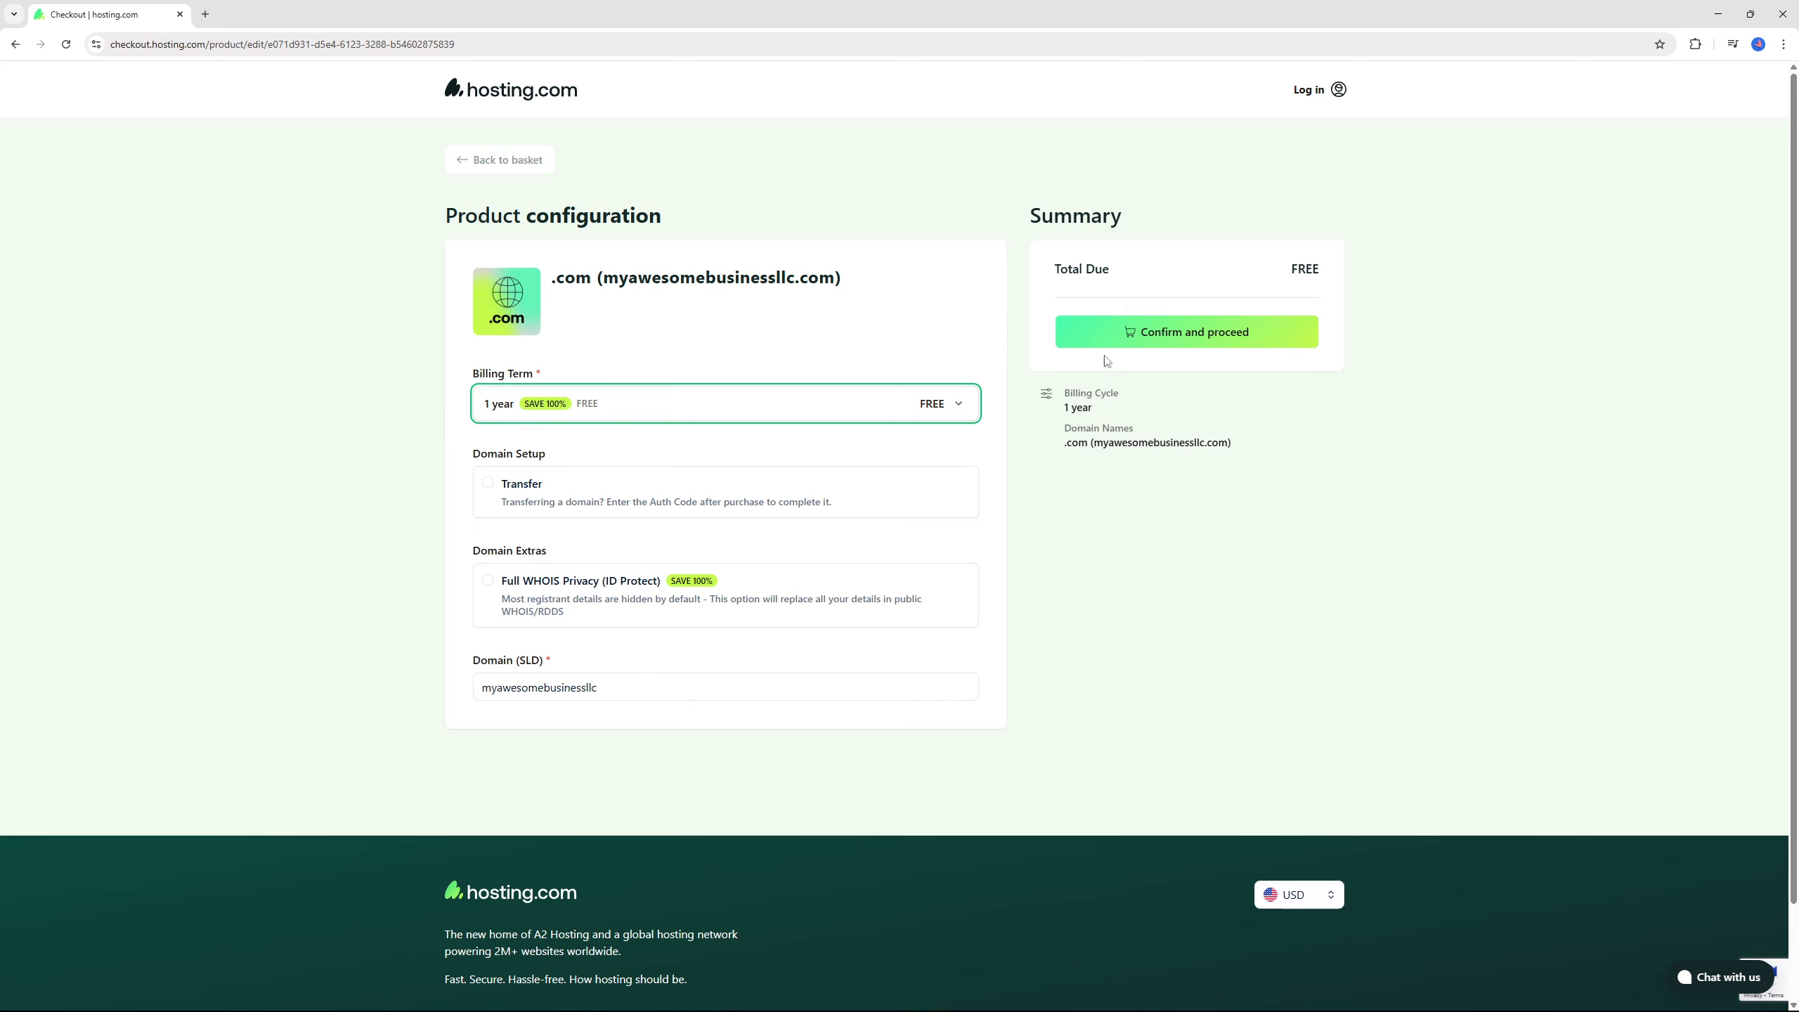
Step: Confirm the one-year .com domain, proceed to checkout and register an account with the customer's name, email address and password
click(1076, 336)
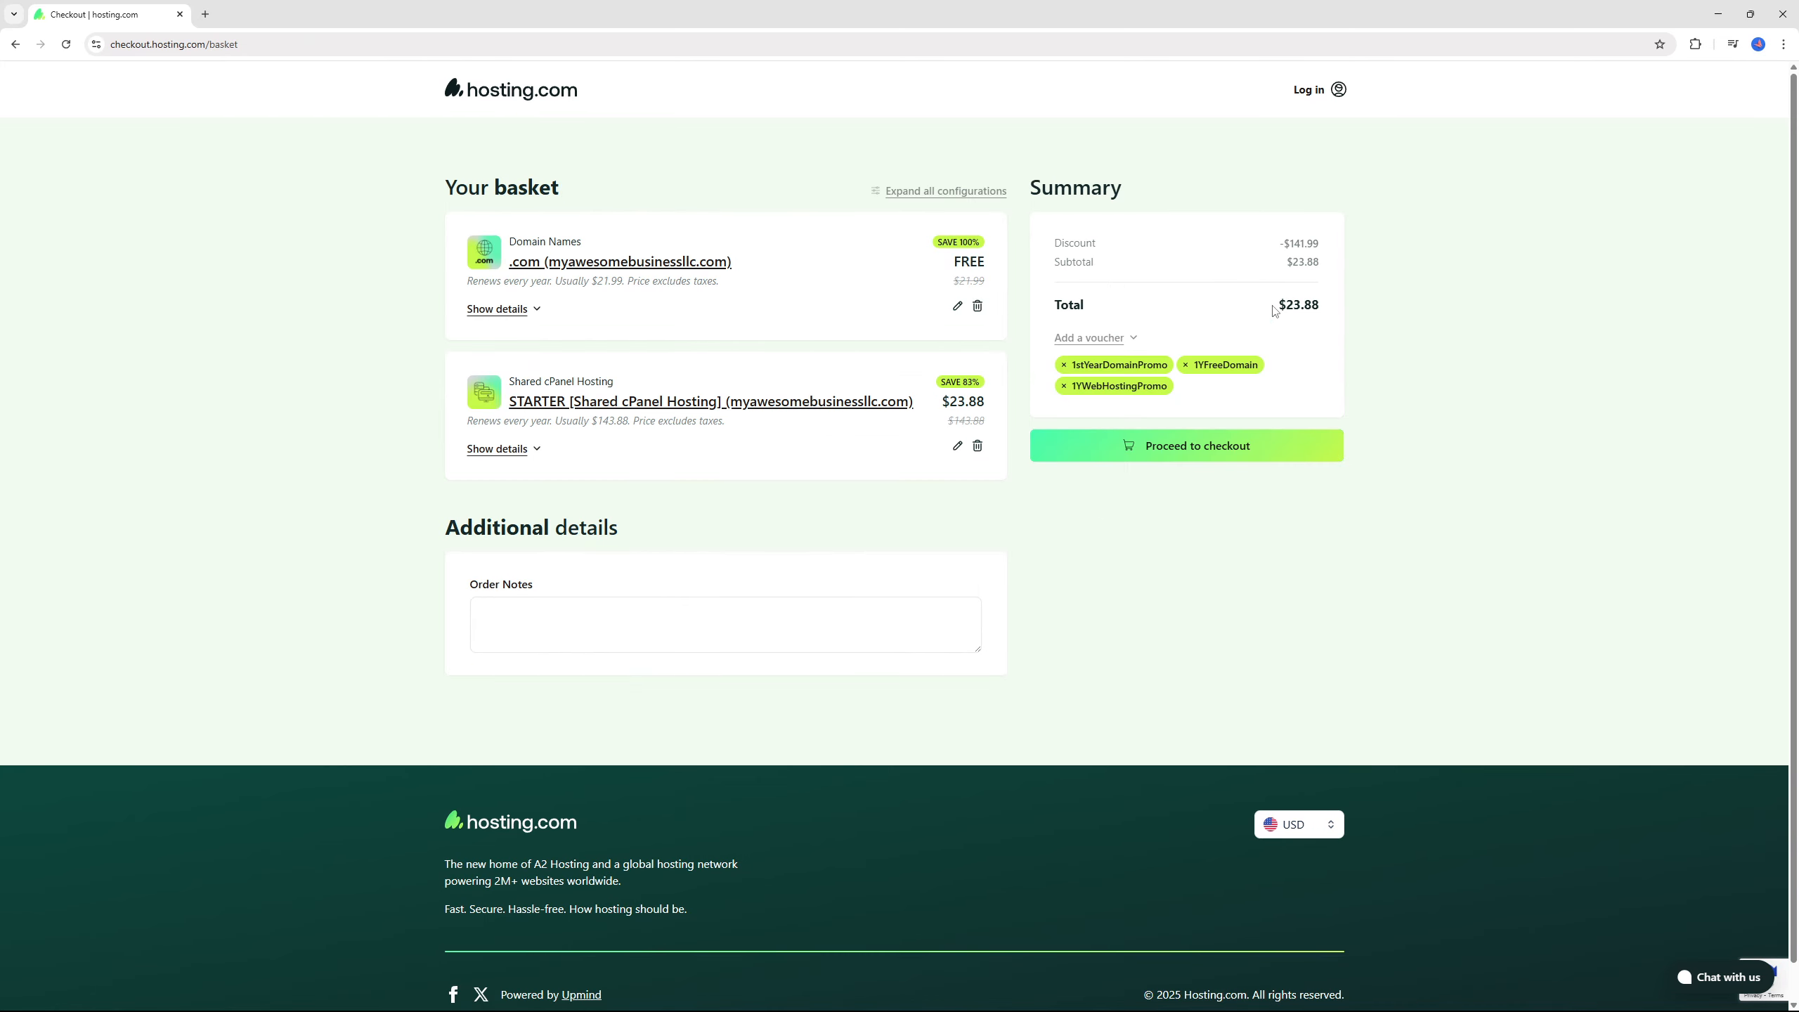
click(1177, 456)
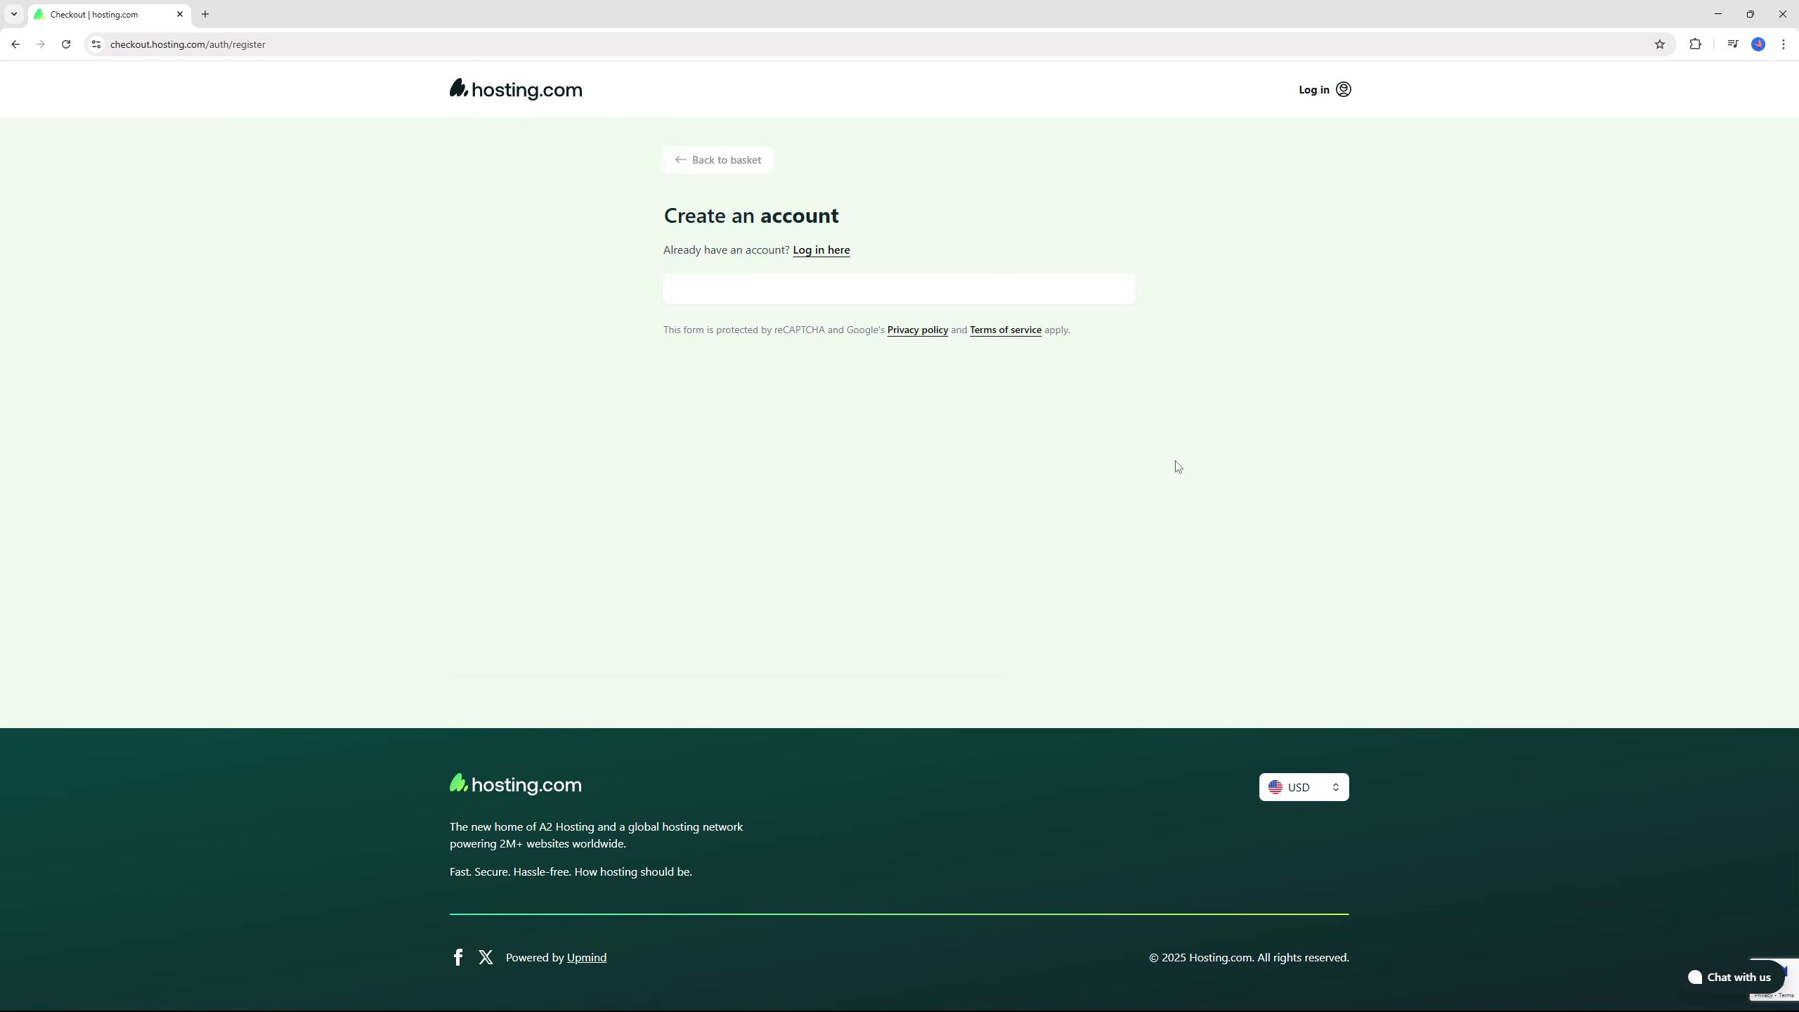
click(731, 337)
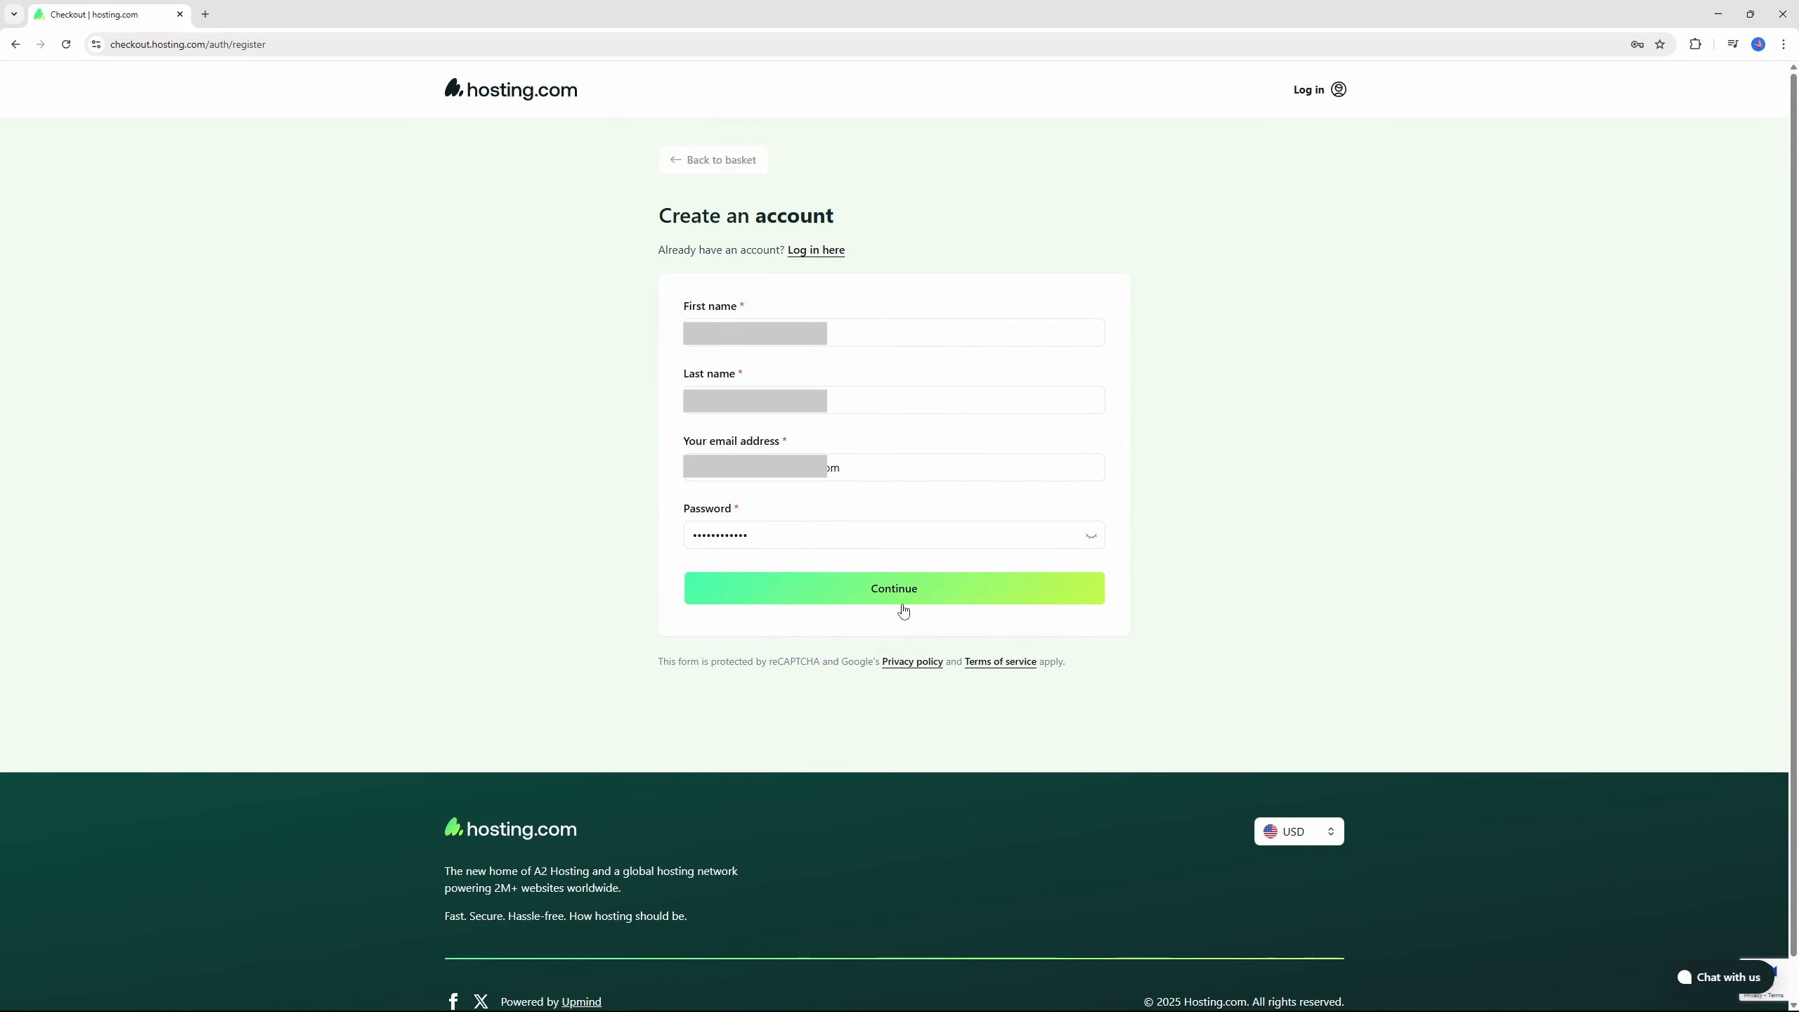
click(902, 592)
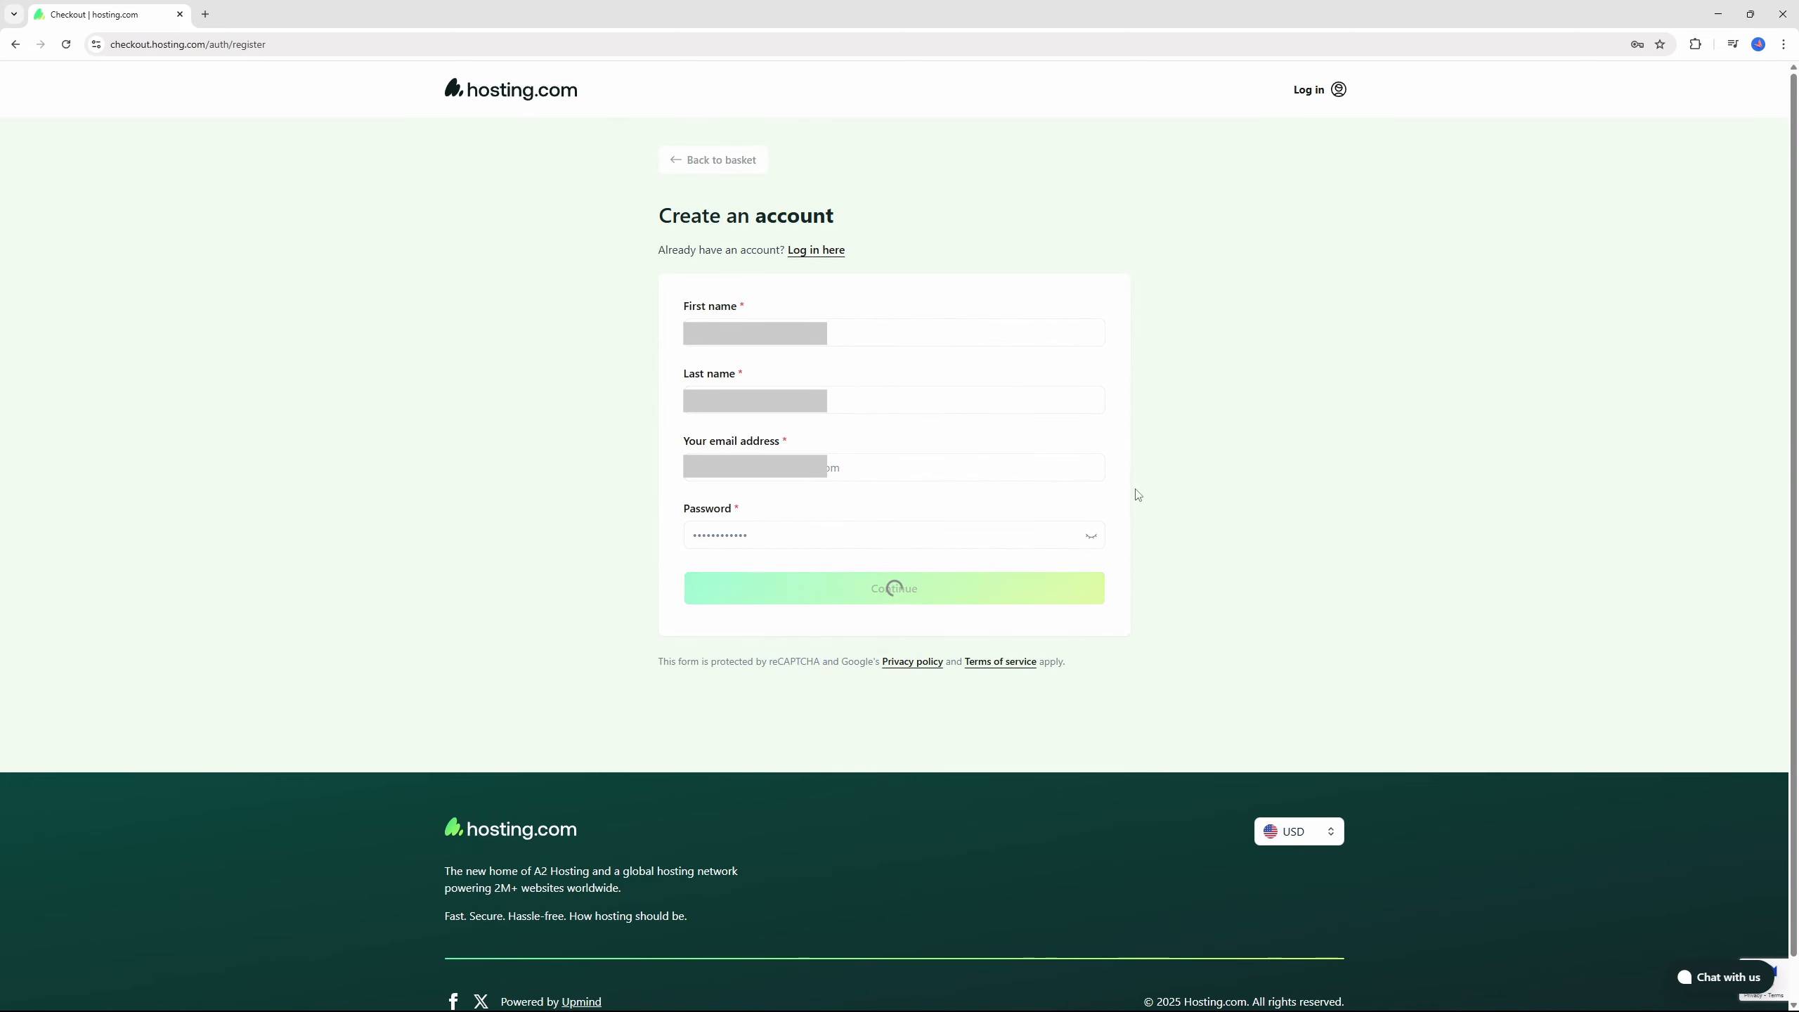
Step: Place and pay for the order with the customer's billing address and card details, and continue to the hosting account
scroll(707, 373, down, 3)
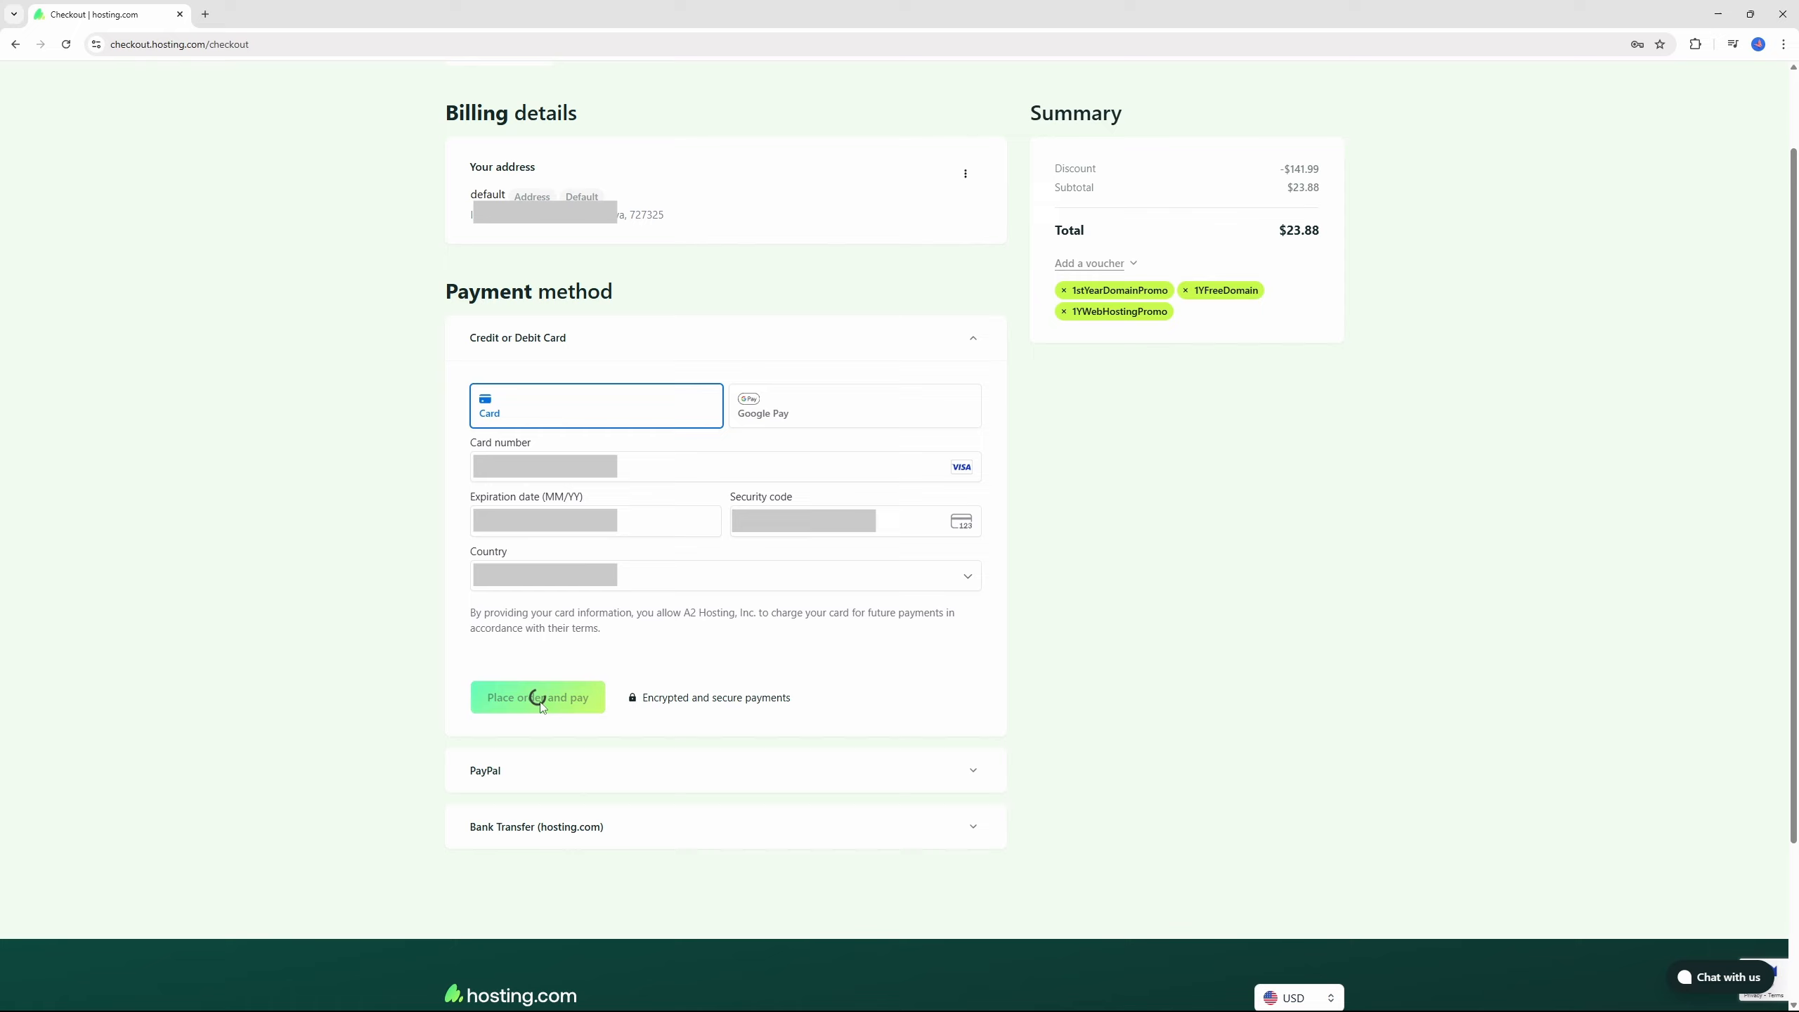
click(535, 696)
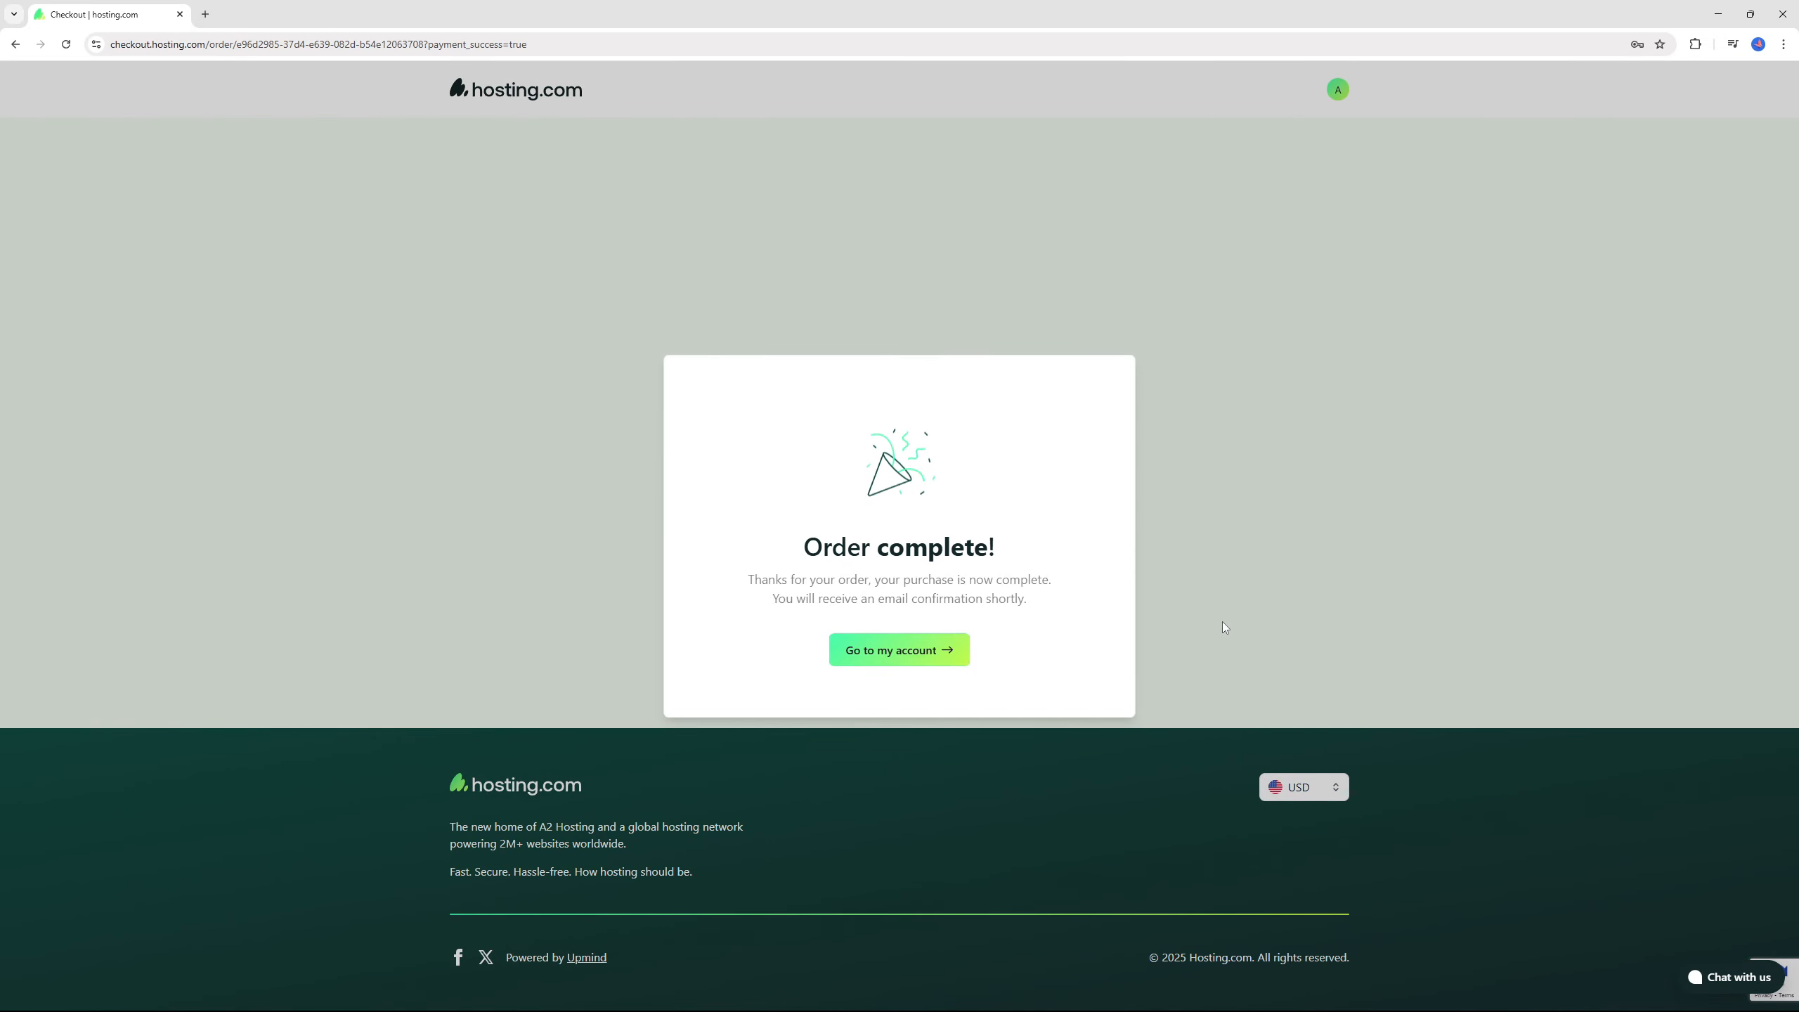
click(899, 649)
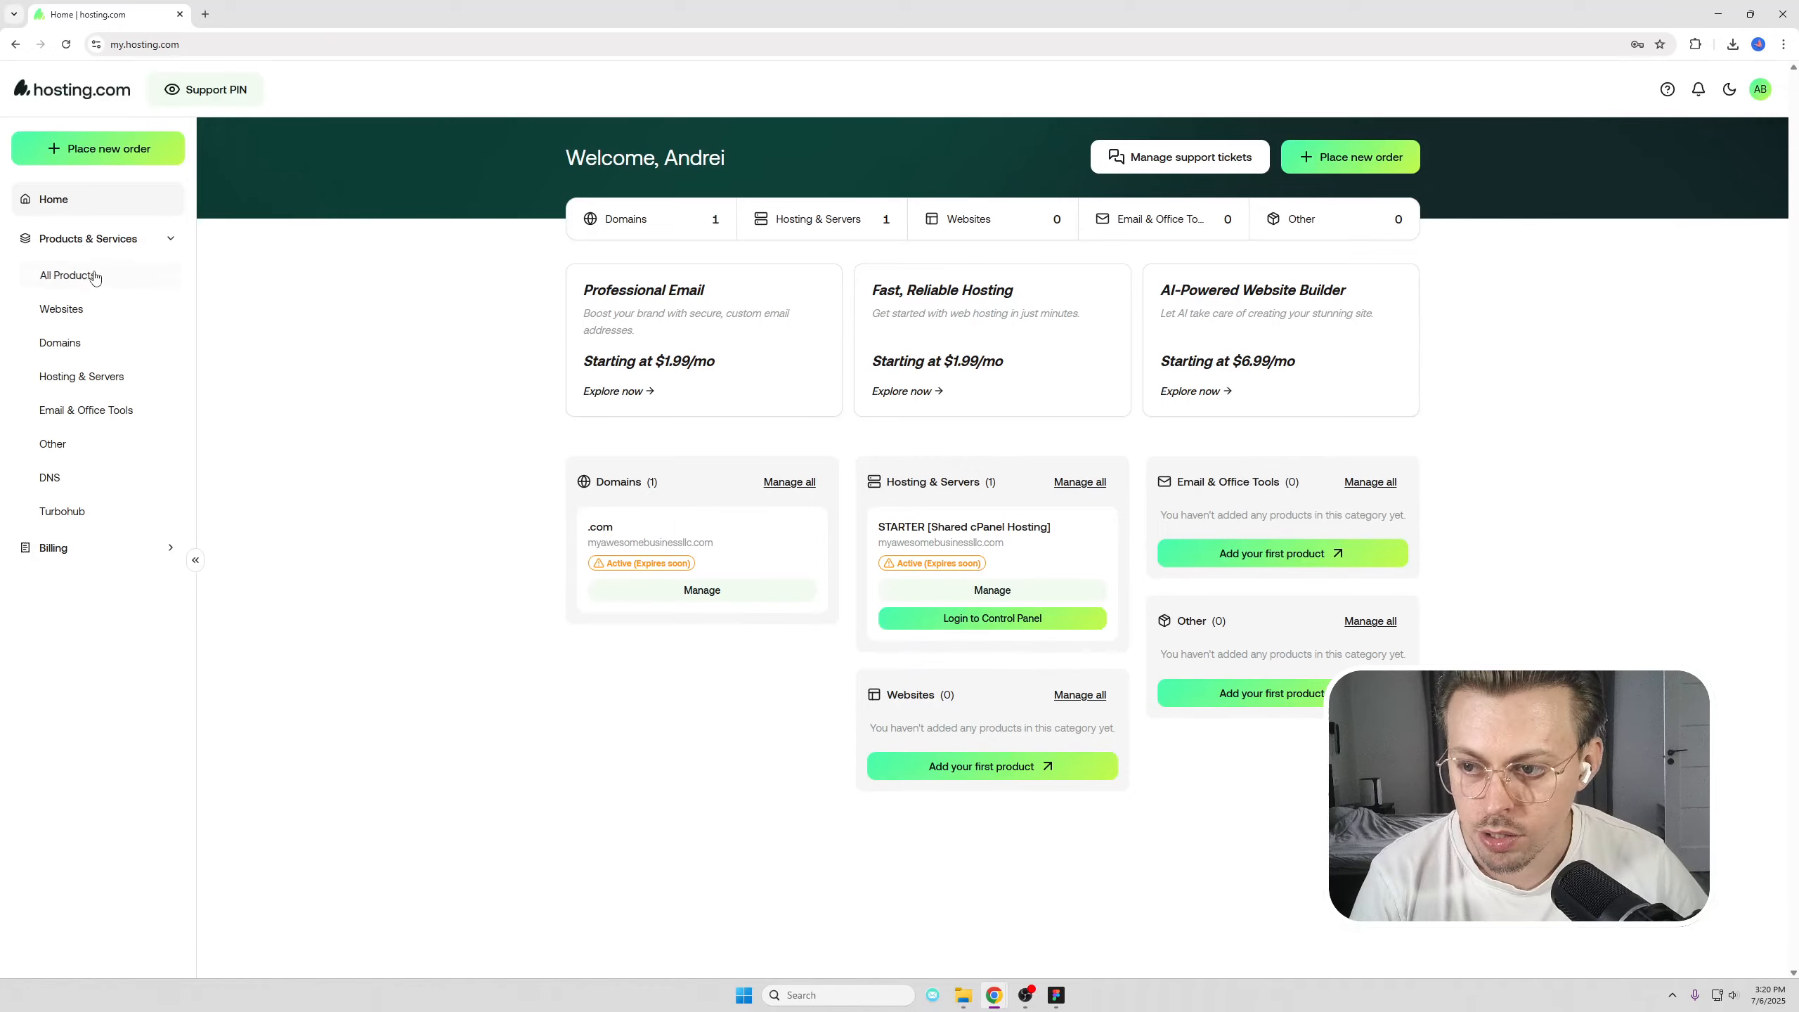
Step: Log in to the control panel of the Shared cPanel Hosting product and open the WordPress installation form in Softaculous
click(96, 277)
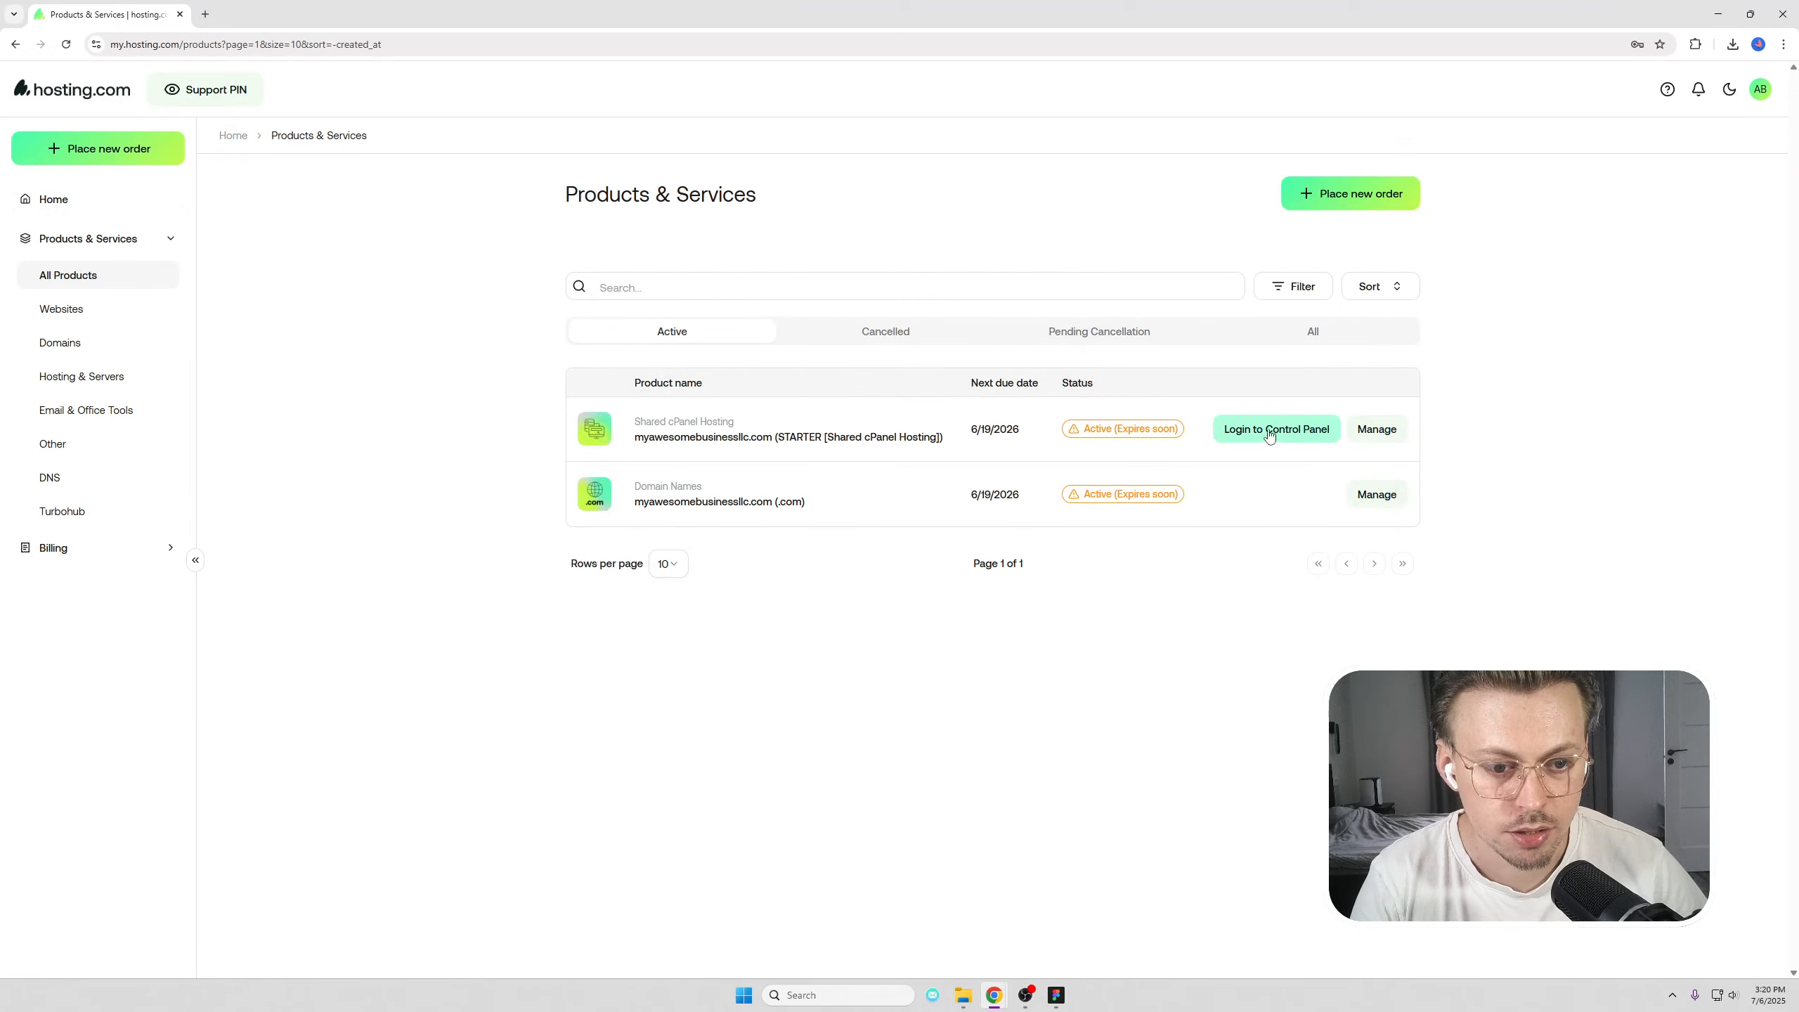
click(1275, 432)
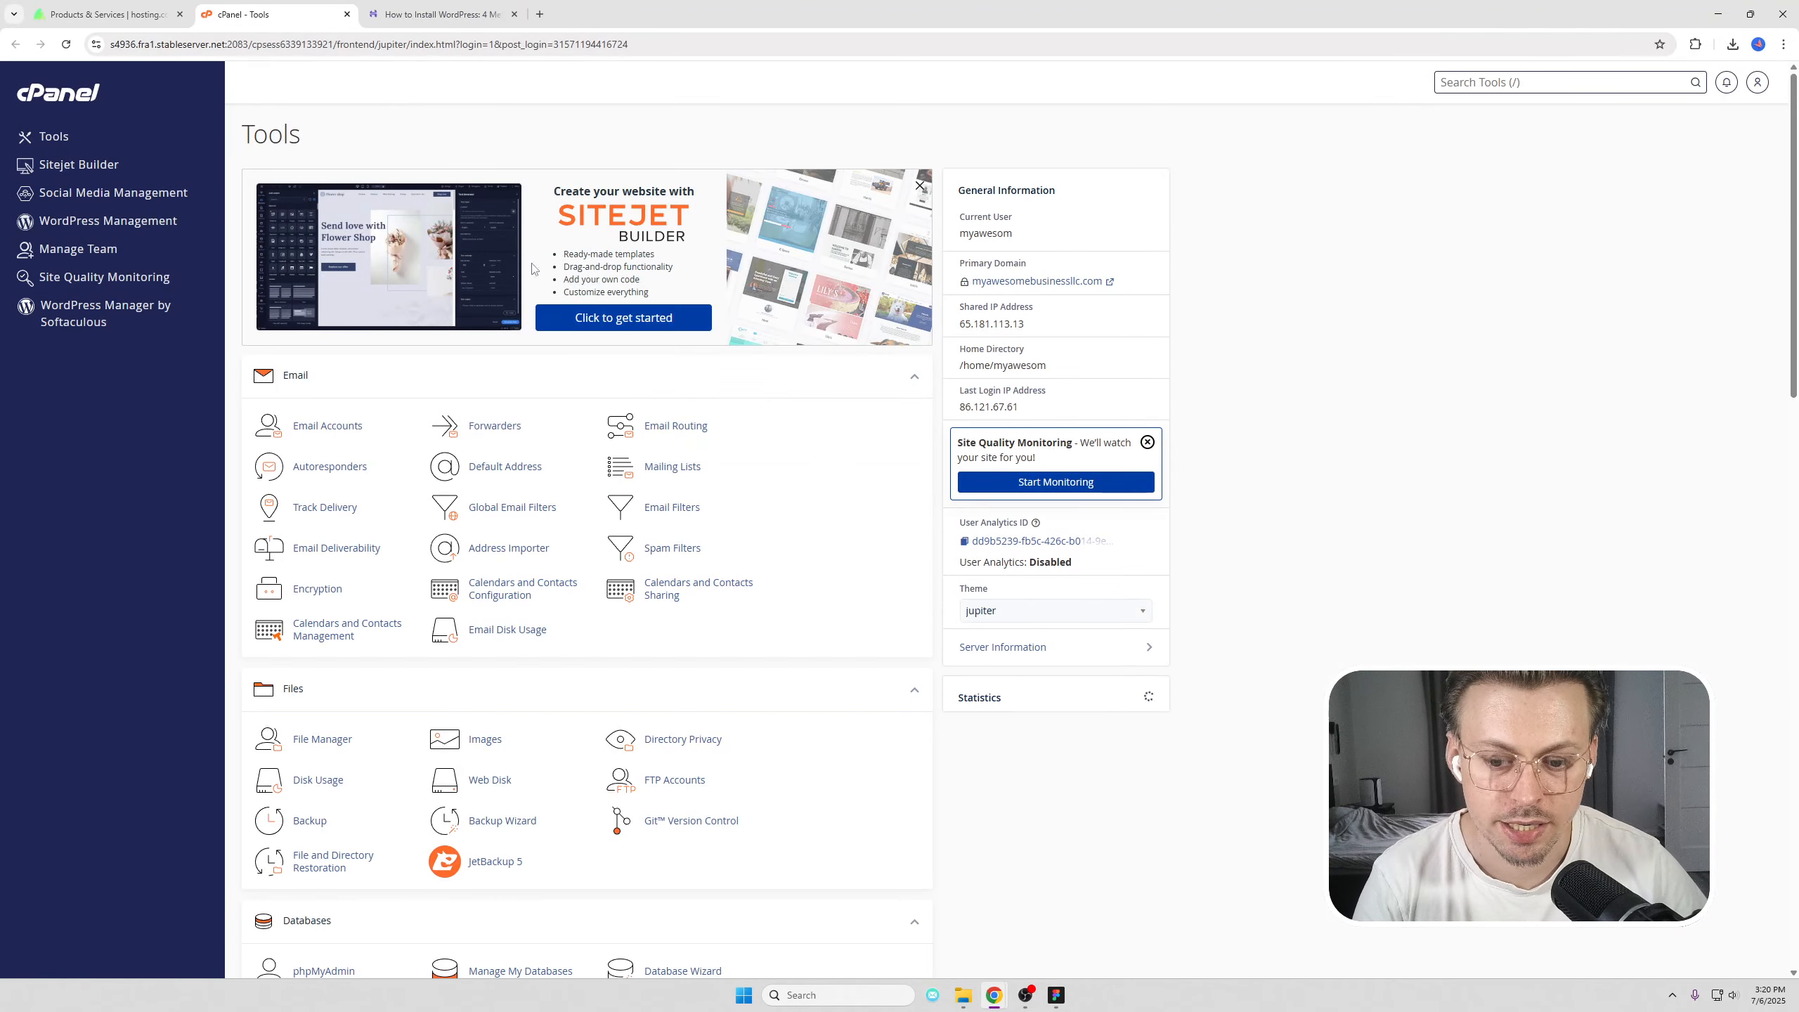
scroll(655, 317, down, 12)
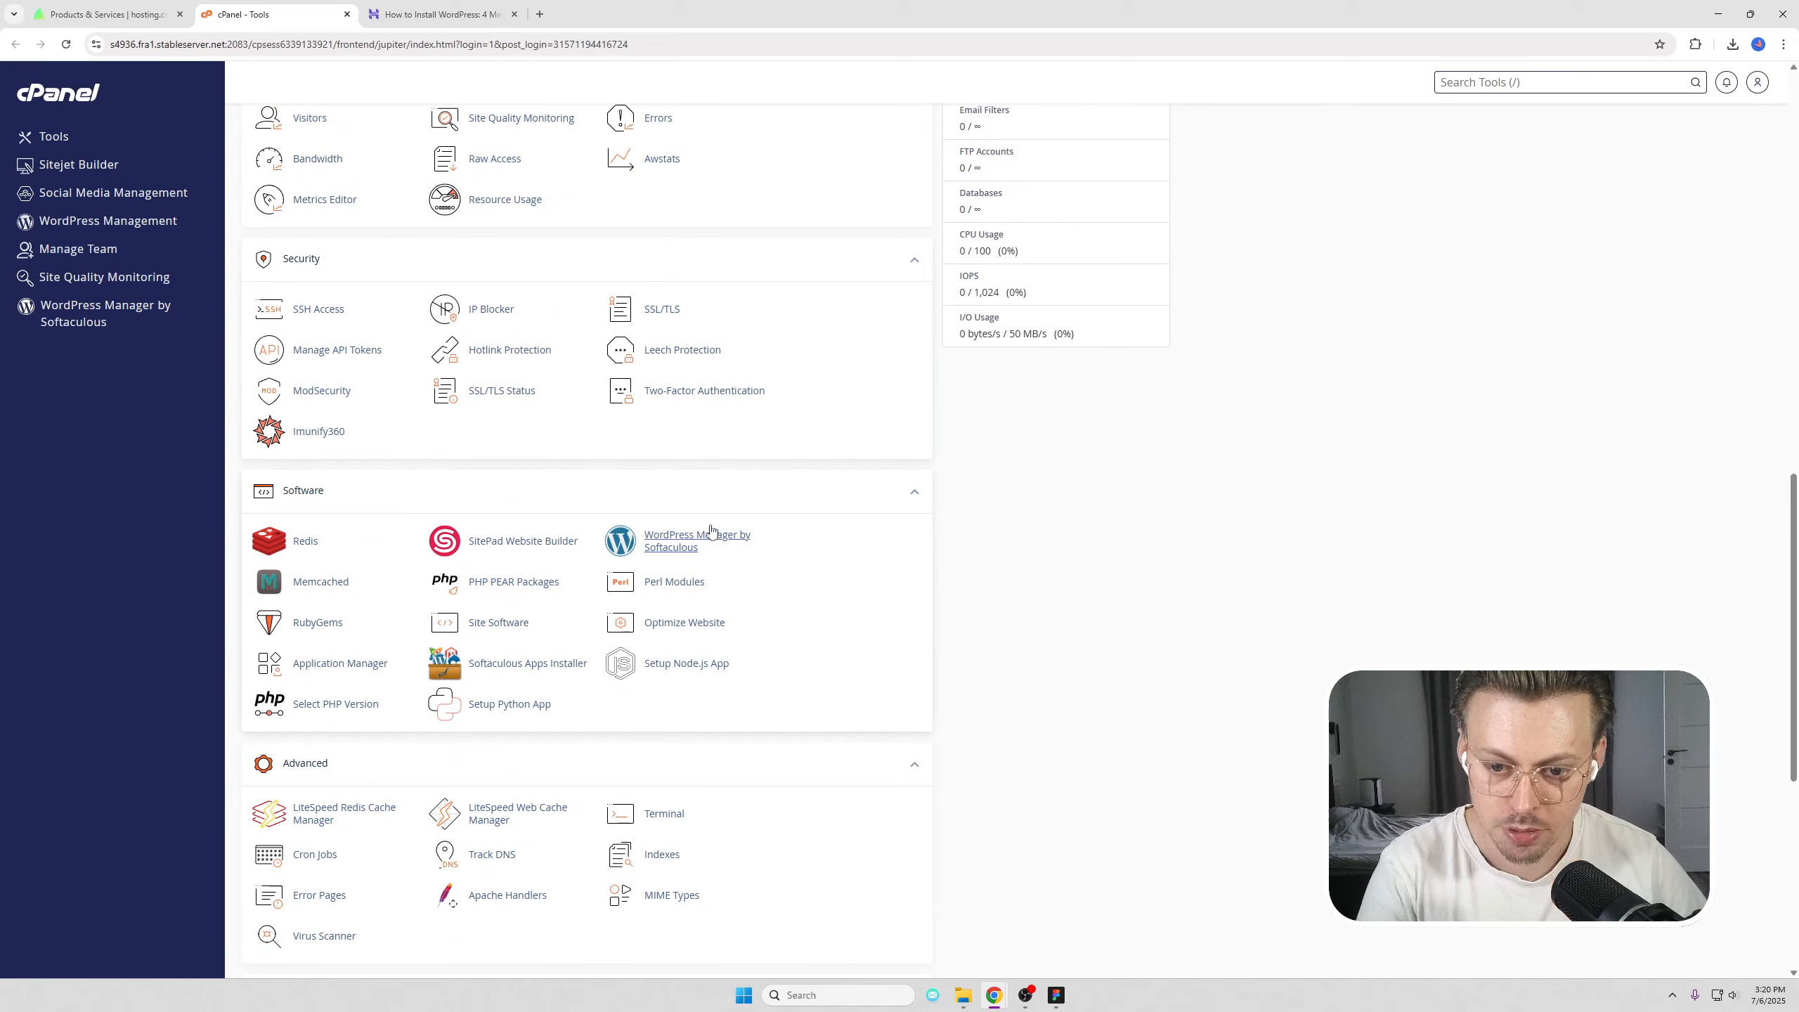
scroll(496, 673, down, 7)
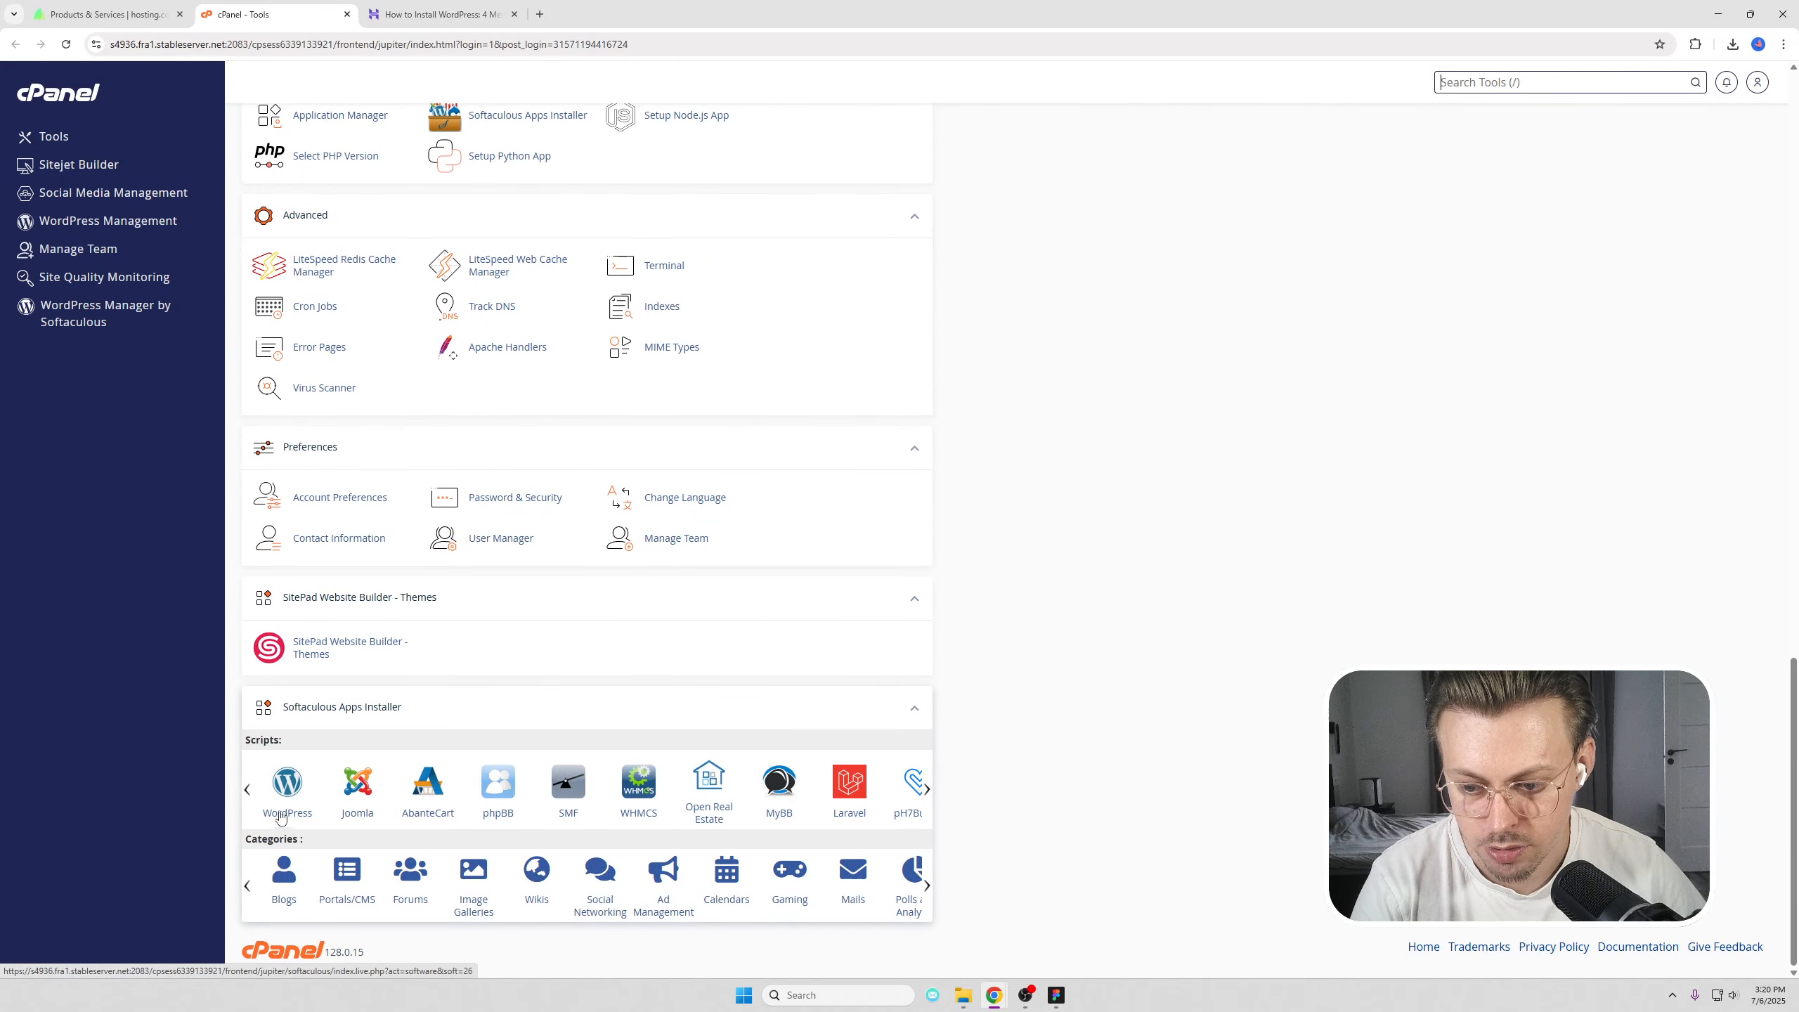
click(287, 790)
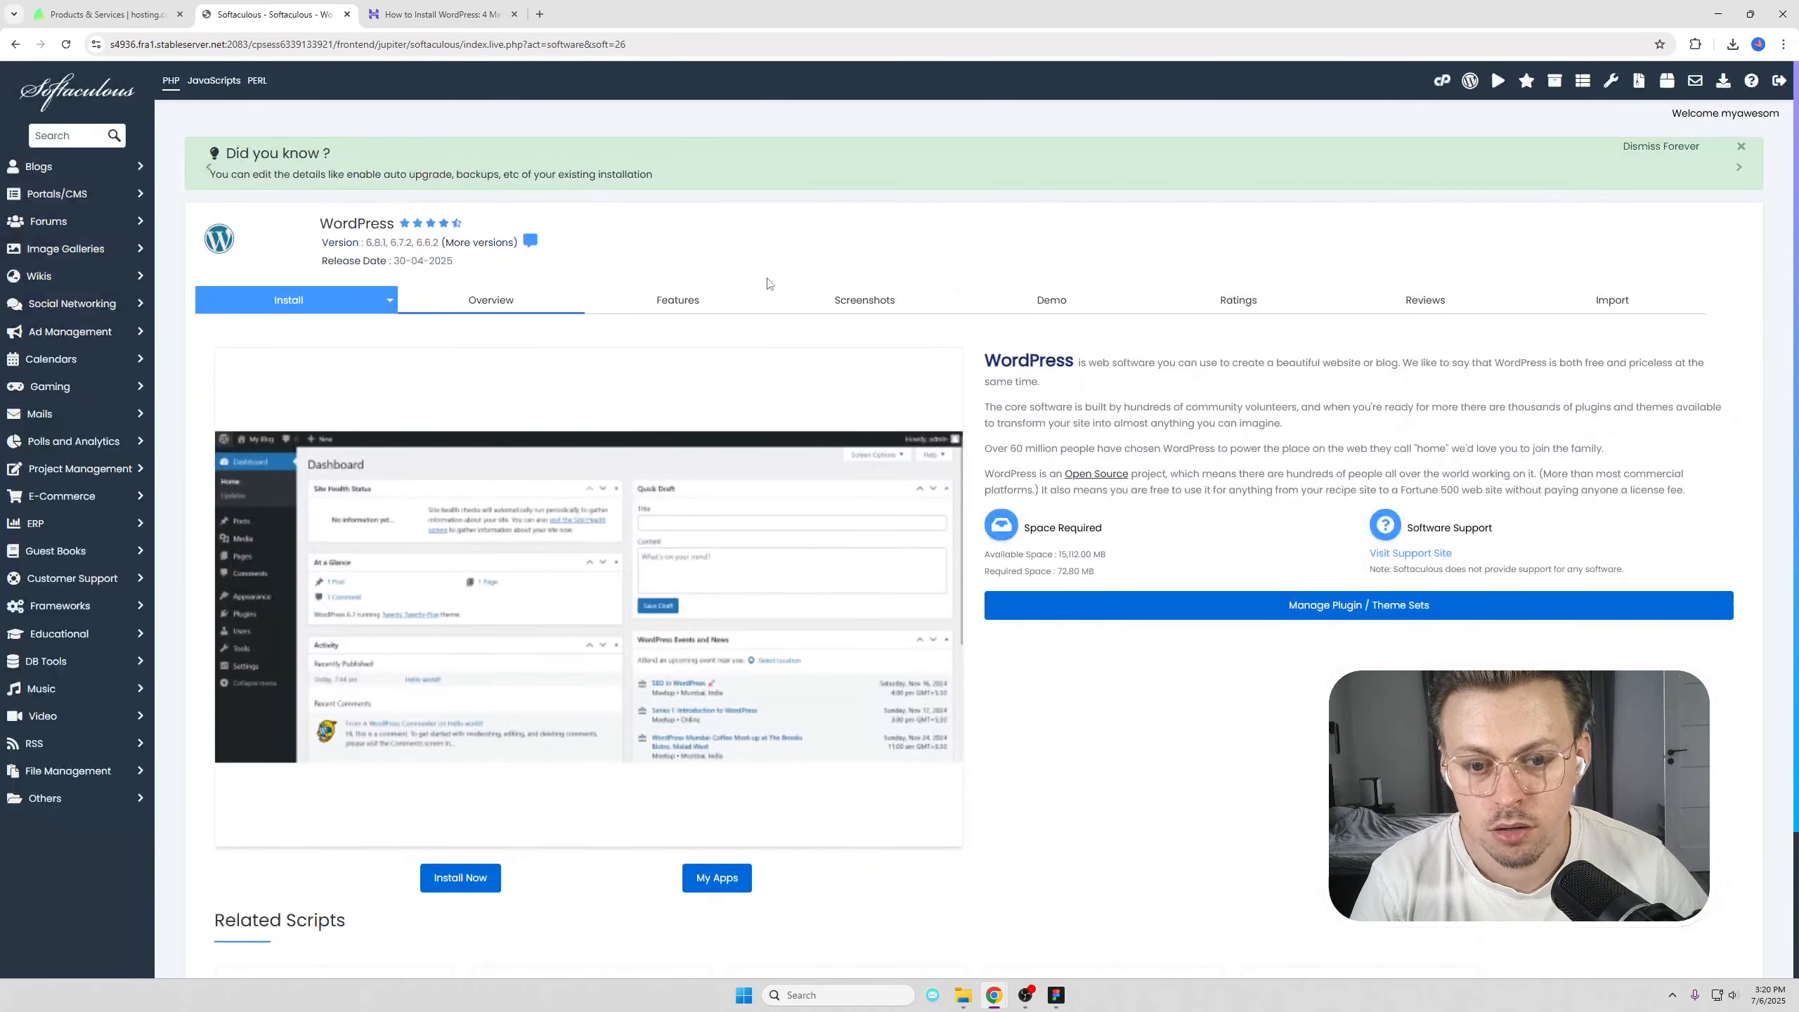
click(259, 290)
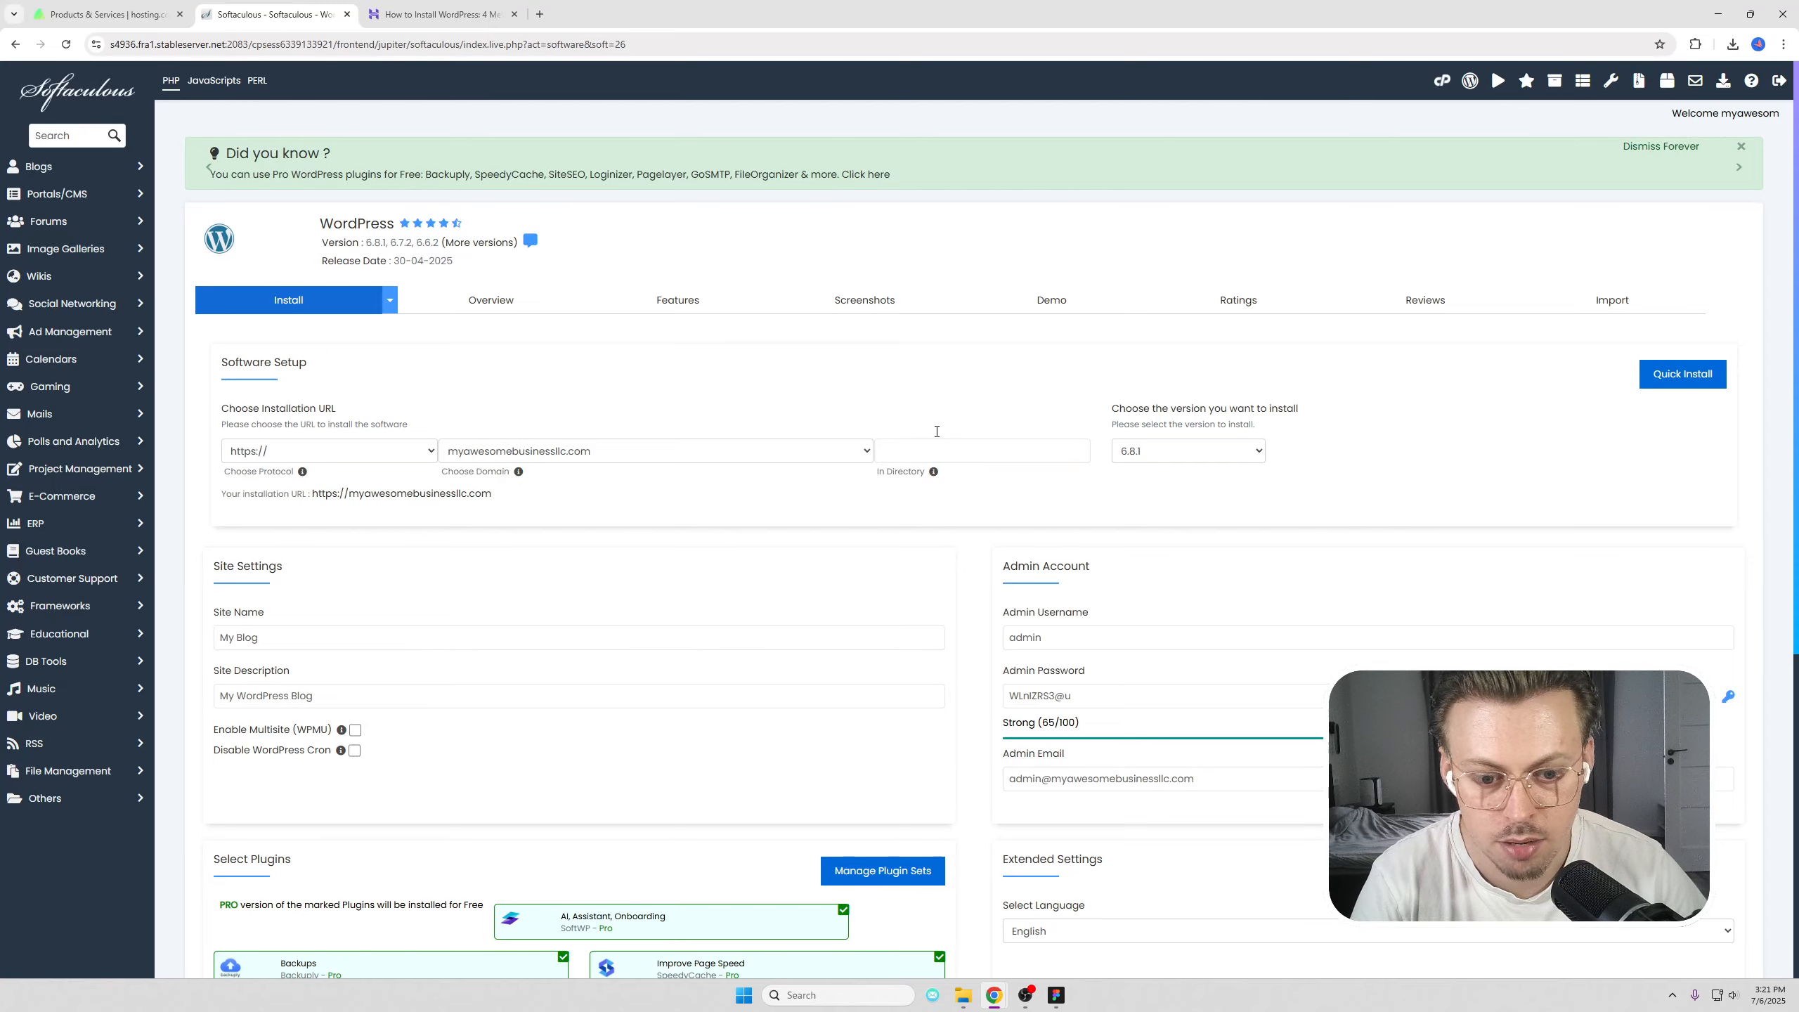
Step: Set the site name of the WordPress installation to University
scroll(936, 431, down, 3)
click(304, 426)
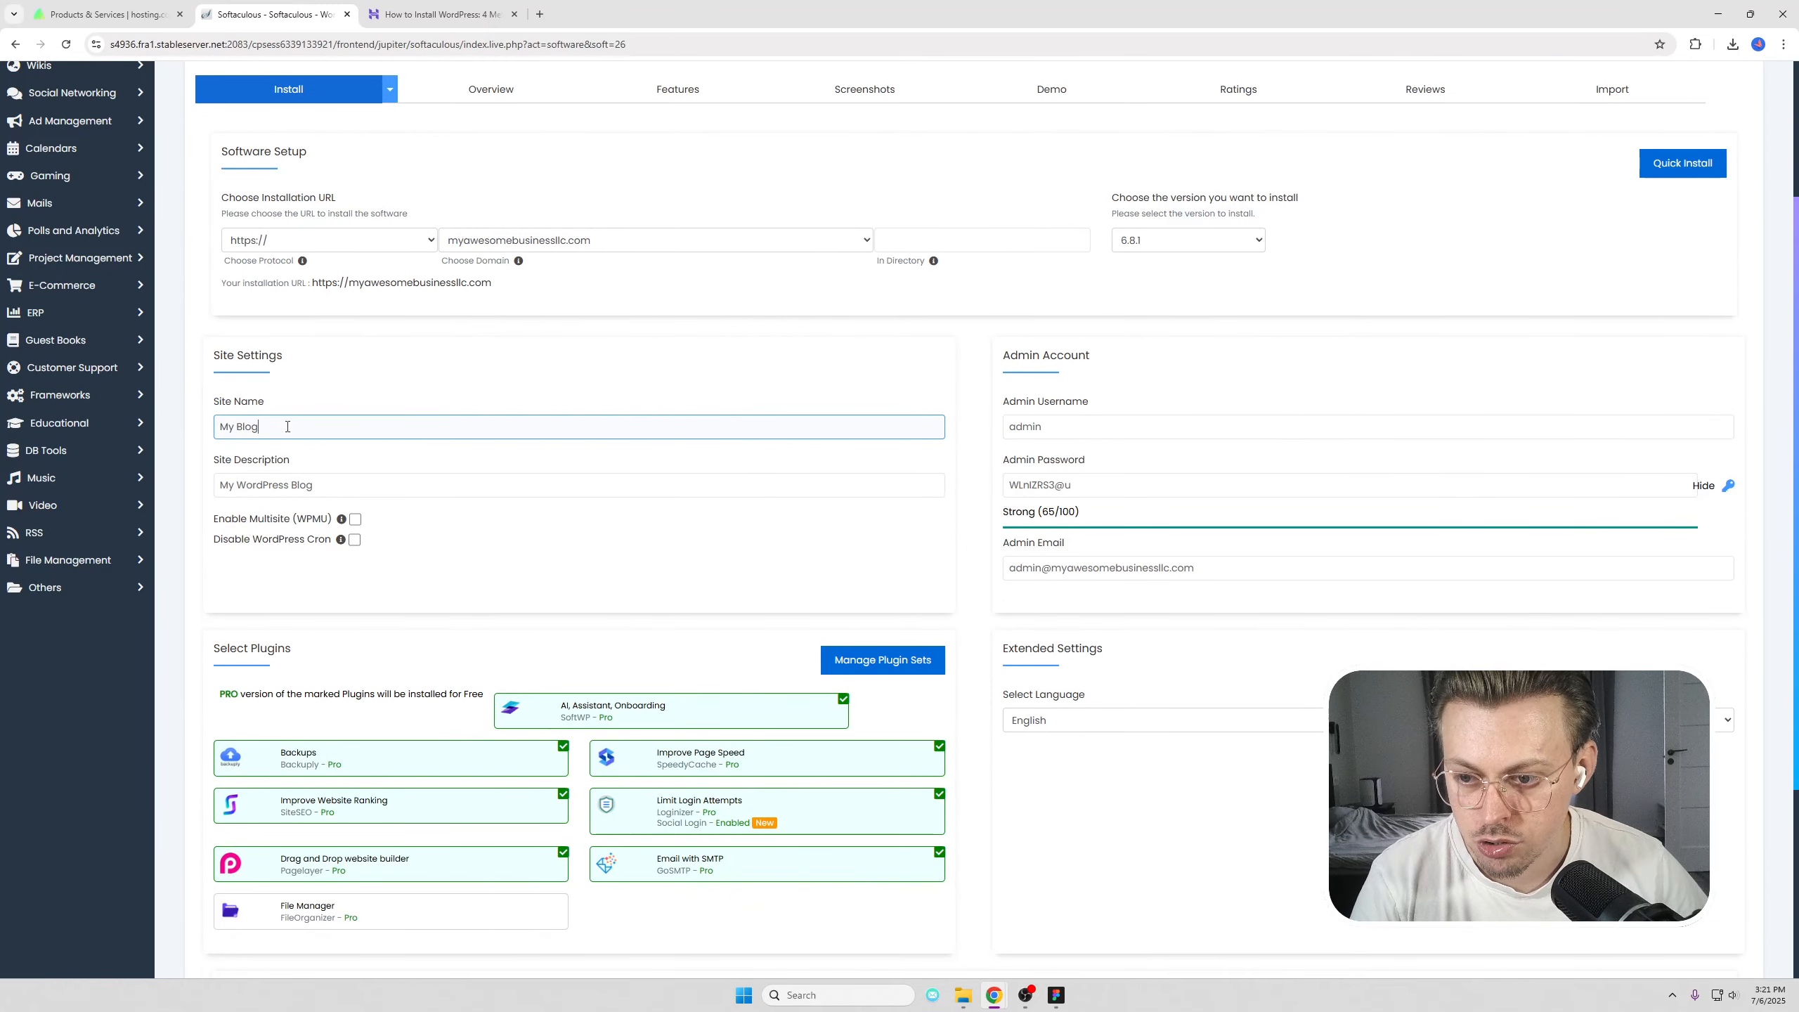
drag(288, 426, 205, 427)
drag(332, 489, 128, 483)
drag(297, 426, 132, 422)
Step: Deselect all the preselected plugins, from the AI assistant and backups to Loginizer and GoSMTP
scroll(614, 559, down, 3)
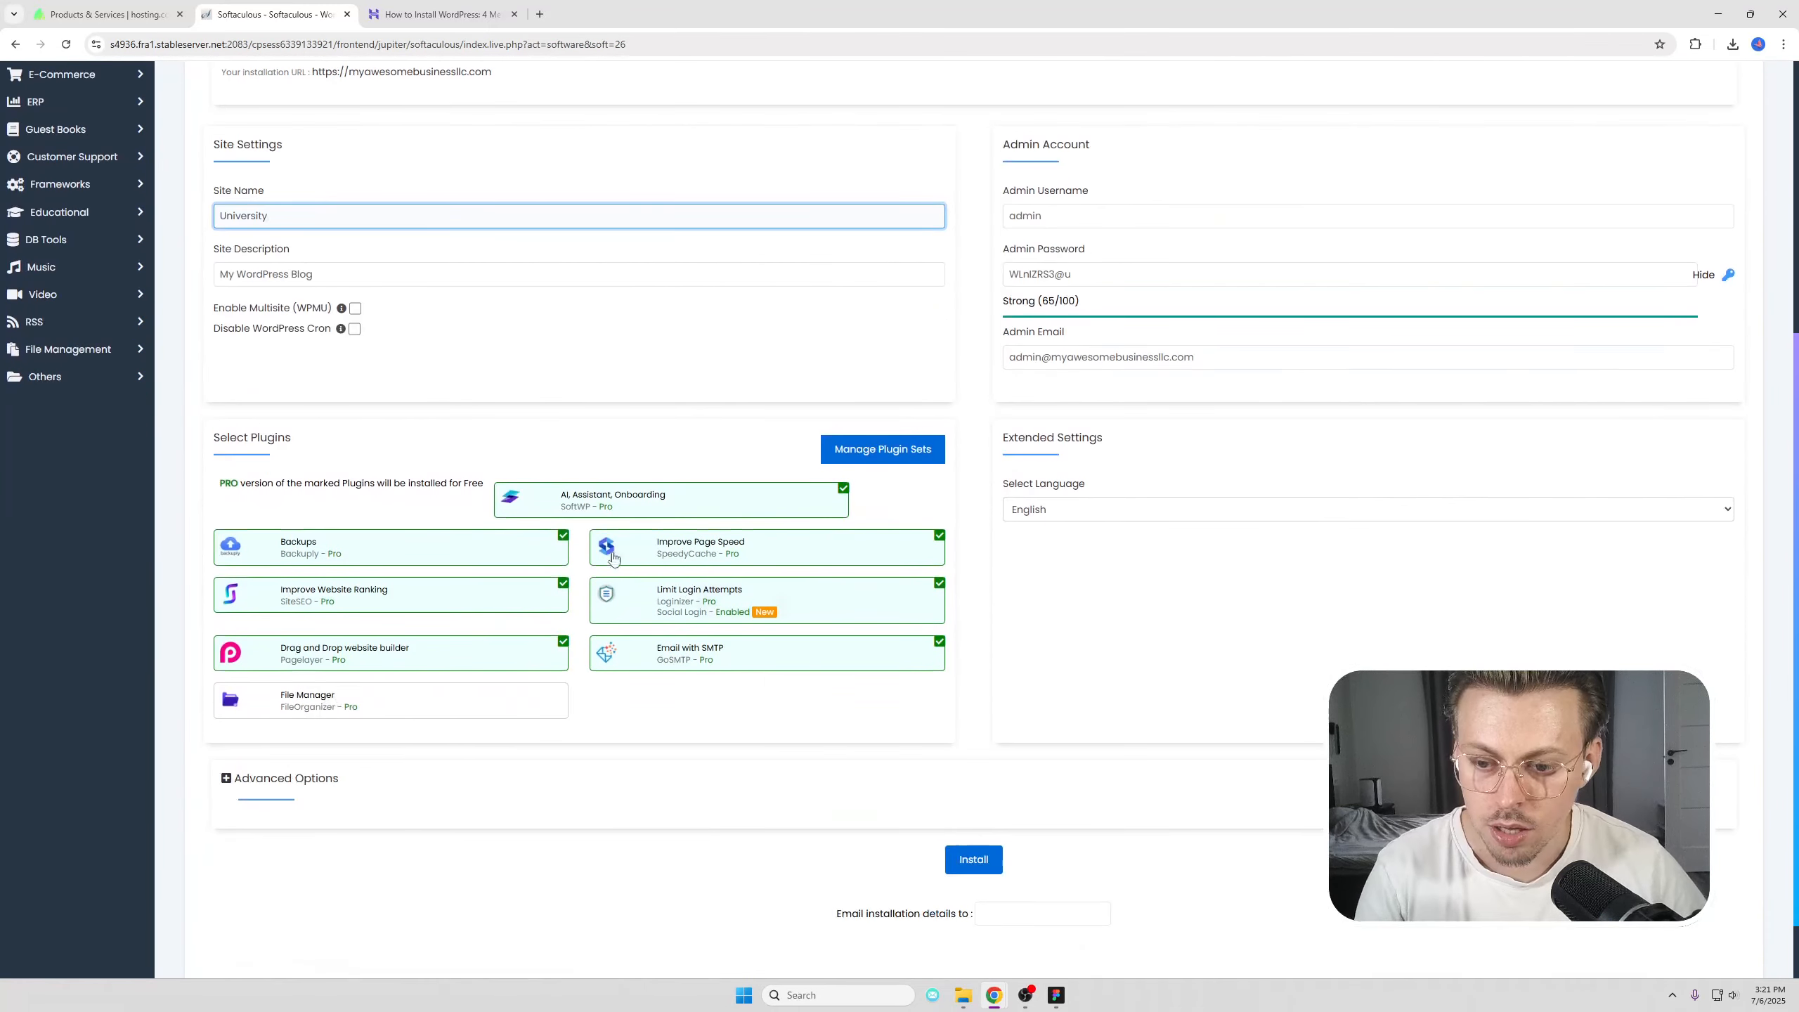
click(830, 502)
click(839, 553)
click(839, 598)
click(839, 648)
click(478, 654)
click(478, 597)
click(482, 550)
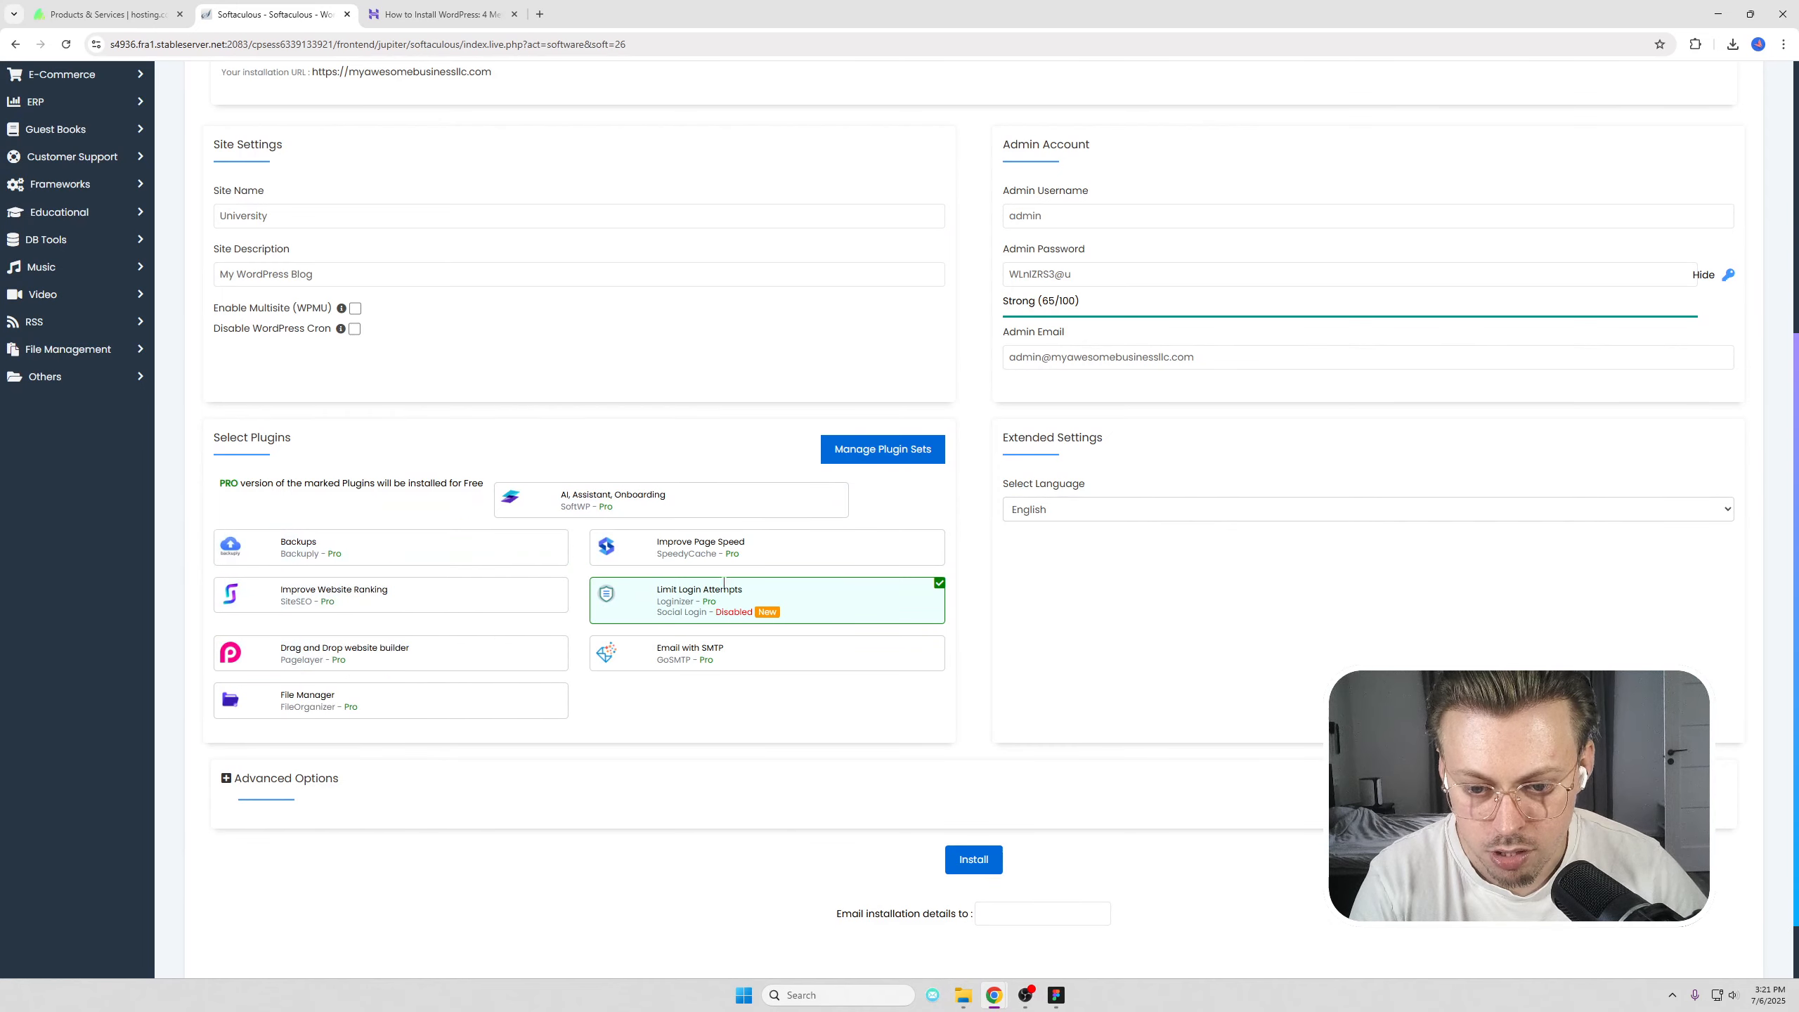
click(723, 583)
Step: Enter a new admin password for the WordPress admin account and start the installation
scroll(723, 584, up, 3)
double_click(1042, 426)
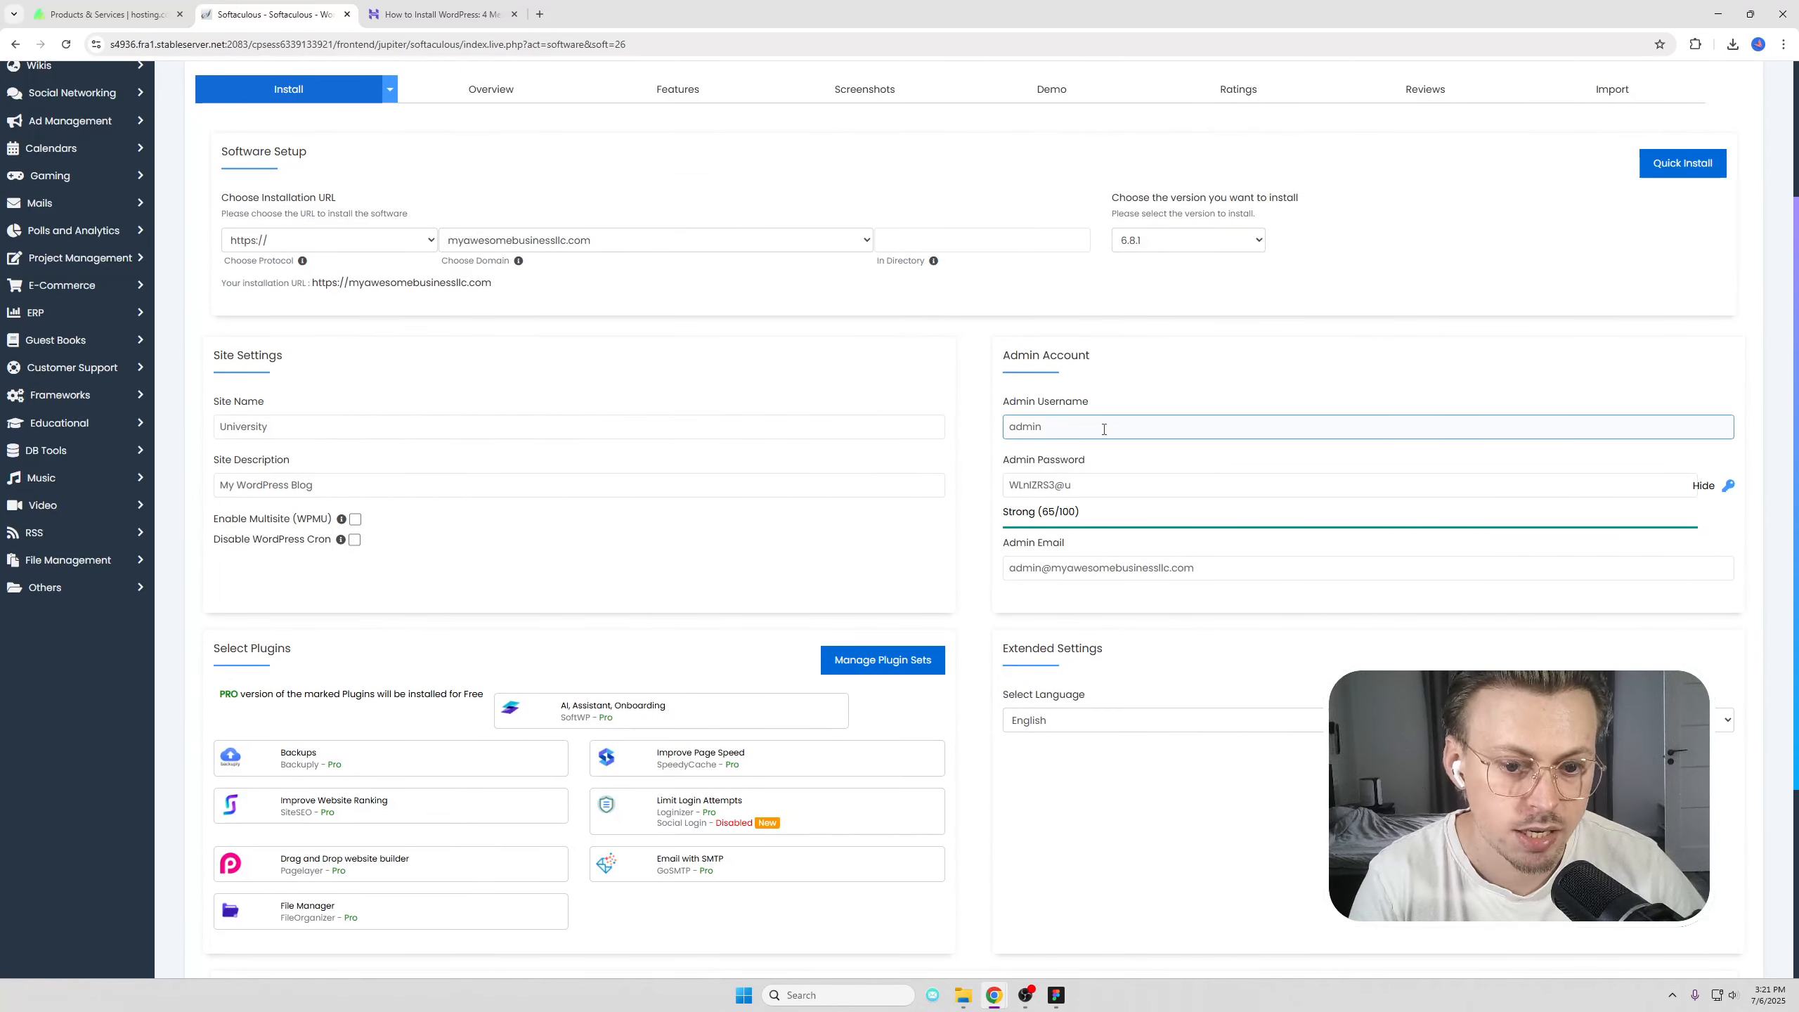
drag(1079, 484, 990, 437)
text(p)
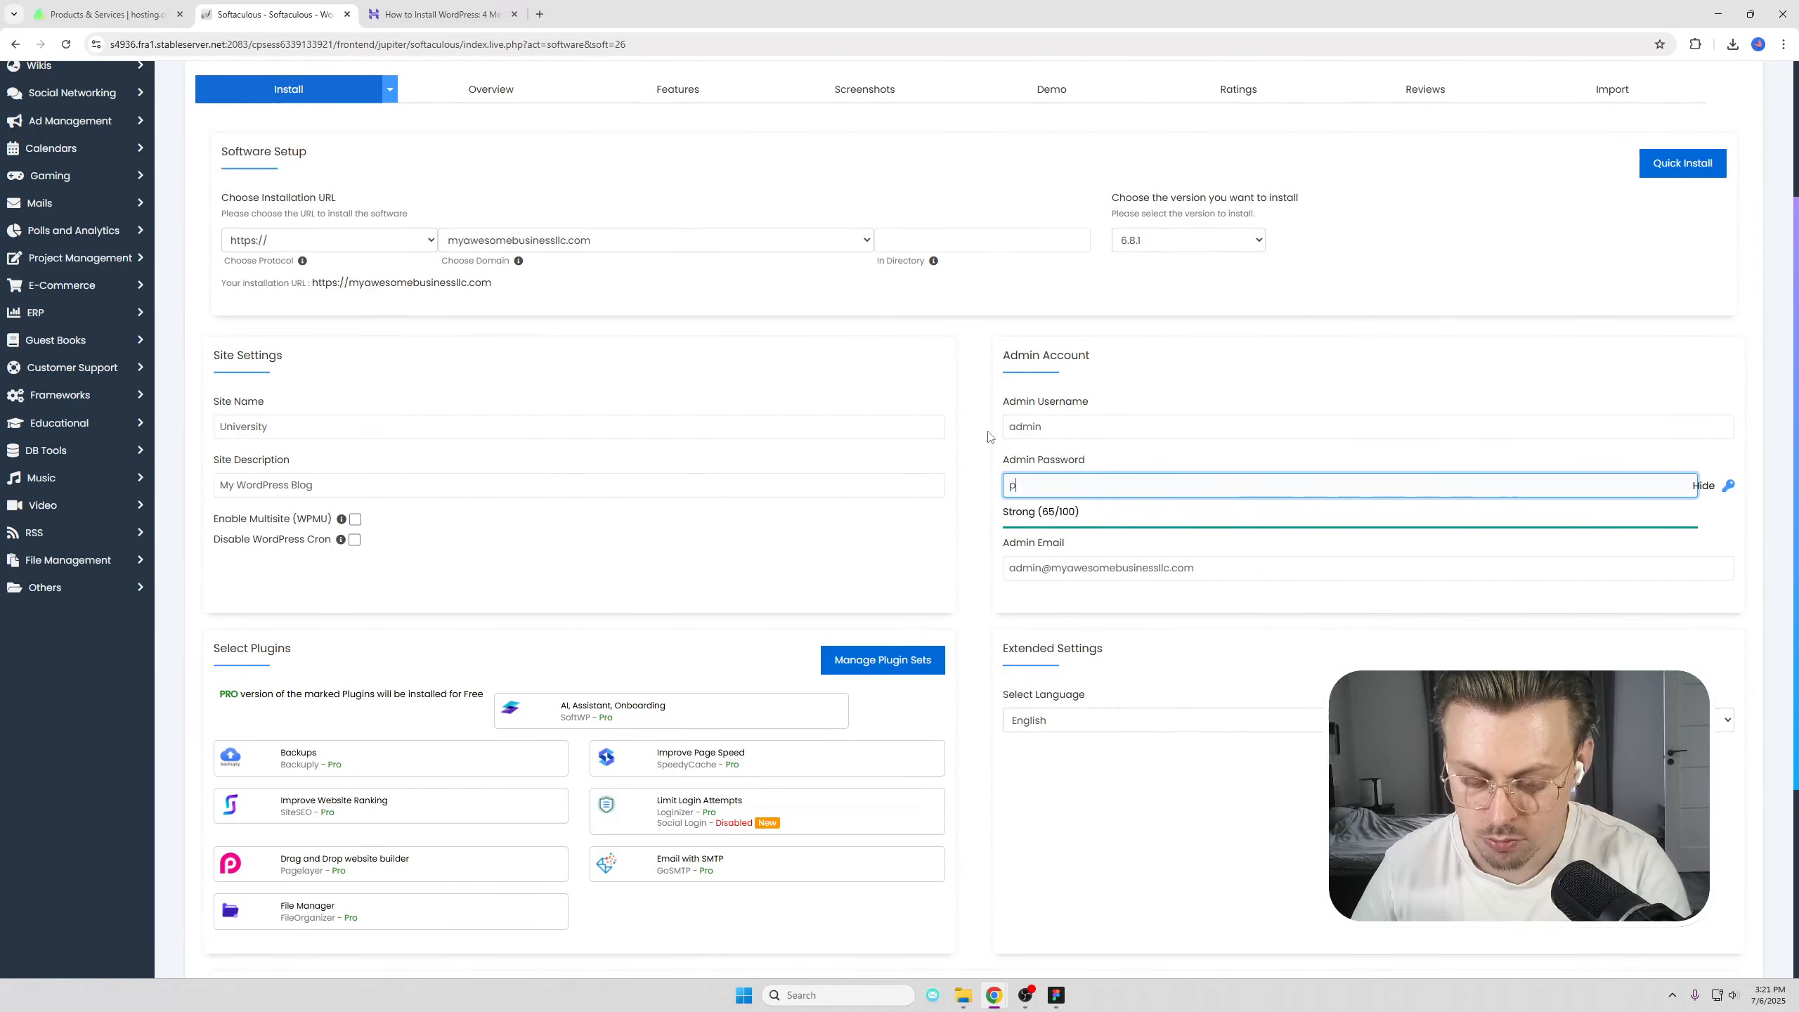
text(assword)
drag(1129, 568, 985, 565)
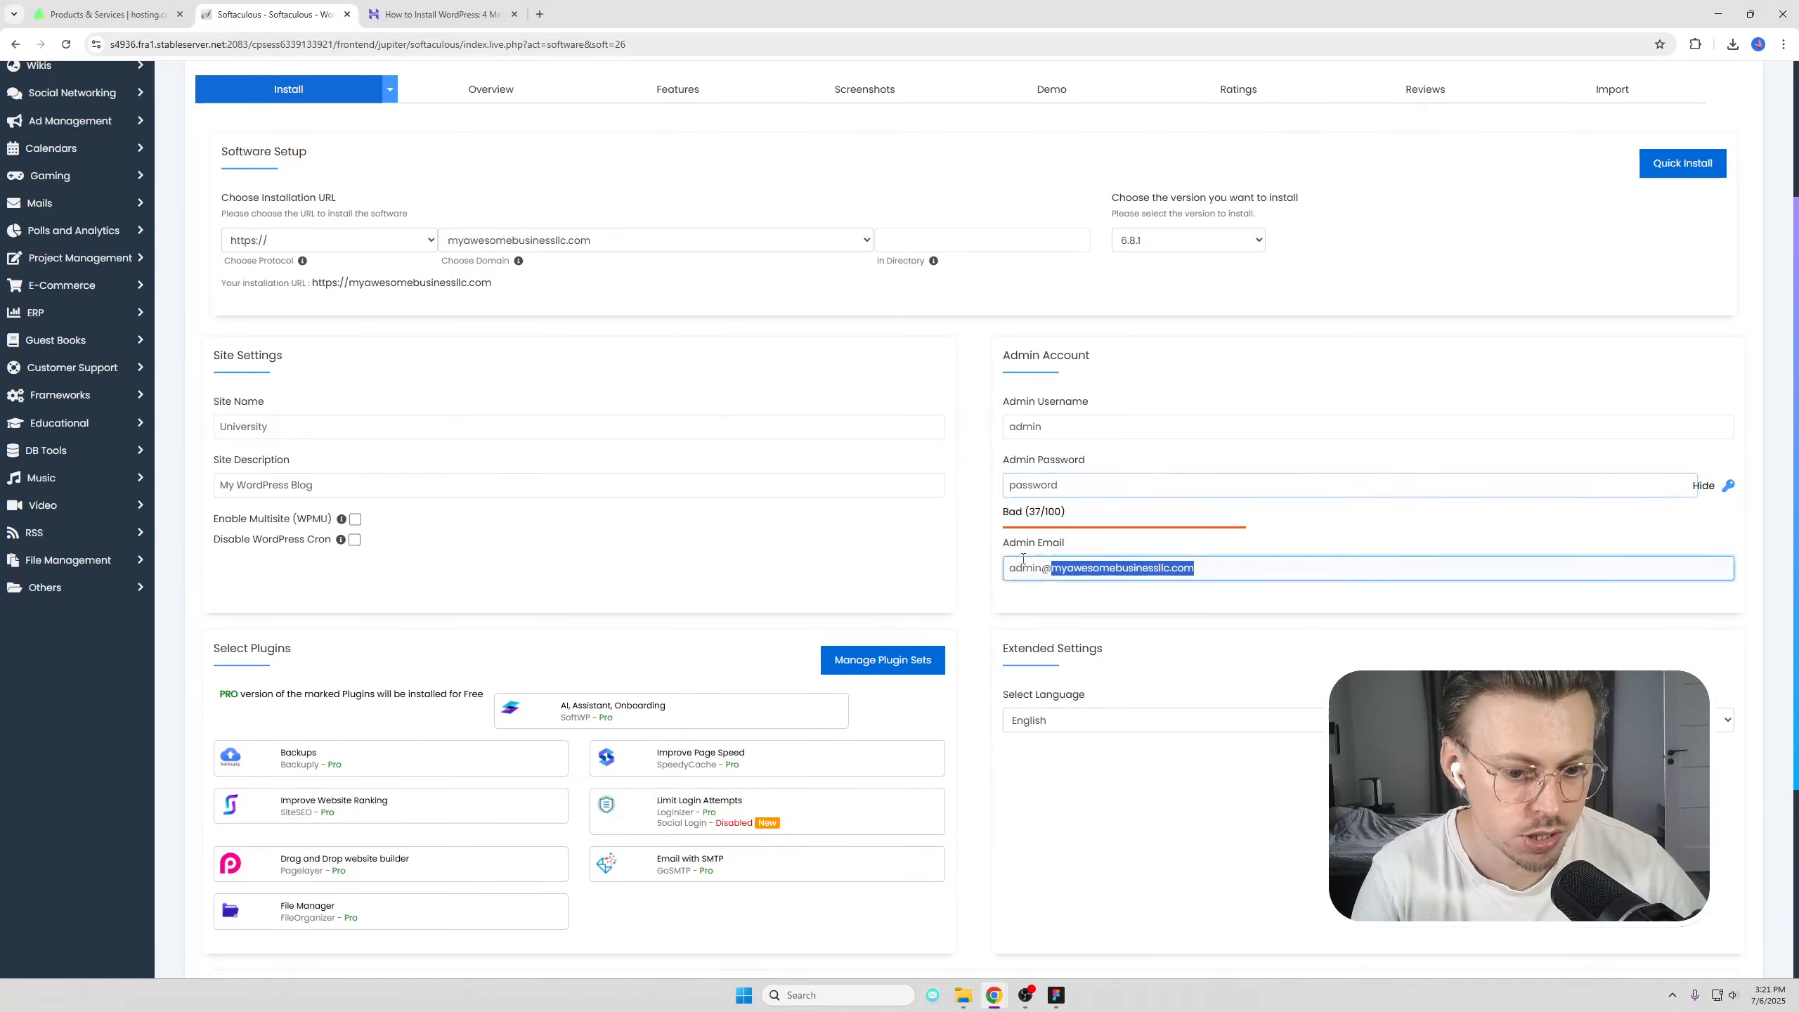
click(1133, 620)
scroll(1084, 625, down, 4)
click(973, 788)
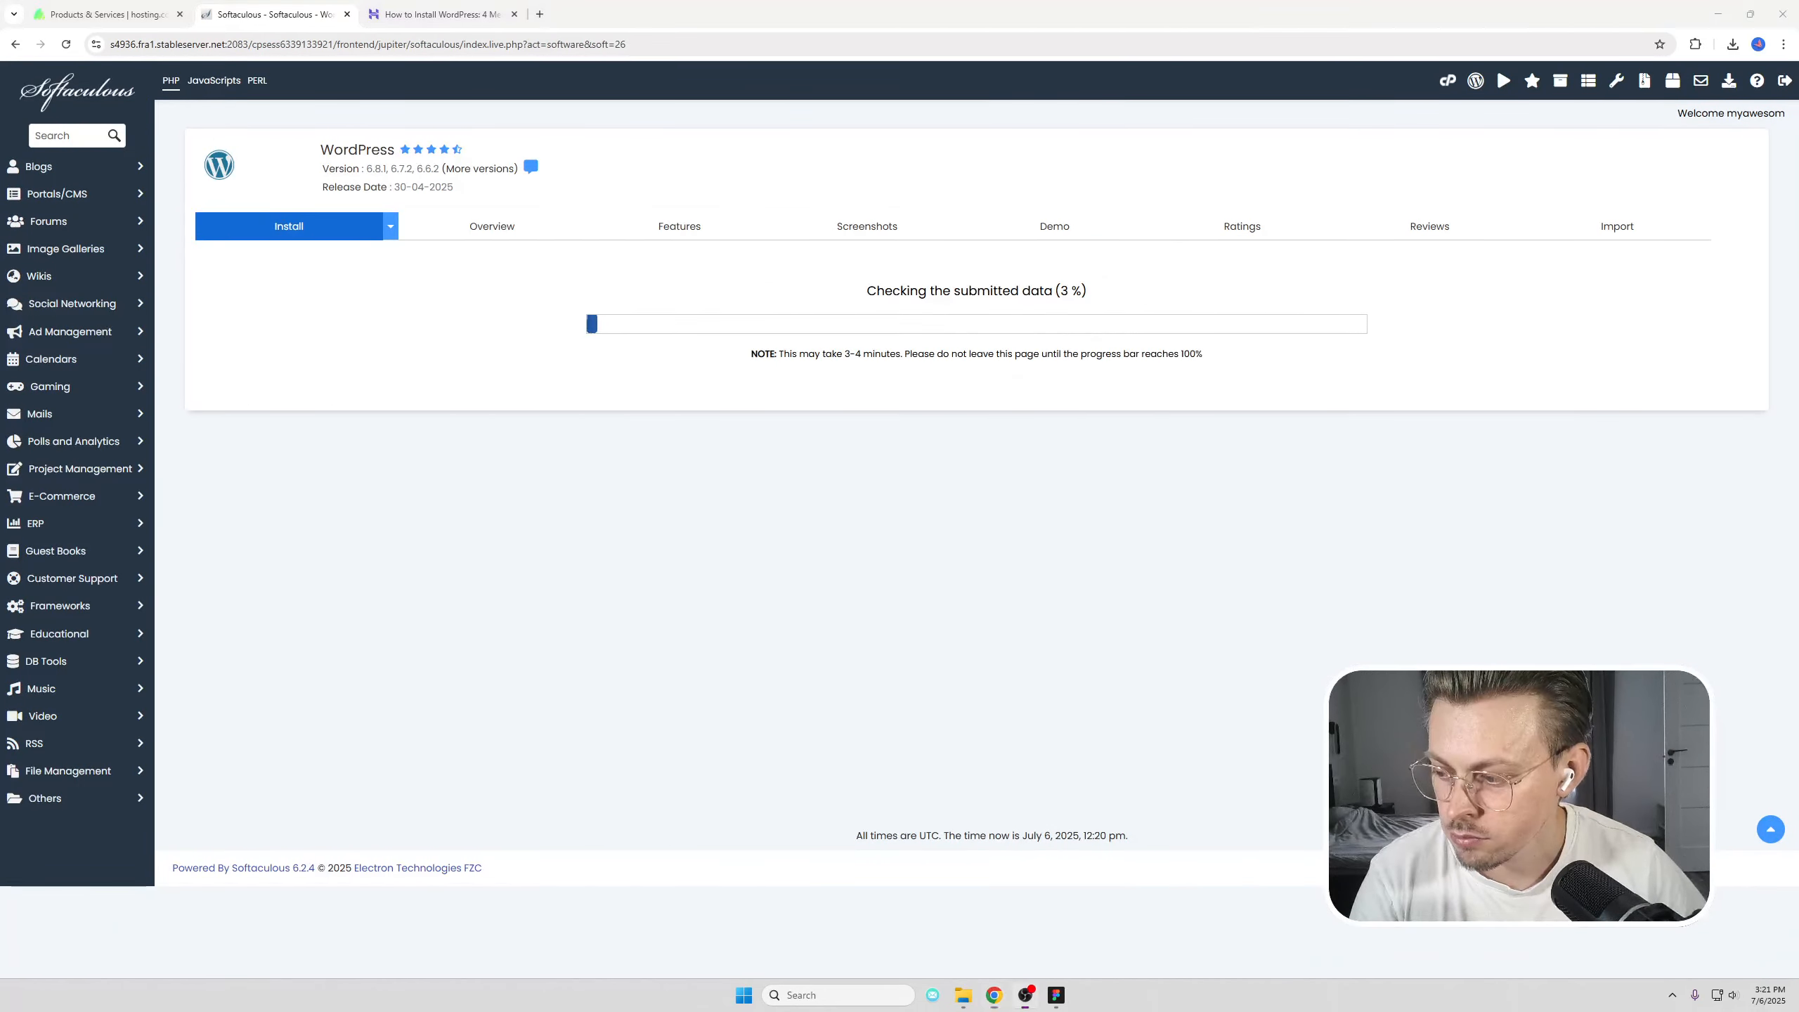
Step: Read through Hostinger's tutorial on installing WordPress with hPanel's WordPress Onboarding, and close the tutorial when finished
key(ctrl+Tab)
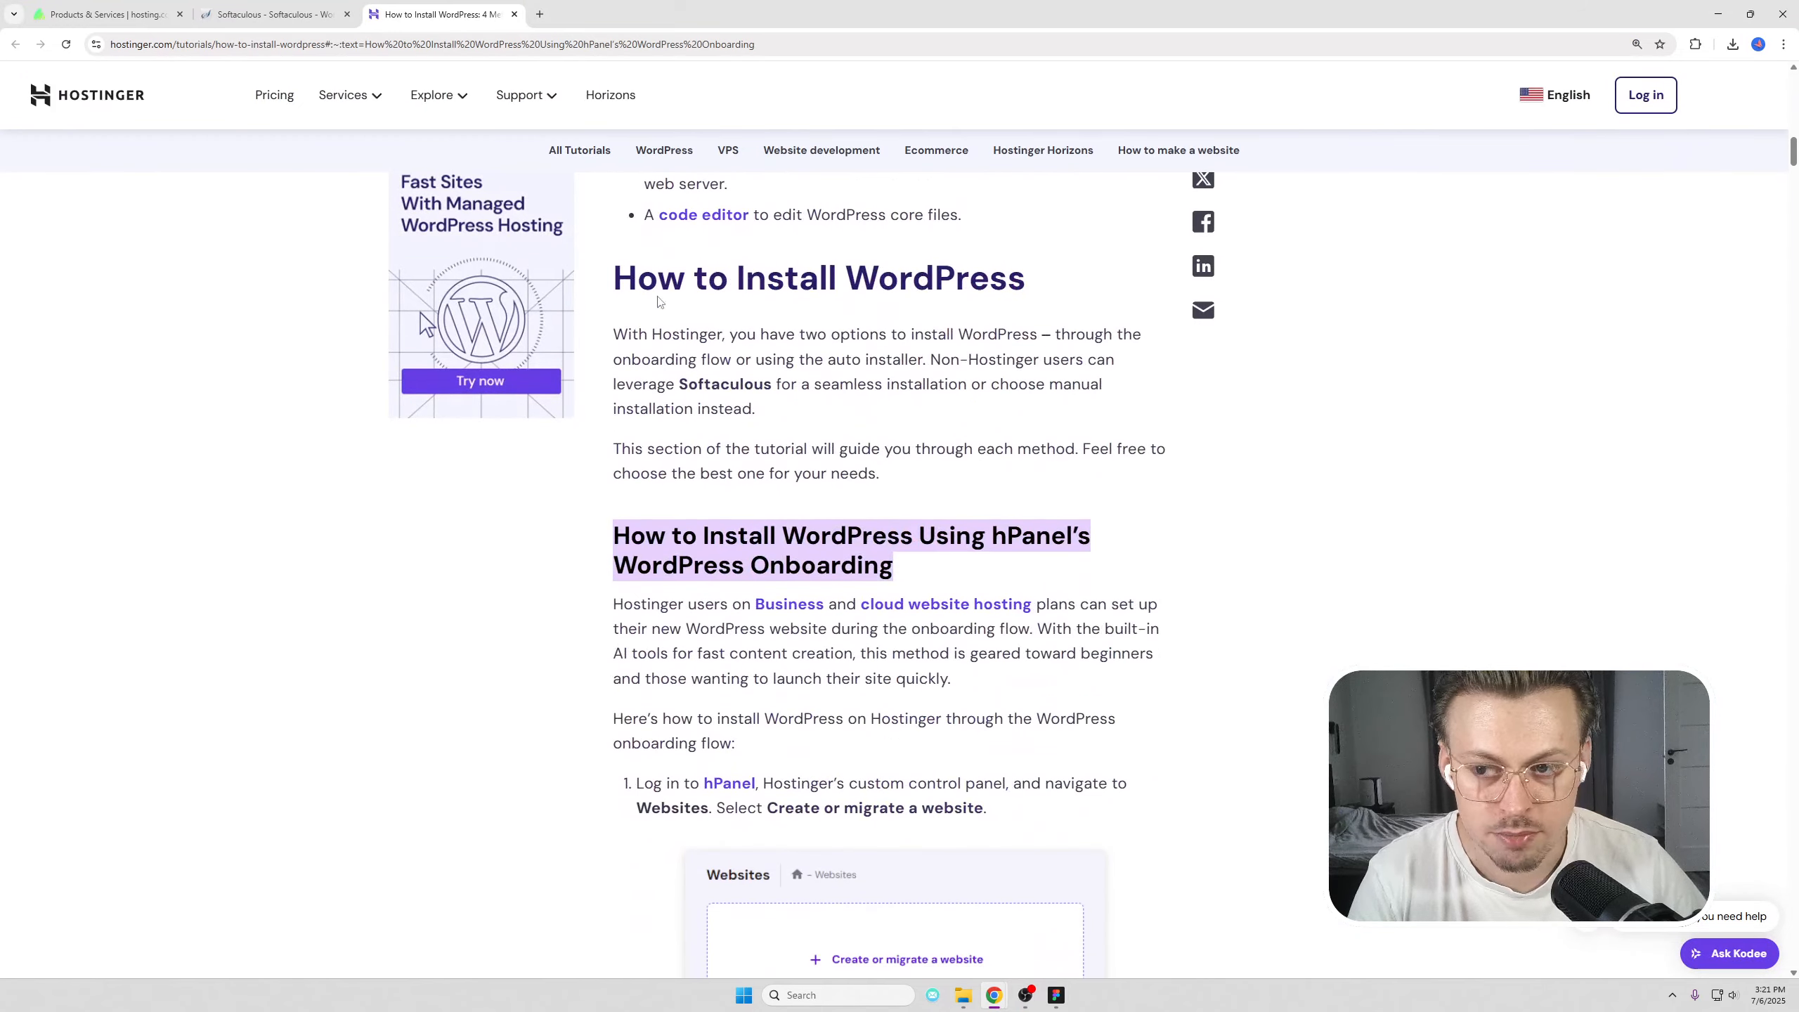
scroll(916, 495, down, 6)
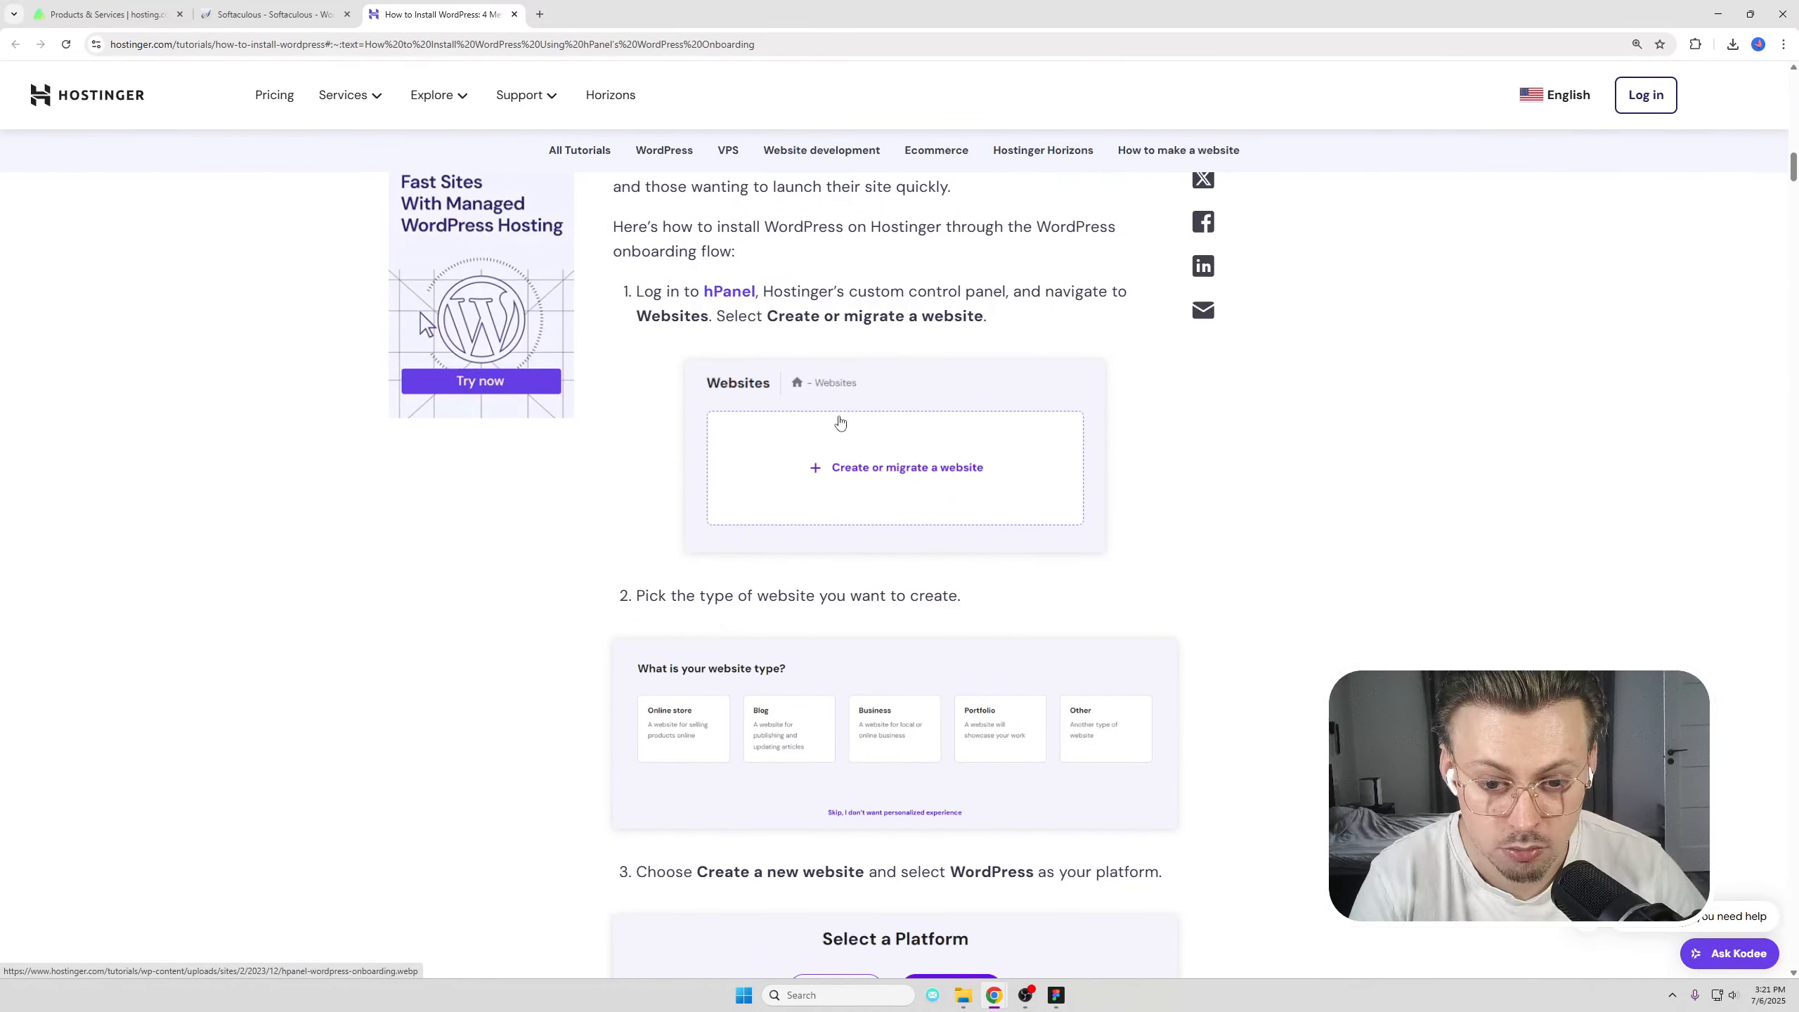
scroll(922, 509, down, 4)
scroll(880, 459, down, 4)
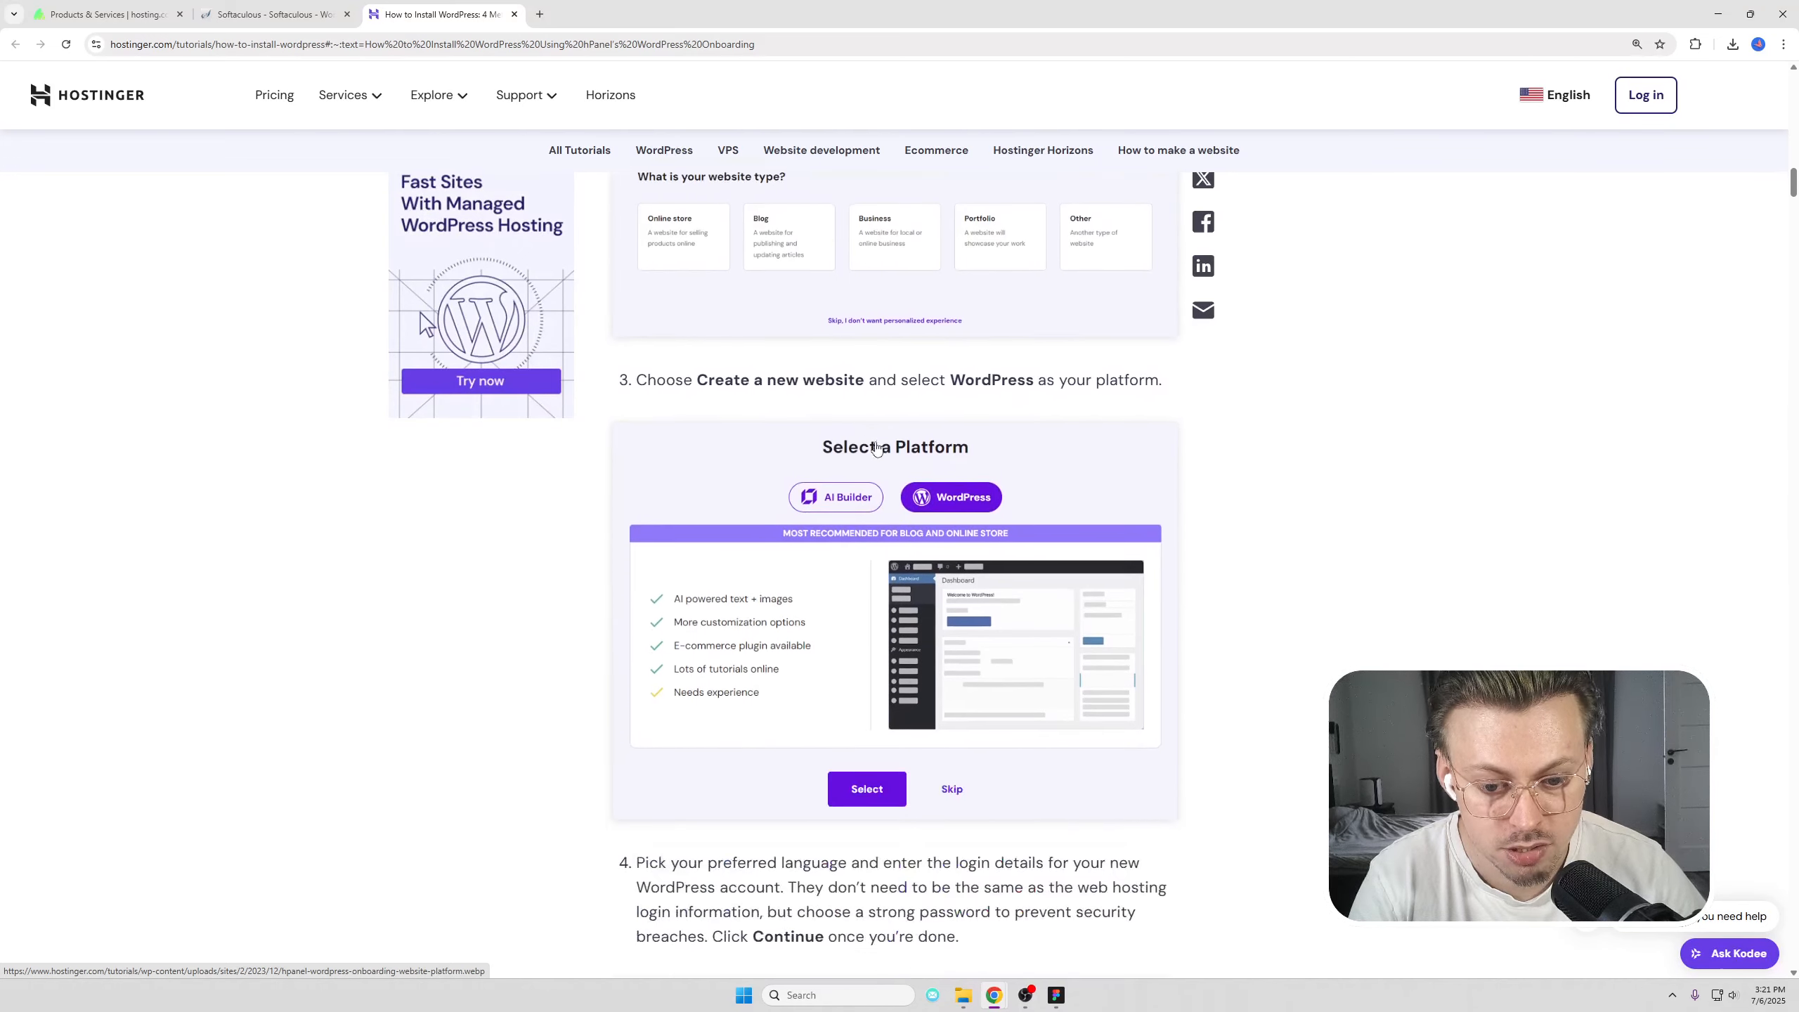
scroll(976, 440, up, 3)
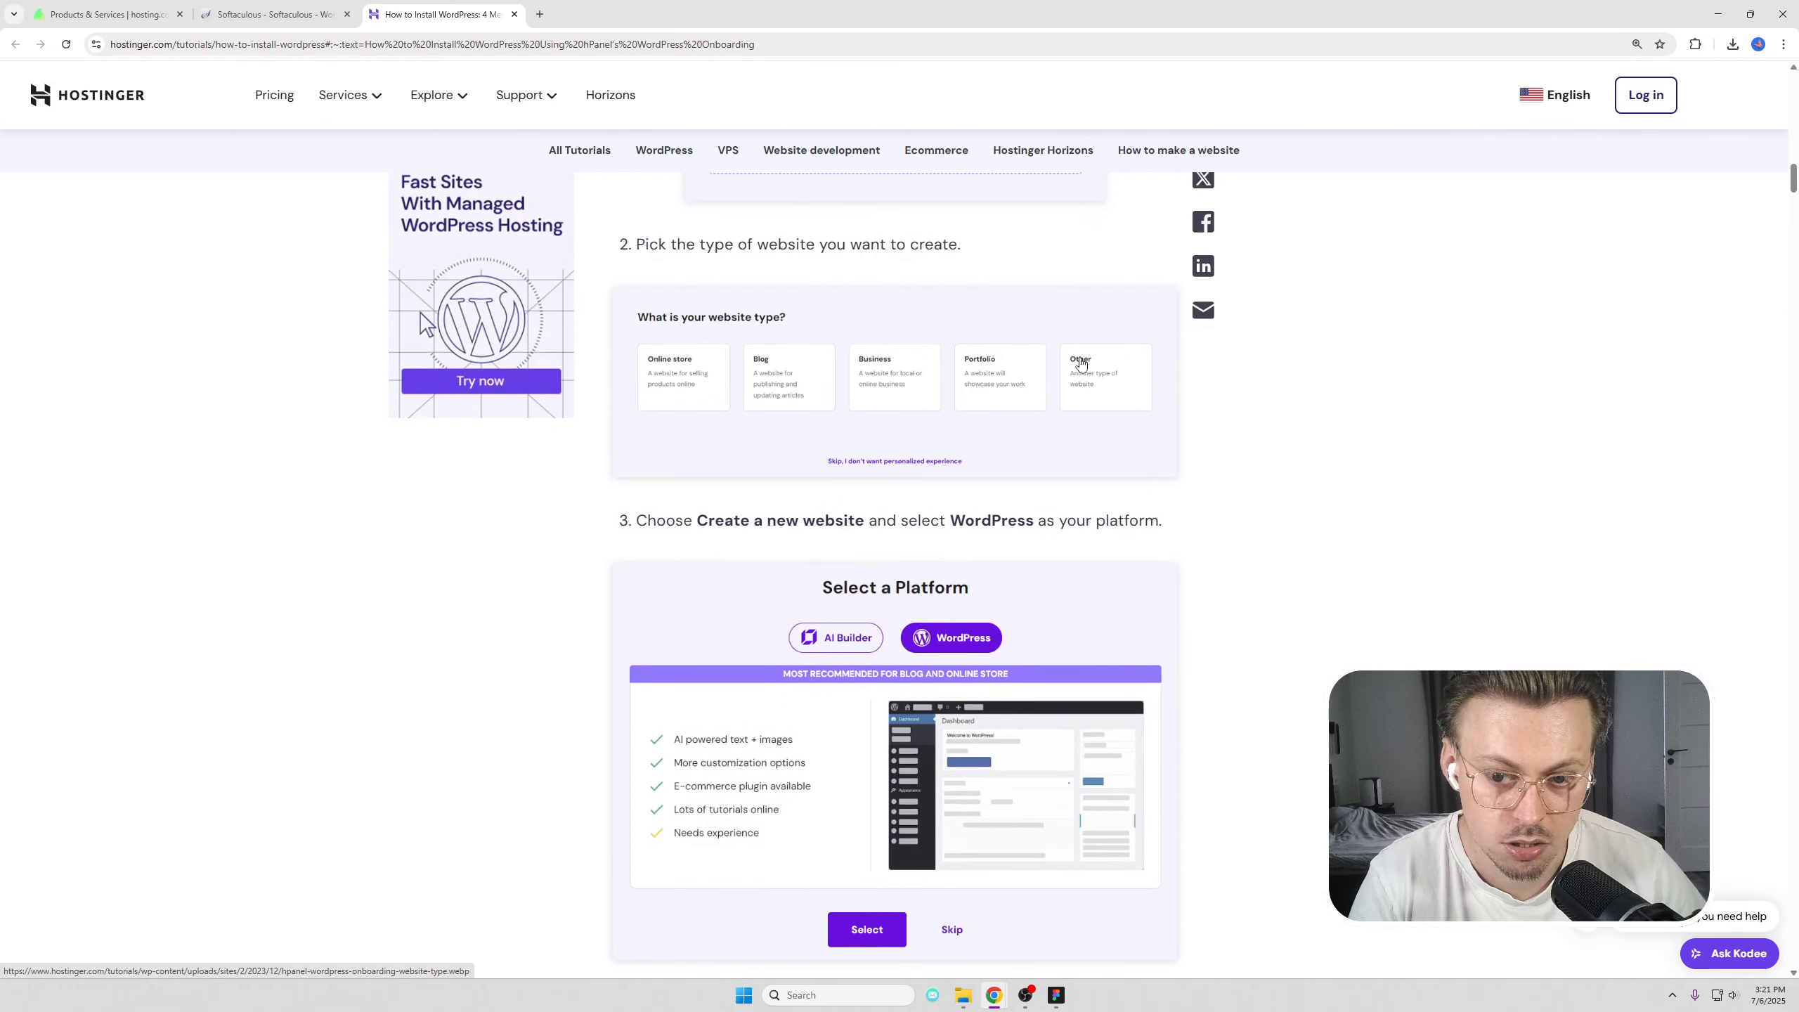
scroll(997, 494, down, 4)
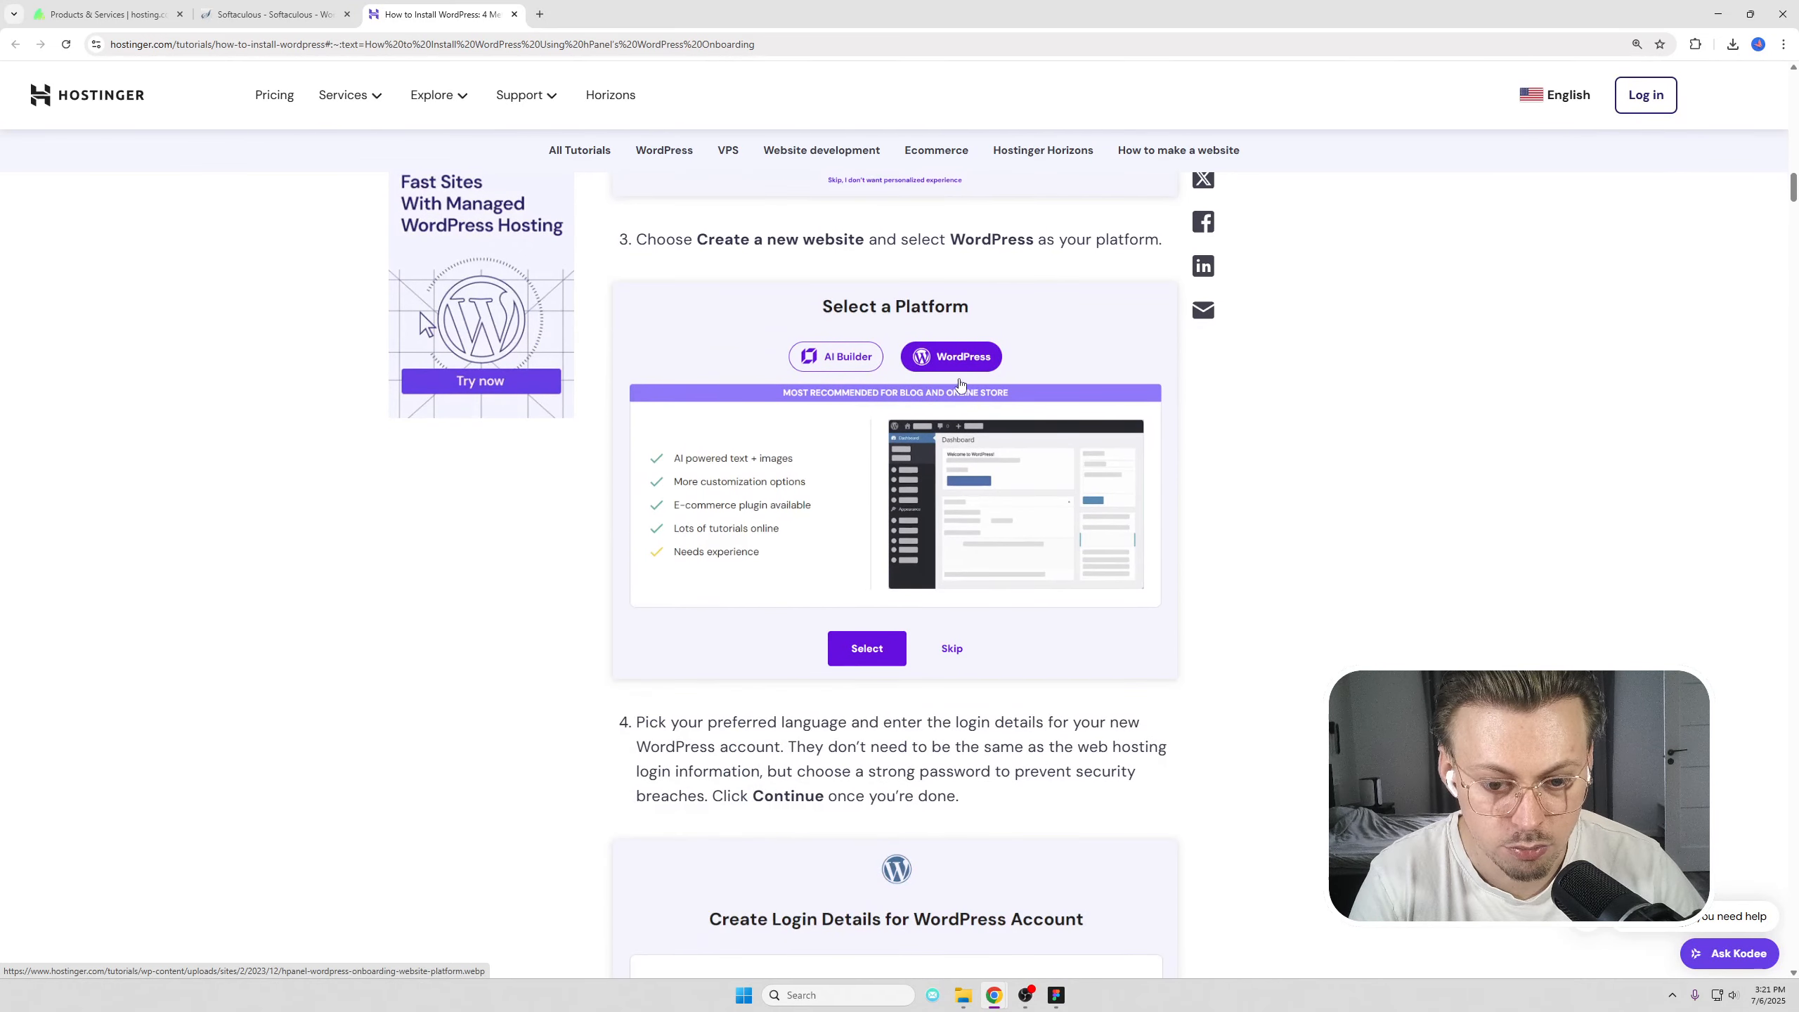
scroll(960, 383, down, 1)
scroll(885, 464, down, 3)
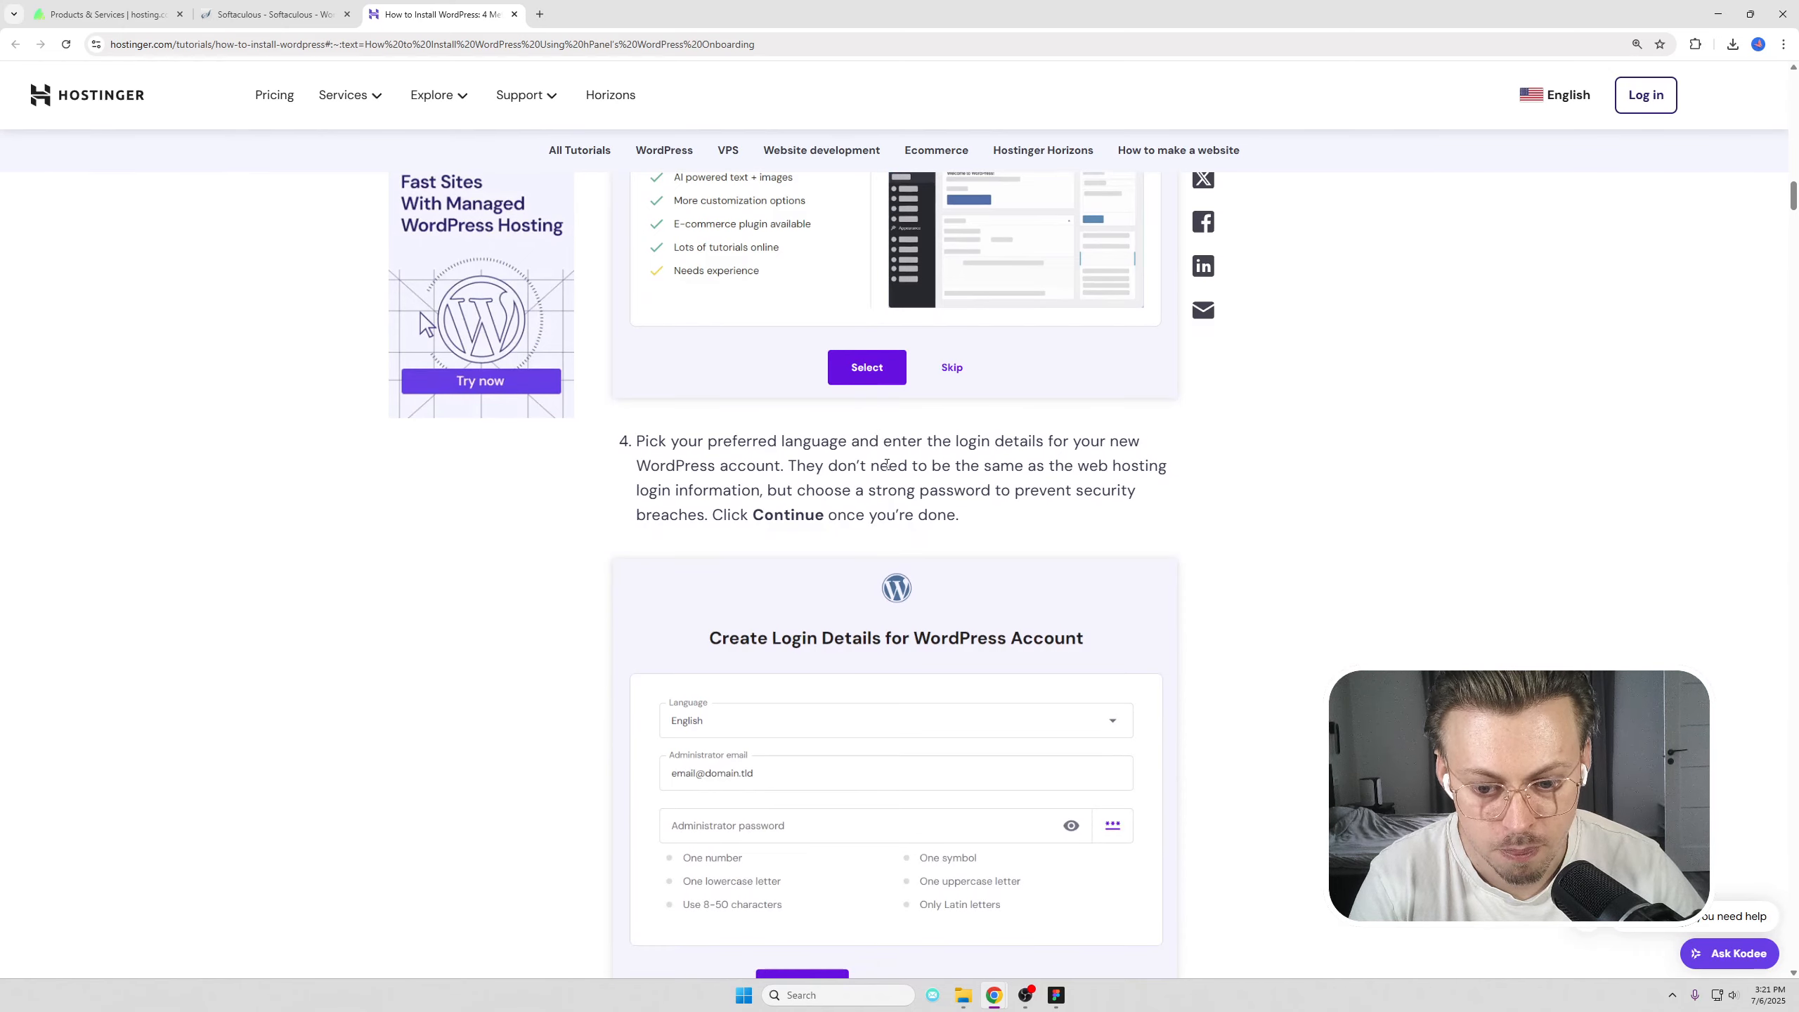
scroll(885, 465, down, 4)
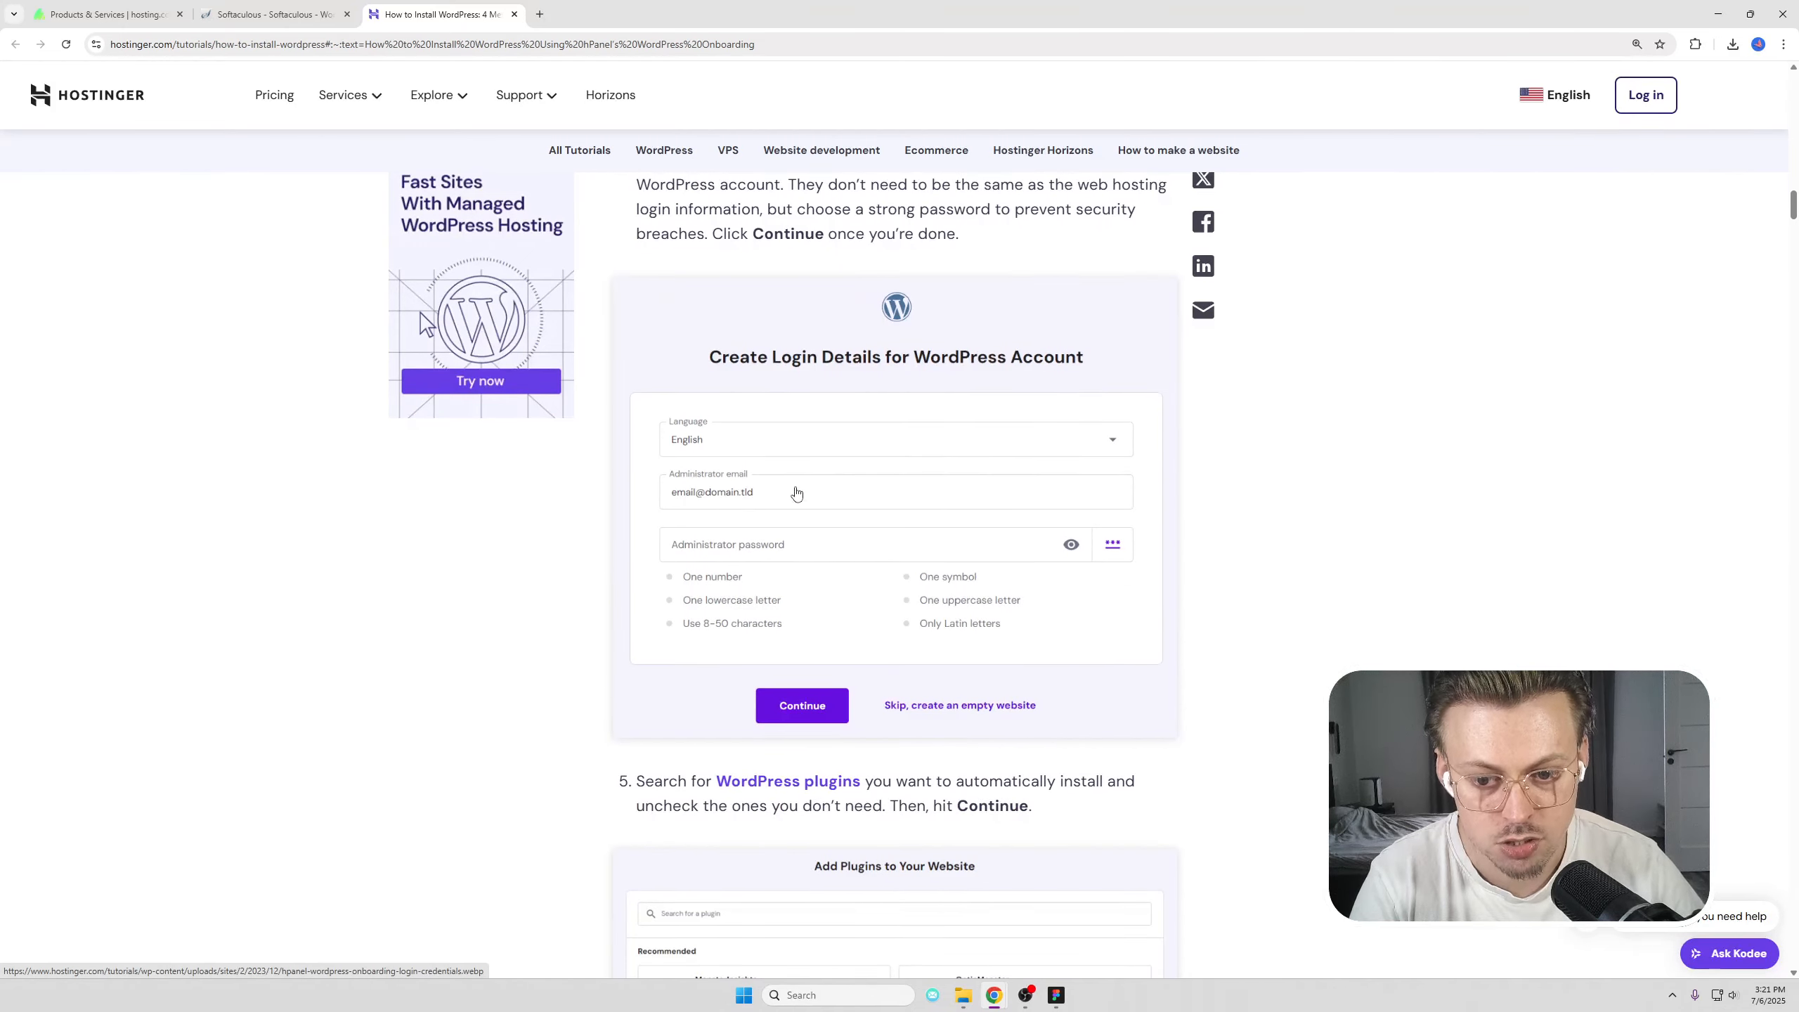
scroll(812, 520, down, 8)
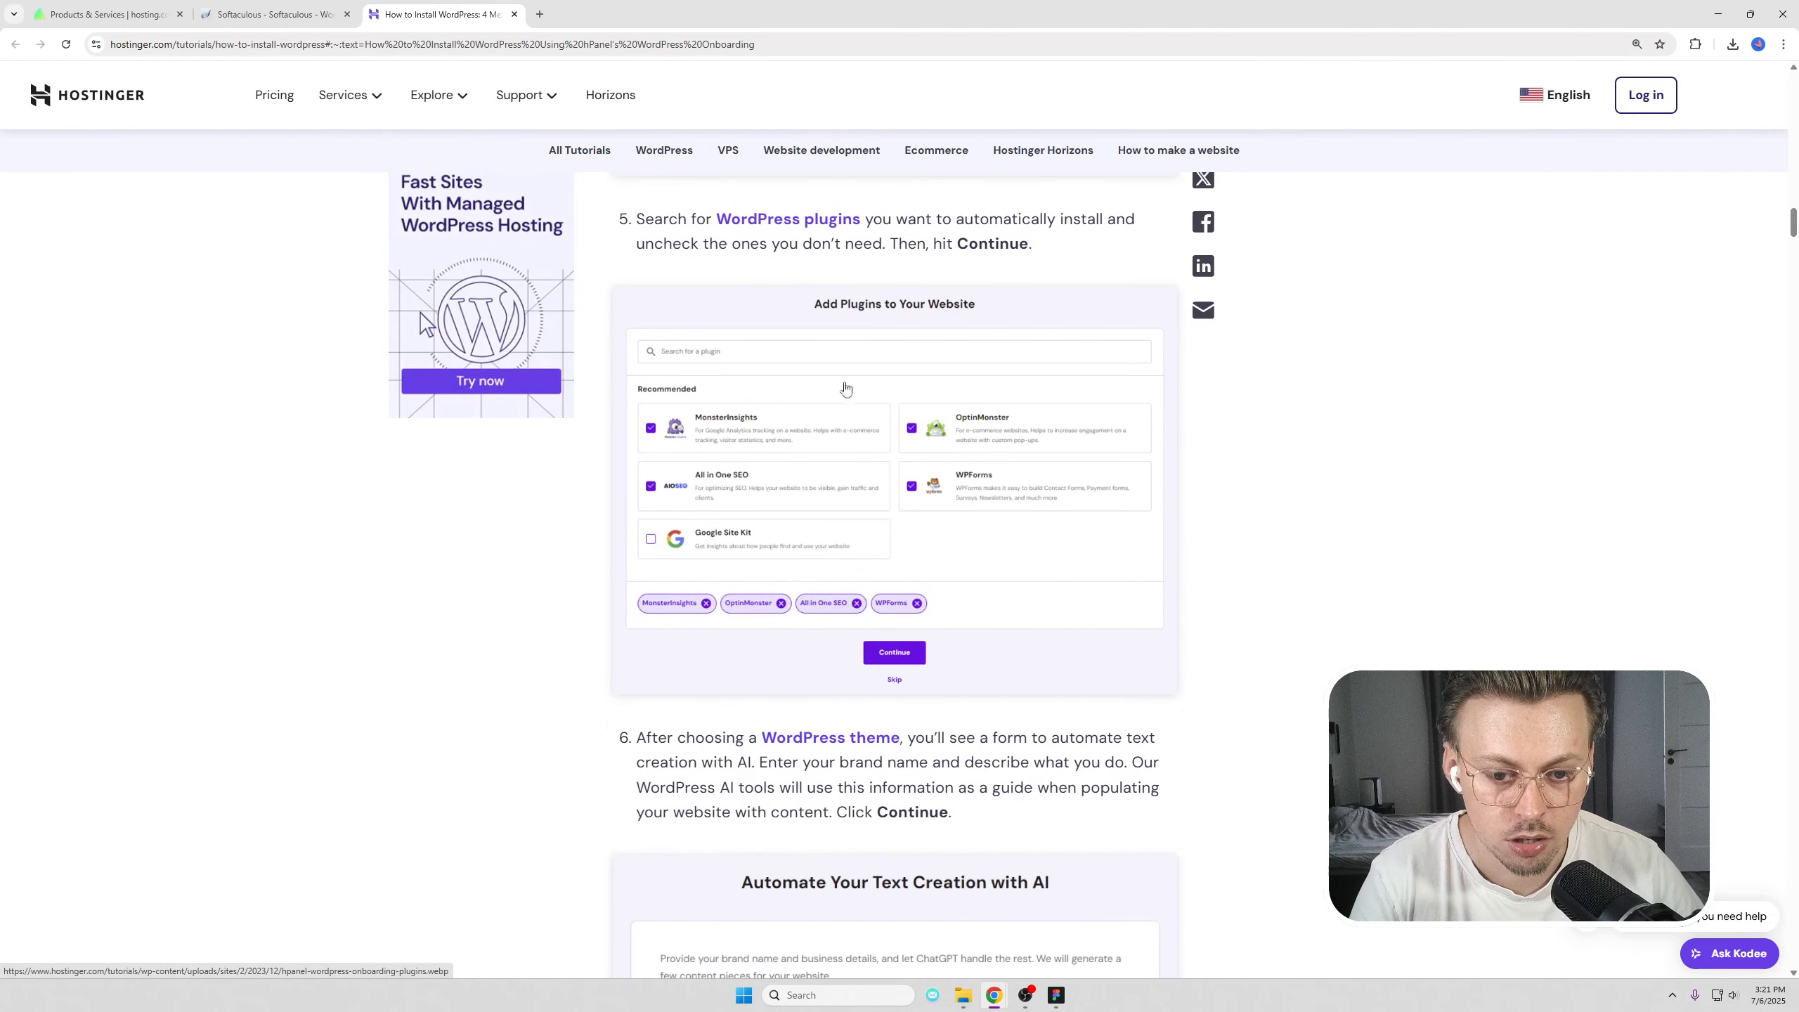
scroll(898, 398, down, 7)
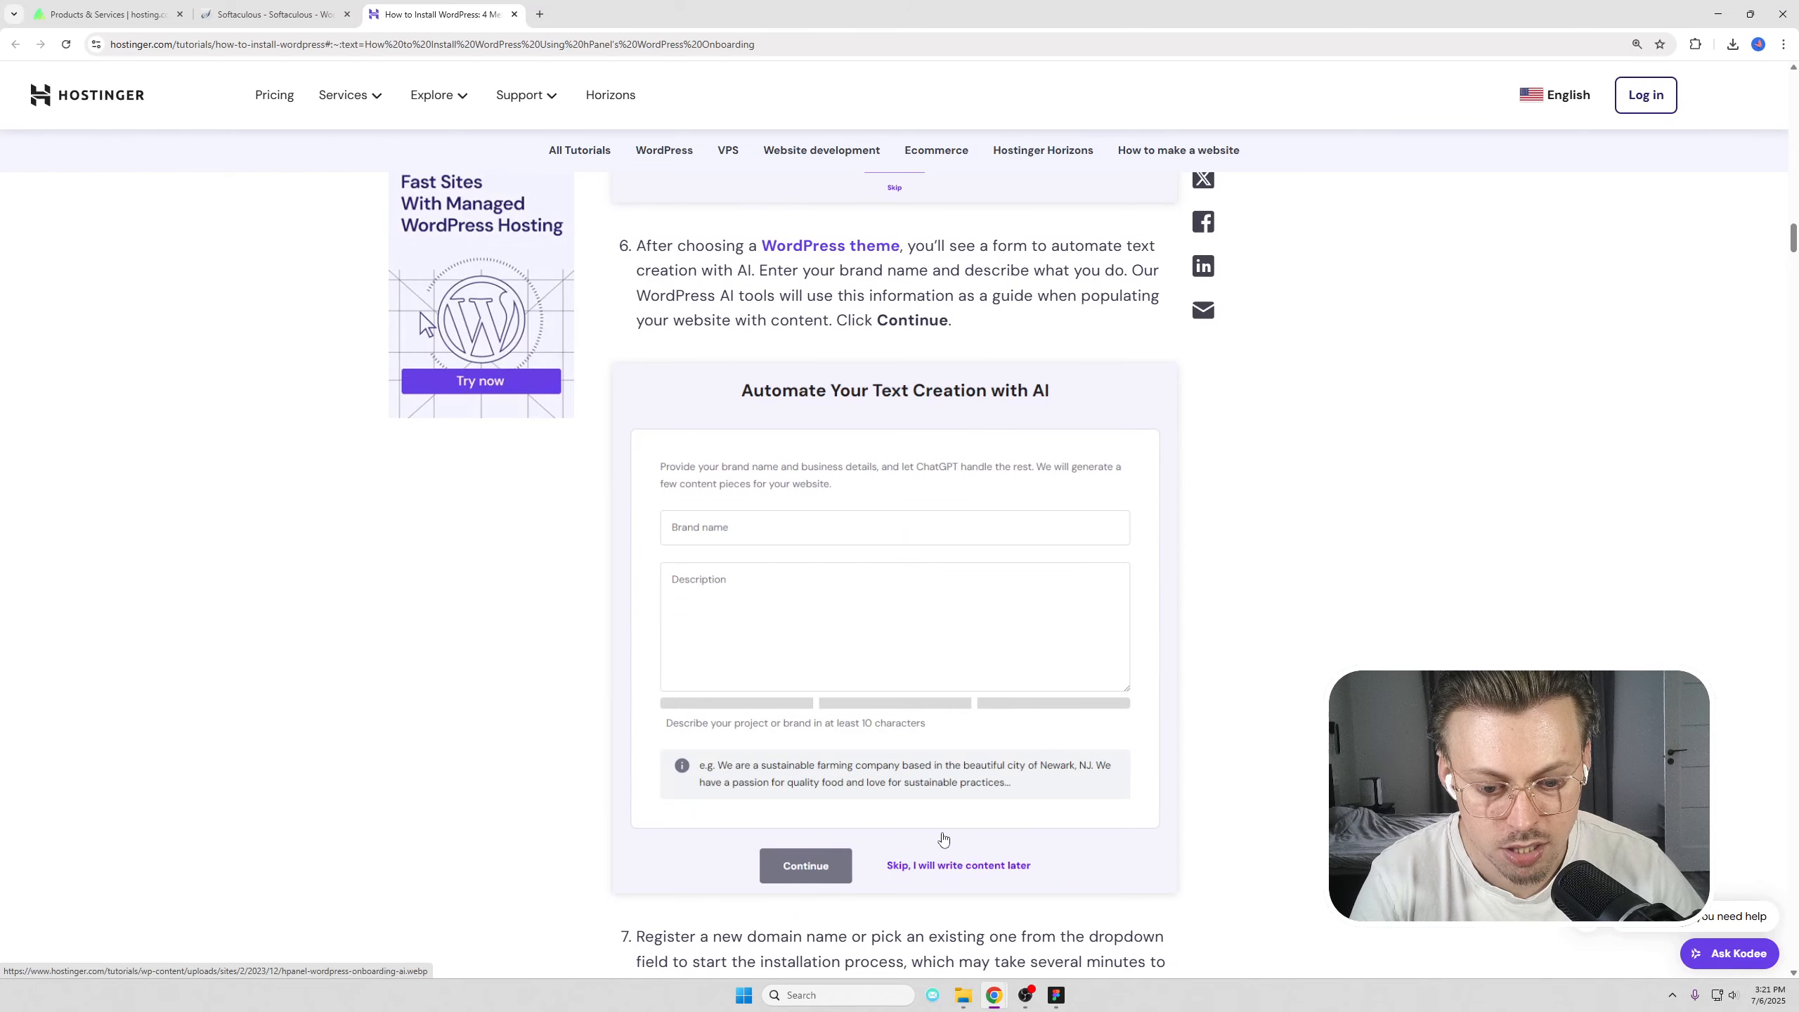
scroll(943, 840, down, 11)
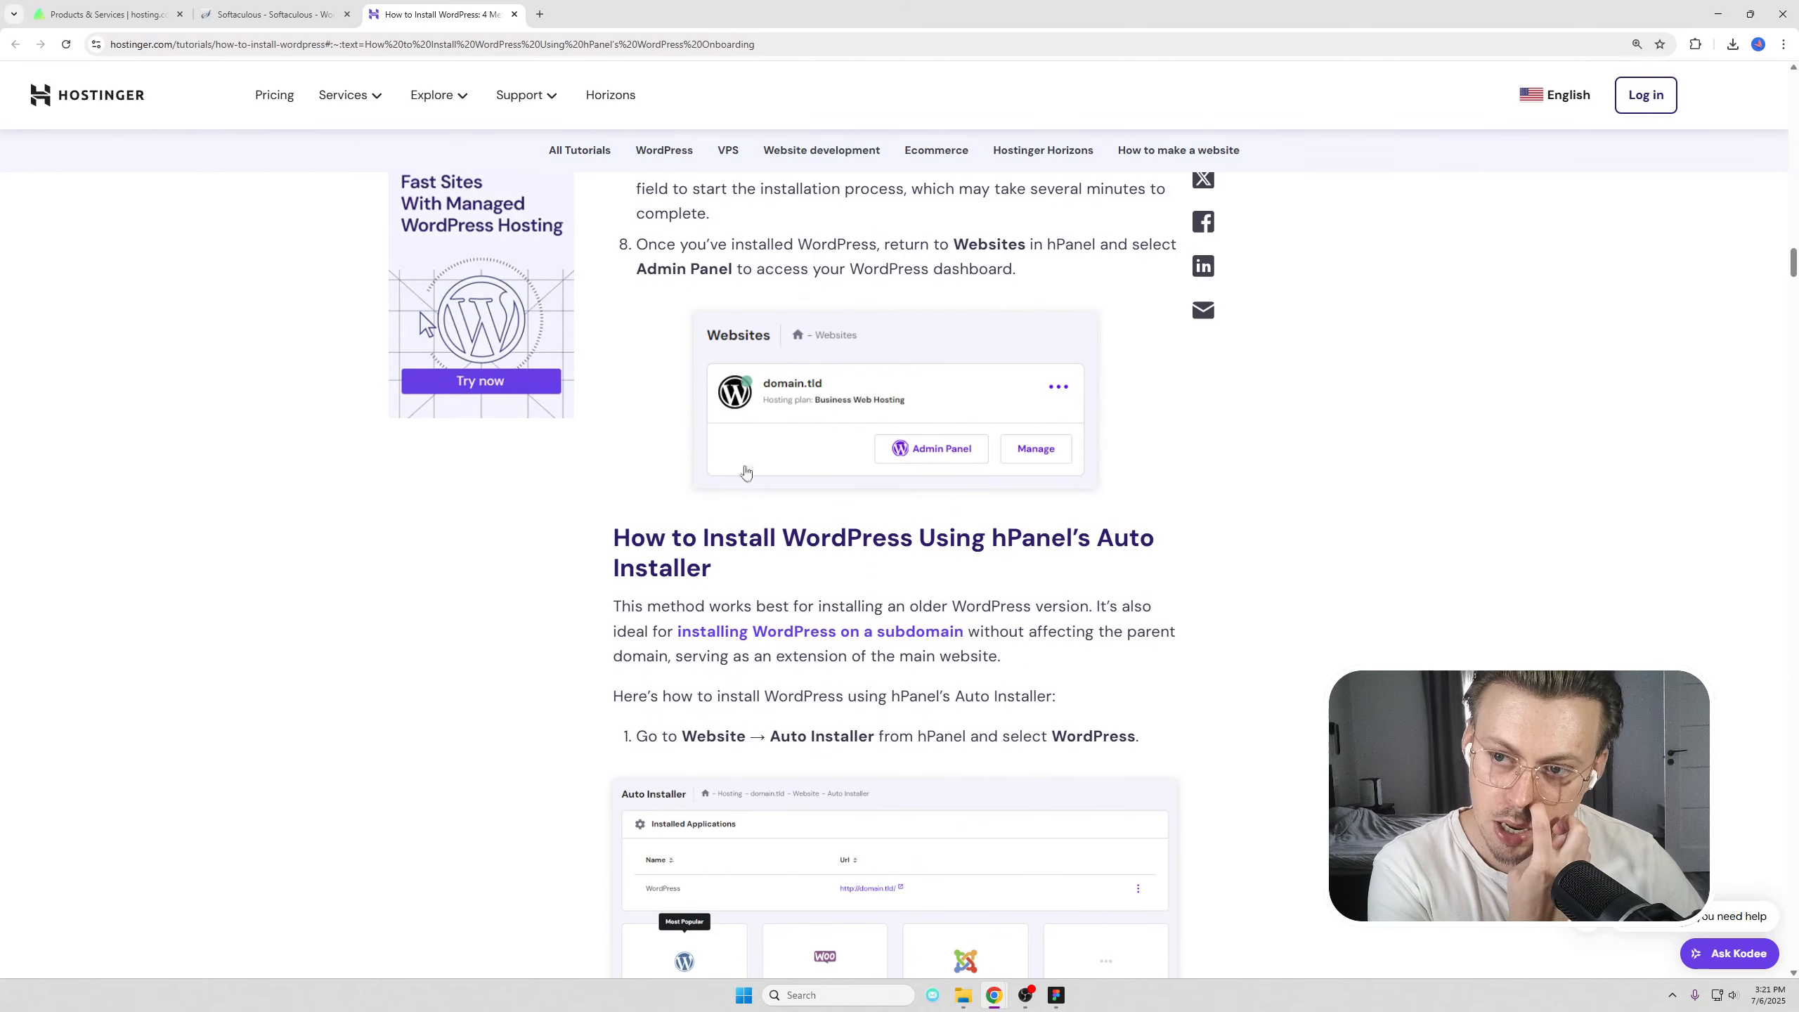
click(515, 14)
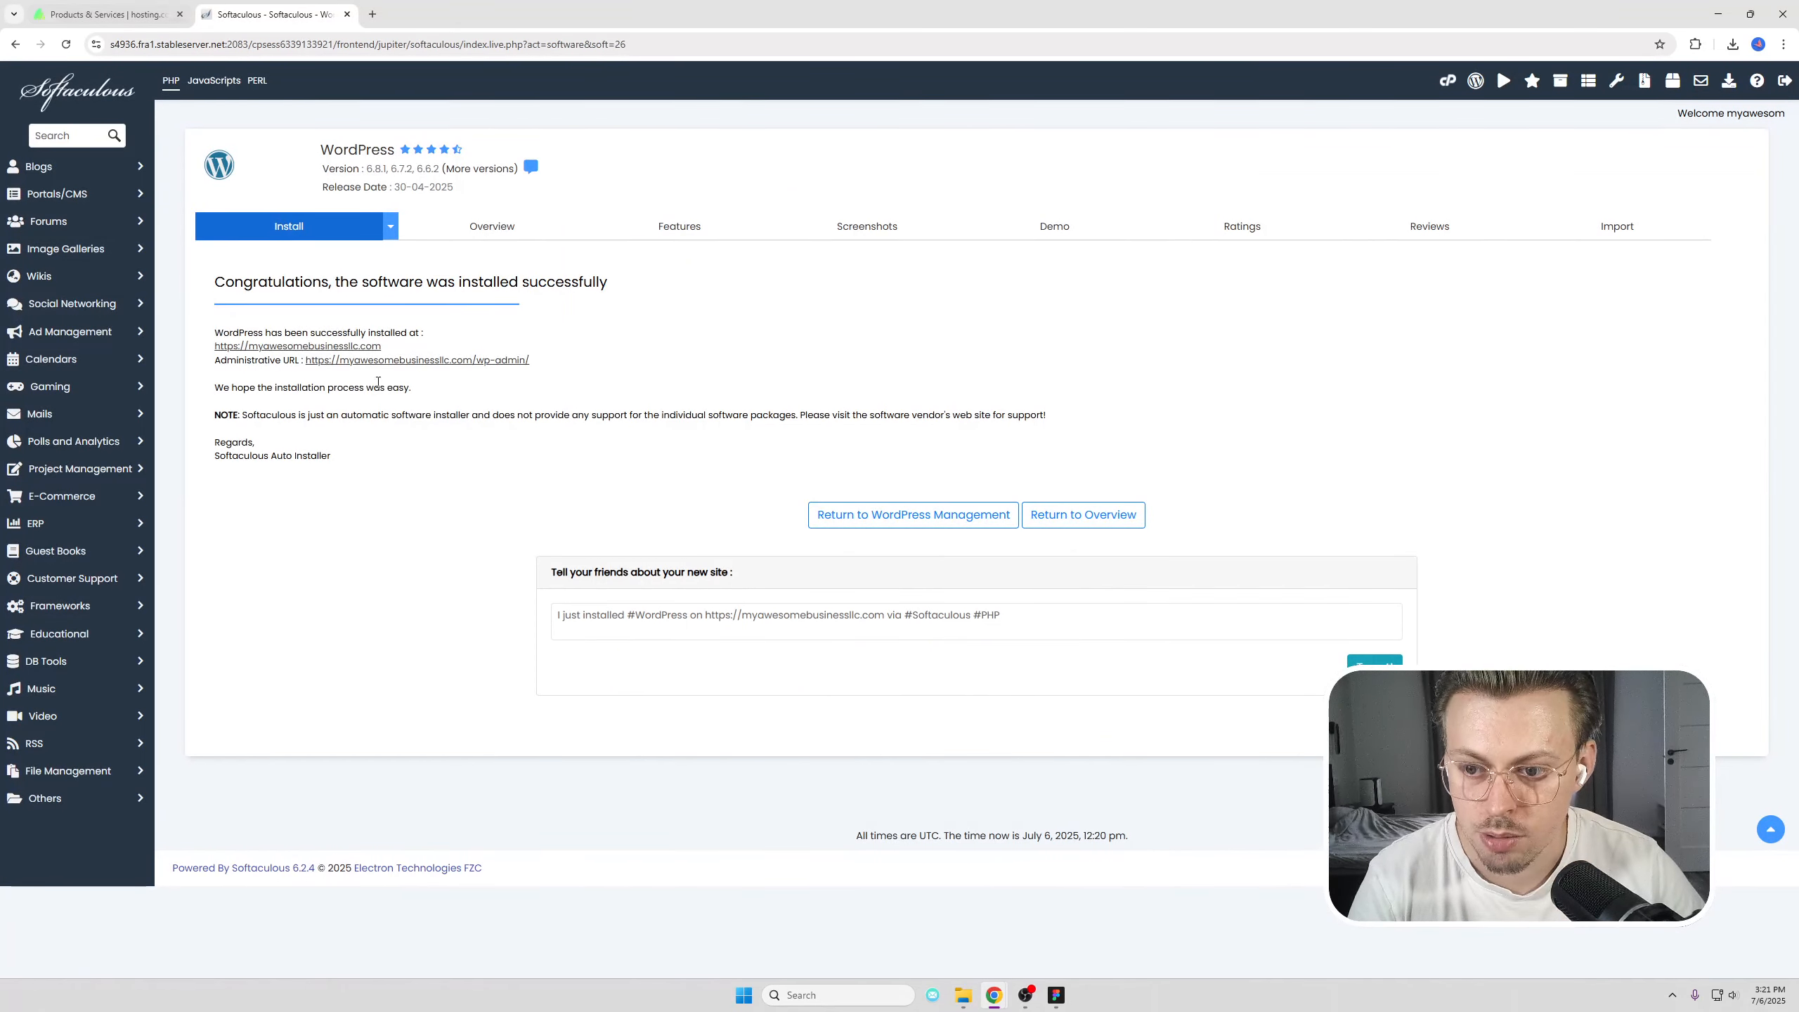
Step: Open the newly installed website at myawesomebusinessllc.com and close the Softaculous installer tab
click(323, 346)
click(347, 14)
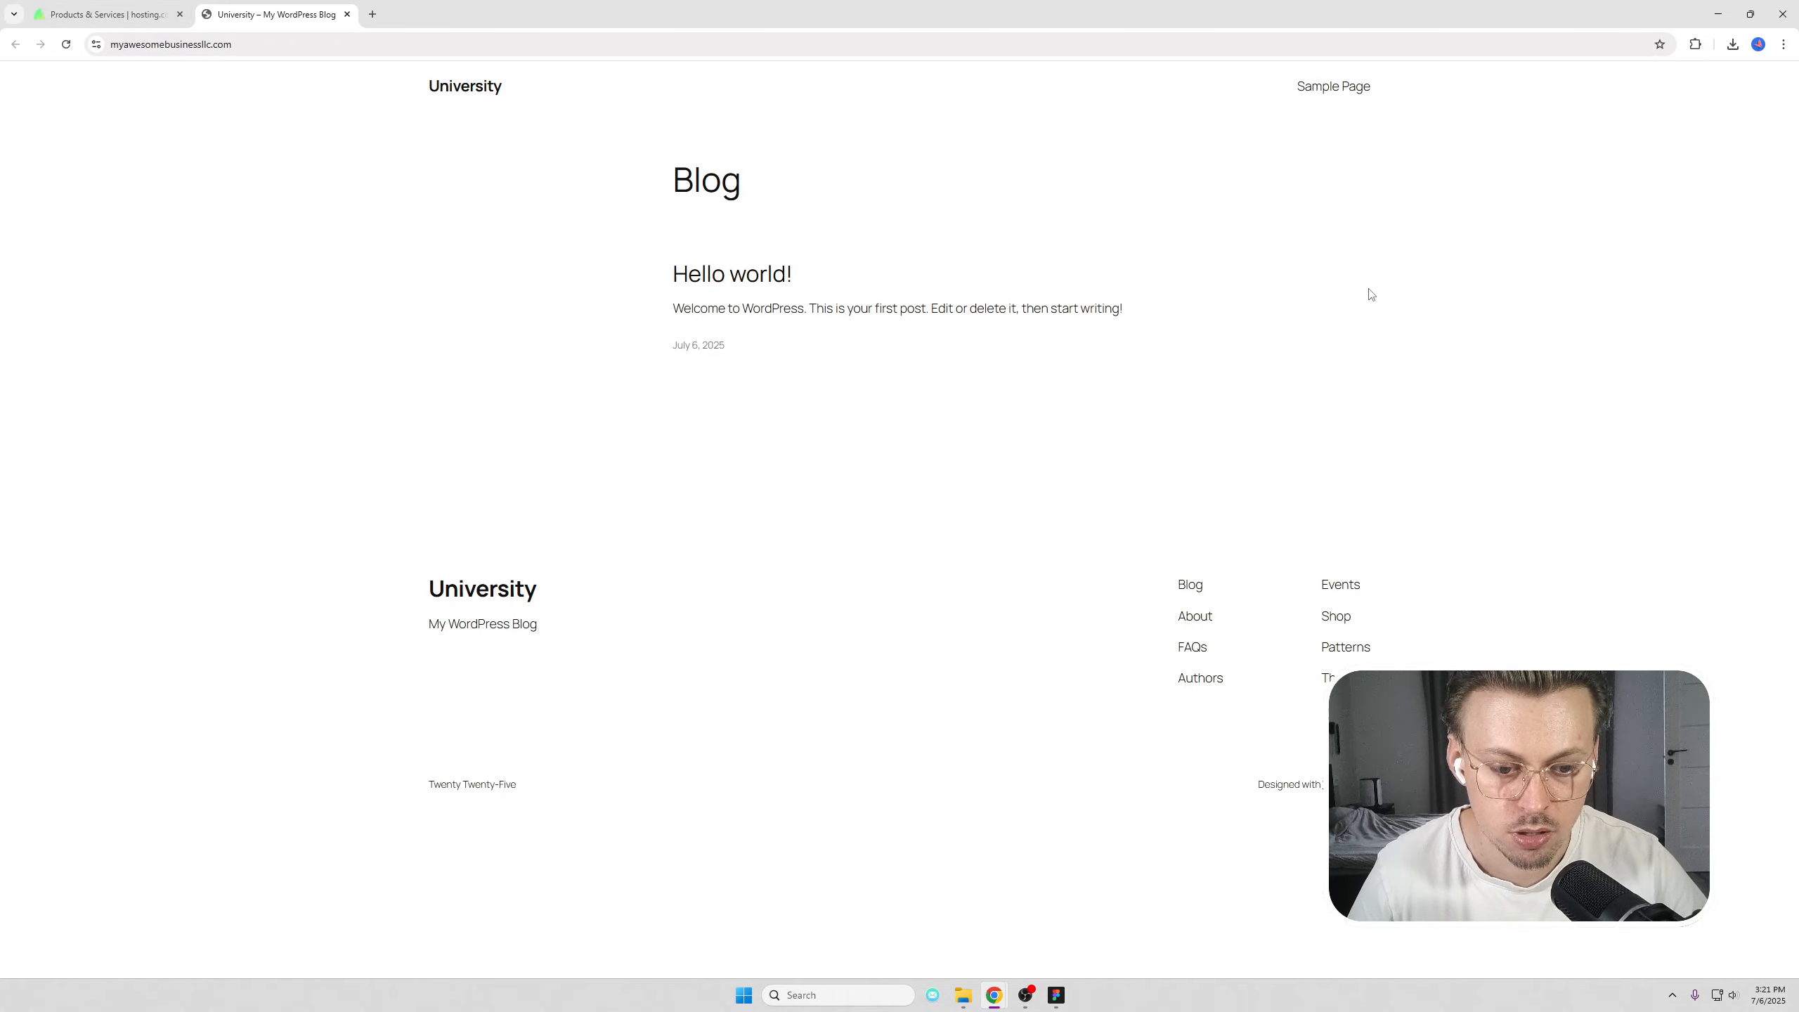
key(ctrl+plus)
key(ctrl+plus)
Step: Go to the site's /wp-admin address and log in to the WordPress dashboard with the saved admin credentials
click(566, 38)
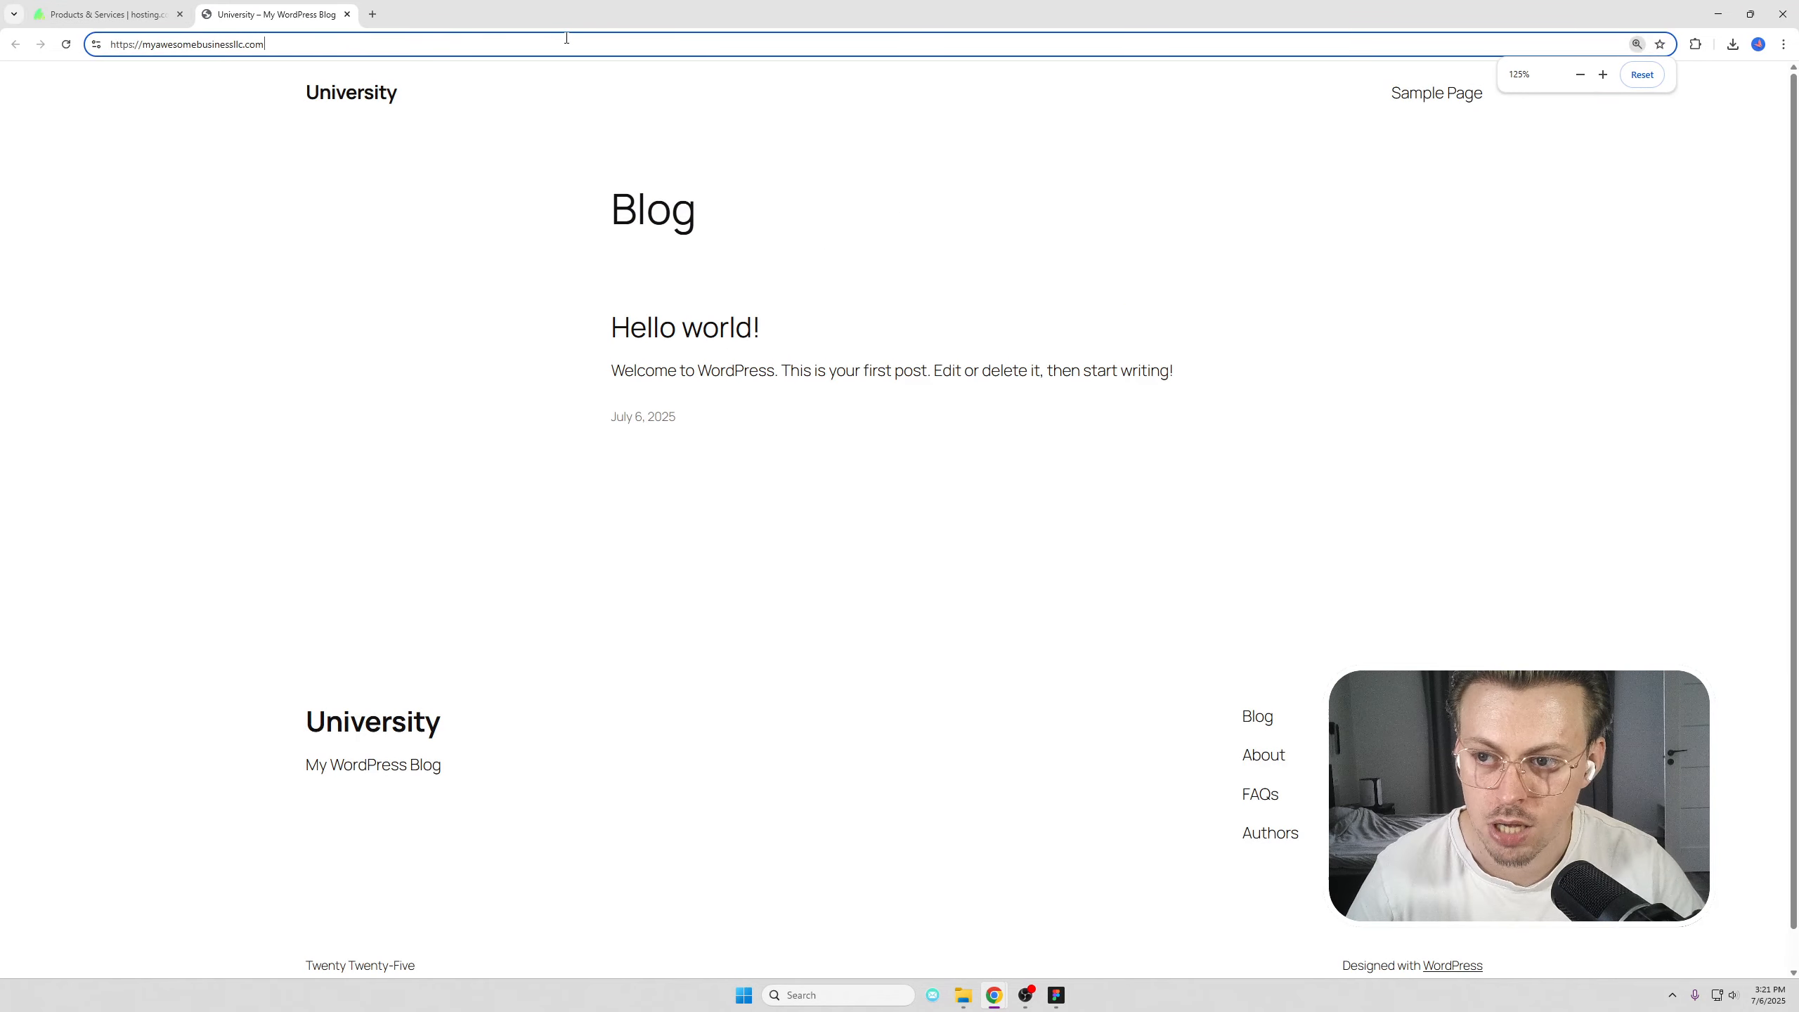
text(/wp-admin)
key(Return)
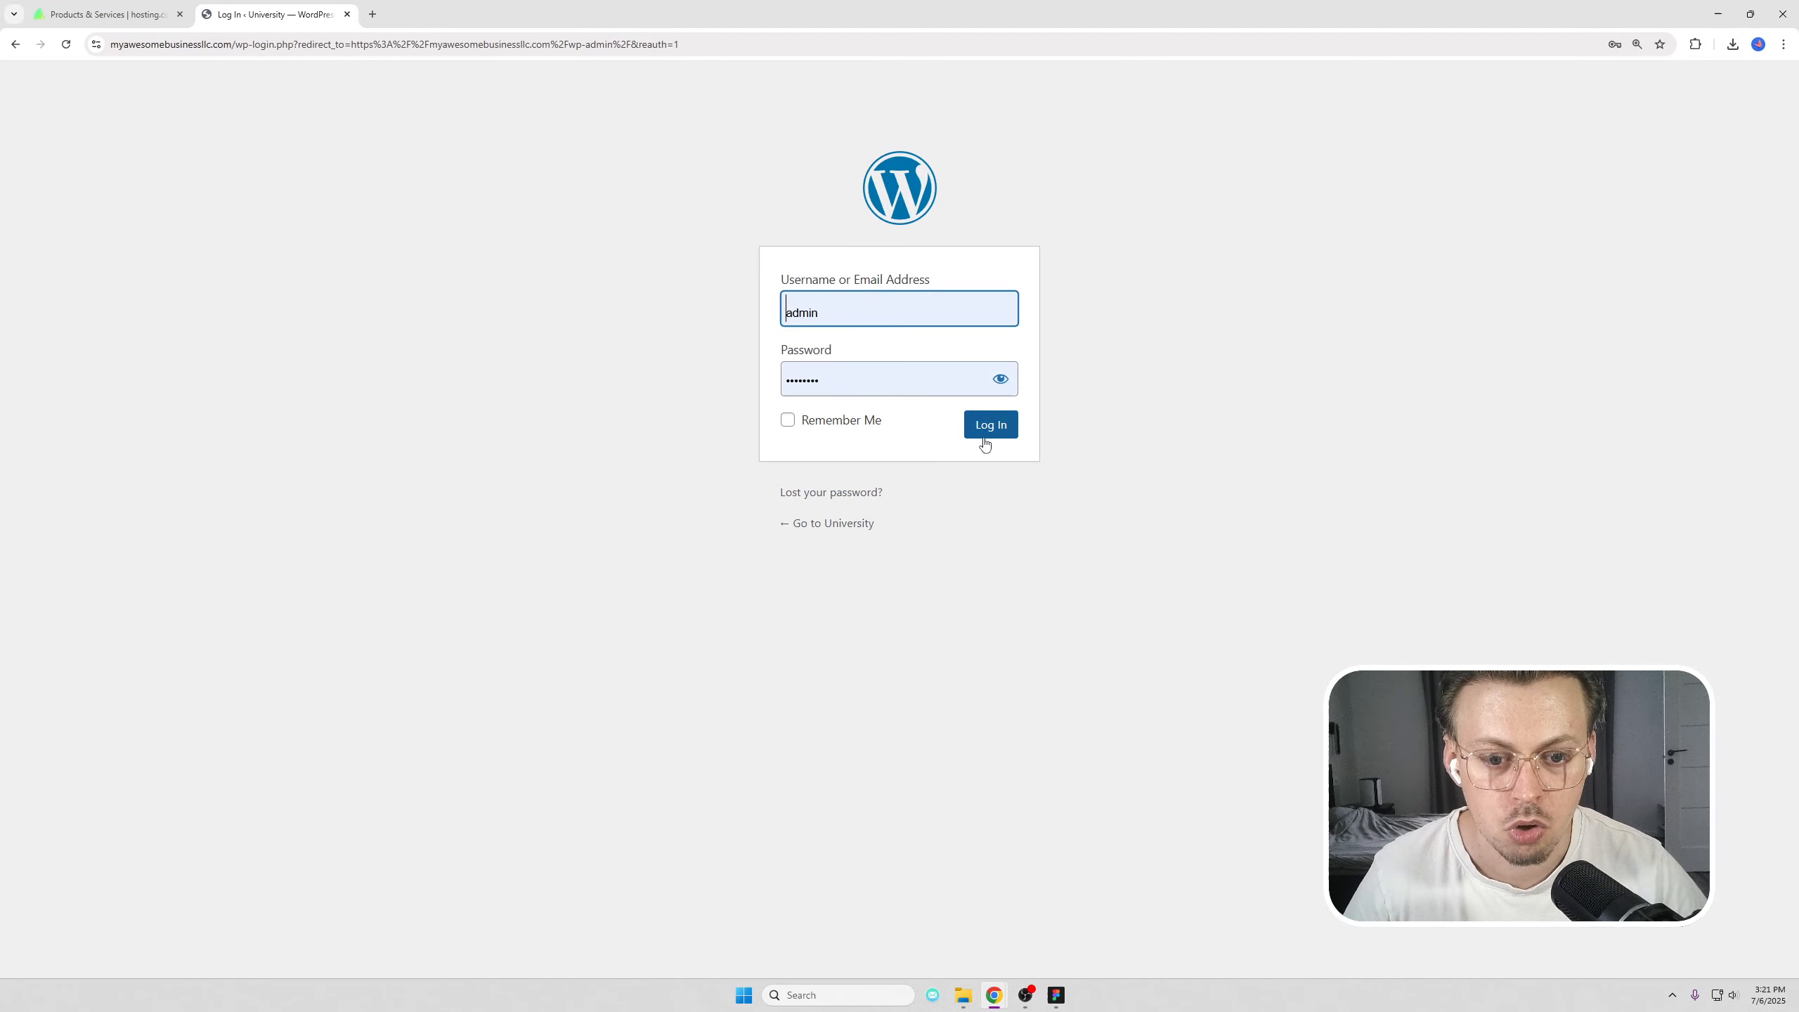
click(984, 435)
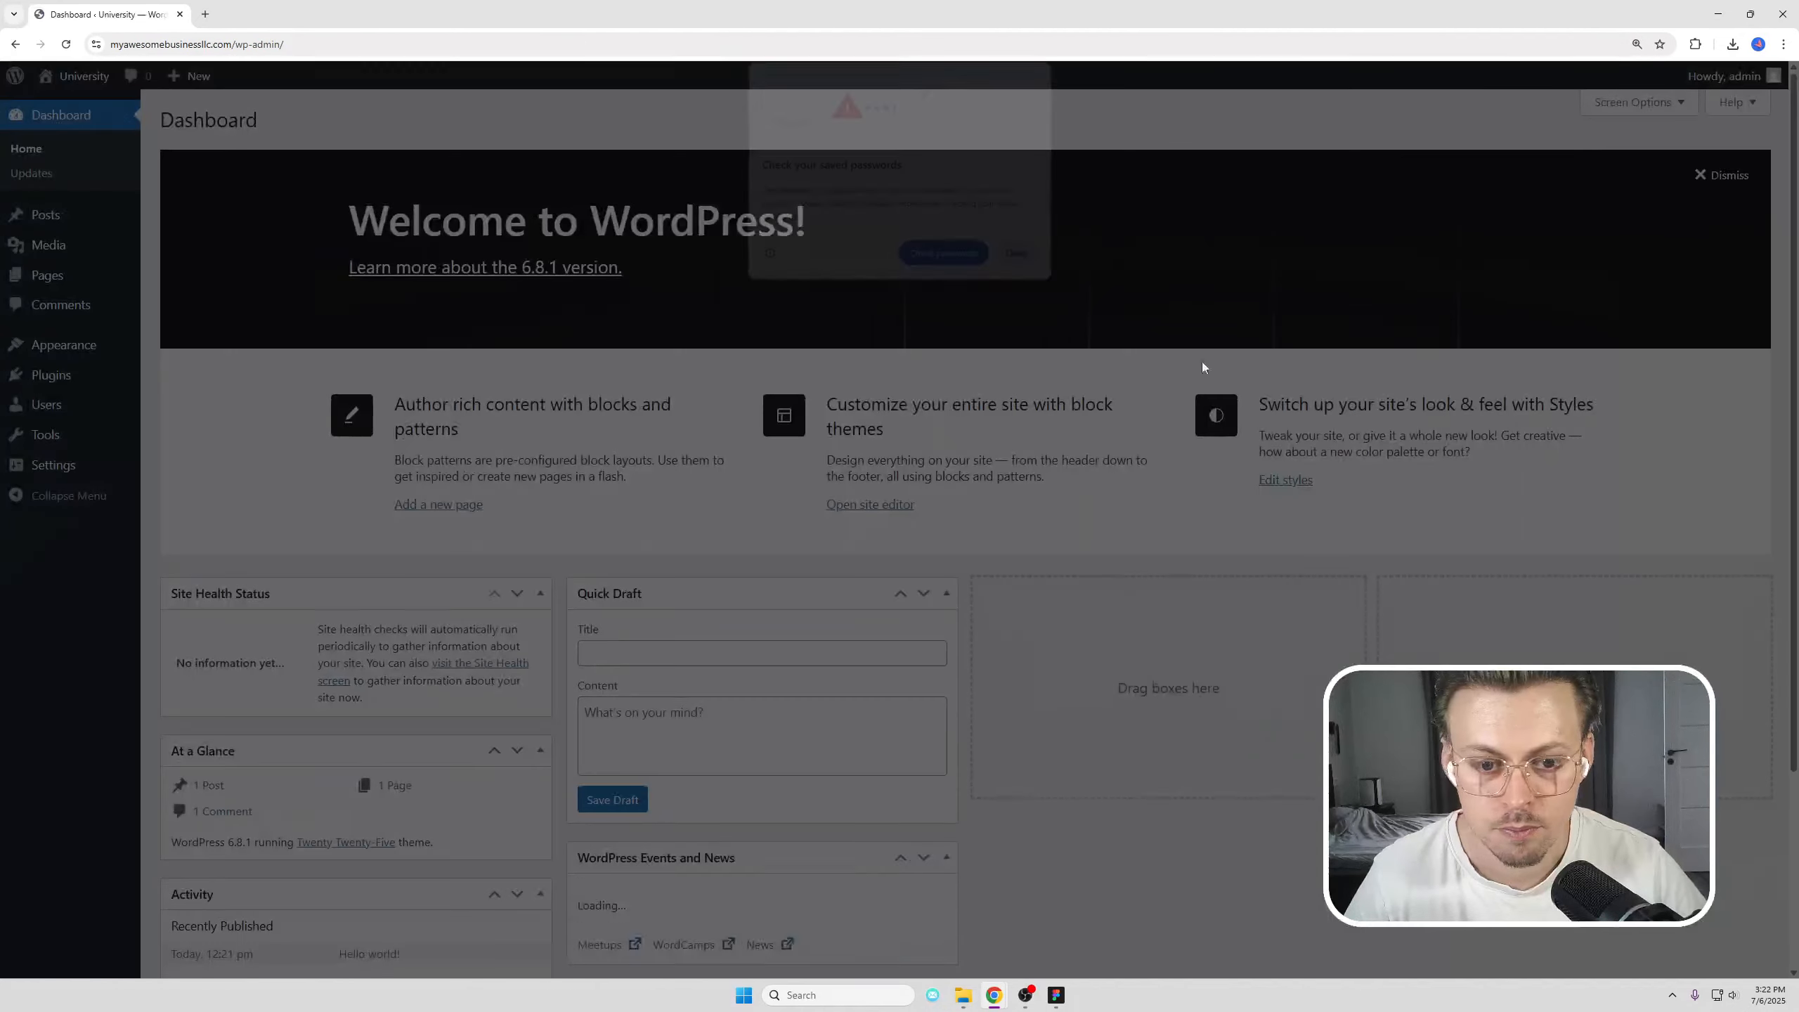
Step: Dismiss the saved-password warning and the WordPress welcome banner, and open the page for adding new themes
click(1024, 259)
click(1701, 175)
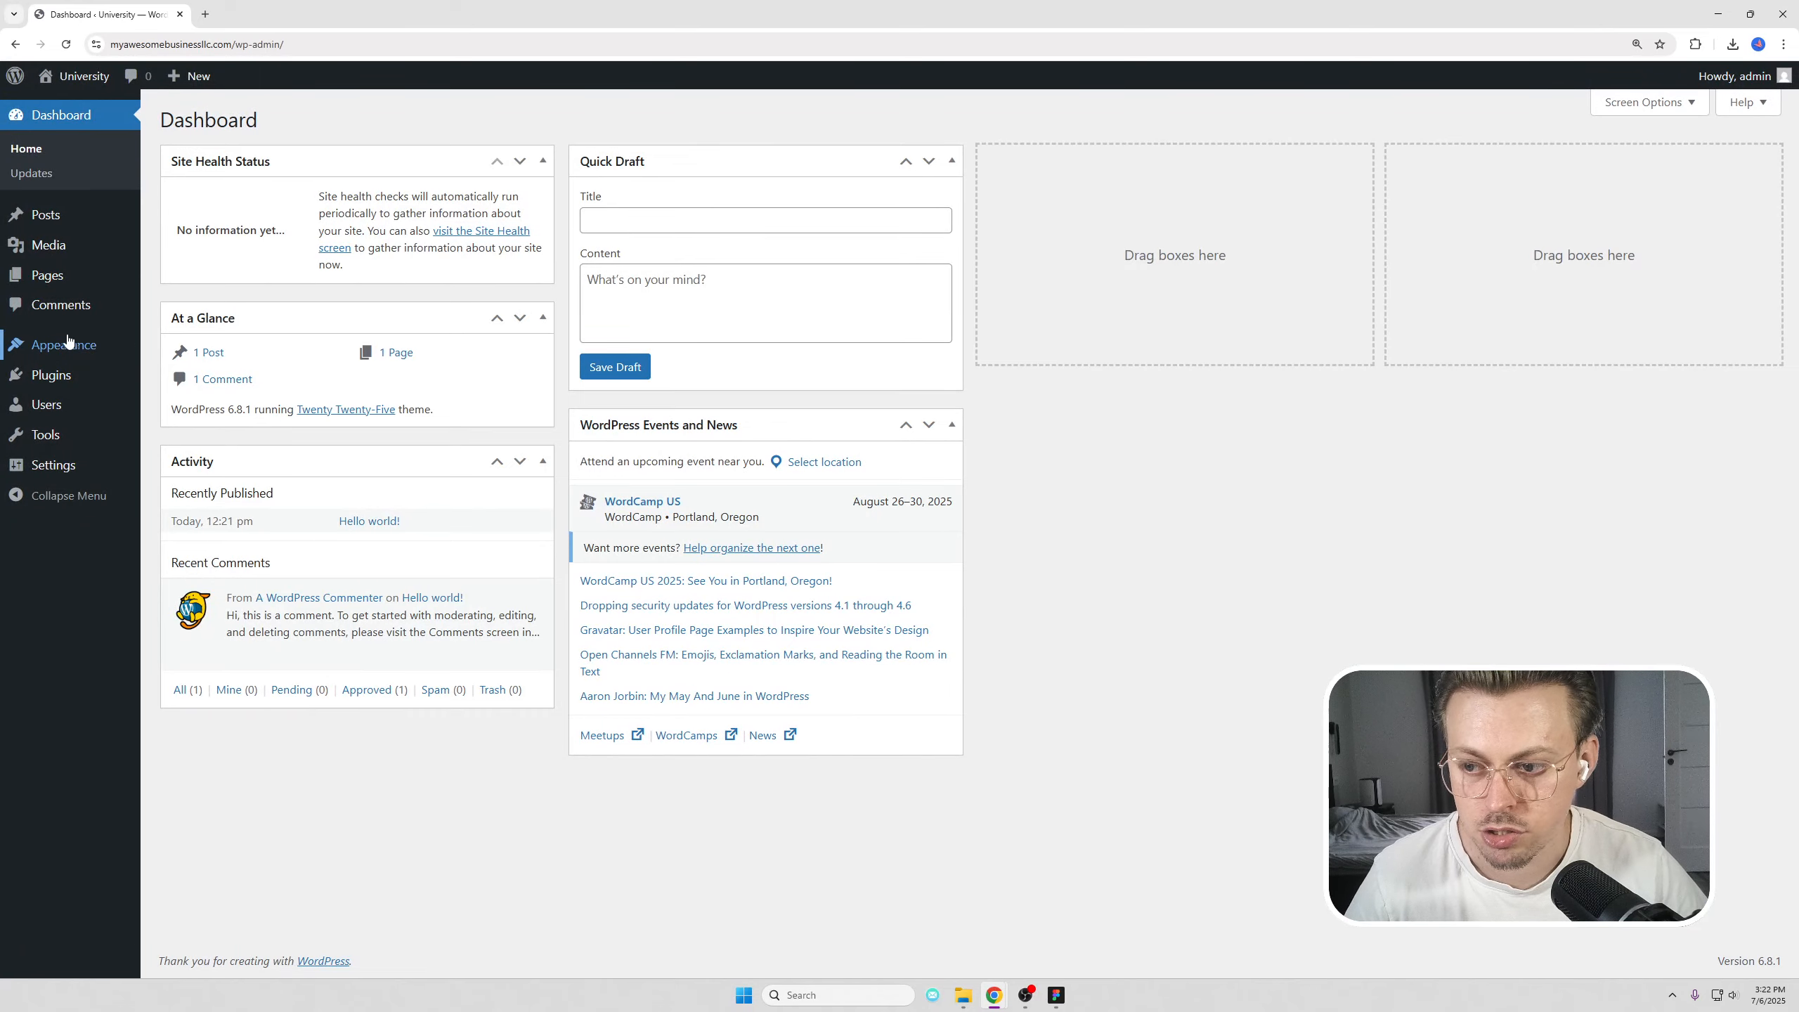
mouse_move(68, 345)
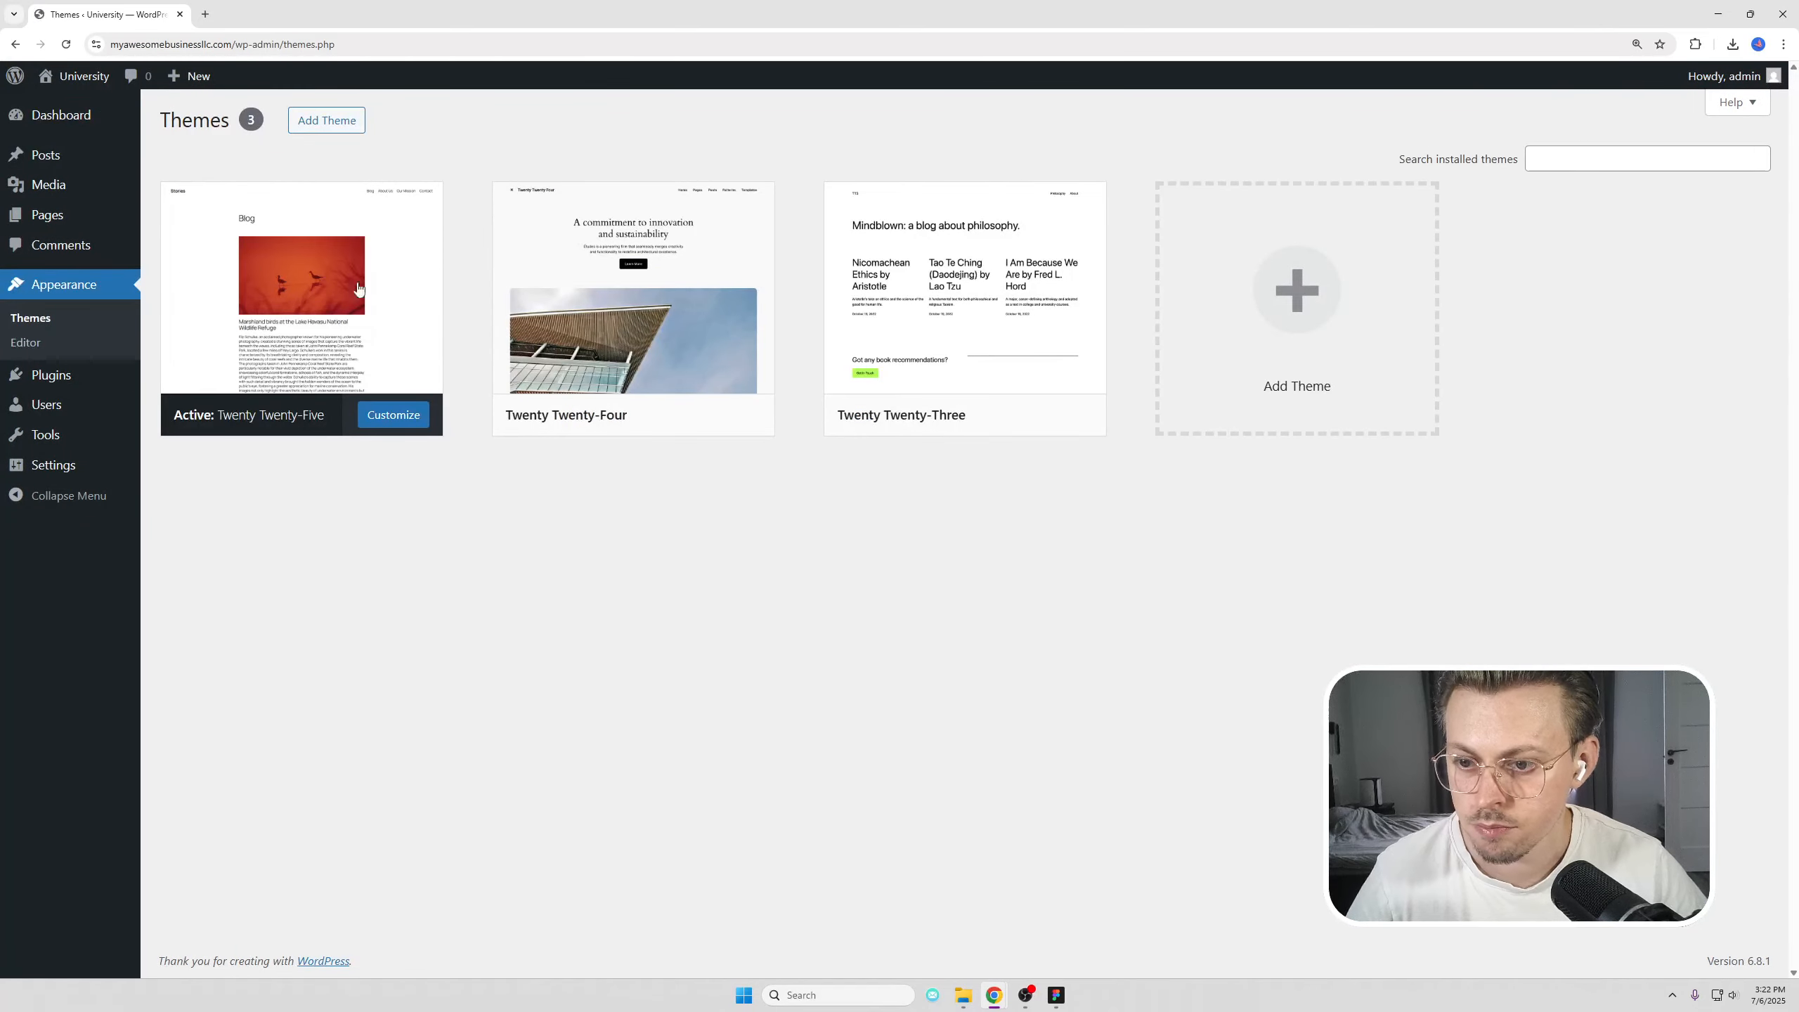
click(344, 128)
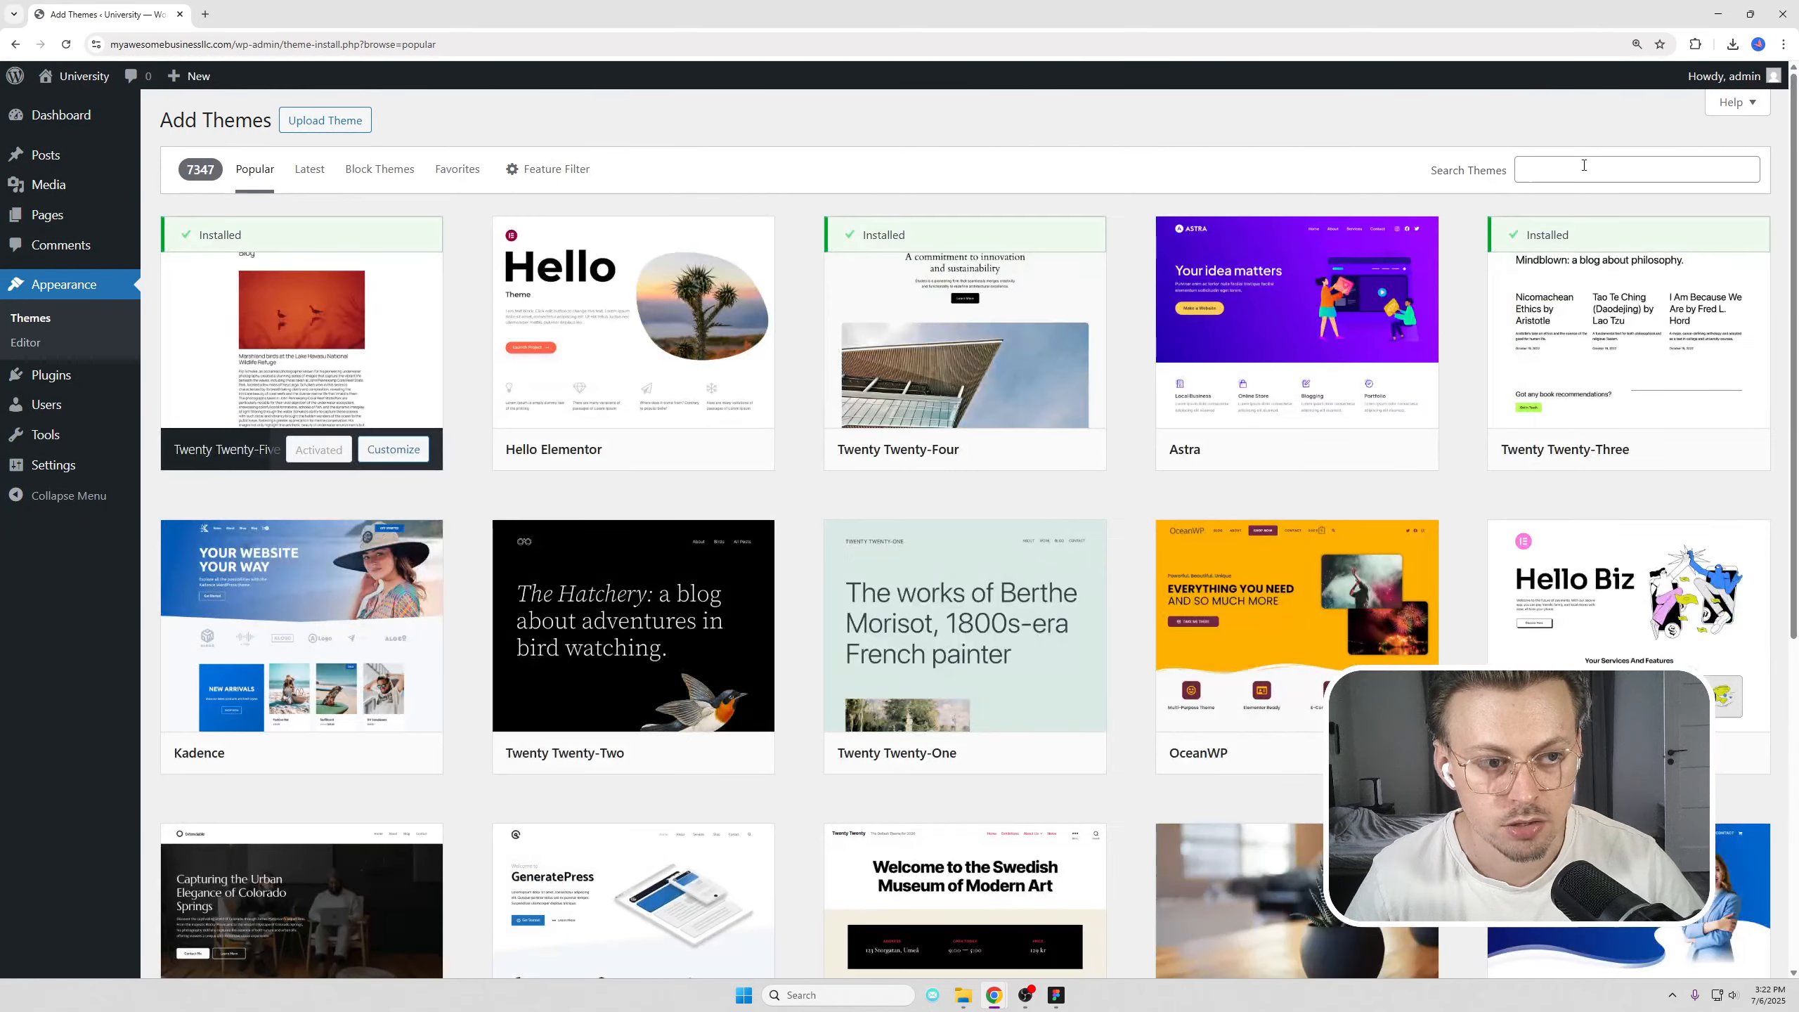
Step: Search the theme library for "bosa university", and install and activate the Bosa University theme
click(1584, 165)
text(bosa univer)
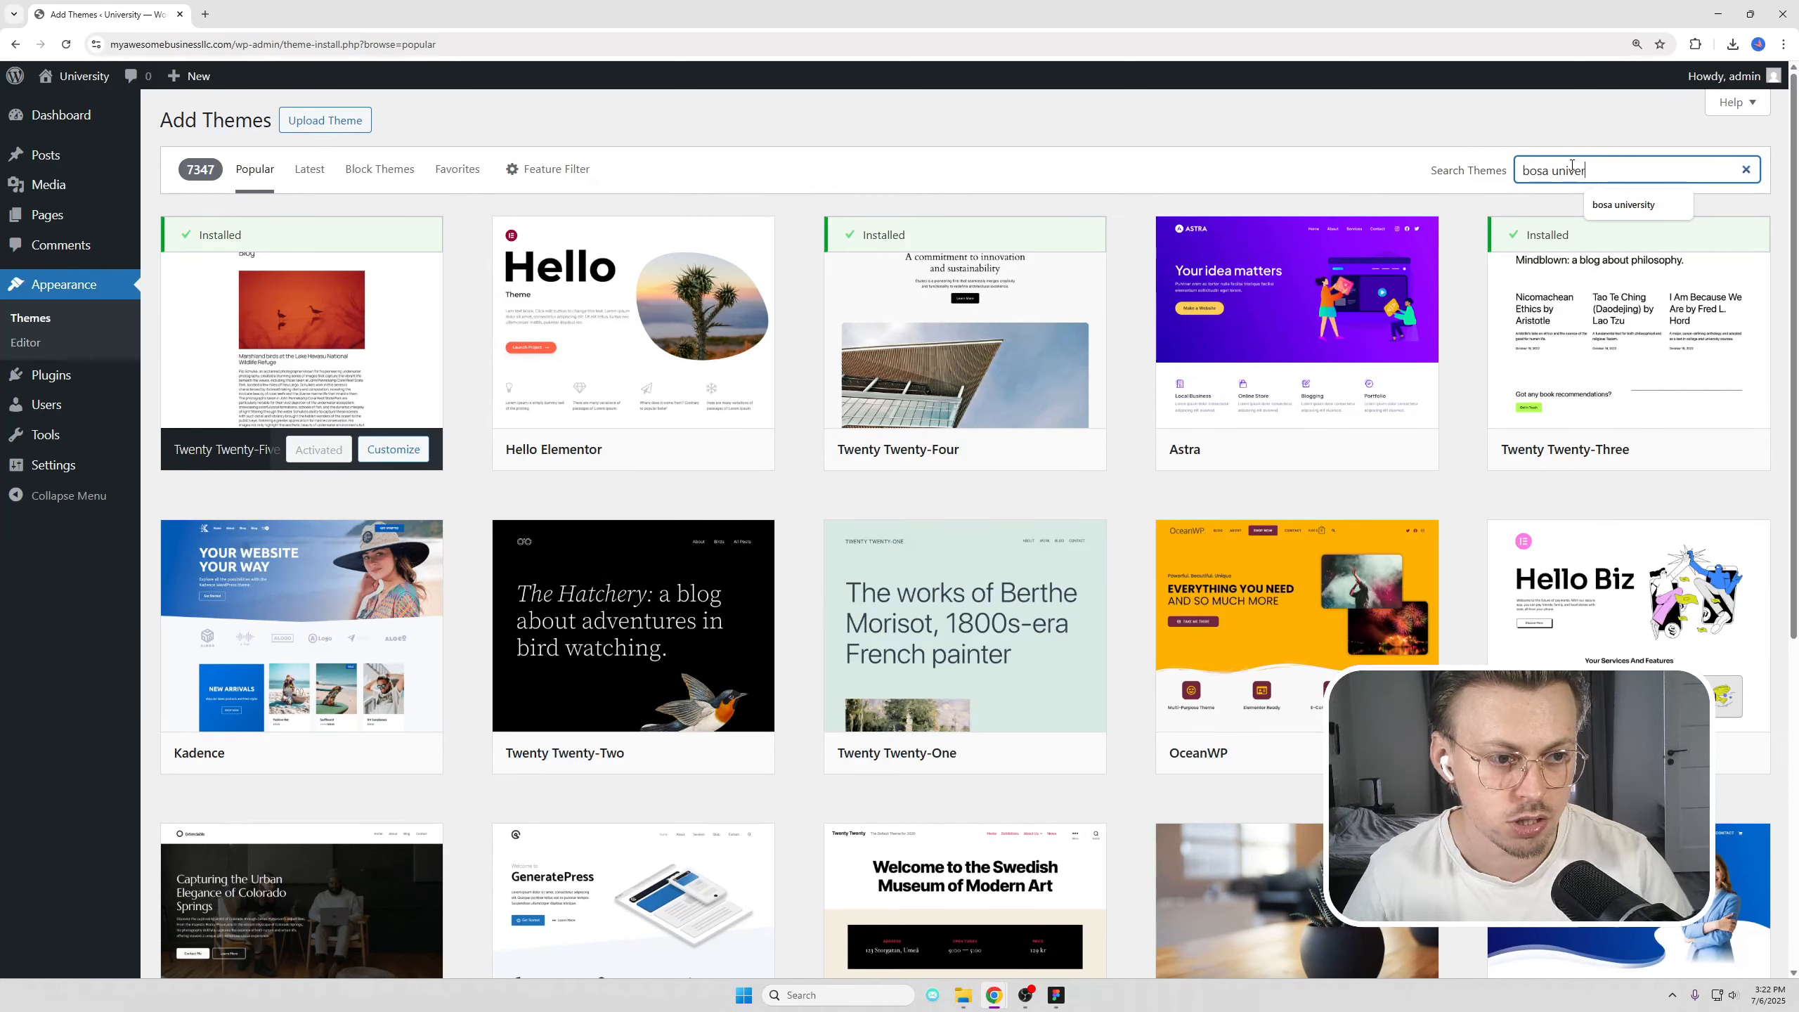
text(sity)
click(329, 439)
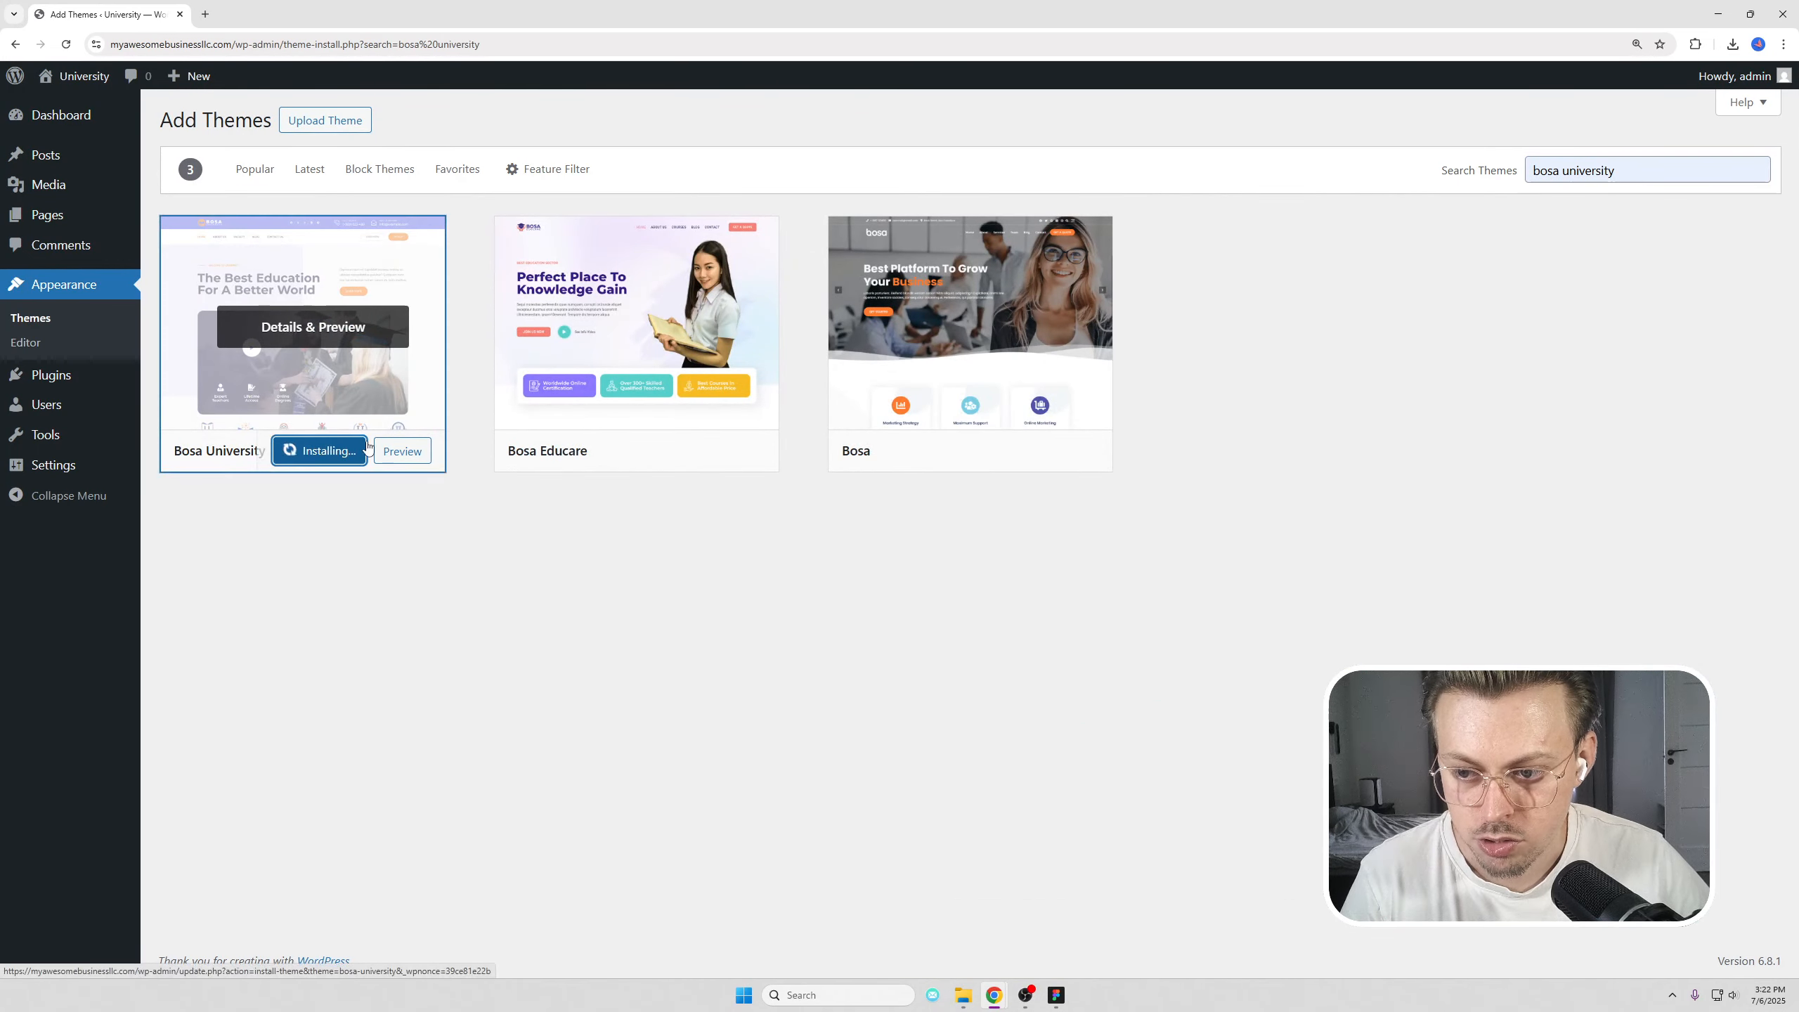
click(311, 453)
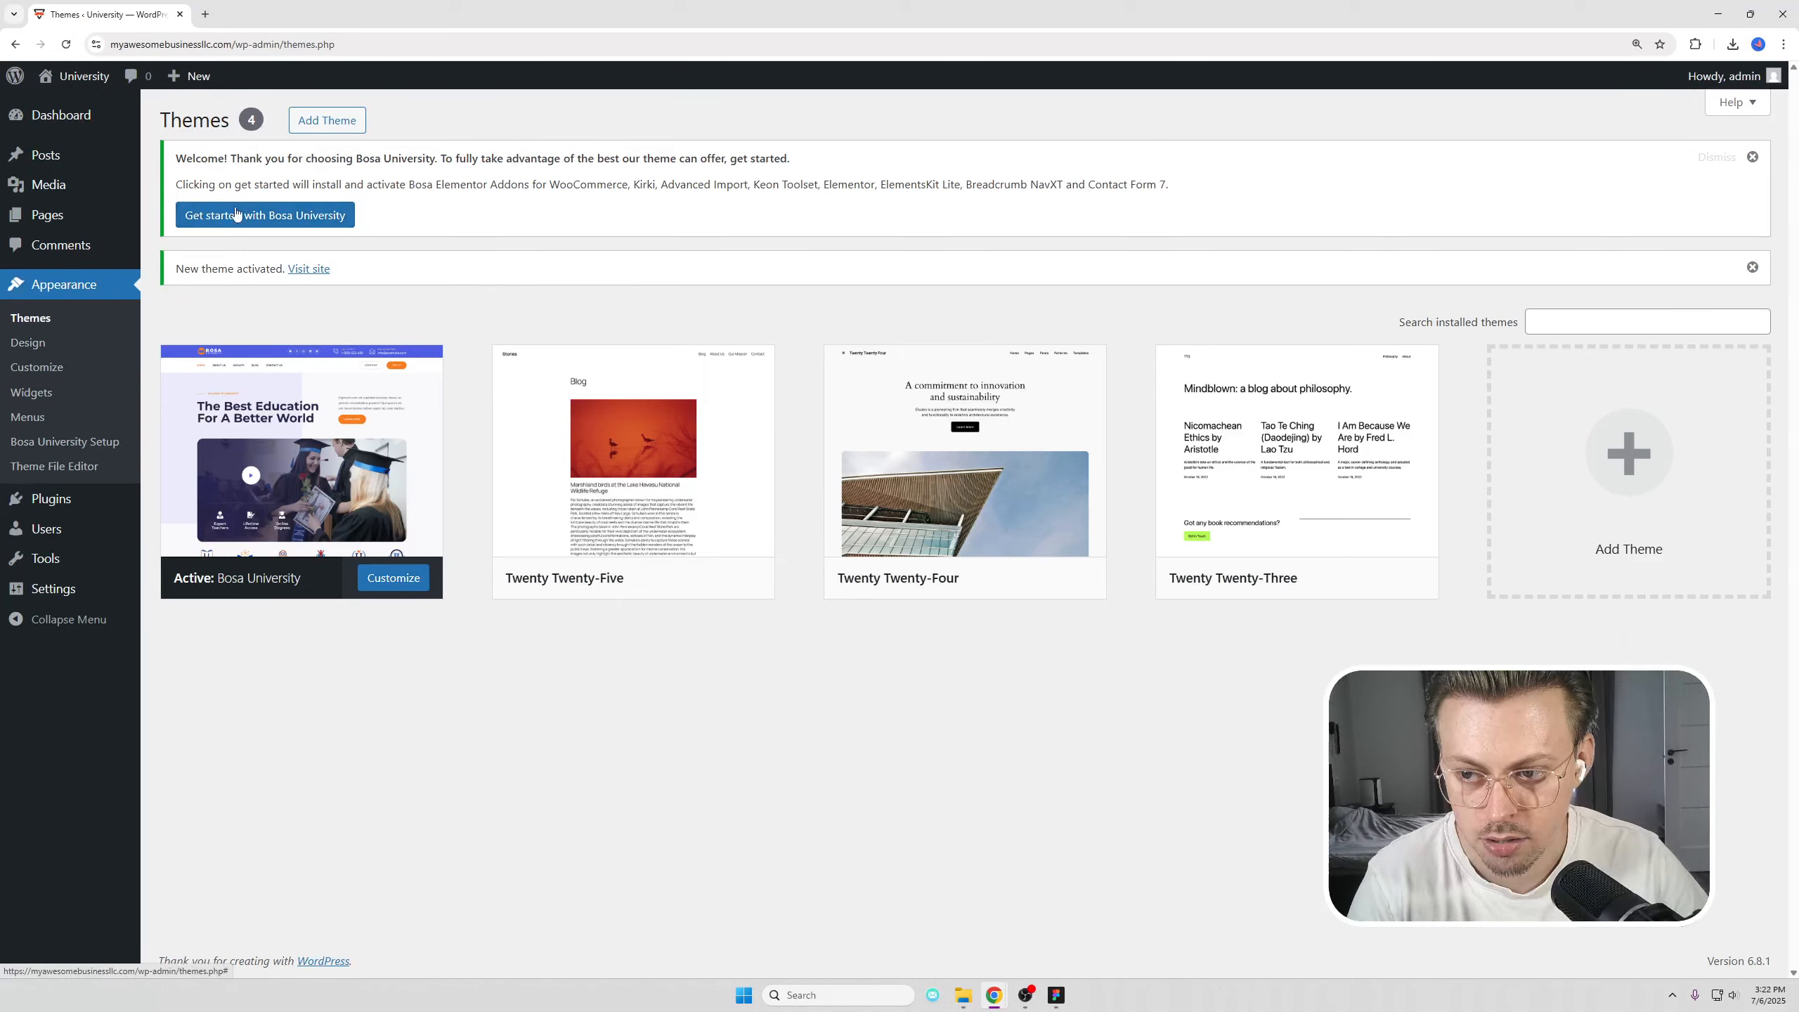
Step: Run the Bosa University get-started setup to add its plugins, and dismiss the plugin and Kirki notices on Demo Import
click(215, 217)
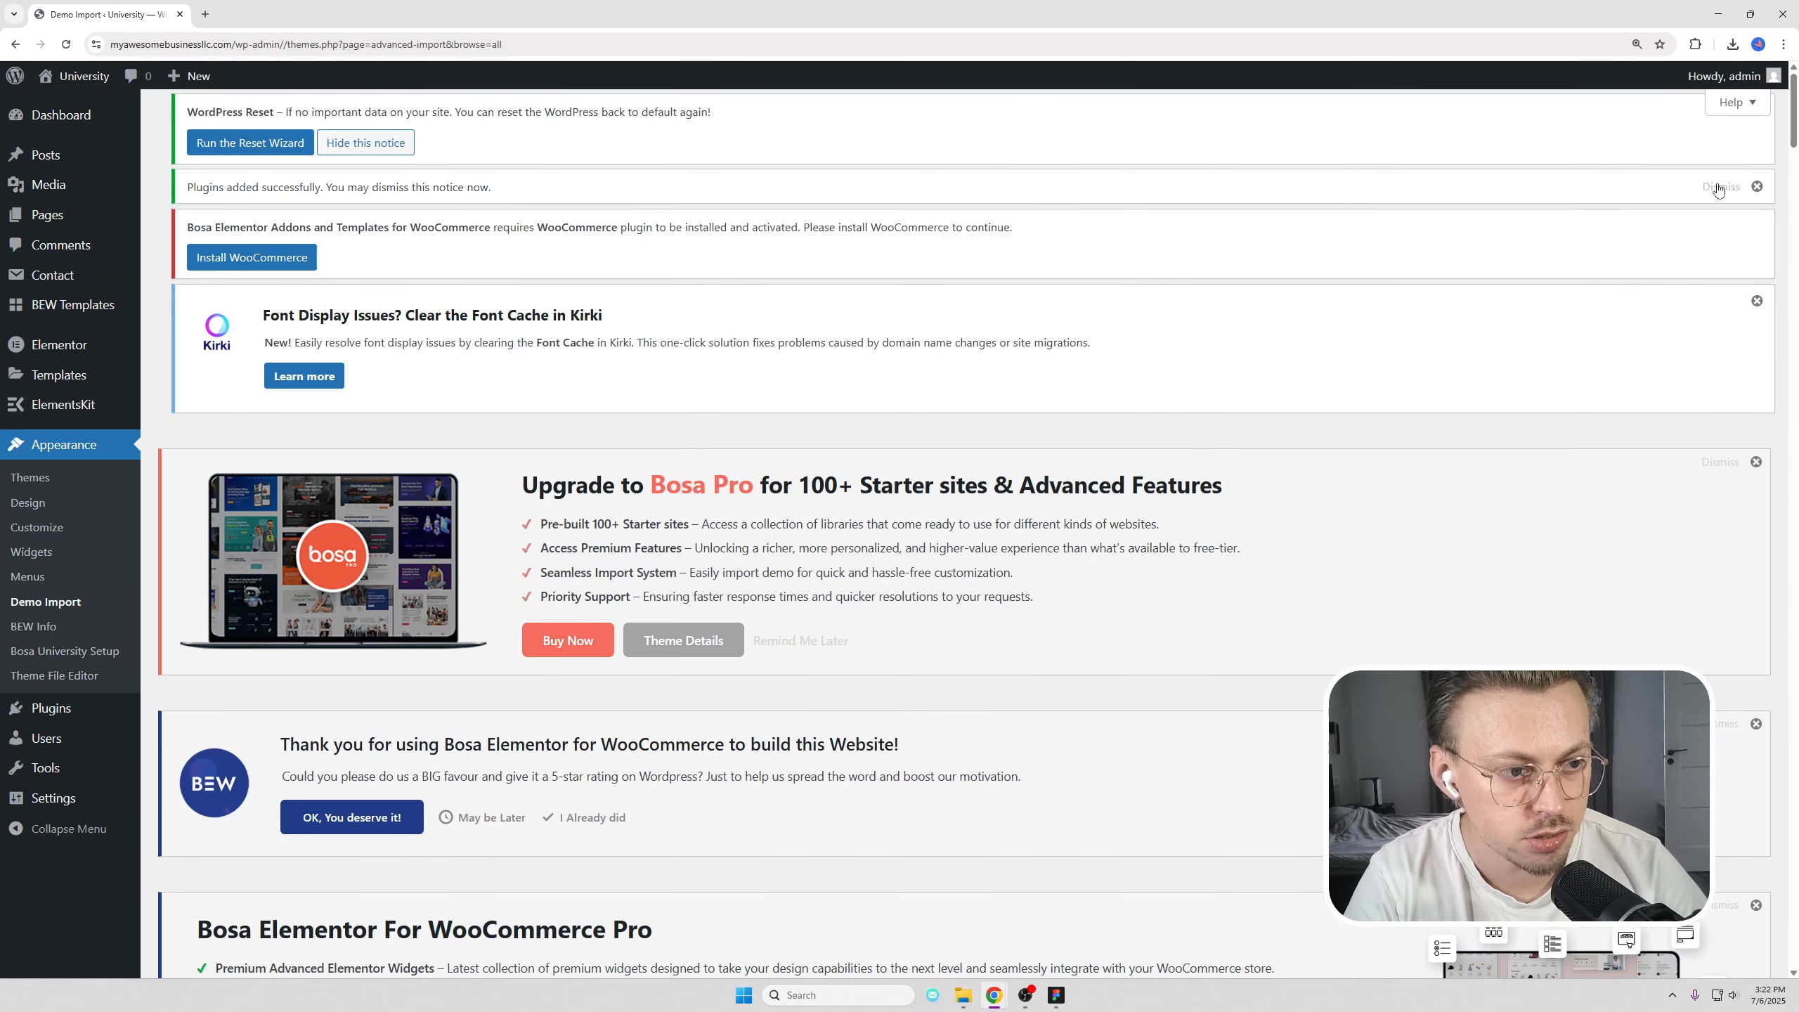
click(1718, 187)
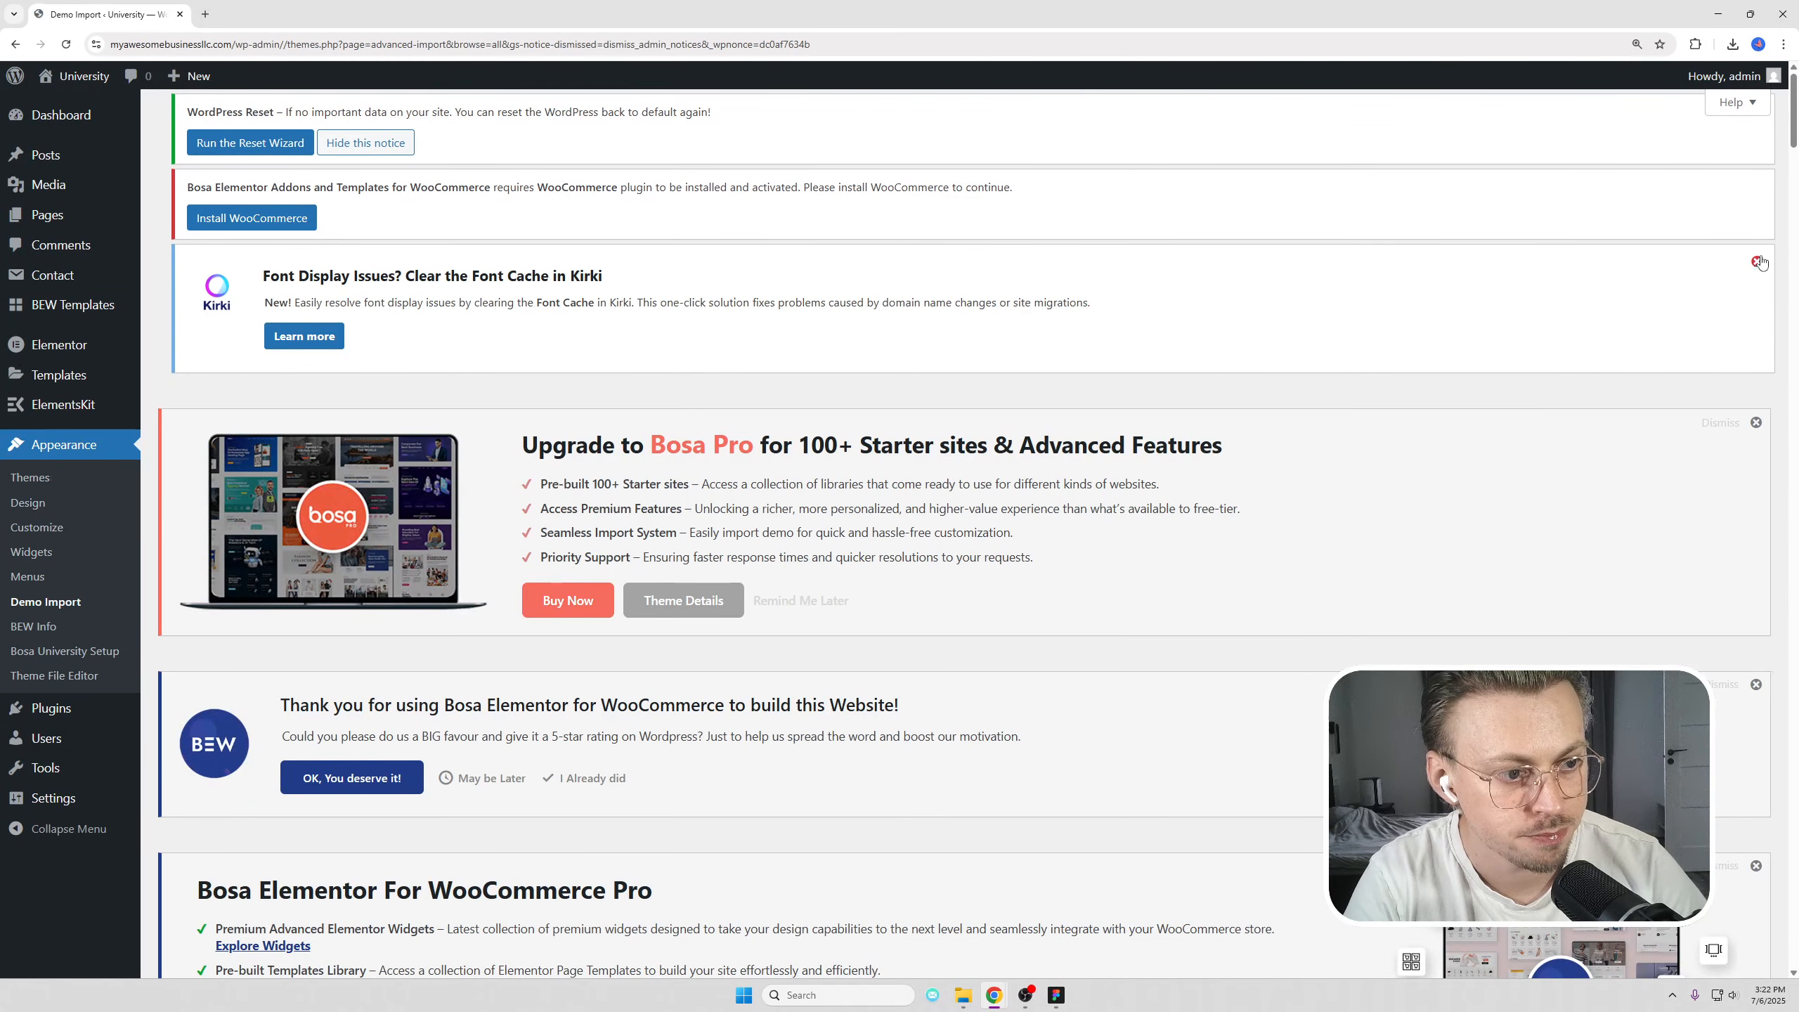
click(1760, 262)
Step: Import the free University demo, installing the recommended Bosa theme first, and visit the imported site
click(613, 488)
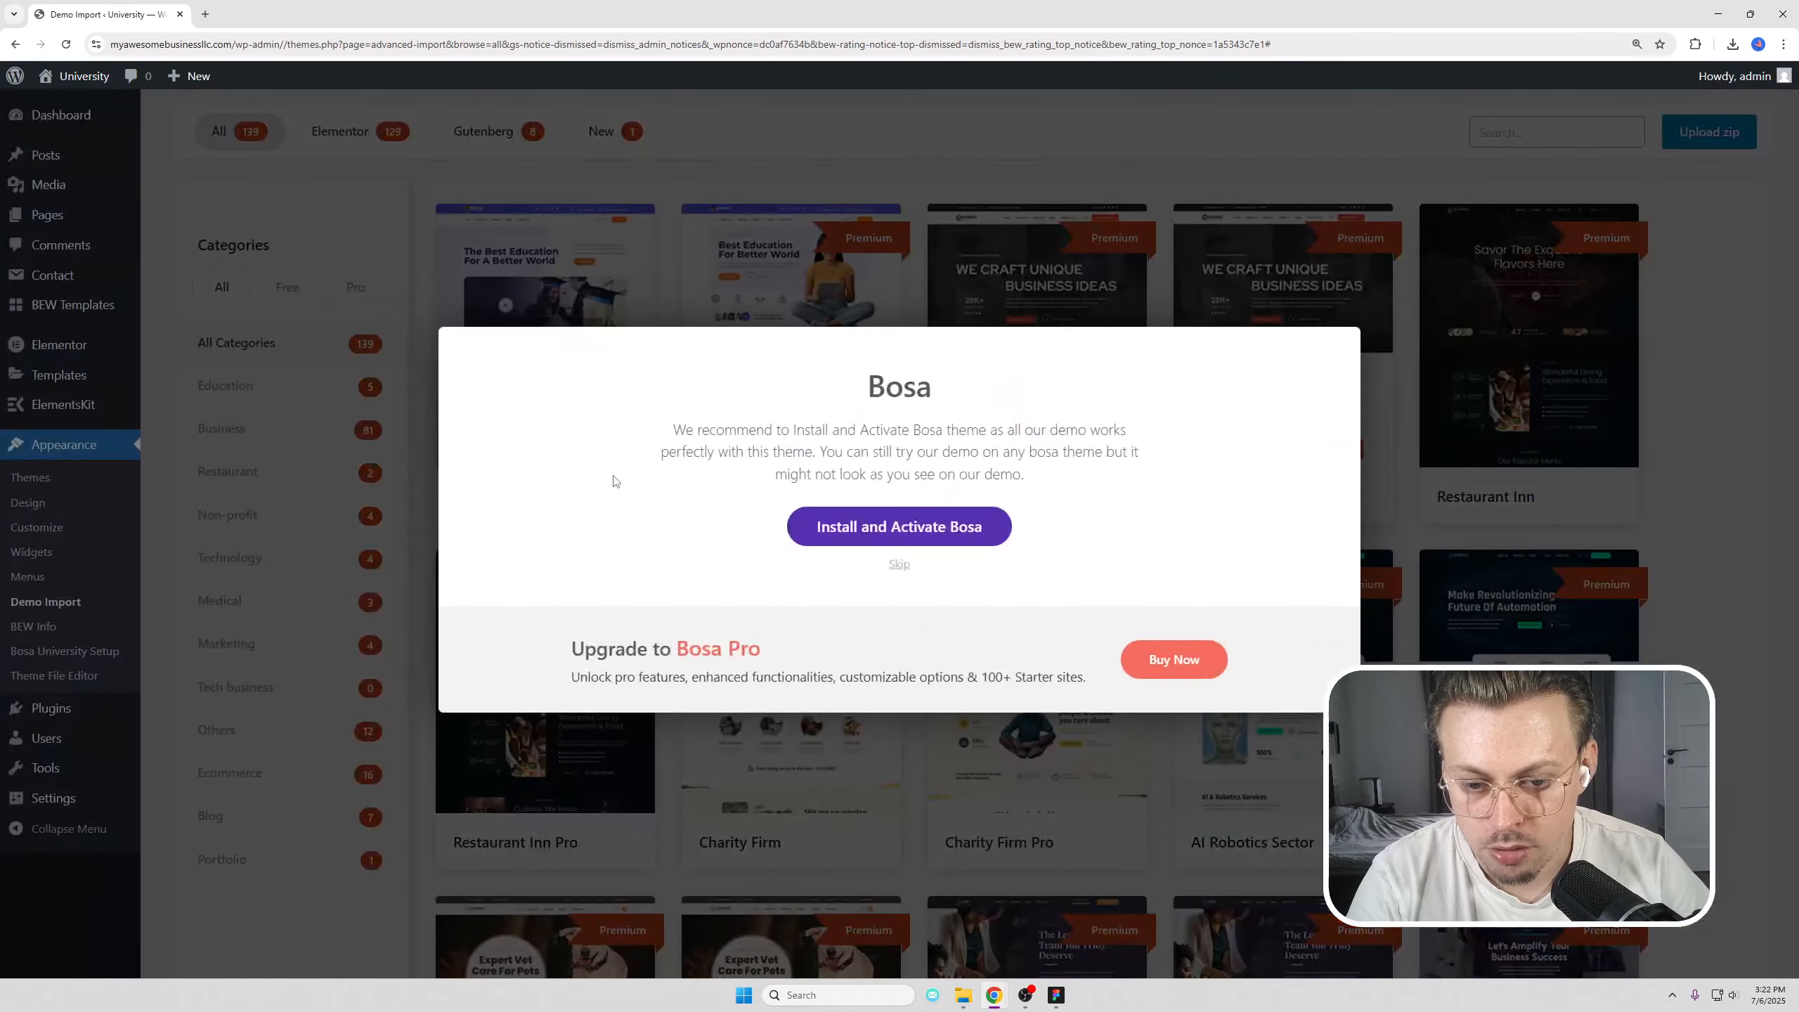
click(885, 526)
click(885, 500)
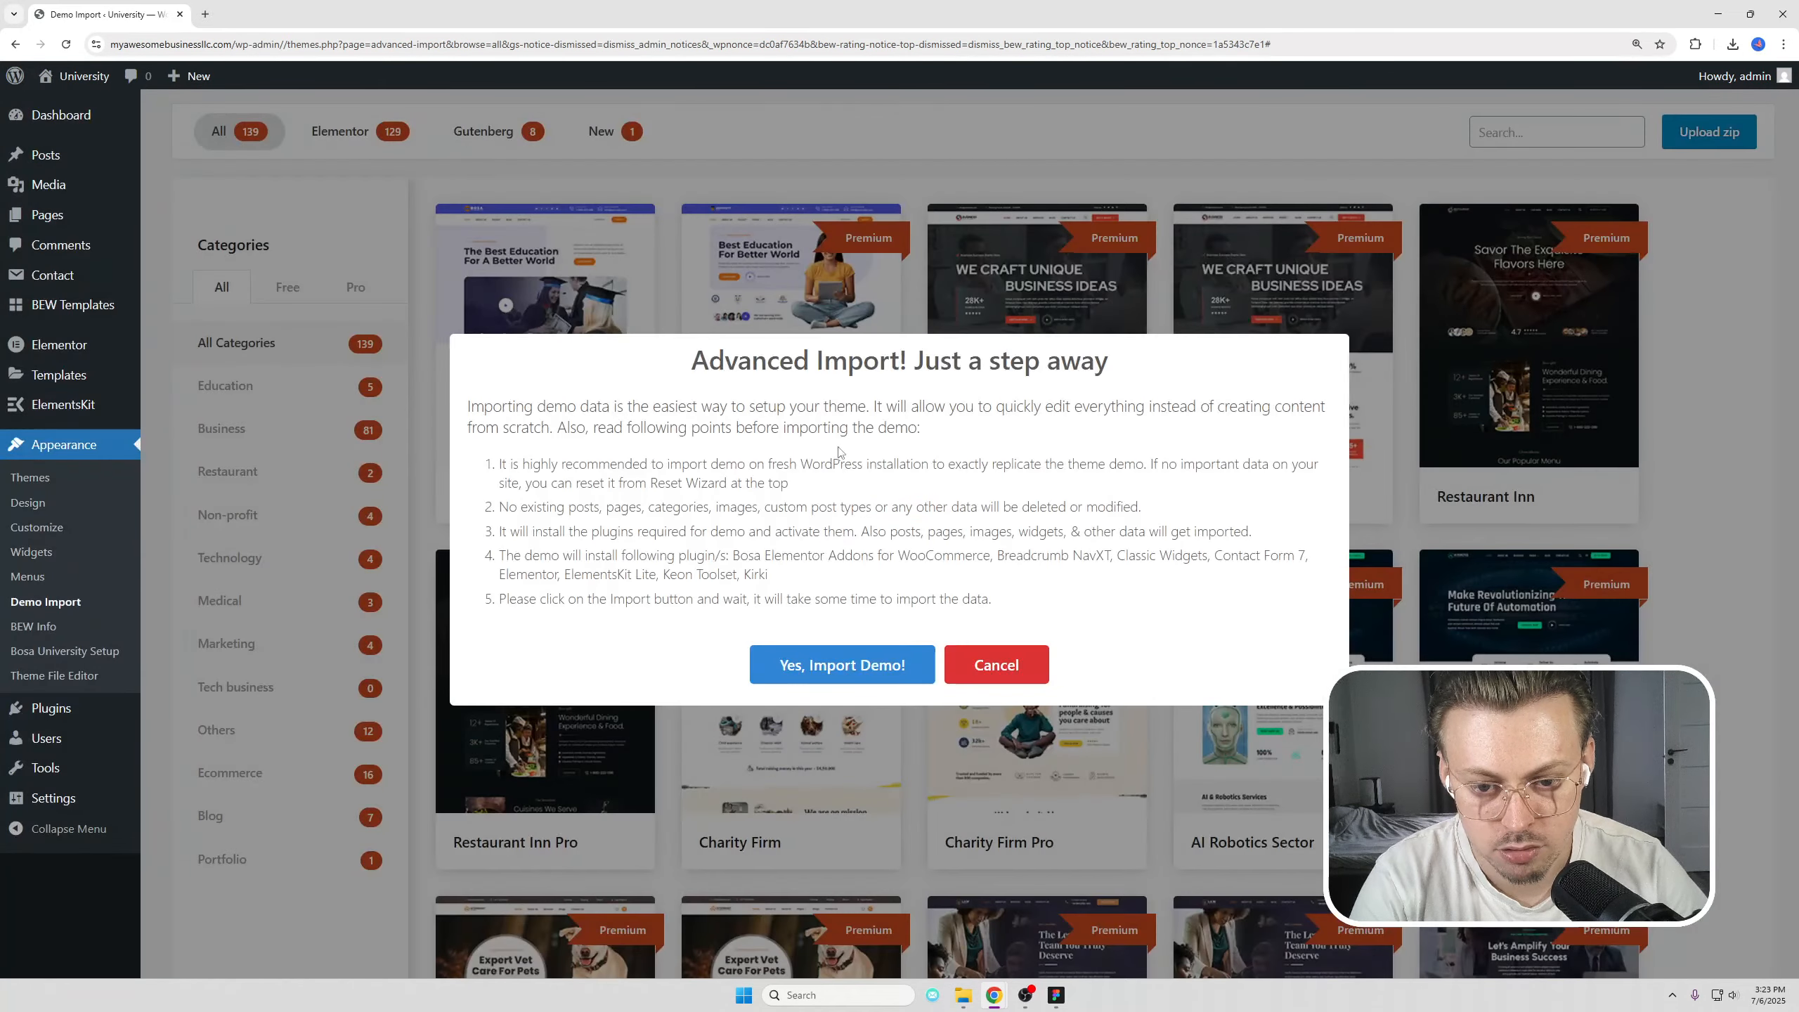
click(825, 665)
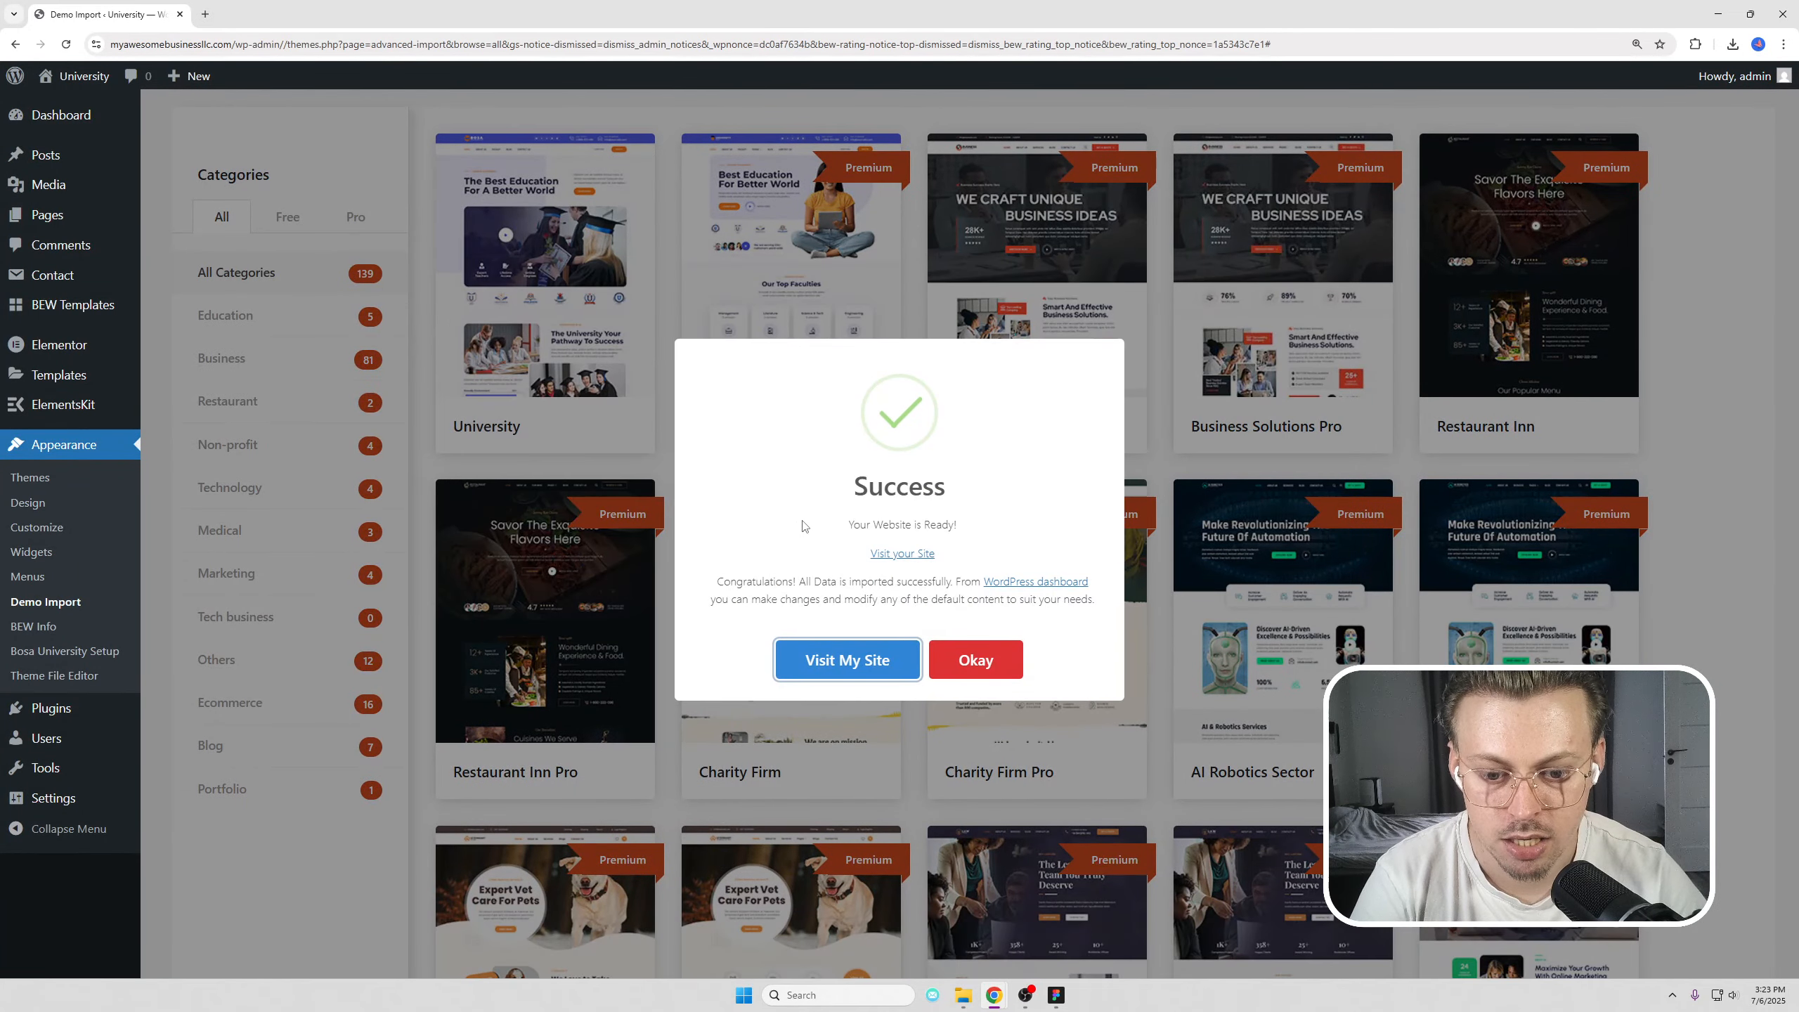
click(838, 664)
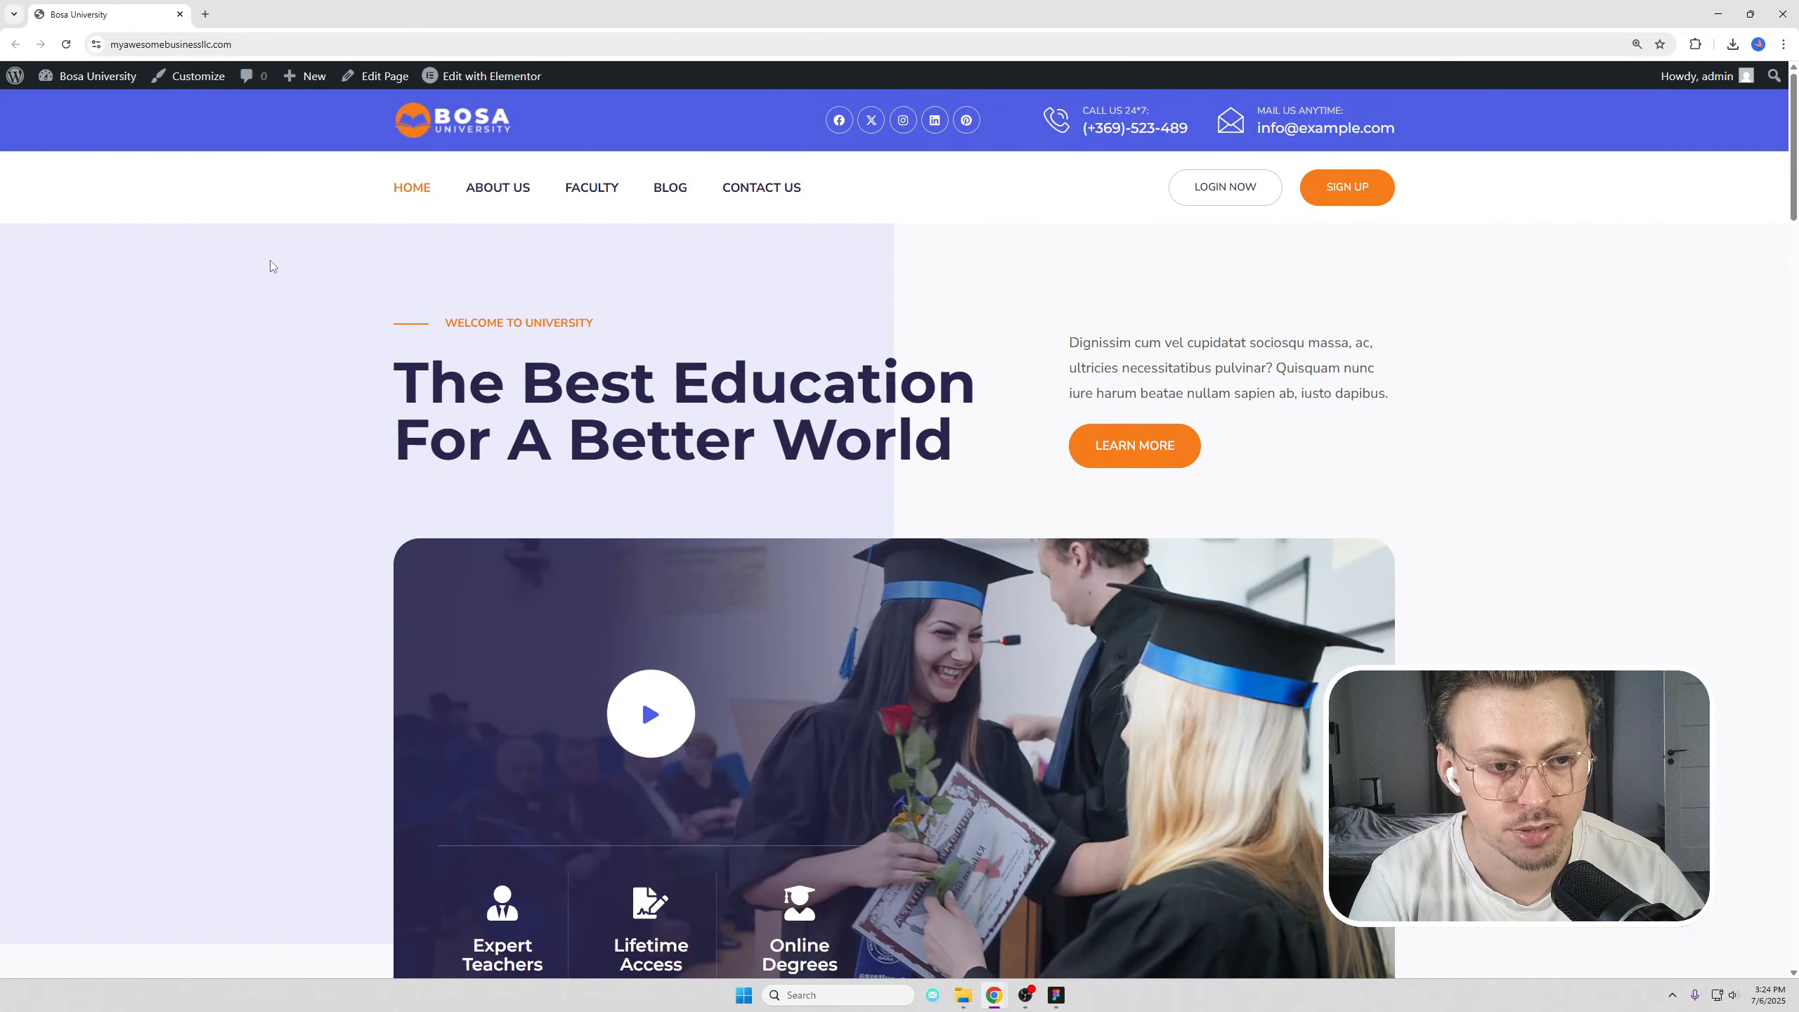
Step: Look through the imported site's Home page and its About Us page down to the footer
scroll(270, 269, down, 20)
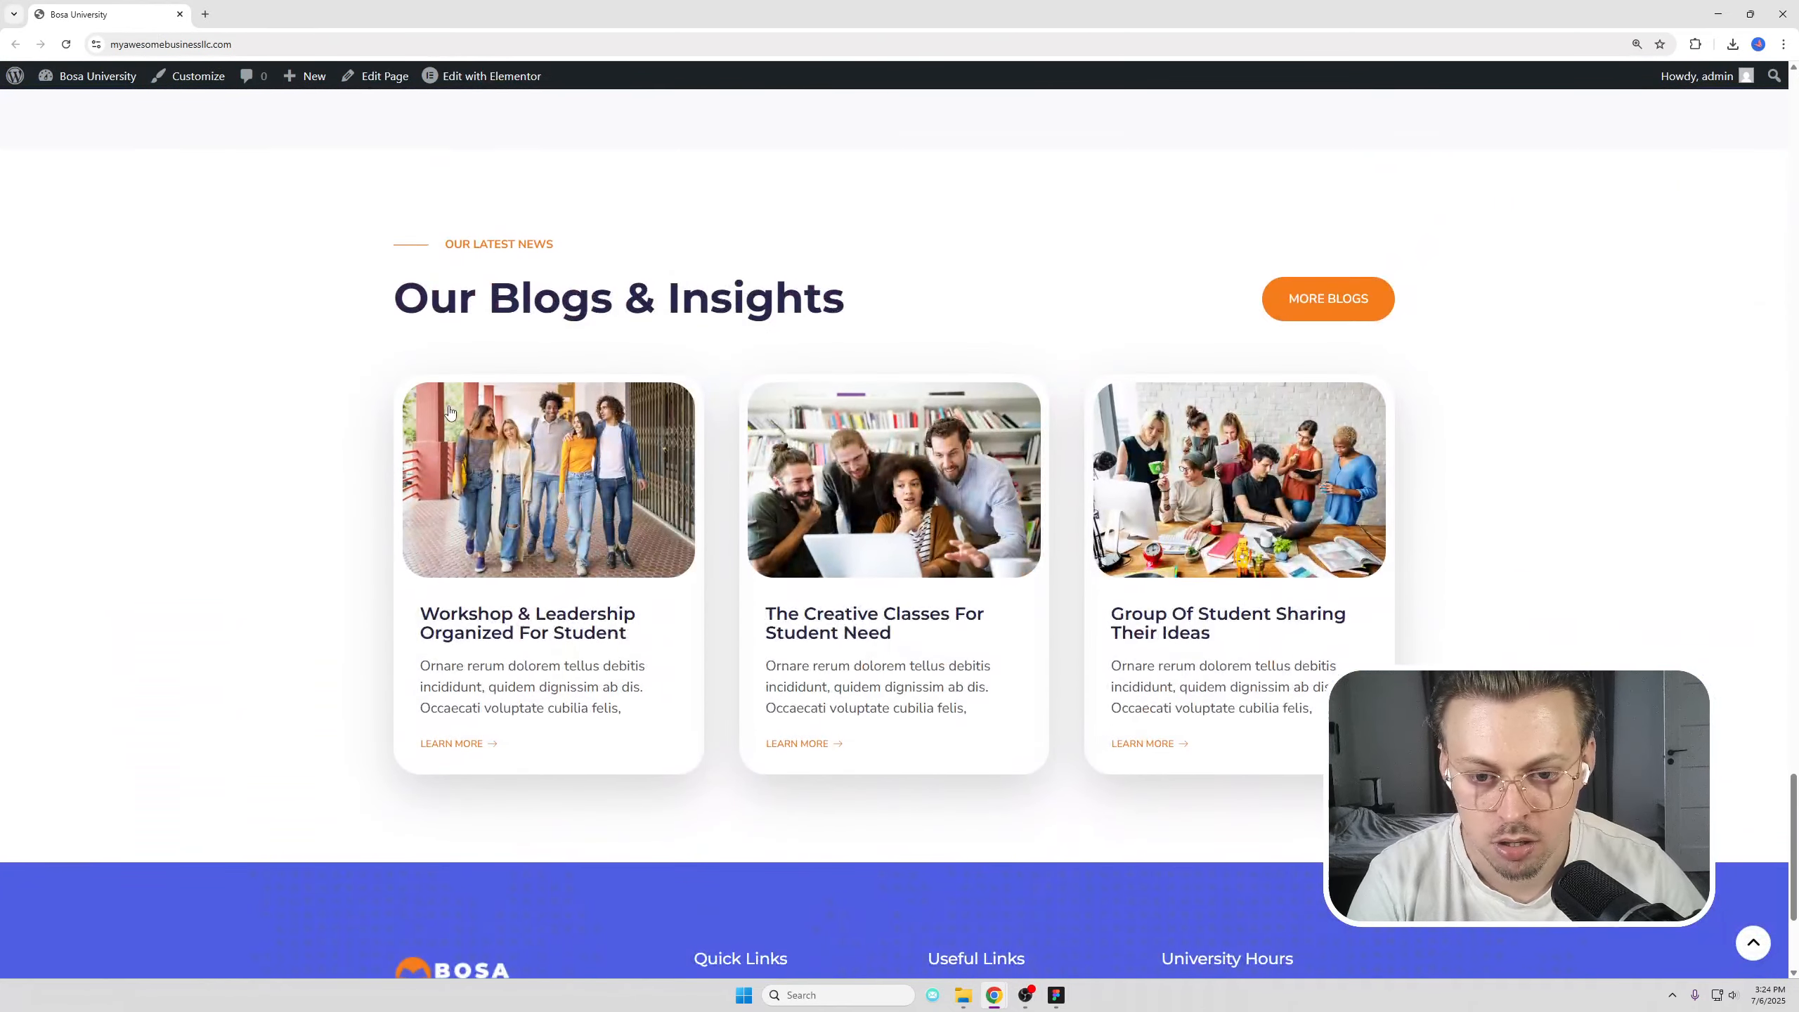
scroll(449, 411, up, 20)
click(498, 188)
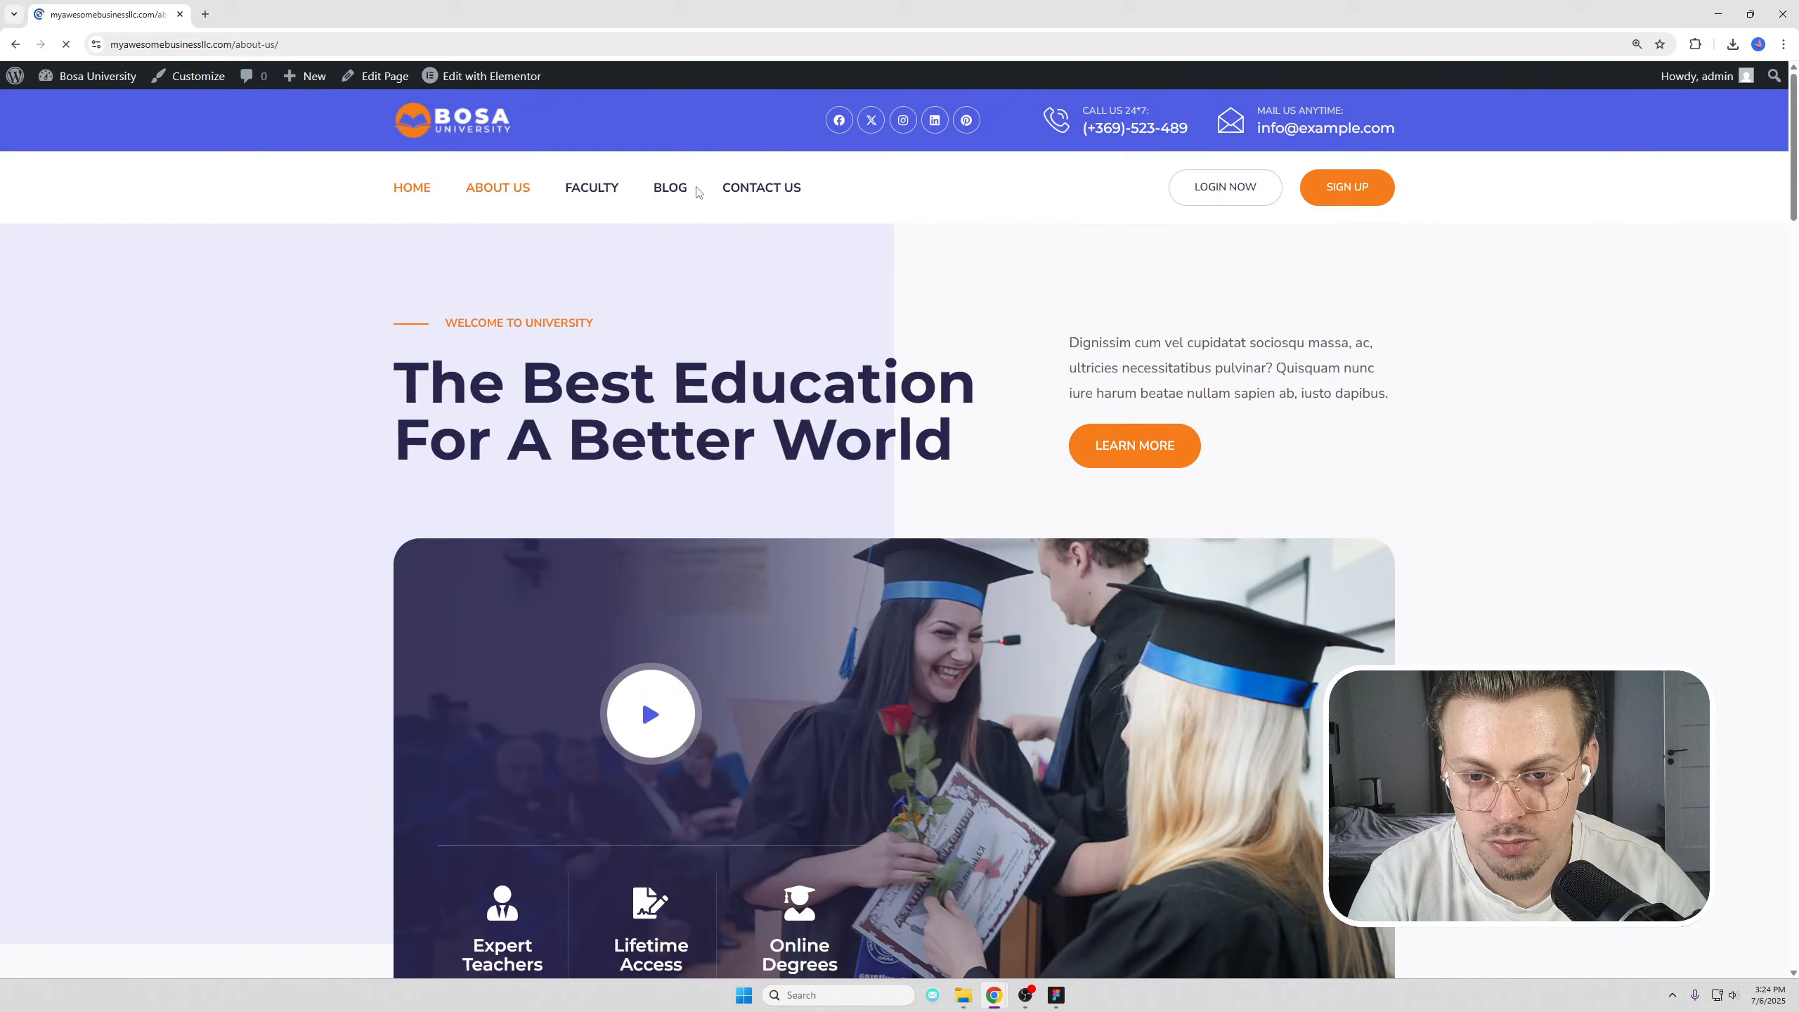
scroll(796, 378, down, 8)
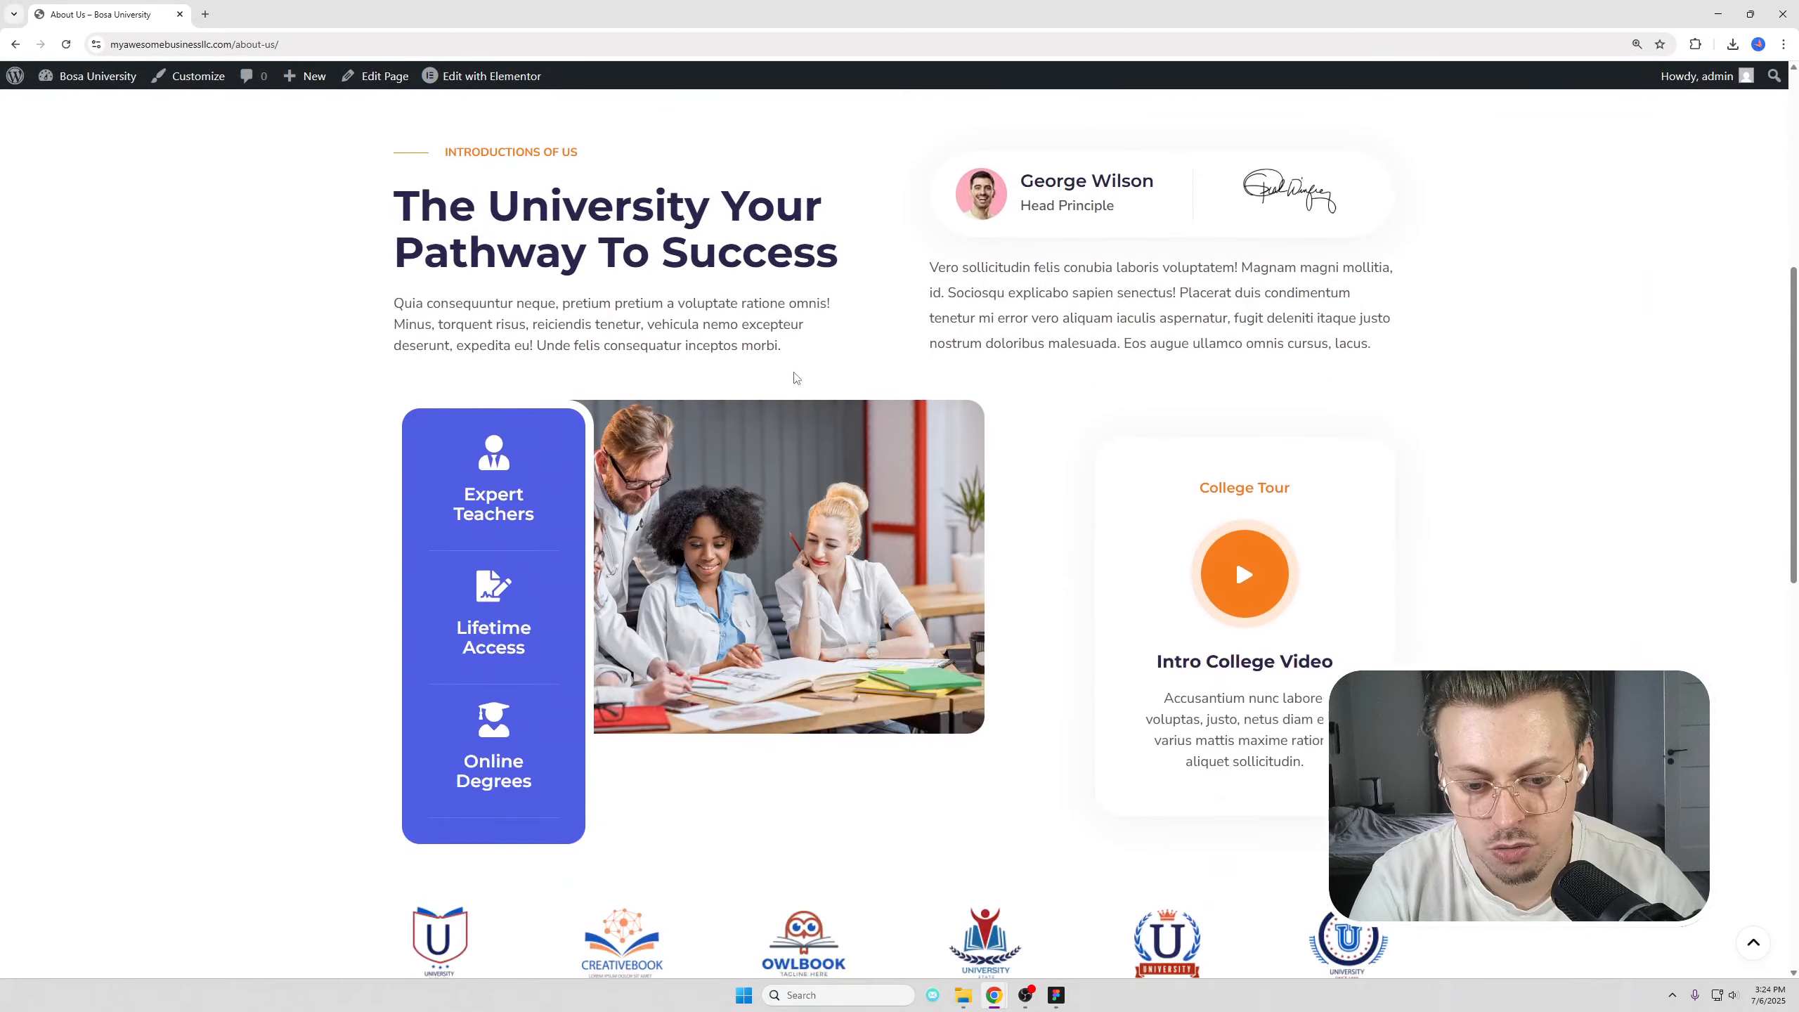
scroll(796, 377, down, 10)
scroll(762, 373, up, 20)
scroll(763, 373, down, 8)
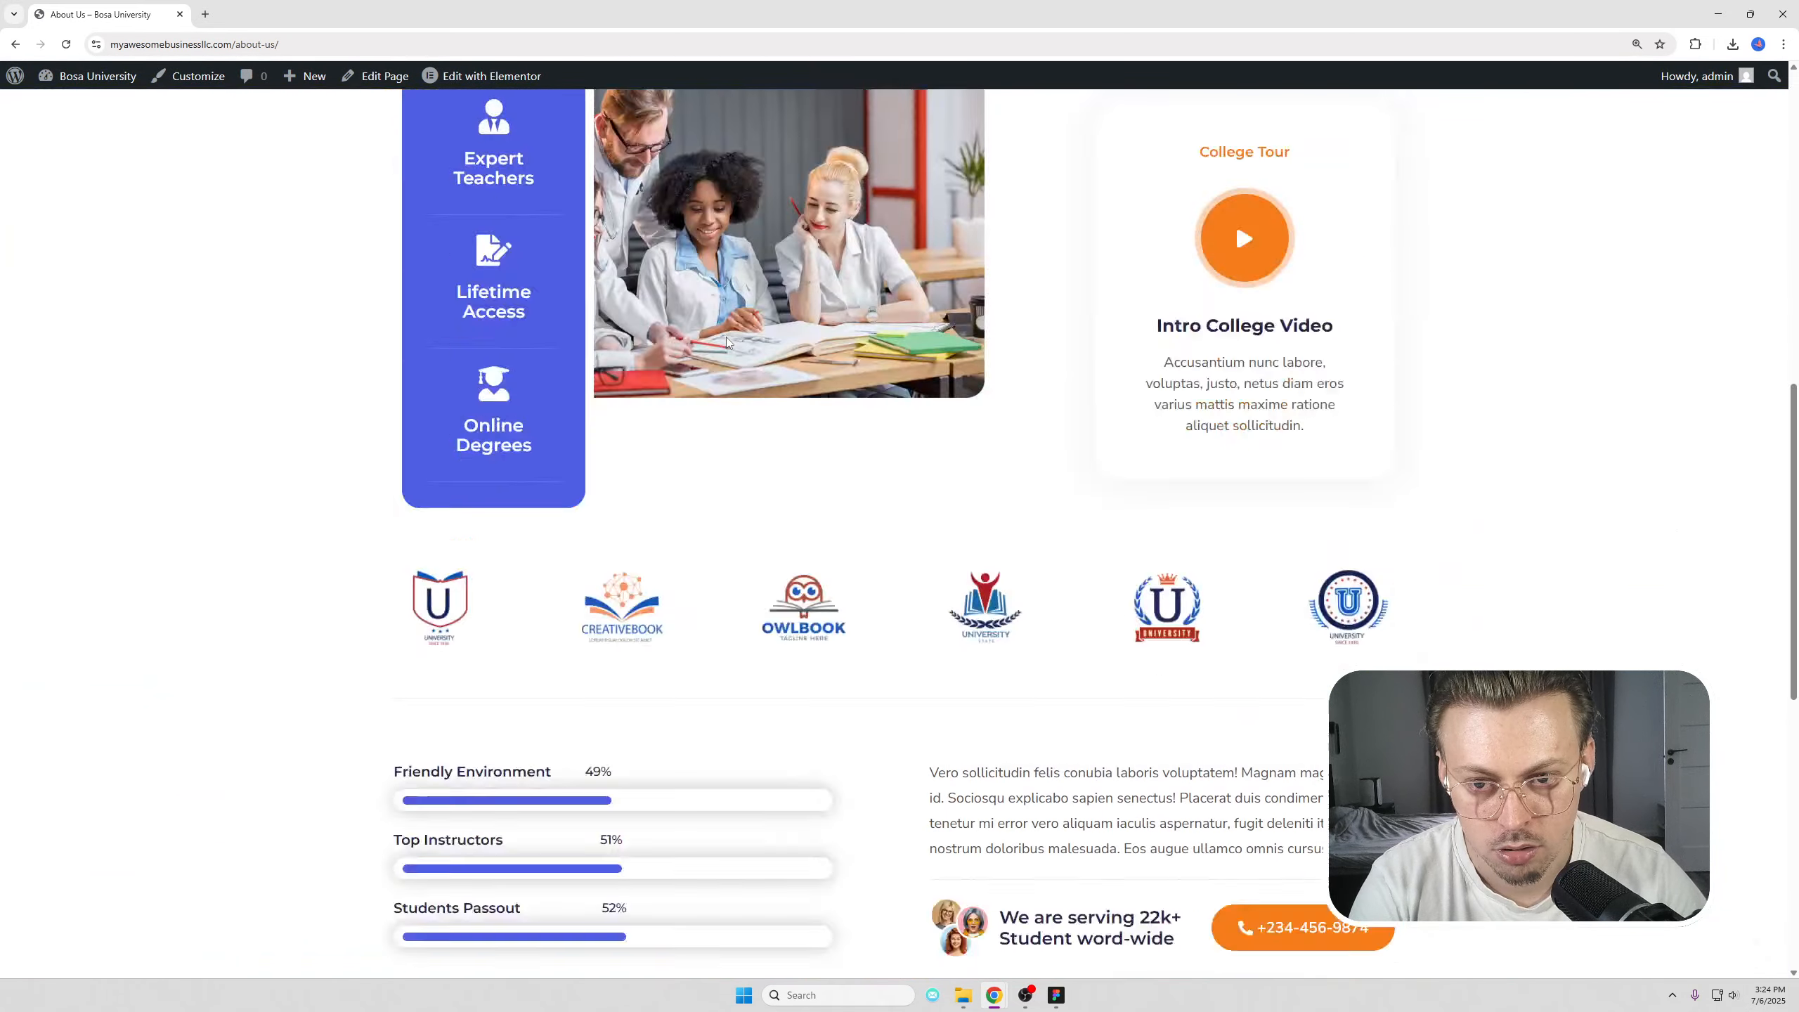
scroll(727, 342, down, 10)
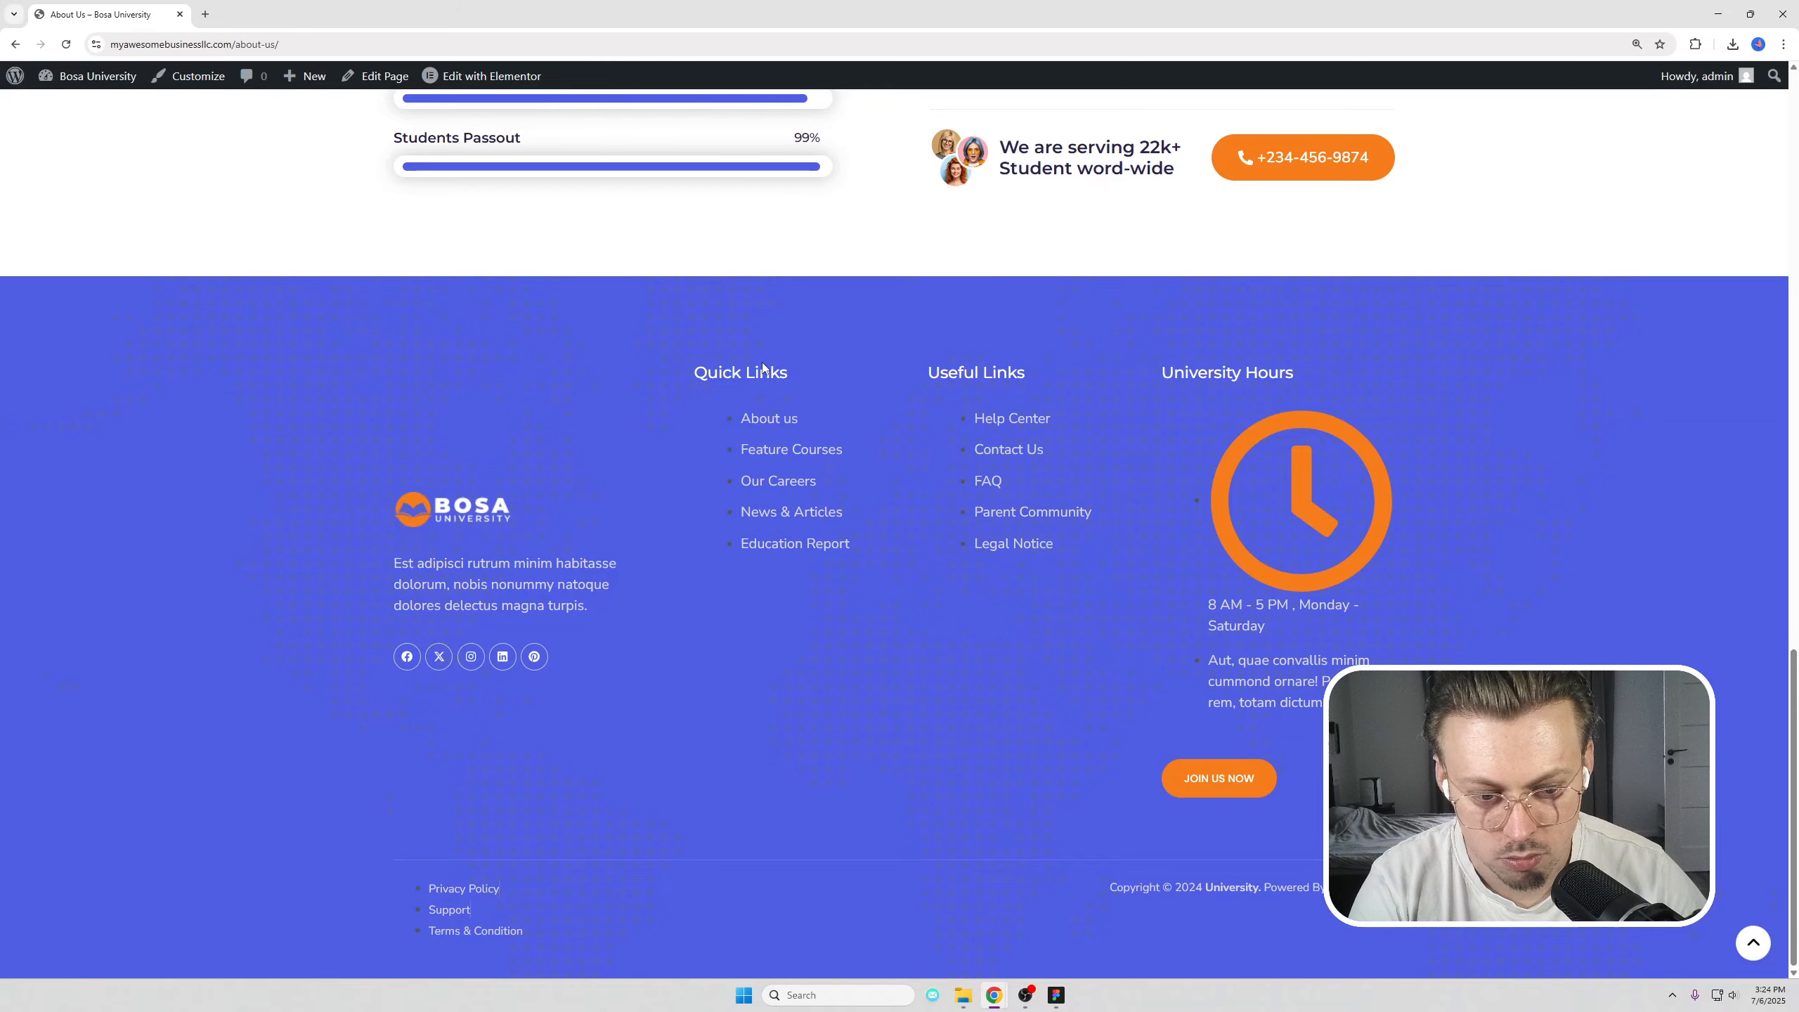
scroll(762, 368, up, 20)
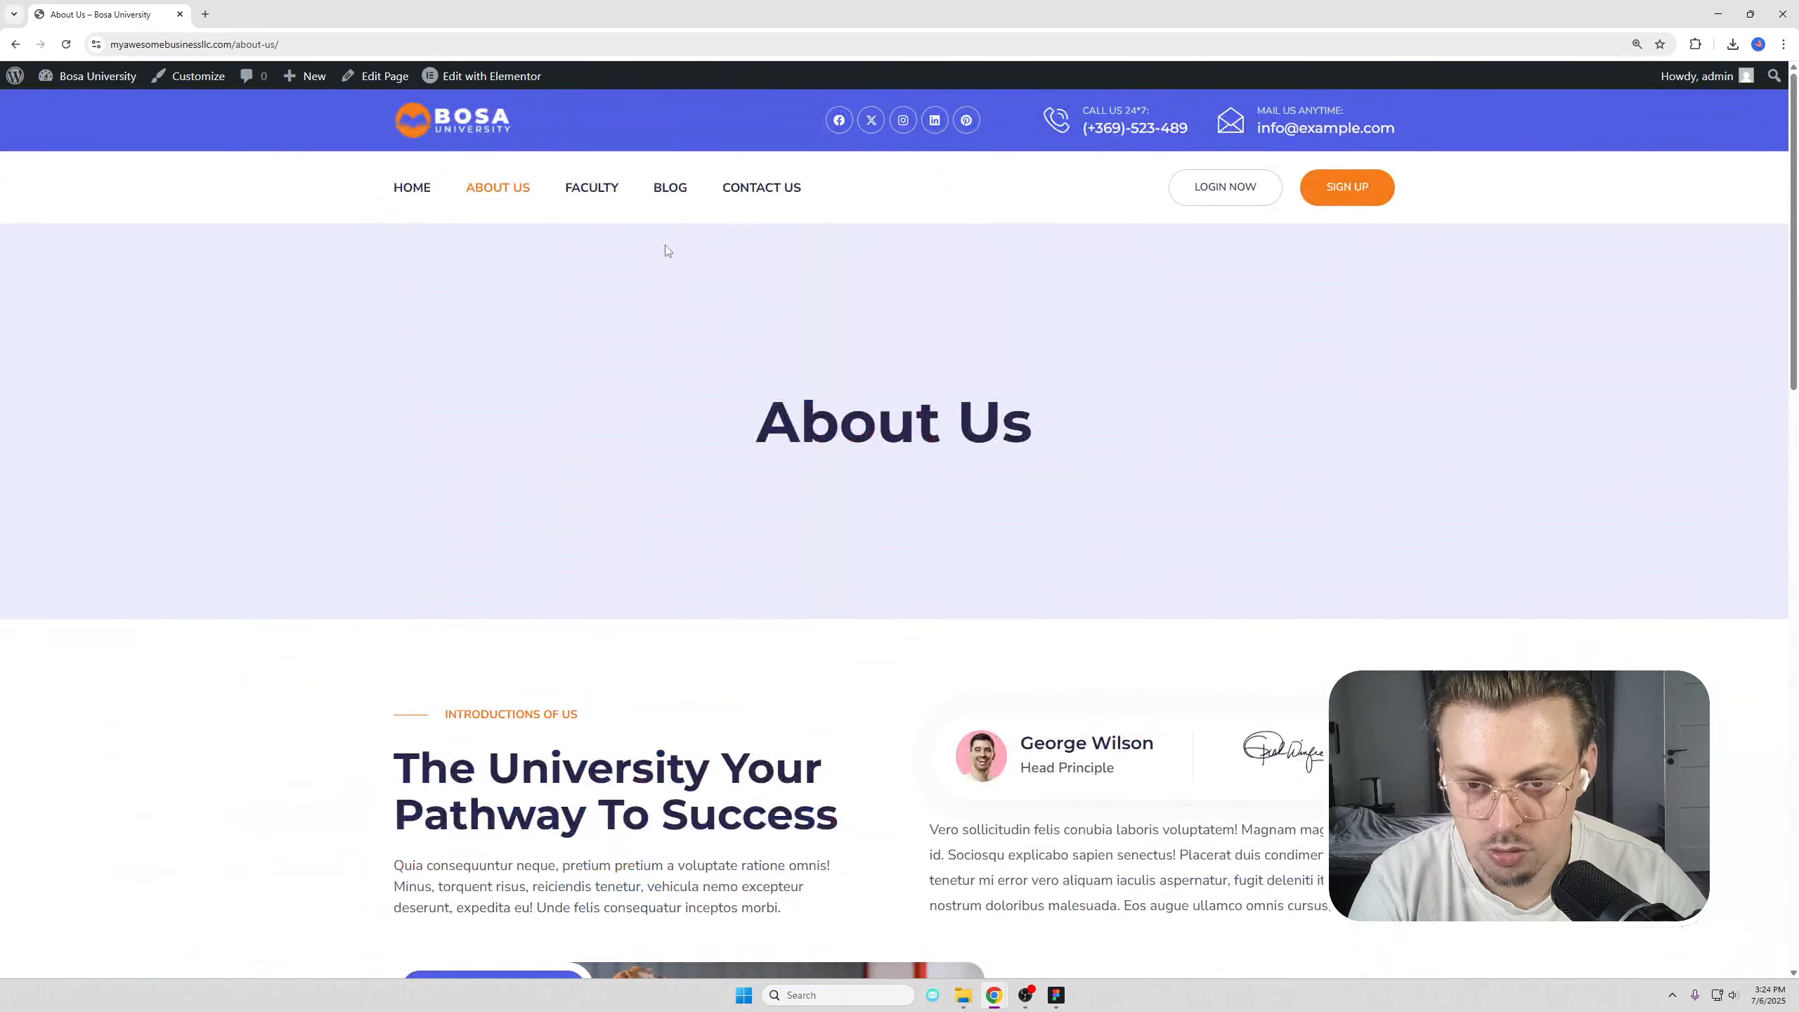
Step: Look through the site's Faculty page and its Contact Us page
click(613, 190)
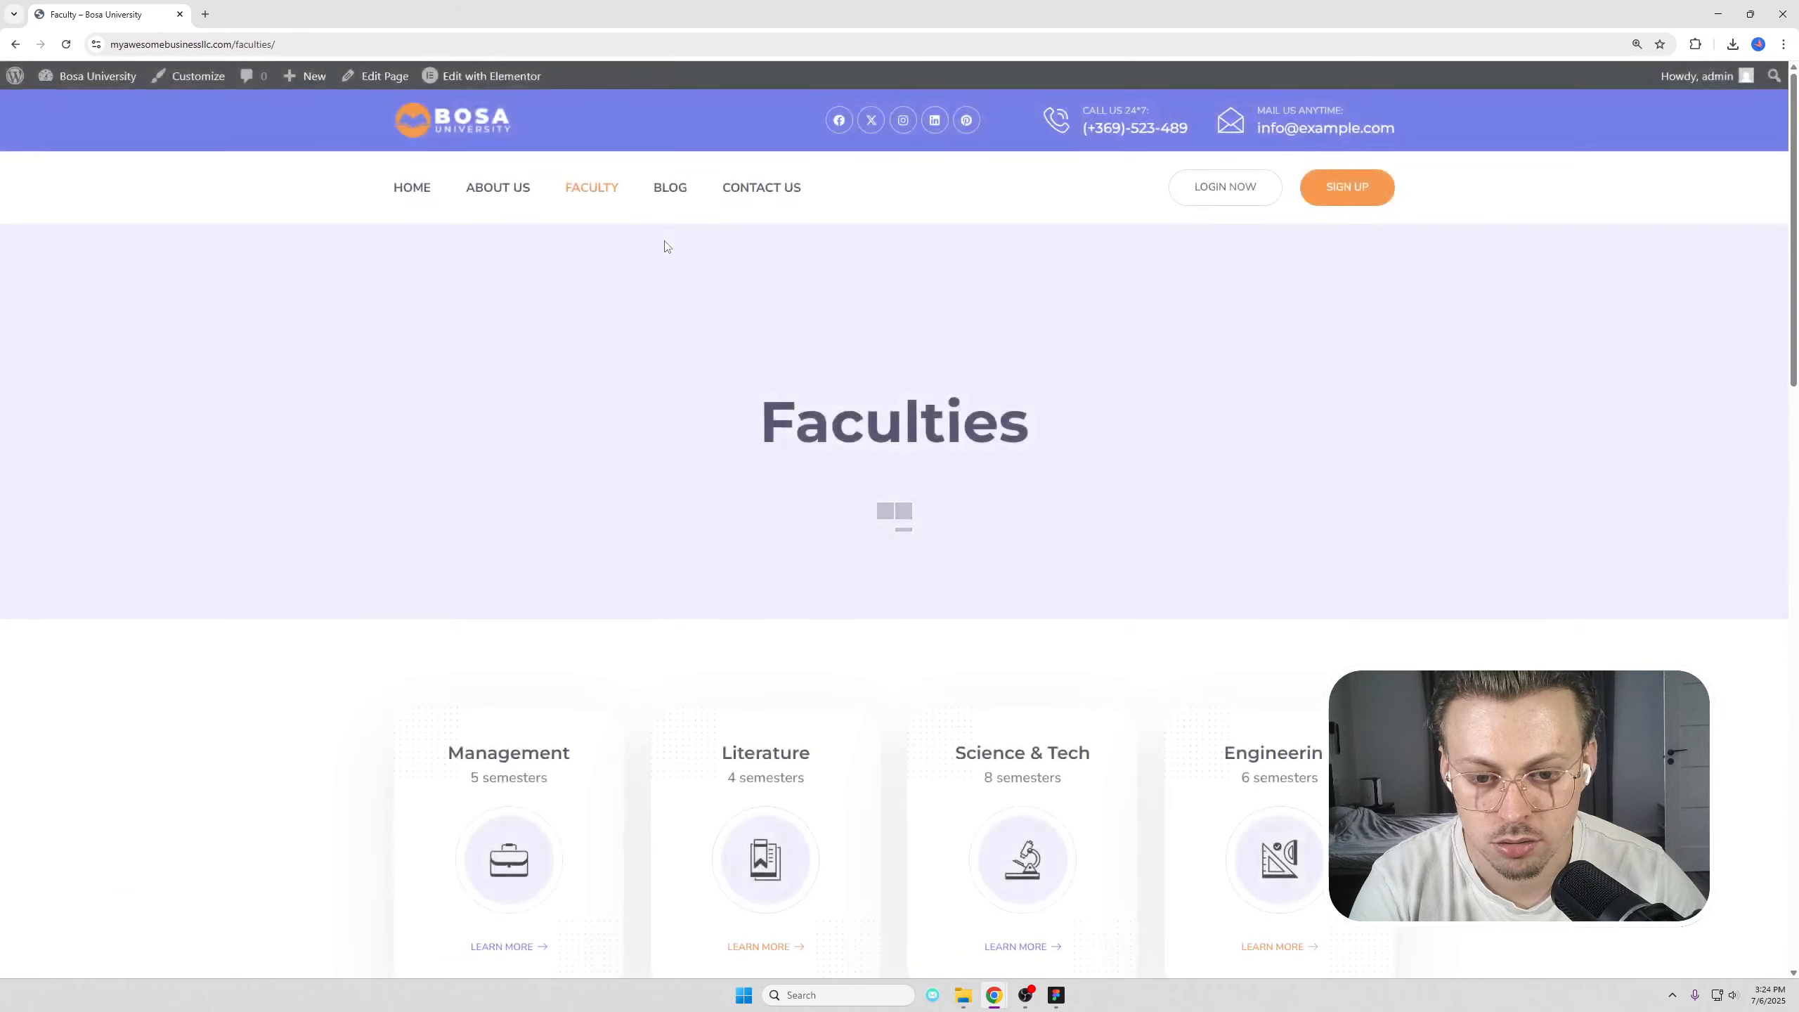
scroll(697, 378, down, 3)
scroll(698, 376, down, 10)
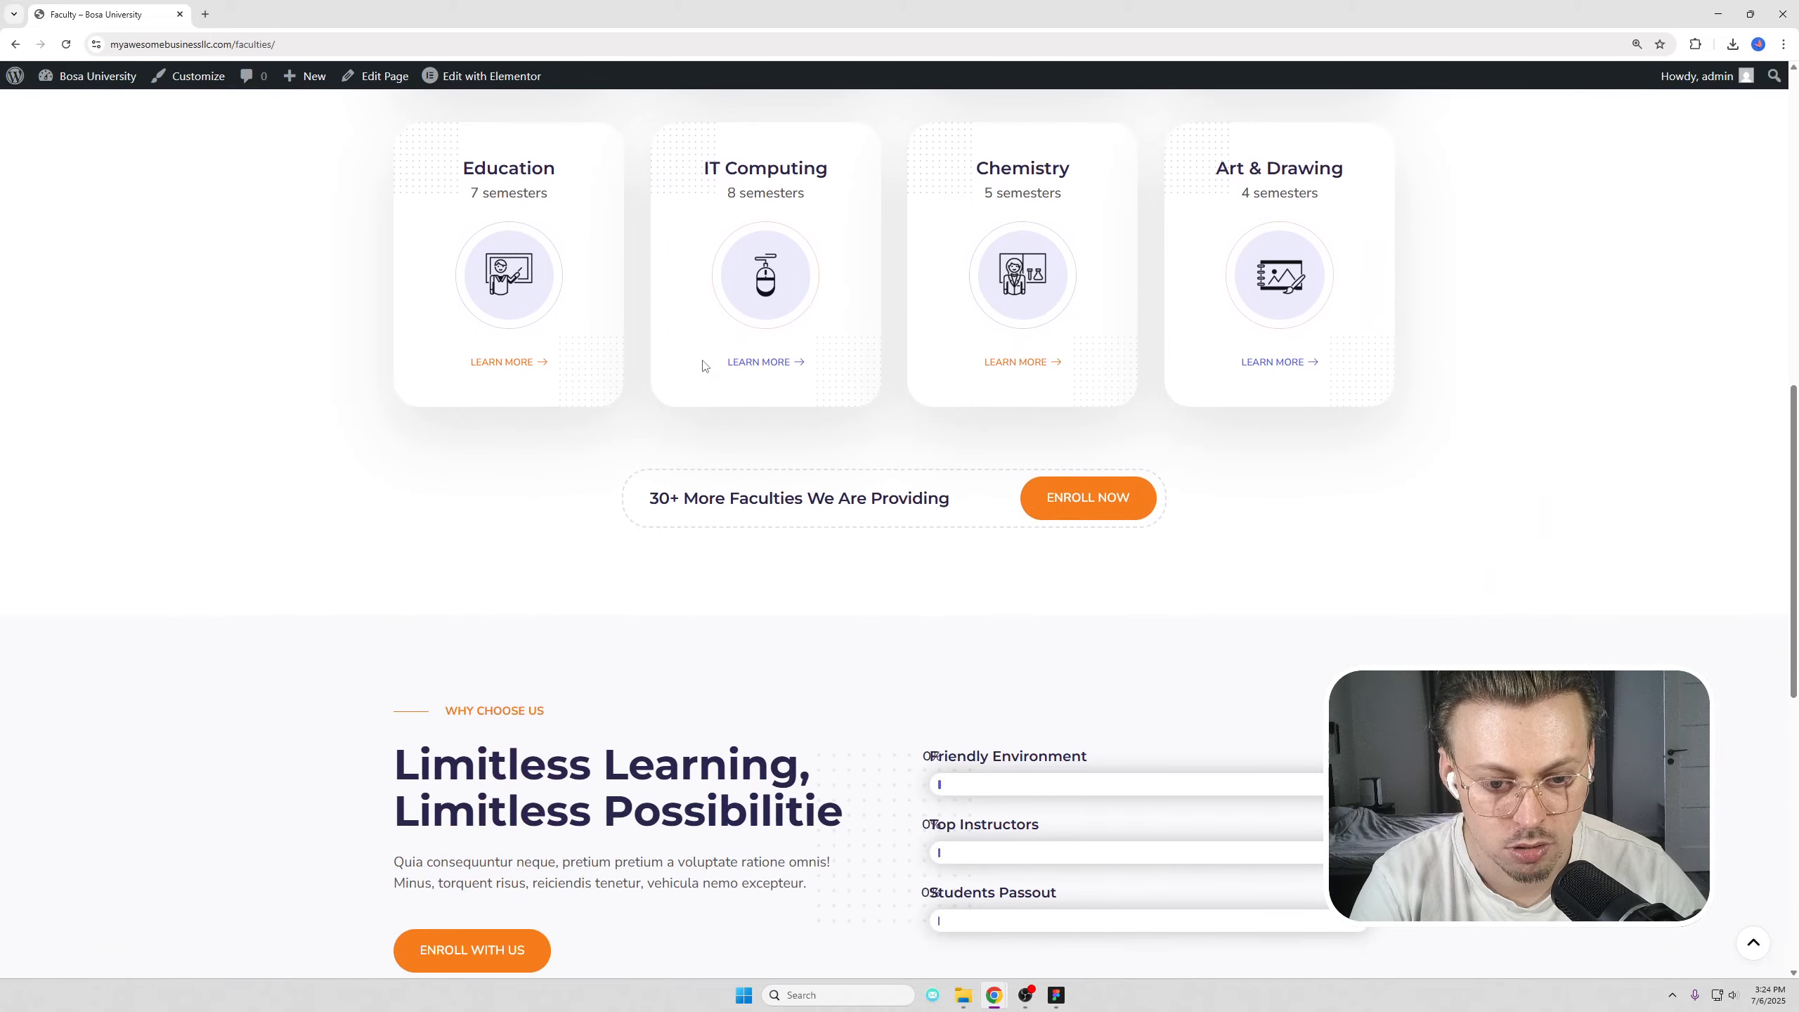
scroll(703, 369, down, 5)
scroll(698, 212, up, 15)
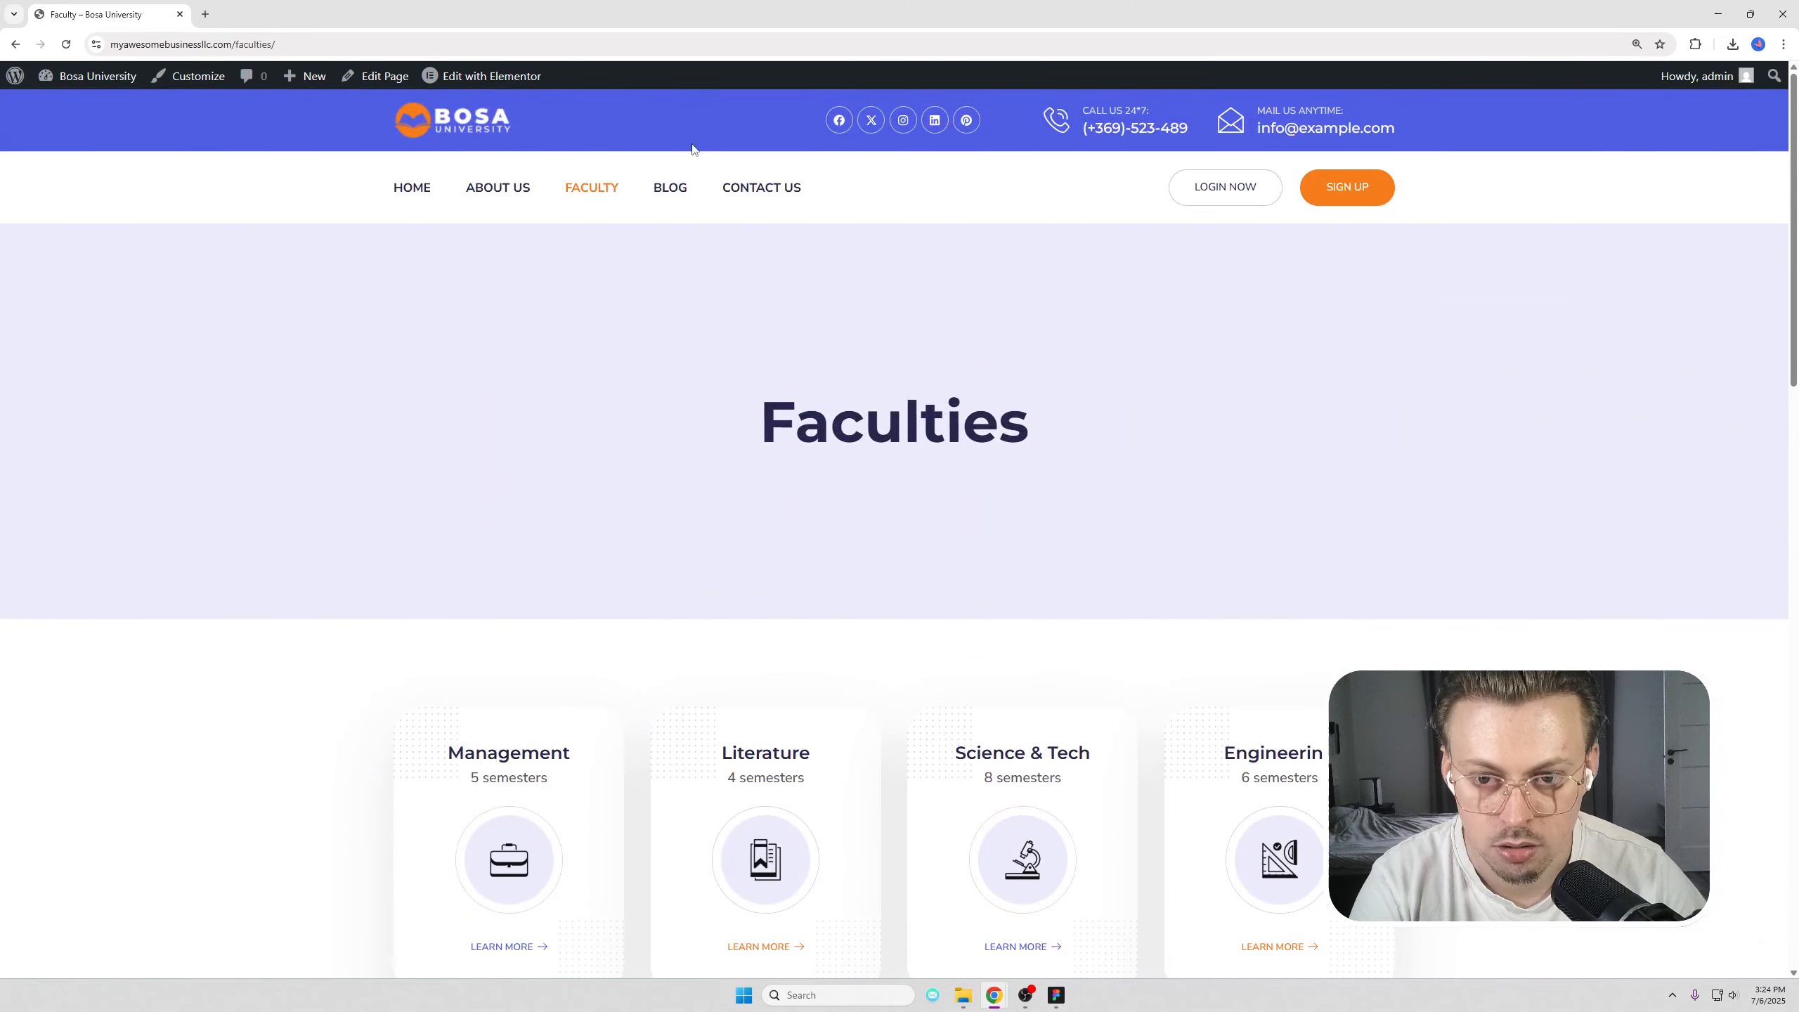
click(761, 189)
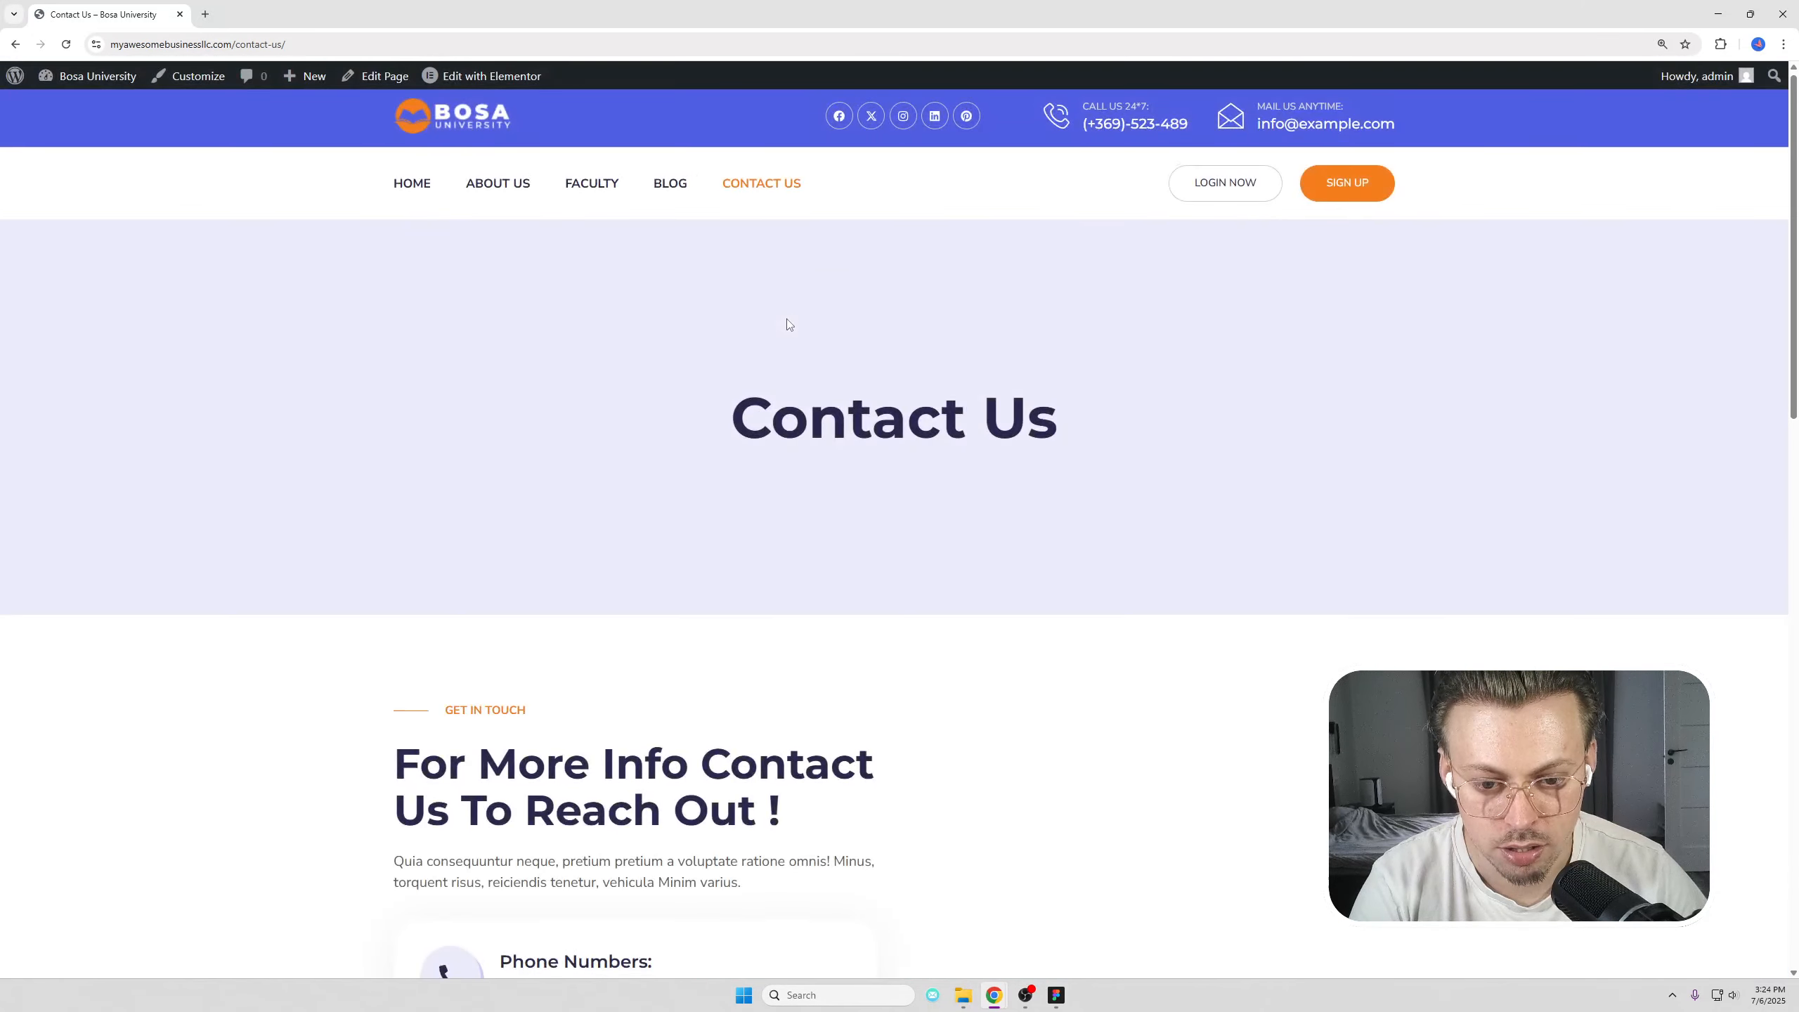
scroll(787, 333, down, 15)
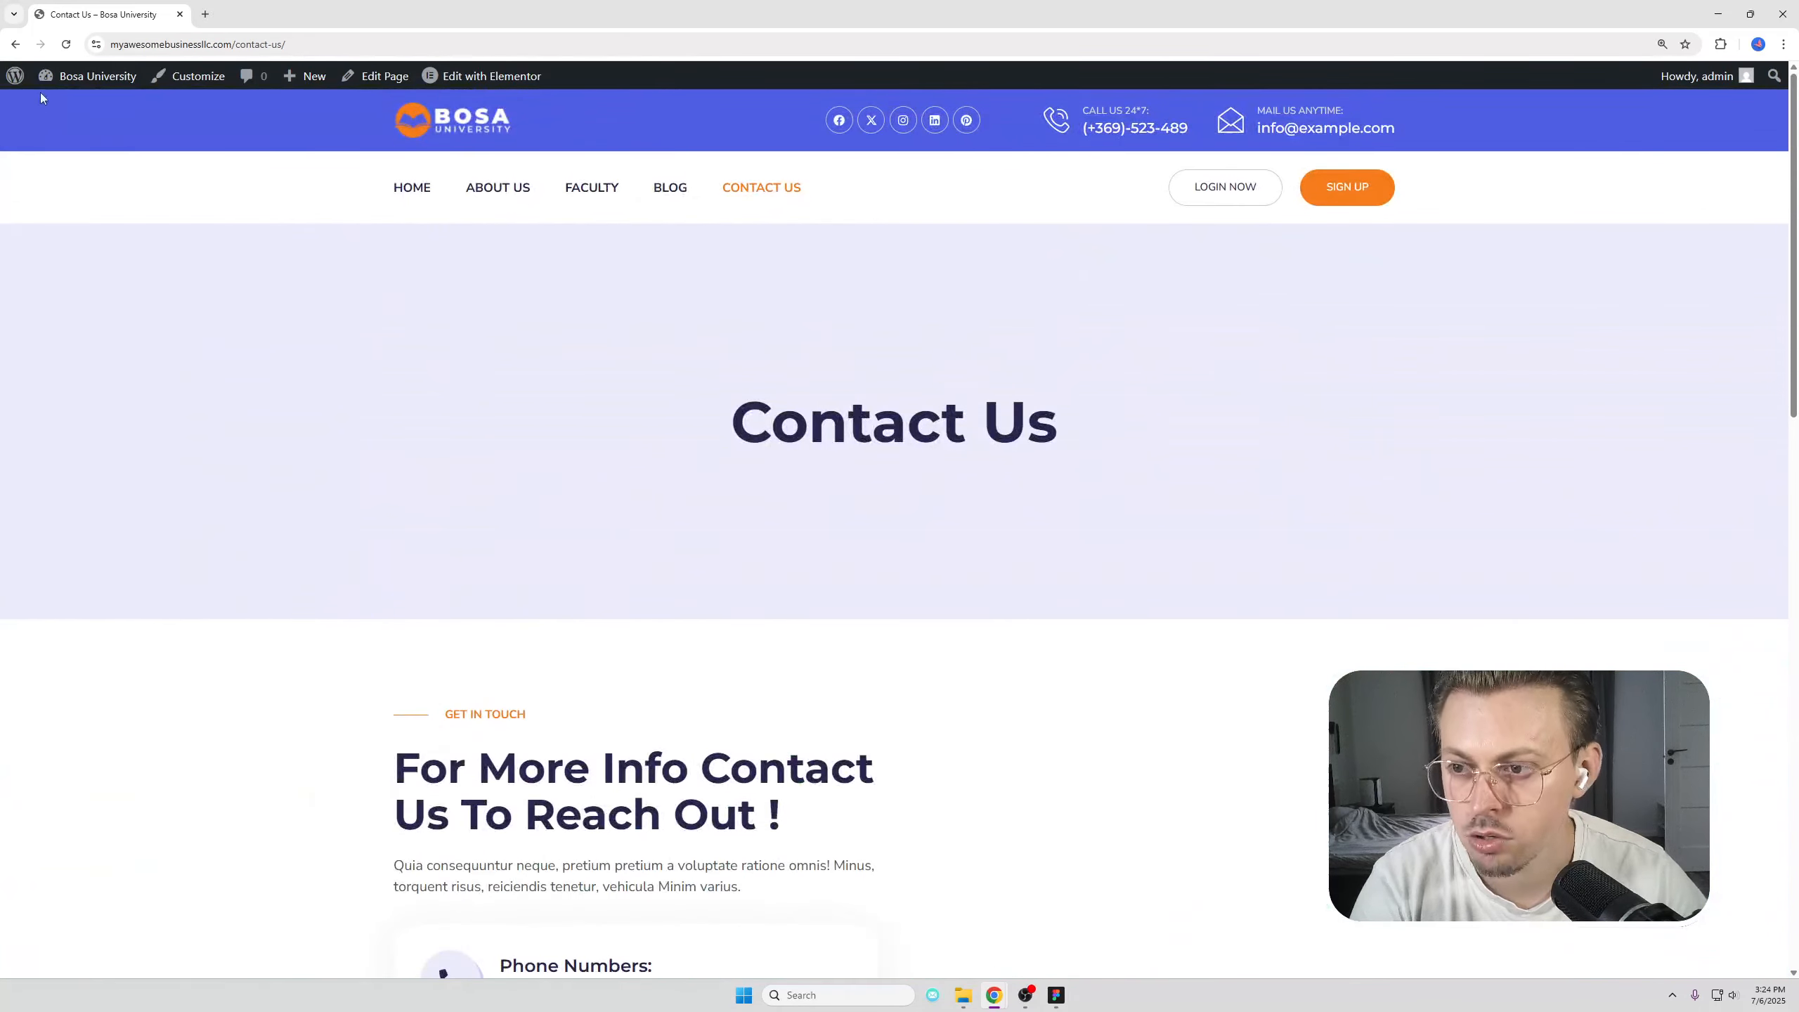
Step: Open the WordPress dashboard in a new browser tab and go to the Features section of Elementor's settings
mouse_move(80, 78)
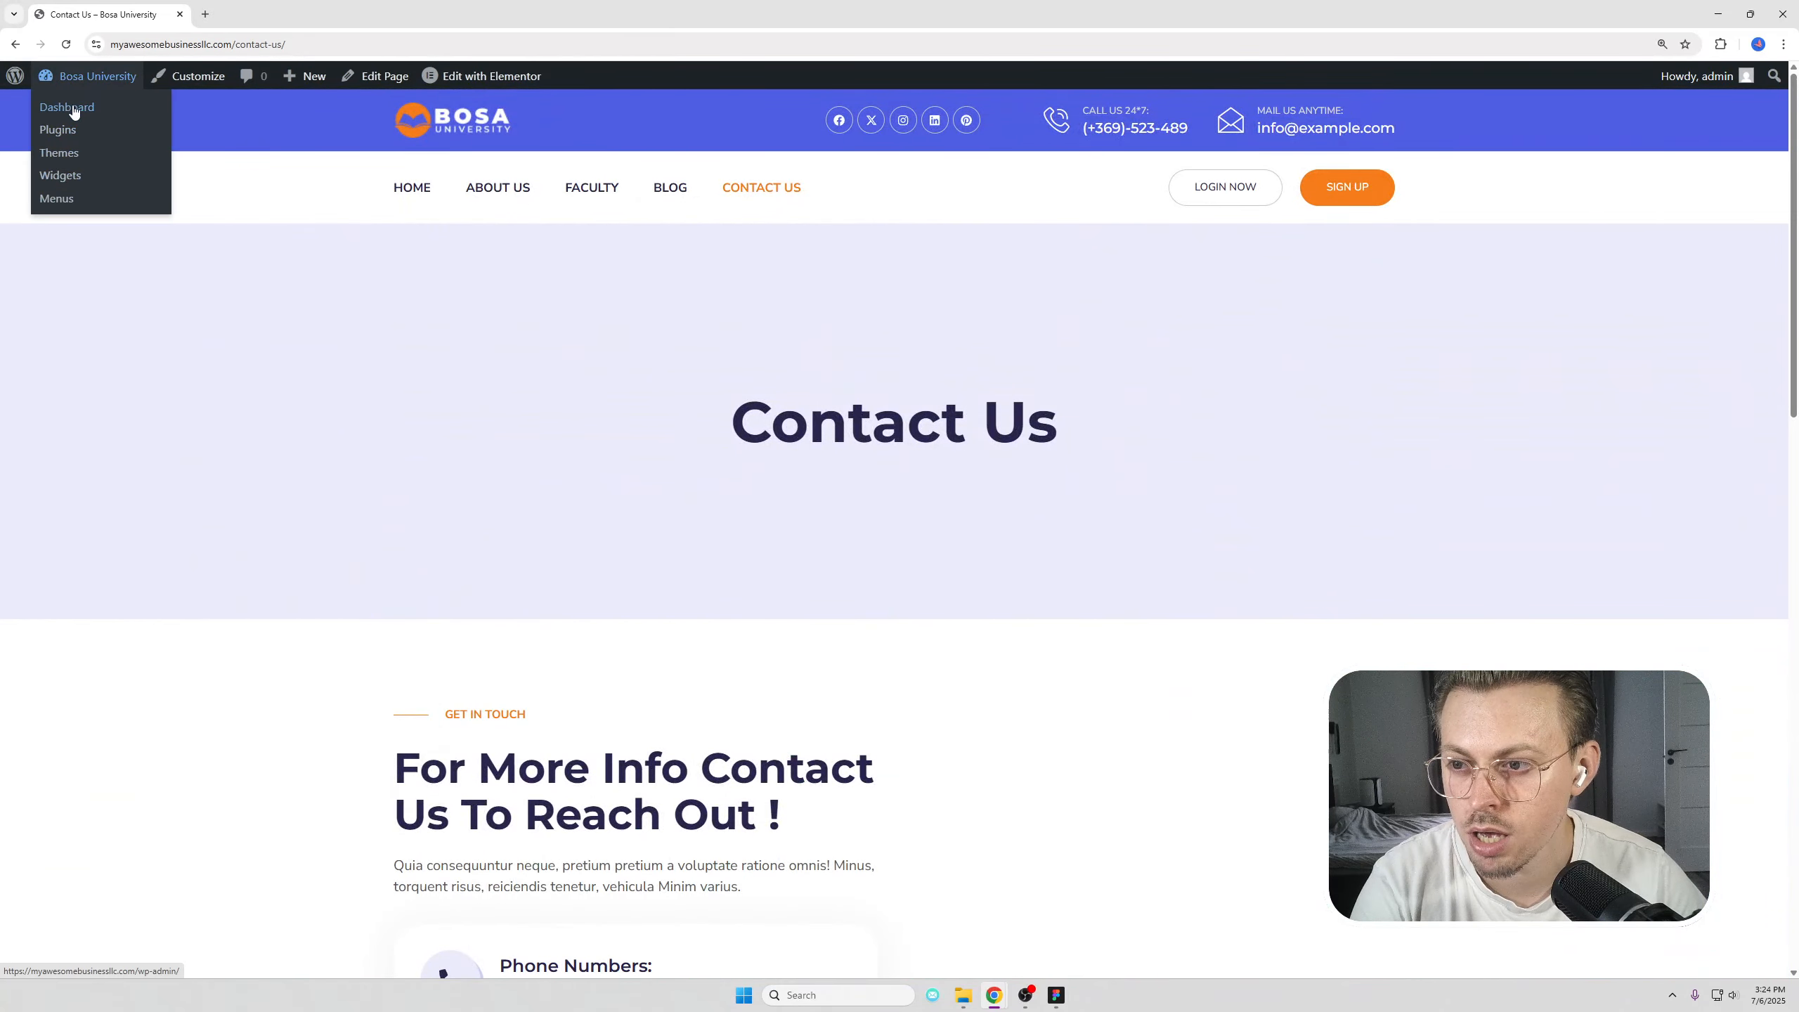
middle_click(74, 110)
click(249, 8)
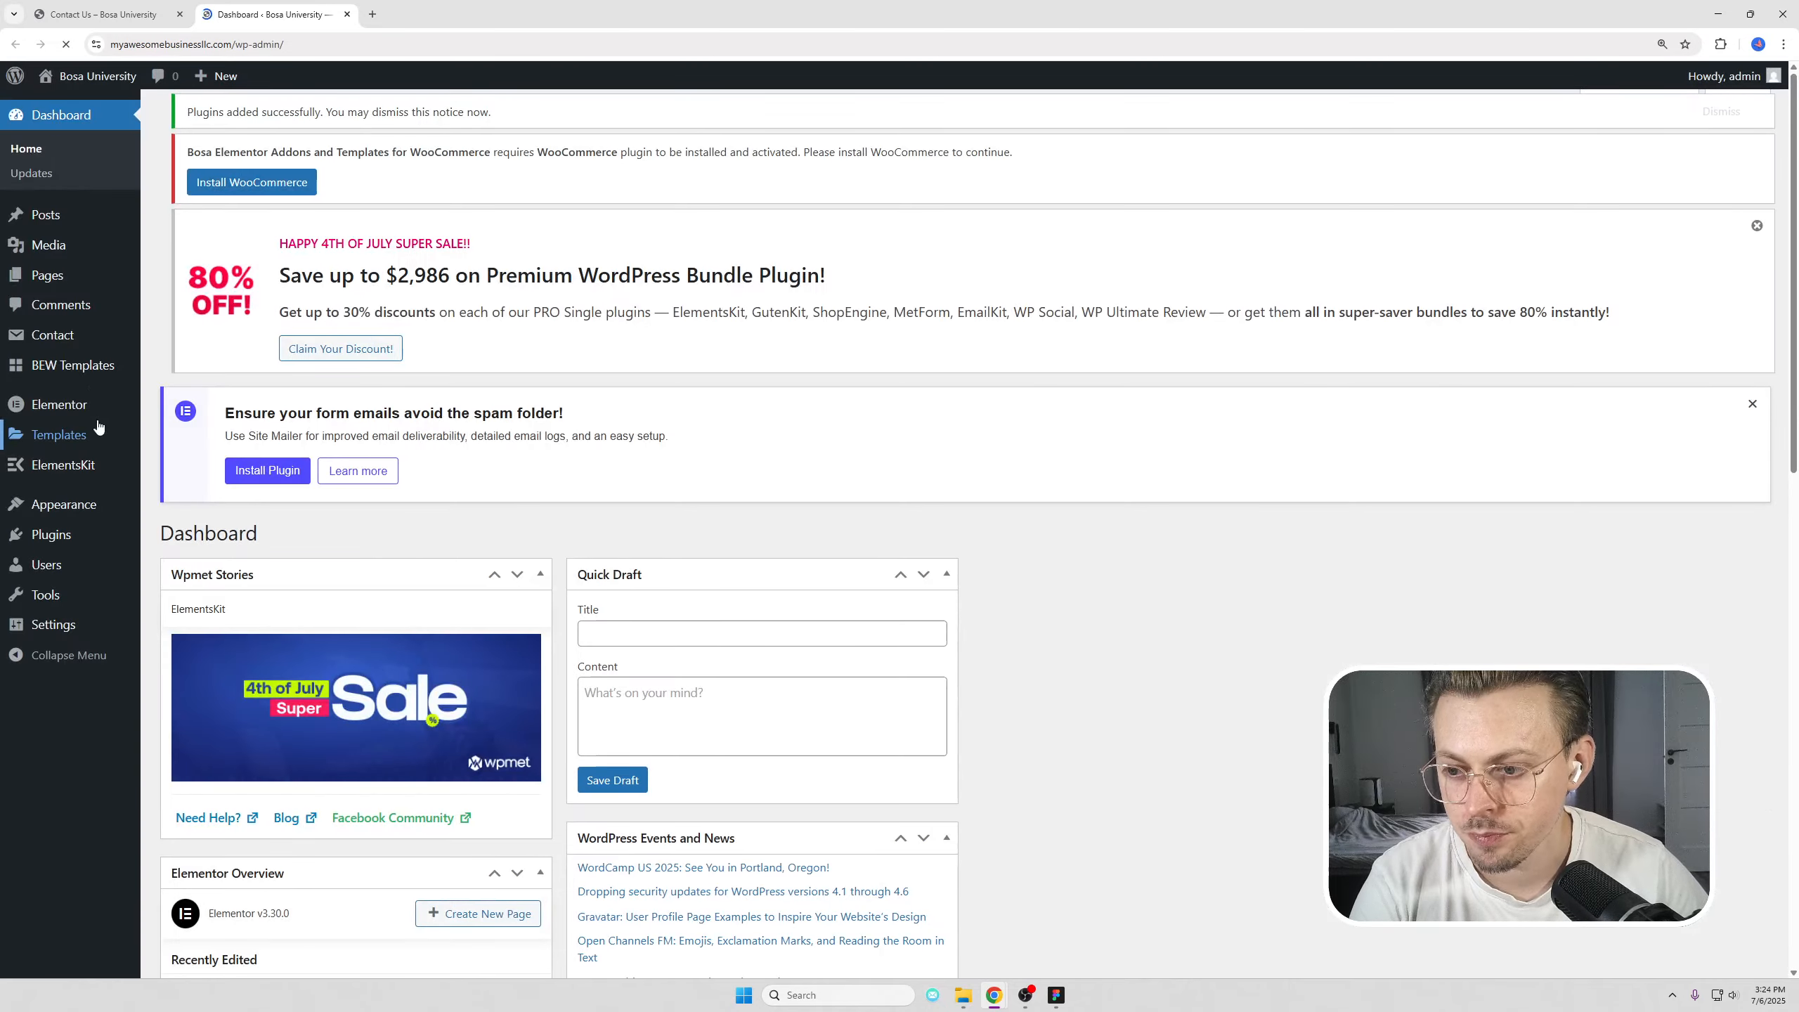
mouse_move(57, 404)
click(177, 432)
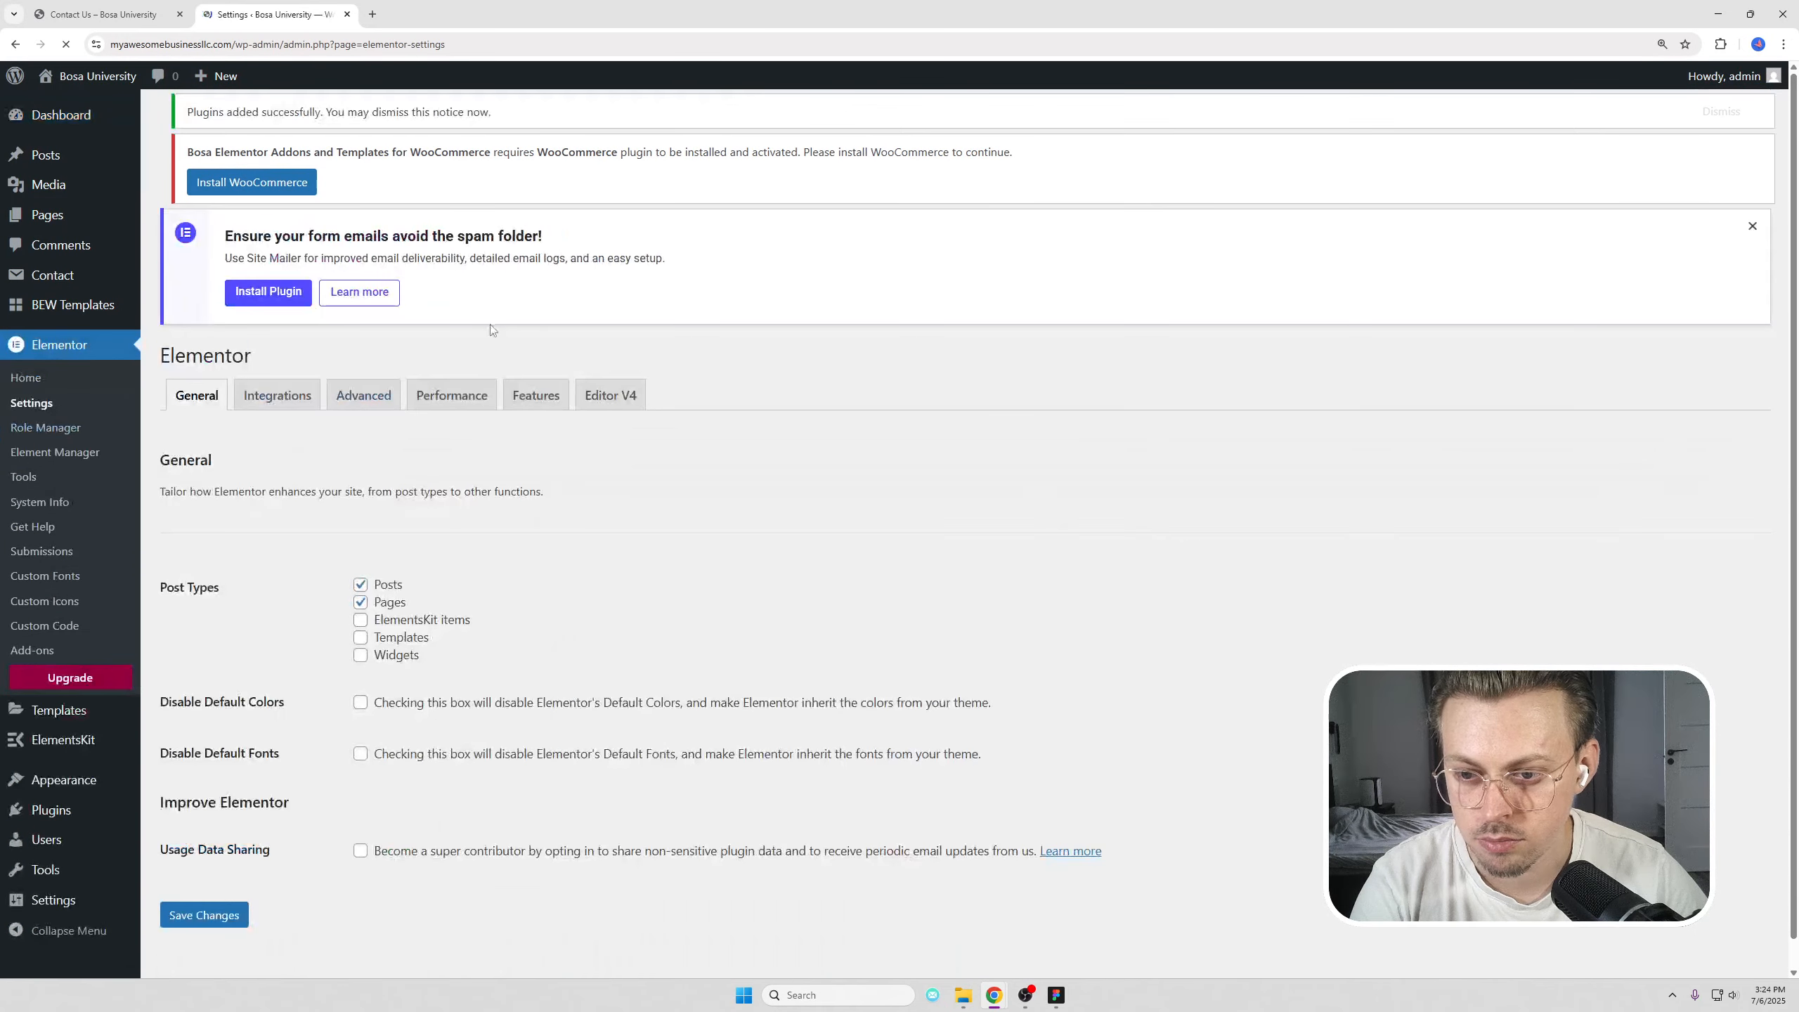
click(536, 441)
Step: Set Elementor's Optimized Markup, Cloud Library and Inline Font Icons features to Inactive and save the changes
scroll(542, 448, down, 4)
scroll(541, 448, down, 3)
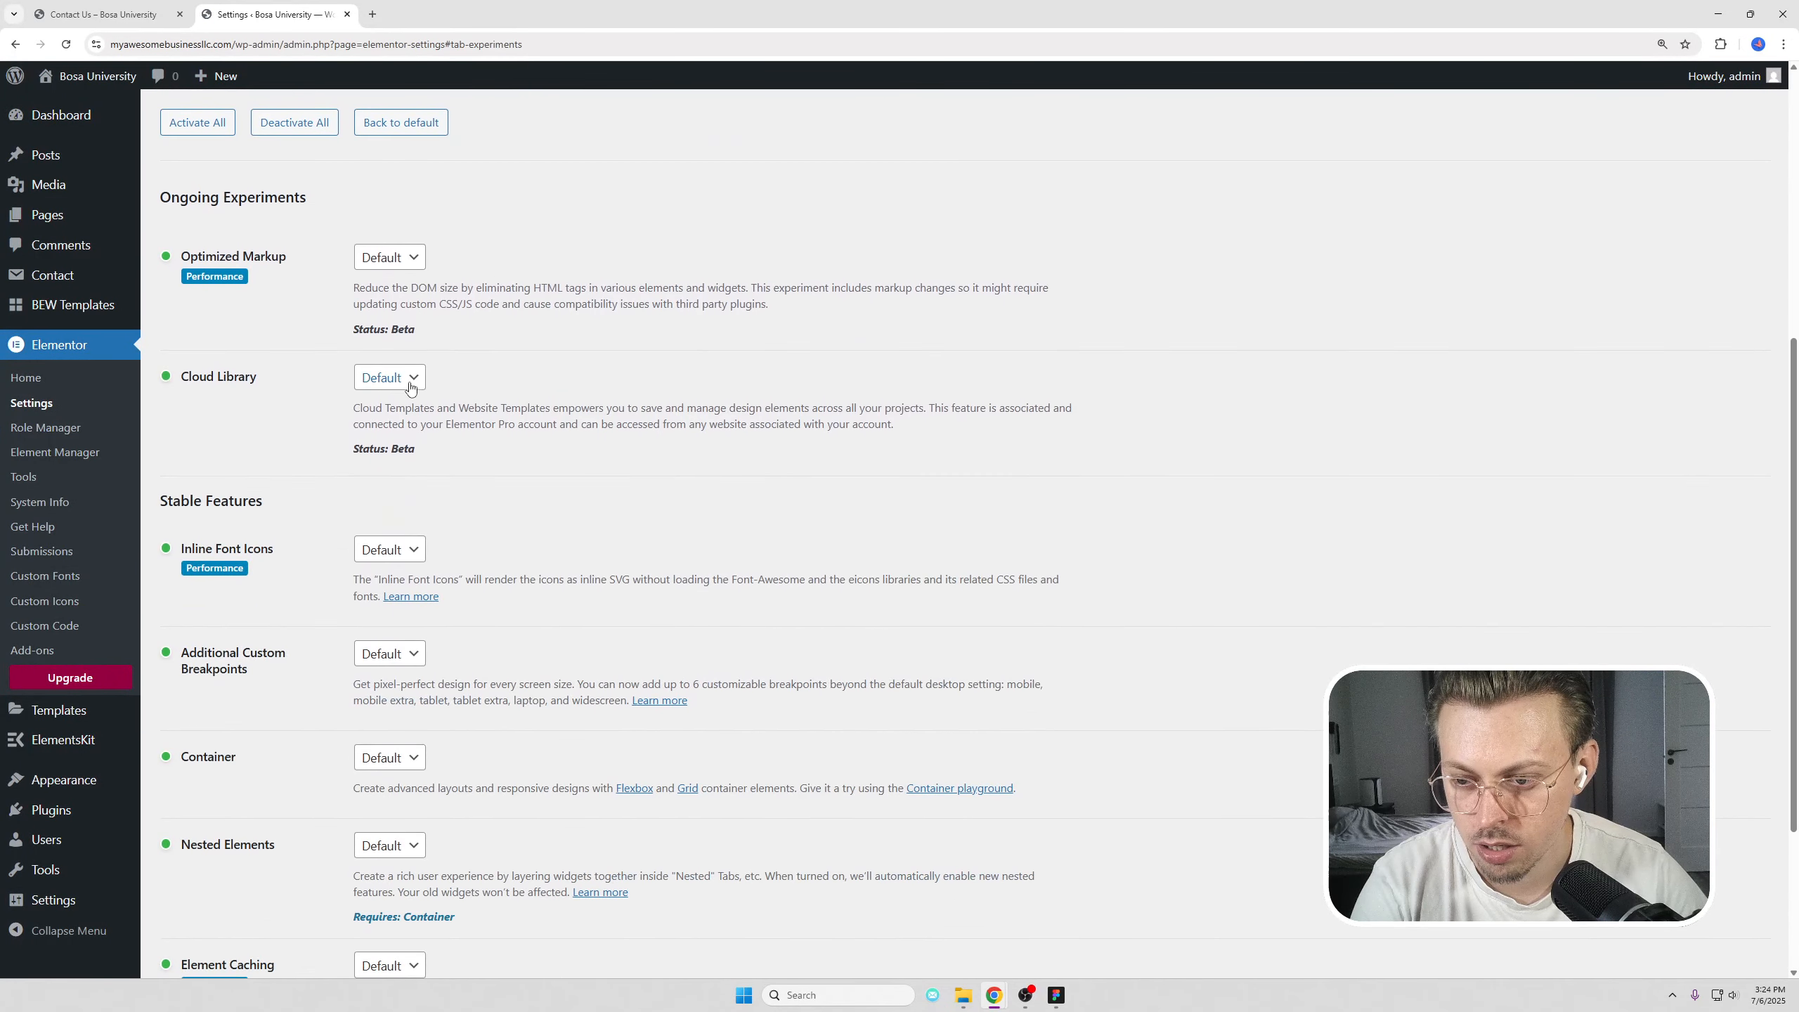
click(389, 257)
click(382, 325)
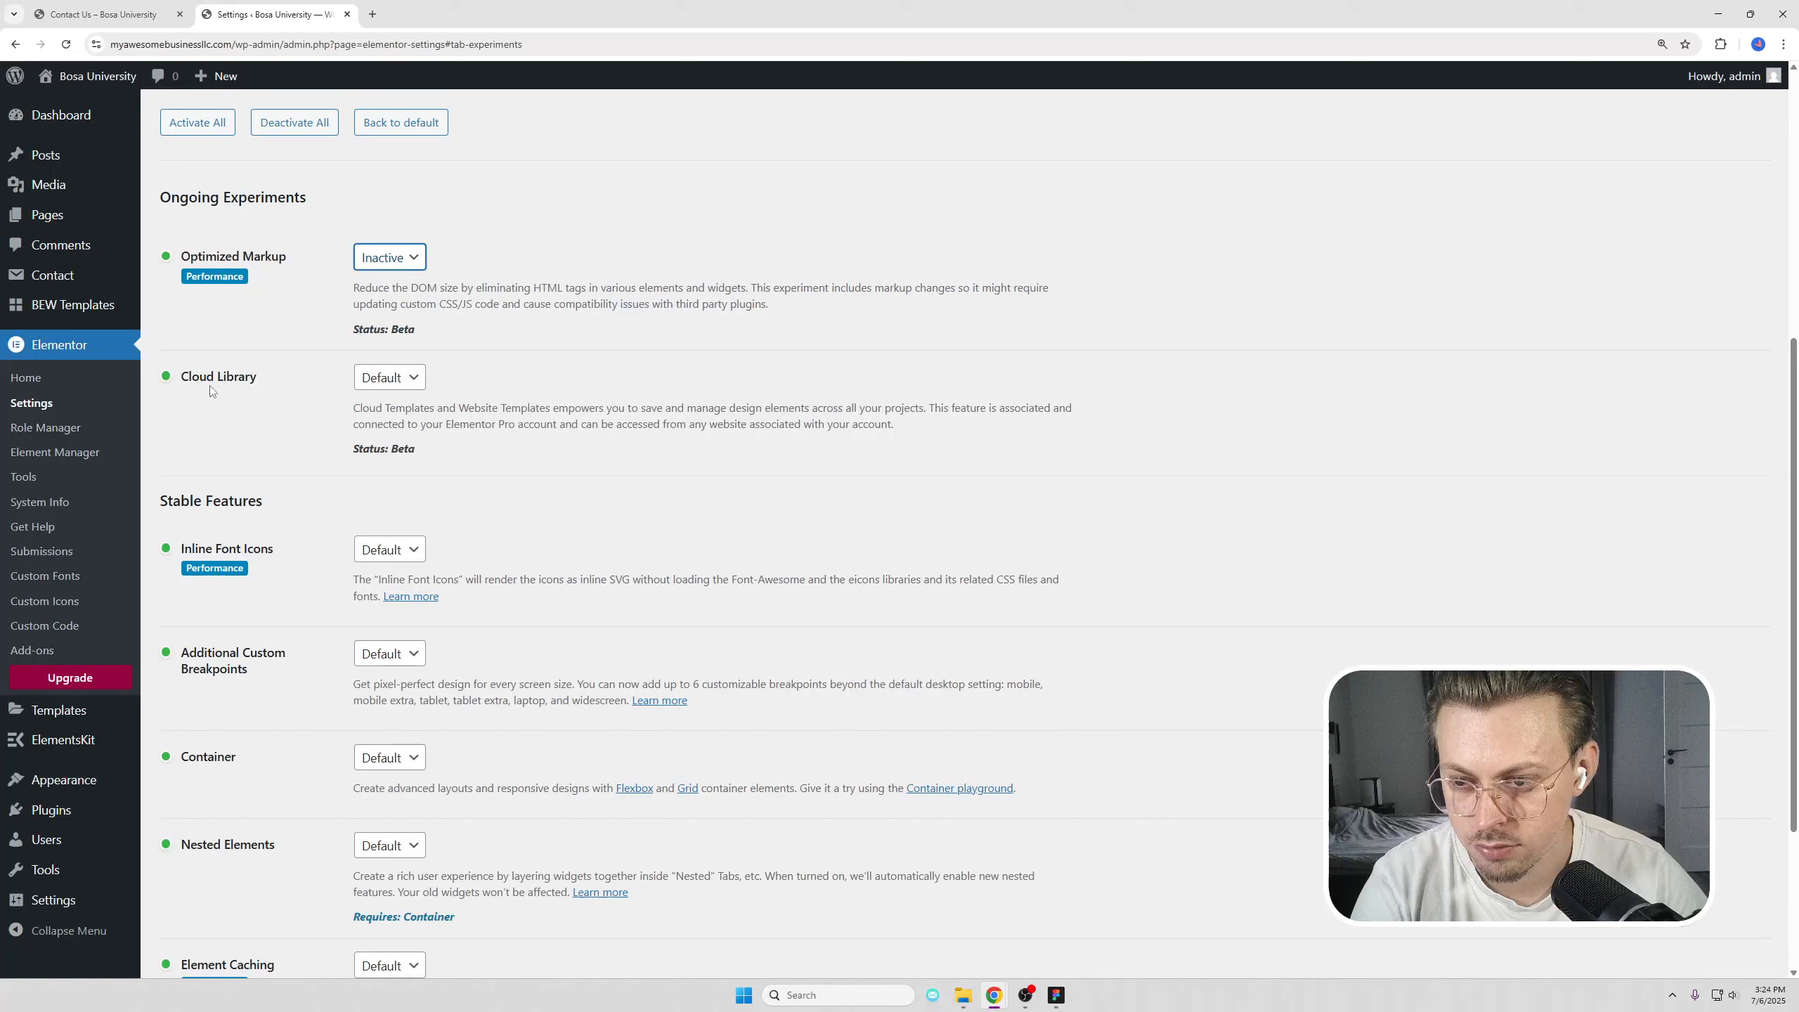
click(378, 381)
click(389, 447)
click(389, 549)
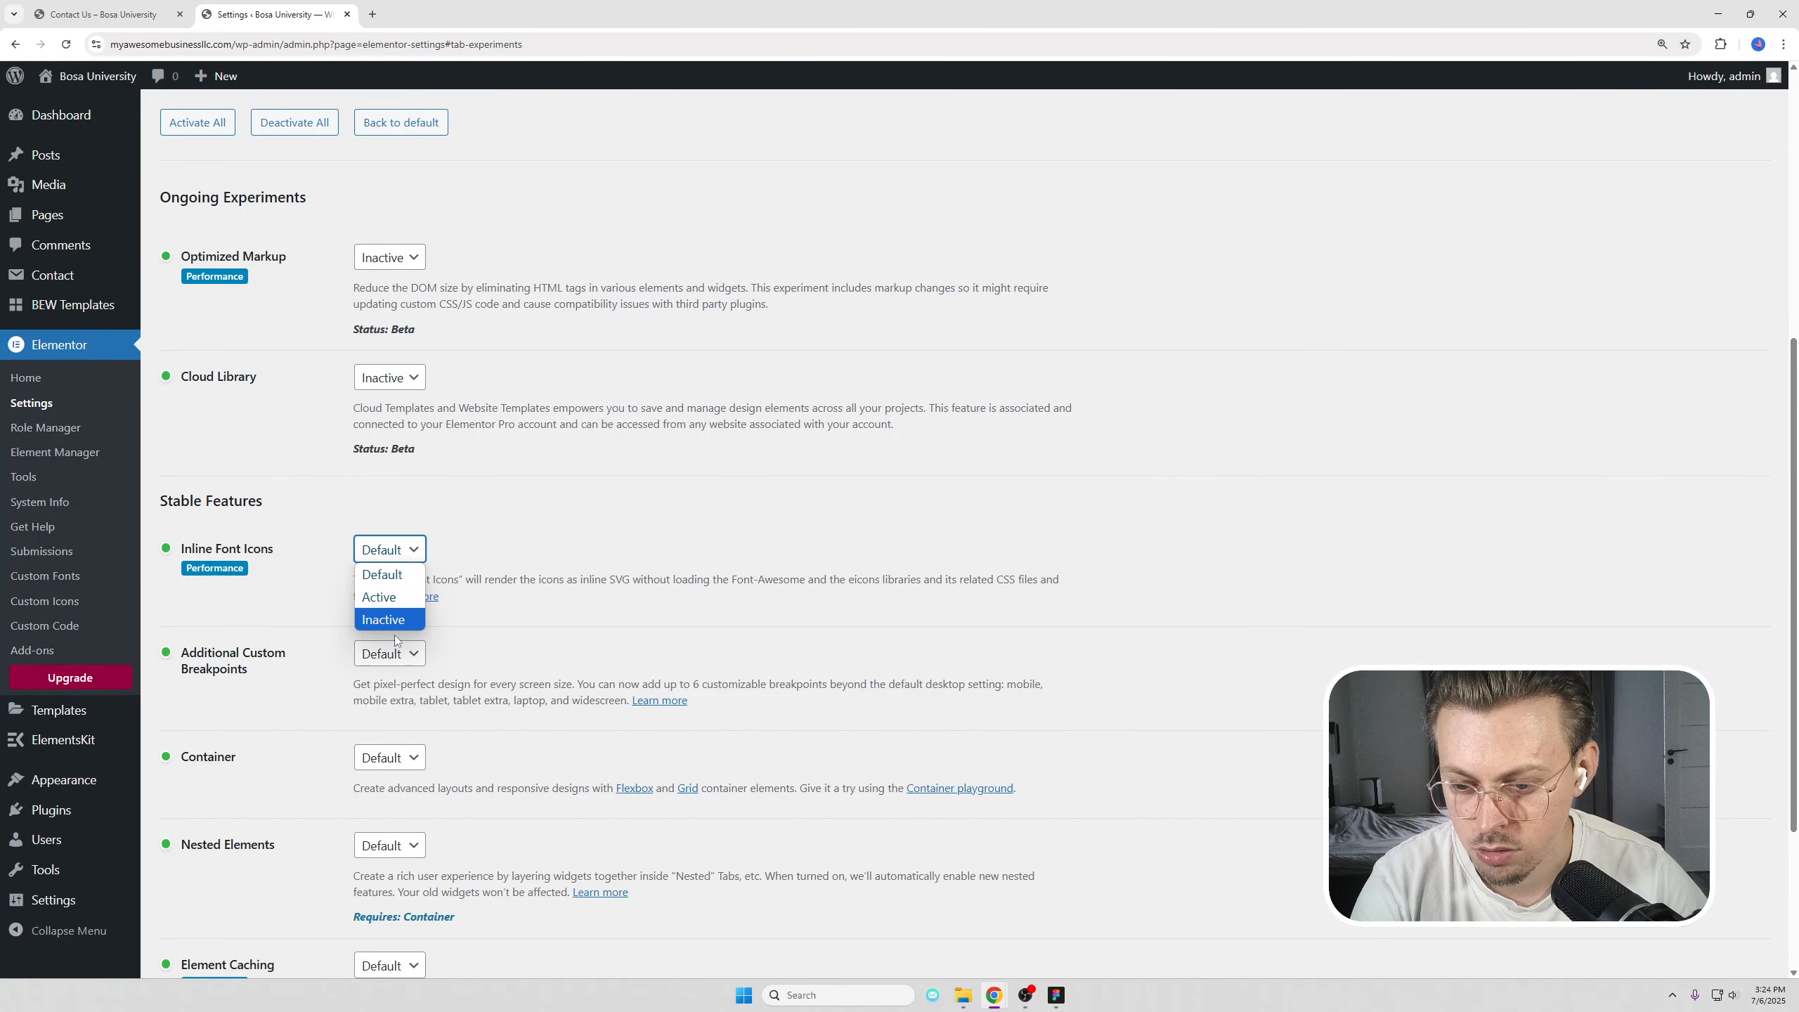
click(386, 623)
scroll(476, 542, down, 3)
click(212, 888)
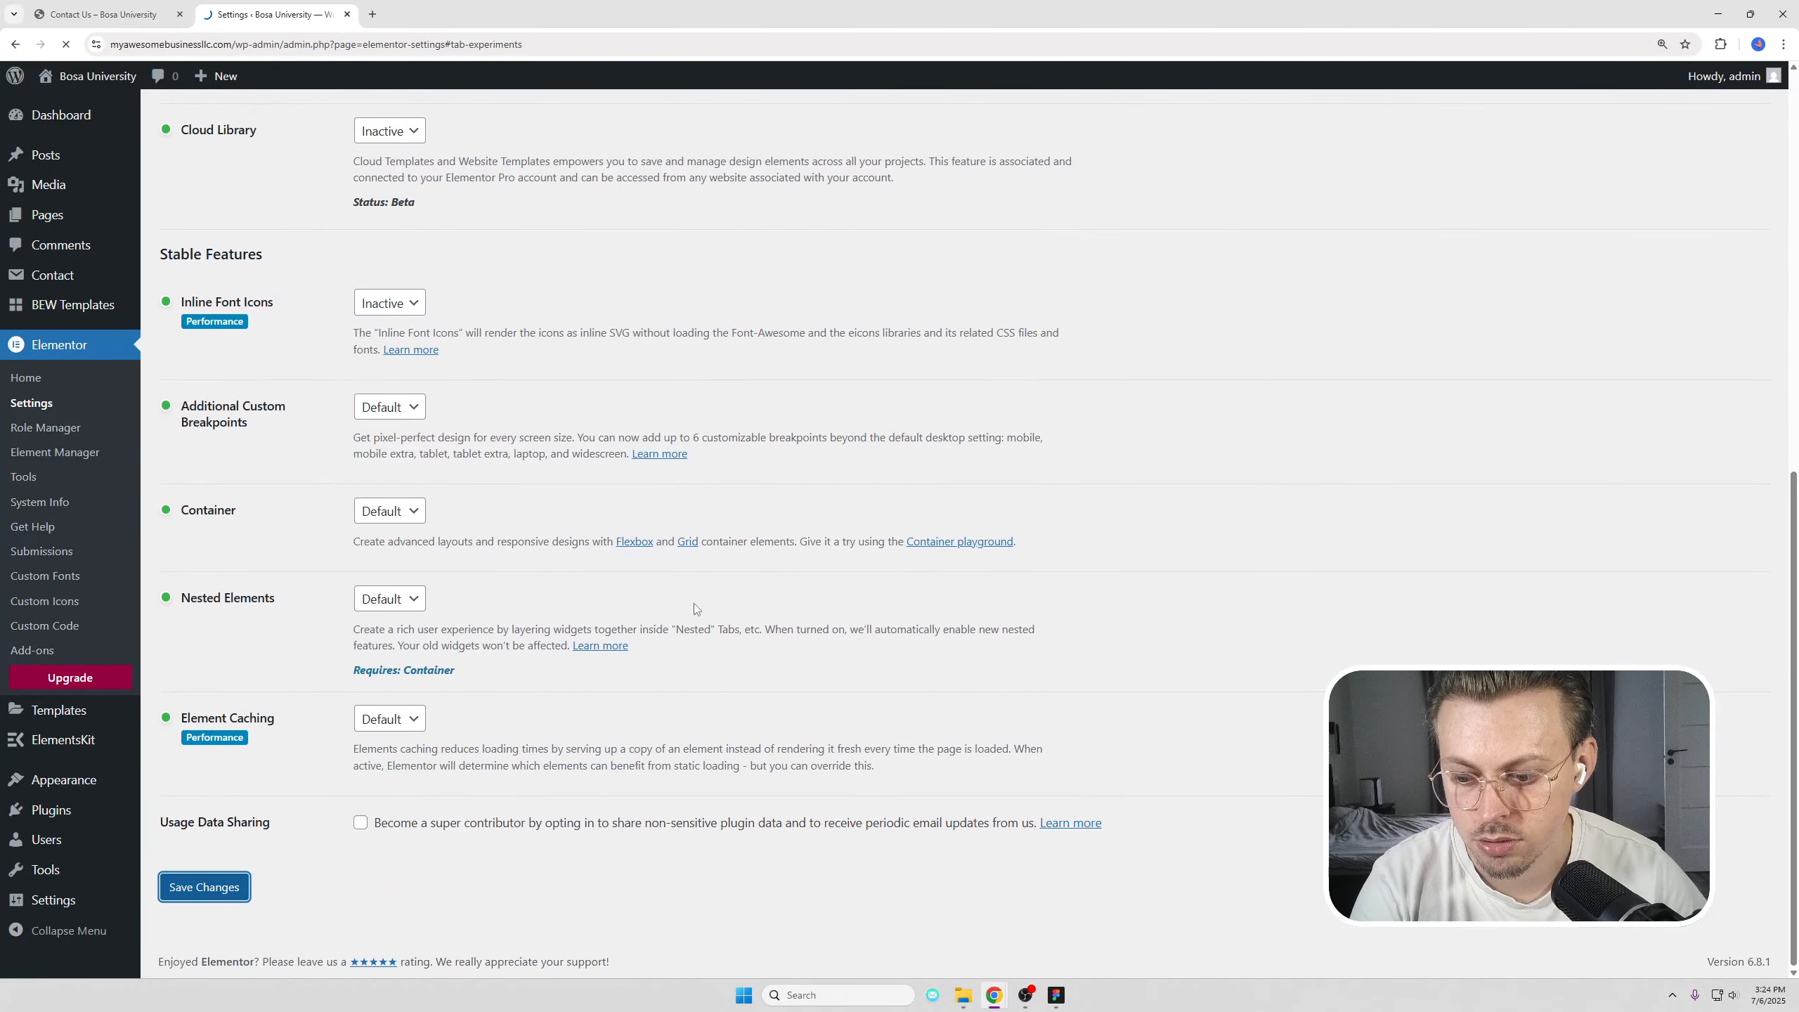
Step: Return to the site, check the Contact Us page down to its footer, and go back to the home page
click(95, 7)
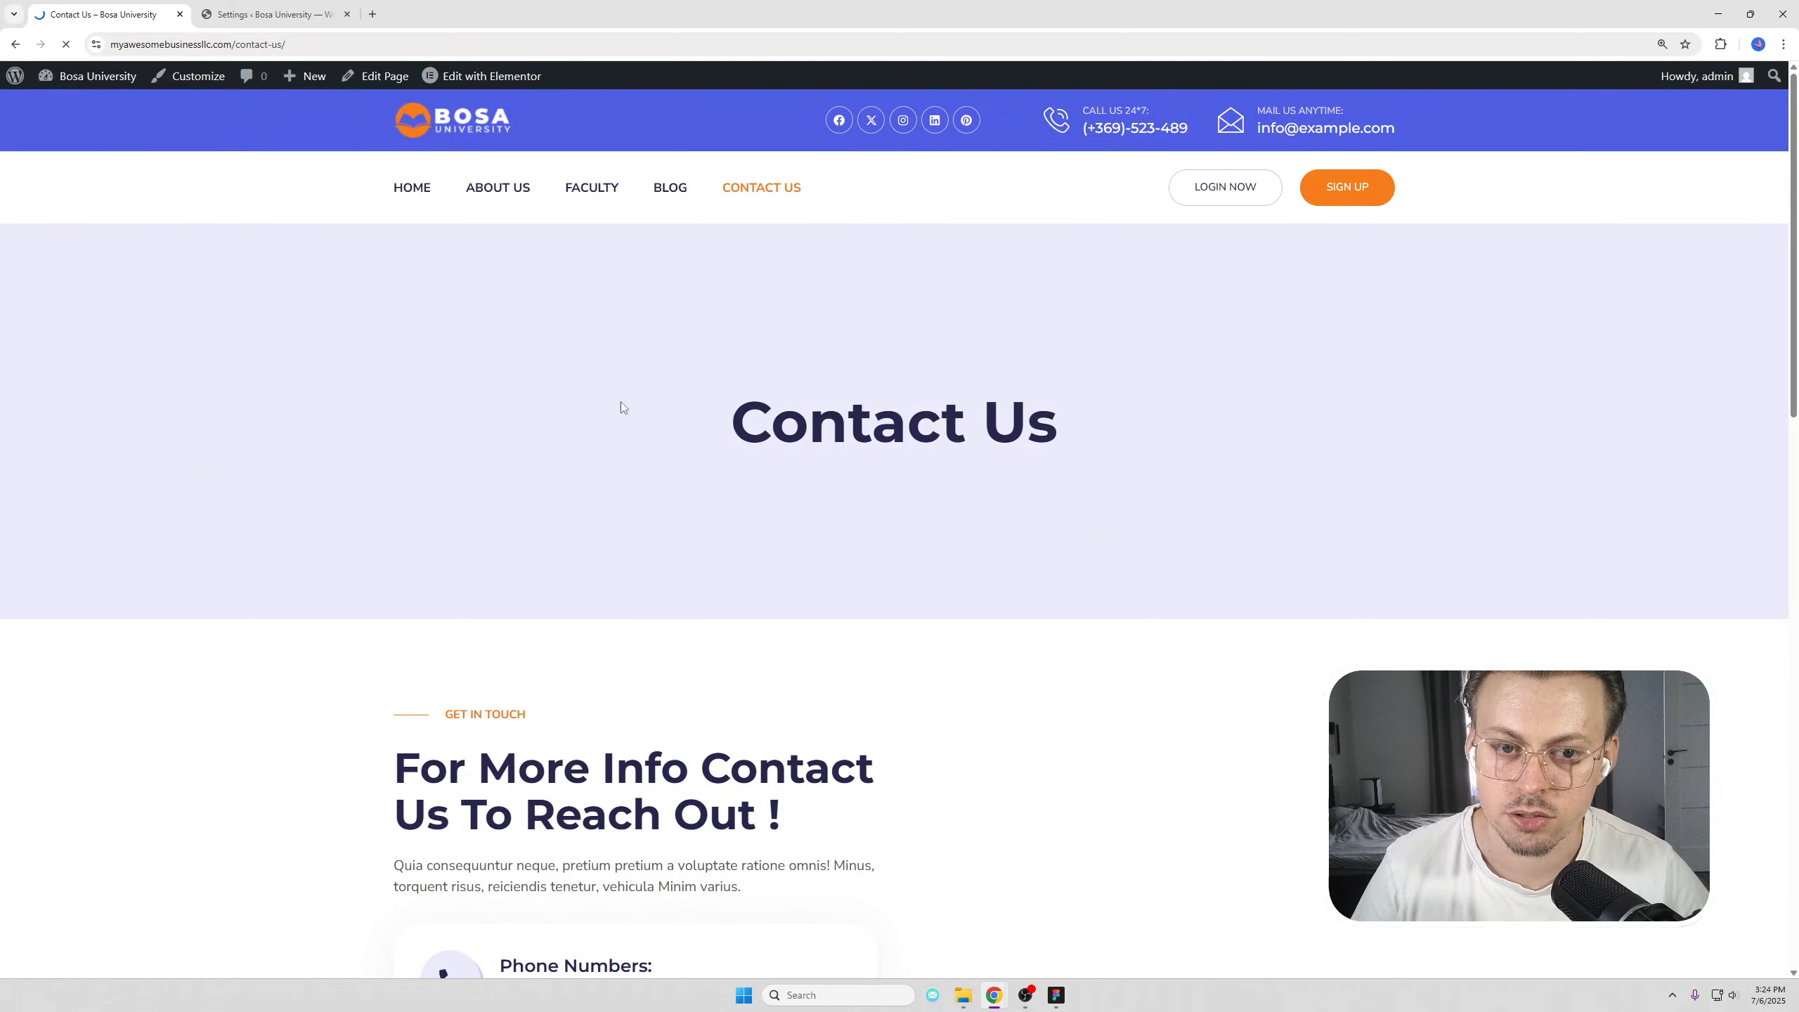
scroll(771, 368, down, 3)
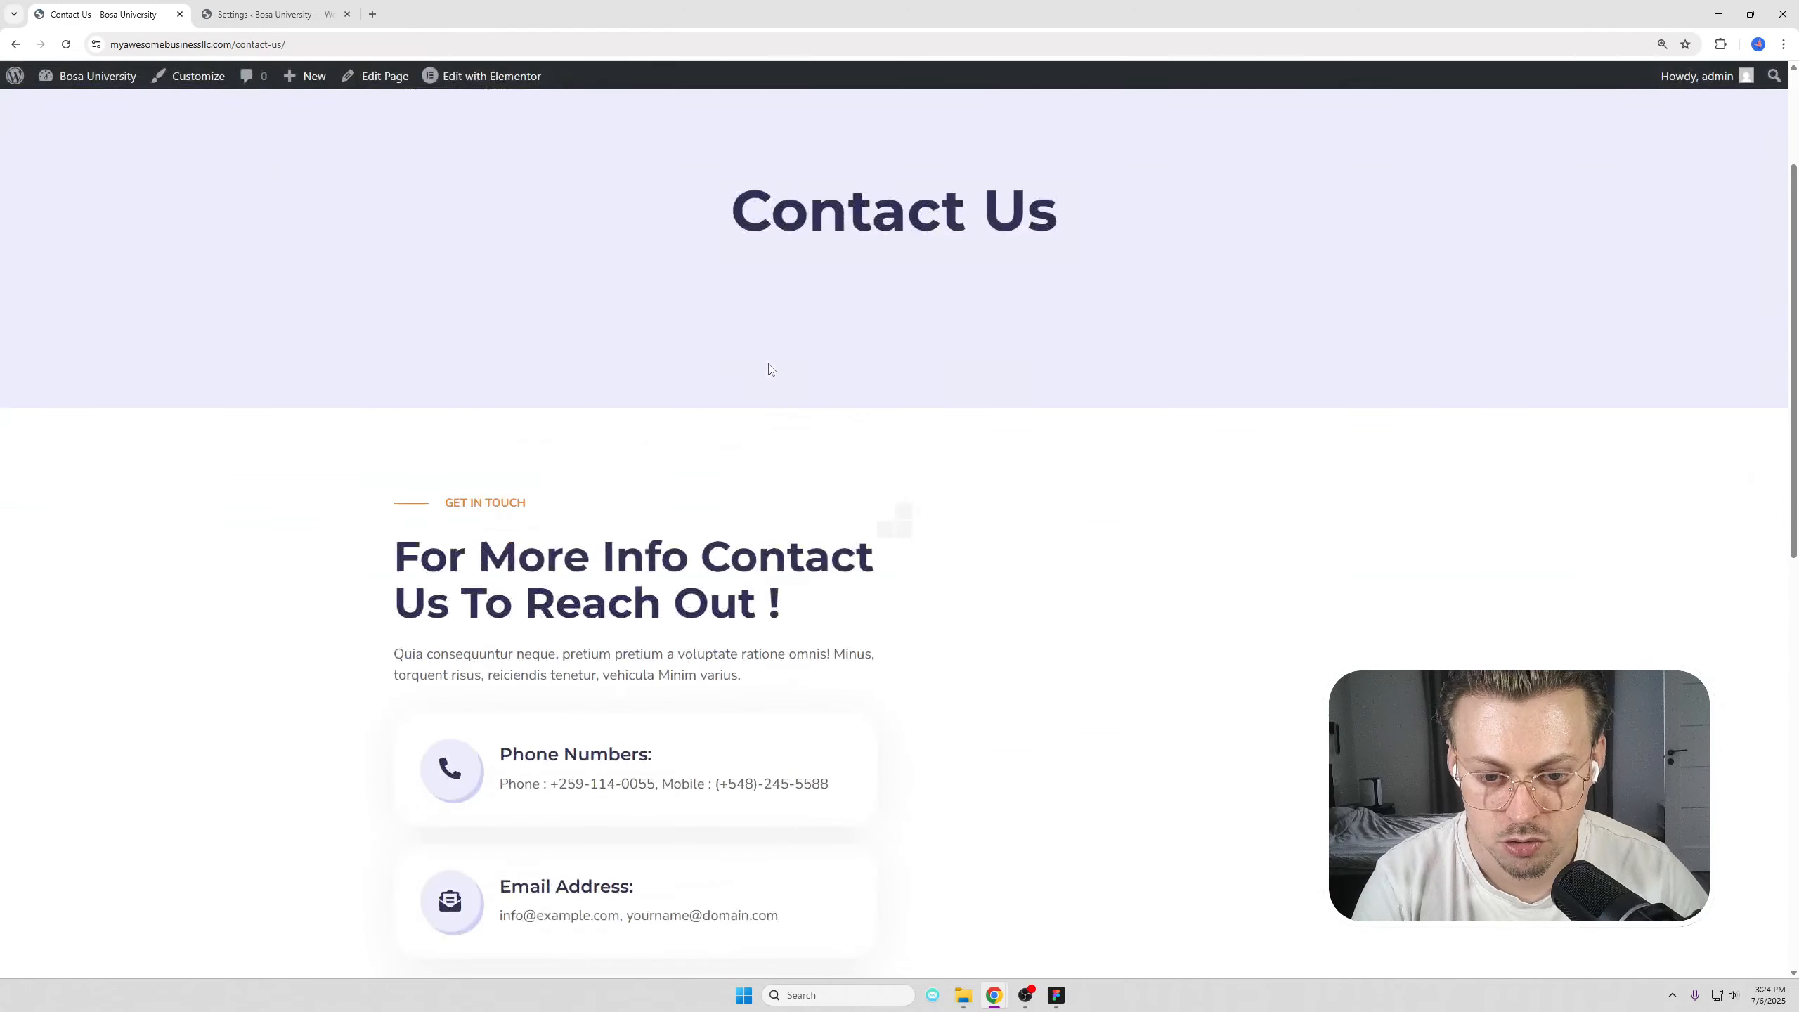
scroll(1255, 859, down, 10)
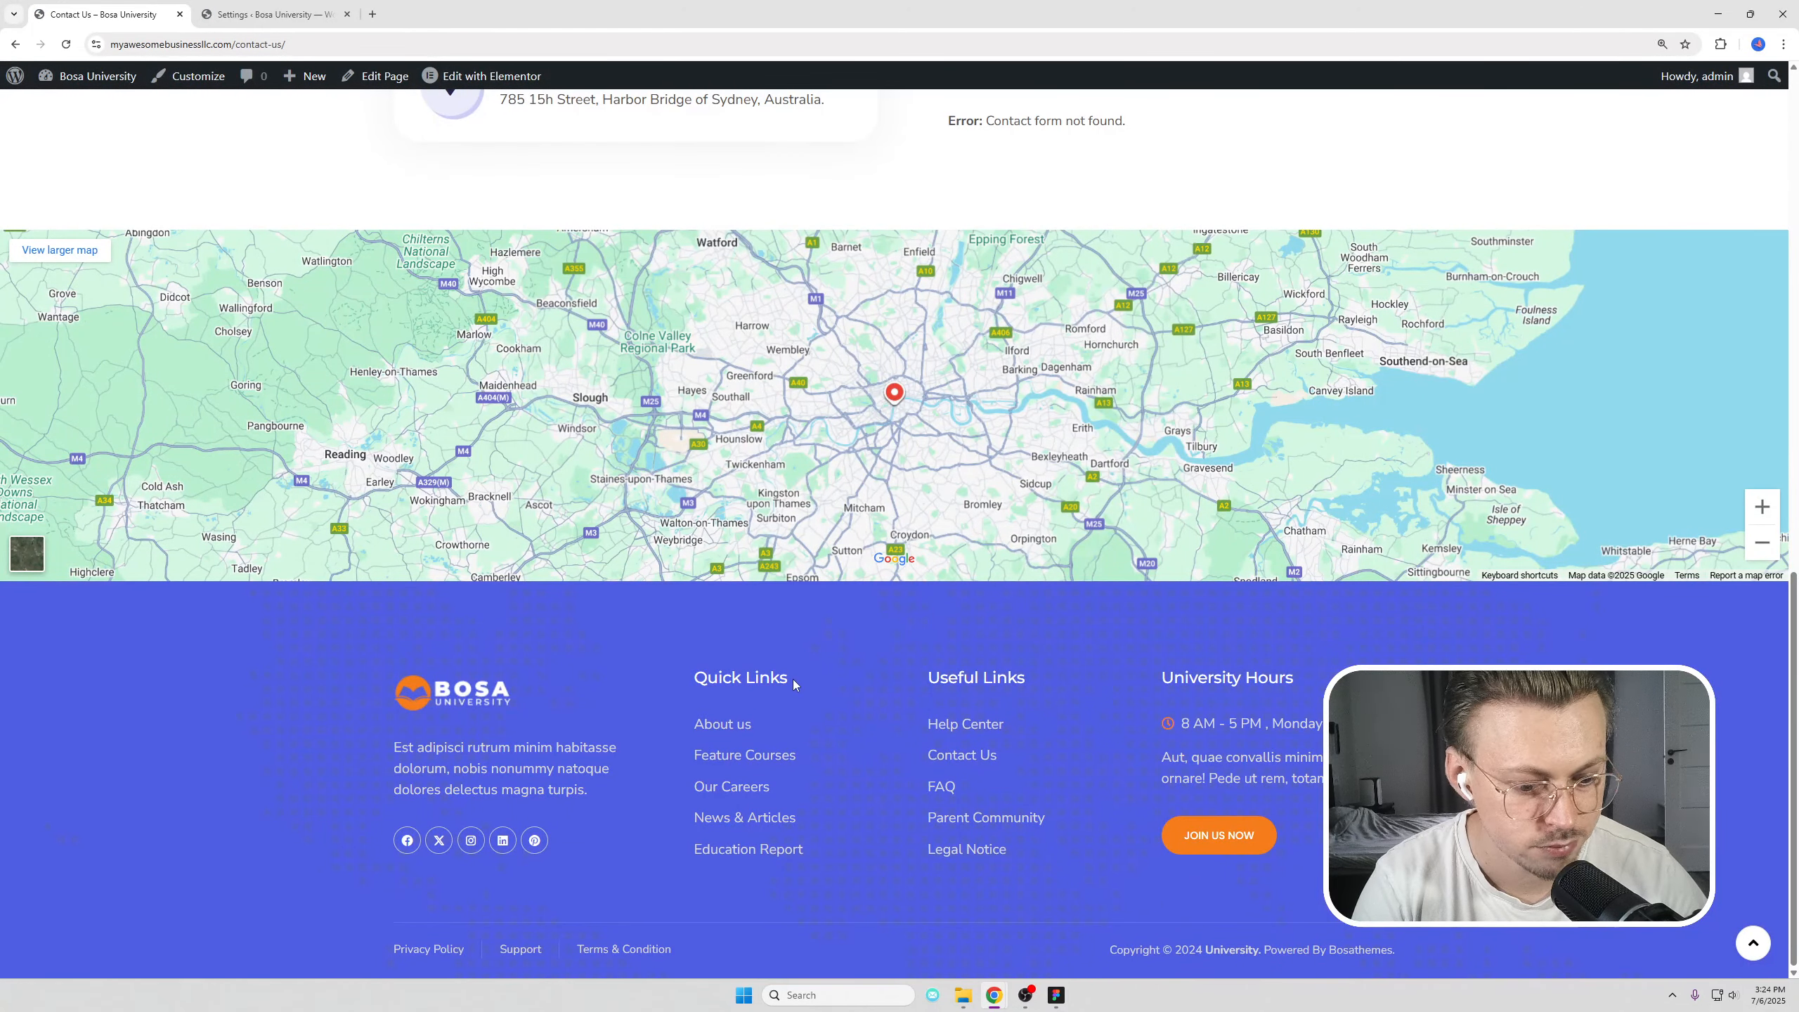
scroll(808, 686, up, 15)
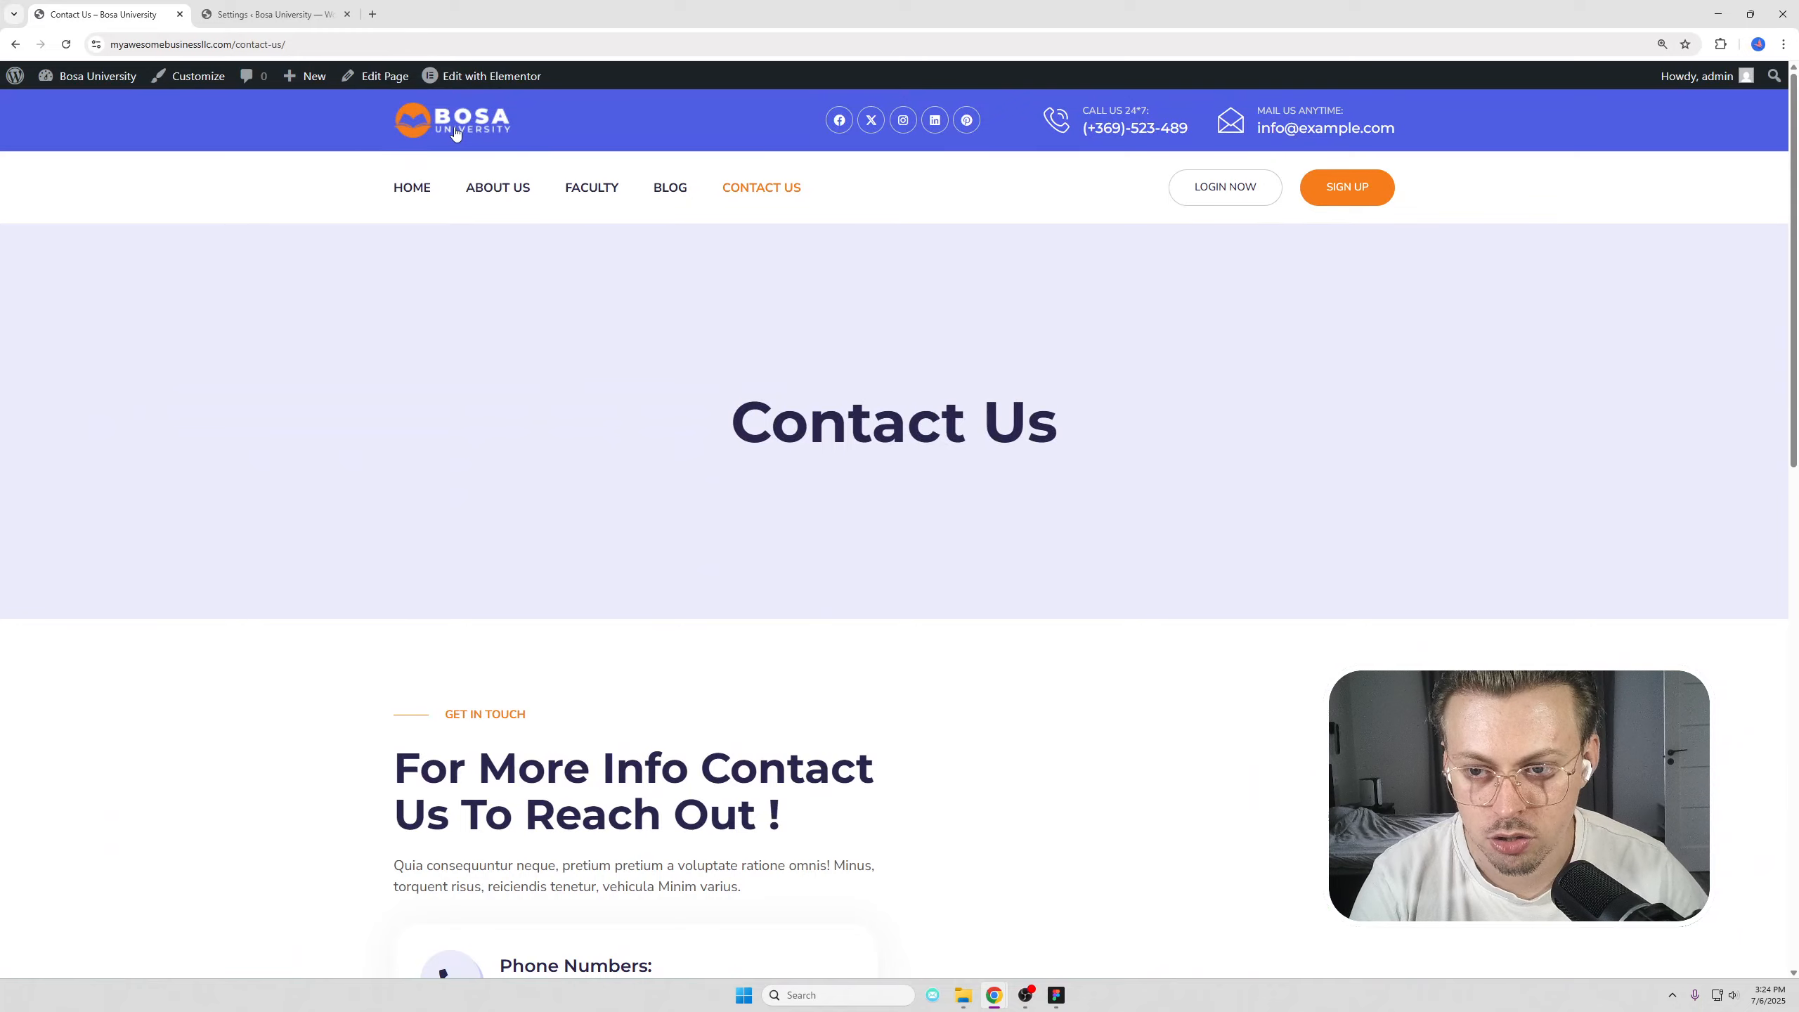
click(455, 135)
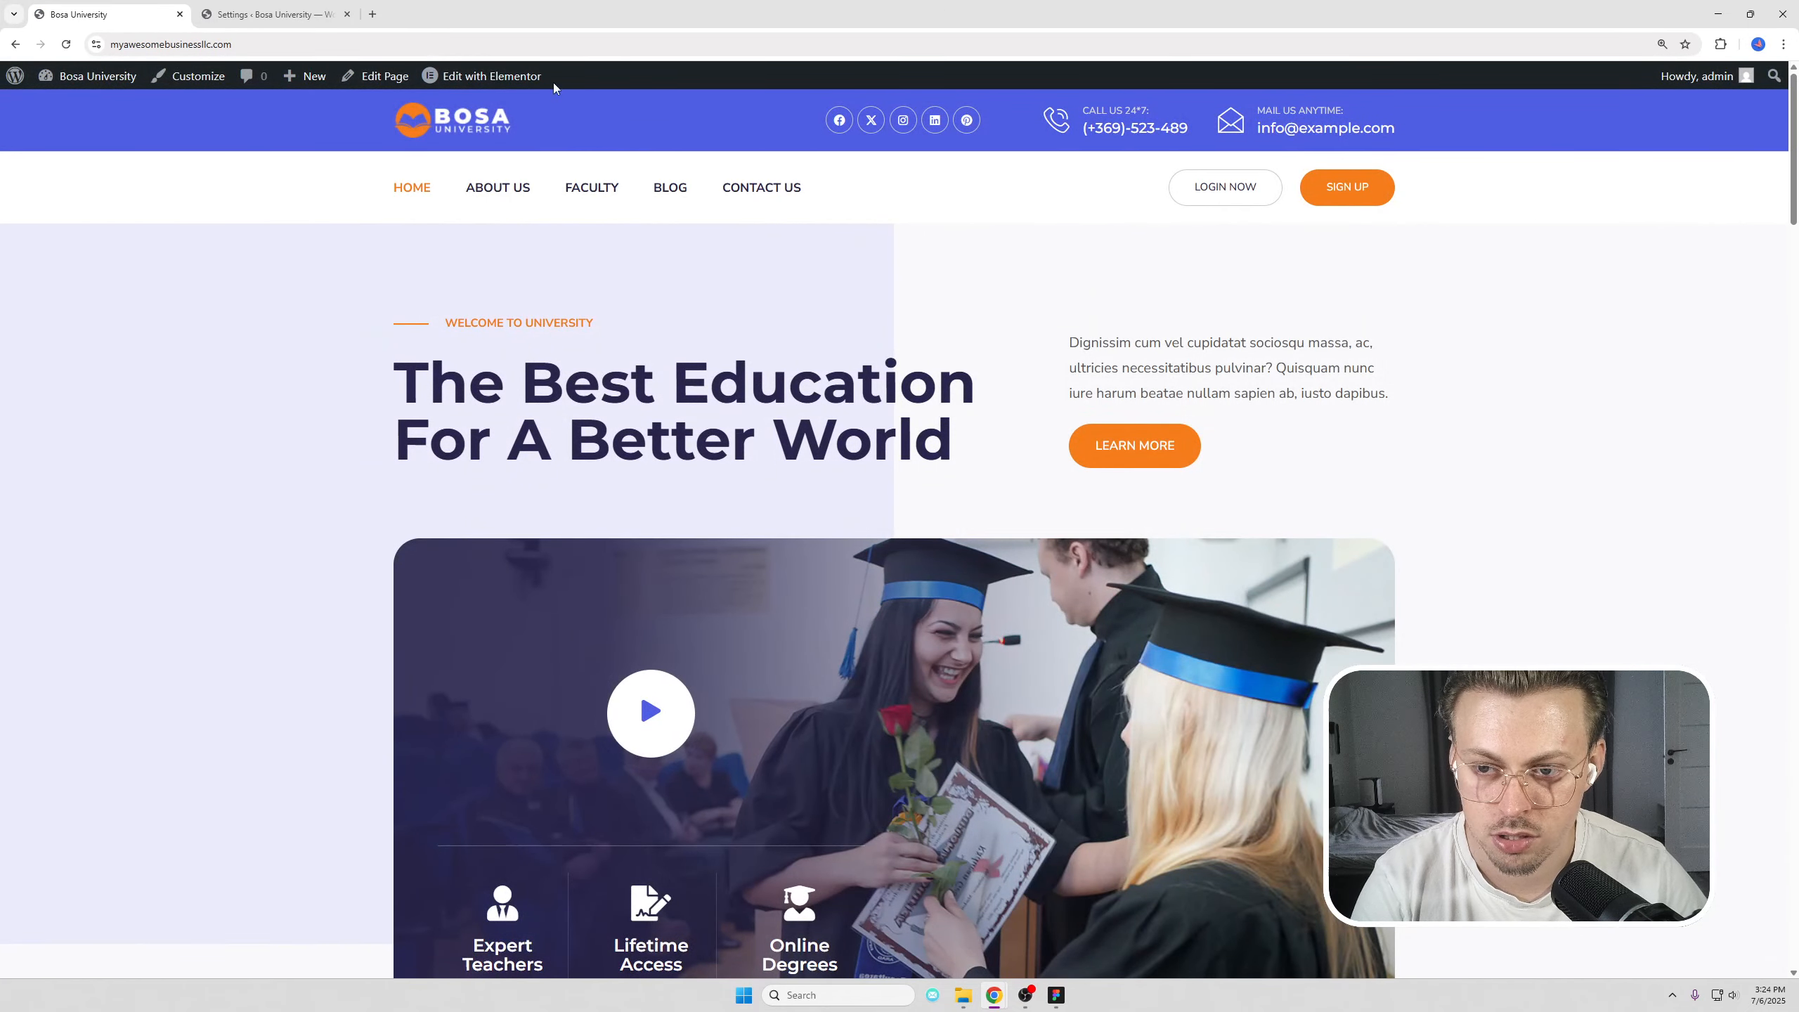
Step: Open the site's Customizer in a new browser tab in place of the Elementor settings and view the logo upload options under Site Identity
middle_click(187, 76)
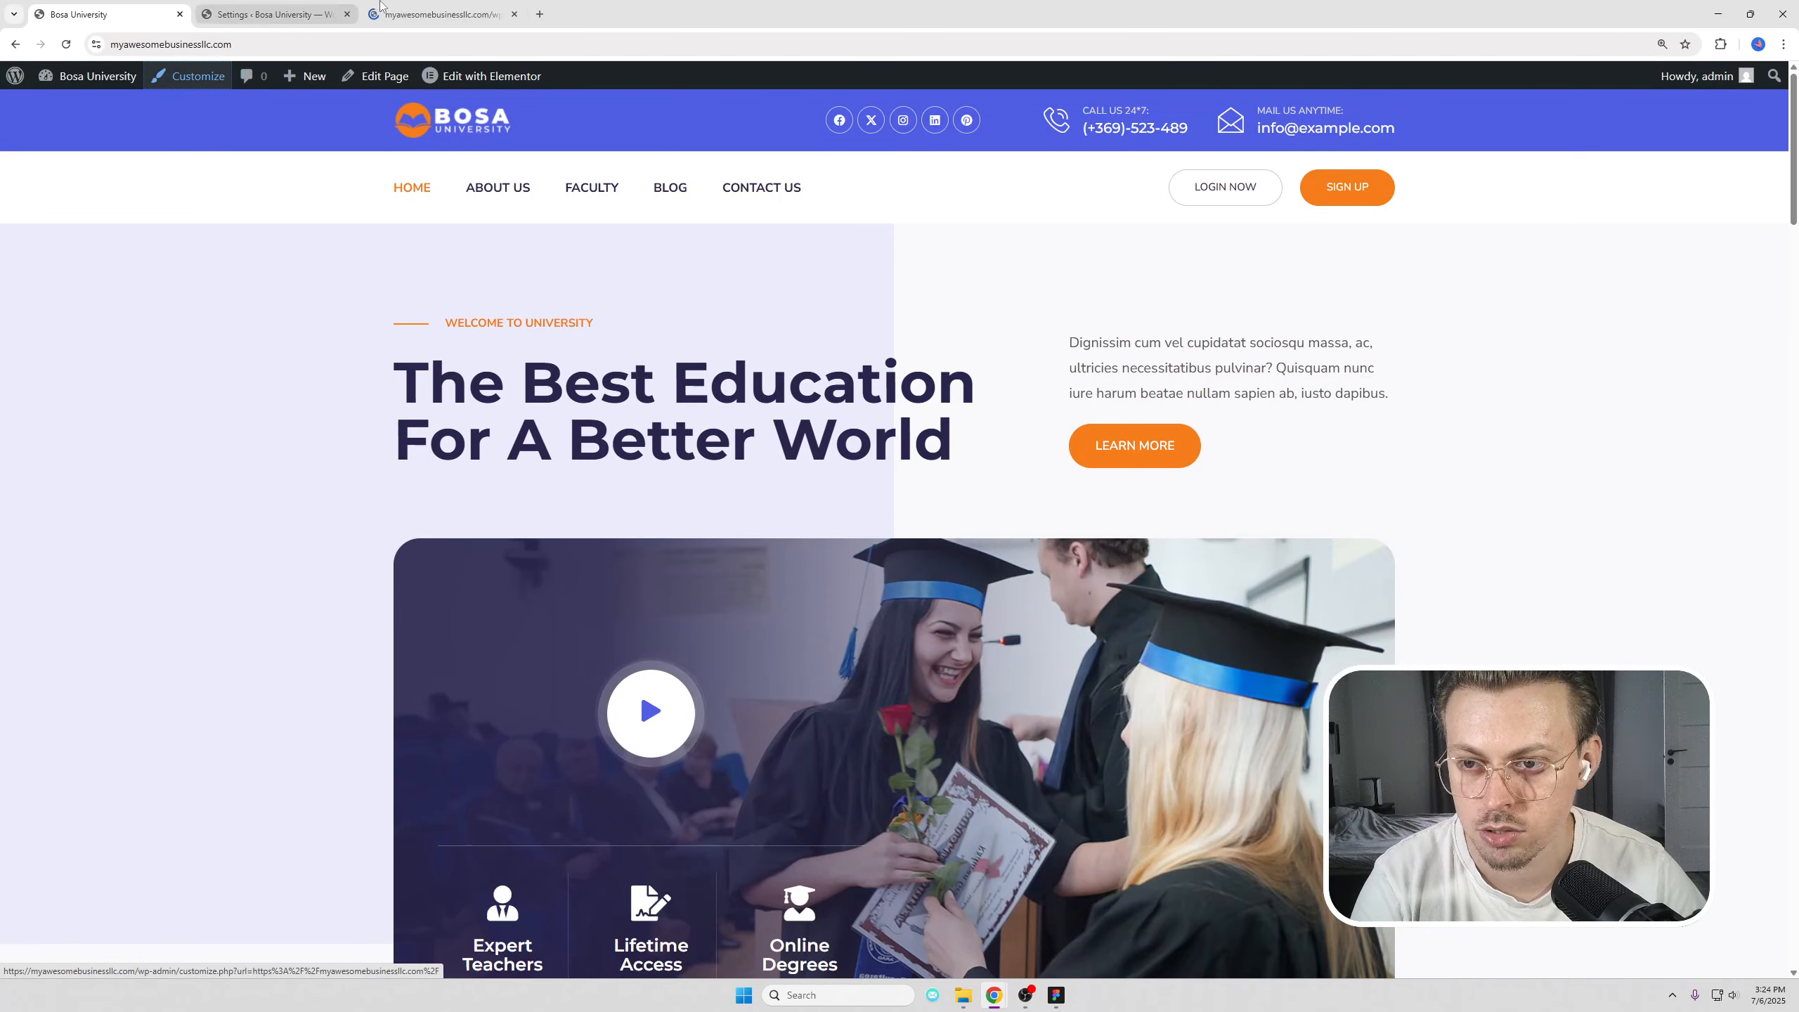
click(397, 14)
click(347, 14)
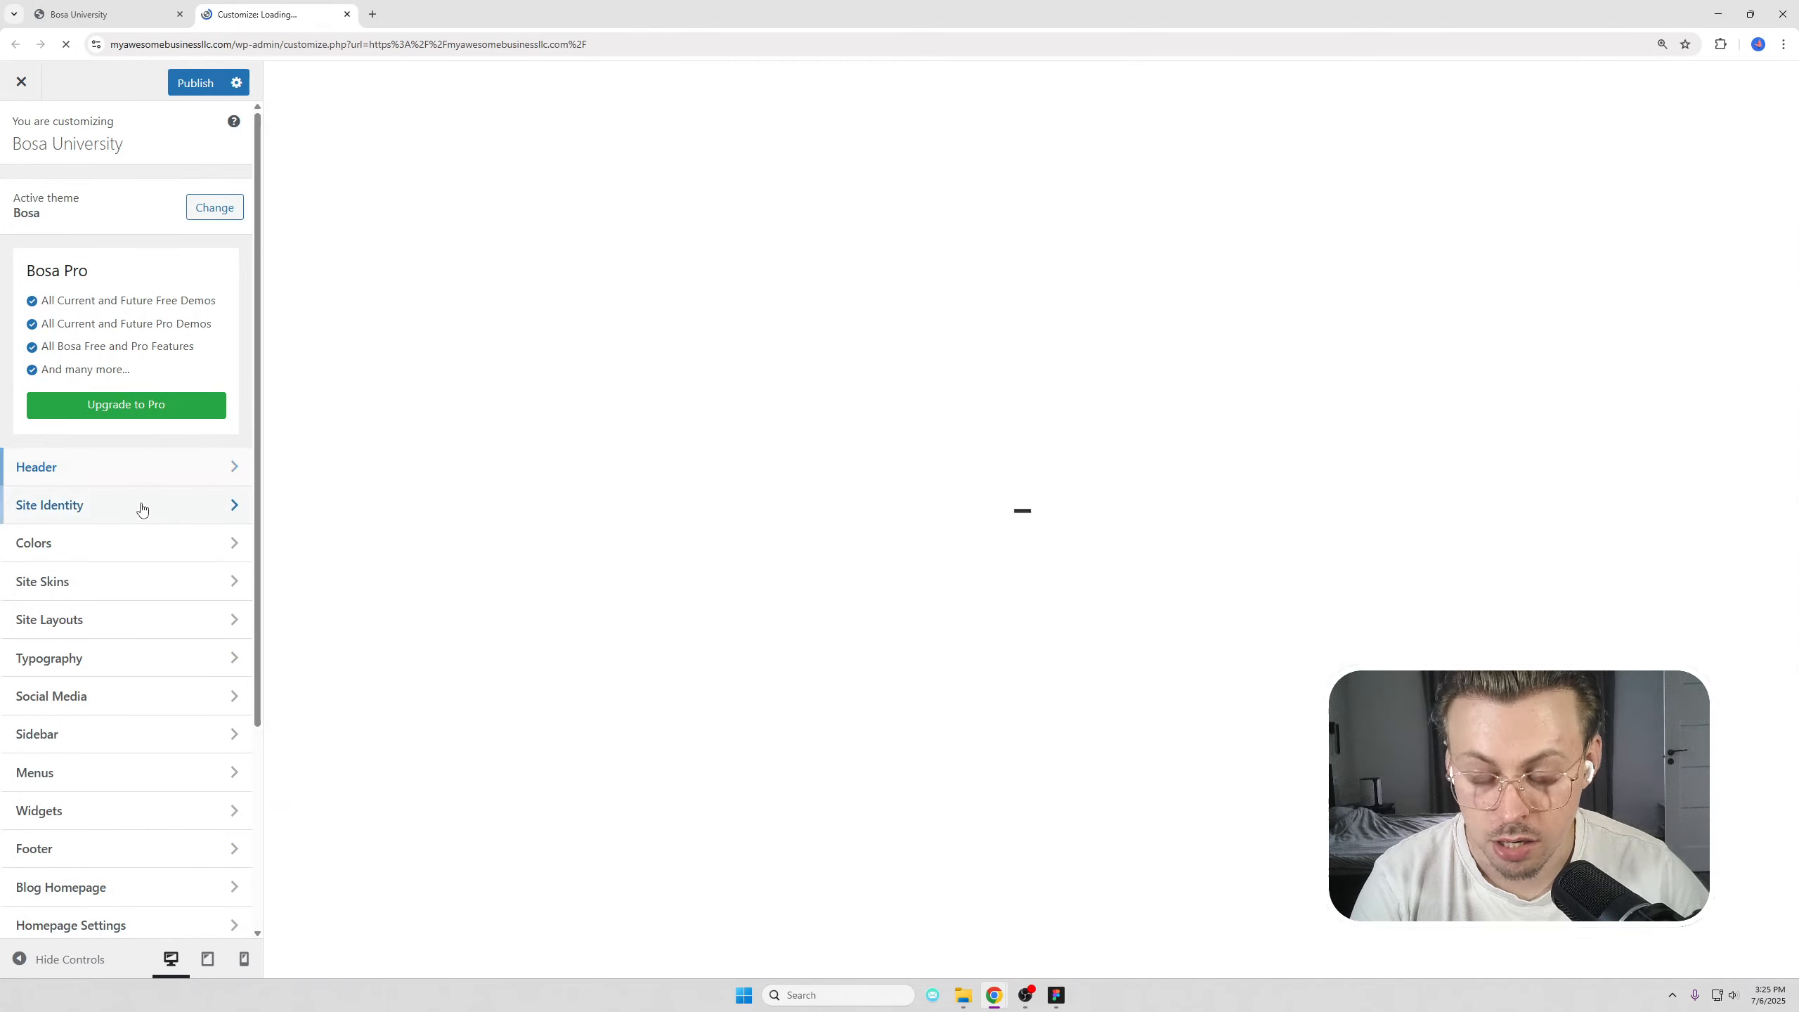
click(104, 506)
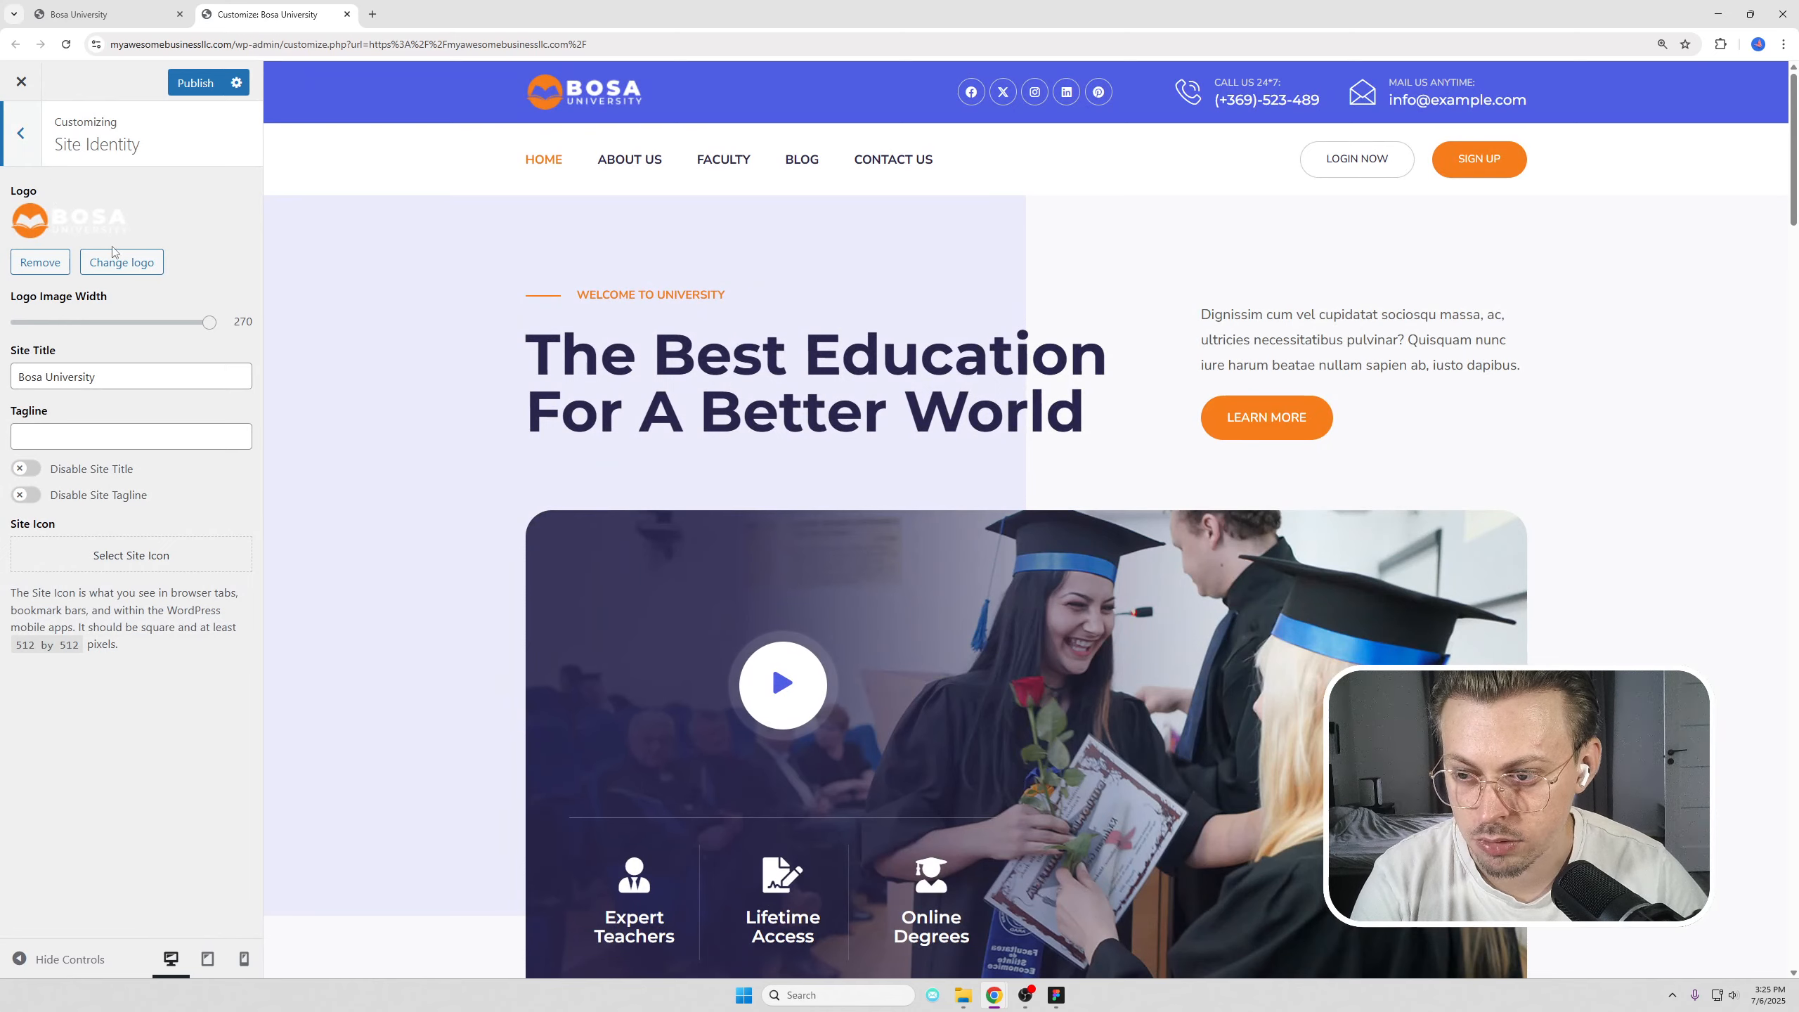
click(119, 262)
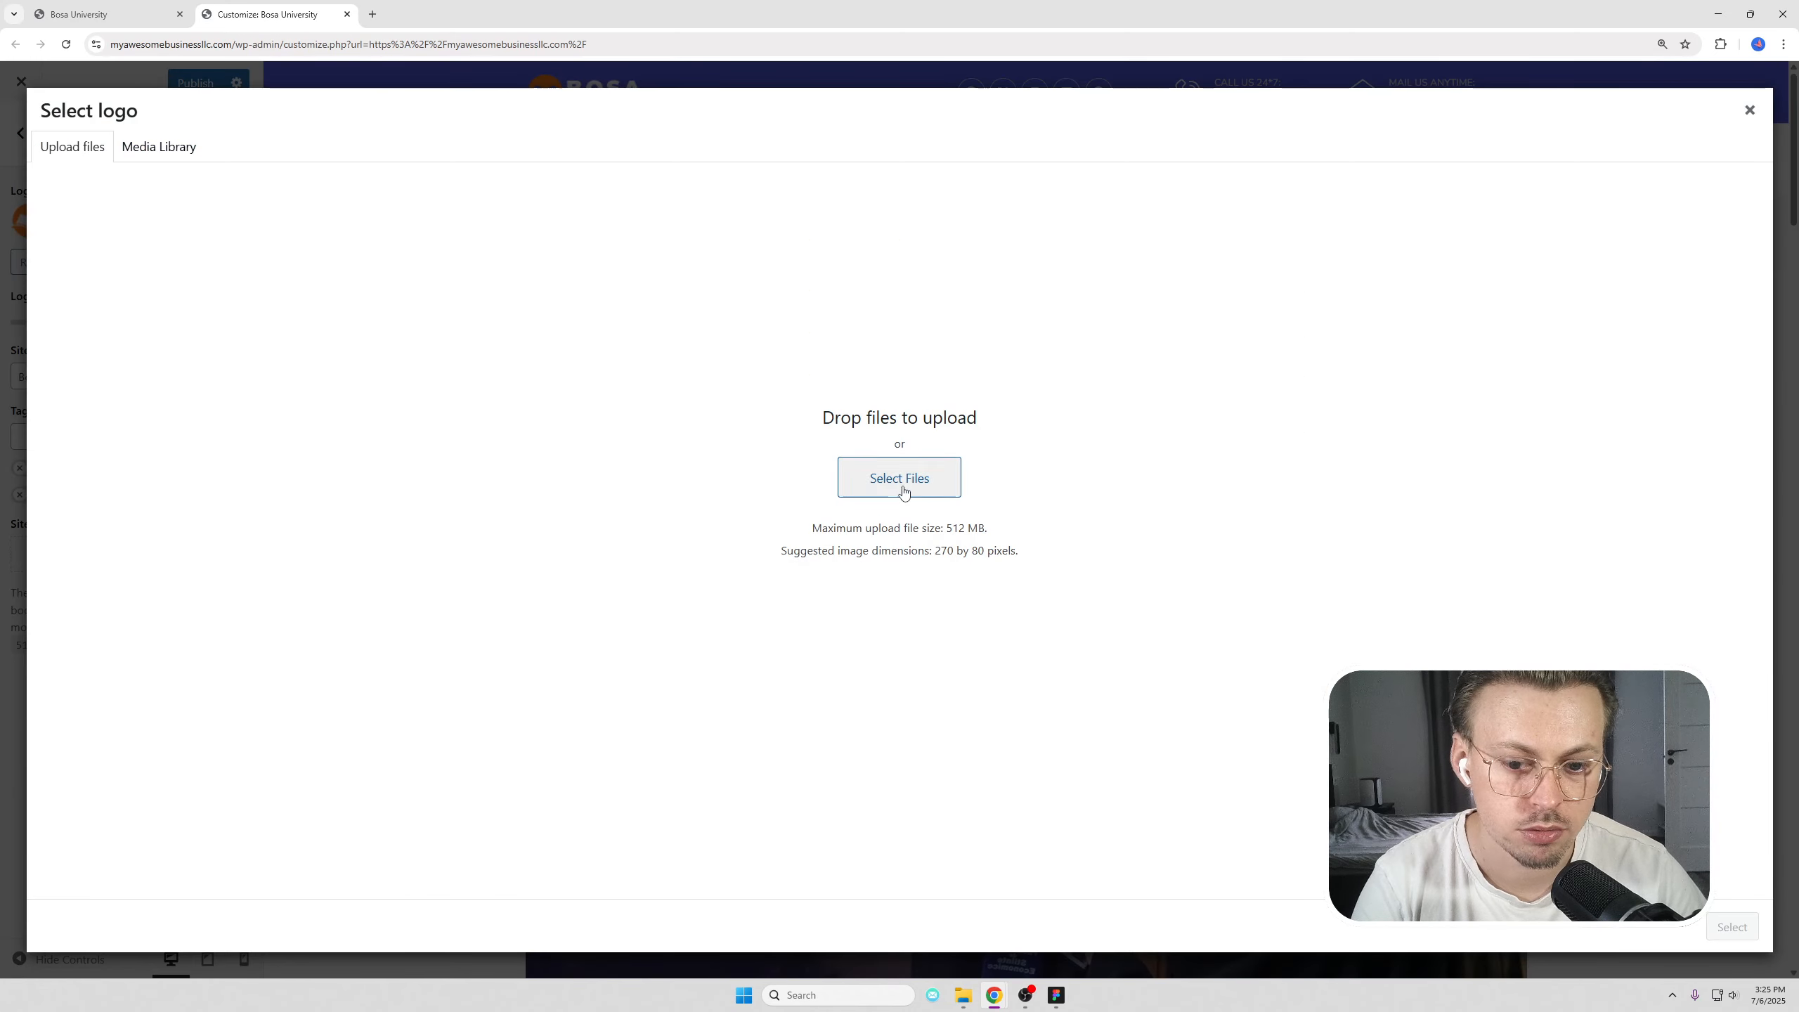
click(1749, 111)
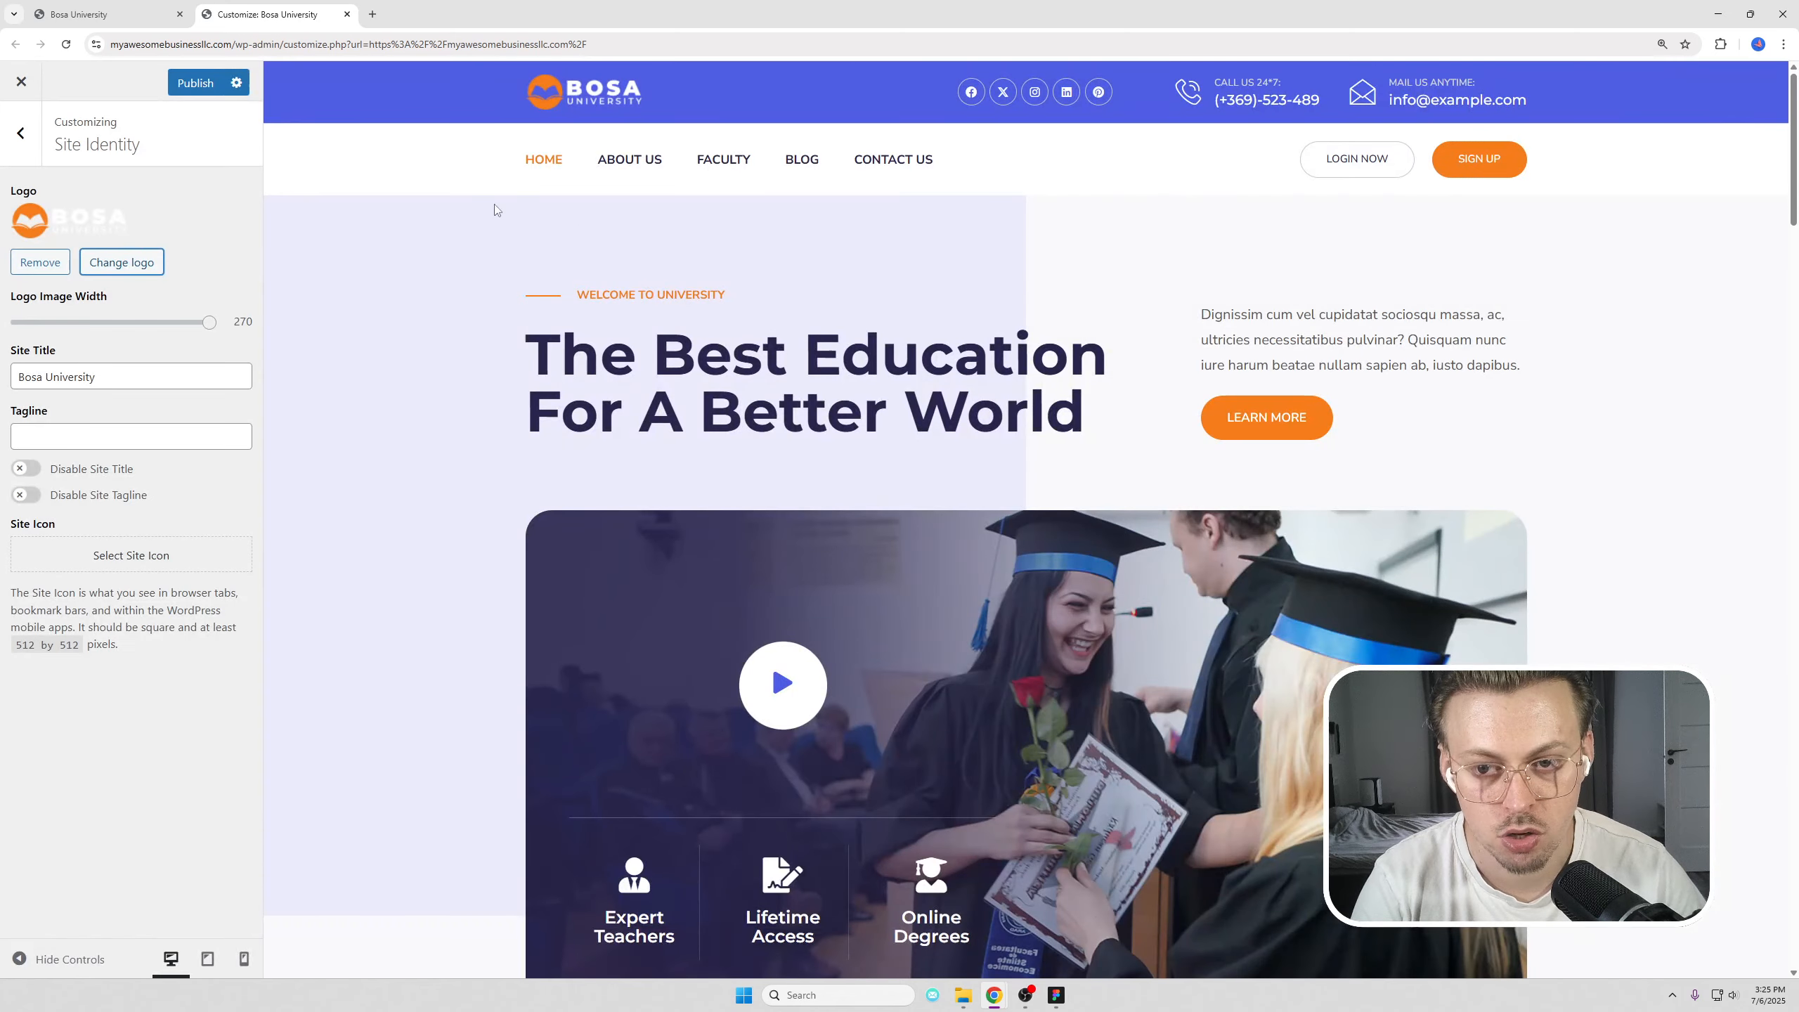
Step: Open canva.com in a new browser tab, browse the templates for "university logo", and close the tab
click(371, 14)
text(canva.com)
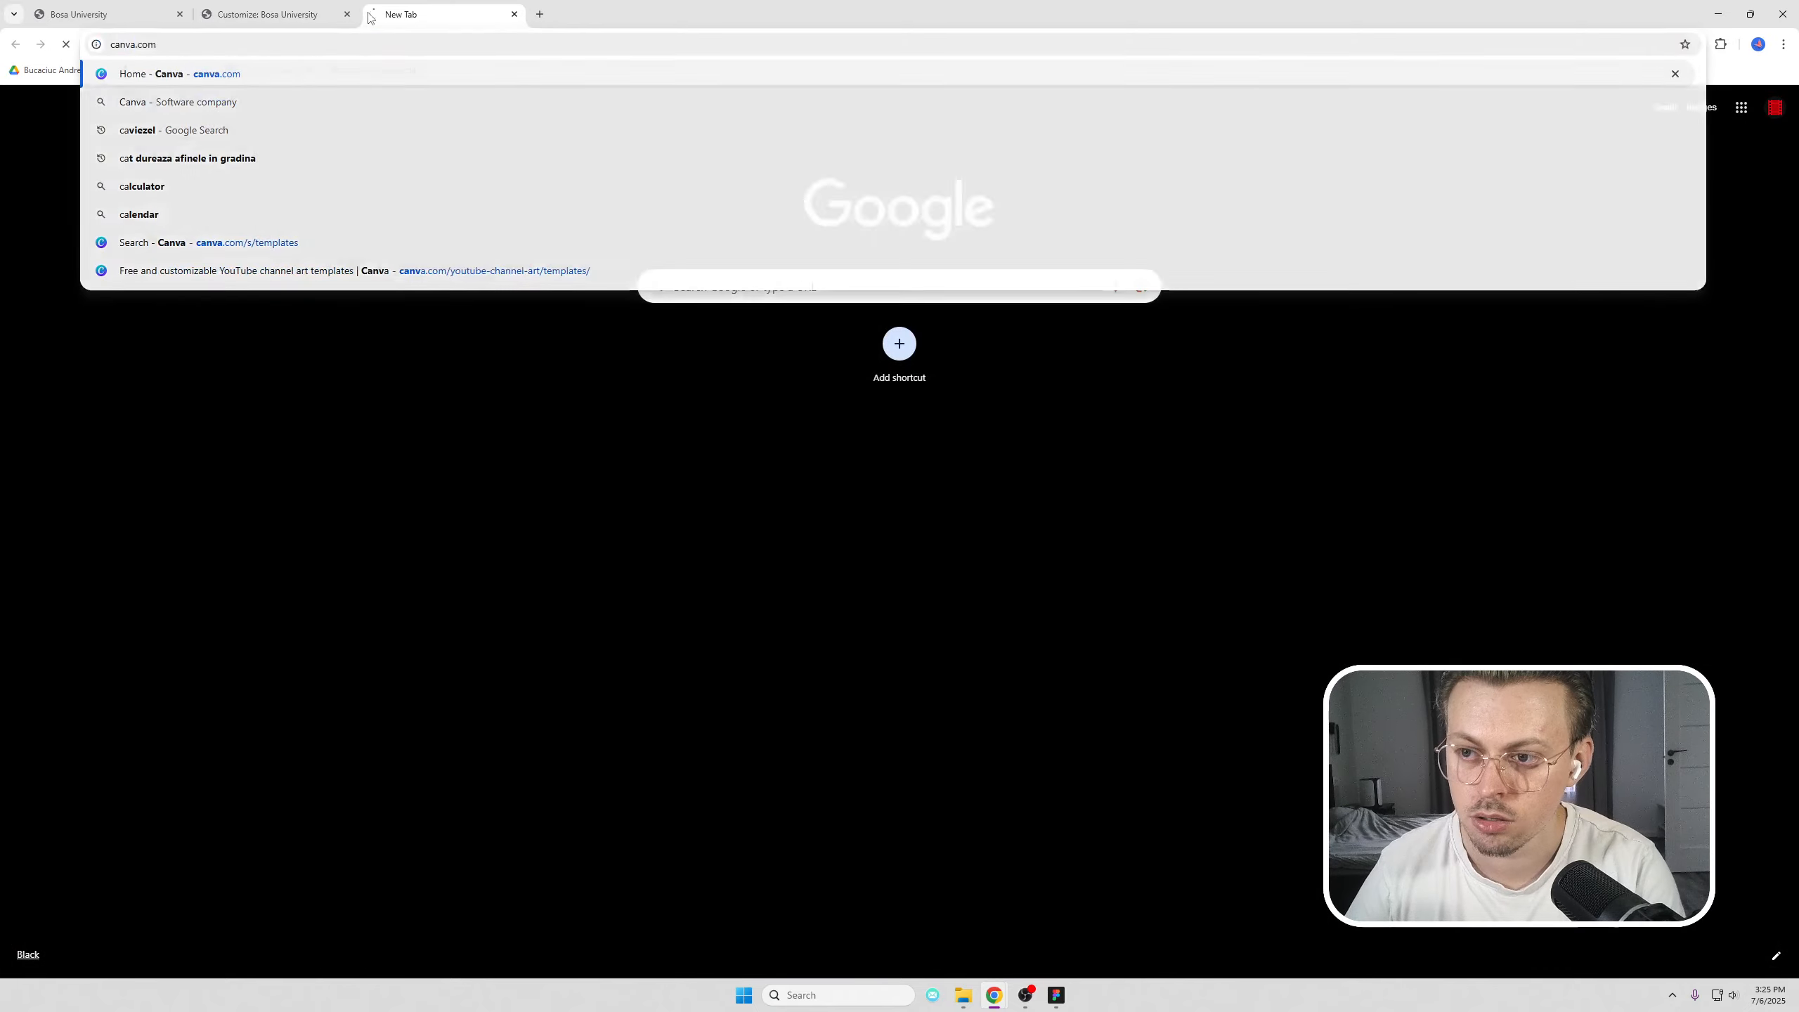
key(Return)
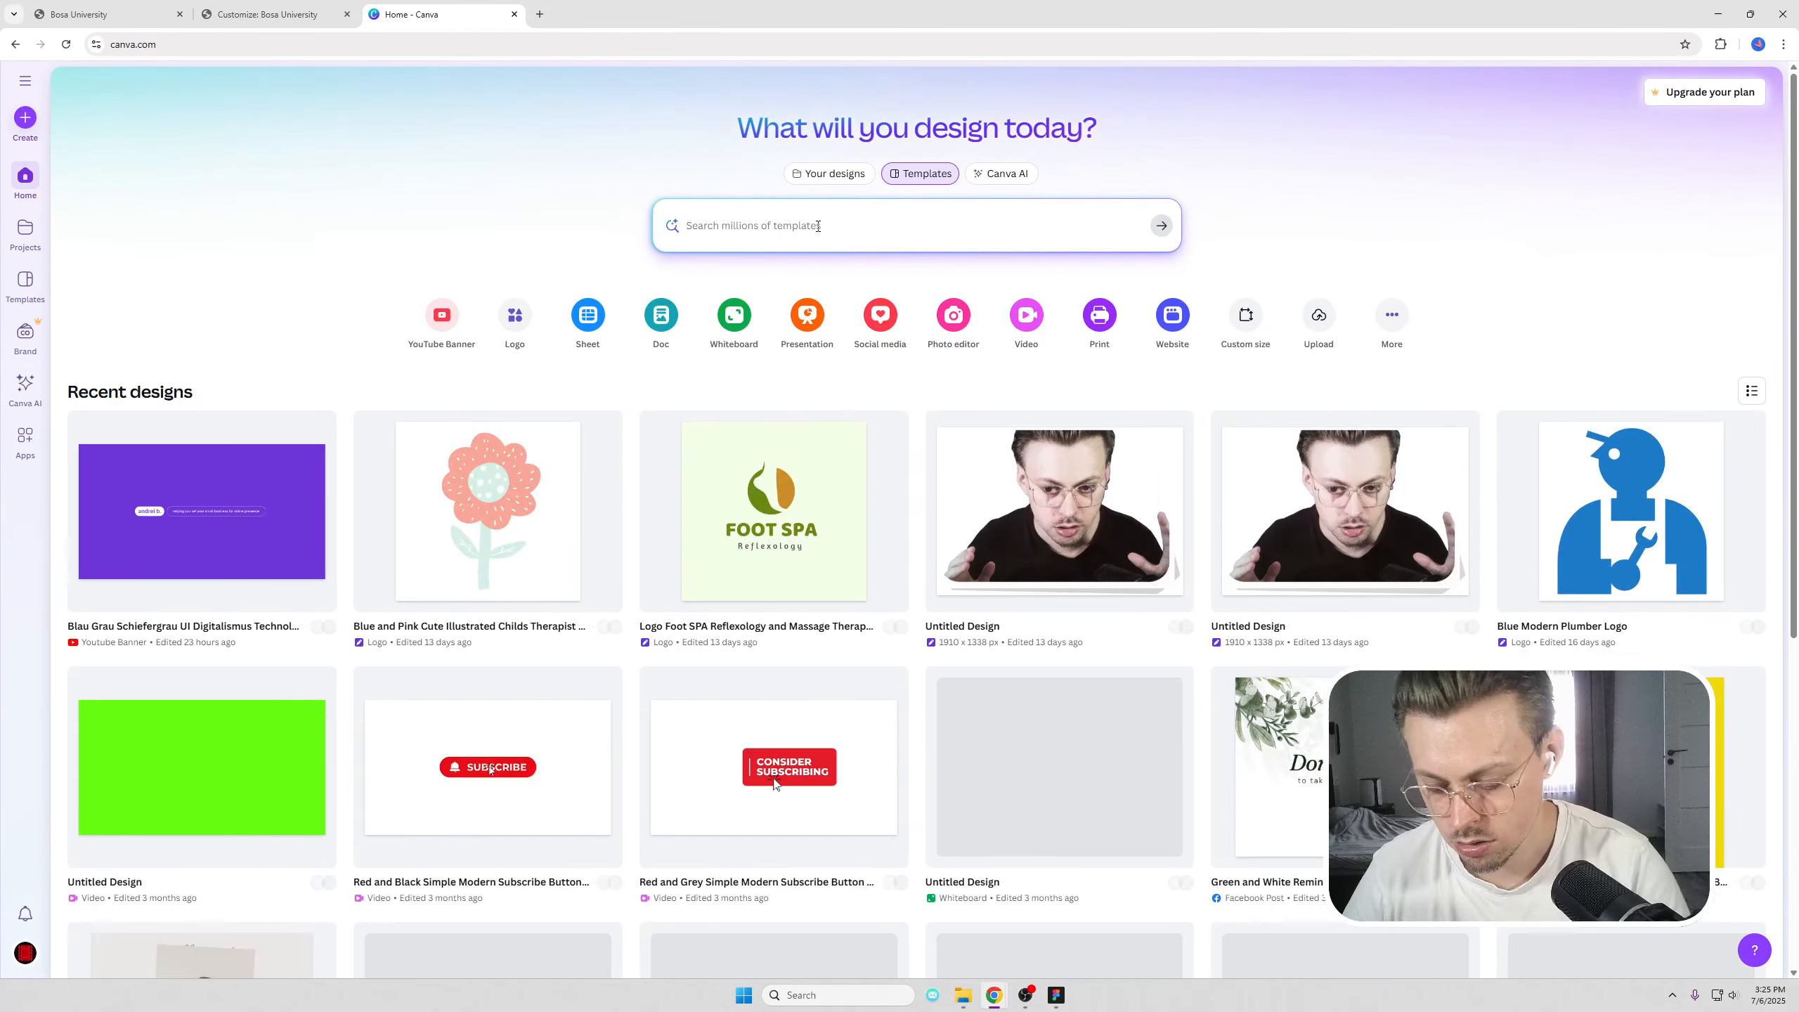
click(818, 225)
text(university logo)
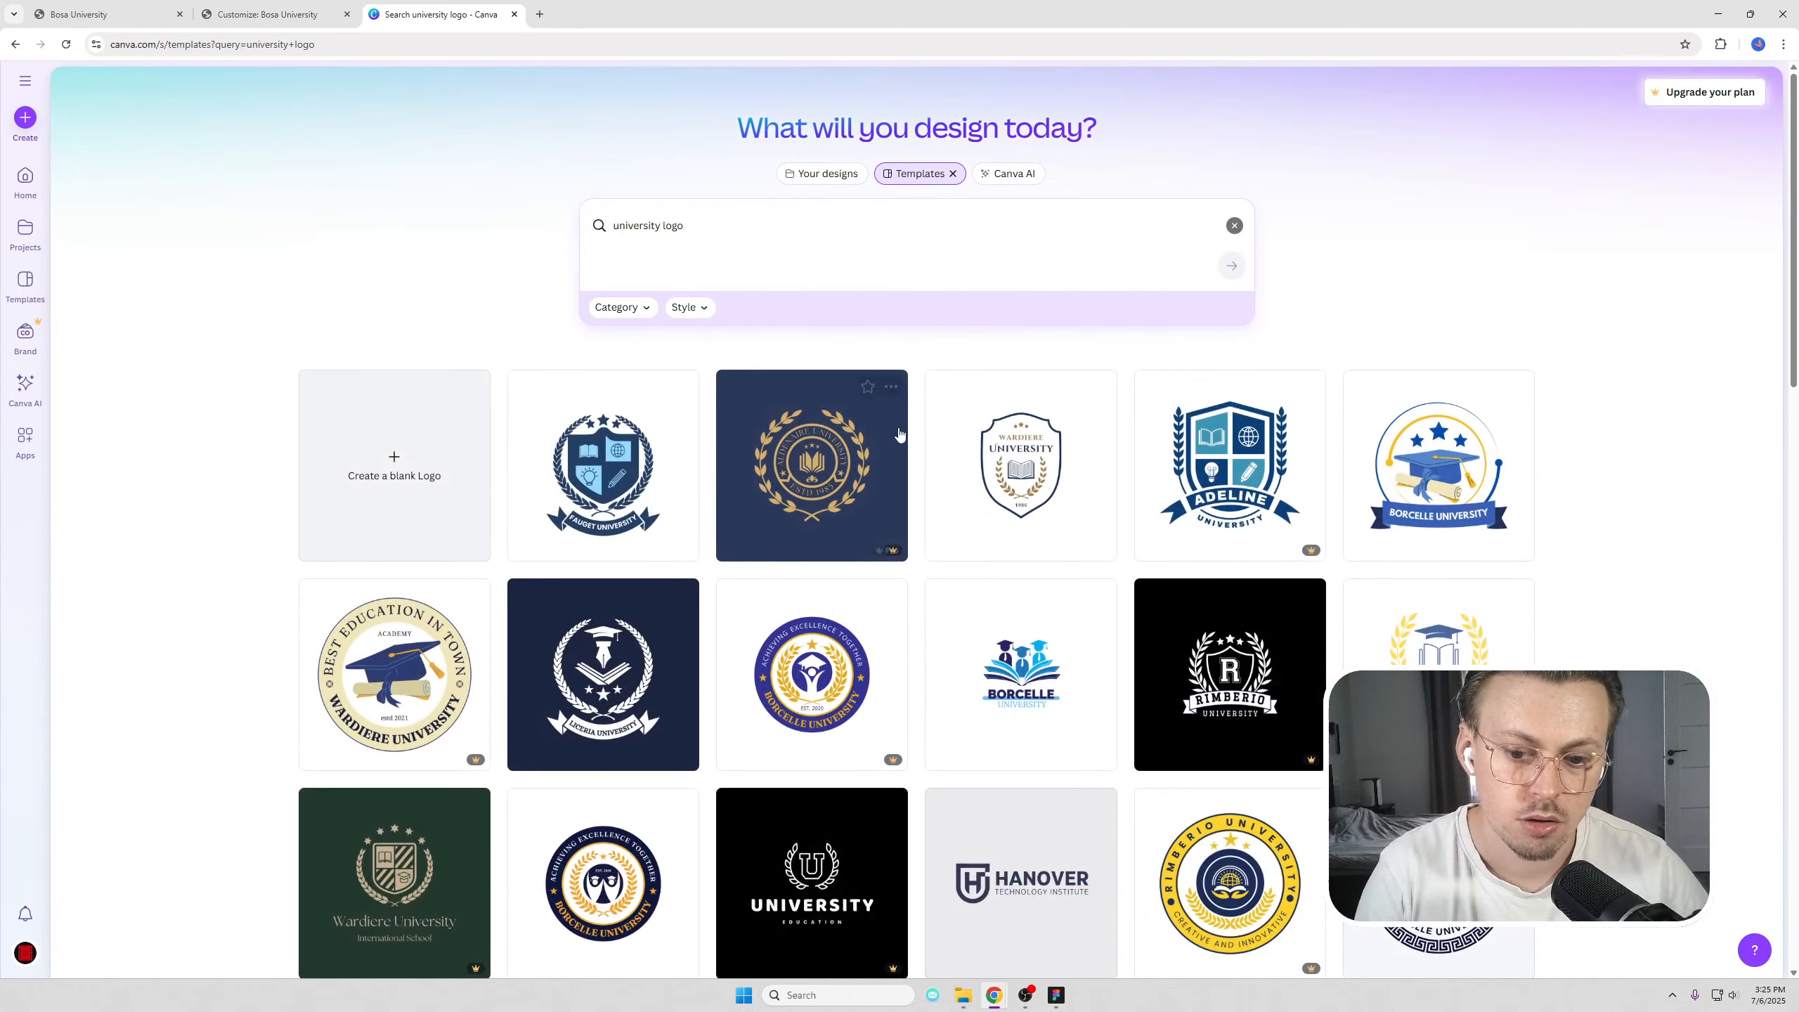
scroll(837, 412, down, 4)
scroll(837, 412, down, 4)
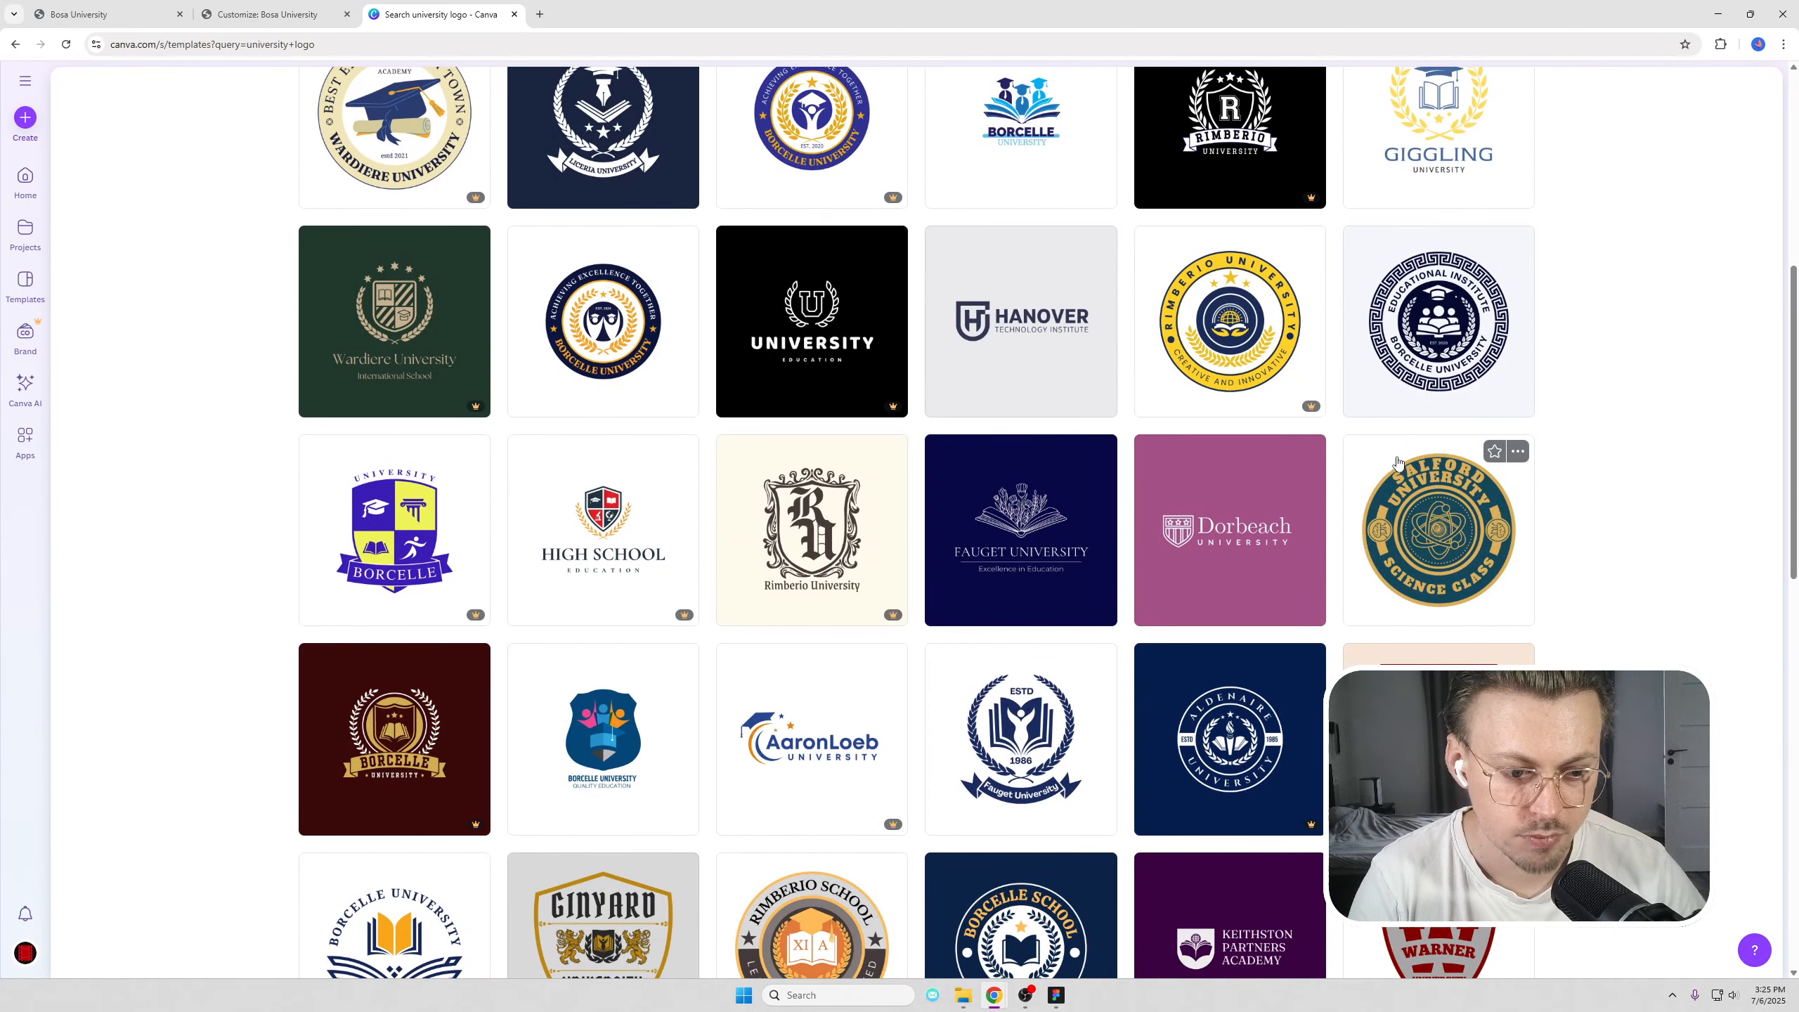
scroll(708, 433, down, 3)
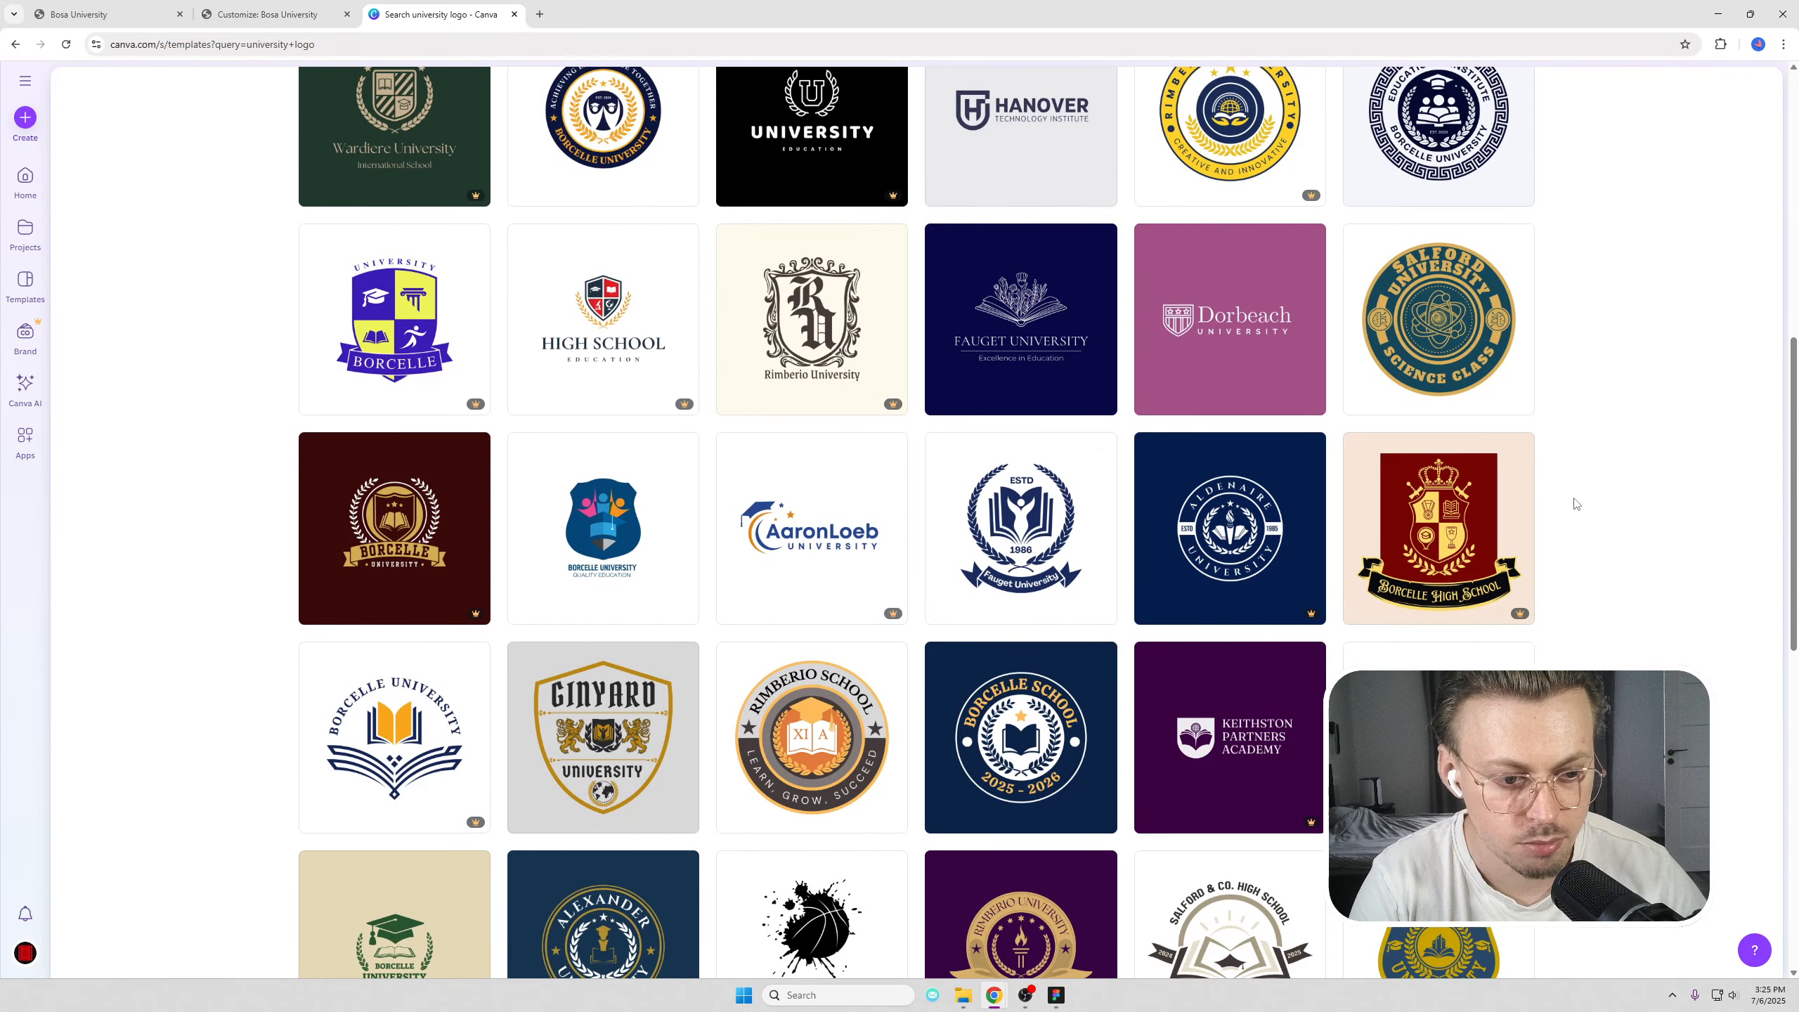
scroll(820, 423, down, 8)
click(514, 14)
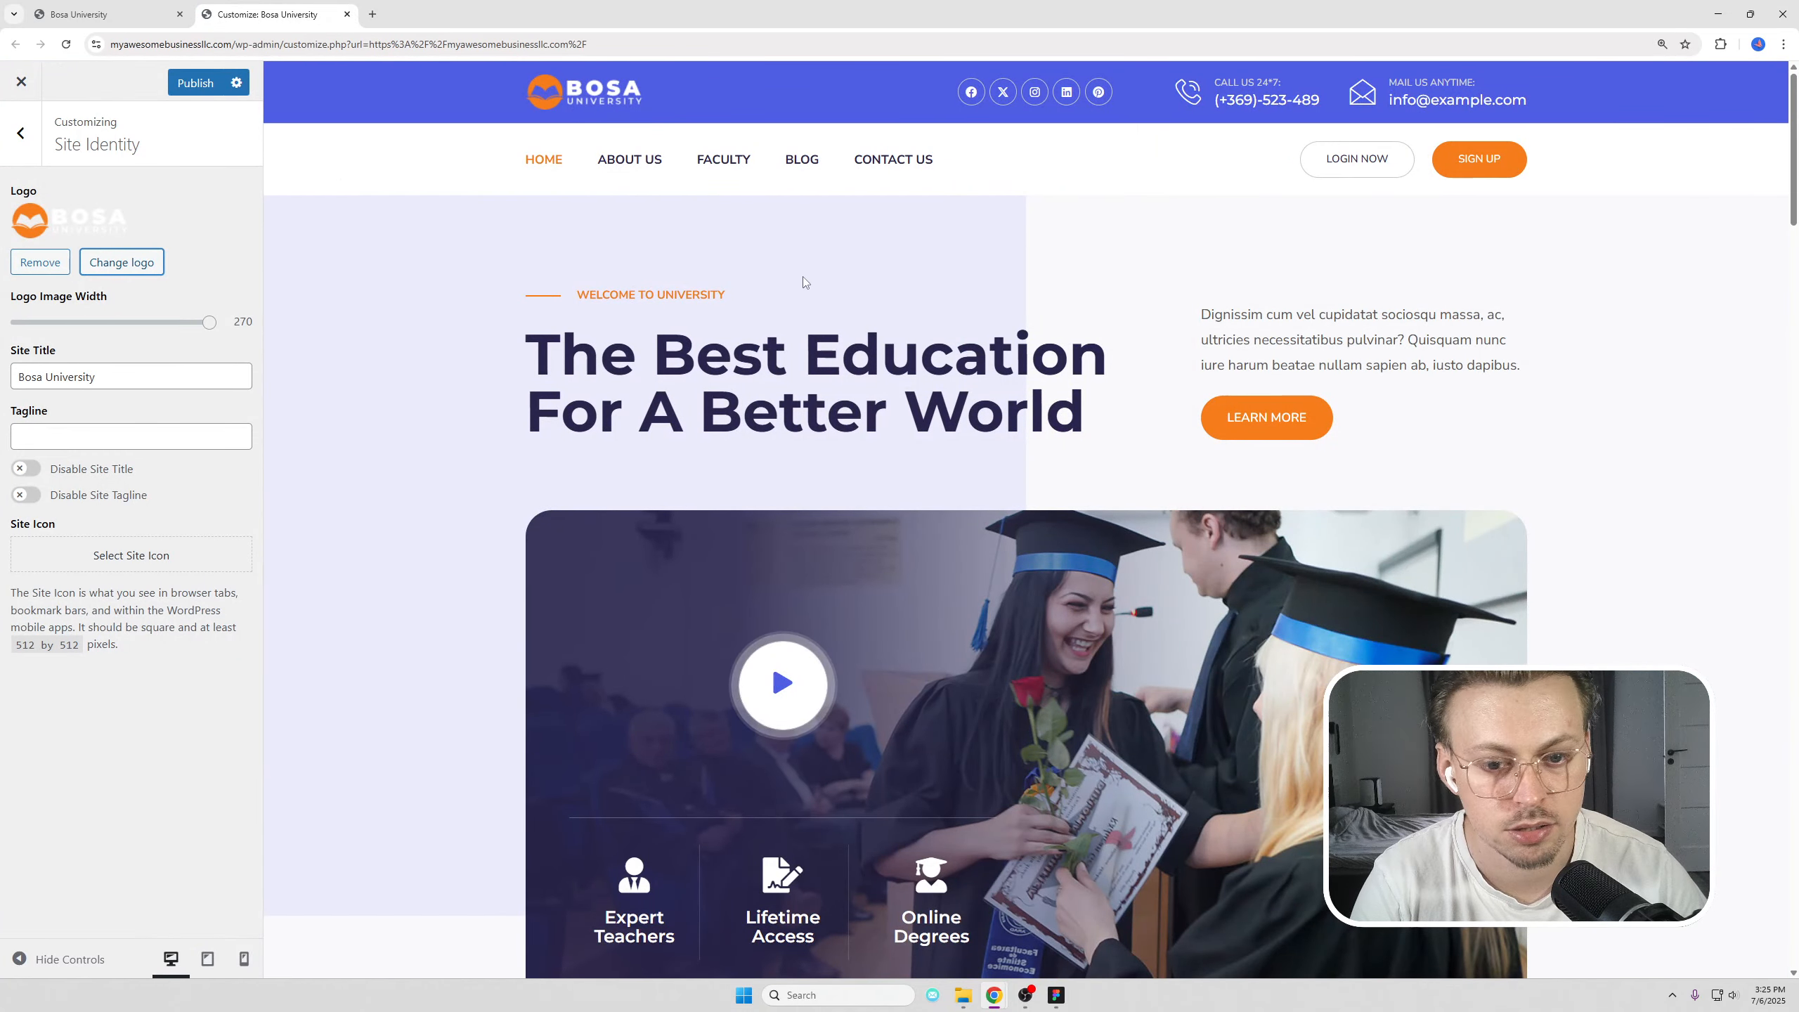
Step: Leave the Customizer for the site's home page, open the Header template in Elementor and dismiss the notification
click(21, 133)
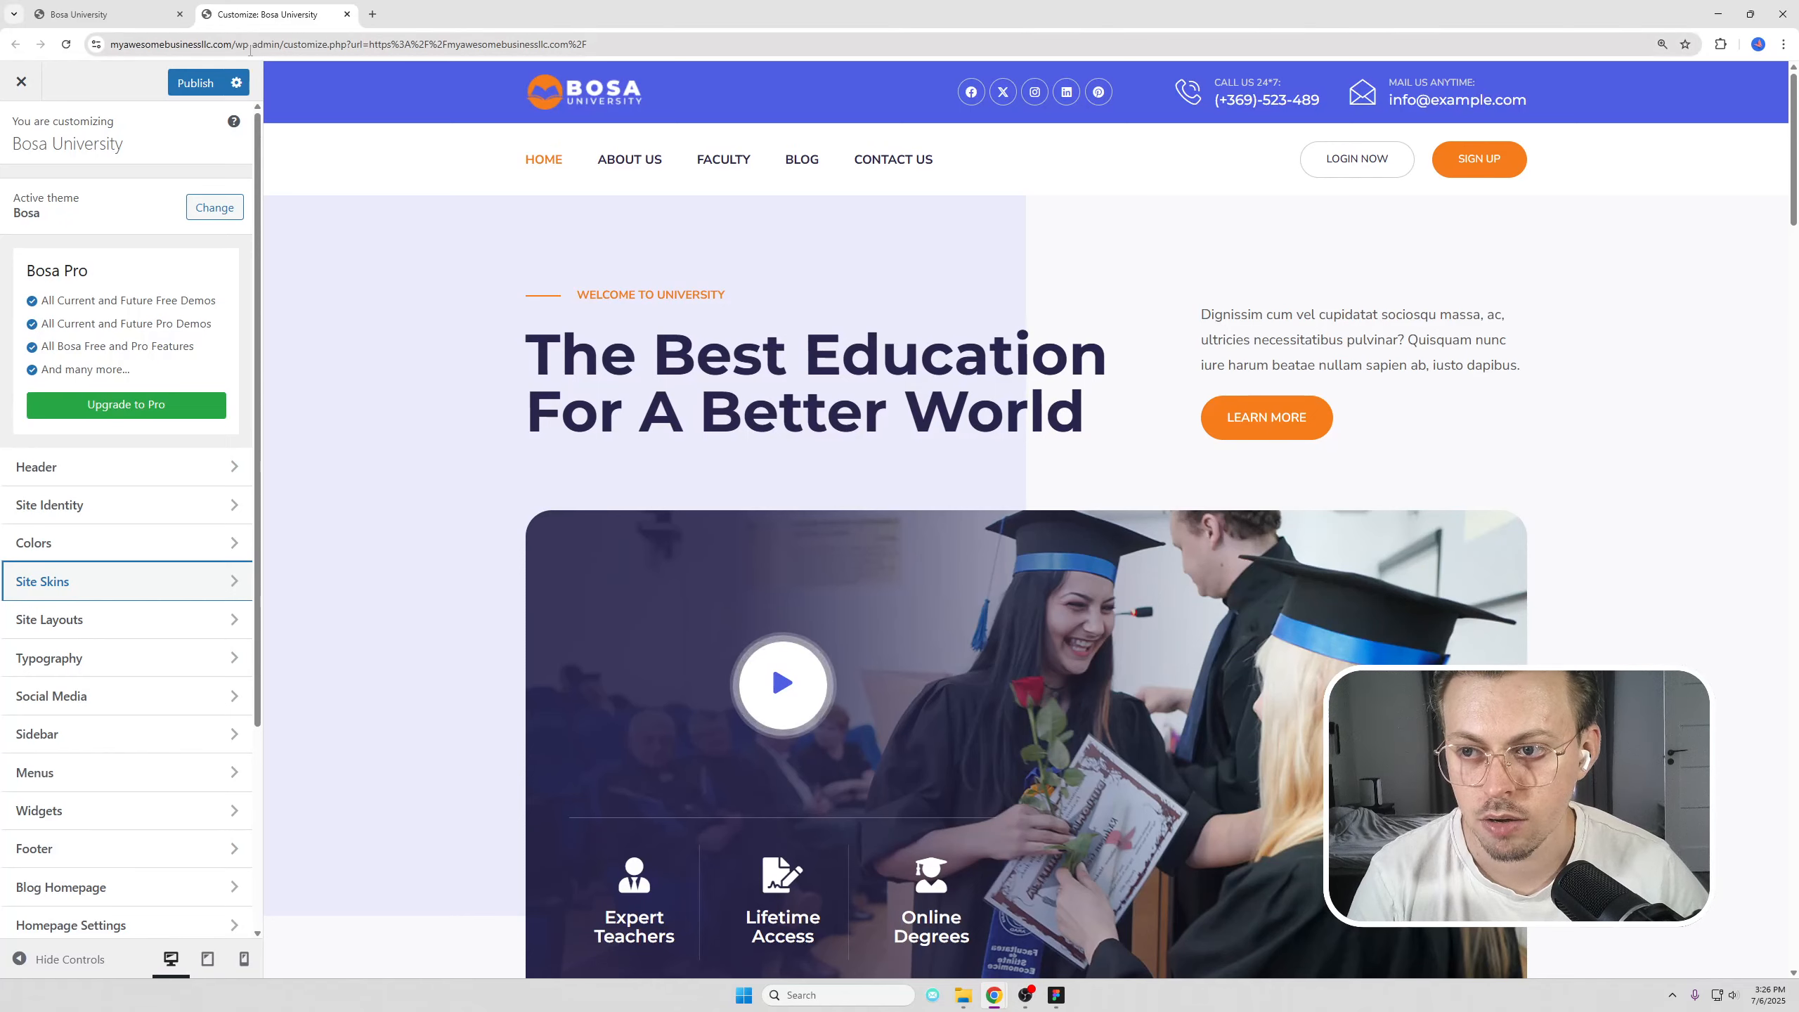
drag(236, 44, 764, 77)
key(BackSpace)
key(Return)
click(960, 134)
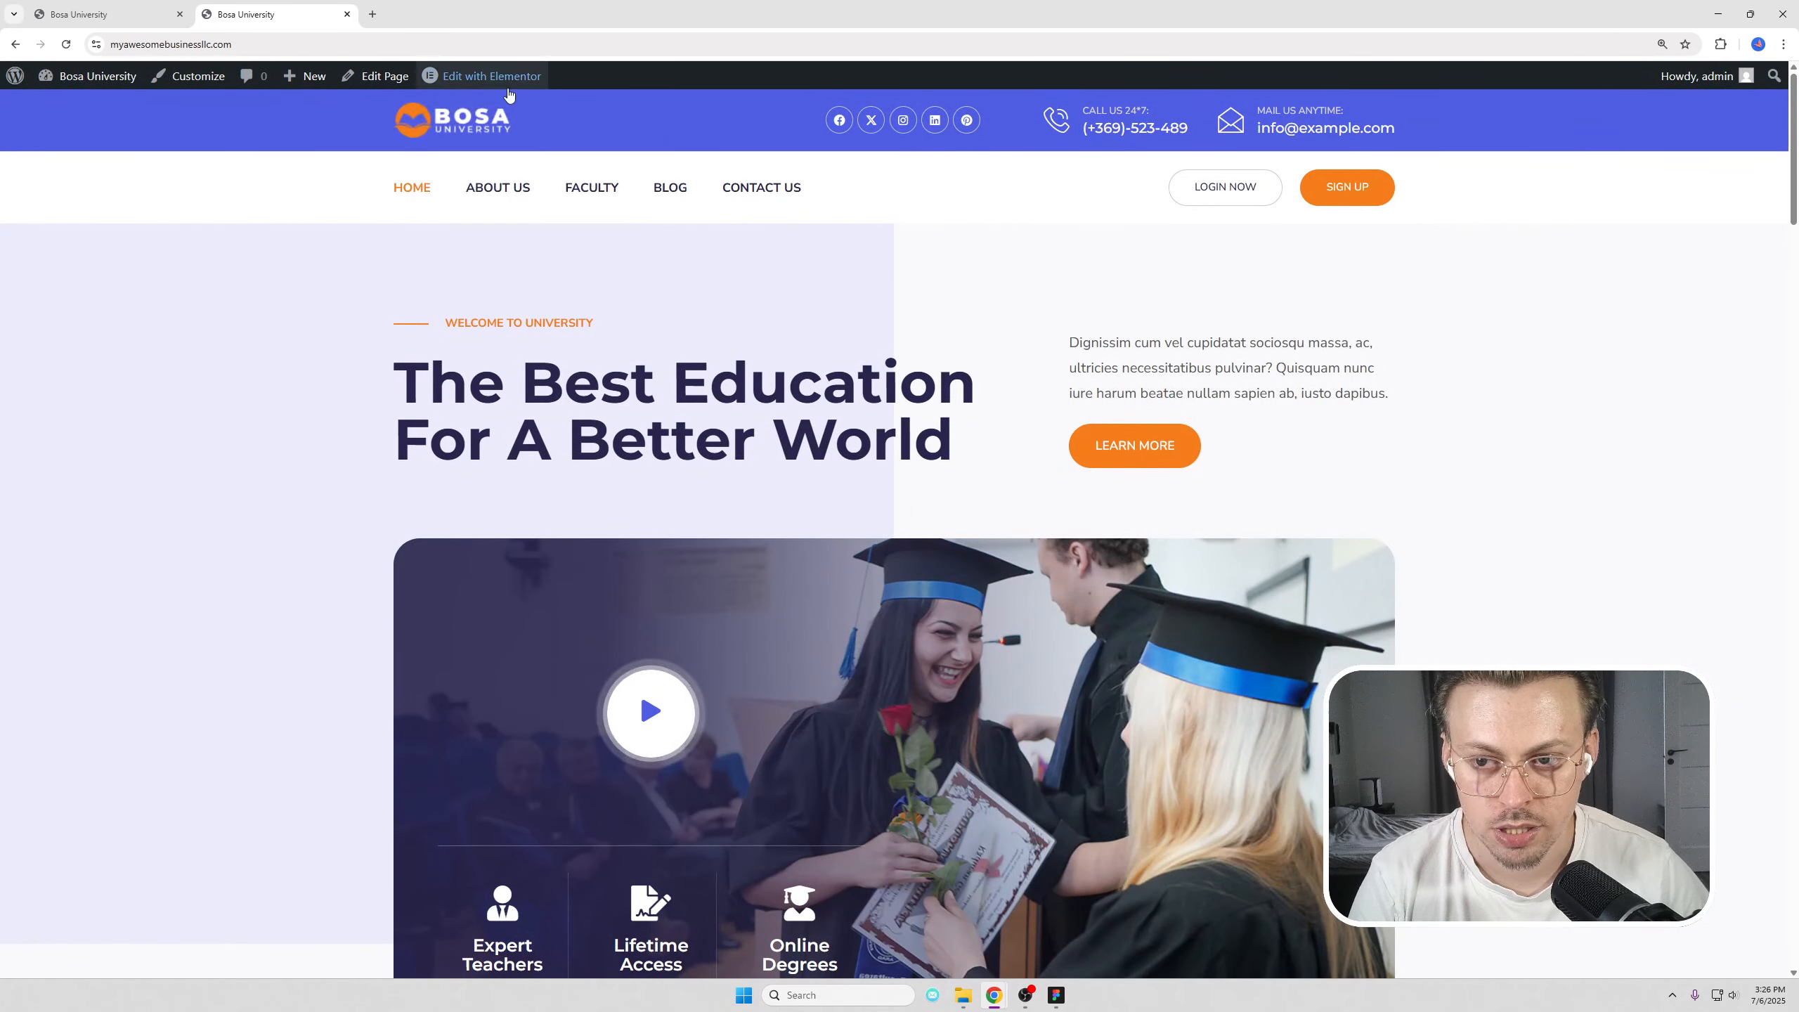
mouse_move(493, 82)
click(444, 111)
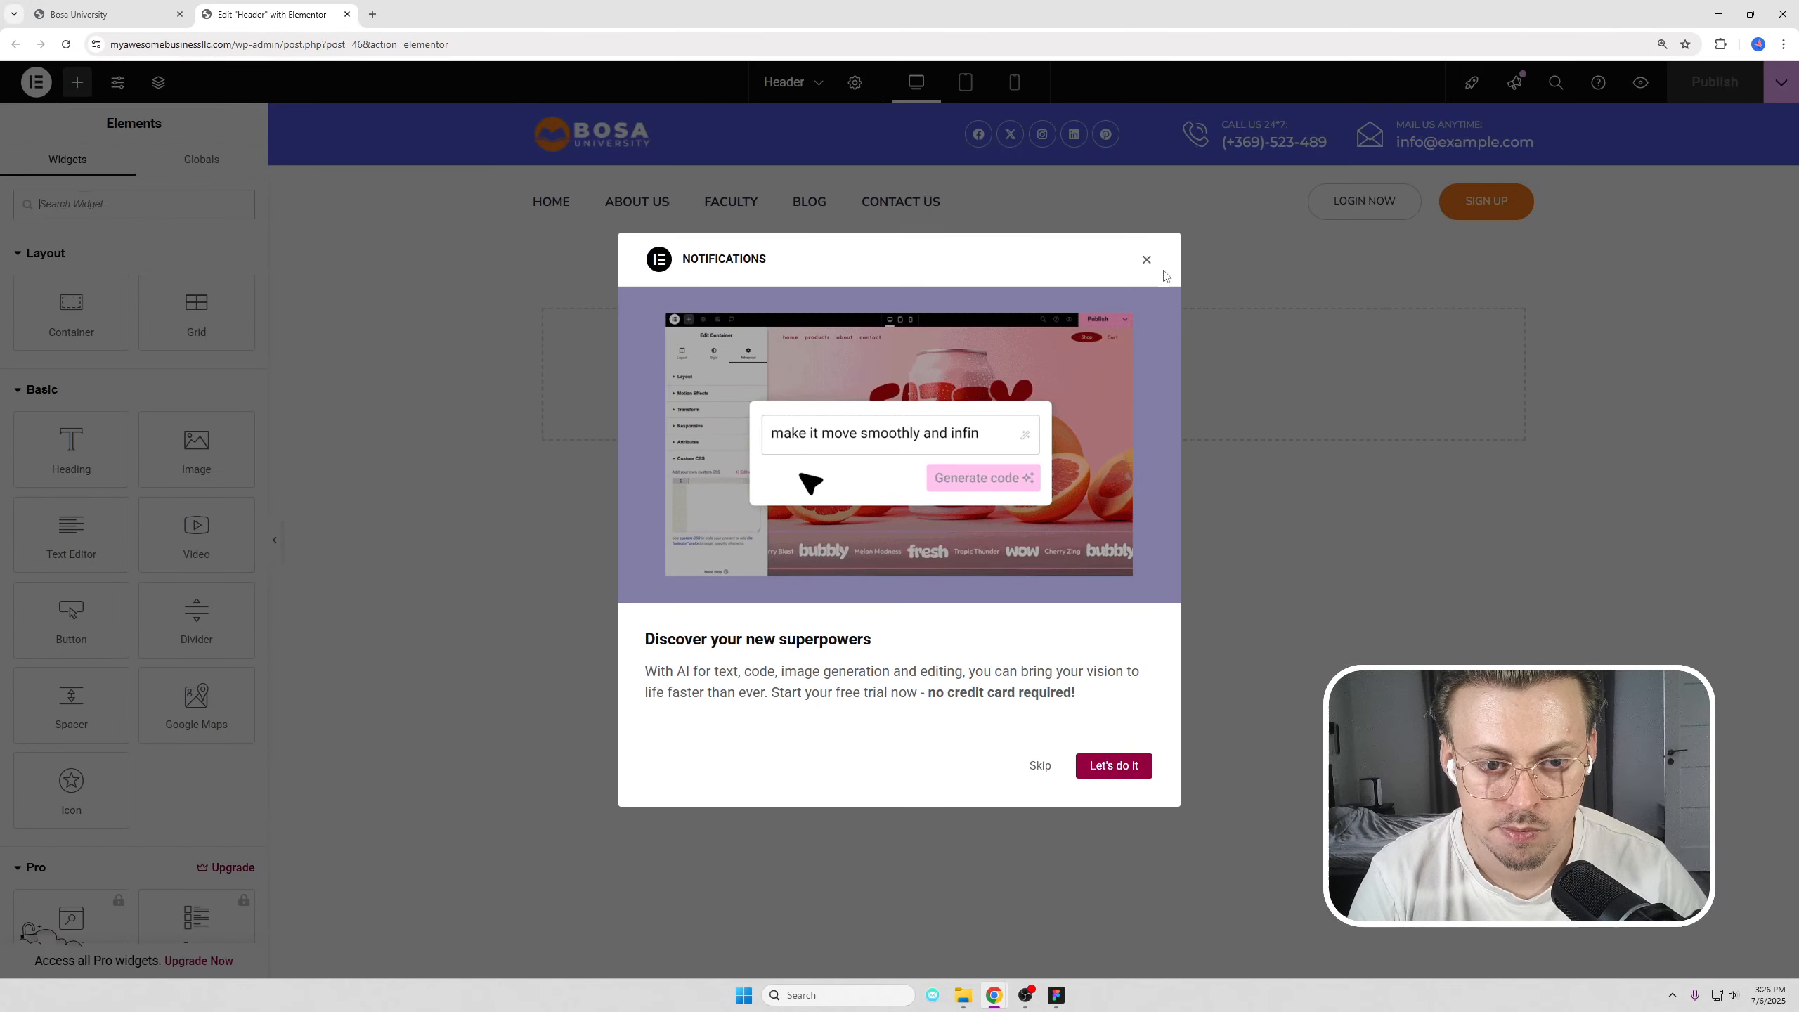
click(1146, 262)
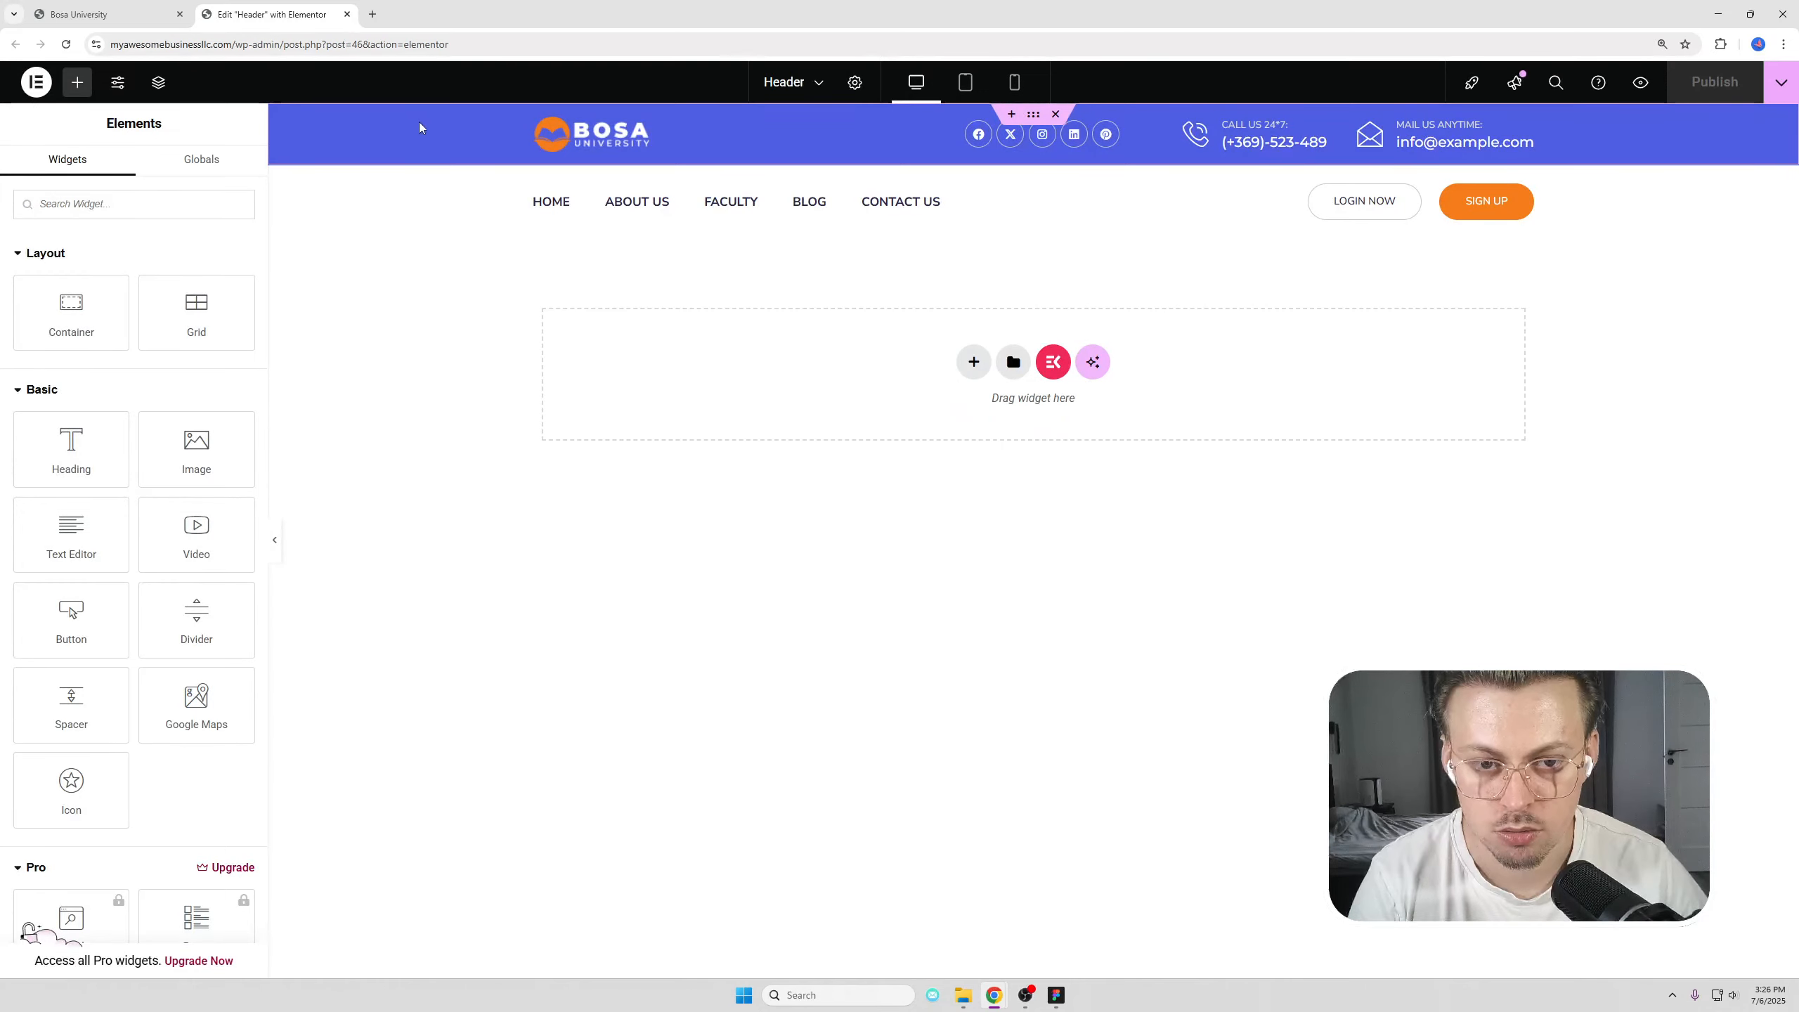
Step: Change the top header bar container's background colour to a more vivid blue, undoing the accidental switch to a transparent background
right_click(439, 132)
click(476, 154)
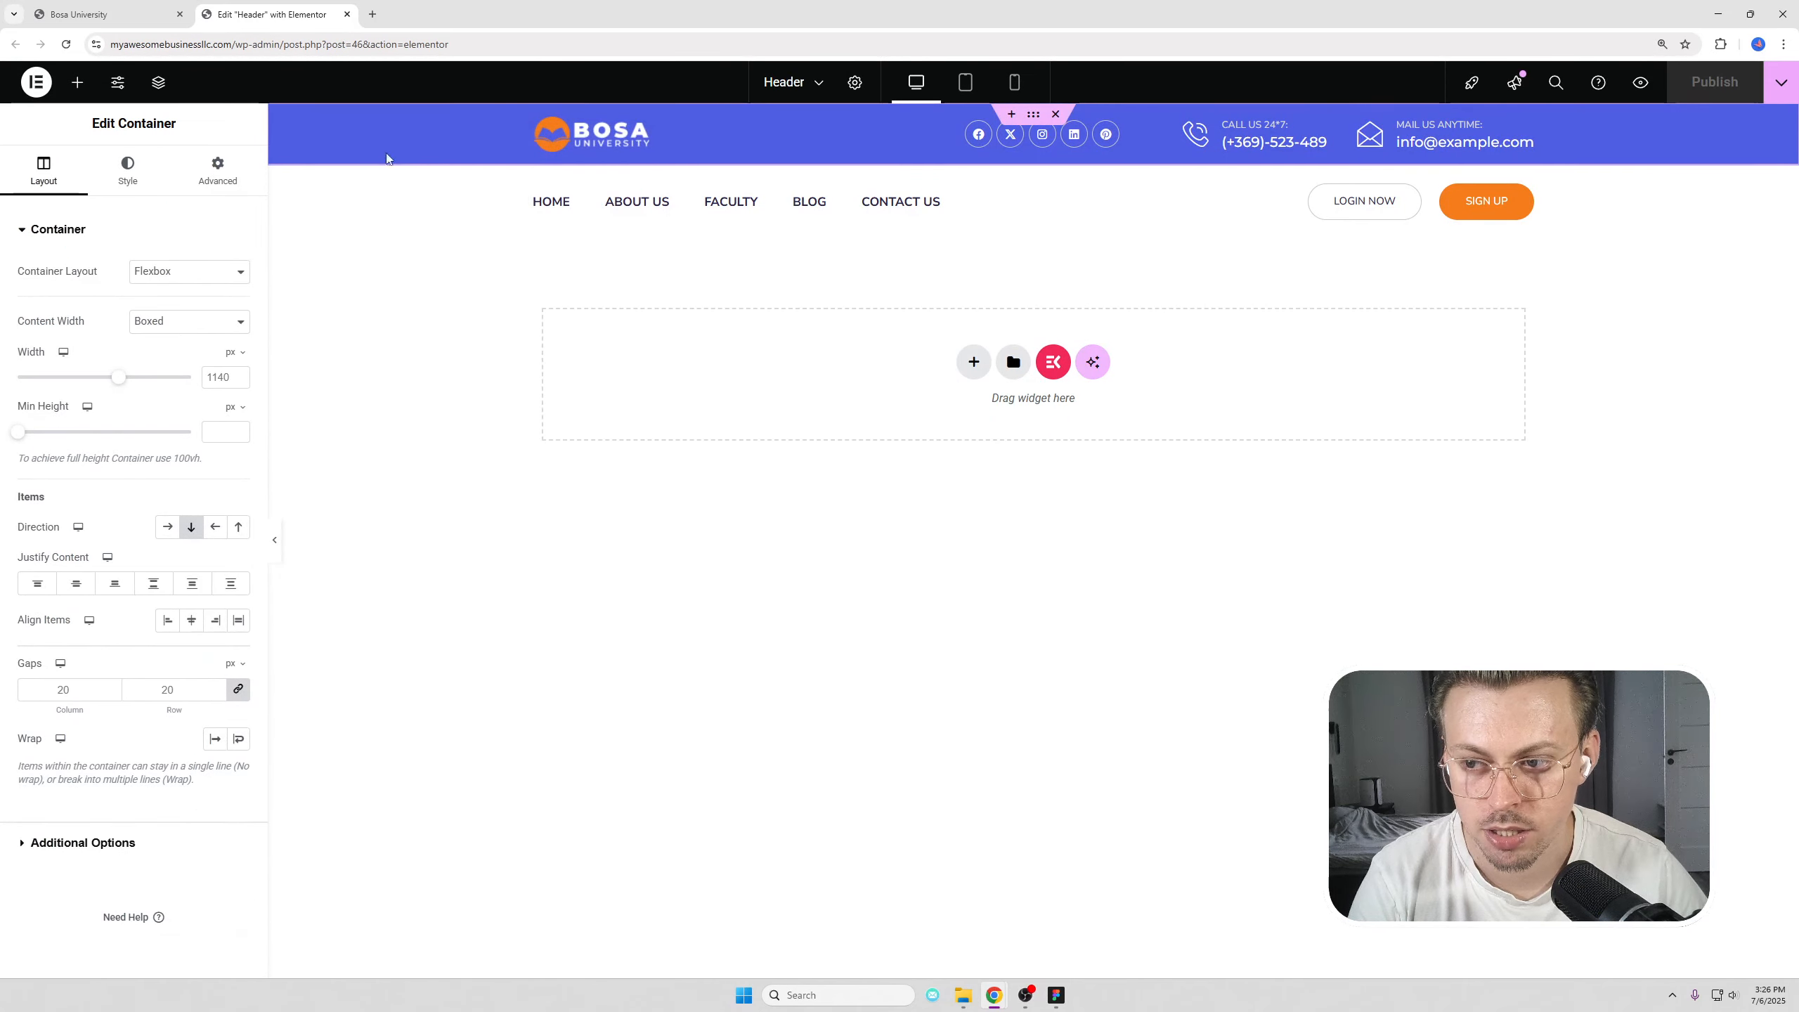
click(128, 170)
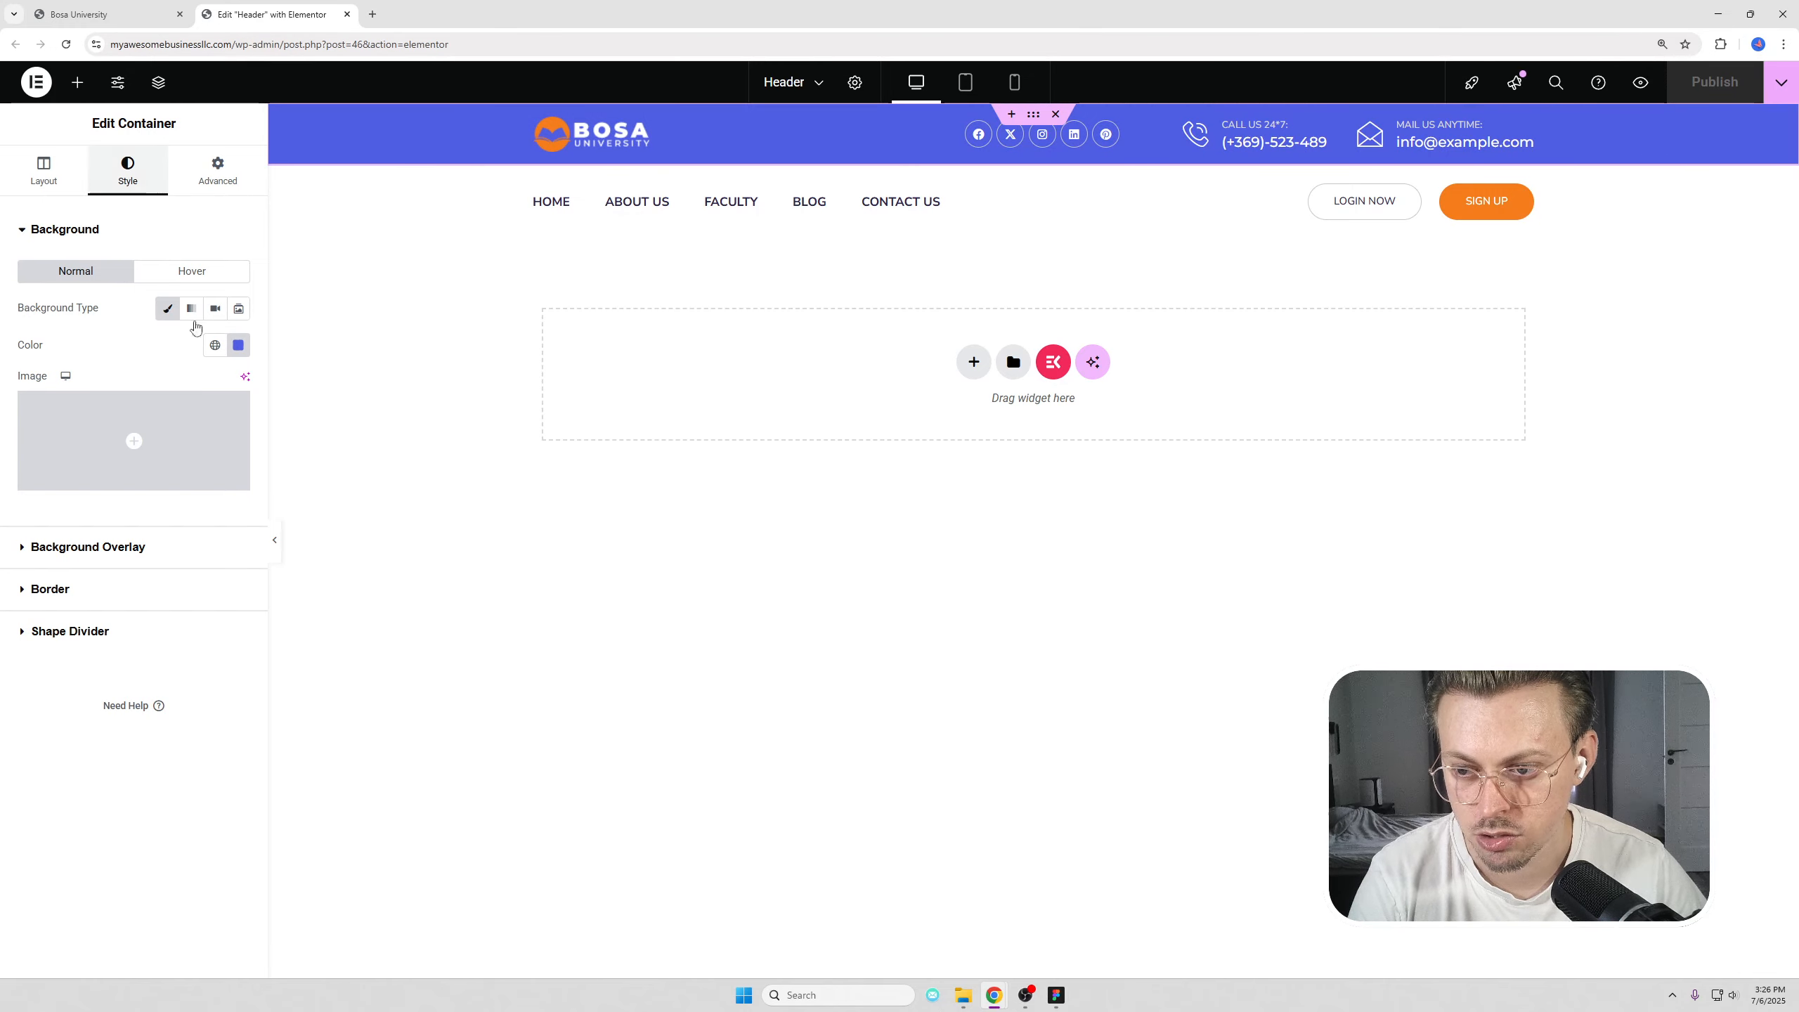
click(239, 346)
mouse_move(269, 432)
mouse_down()
mouse_move(205, 416)
mouse_move(277, 445)
mouse_move(290, 429)
mouse_up()
click(241, 347)
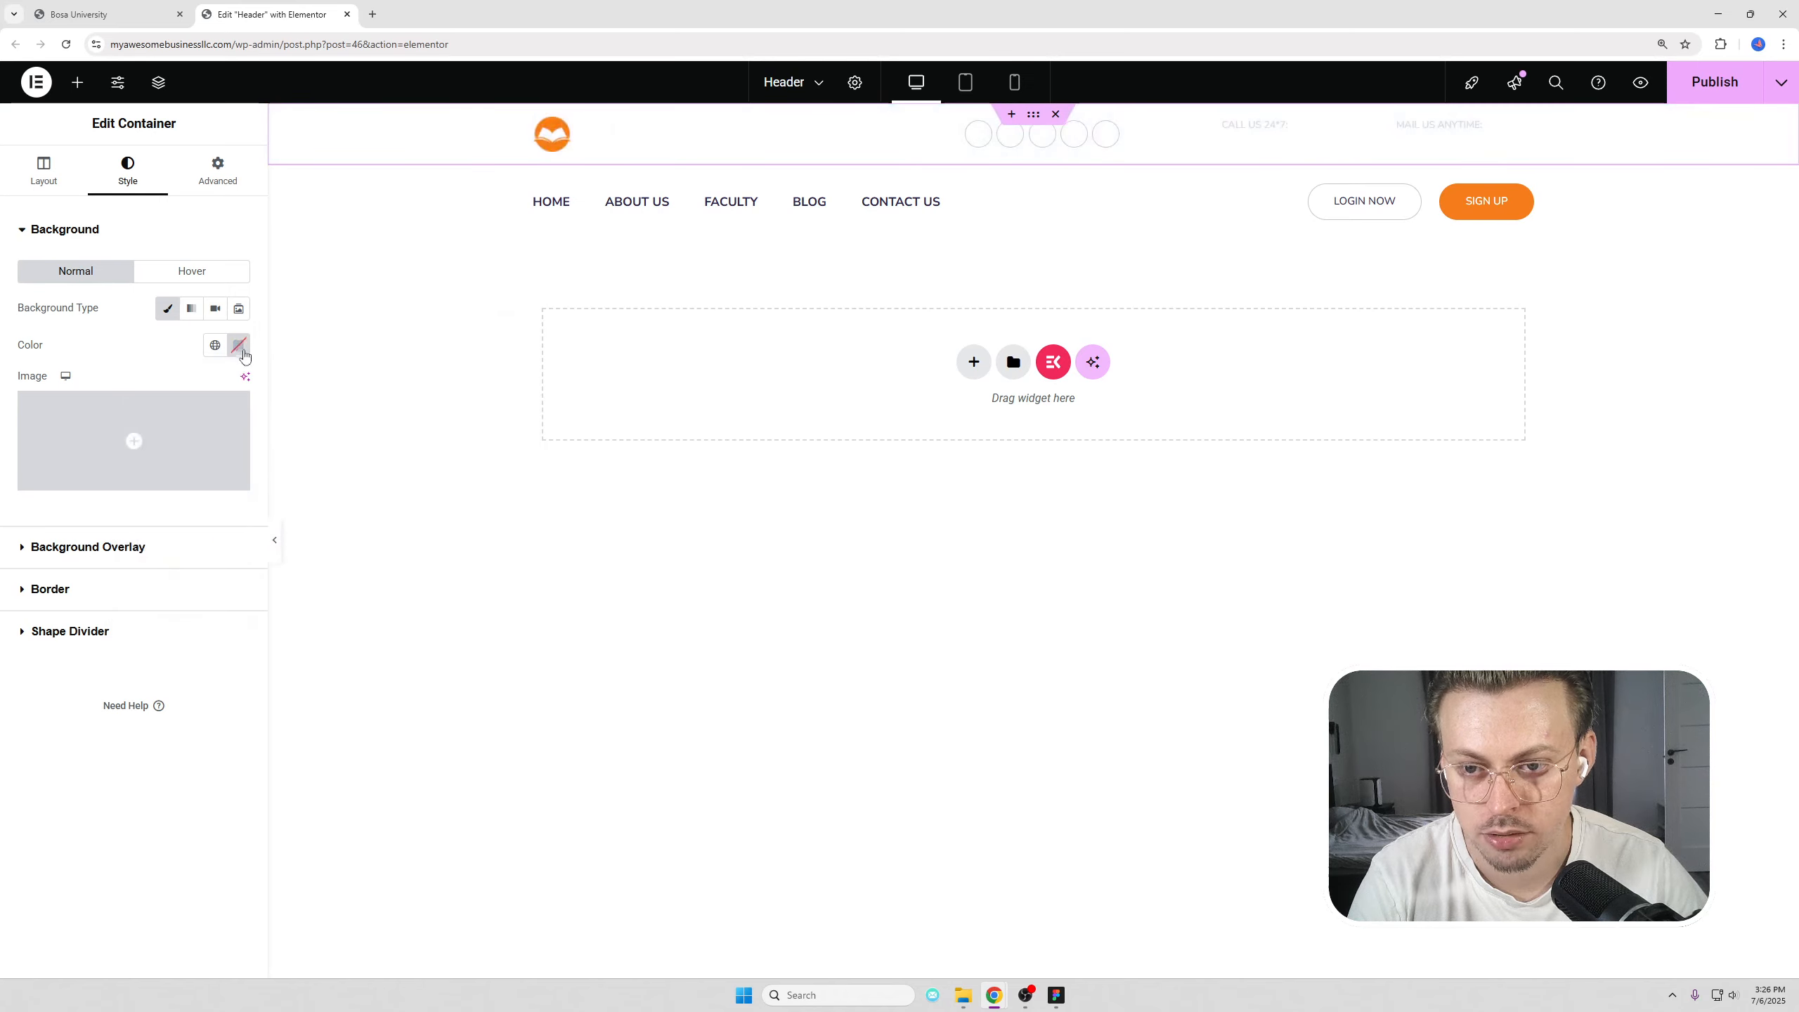
key(ctrl+z)
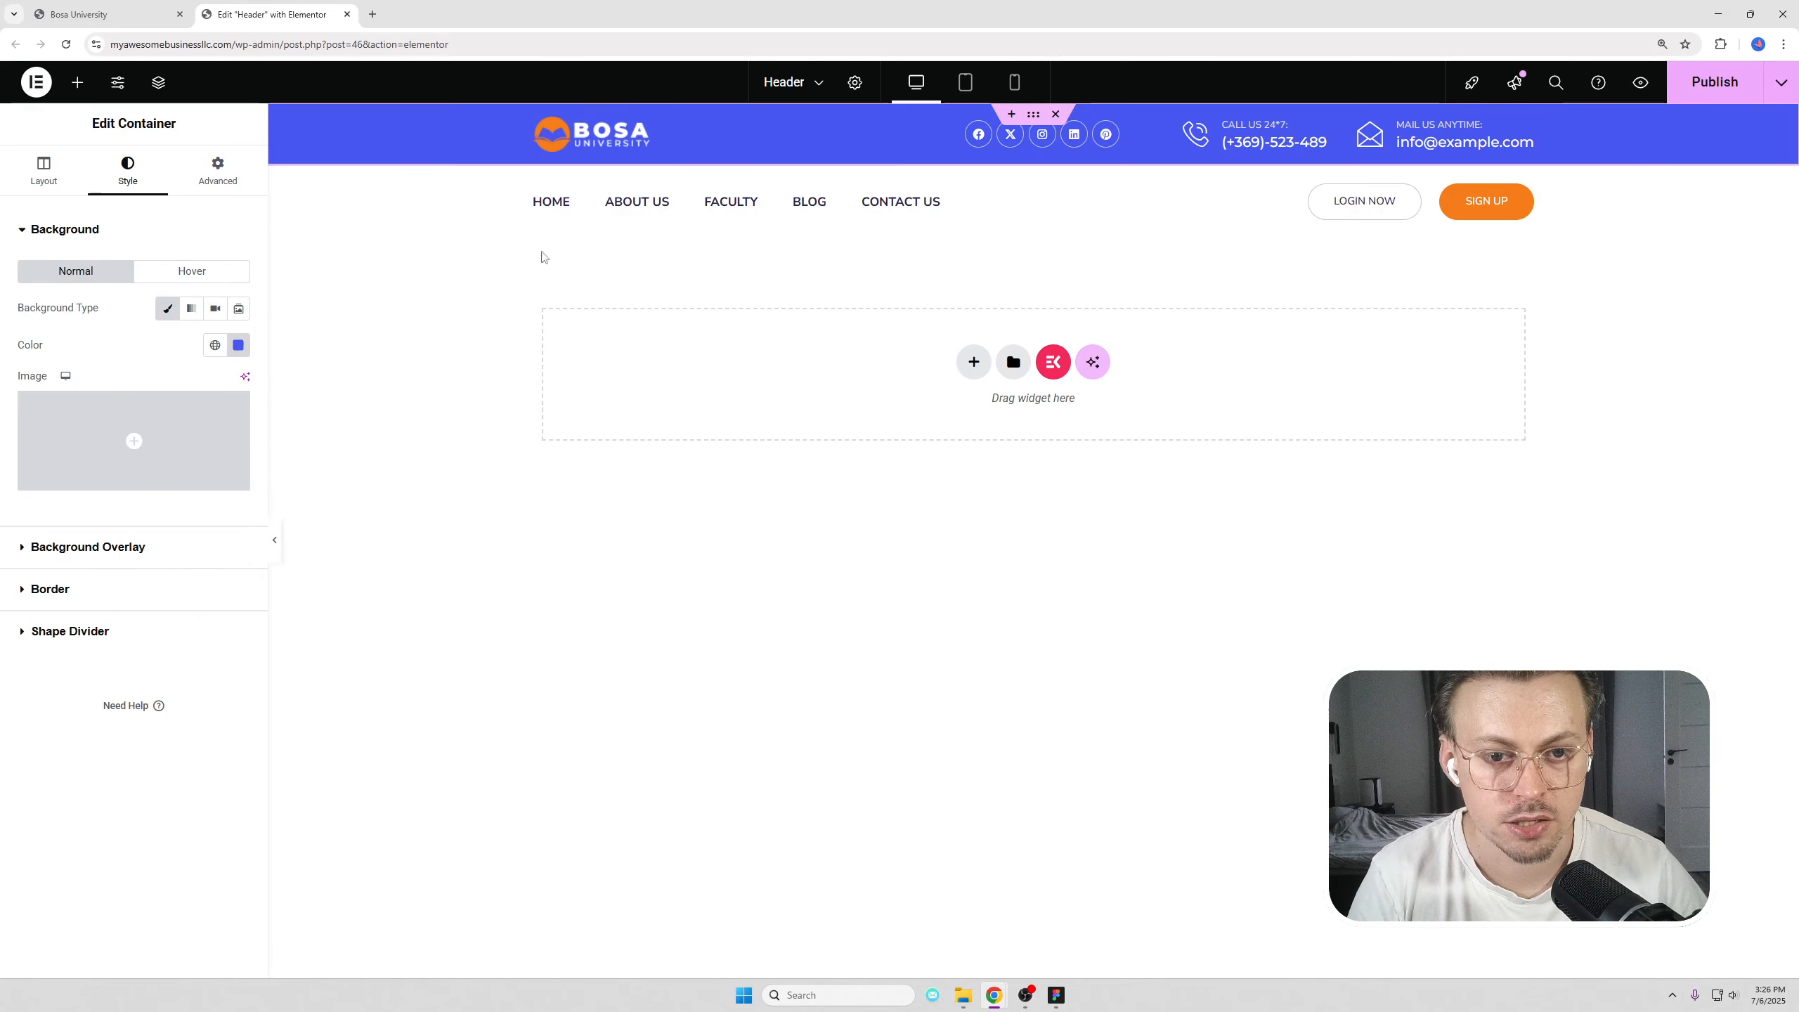
Step: Remove the Pinterest item from the header's social icons
click(1108, 135)
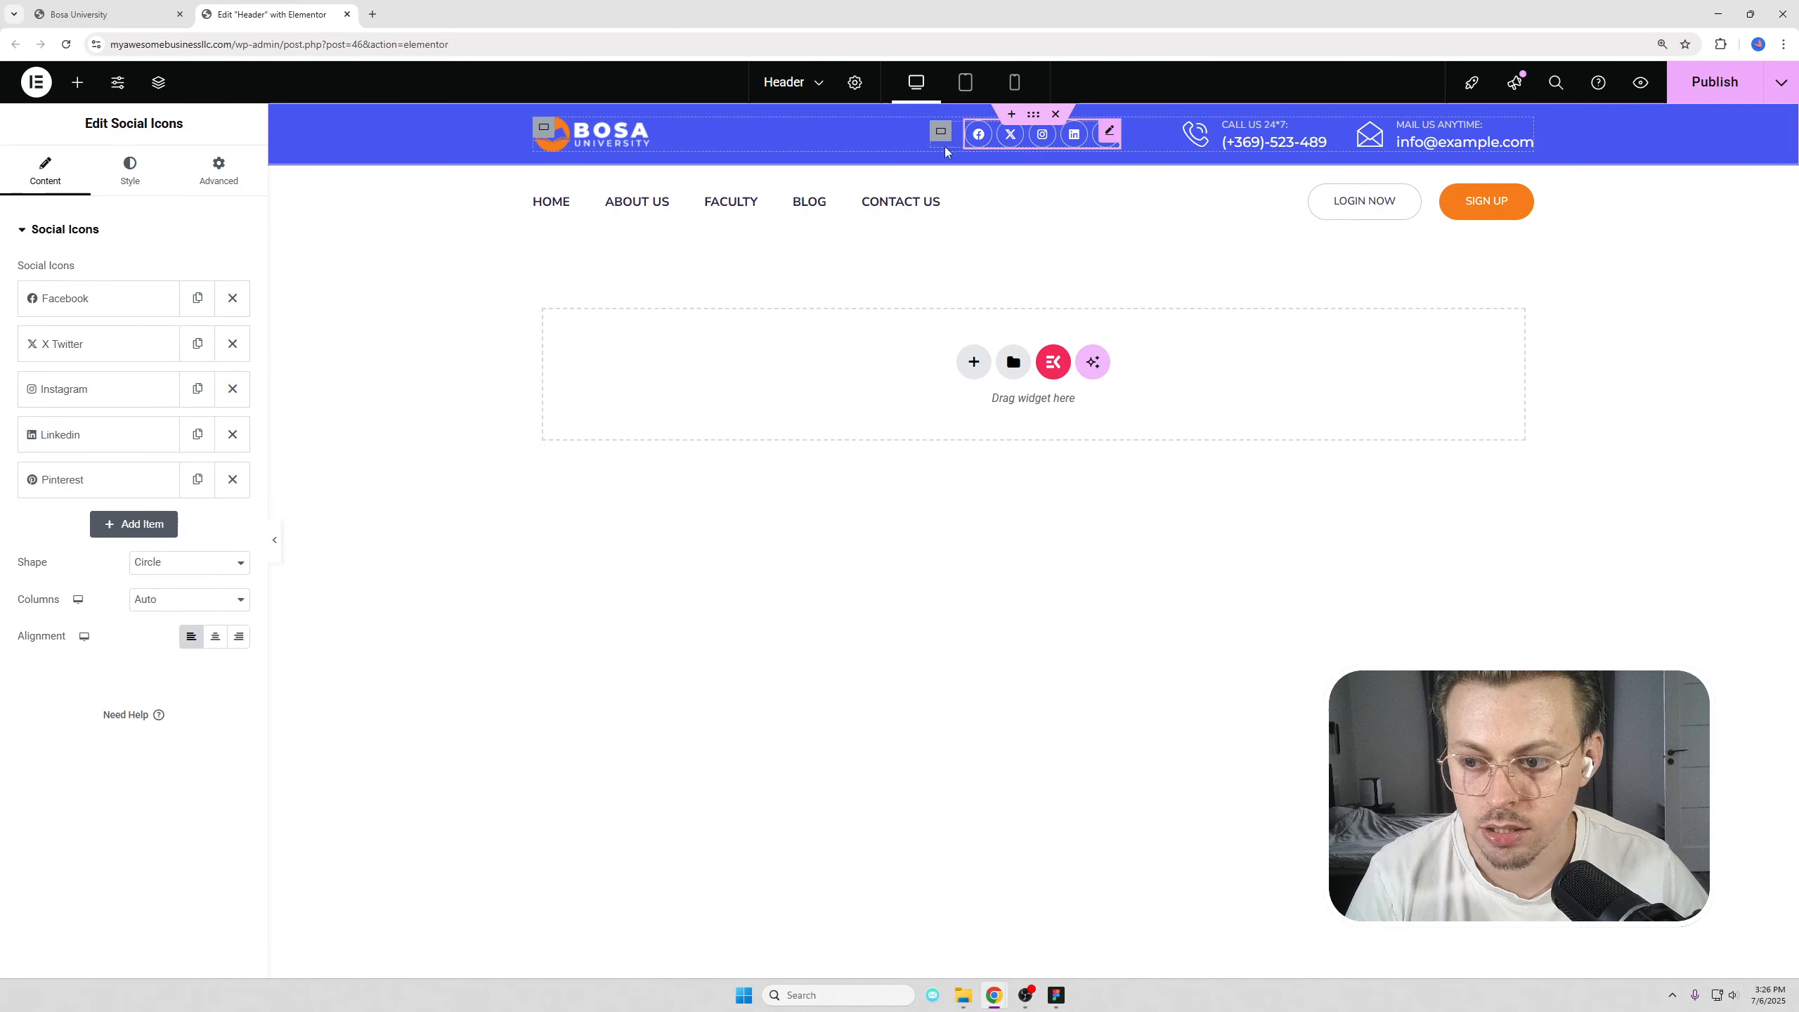
click(109, 480)
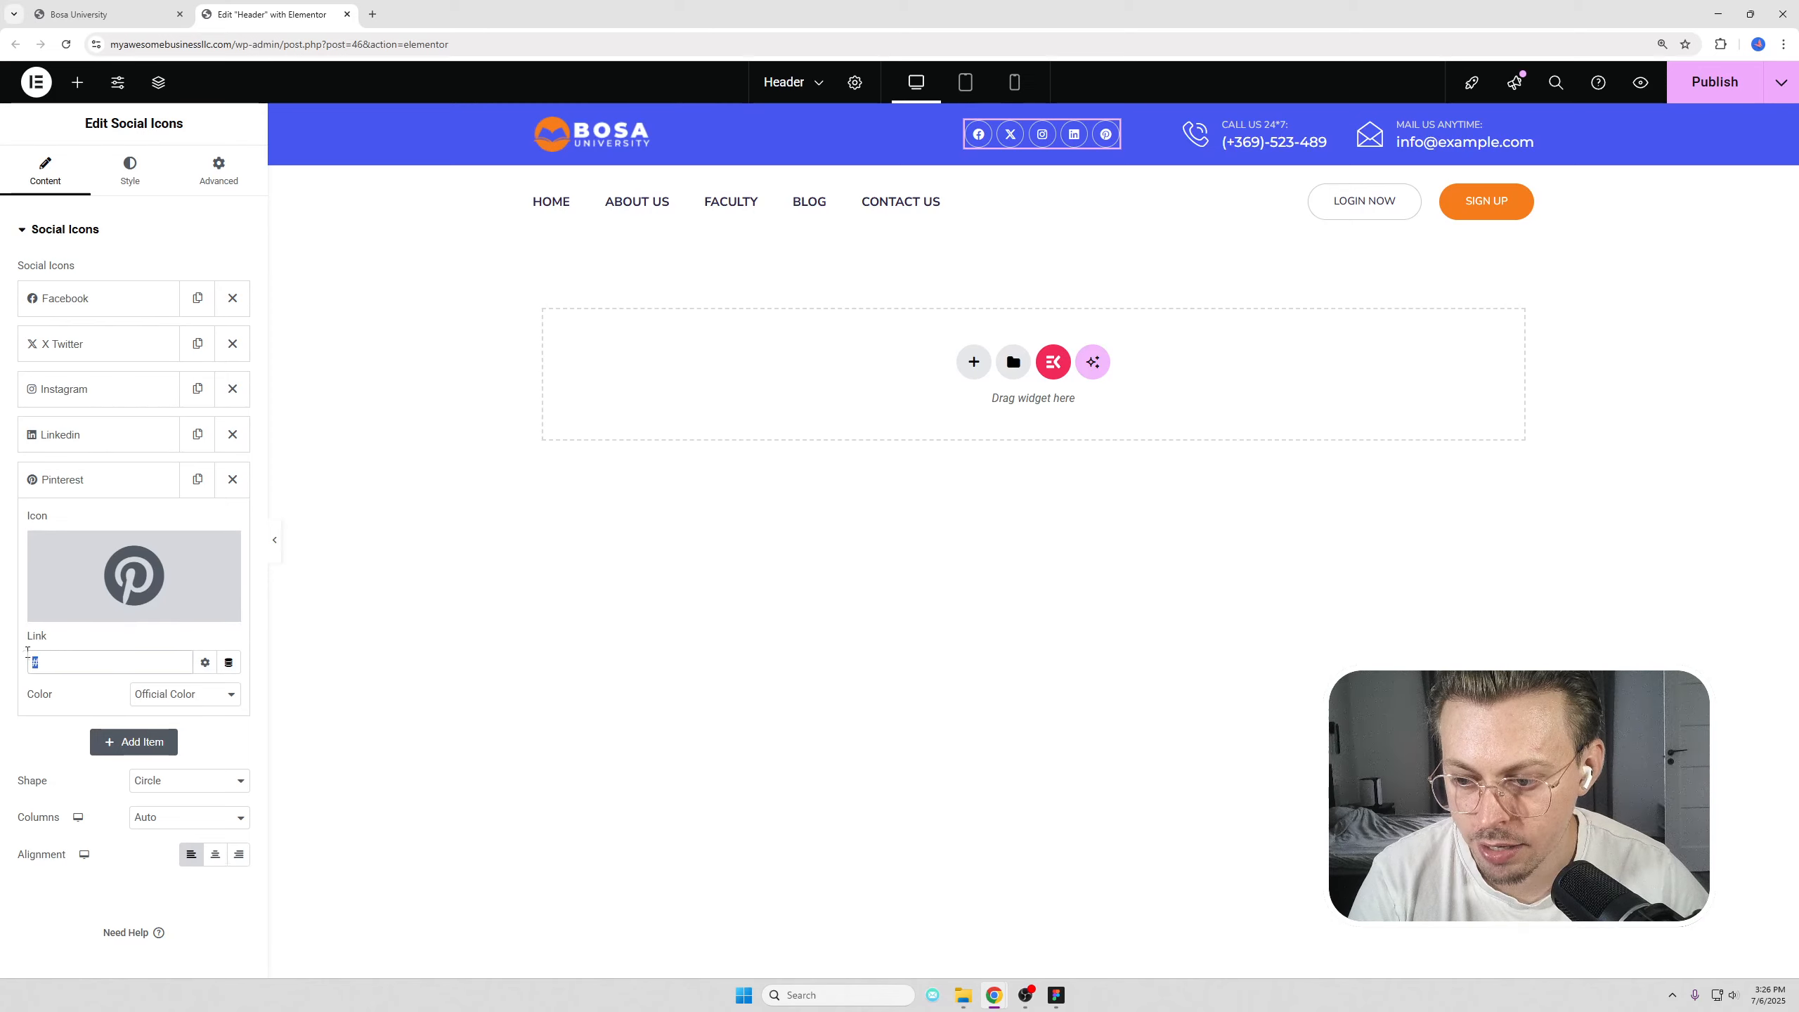
click(110, 482)
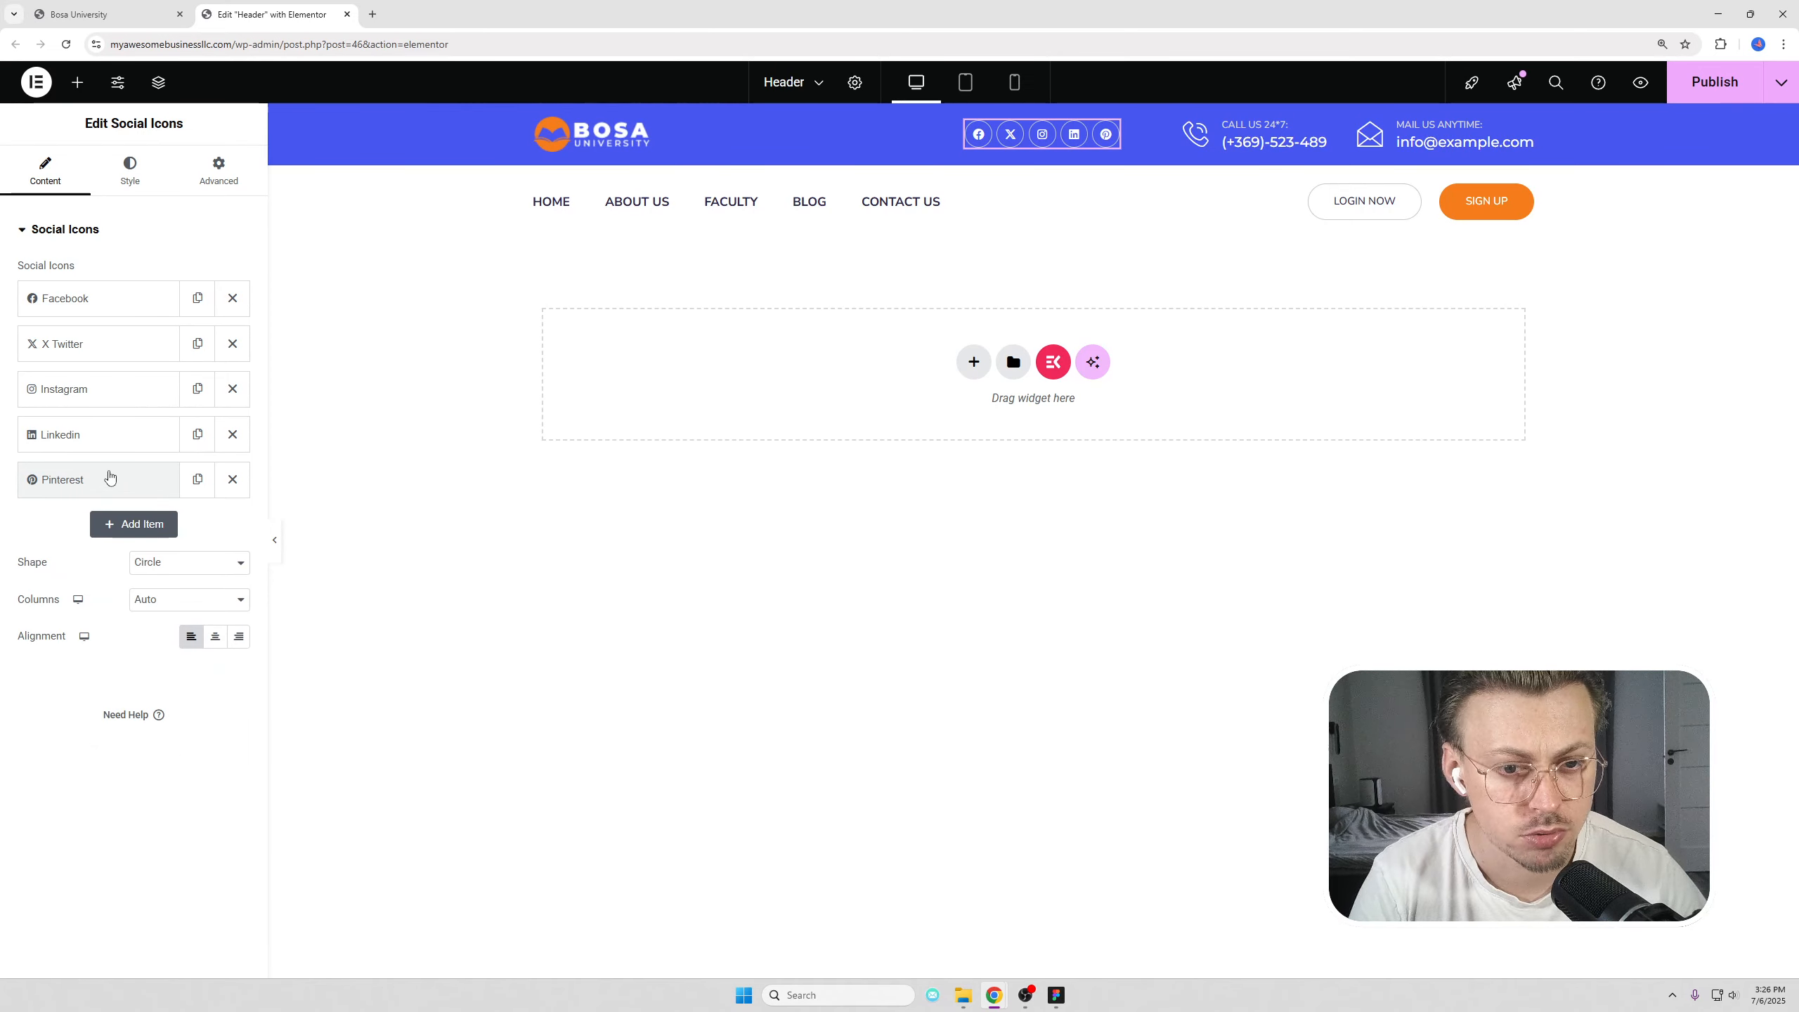
click(233, 481)
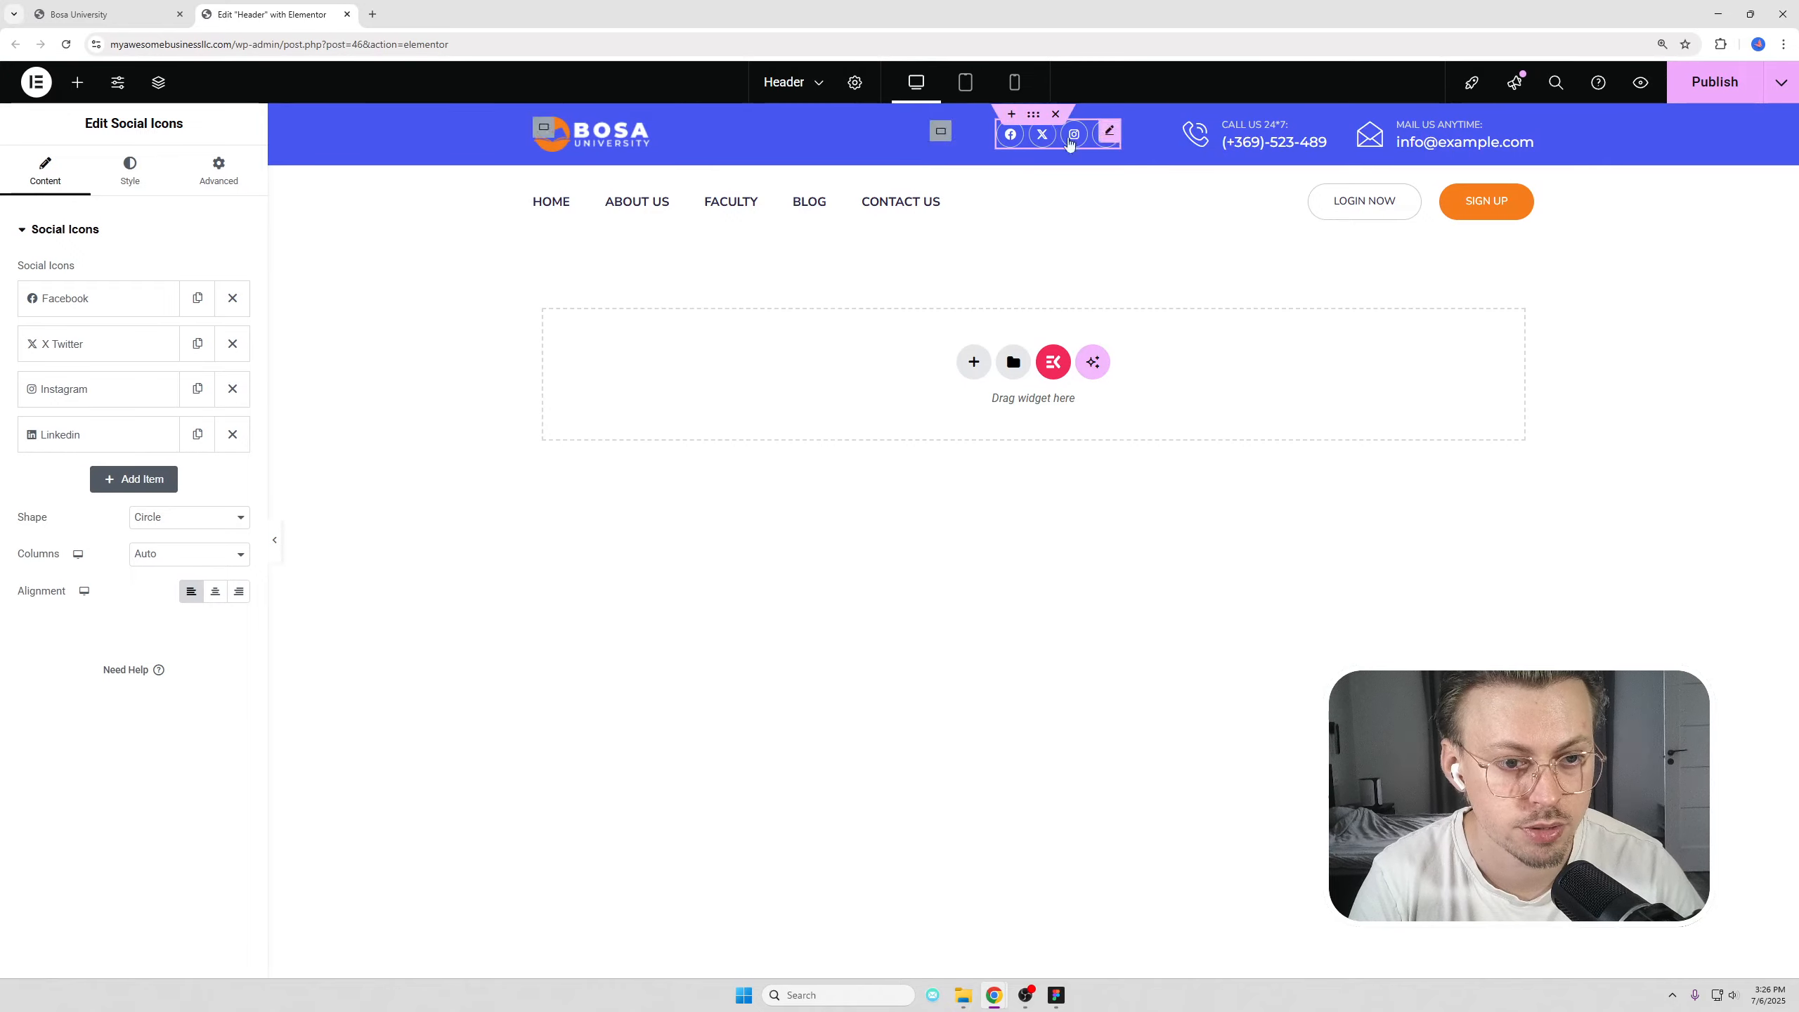
Step: Look at the editable icon, title and description of the header's phone icon box, including the icon library
click(1267, 137)
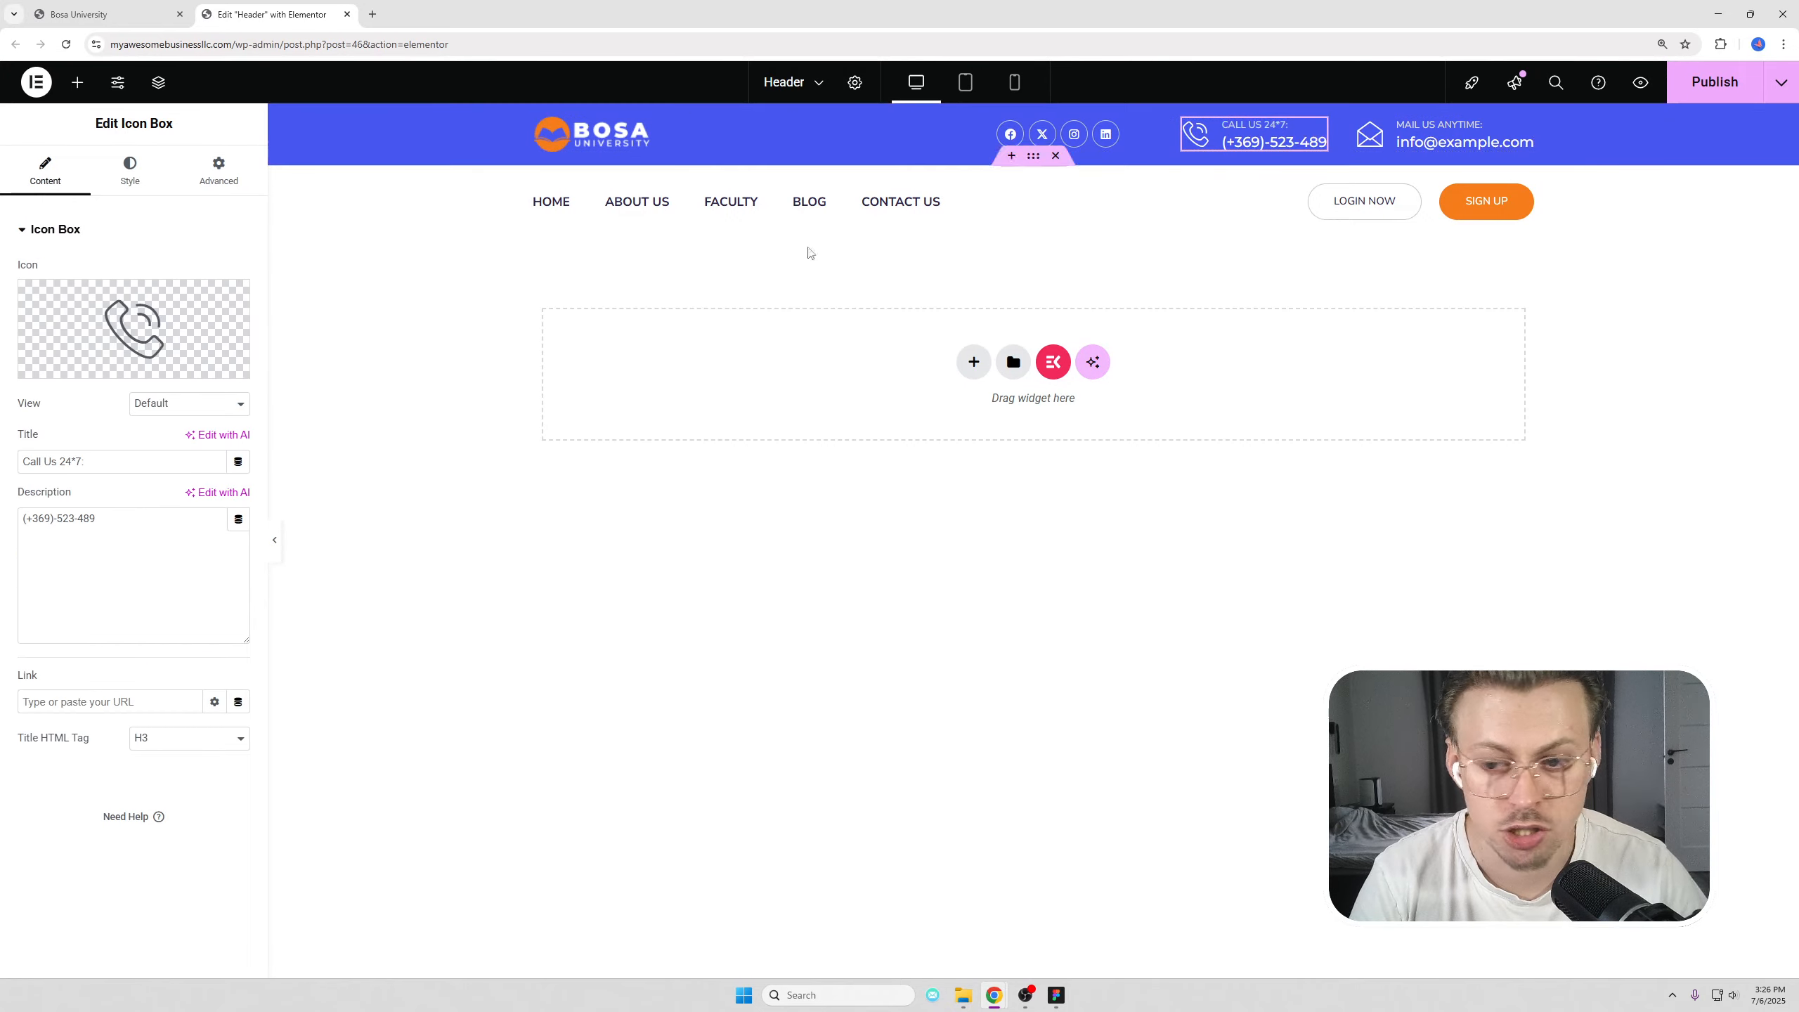
click(152, 318)
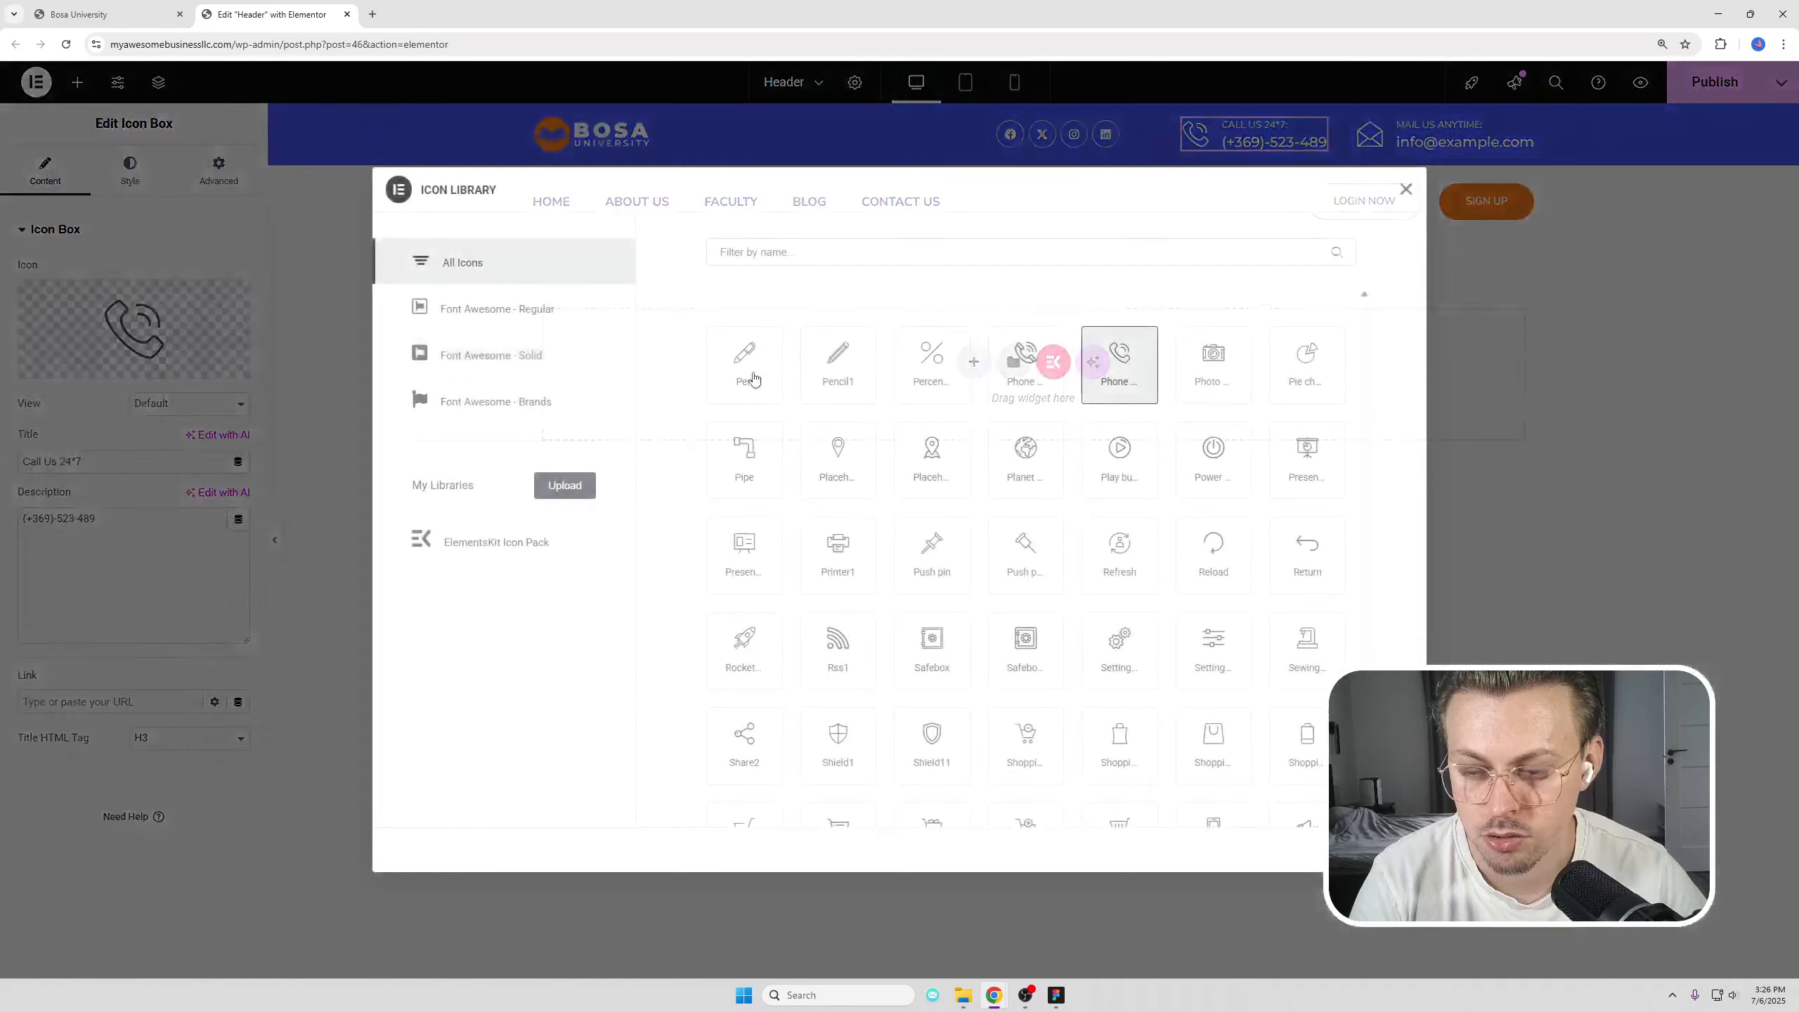
click(297, 445)
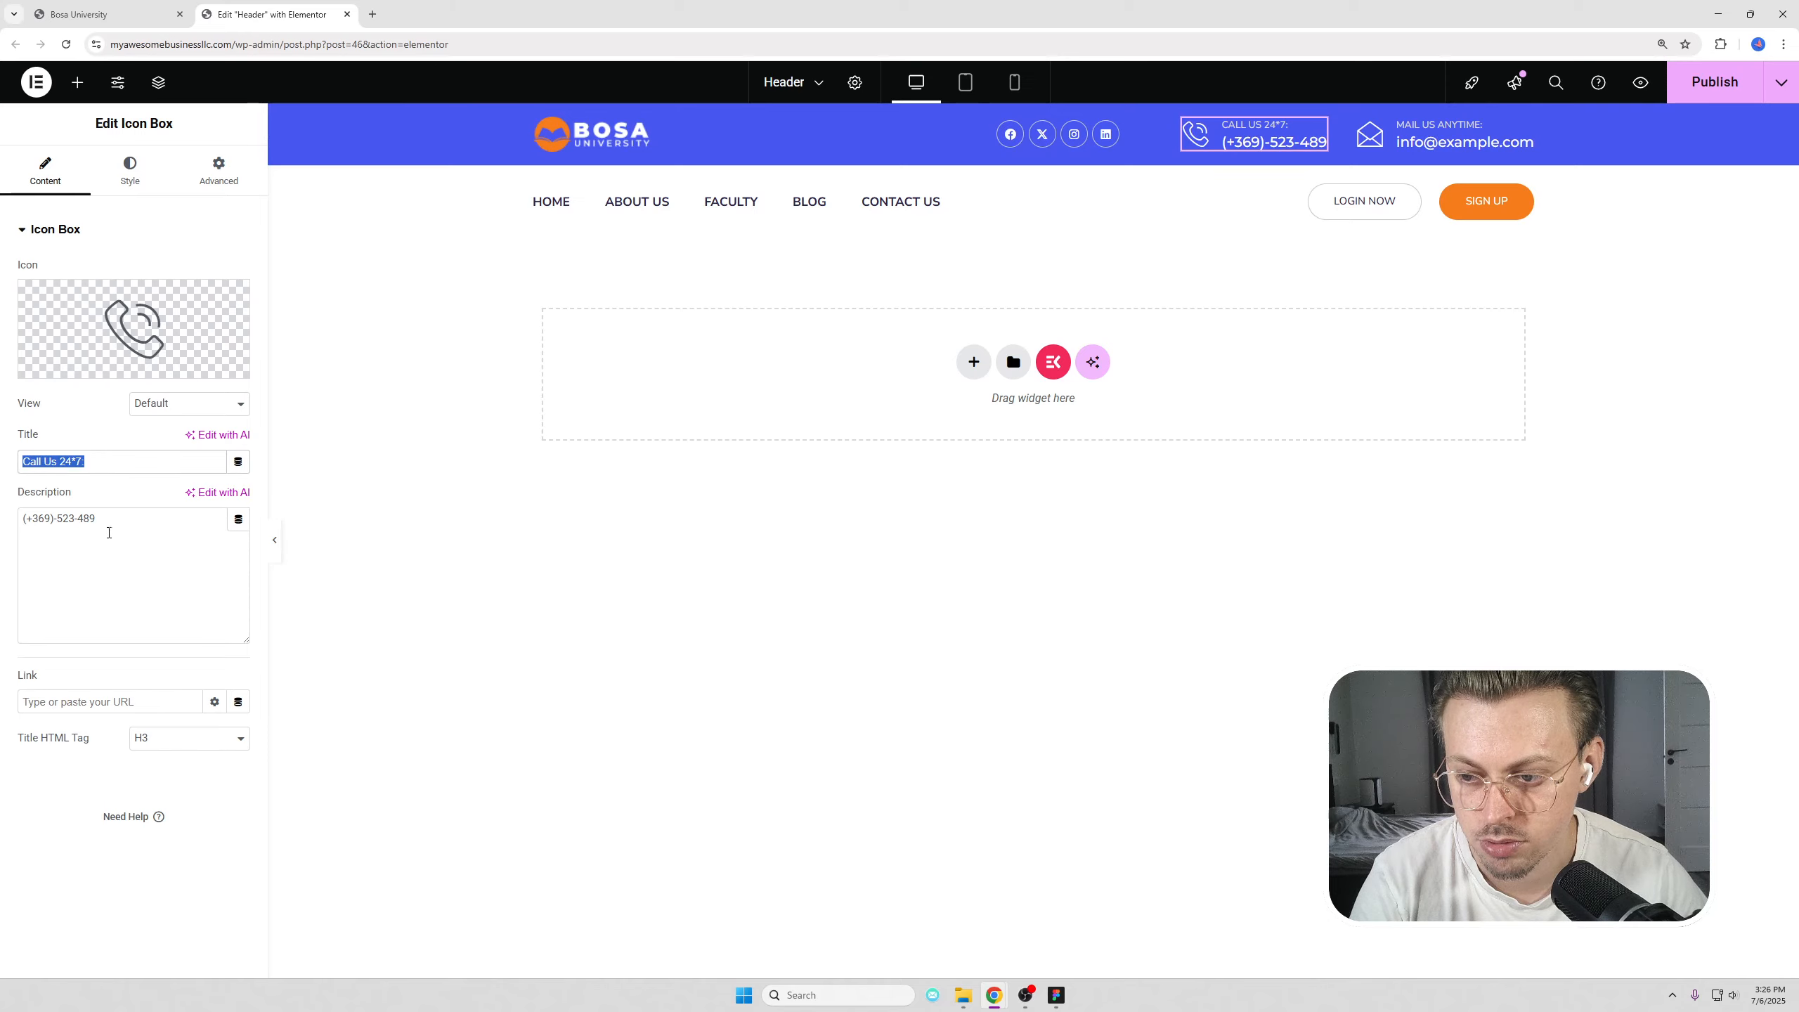
click(476, 503)
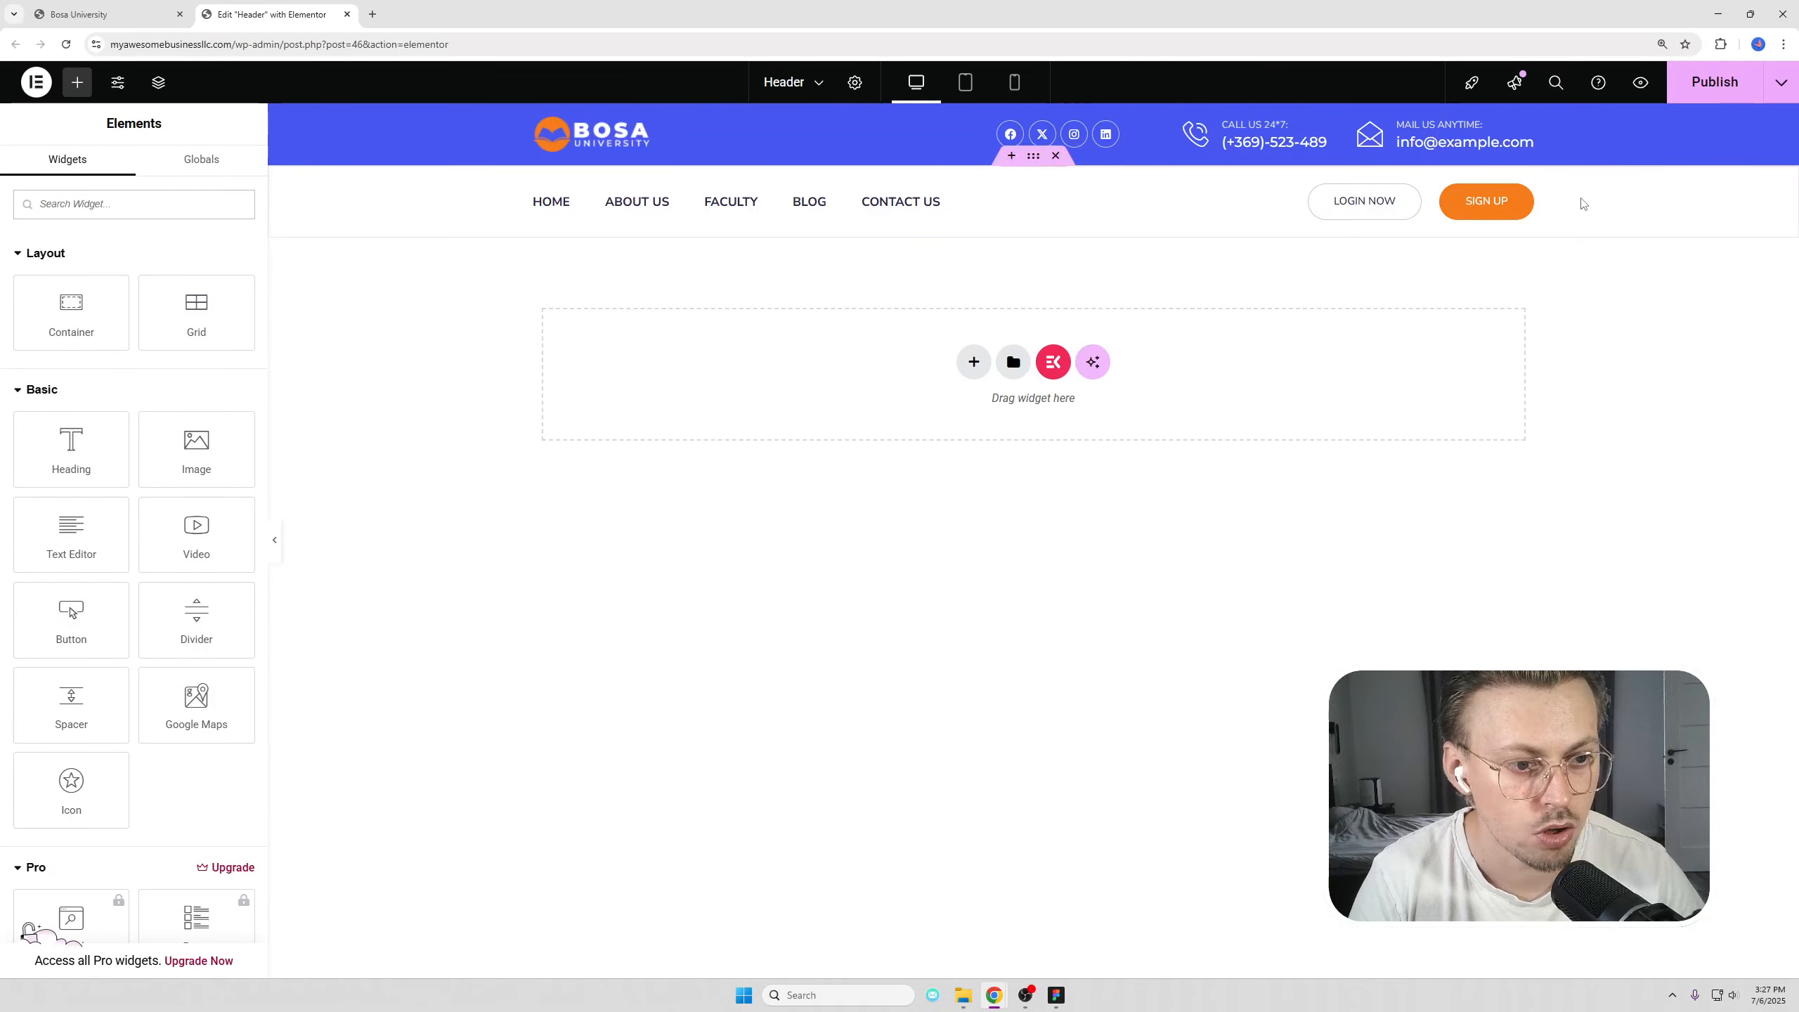
Step: Delete the Login Now and Sign Up buttons from the menu row and move the social icons into their place
right_click(1339, 205)
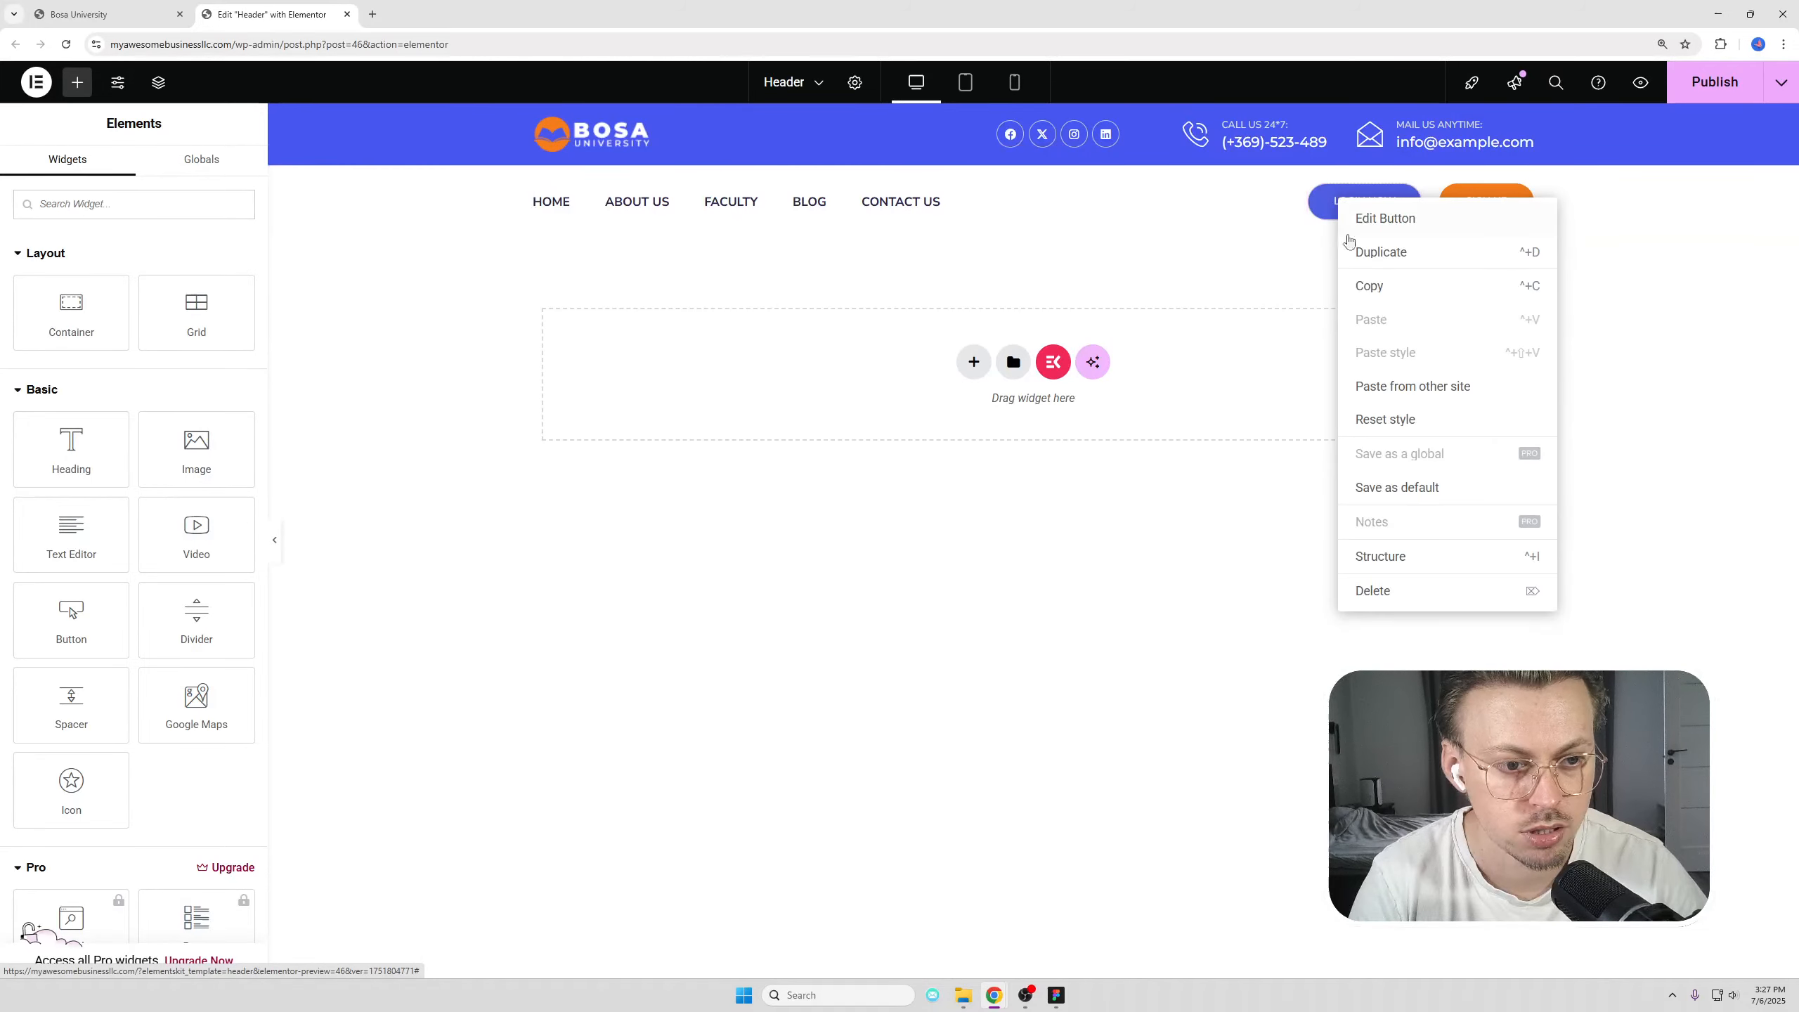
click(1387, 593)
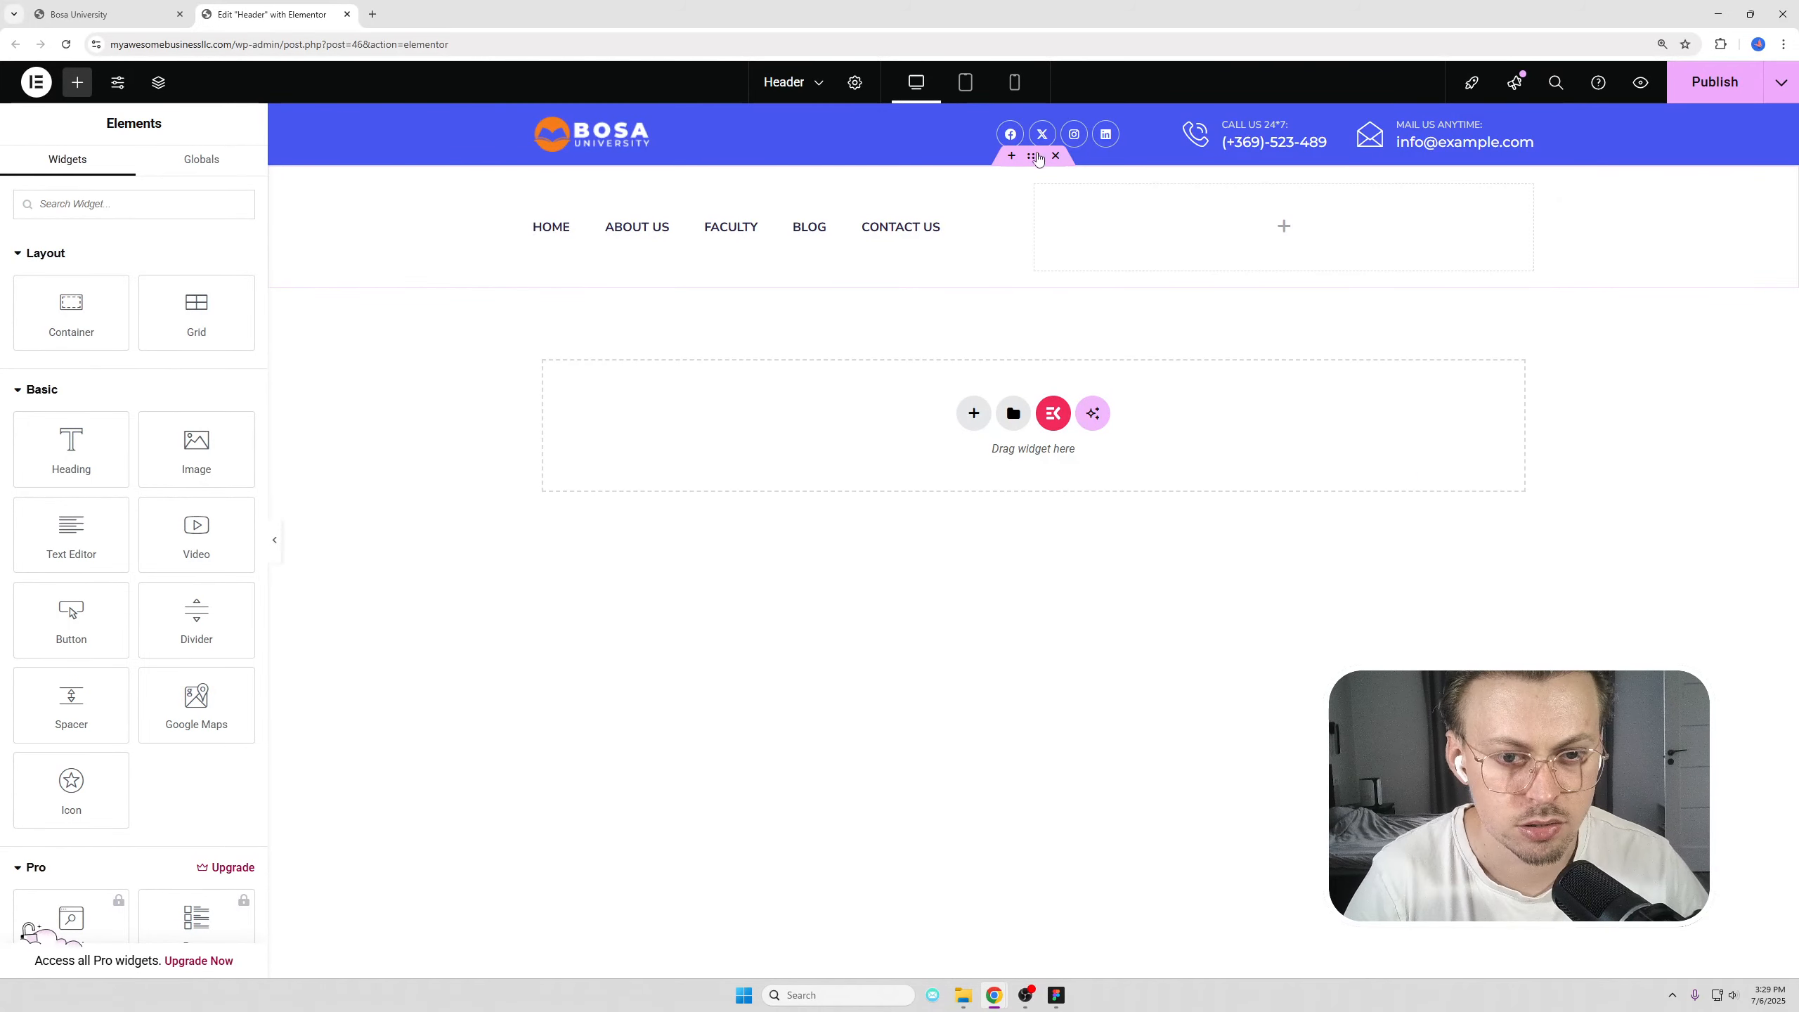
drag(1090, 134, 1417, 229)
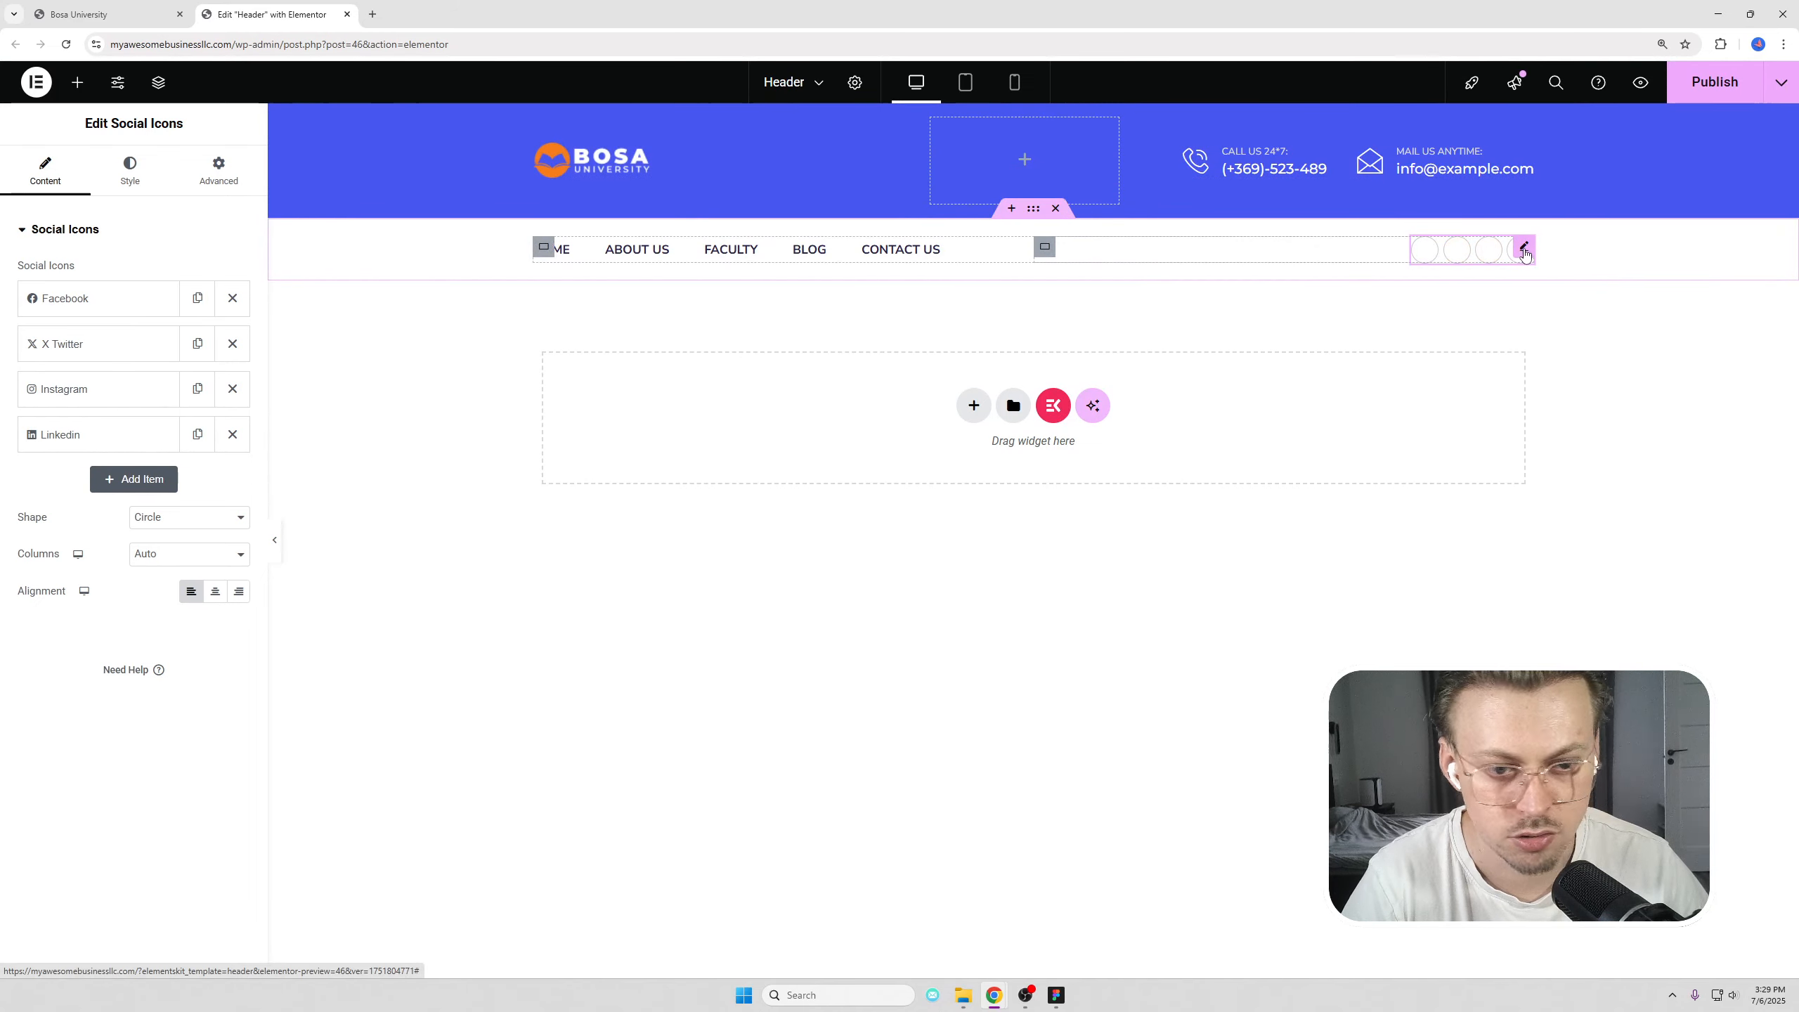
Step: Set the primary colour of the header's social icons to a fully opaque dark navy and publish the header
click(130, 170)
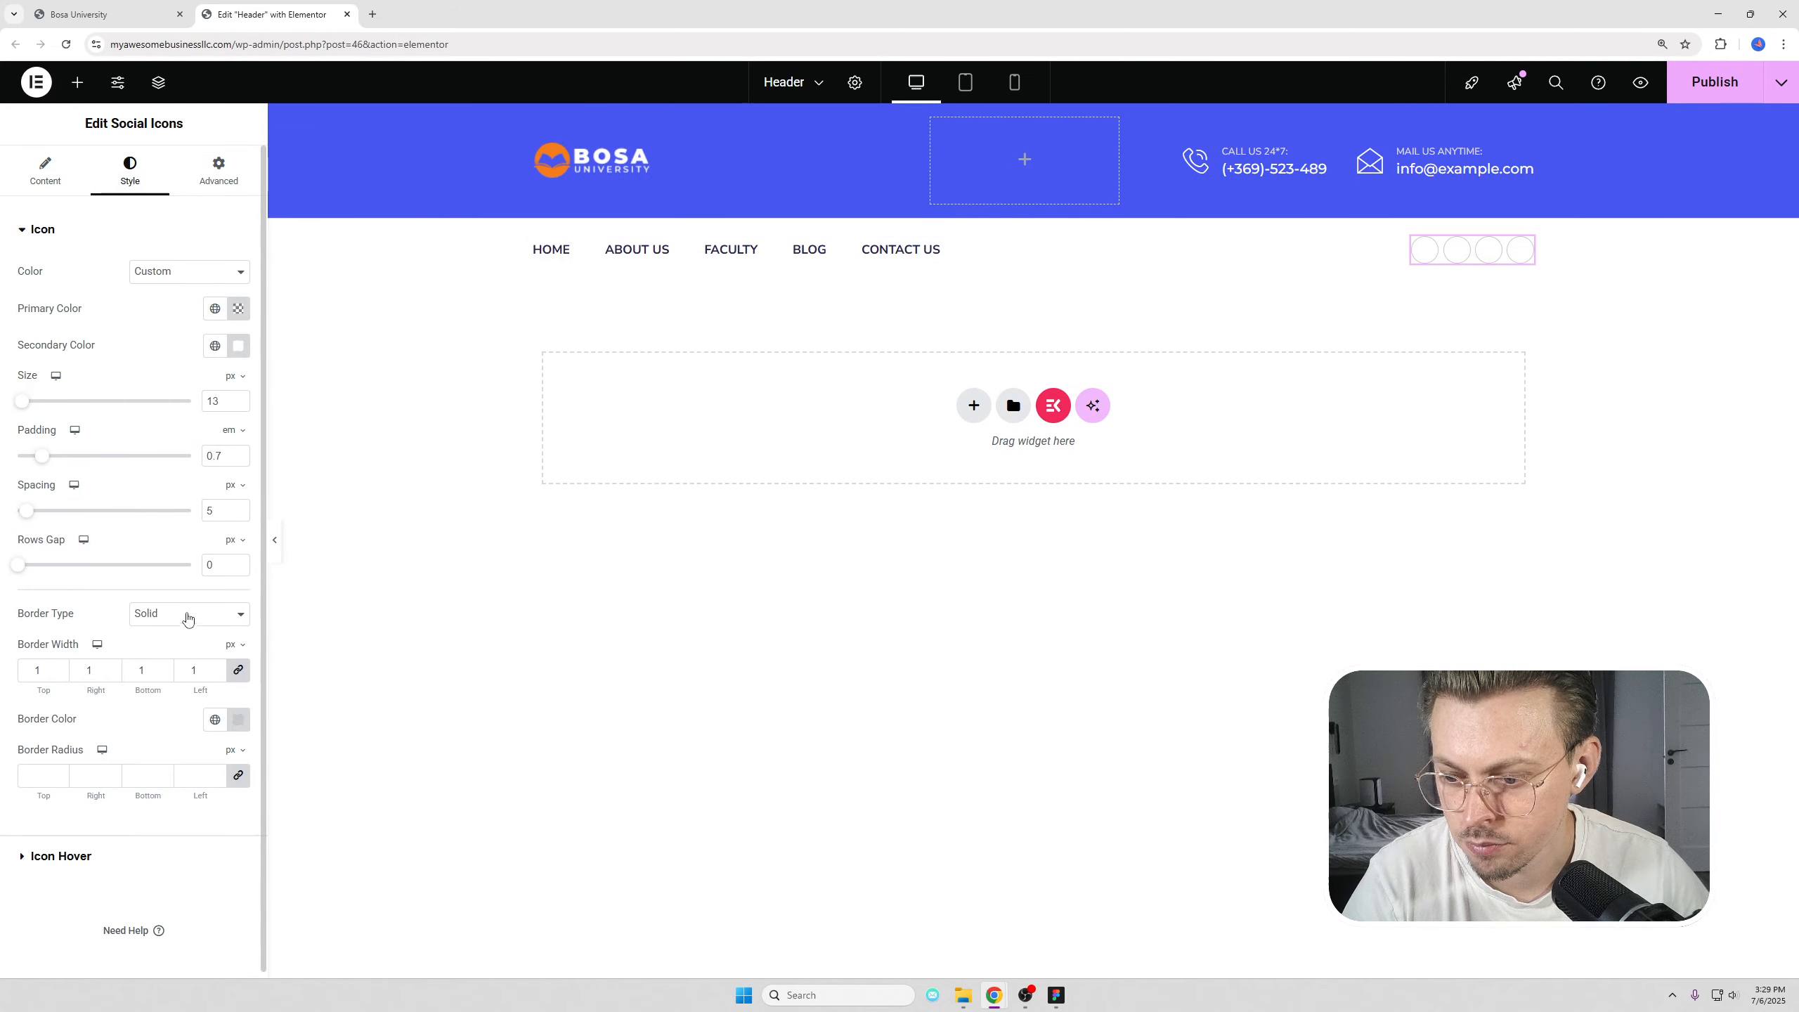
click(238, 310)
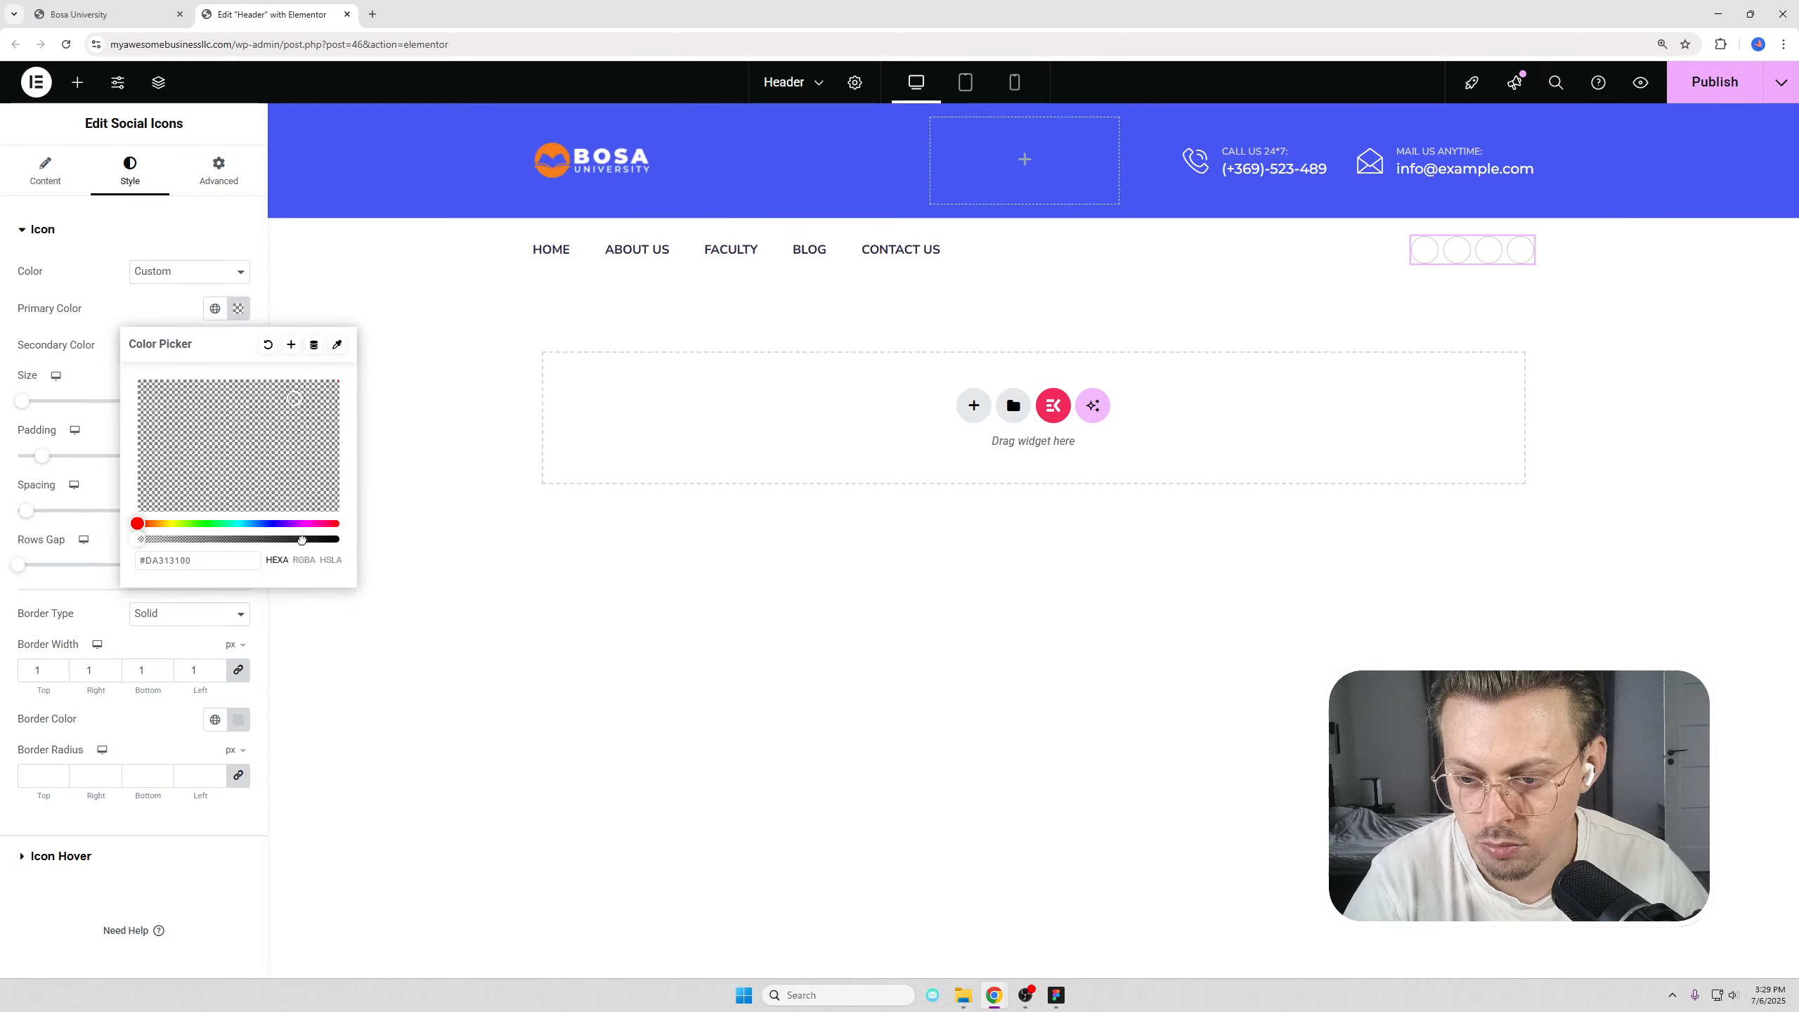
drag(301, 539, 630, 546)
drag(233, 395, 92, 329)
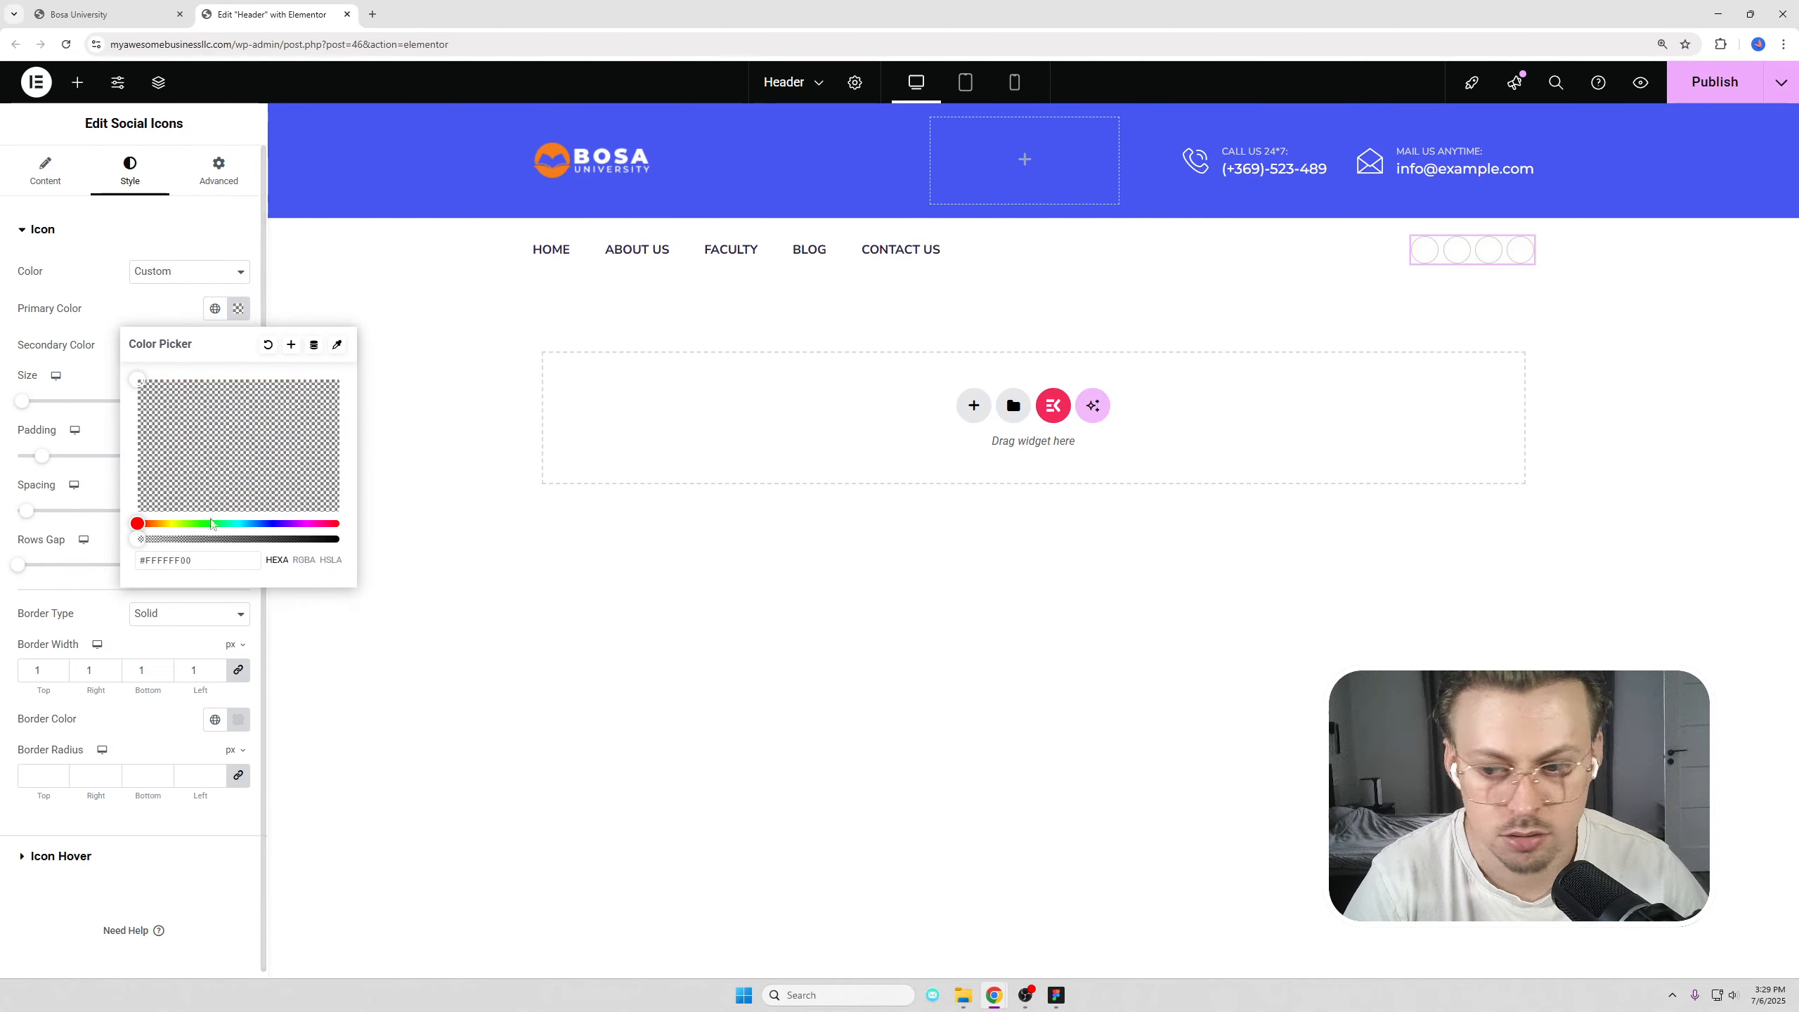
drag(273, 539, 338, 539)
drag(274, 523, 258, 524)
click(255, 488)
click(440, 445)
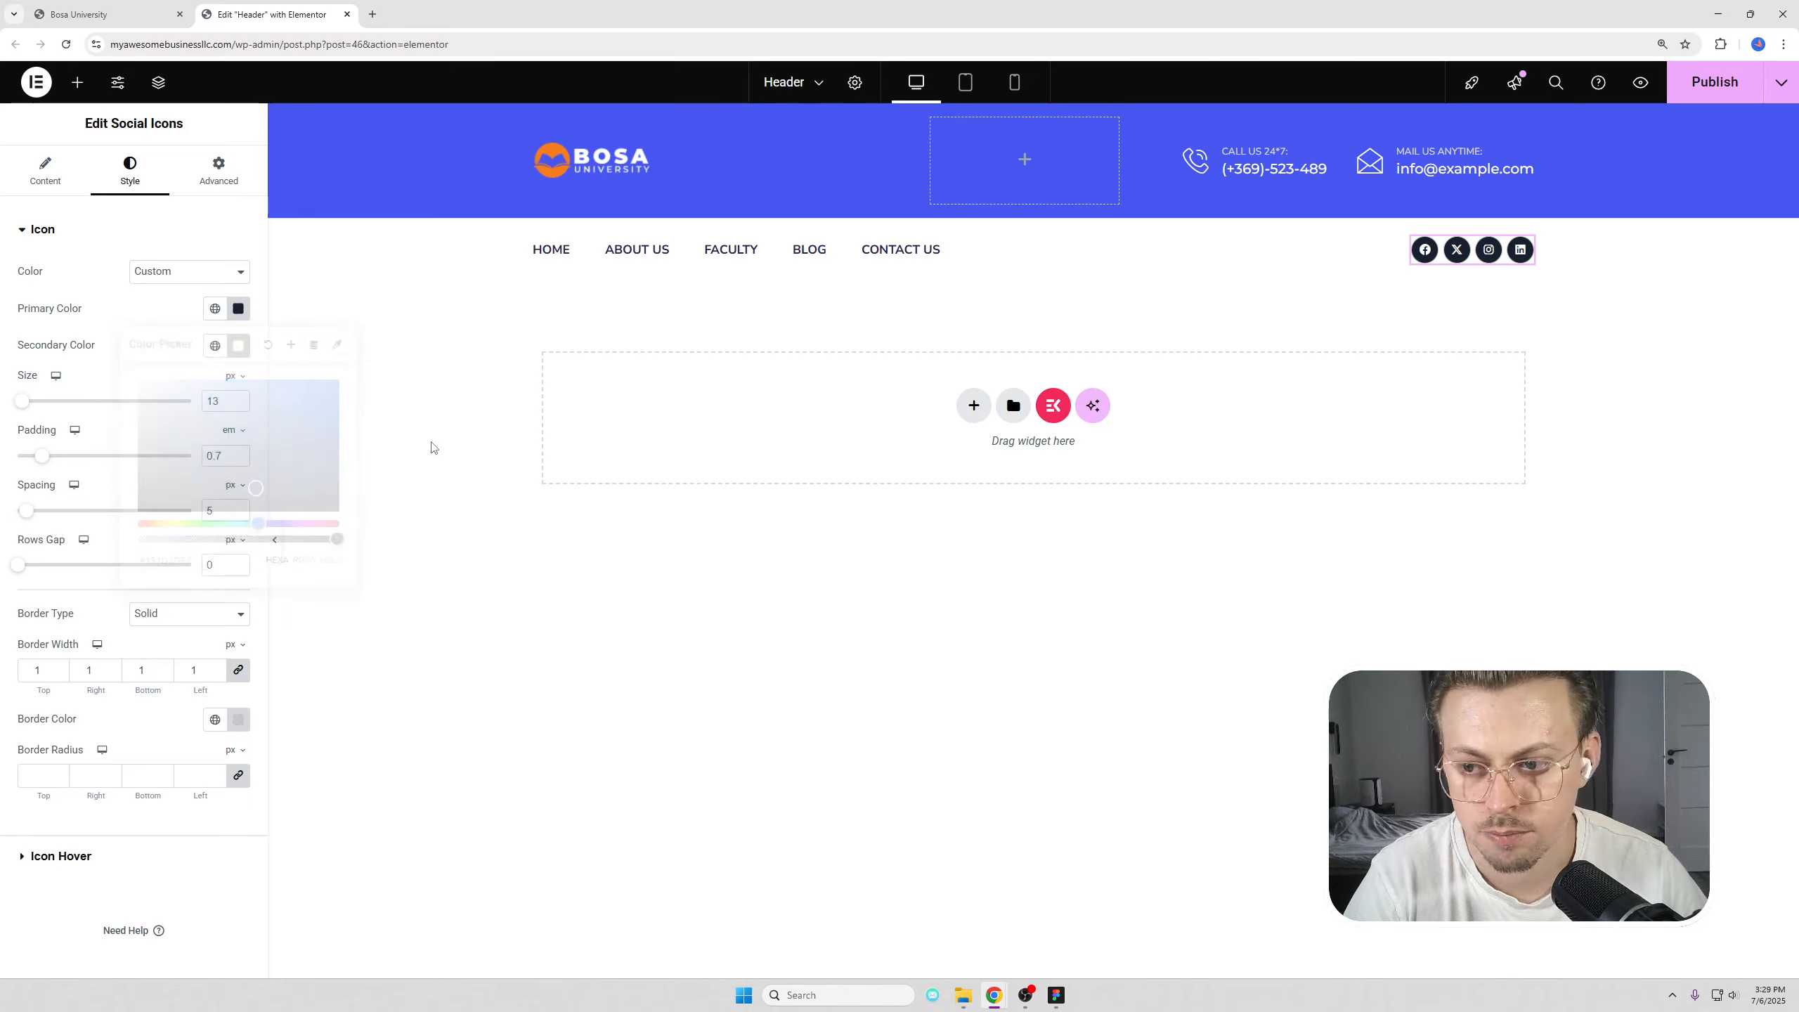
click(1715, 82)
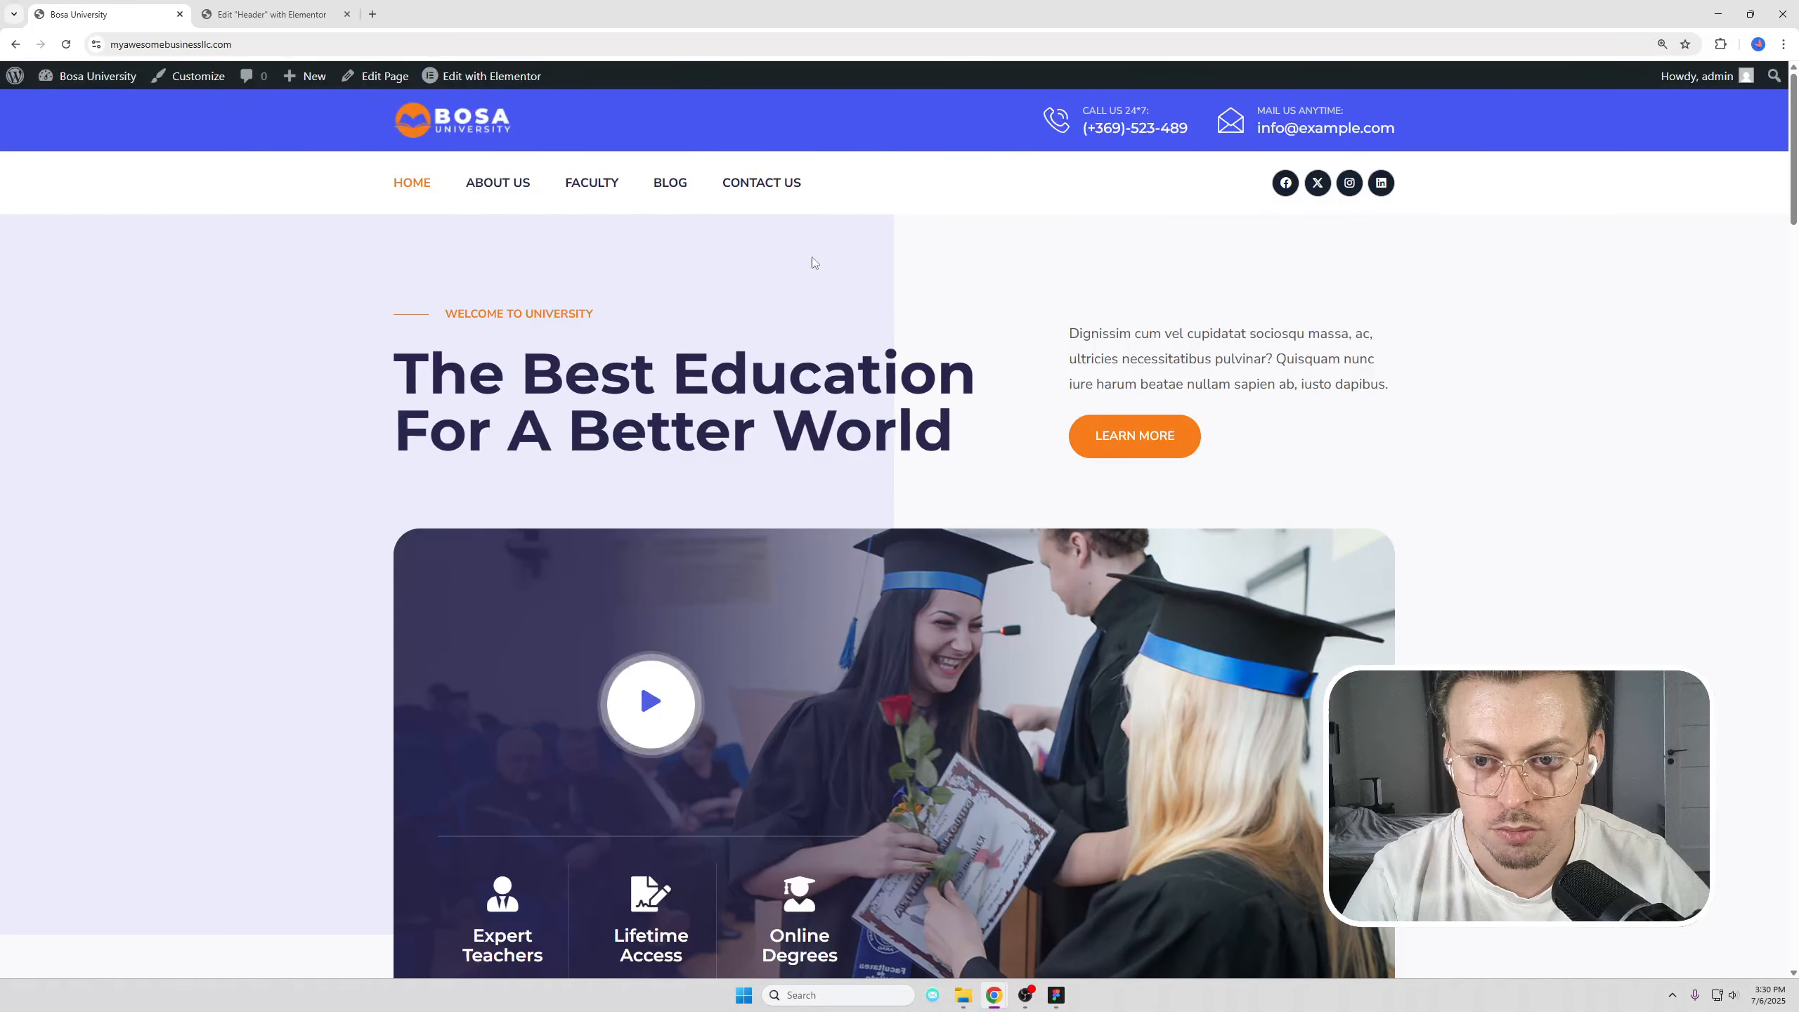
Step: Review the home page down to its footer and open the Footer template for editing in Elementor
scroll(1133, 269, down, 15)
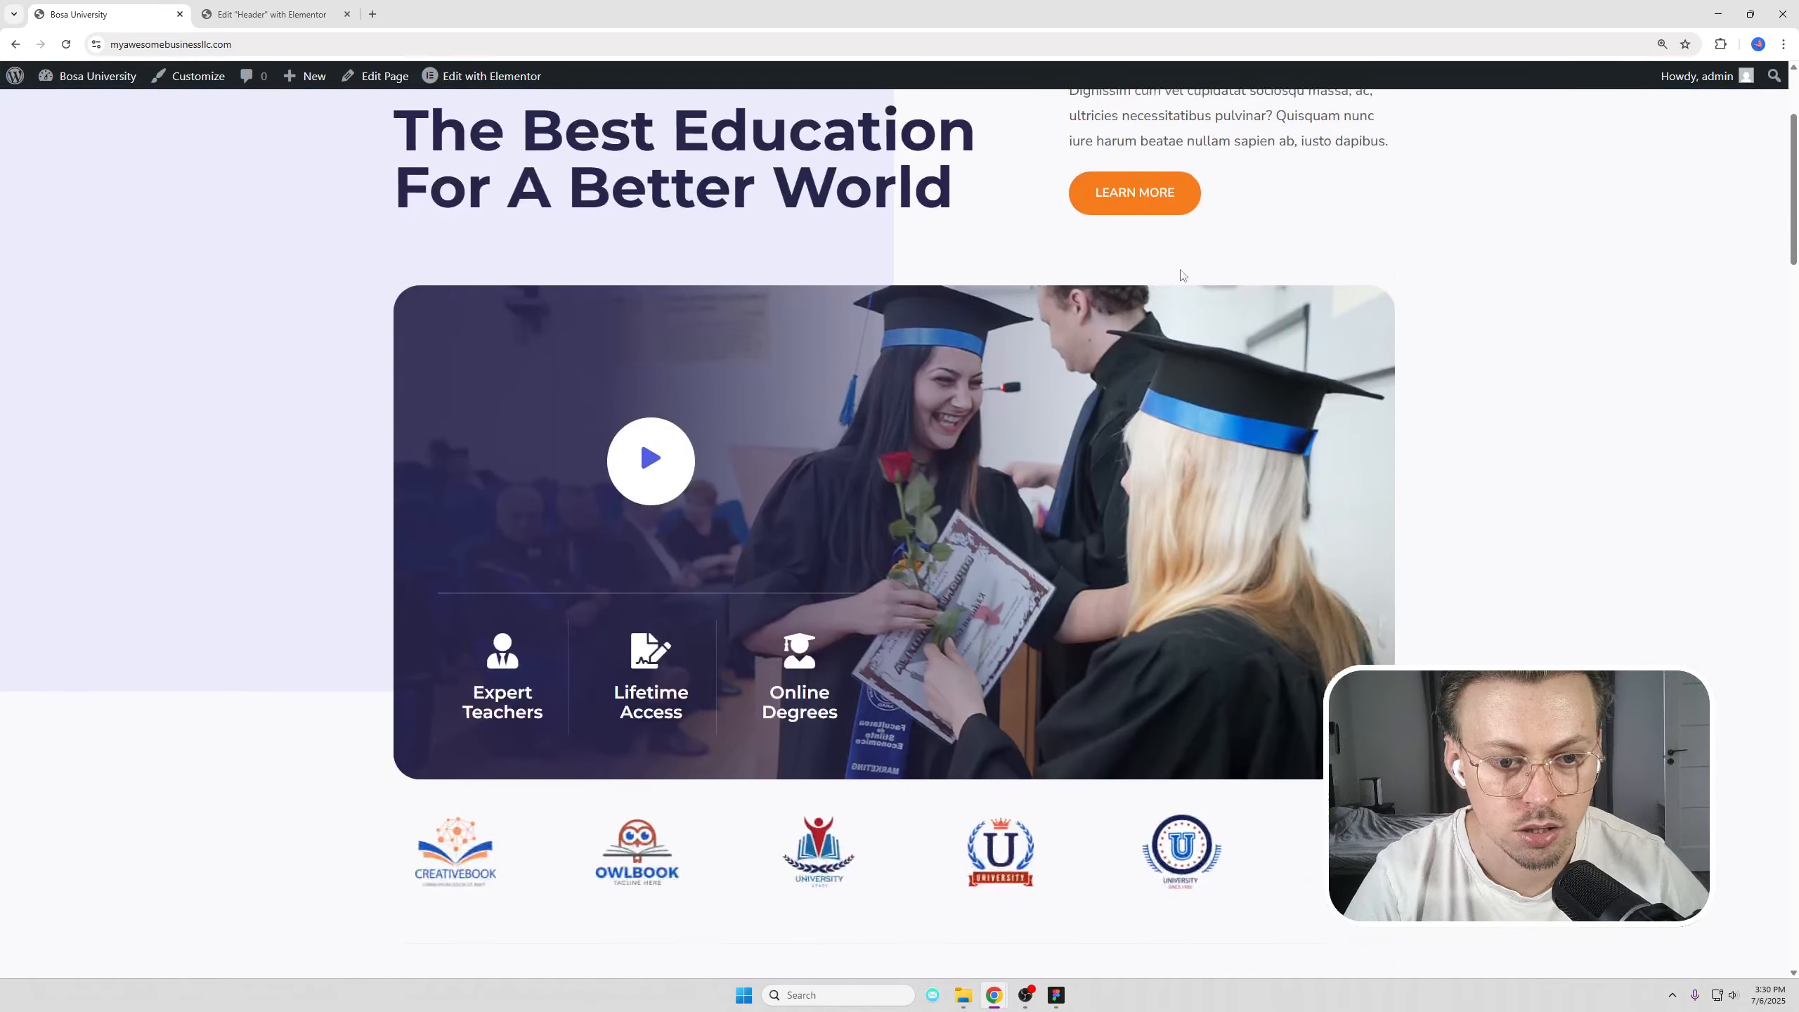
scroll(1133, 258, down, 2)
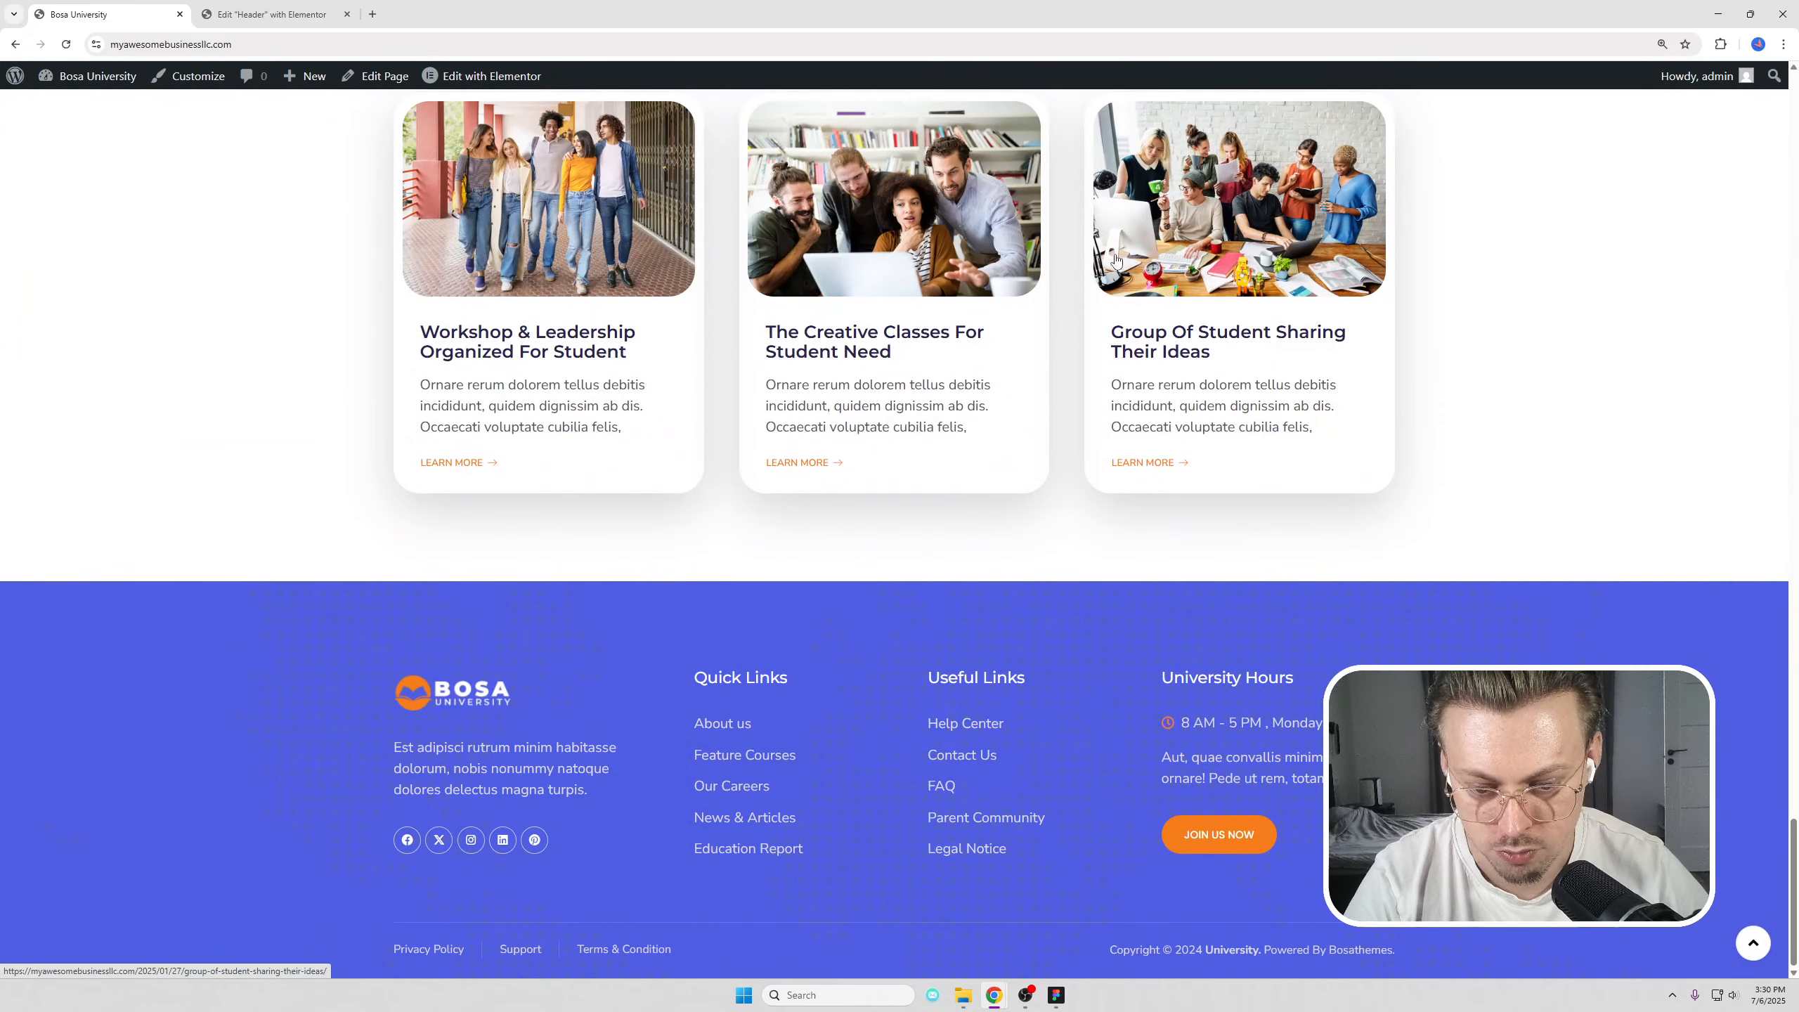
mouse_move(476, 80)
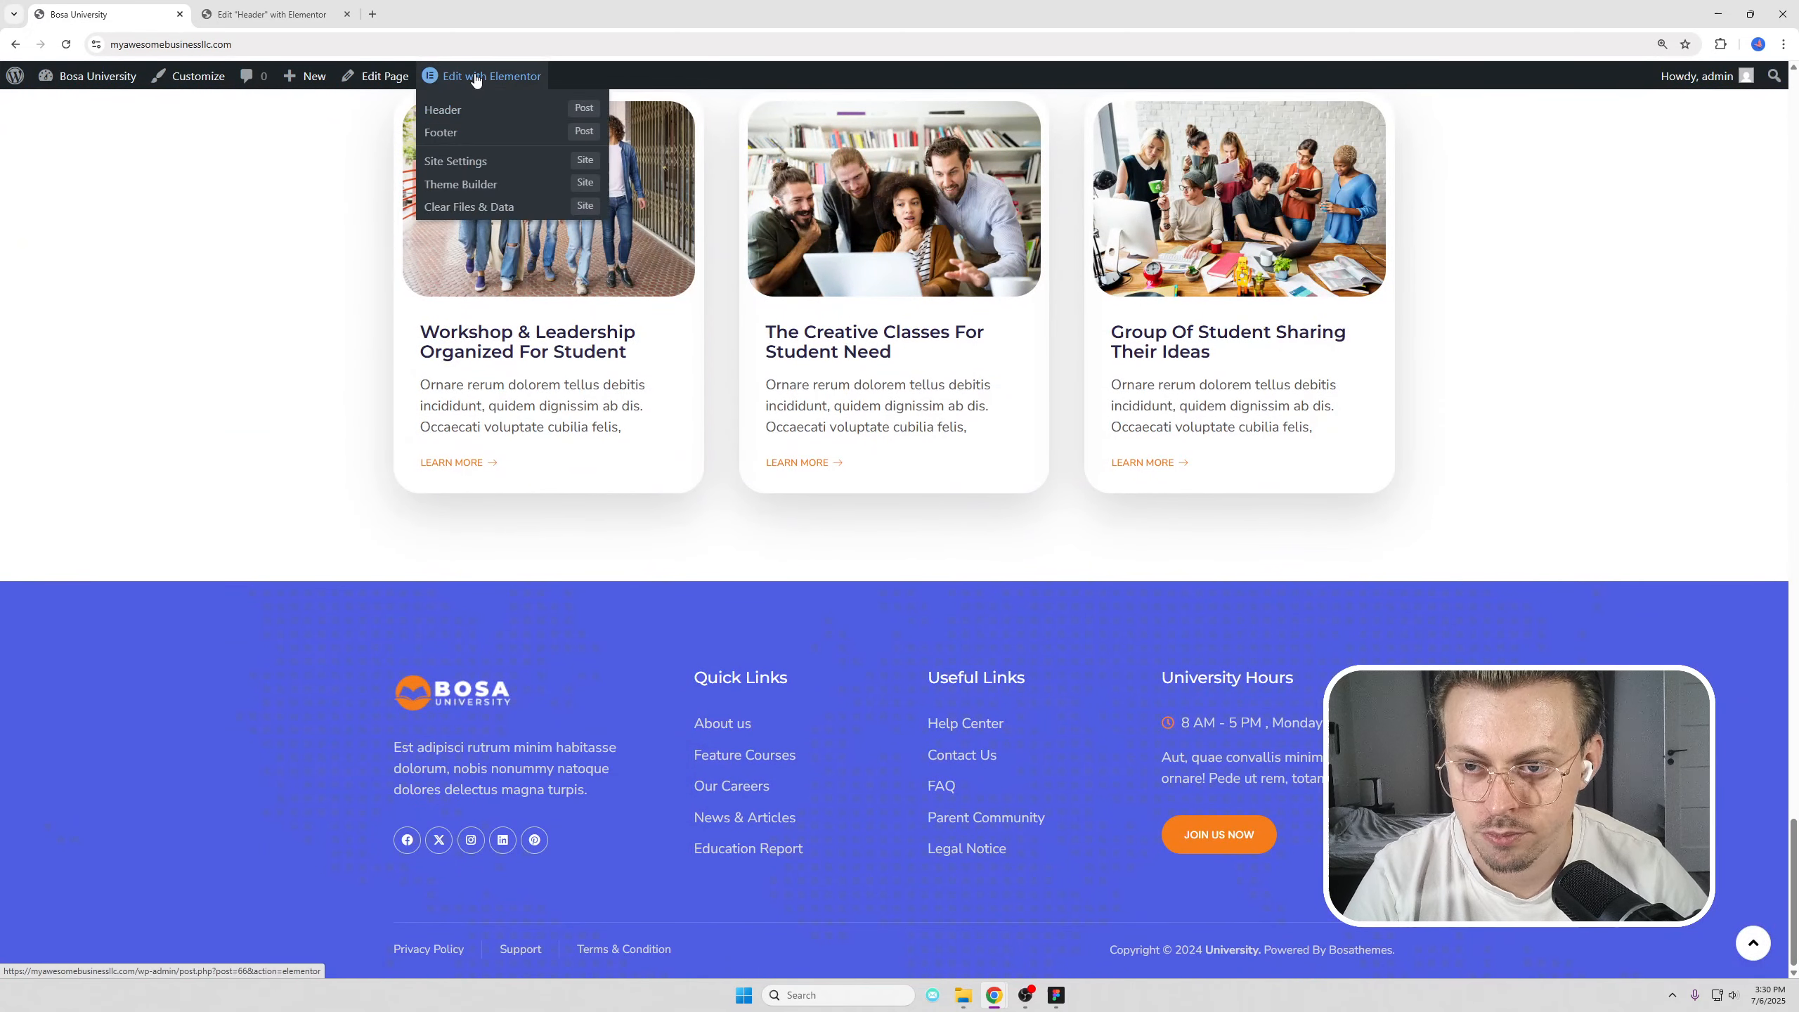
click(454, 134)
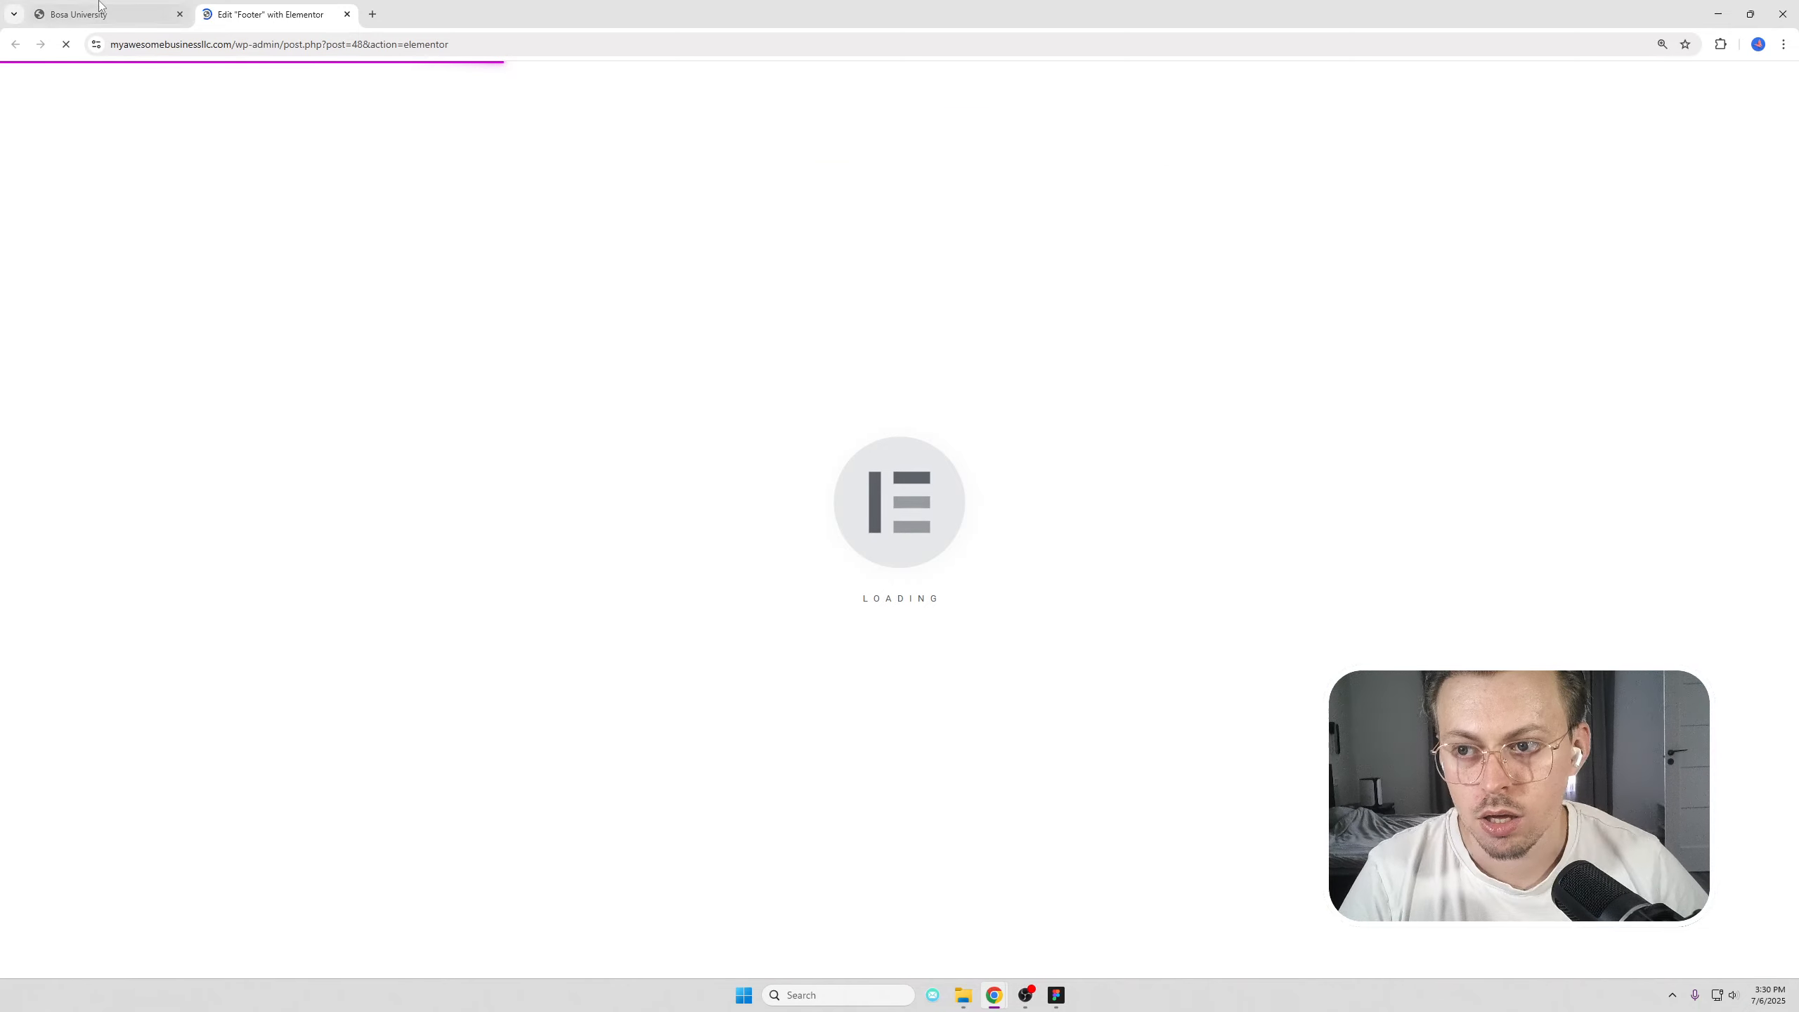
click(99, 6)
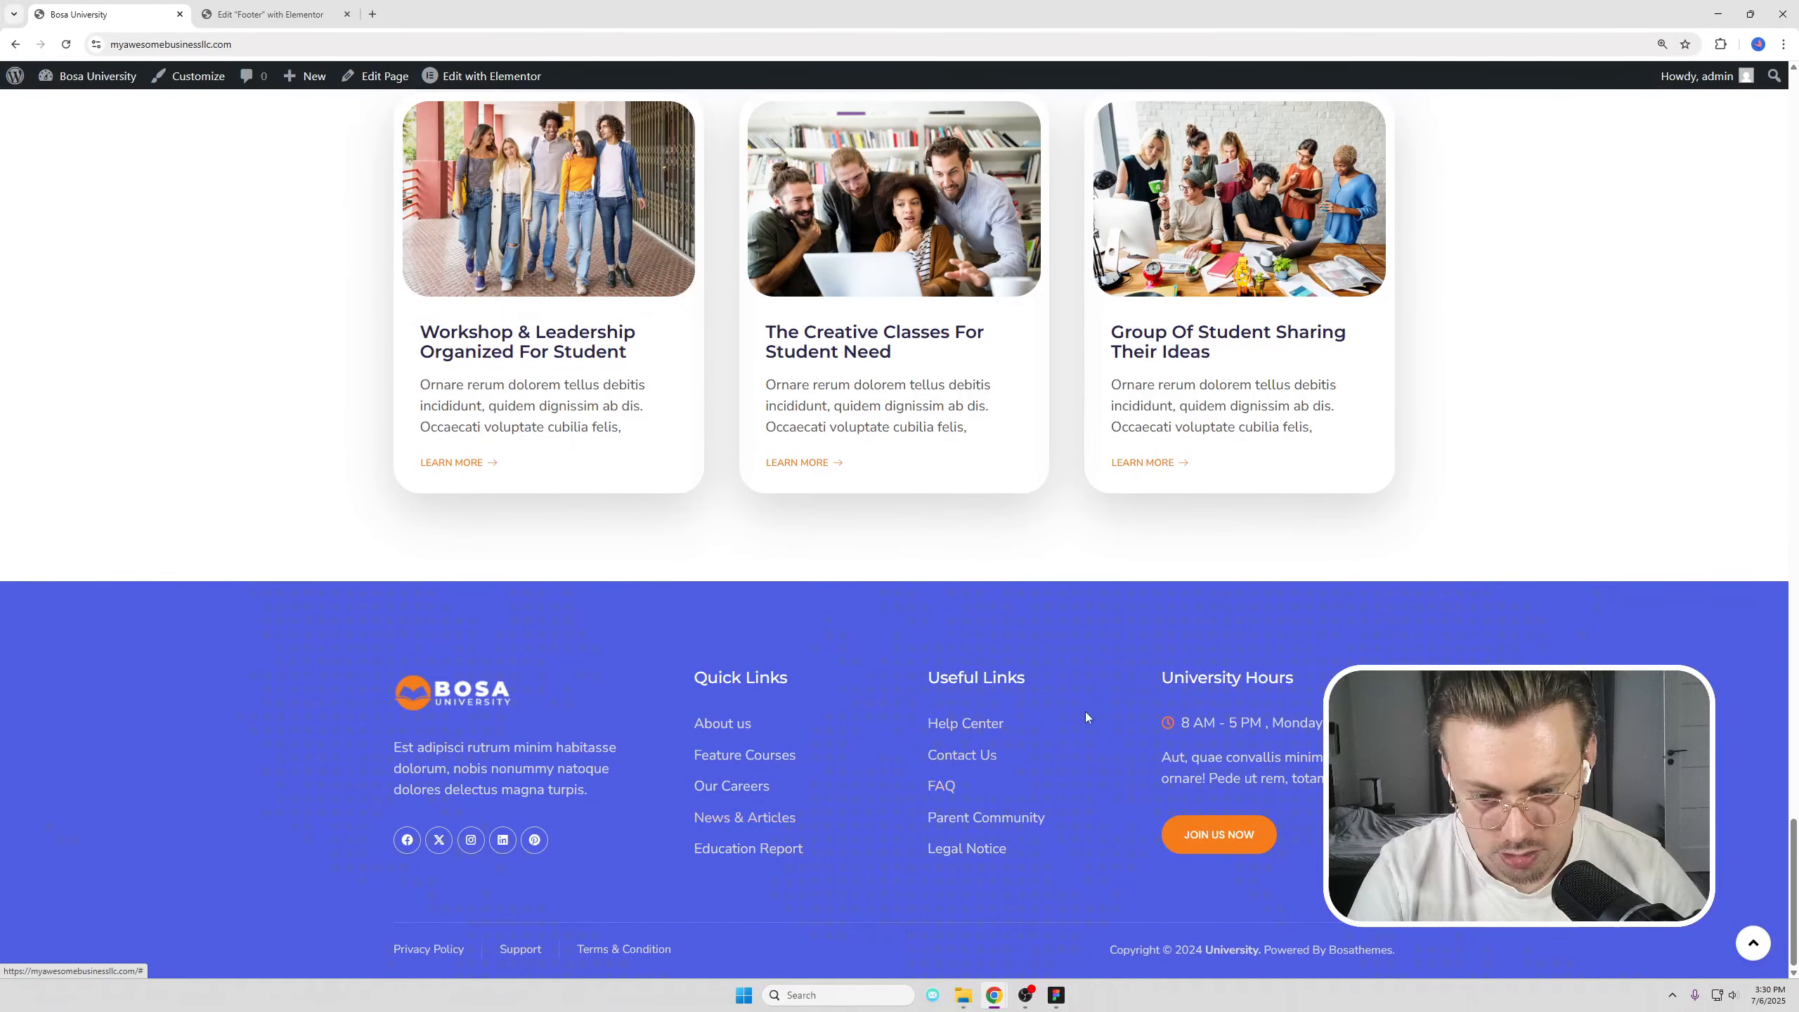
click(360, 7)
Step: Try to recolour the description text under the footer logo through the heading's title colour
click(686, 281)
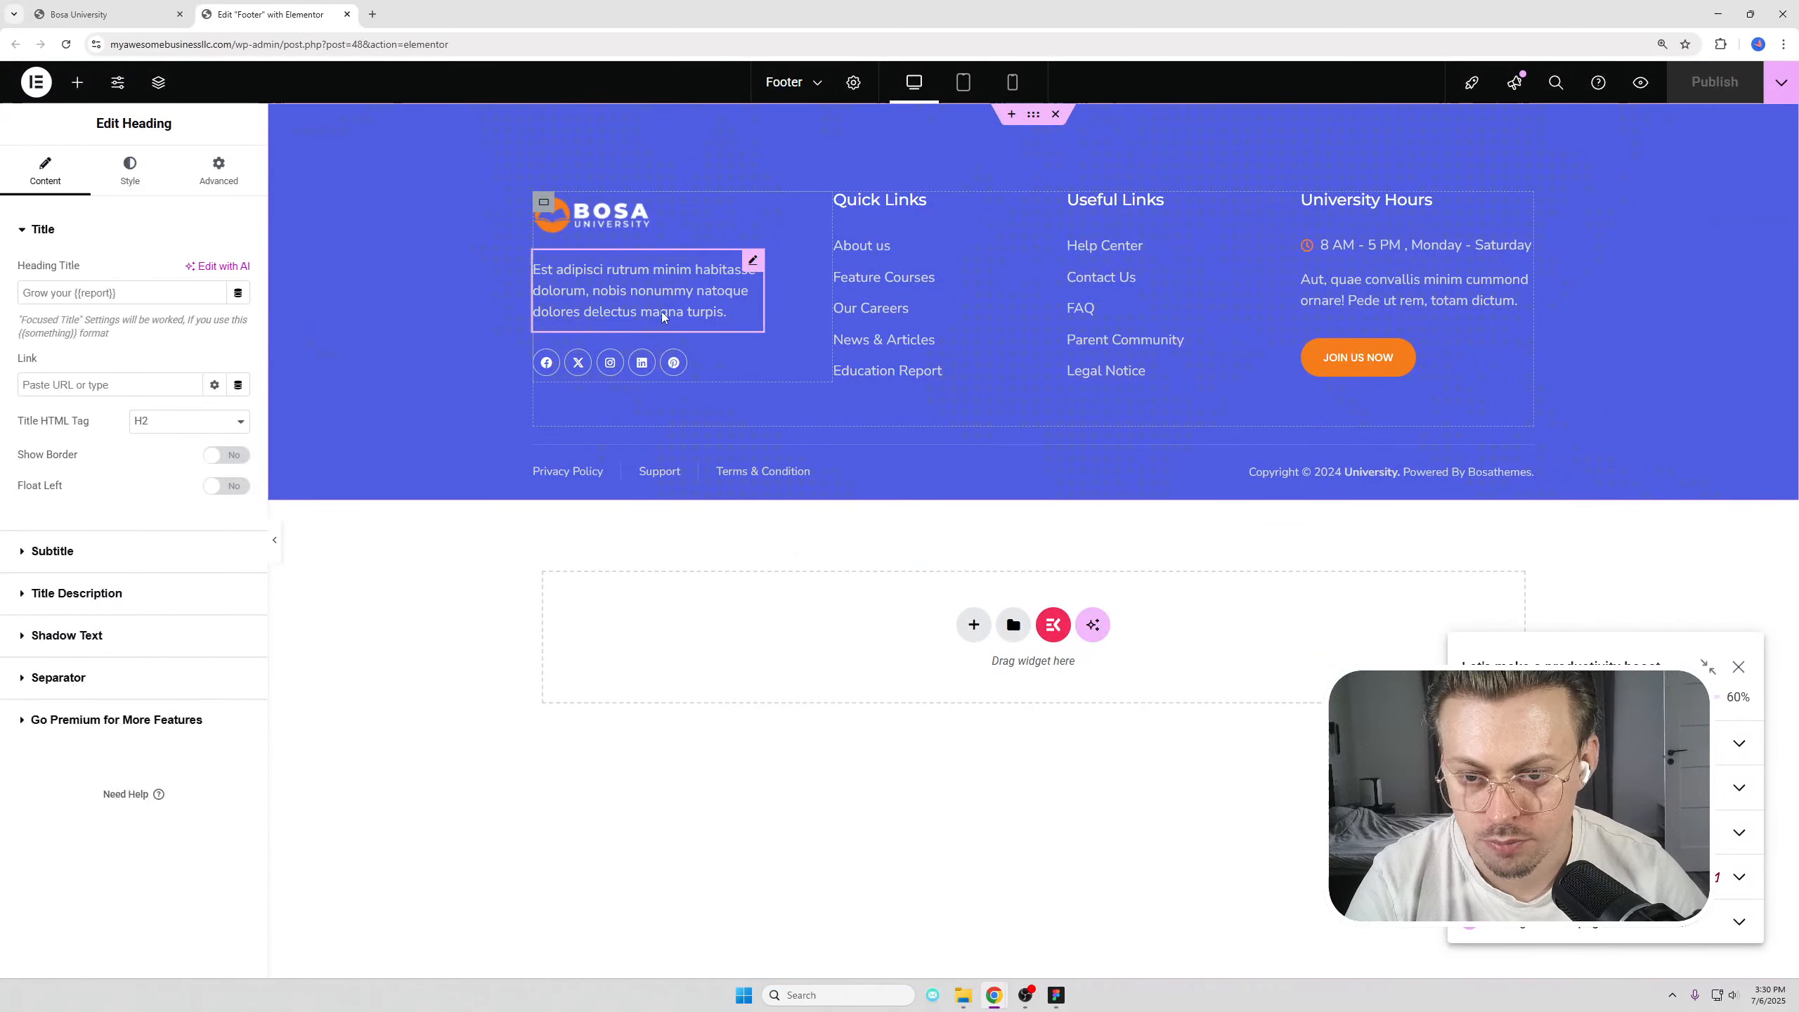
click(130, 173)
click(62, 344)
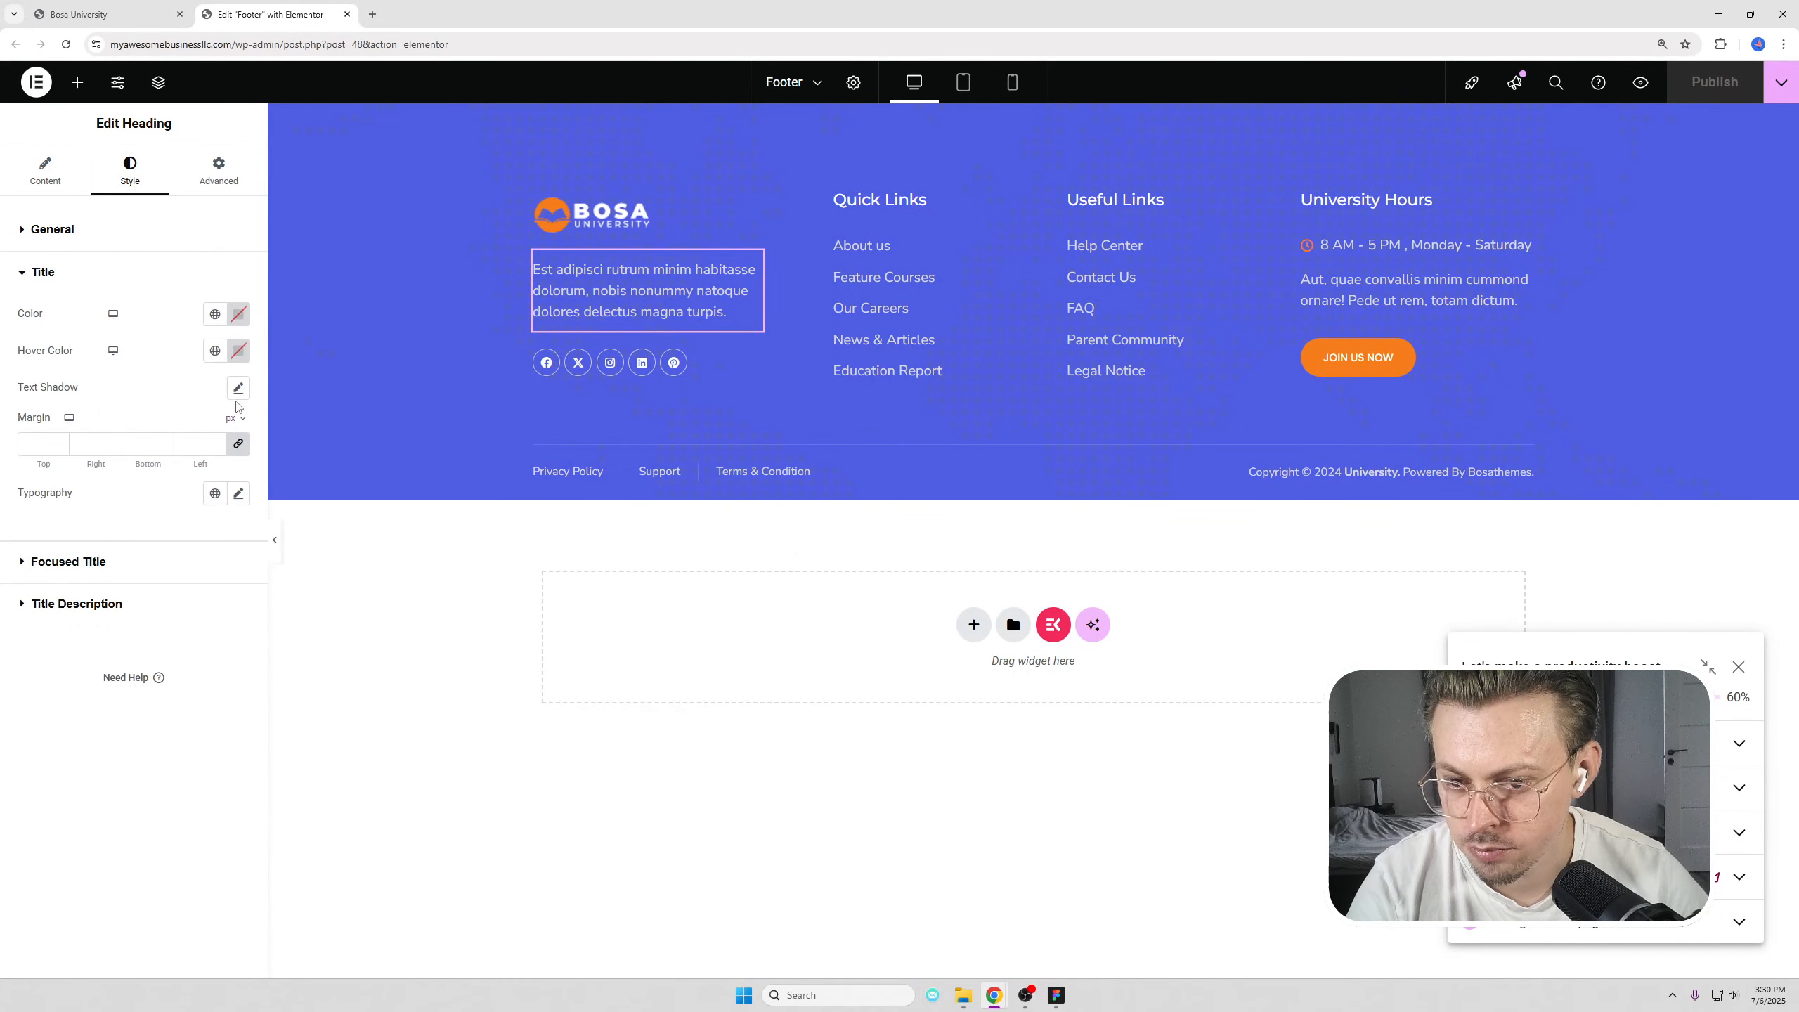
click(237, 316)
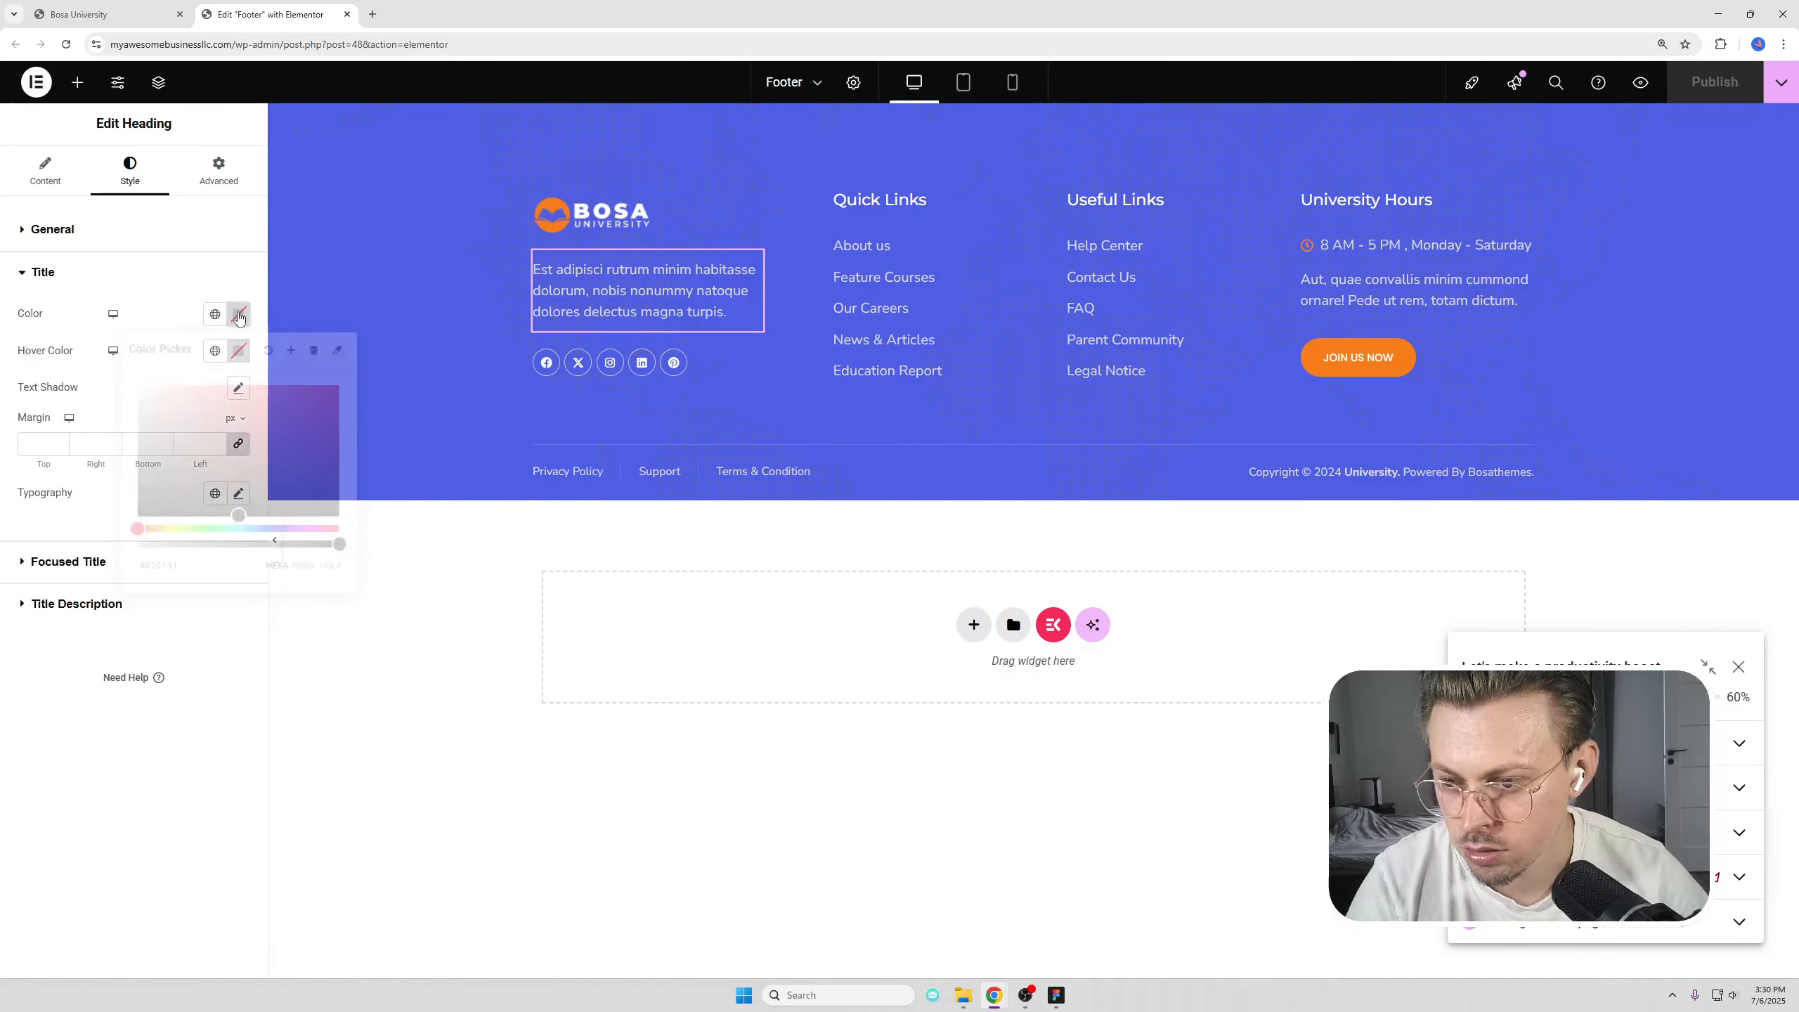
click(230, 268)
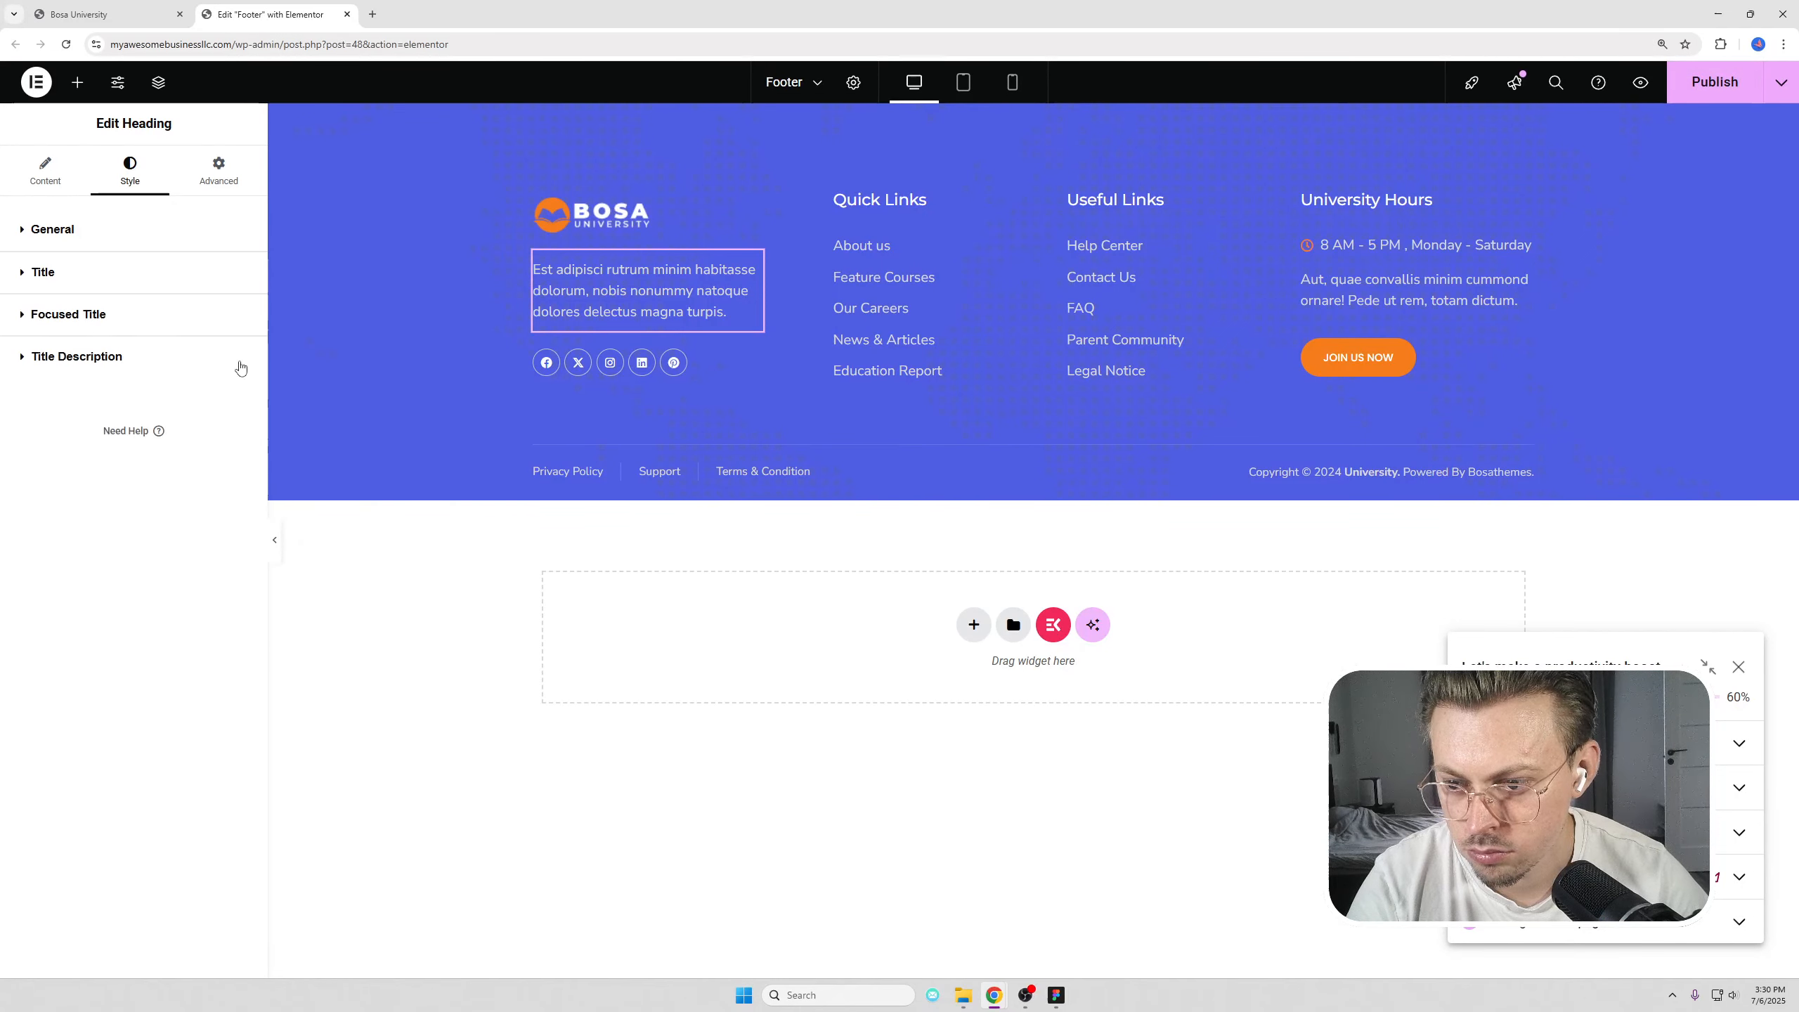
Step: Set the title description colour of the text under the footer logo to #FFFFFF
click(157, 266)
click(149, 234)
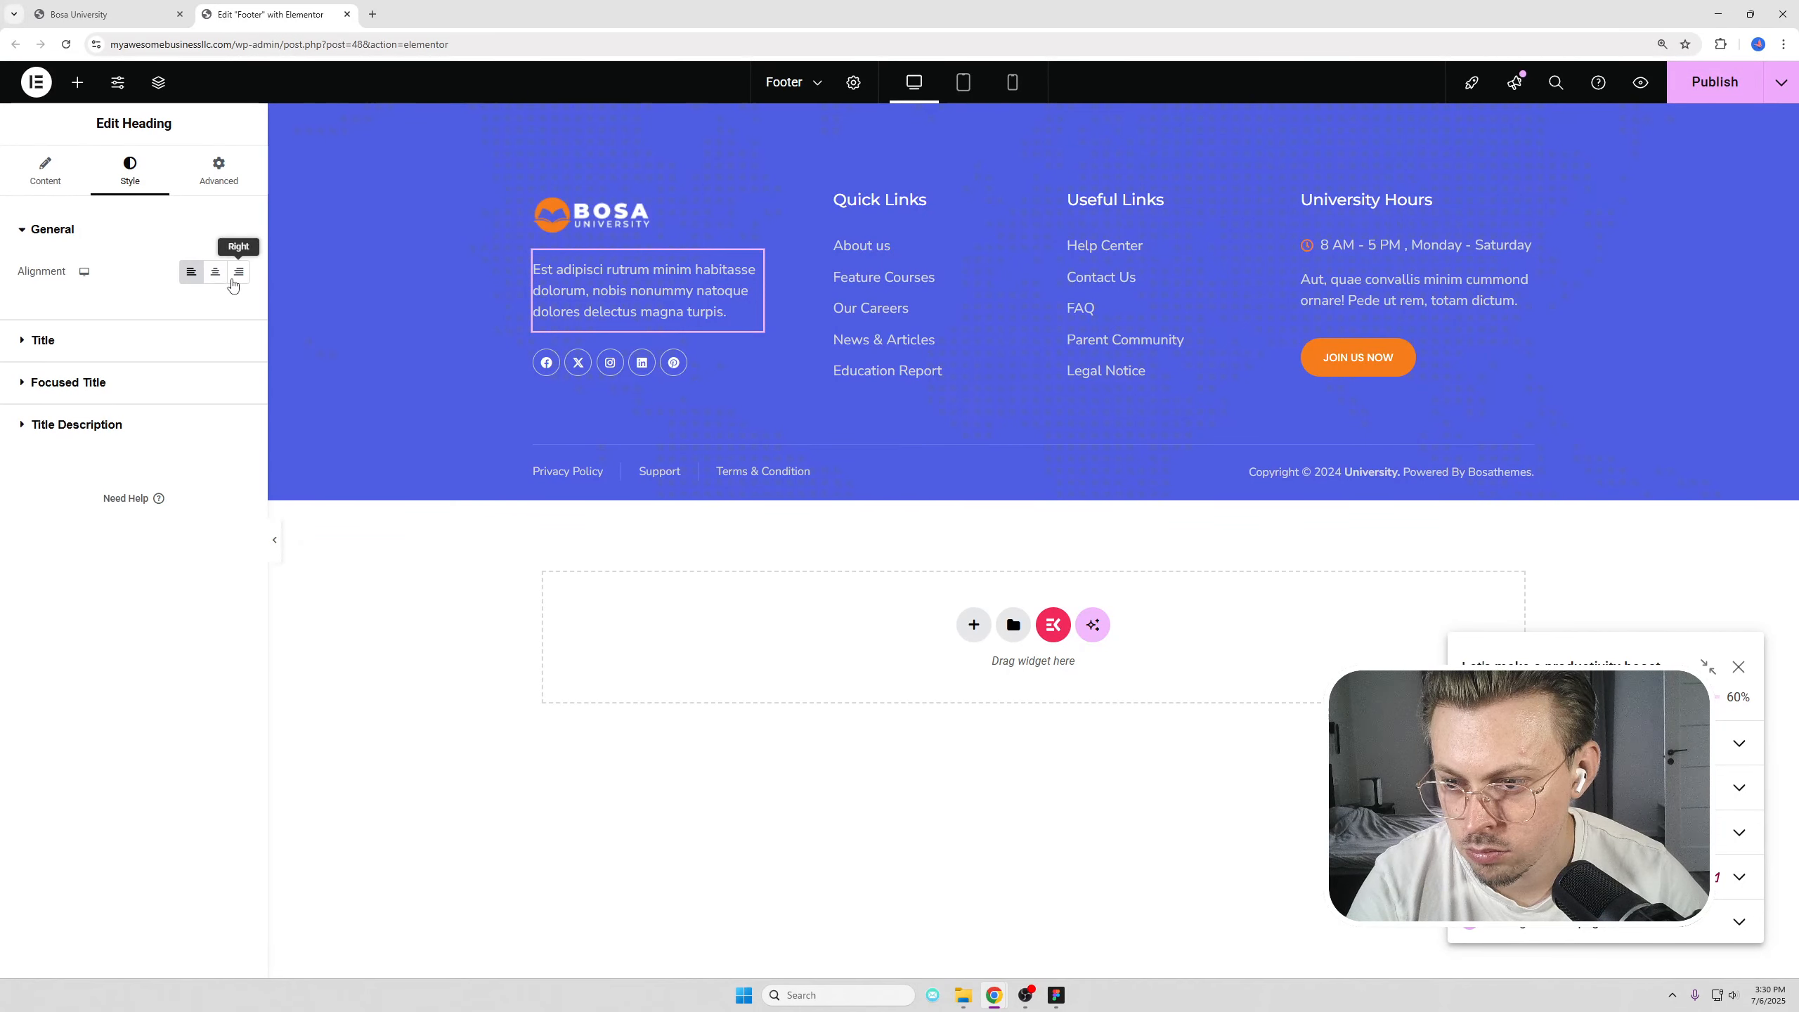
click(111, 384)
click(63, 321)
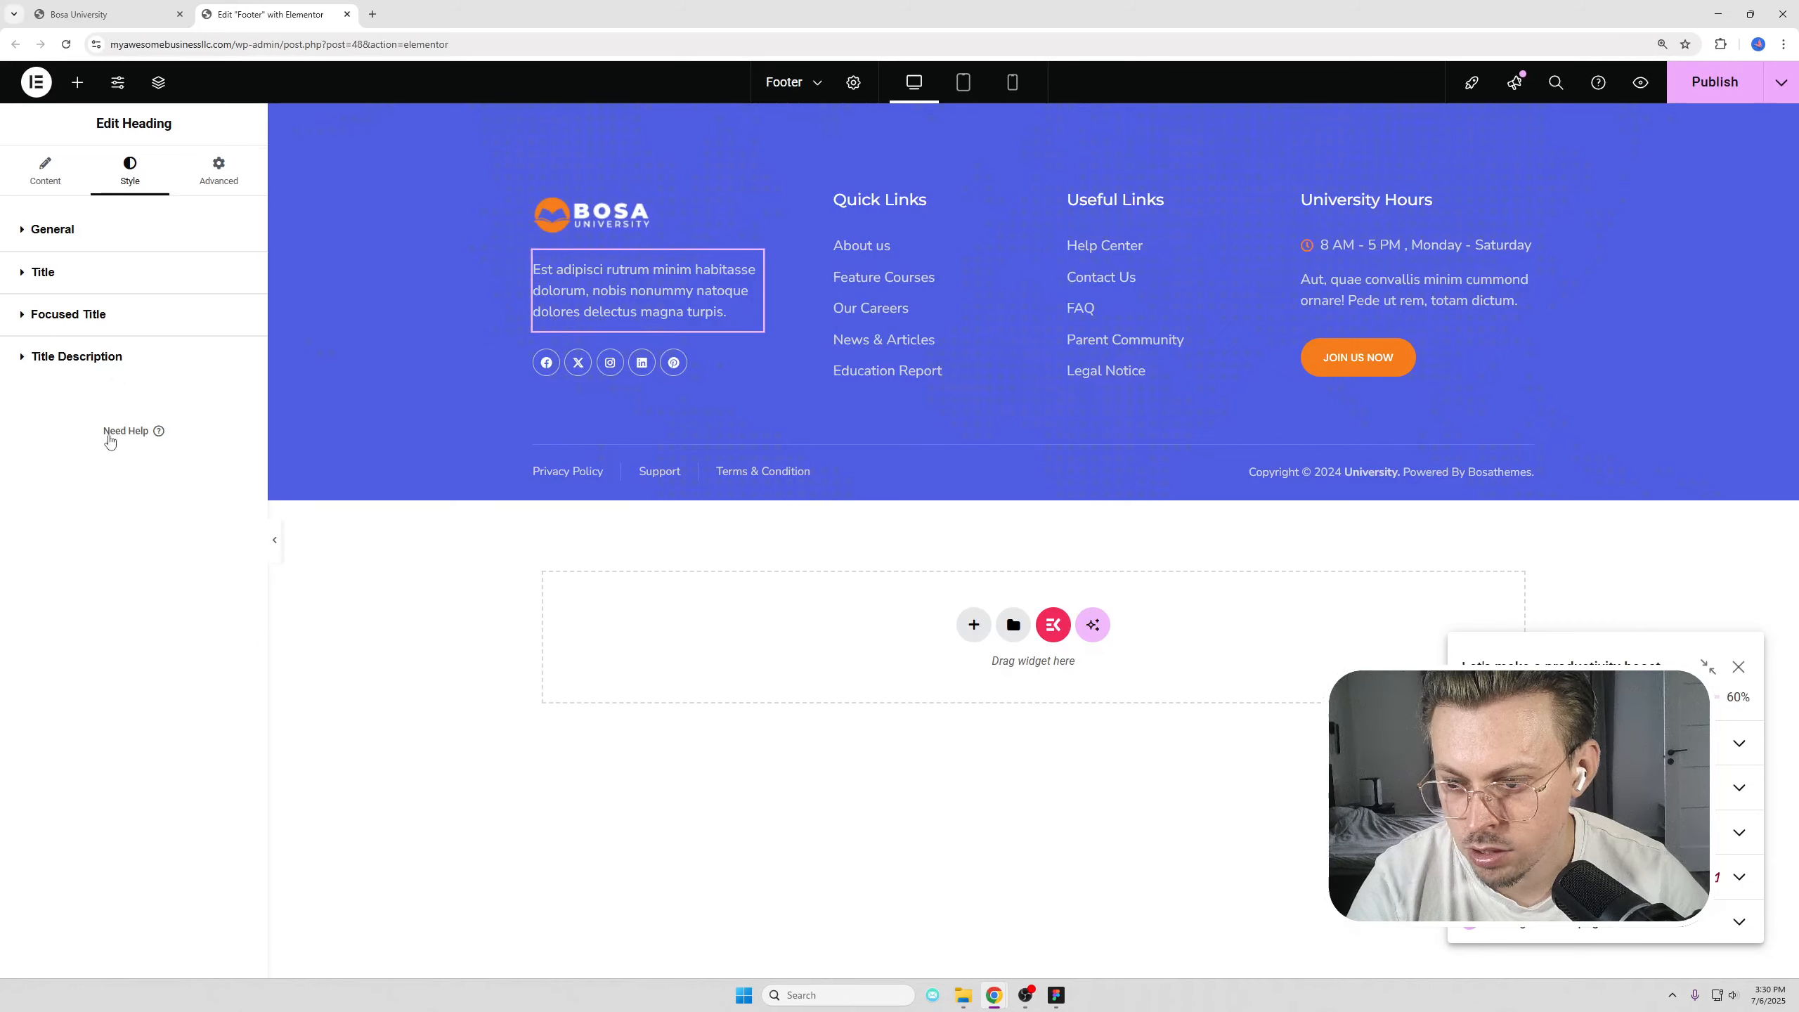
click(76, 366)
click(238, 402)
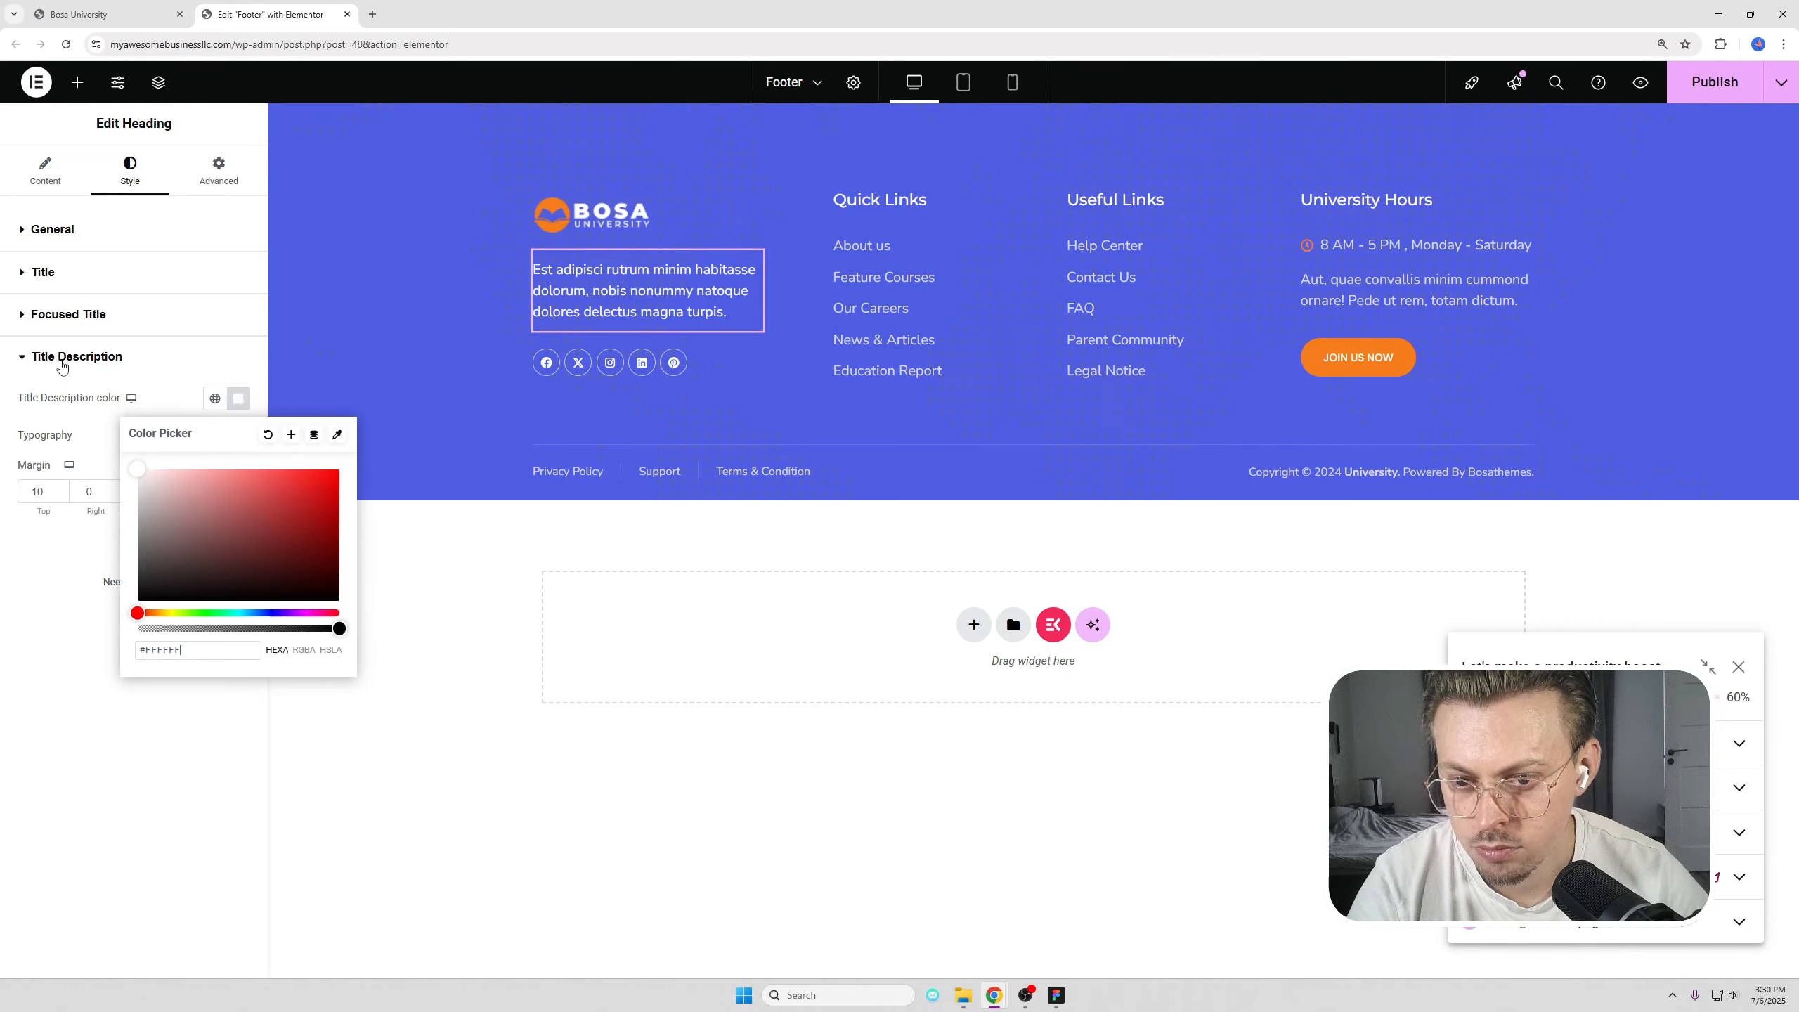
Step: Set the text colour of the footer's Quick Links list to white
click(873, 291)
click(129, 170)
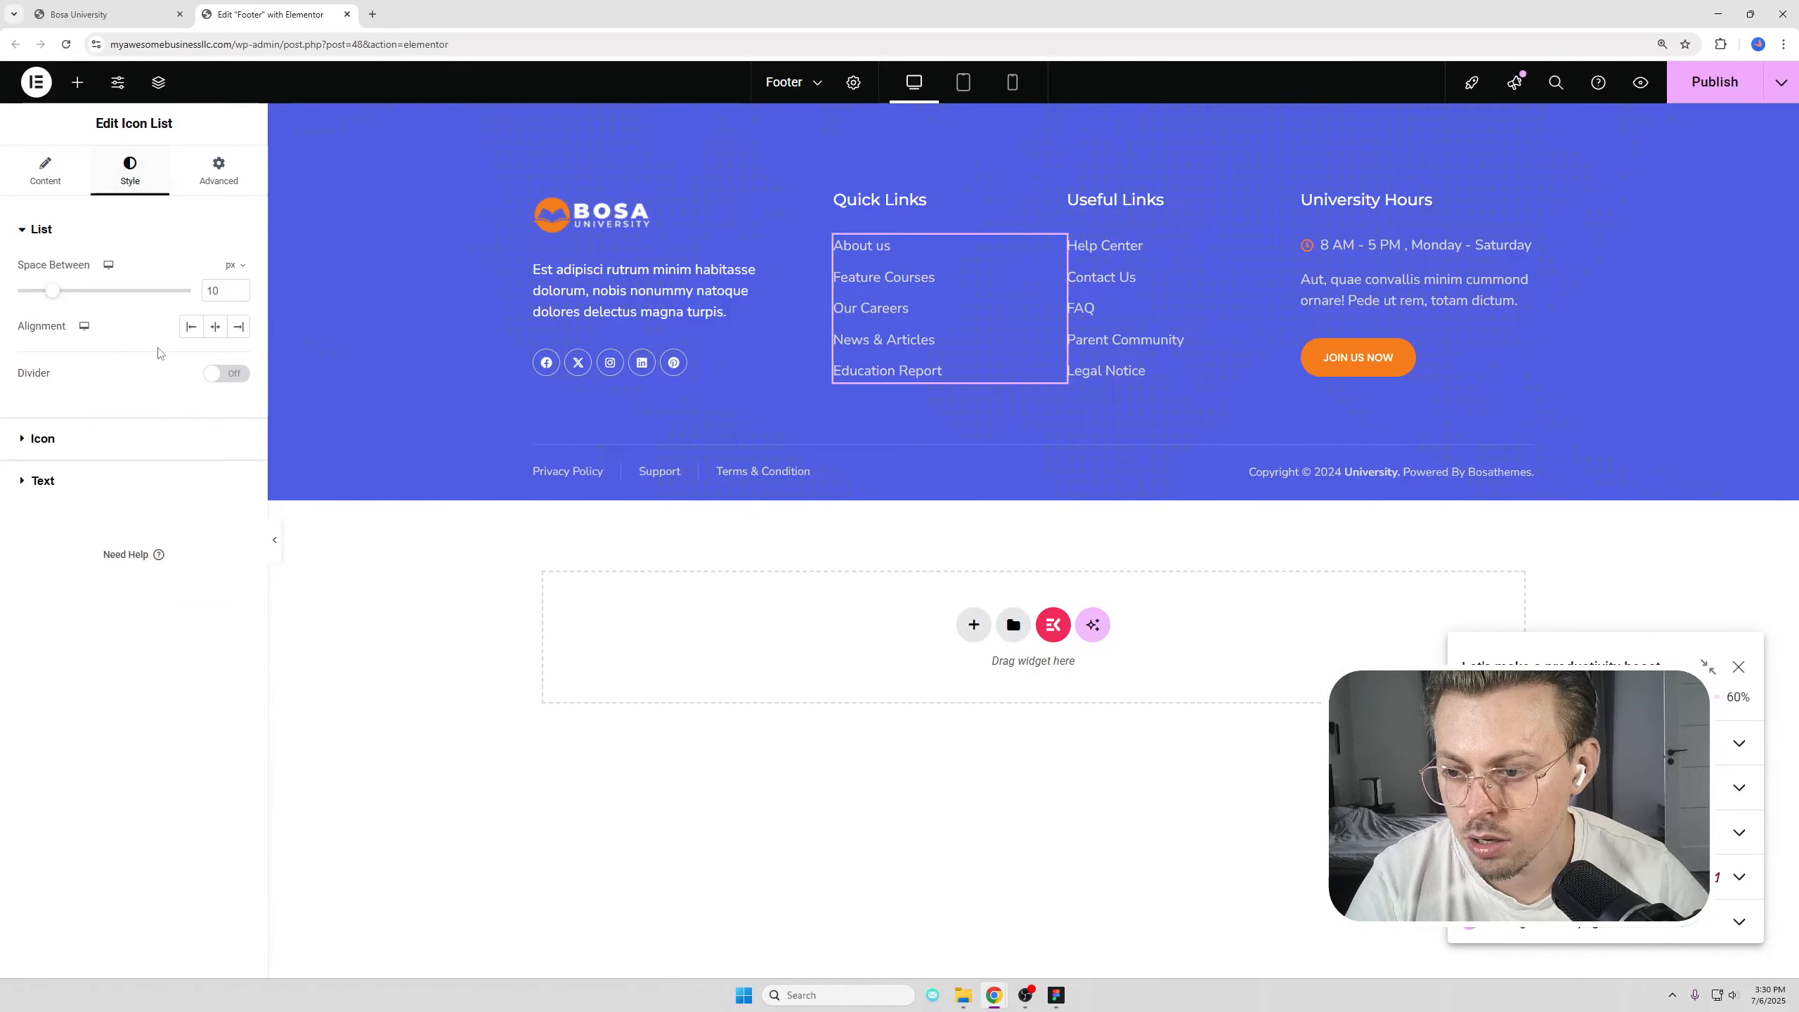
click(42, 480)
click(234, 467)
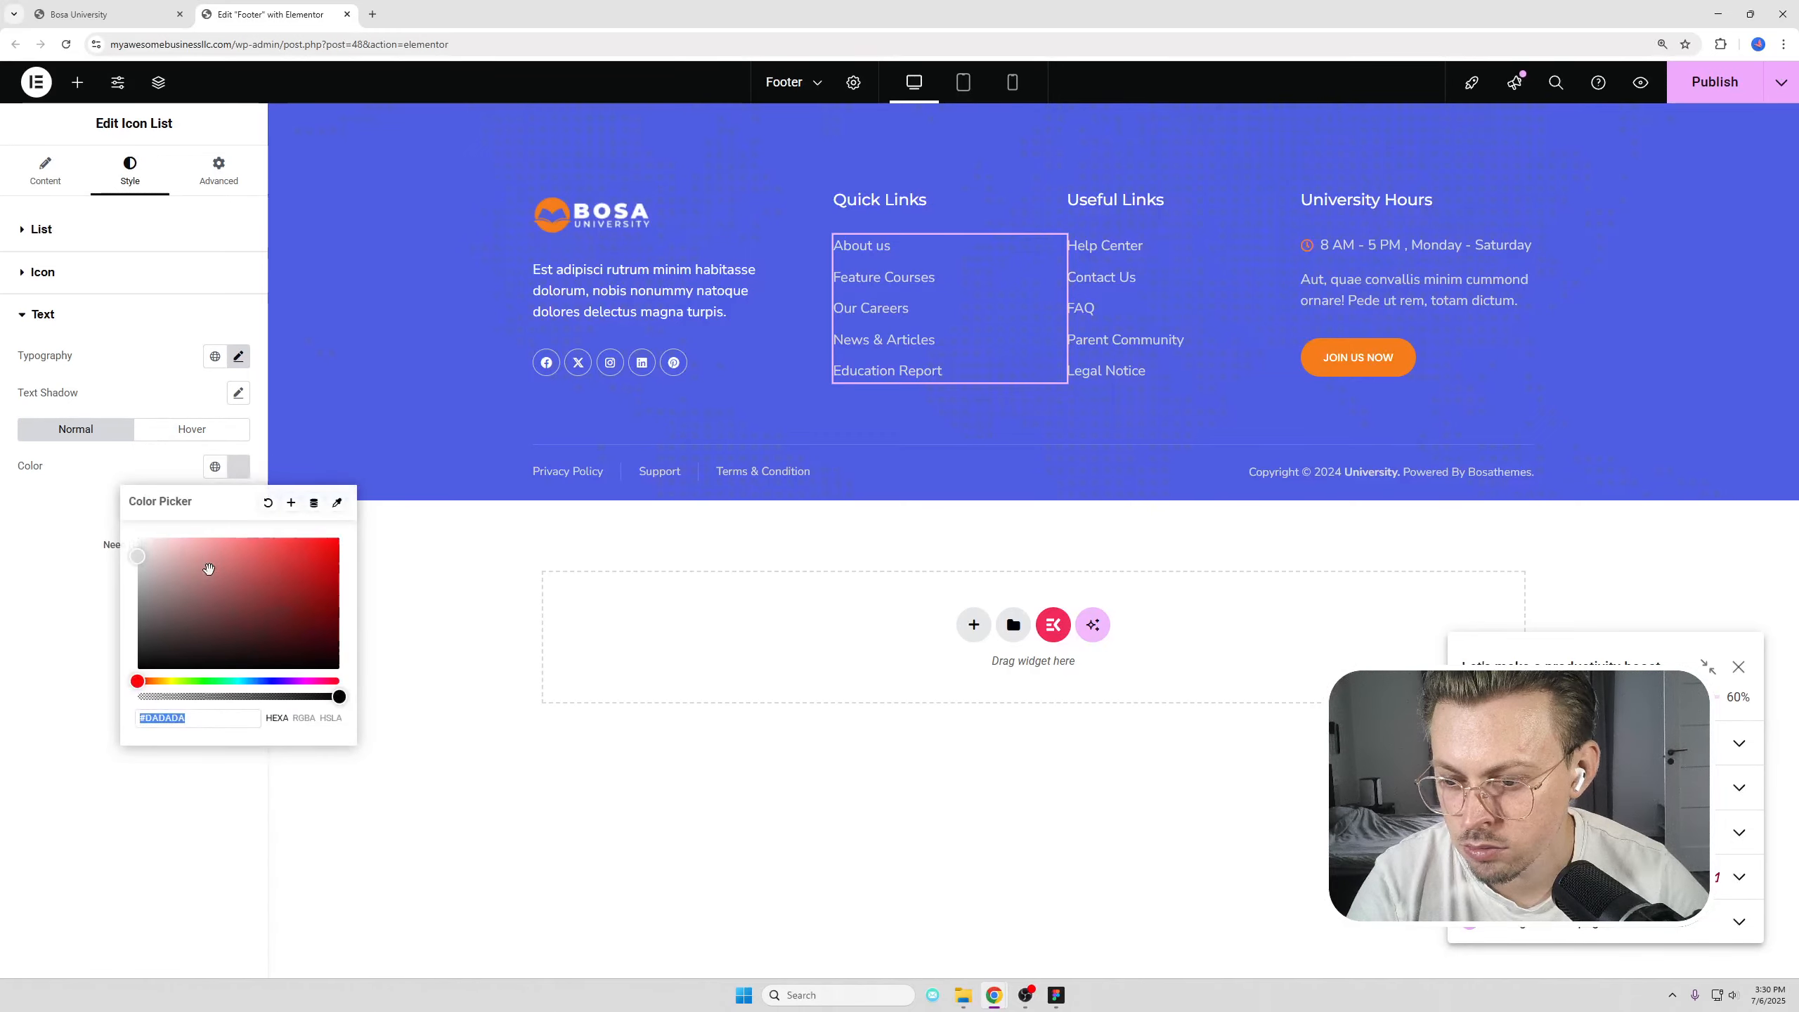
Step: Set the text colour of the footer's Useful Links list to #FFFFFF
click(1077, 248)
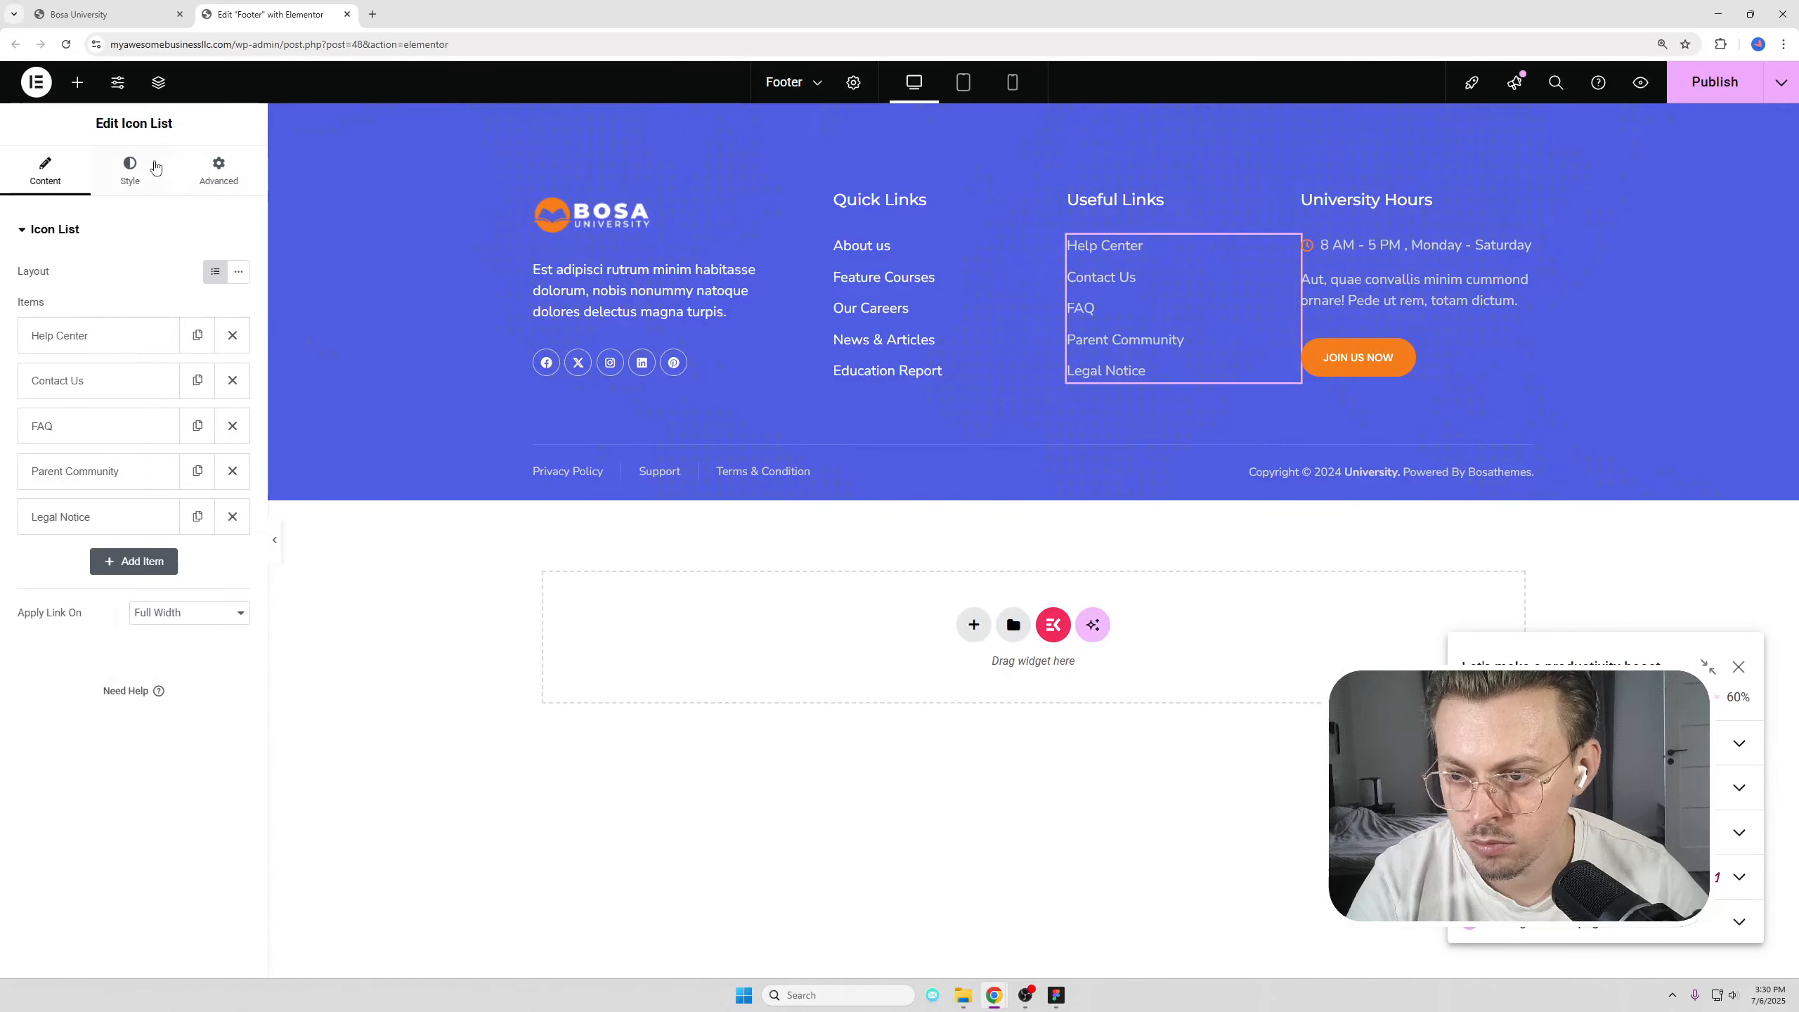
click(129, 170)
click(183, 480)
click(238, 467)
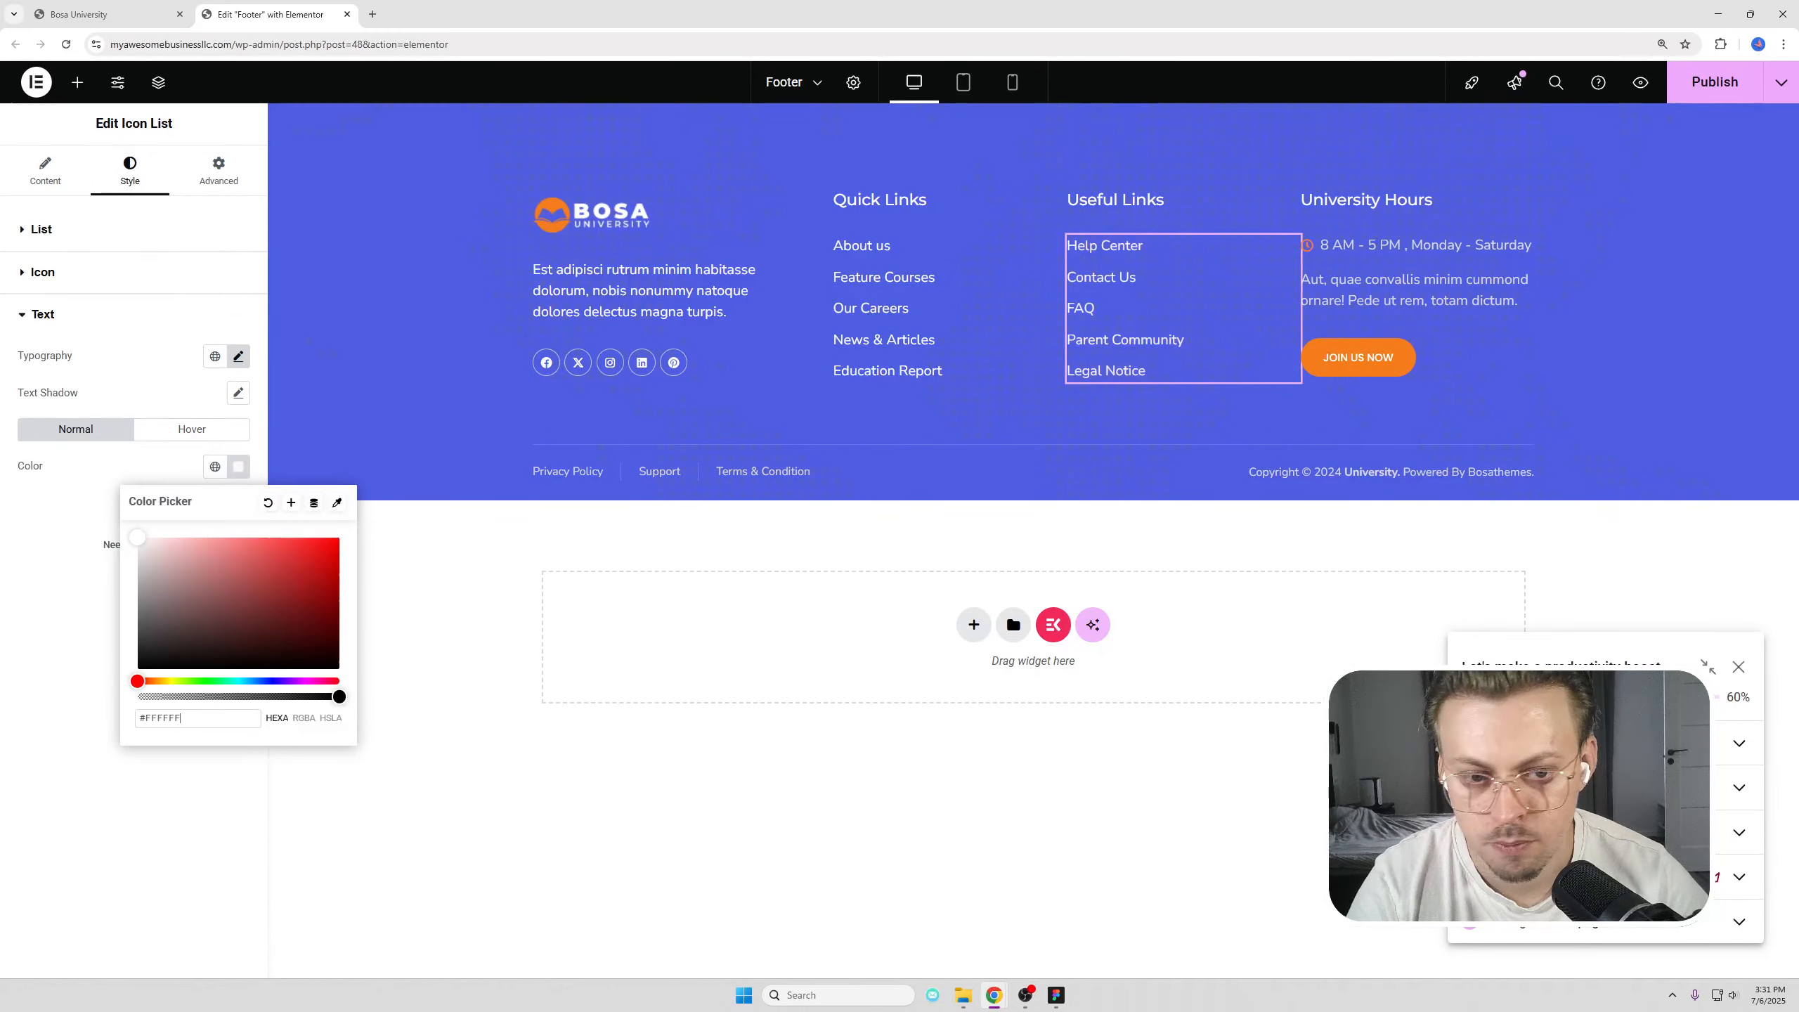
Step: Set the text colour of the University Hours list in the footer to #FFFFFF
click(1323, 266)
click(129, 170)
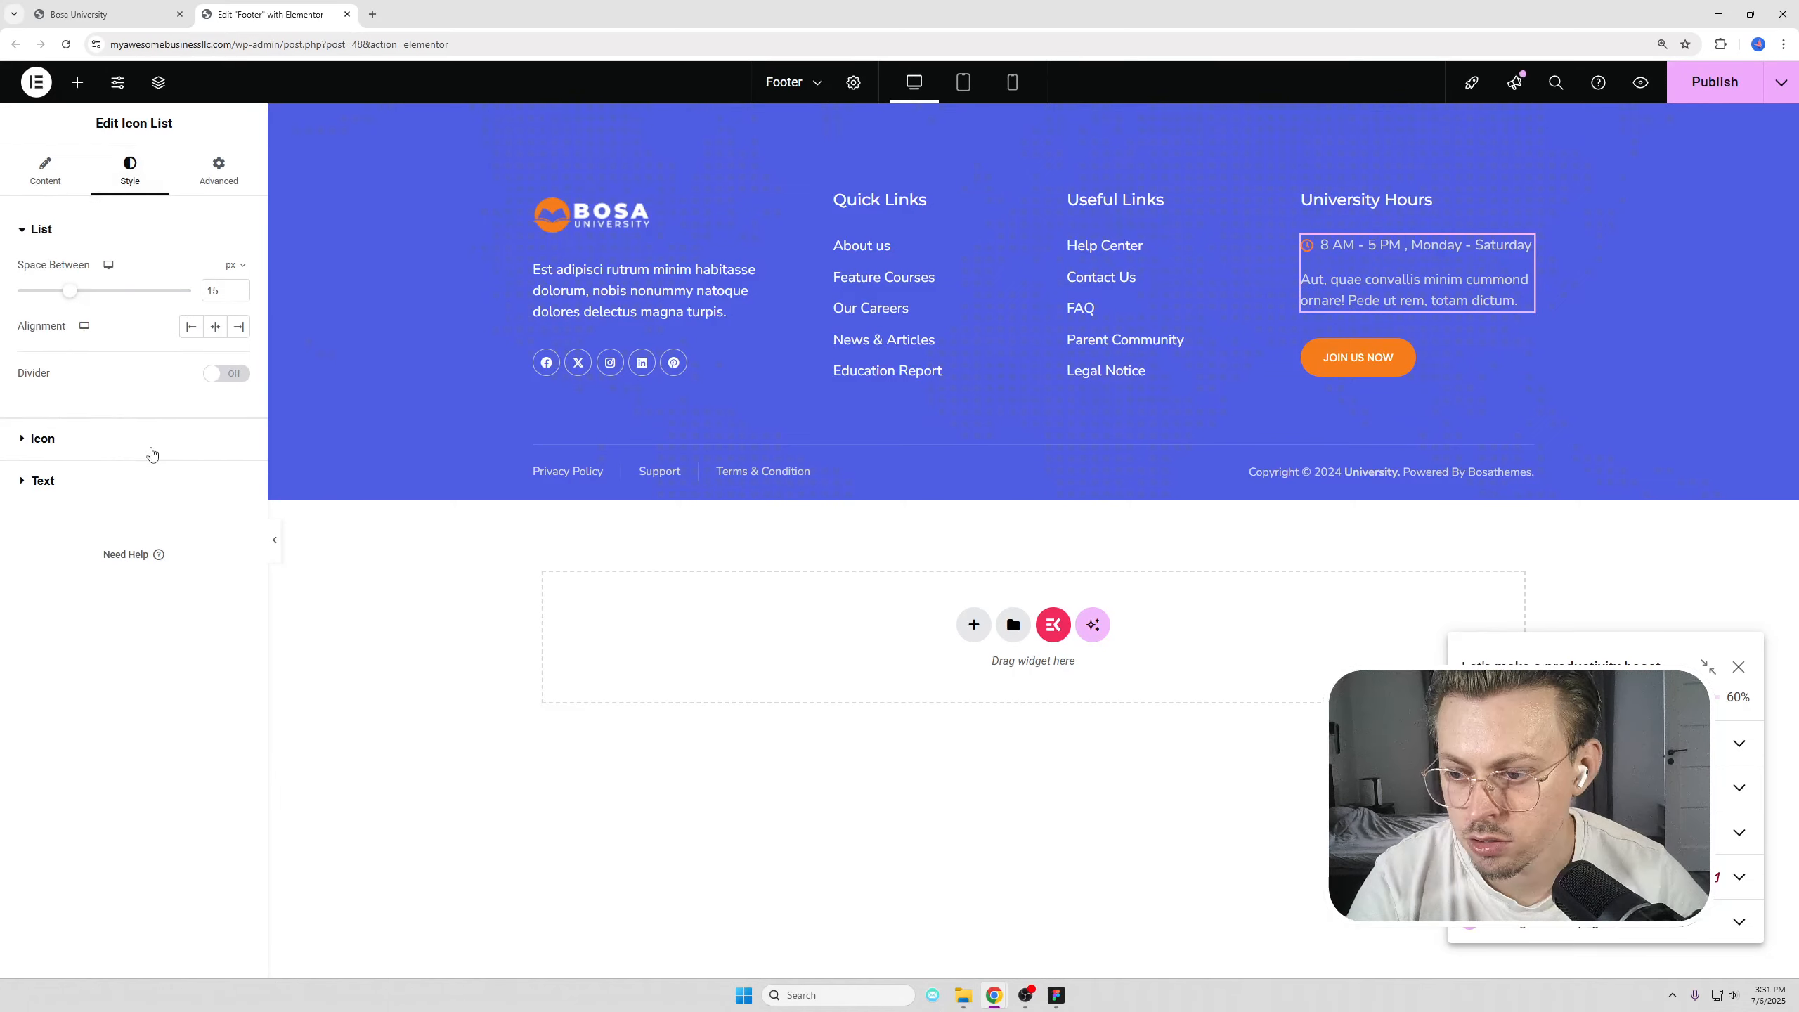
click(99, 482)
click(238, 467)
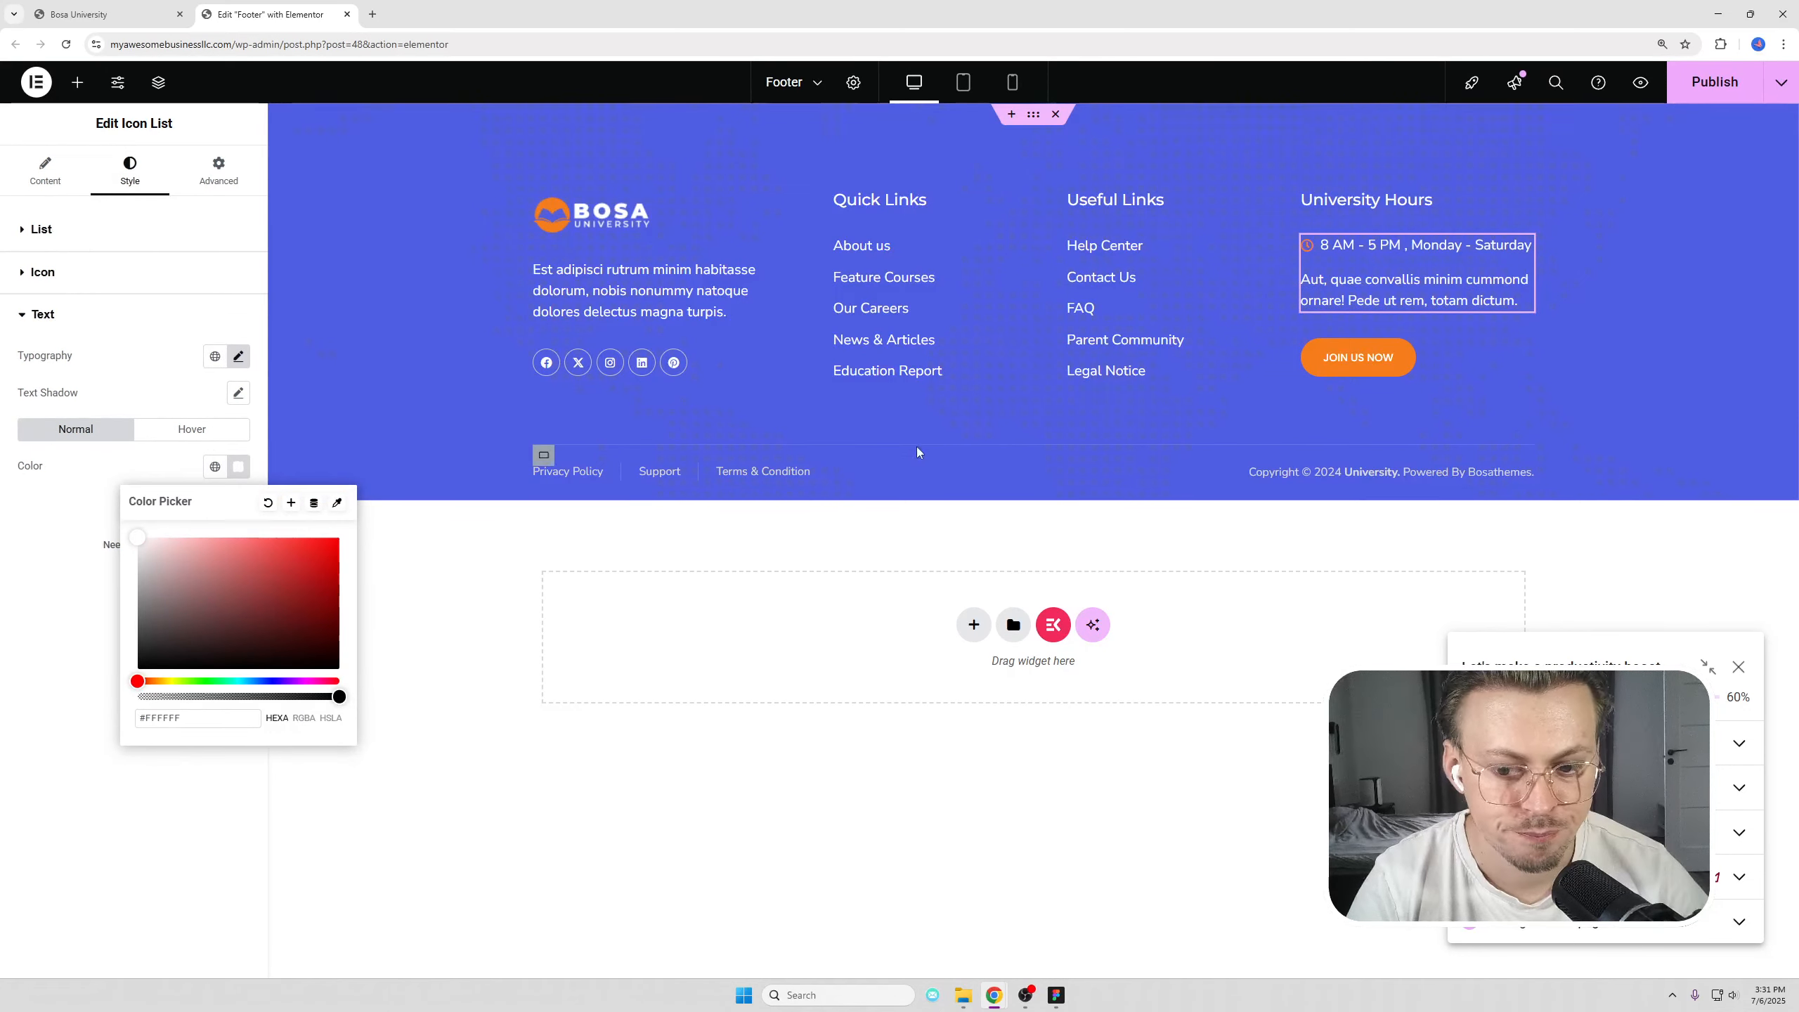
Step: Set the text colour of the footer's Privacy Policy, Support and Terms & Condition list to white
click(739, 483)
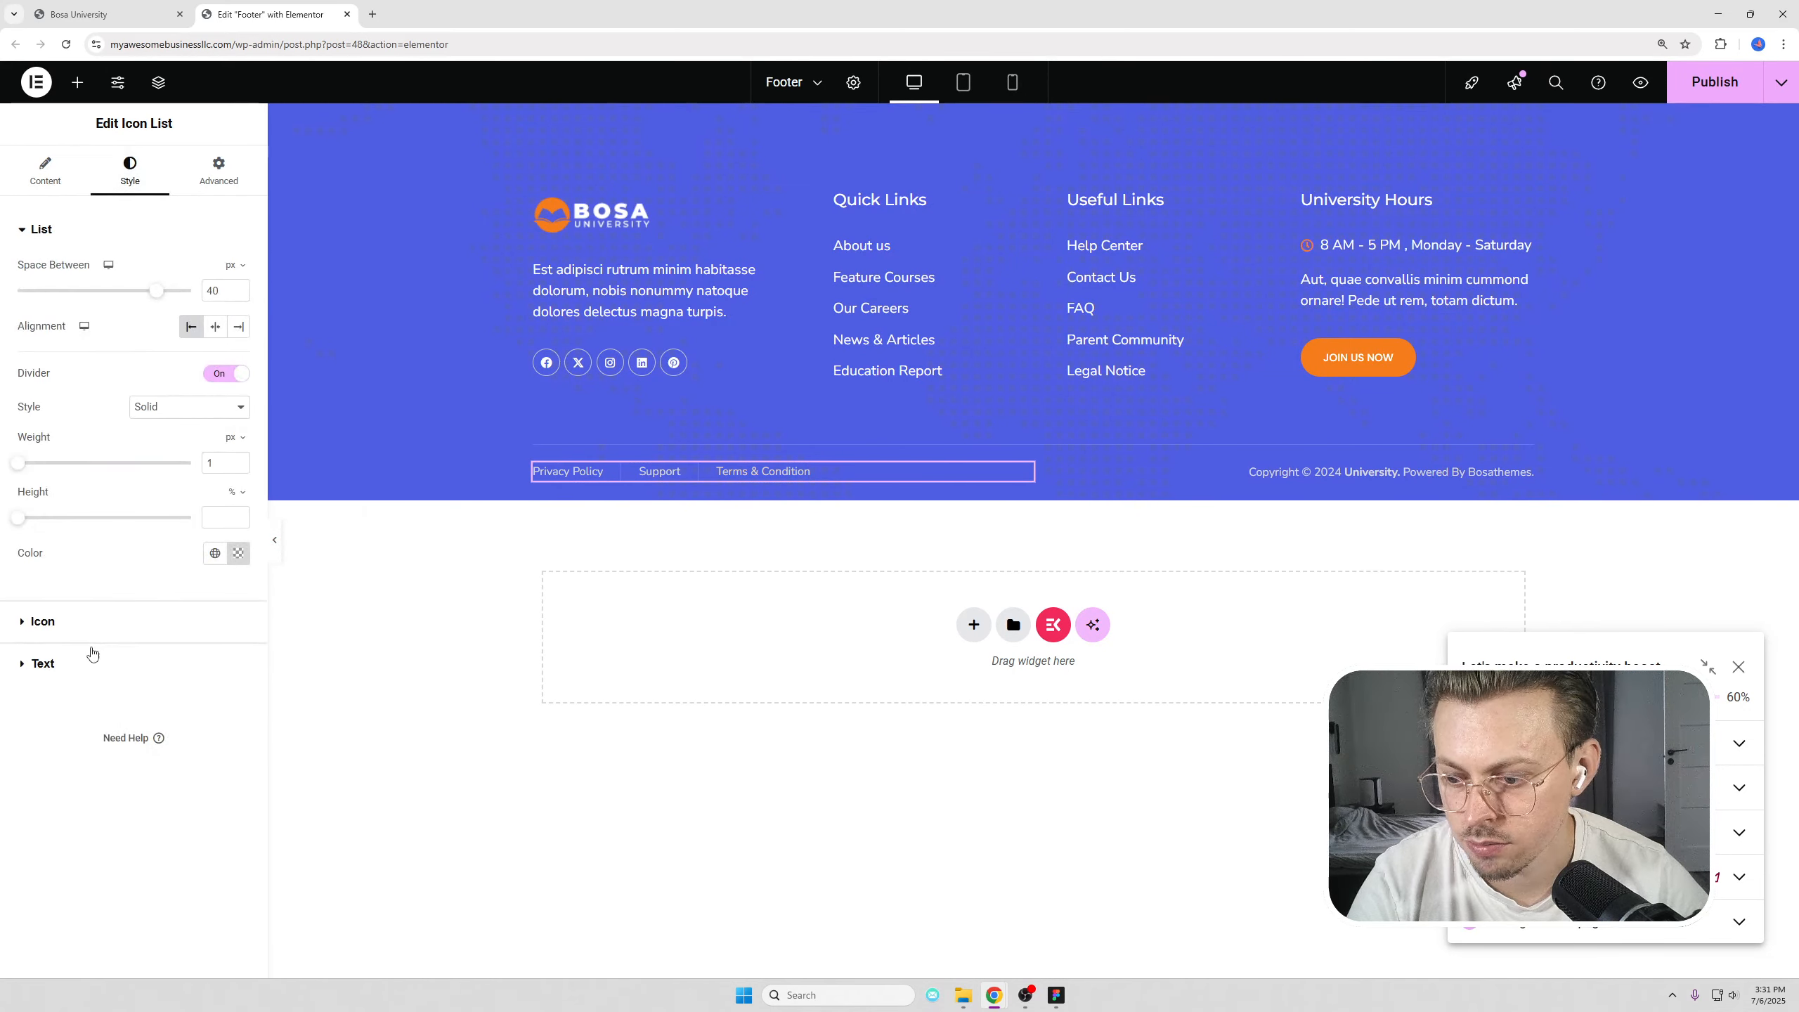
click(92, 654)
click(238, 466)
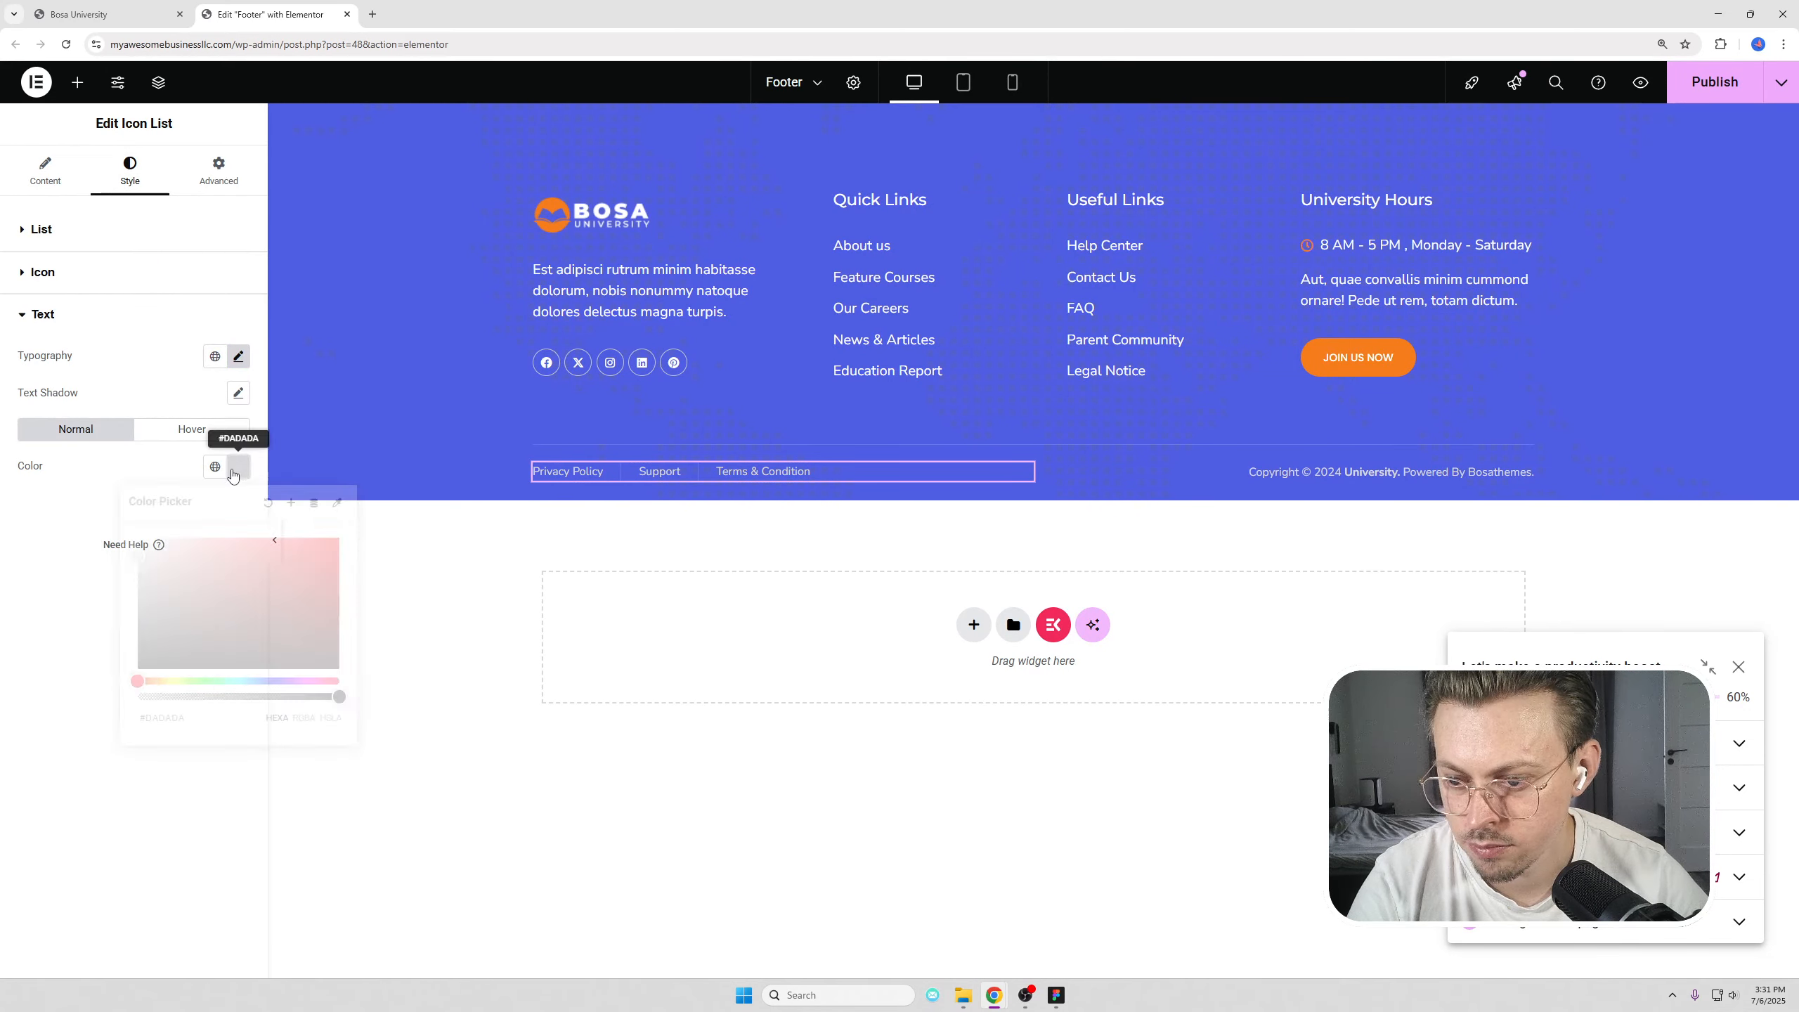
Step: Remove "Powered By Bosathemes." from the footer's copyright line and set its text colour to white
click(1312, 471)
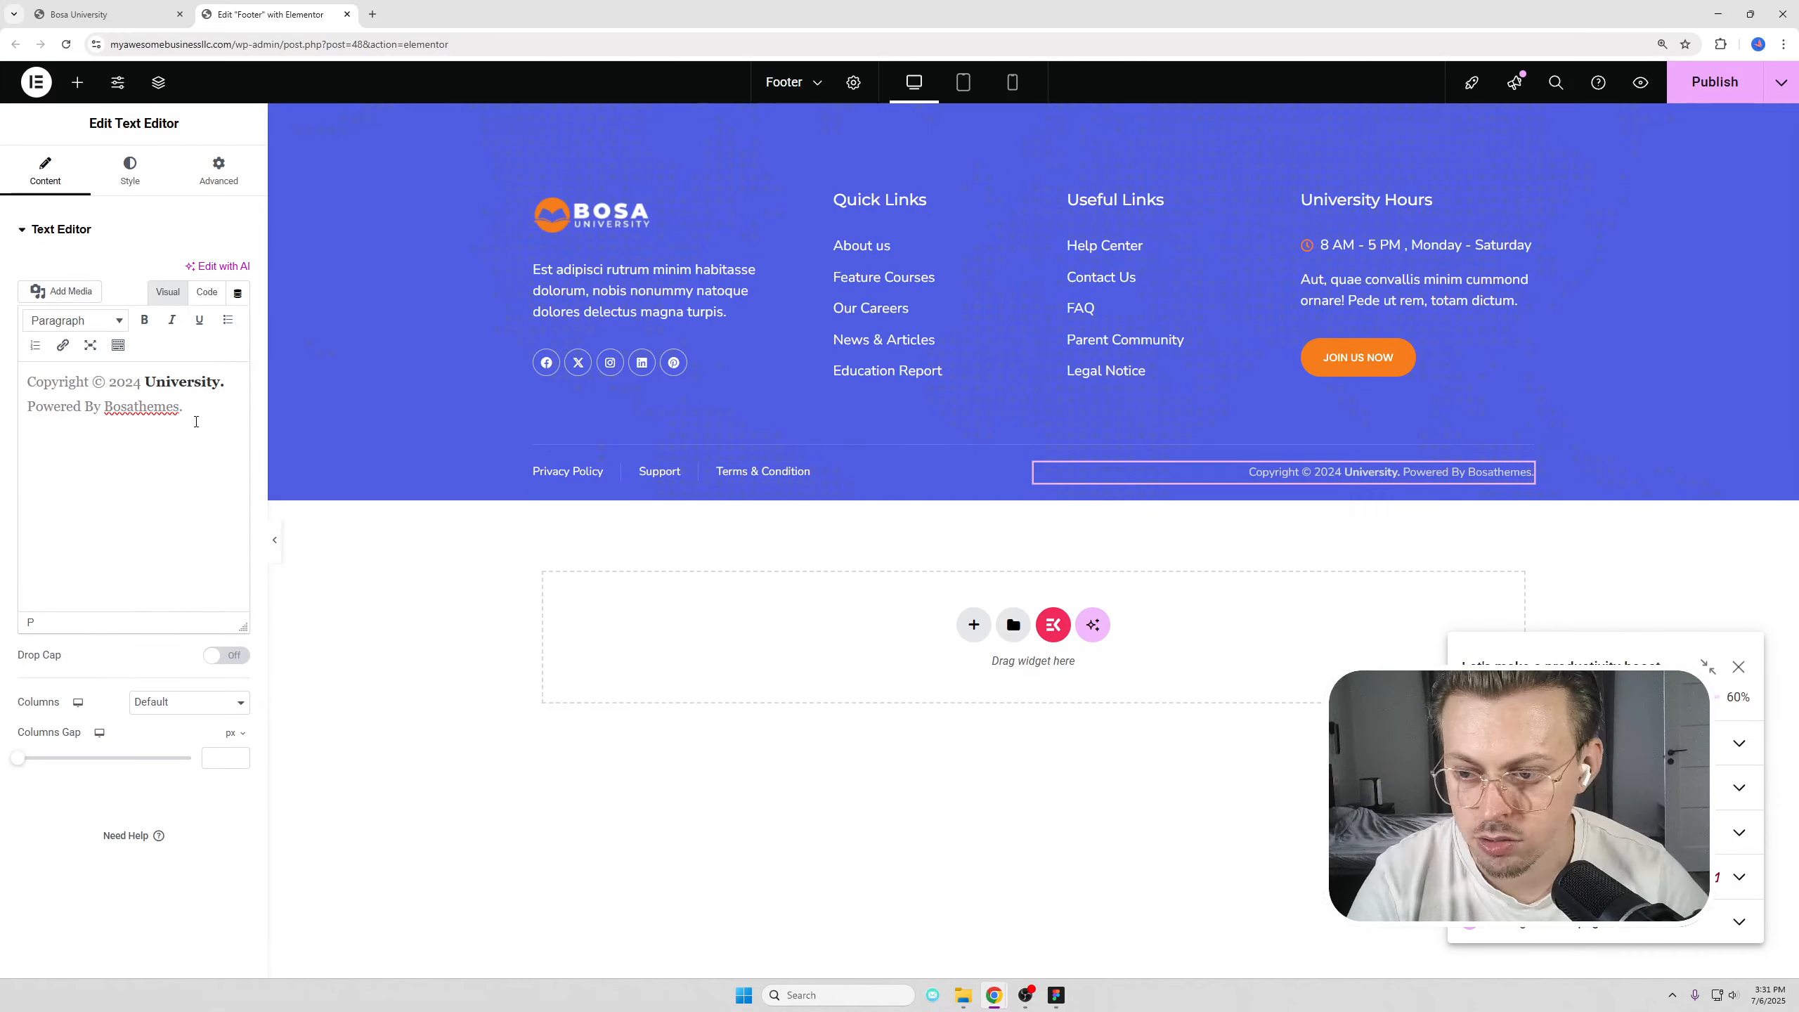
drag(196, 421, 27, 406)
key(BackSpace)
click(129, 170)
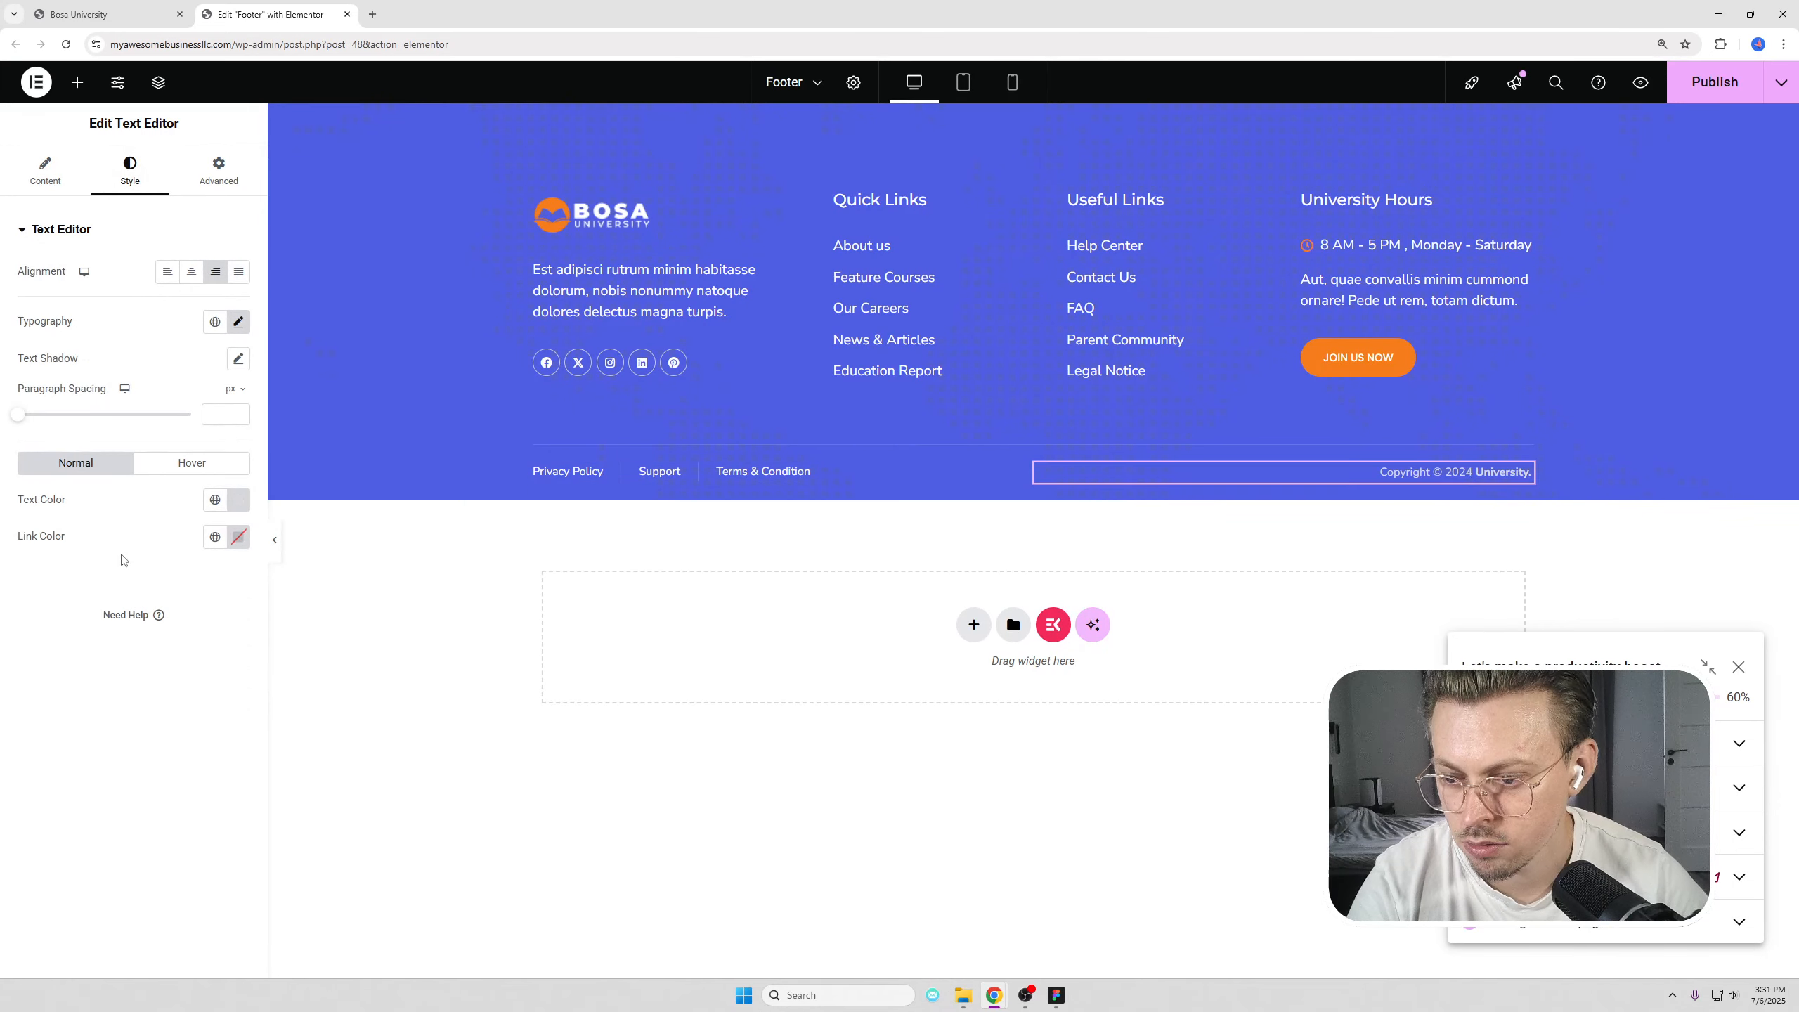
click(239, 499)
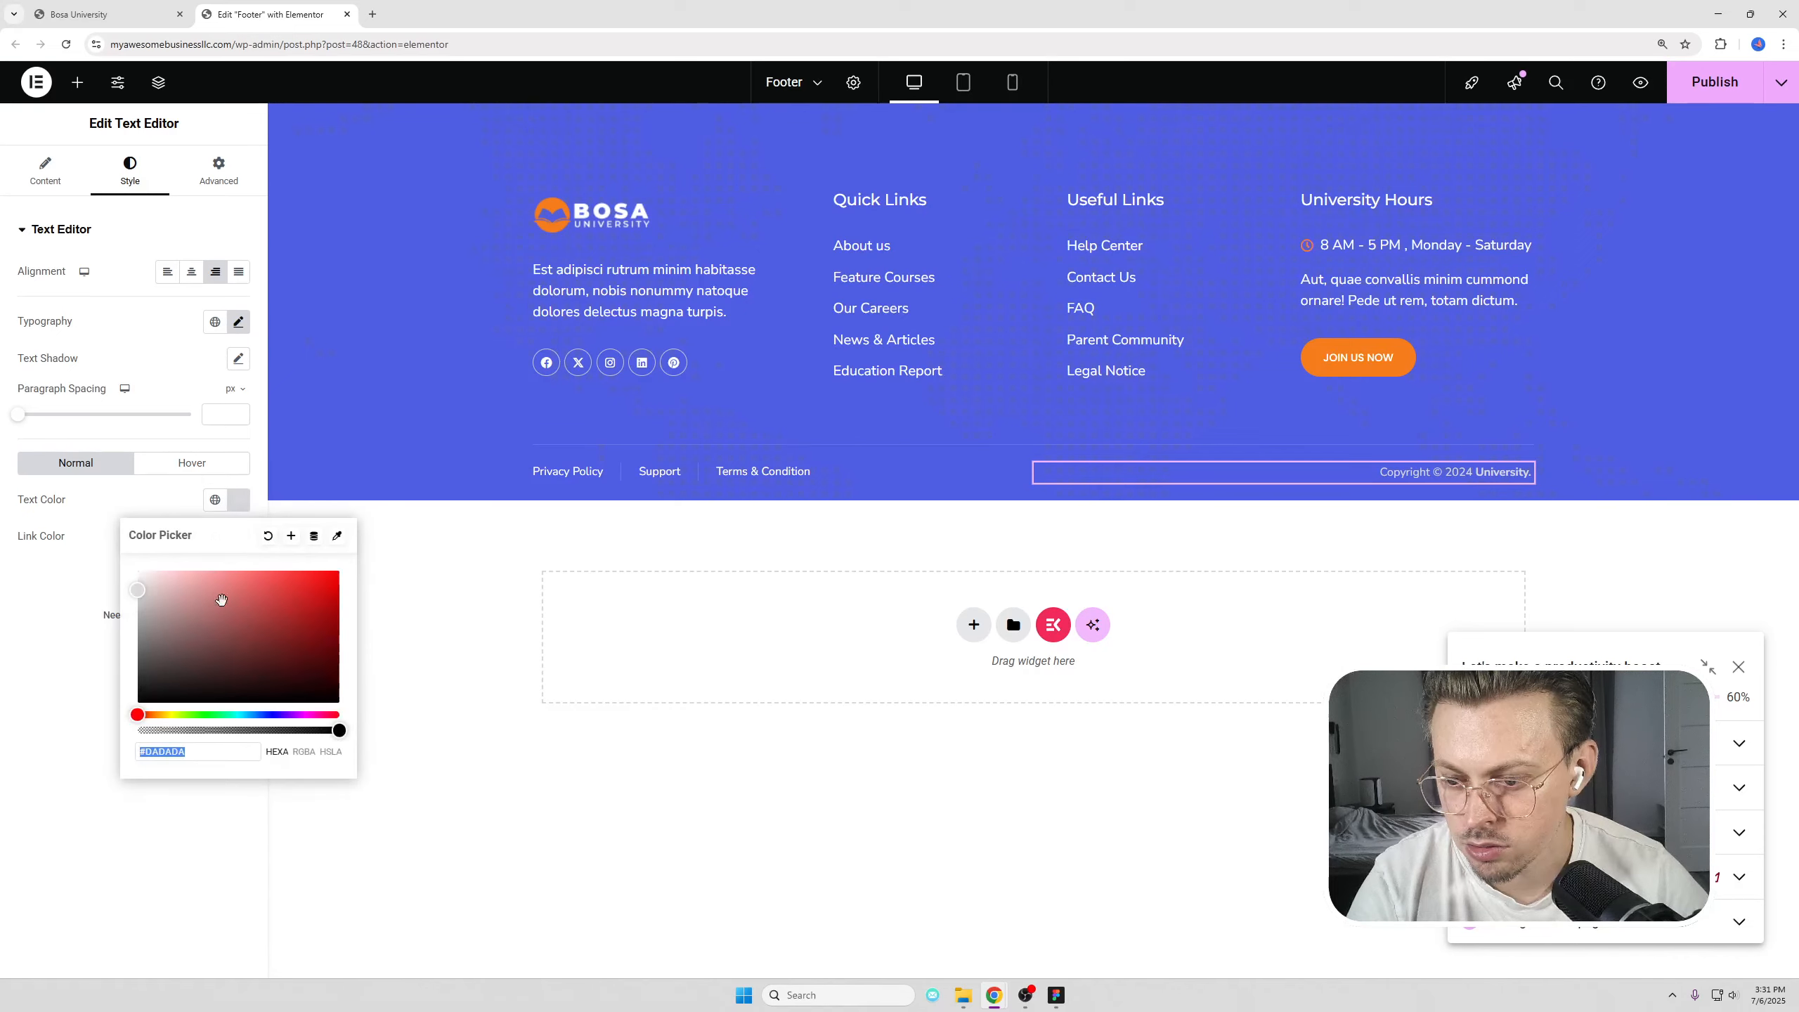
click(524, 524)
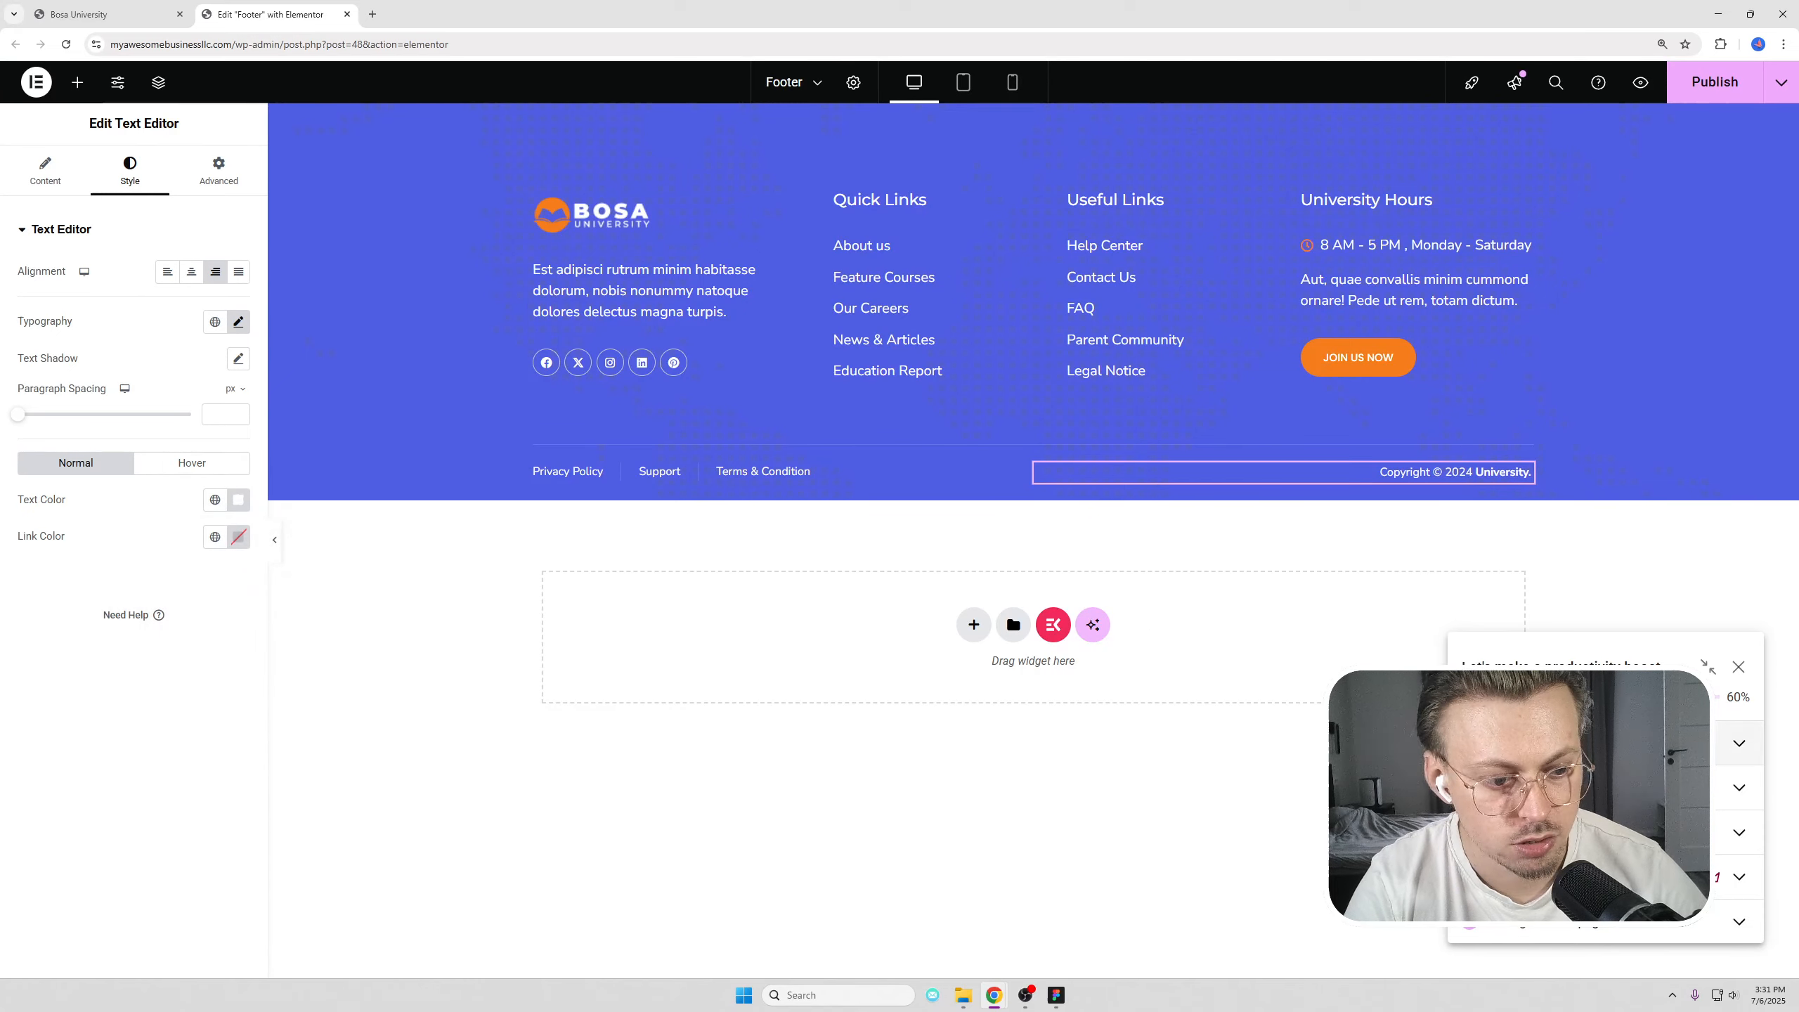
Step: Dismiss the launchpad checklist, then look at the footer's site logo settings and the live site
click(1739, 667)
click(1700, 233)
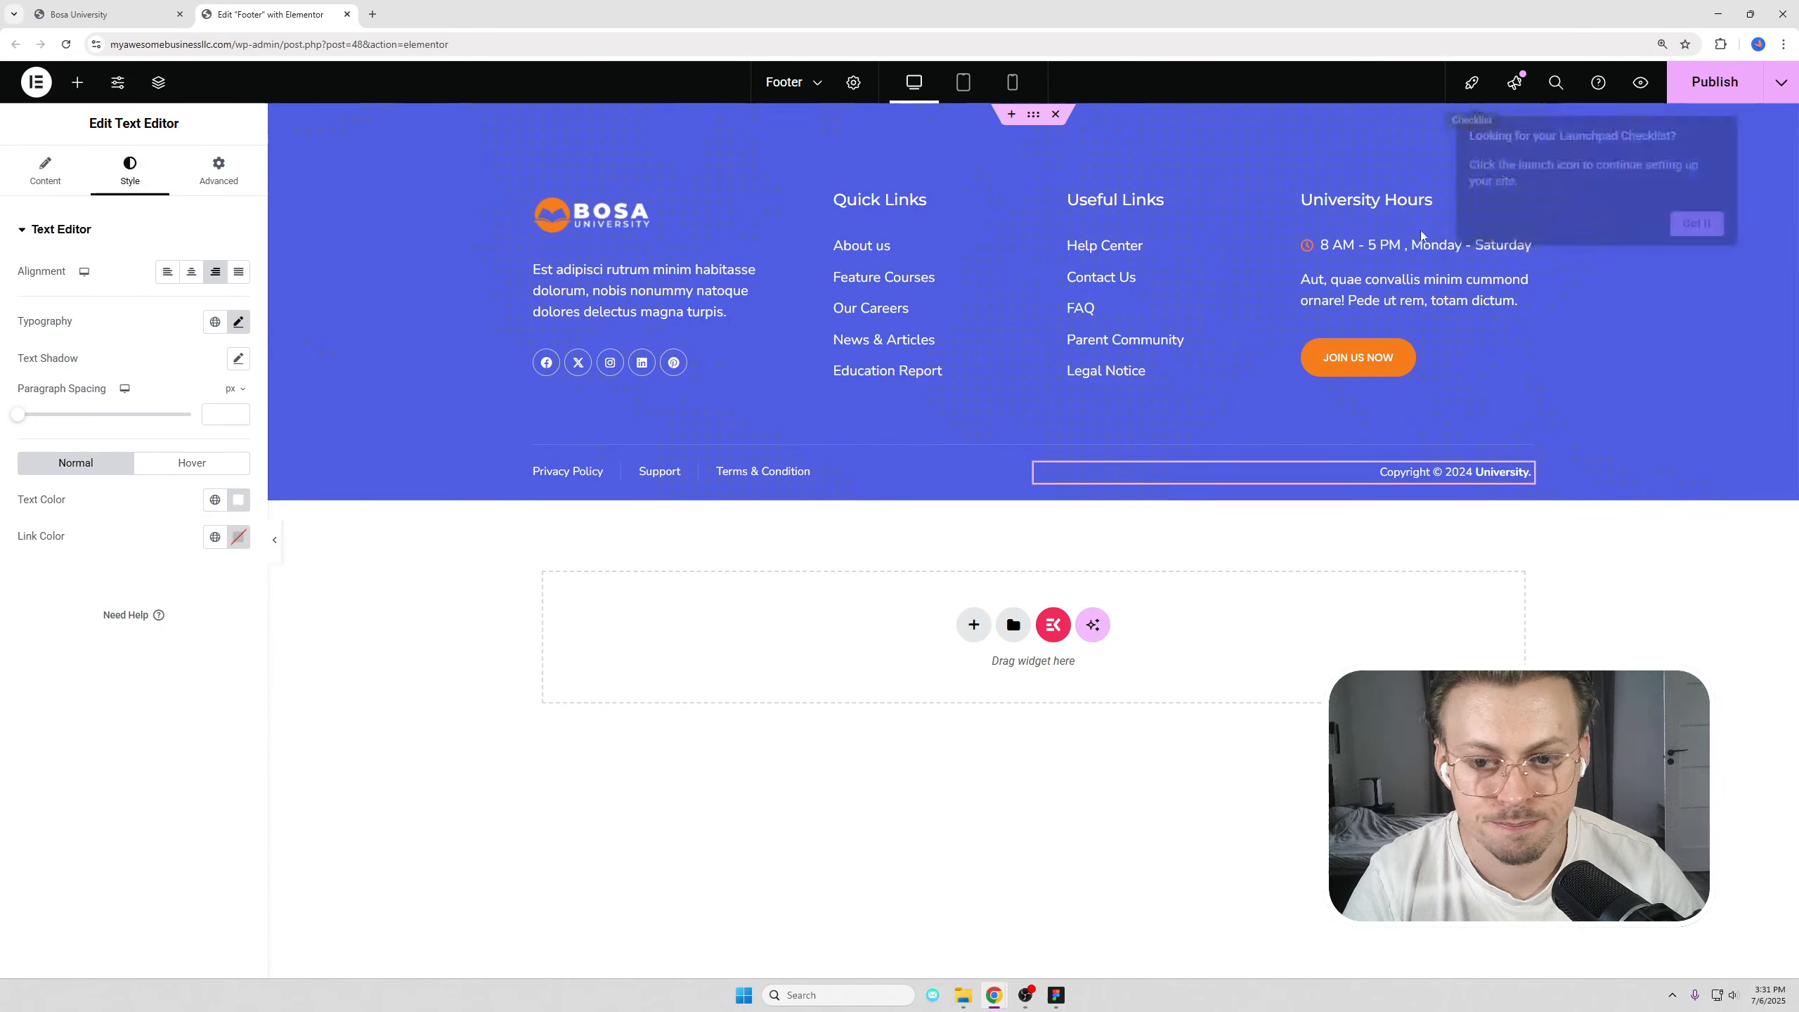
click(619, 216)
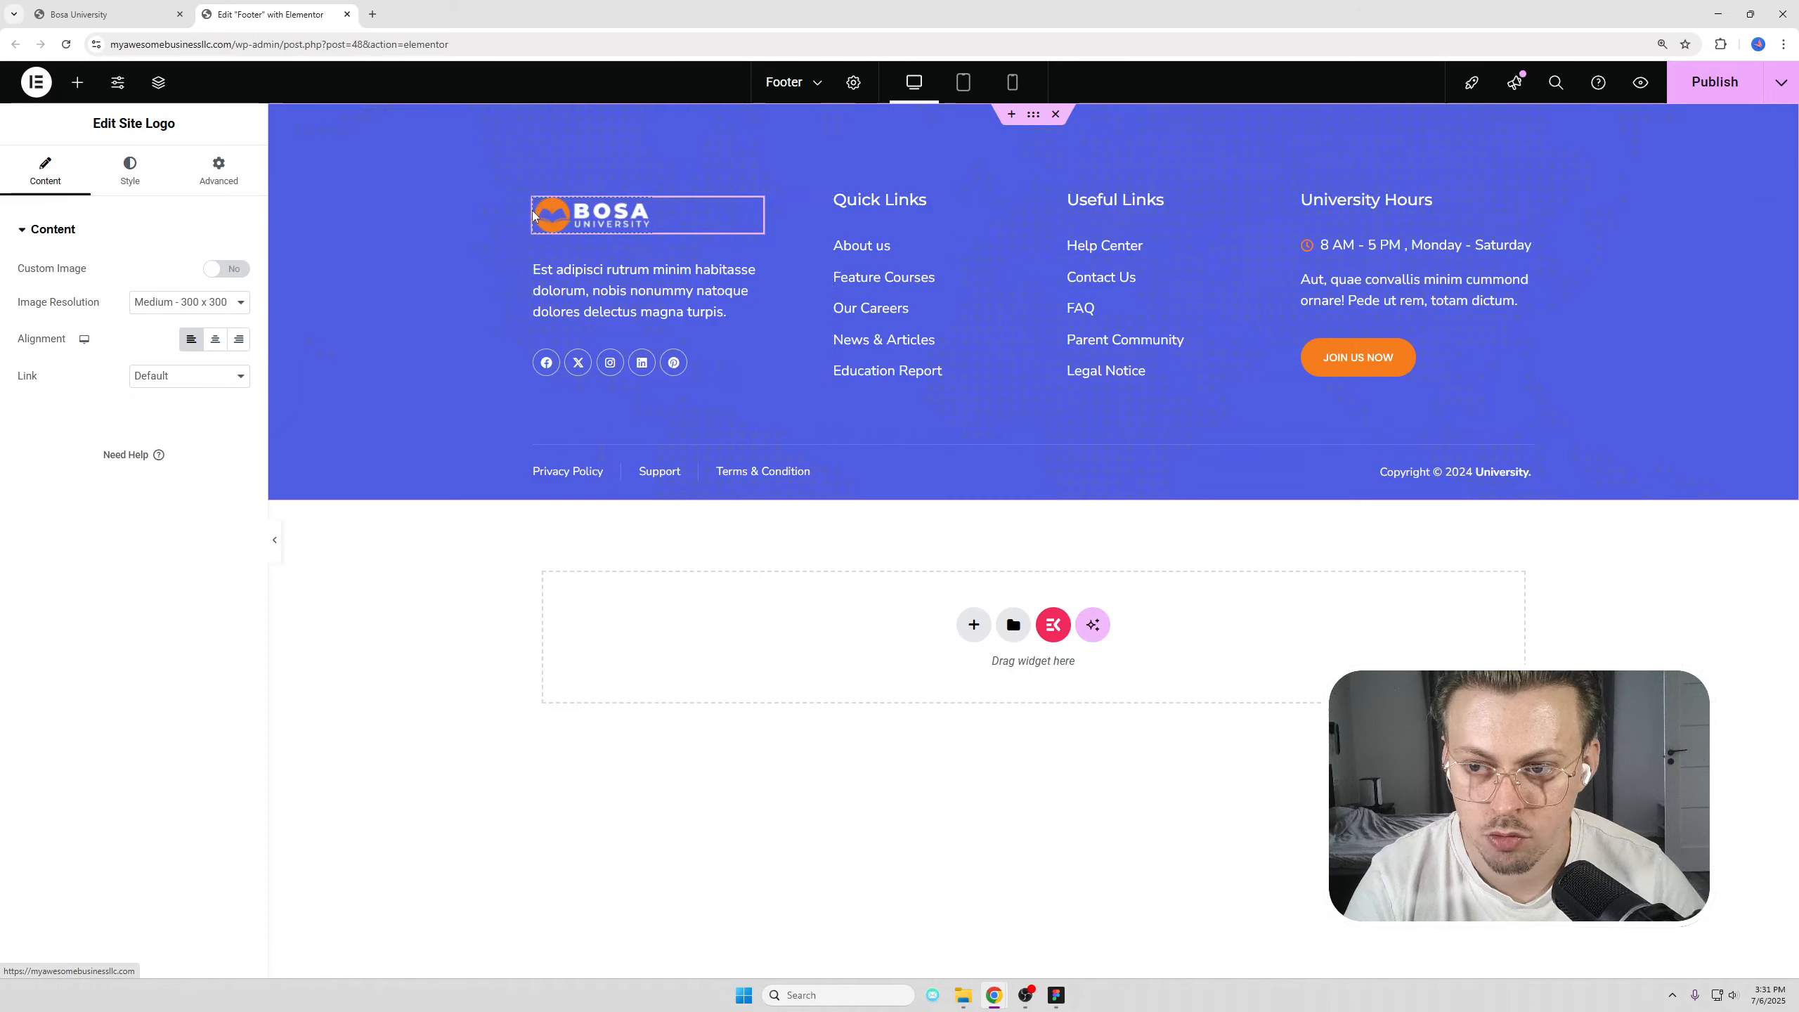
click(106, 14)
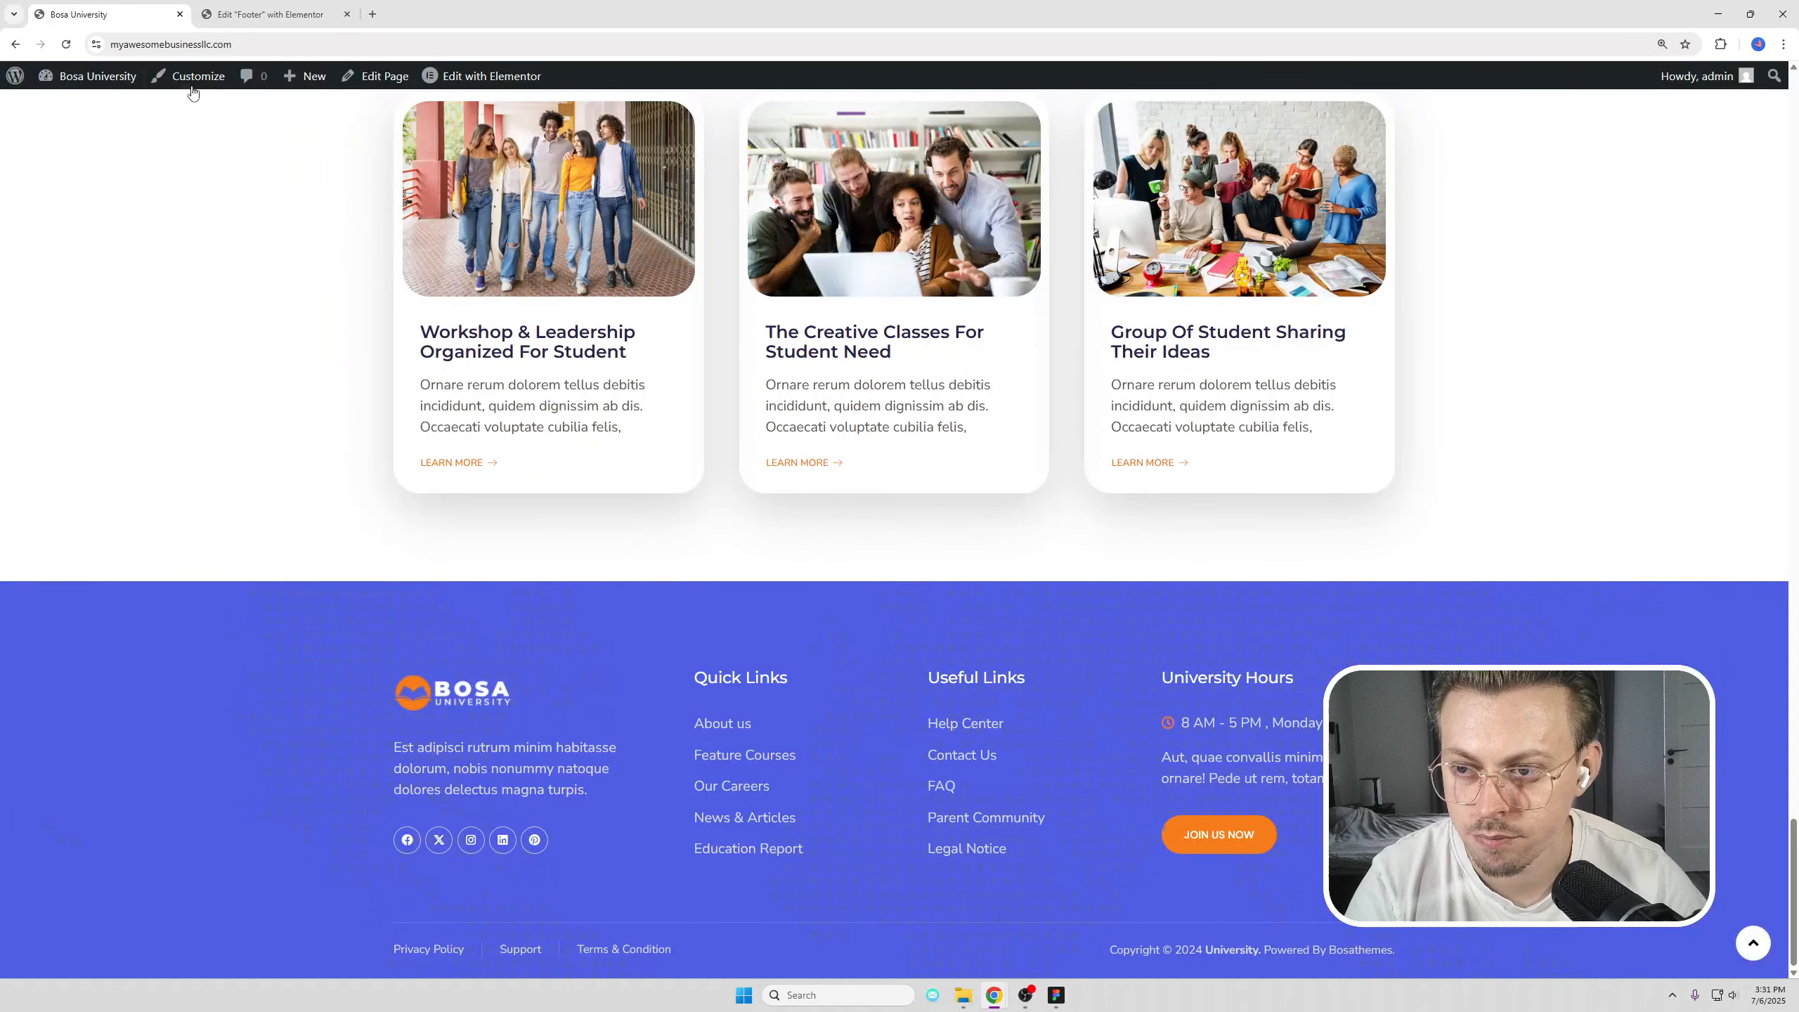
click(254, 14)
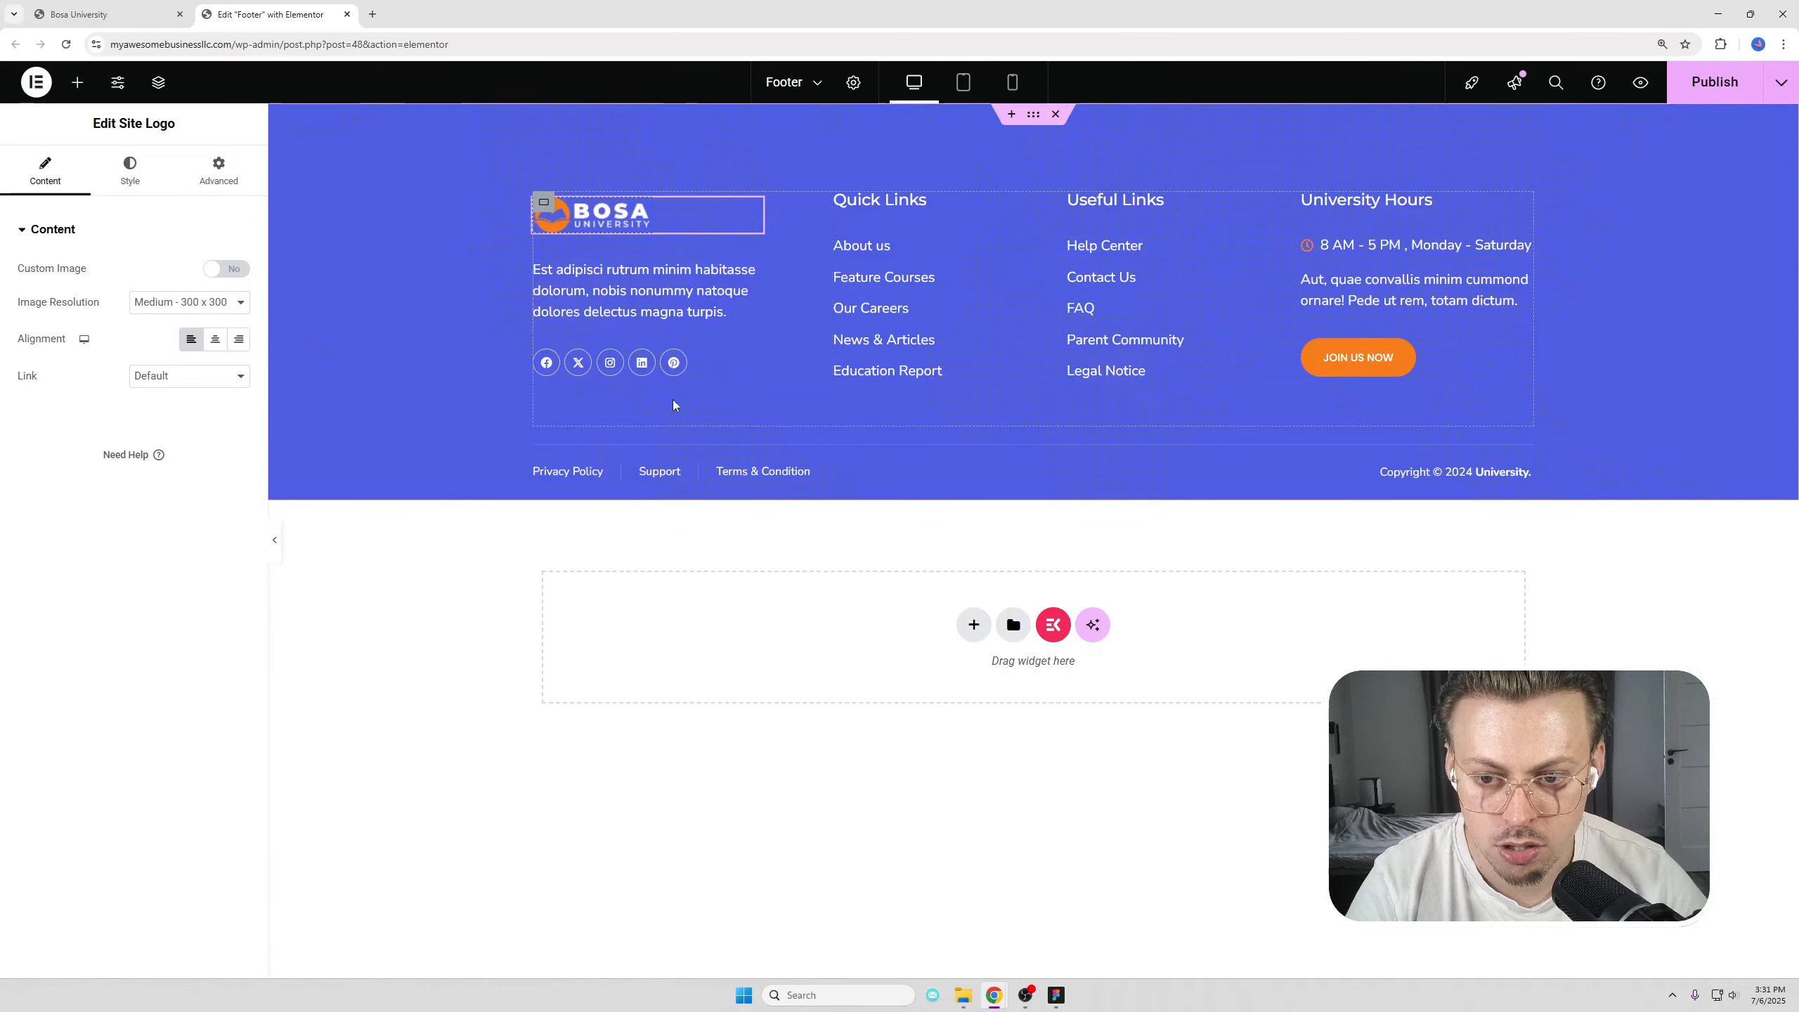
Step: Remove the Pinterest item from the footer's social icons
click(734, 363)
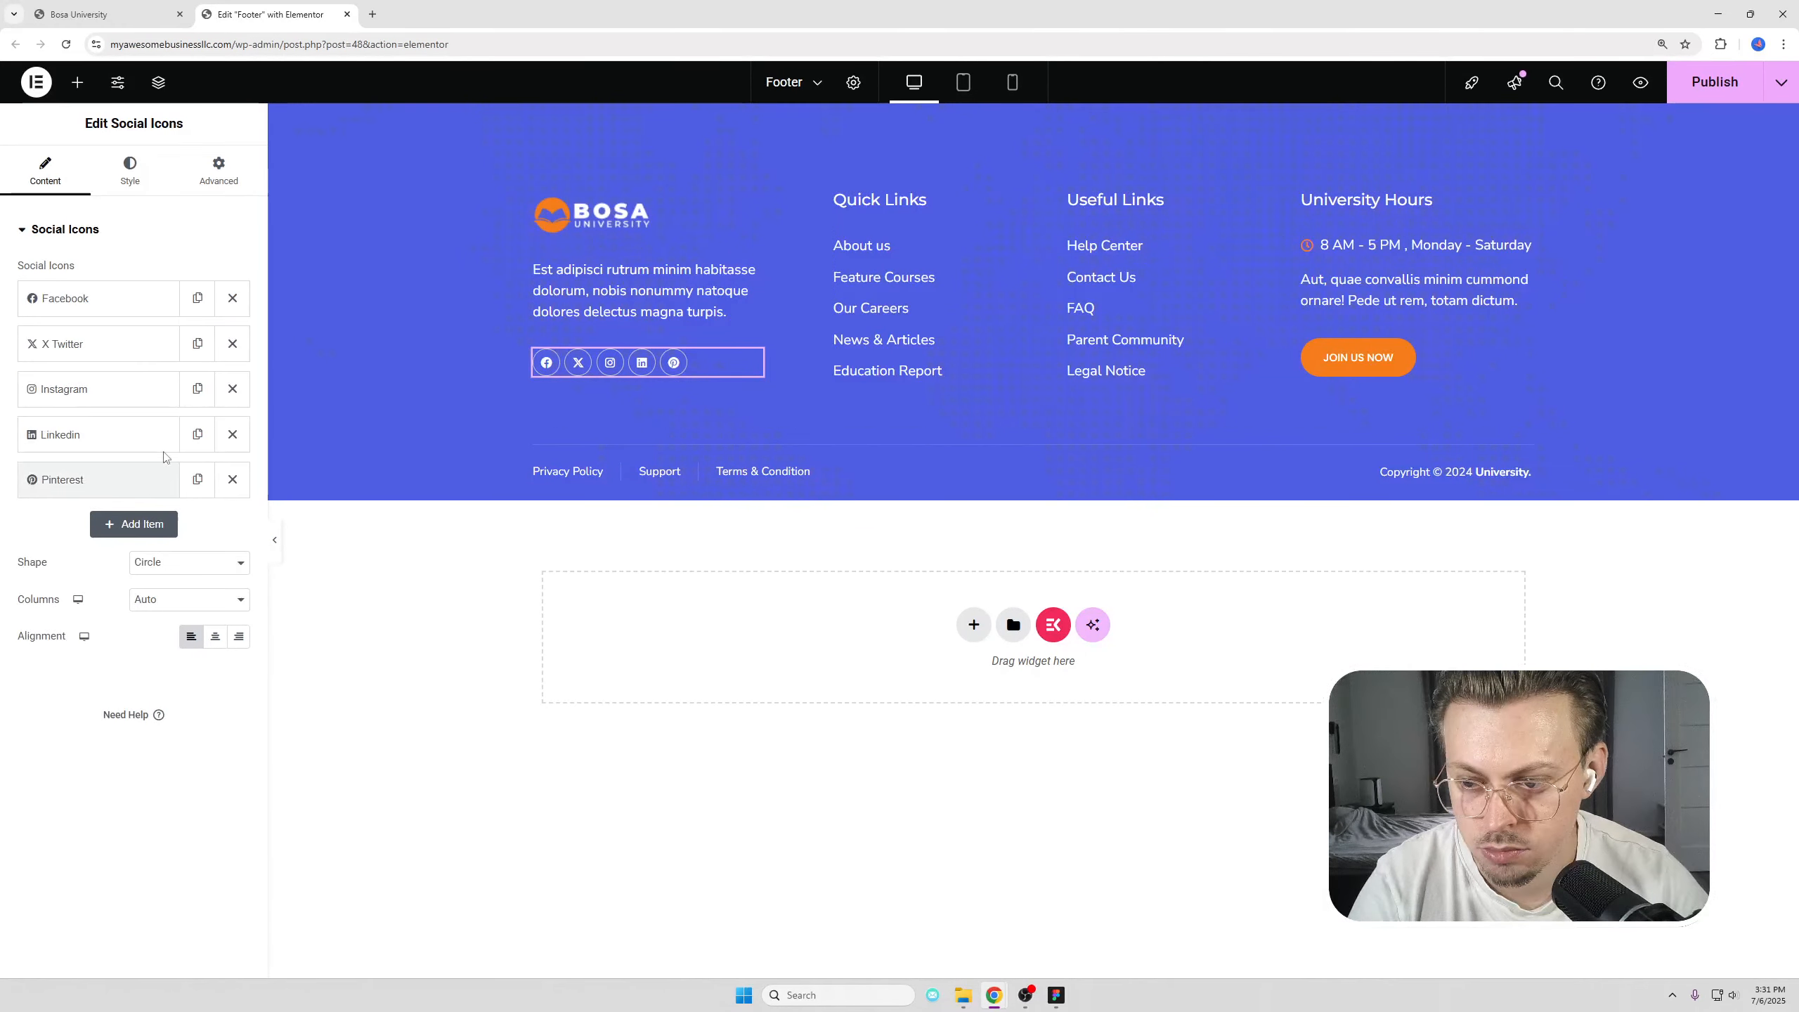
click(103, 479)
click(103, 479)
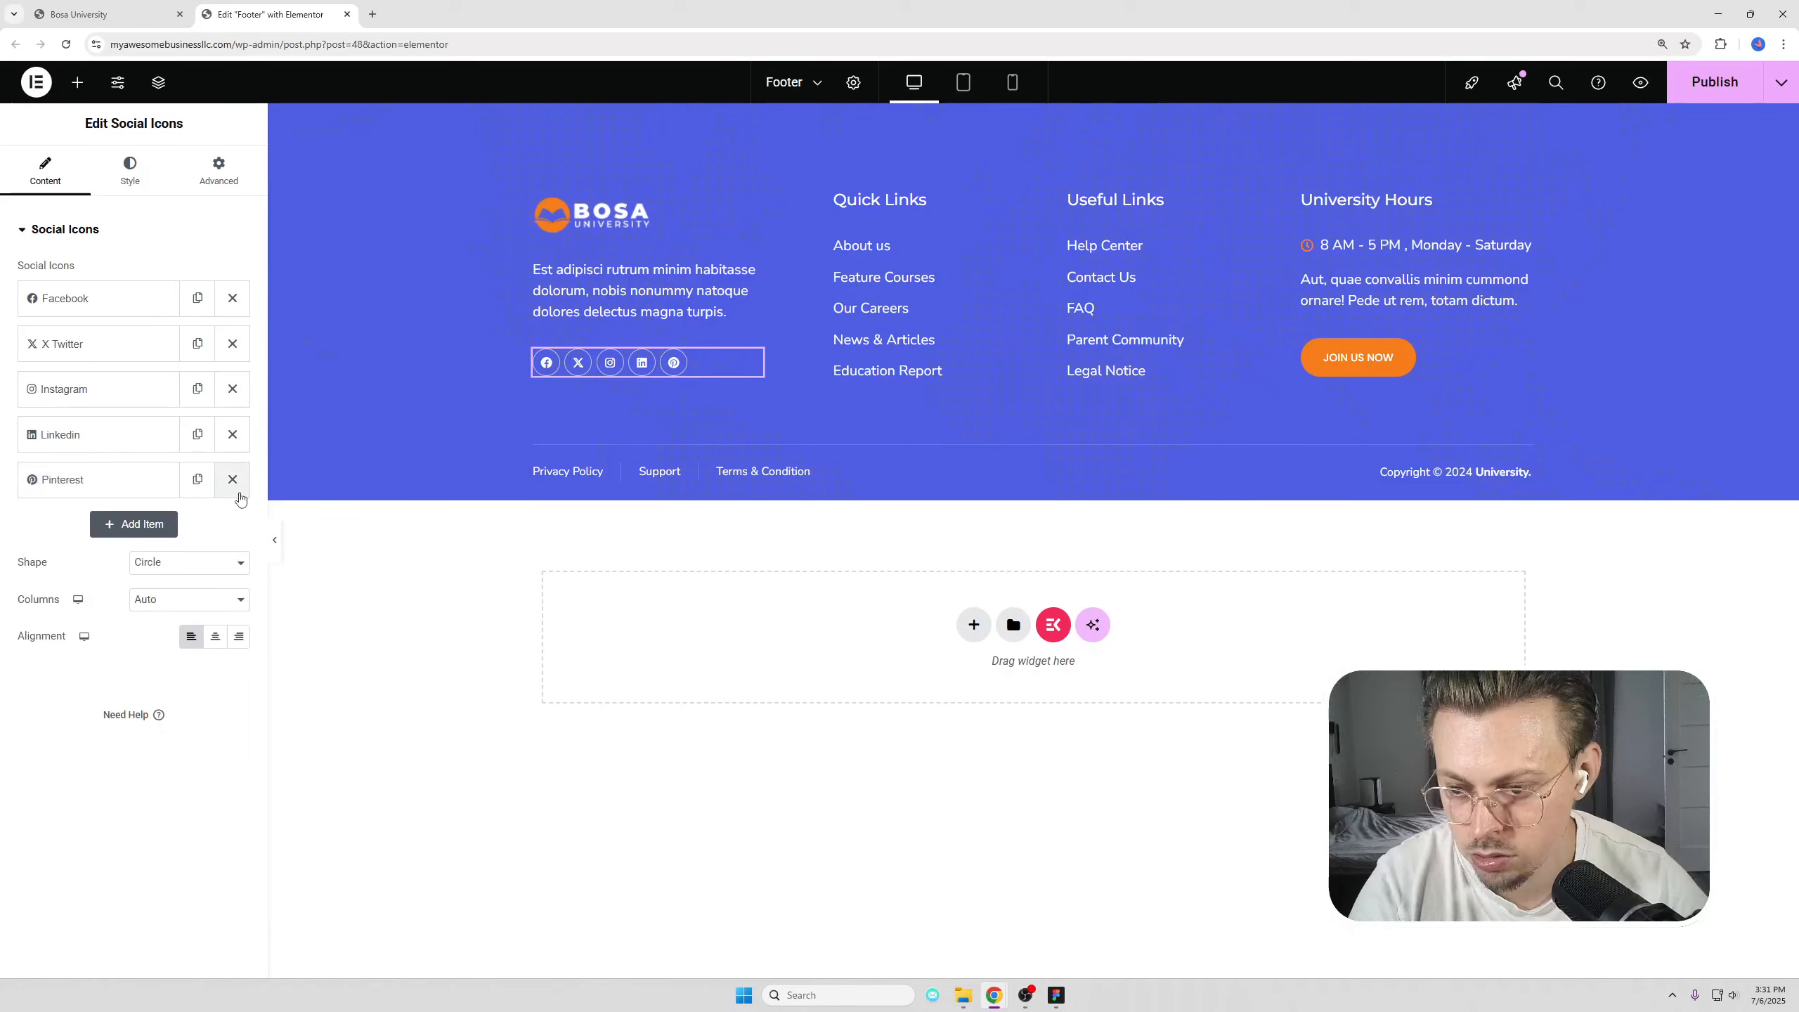
click(233, 480)
Step: Delete the News & Articles item from the footer's Quick Links list
click(634, 282)
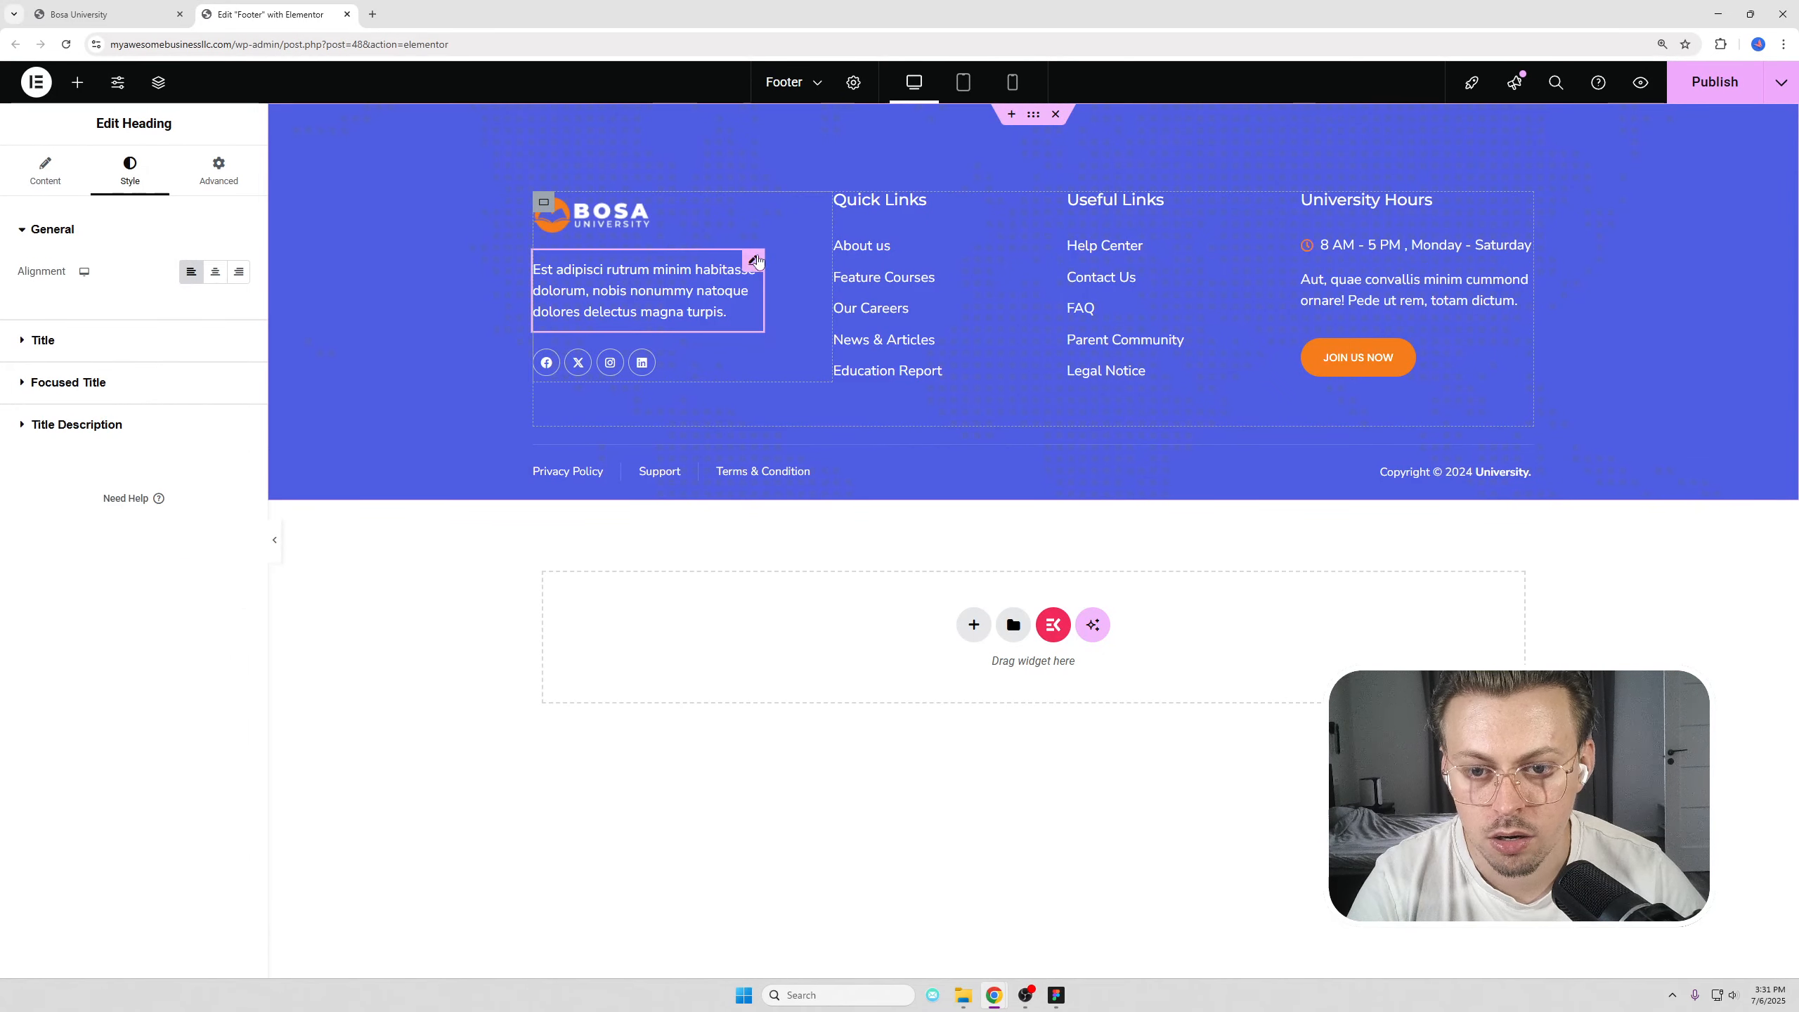
click(907, 253)
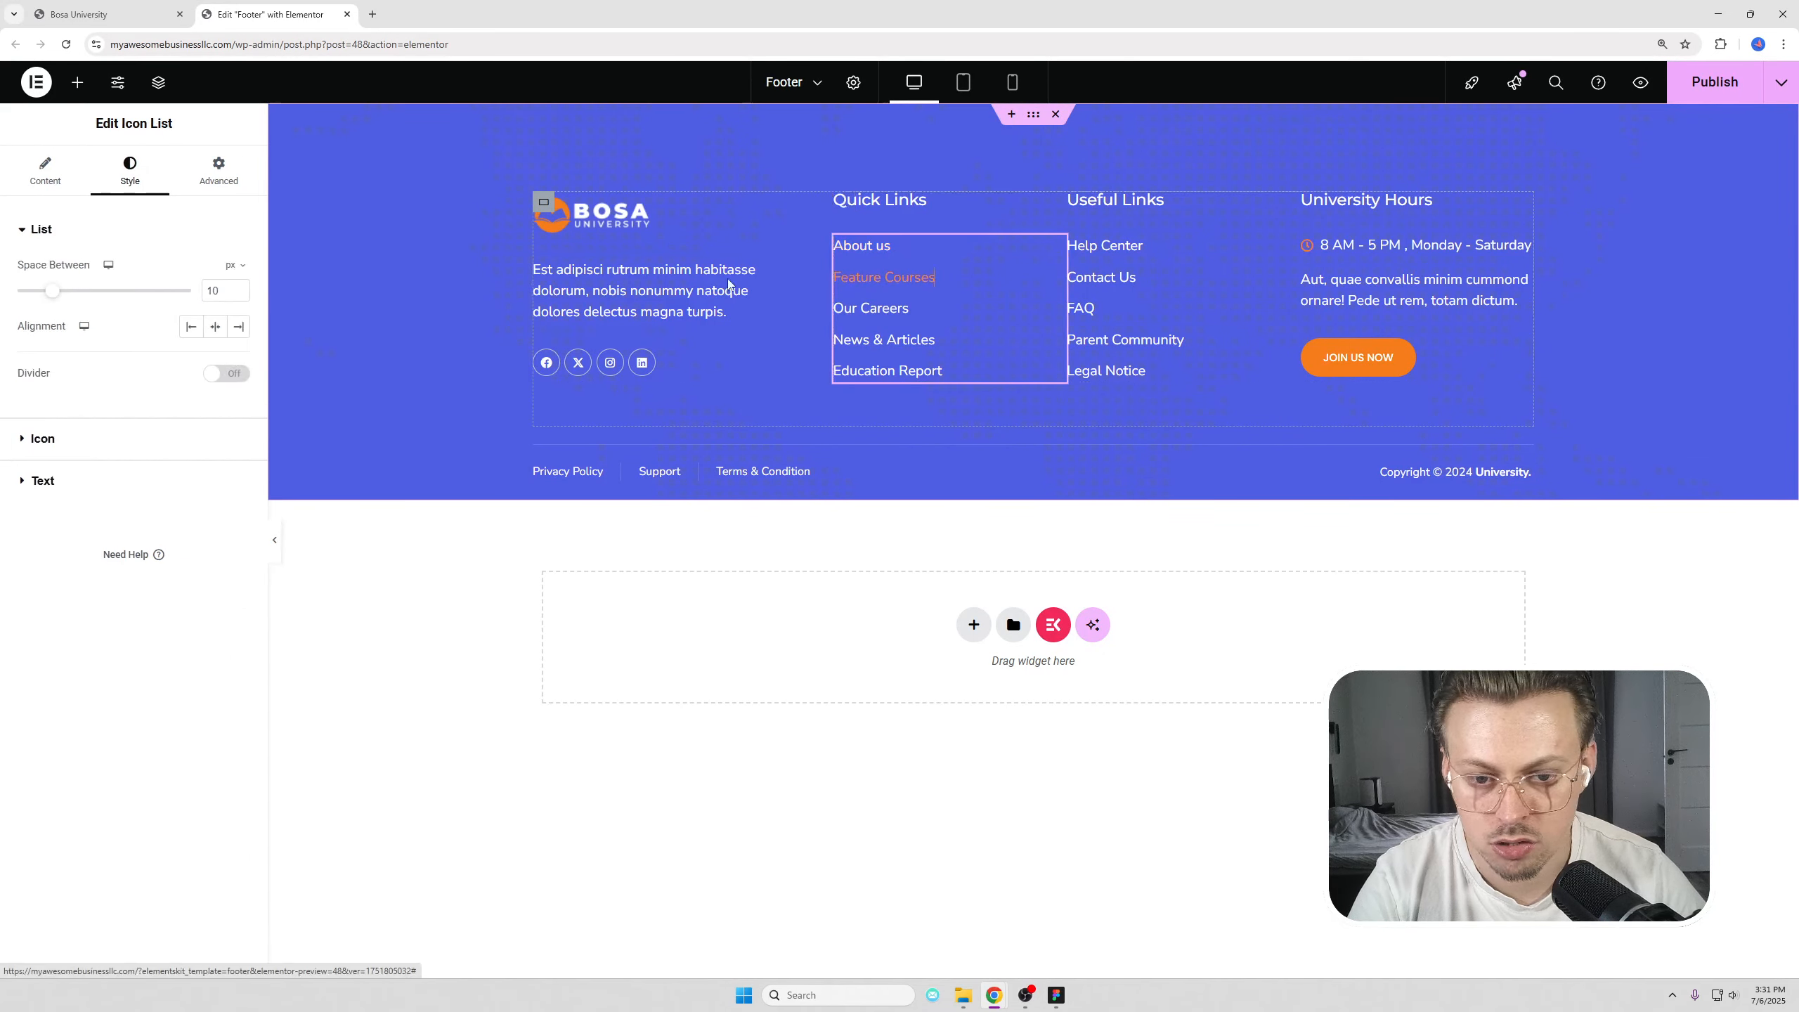
click(45, 170)
click(233, 471)
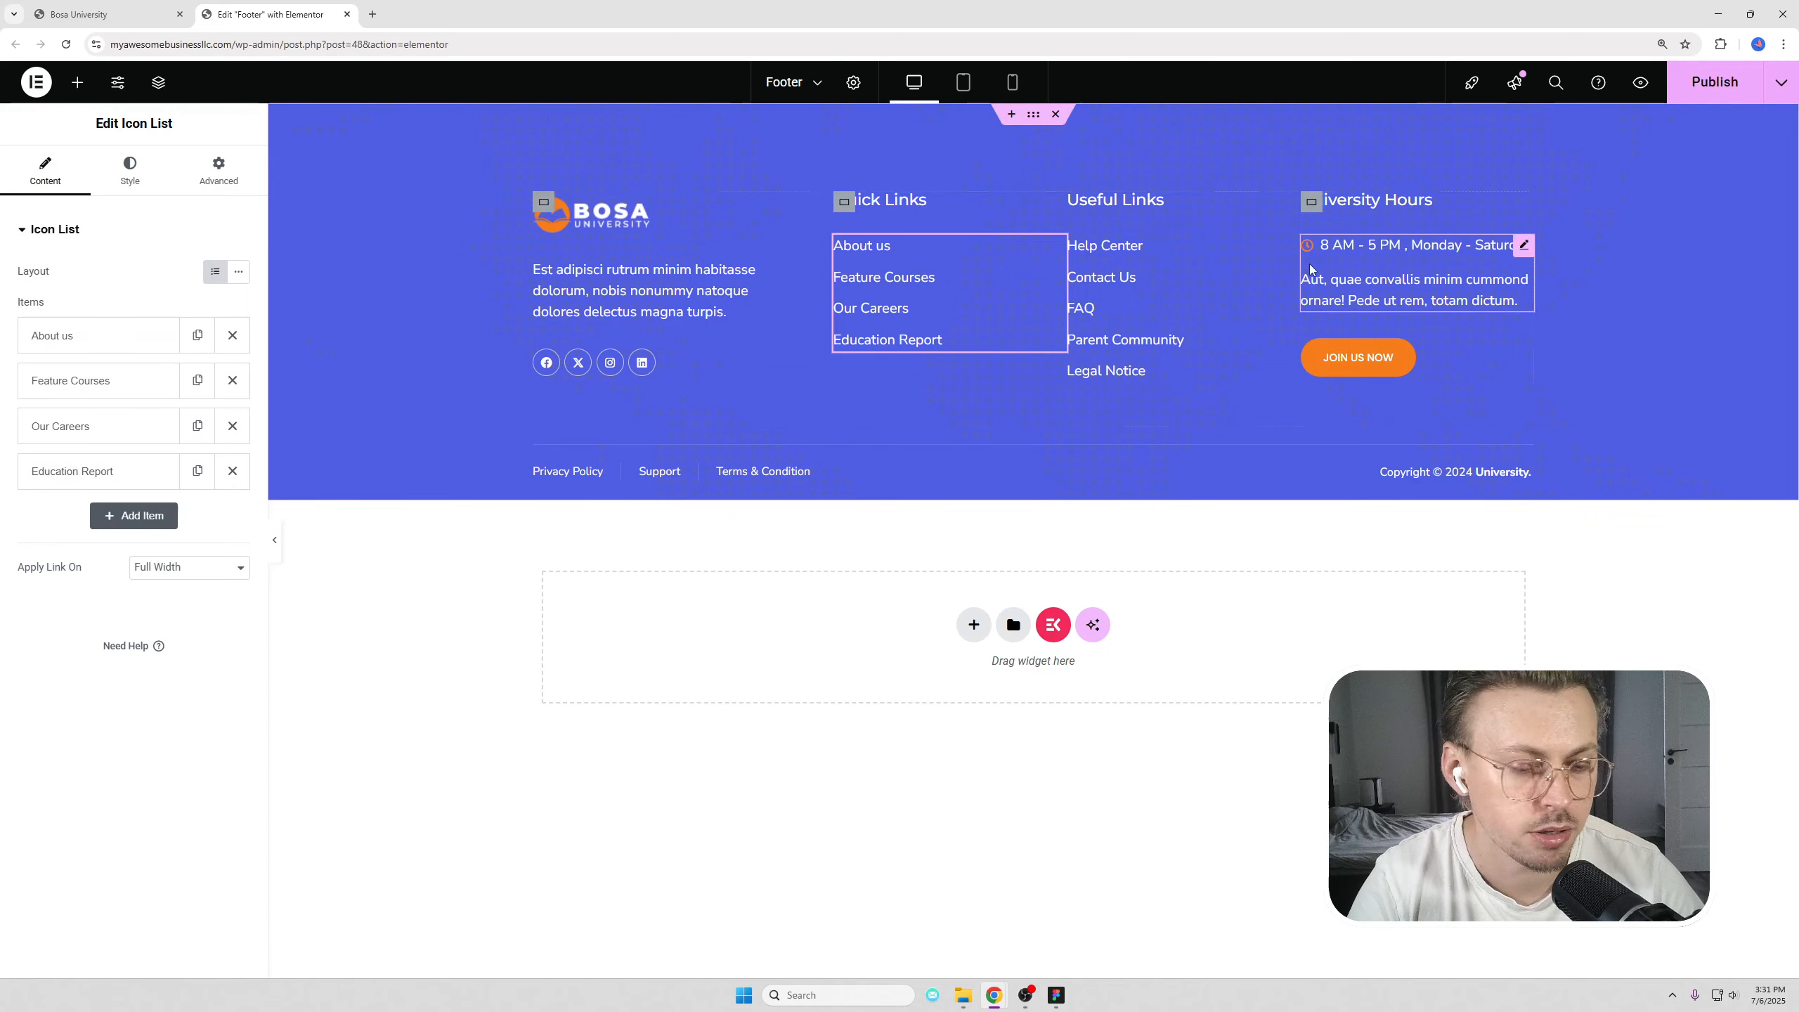
Step: Try removing the JOIN US NOW button under University Hours in the footer, then undo the deletion
click(1385, 282)
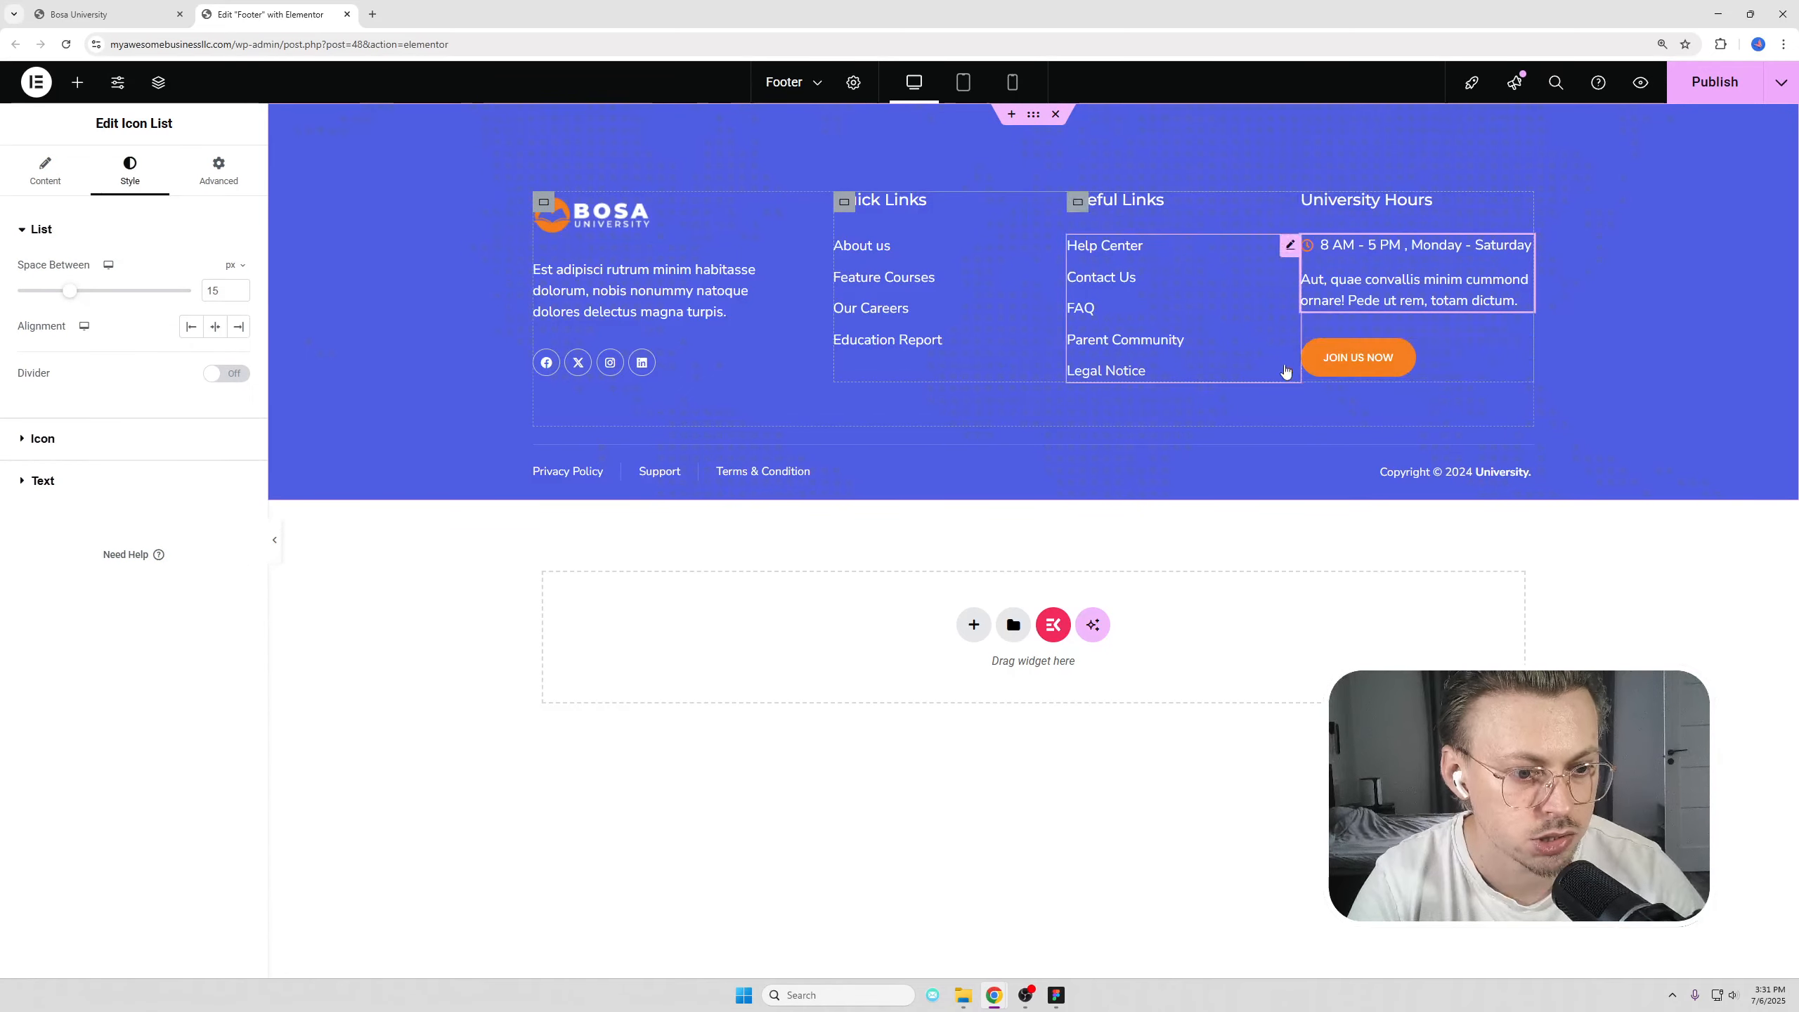
right_click(1431, 352)
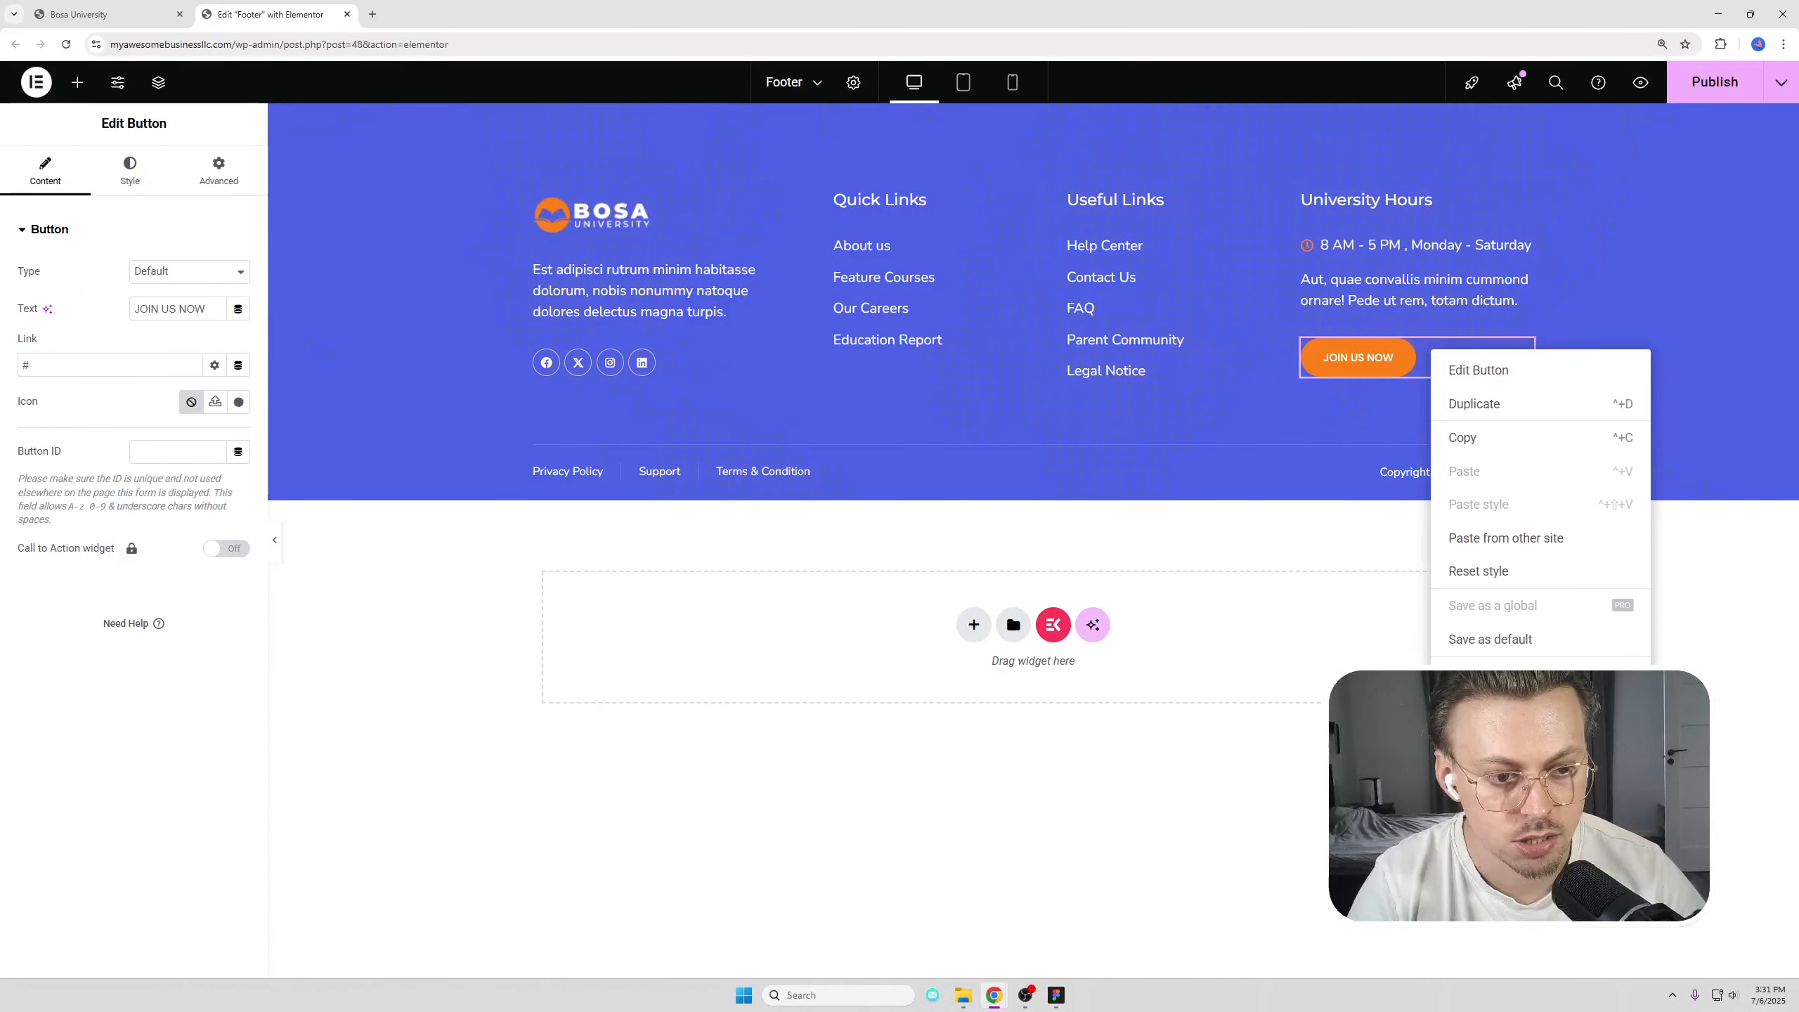
key(Delete)
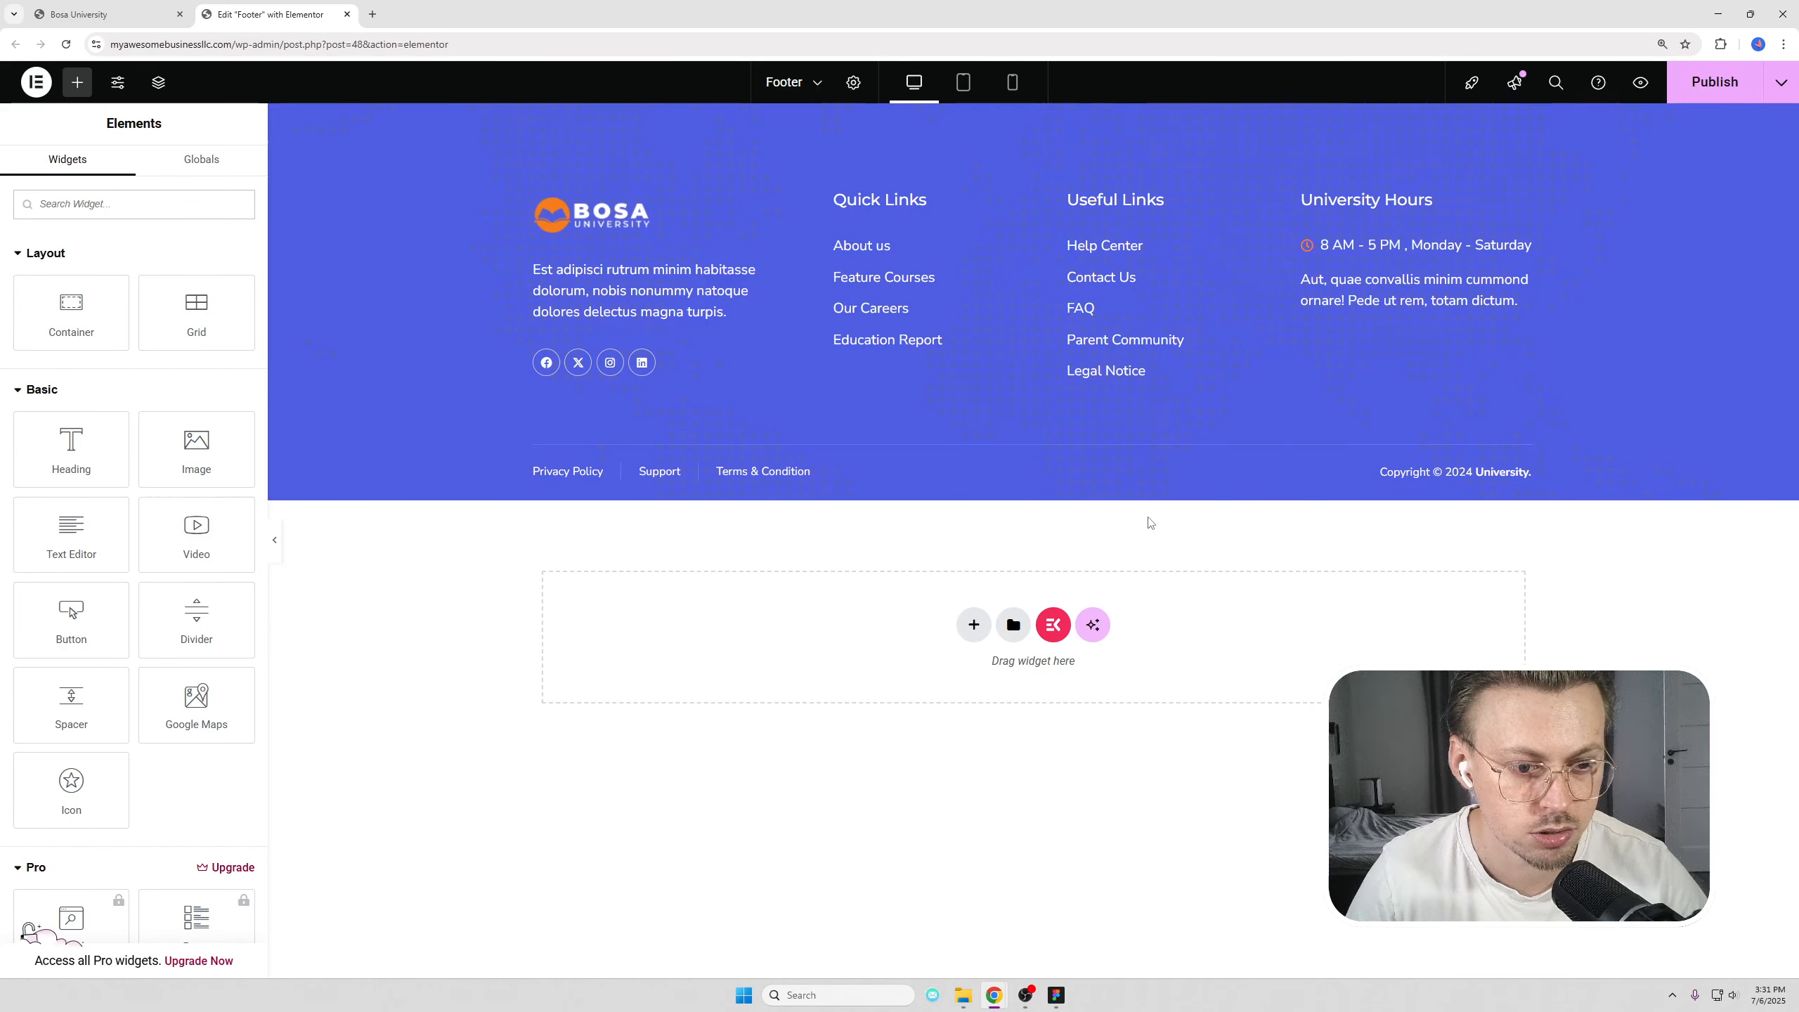
key(ctrl+z)
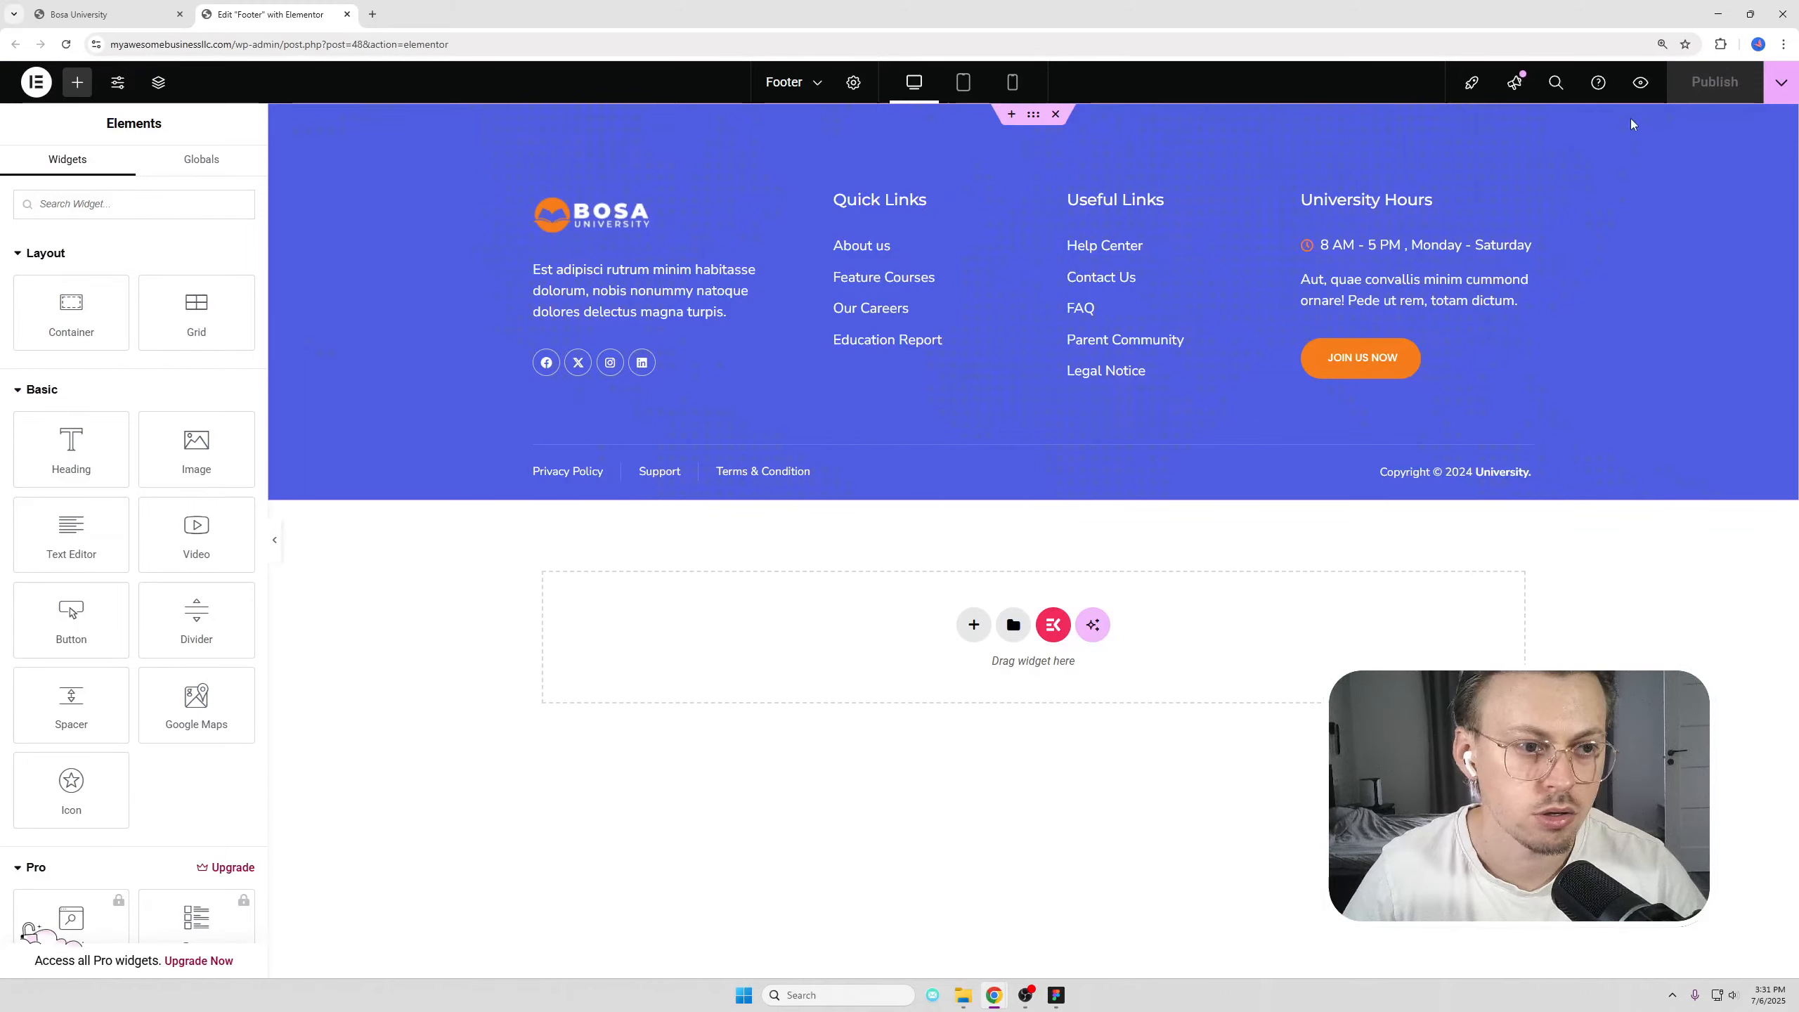
Step: Leave the footer editor for the site's home page at myawesomebusinessllc.com and close the duplicate Bosa University tab
click(235, 45)
key(shift+End)
key(BackSpace)
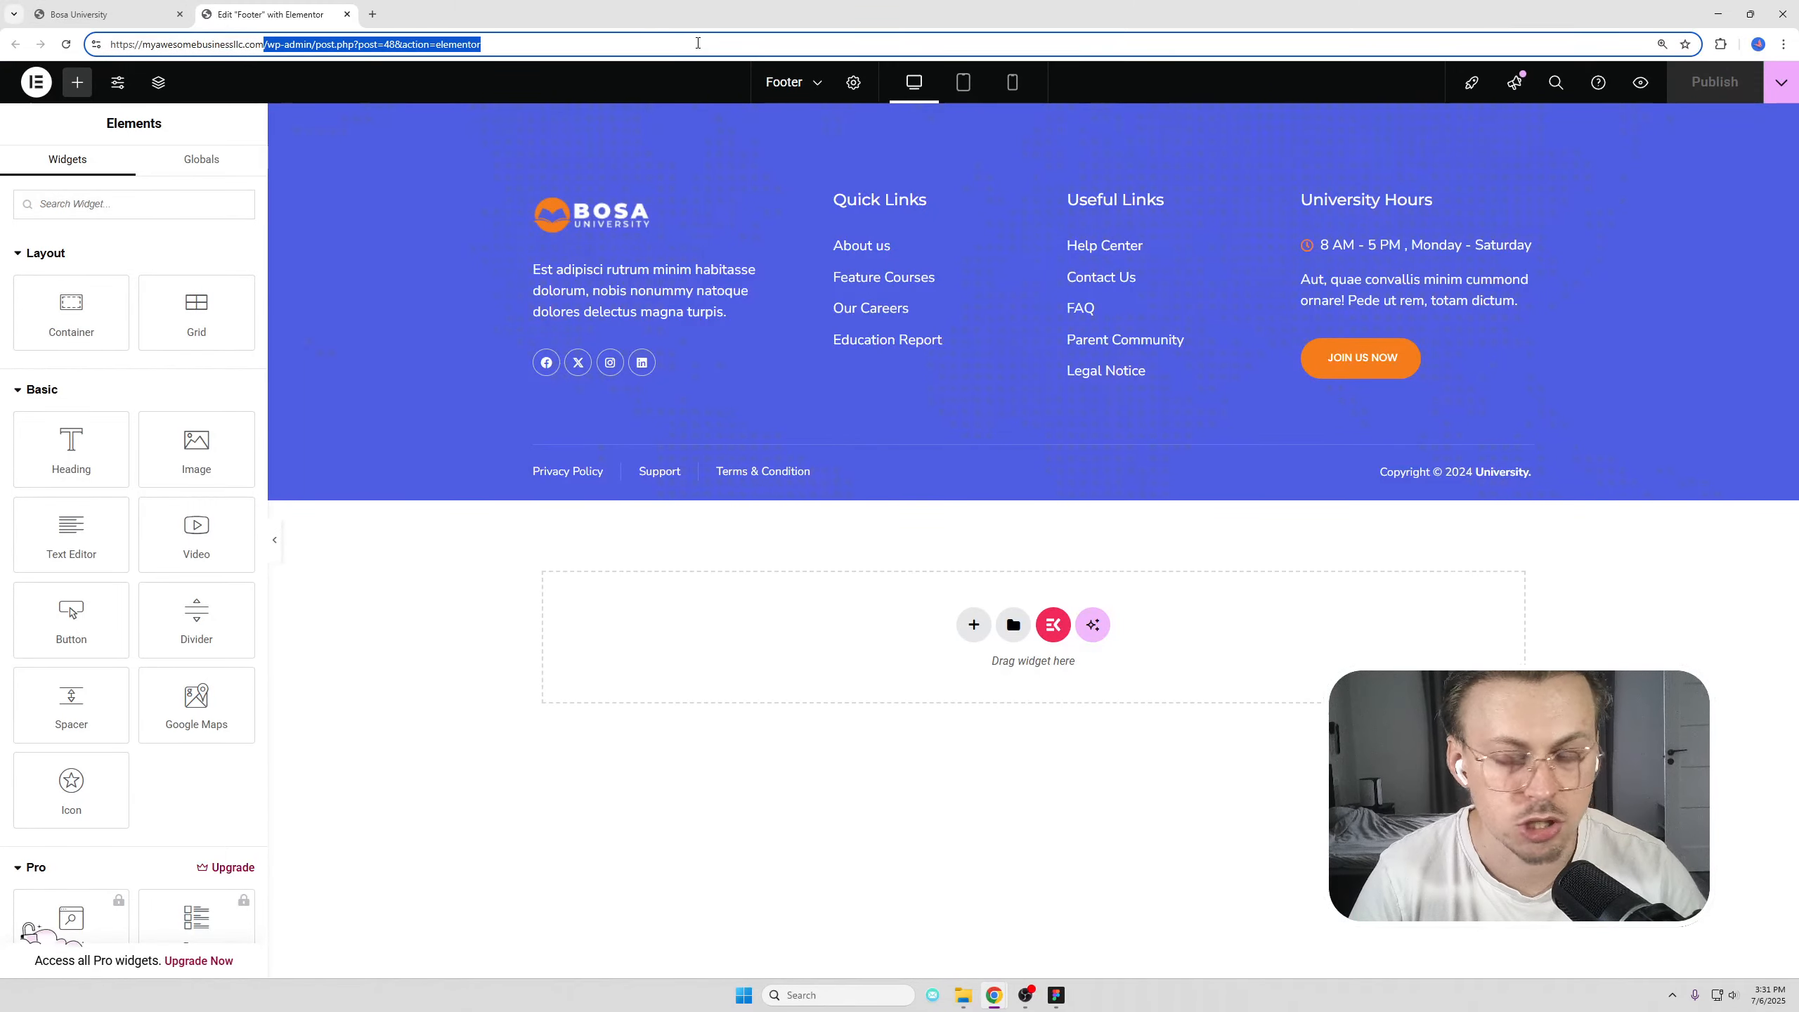
key(Return)
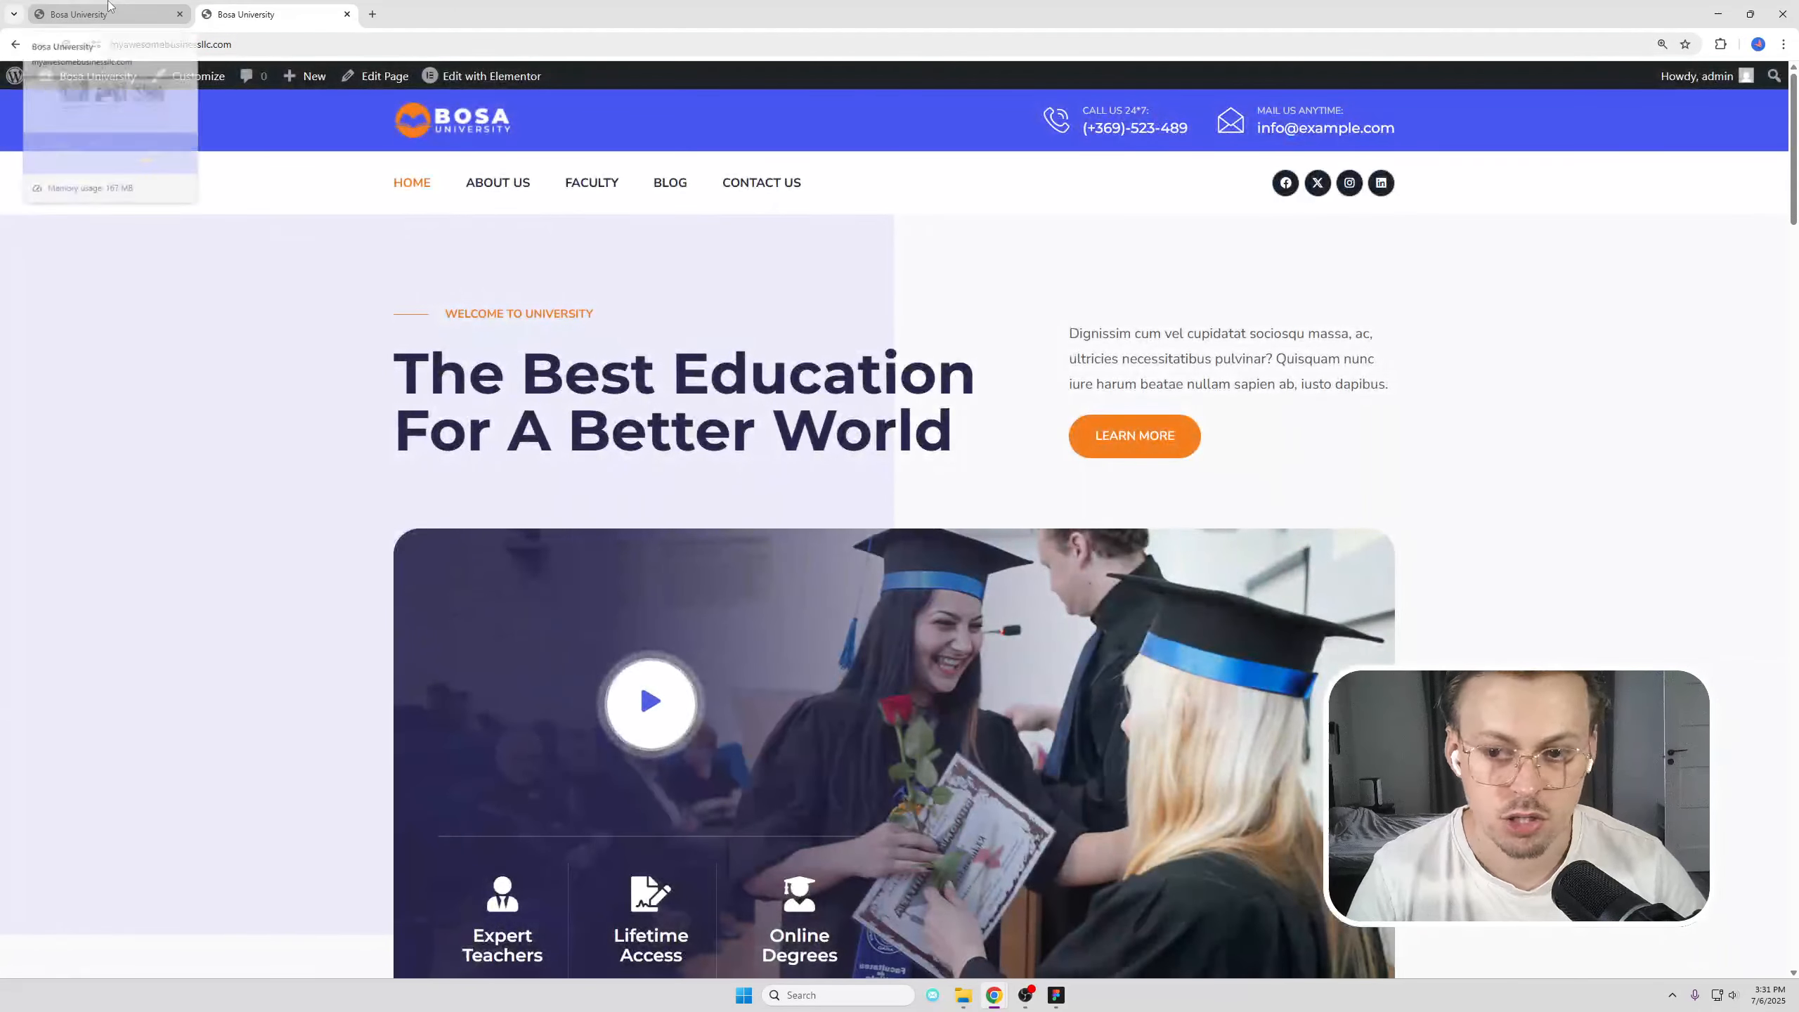
middle_click(109, 6)
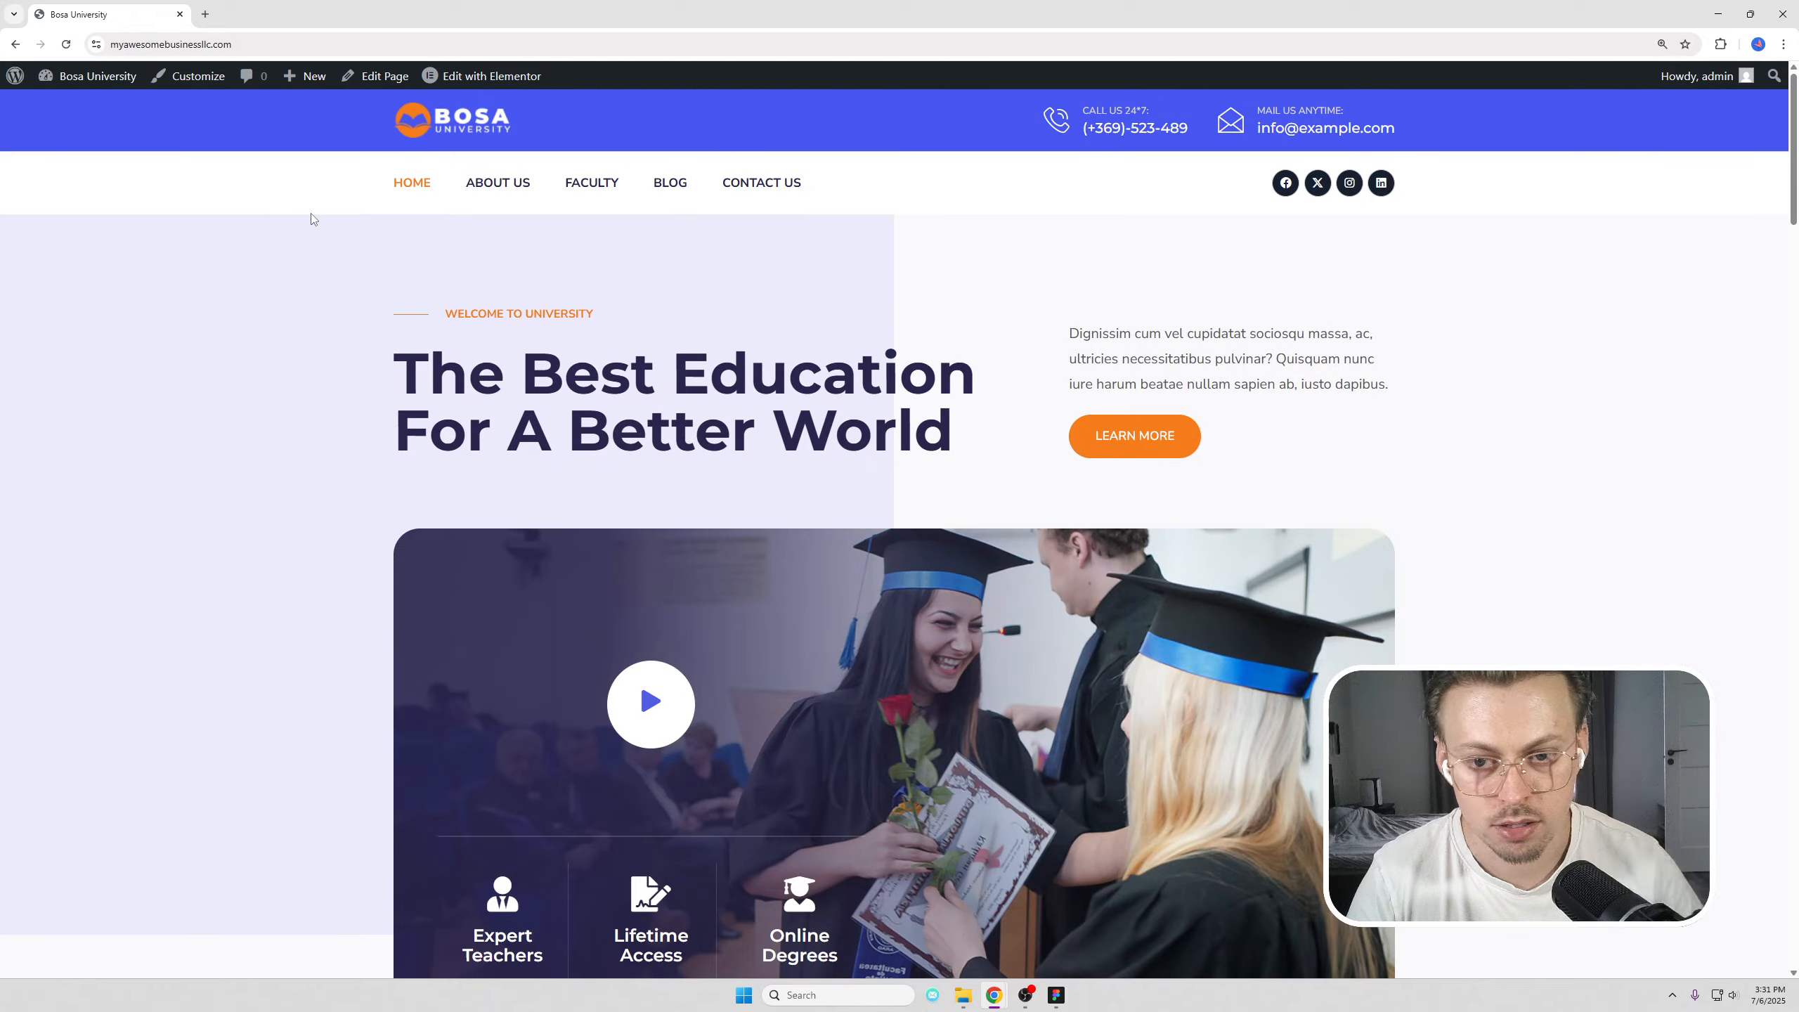
Step: Look over the live home page and open it for editing with Elementor
scroll(311, 218, down, 15)
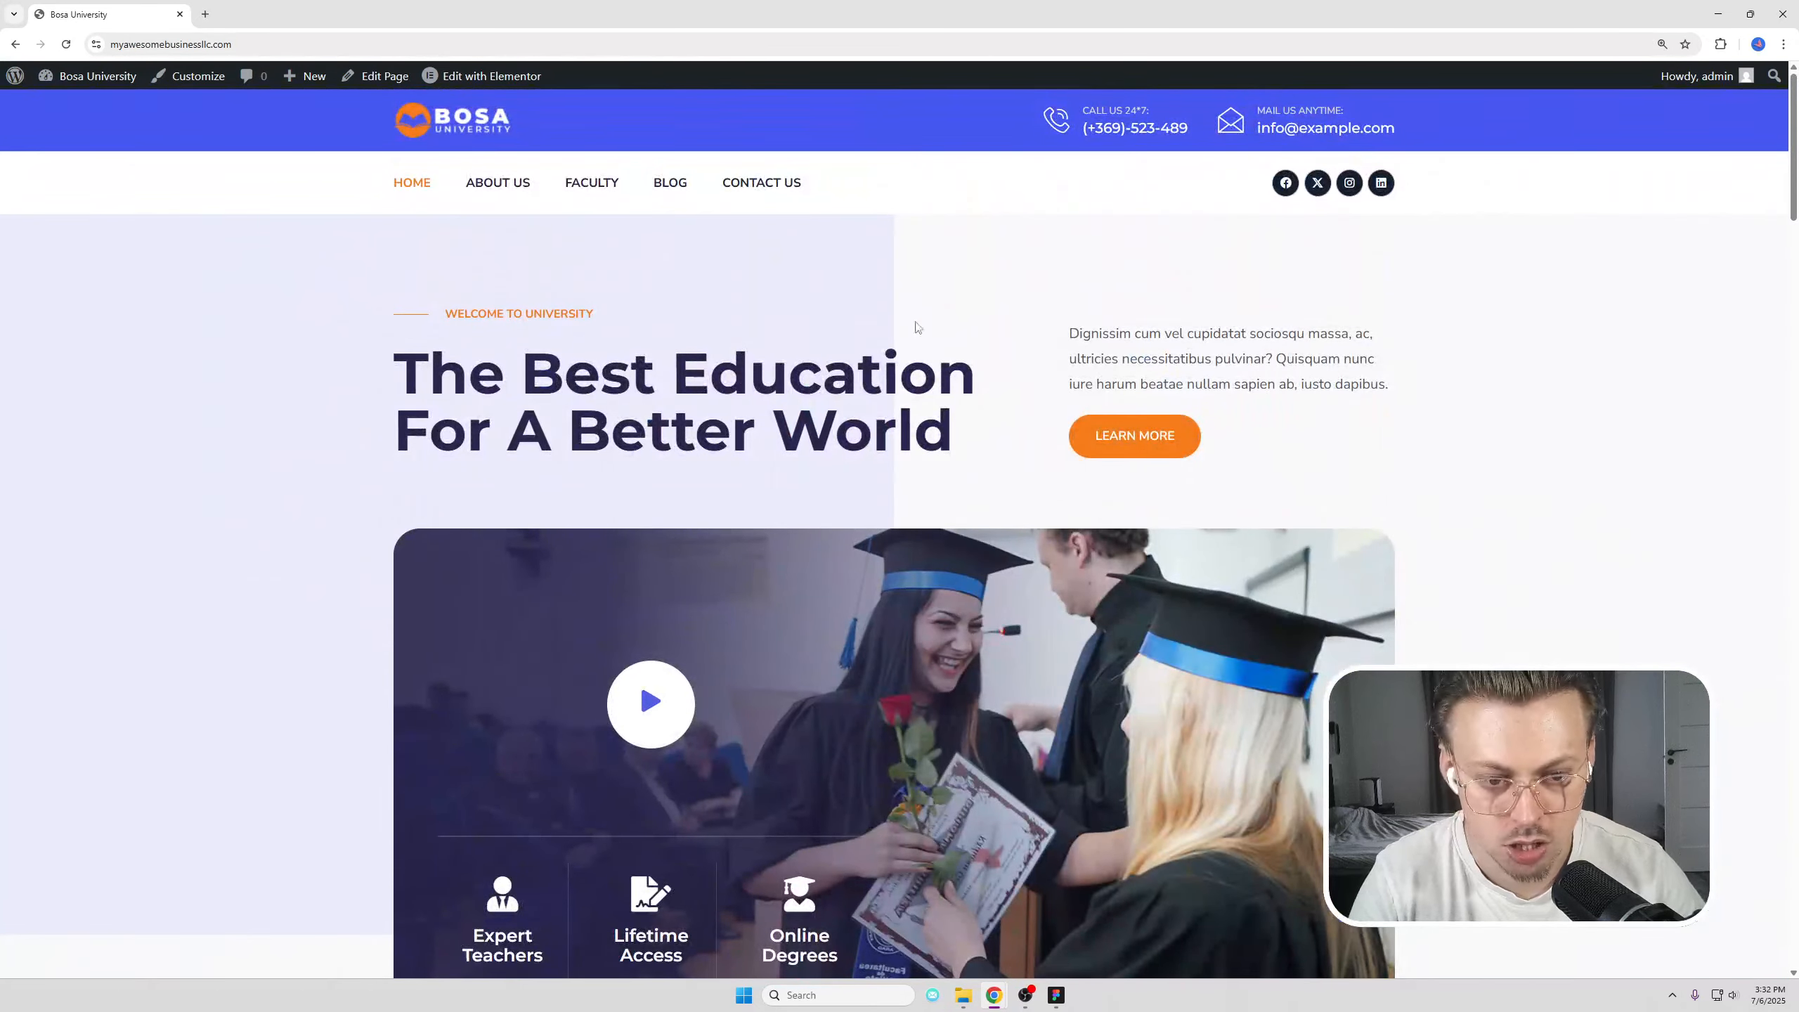
scroll(917, 327, down, 3)
scroll(650, 215, up, 3)
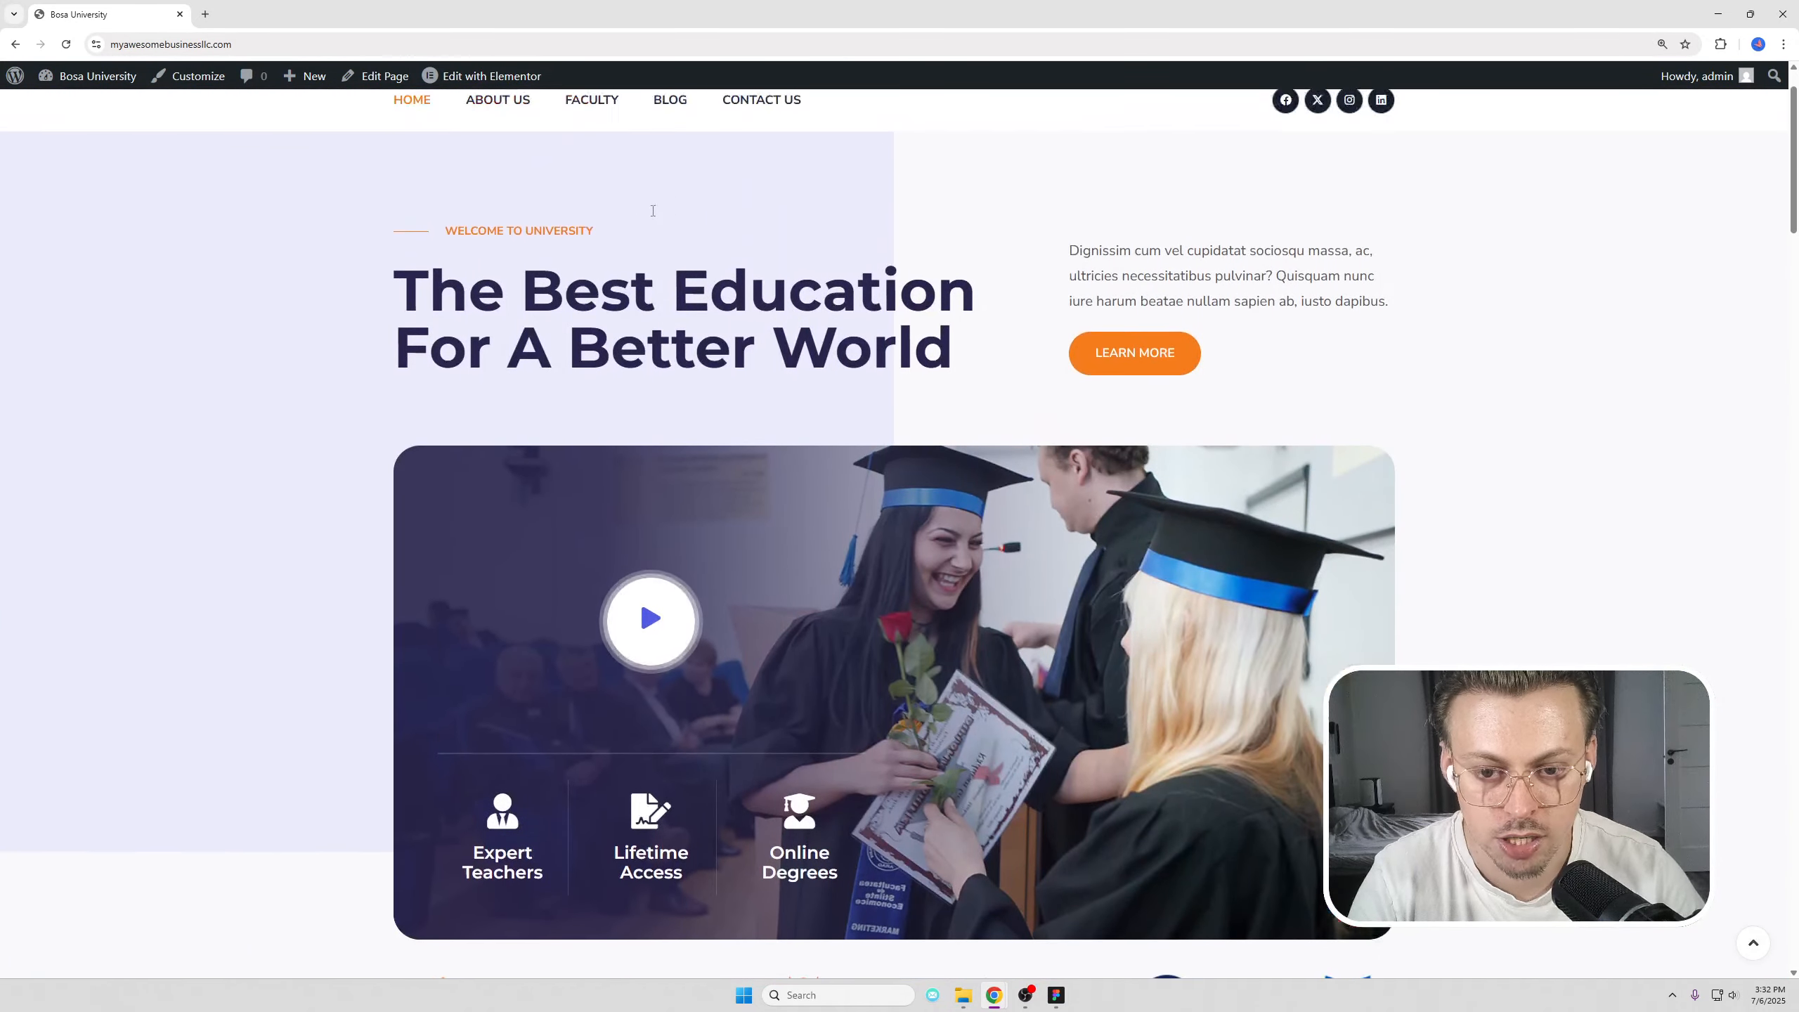
mouse_move(461, 81)
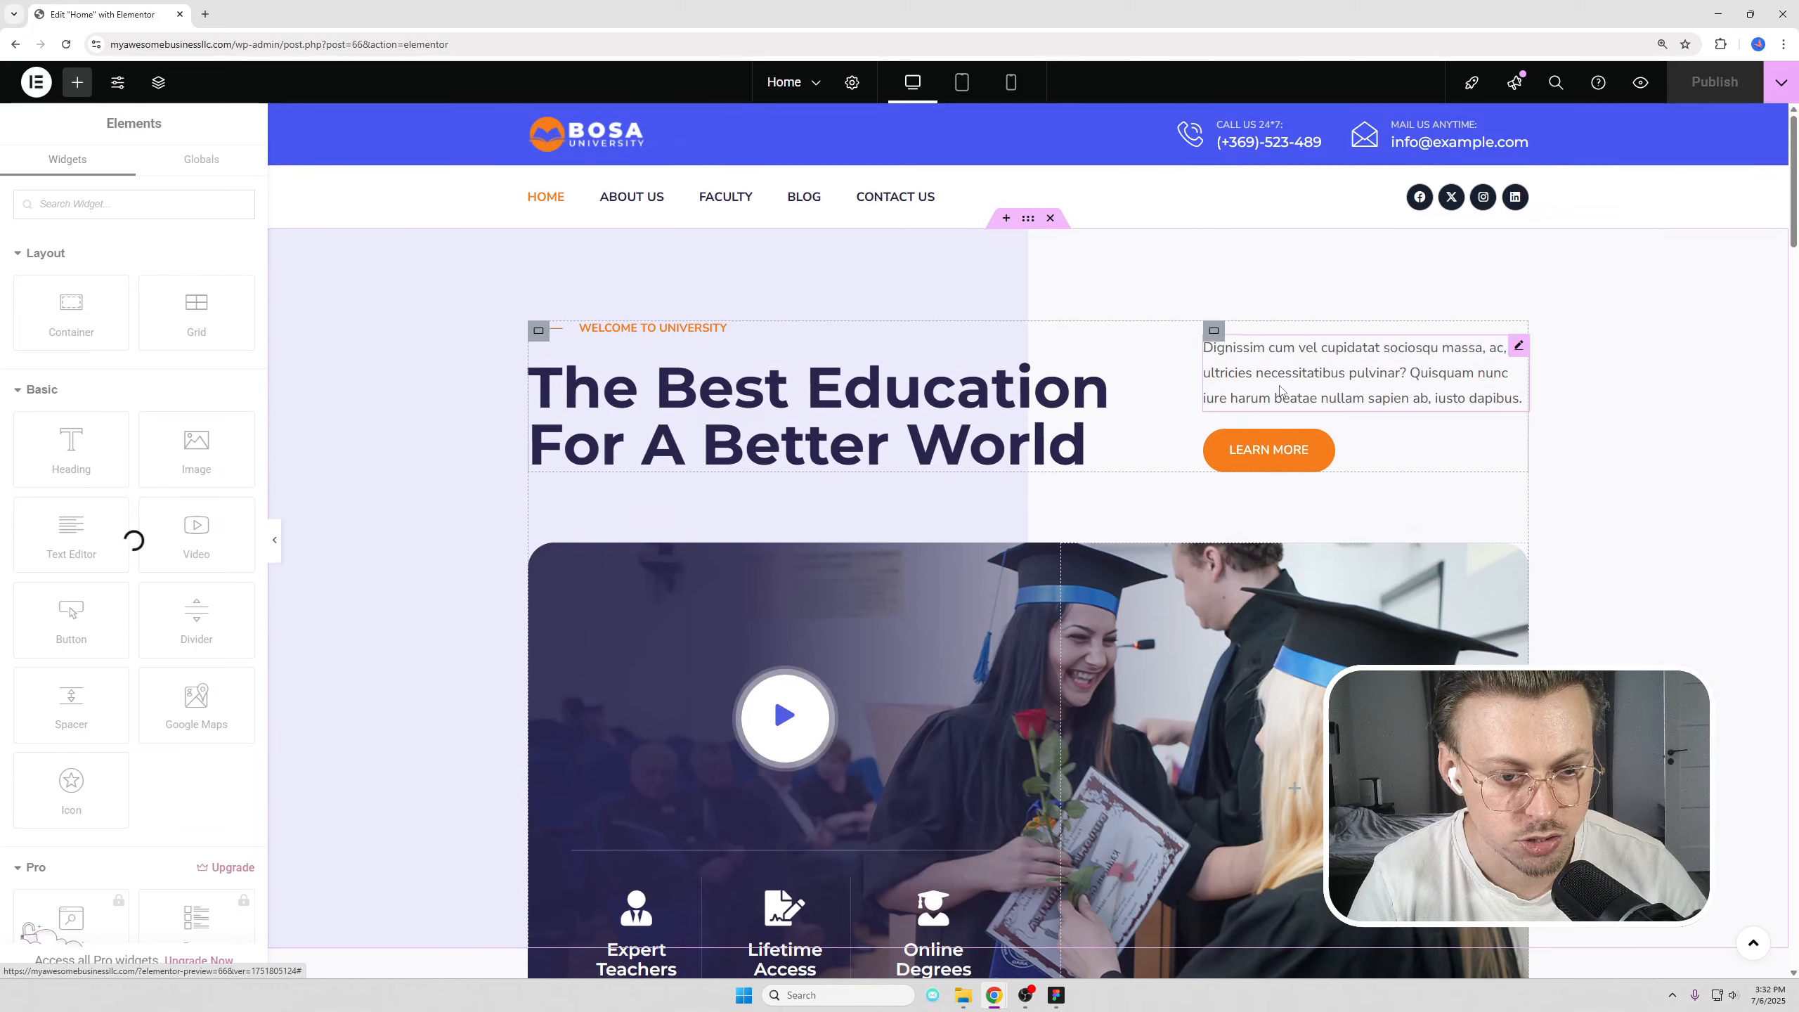
Step: Inspect the content settings of the hero heading "The Best Education For A Better World", including its subtitle and description, and its title styling
click(1227, 402)
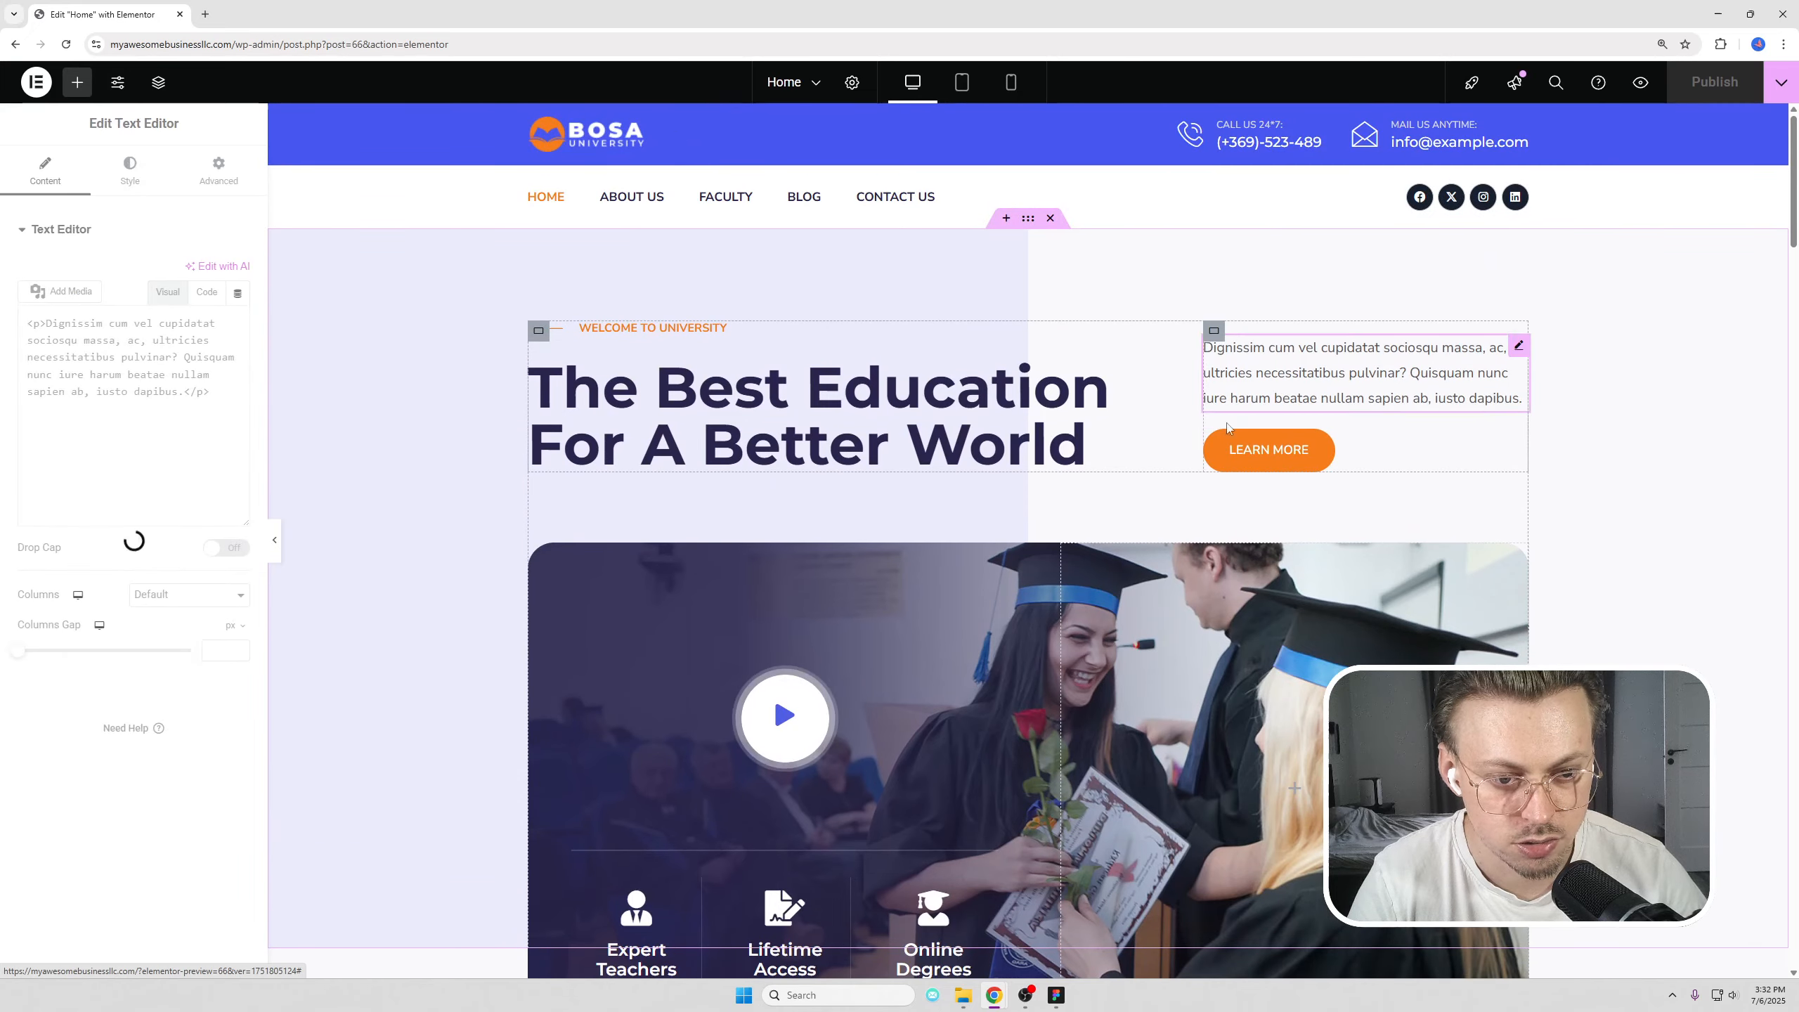
click(1412, 434)
click(712, 424)
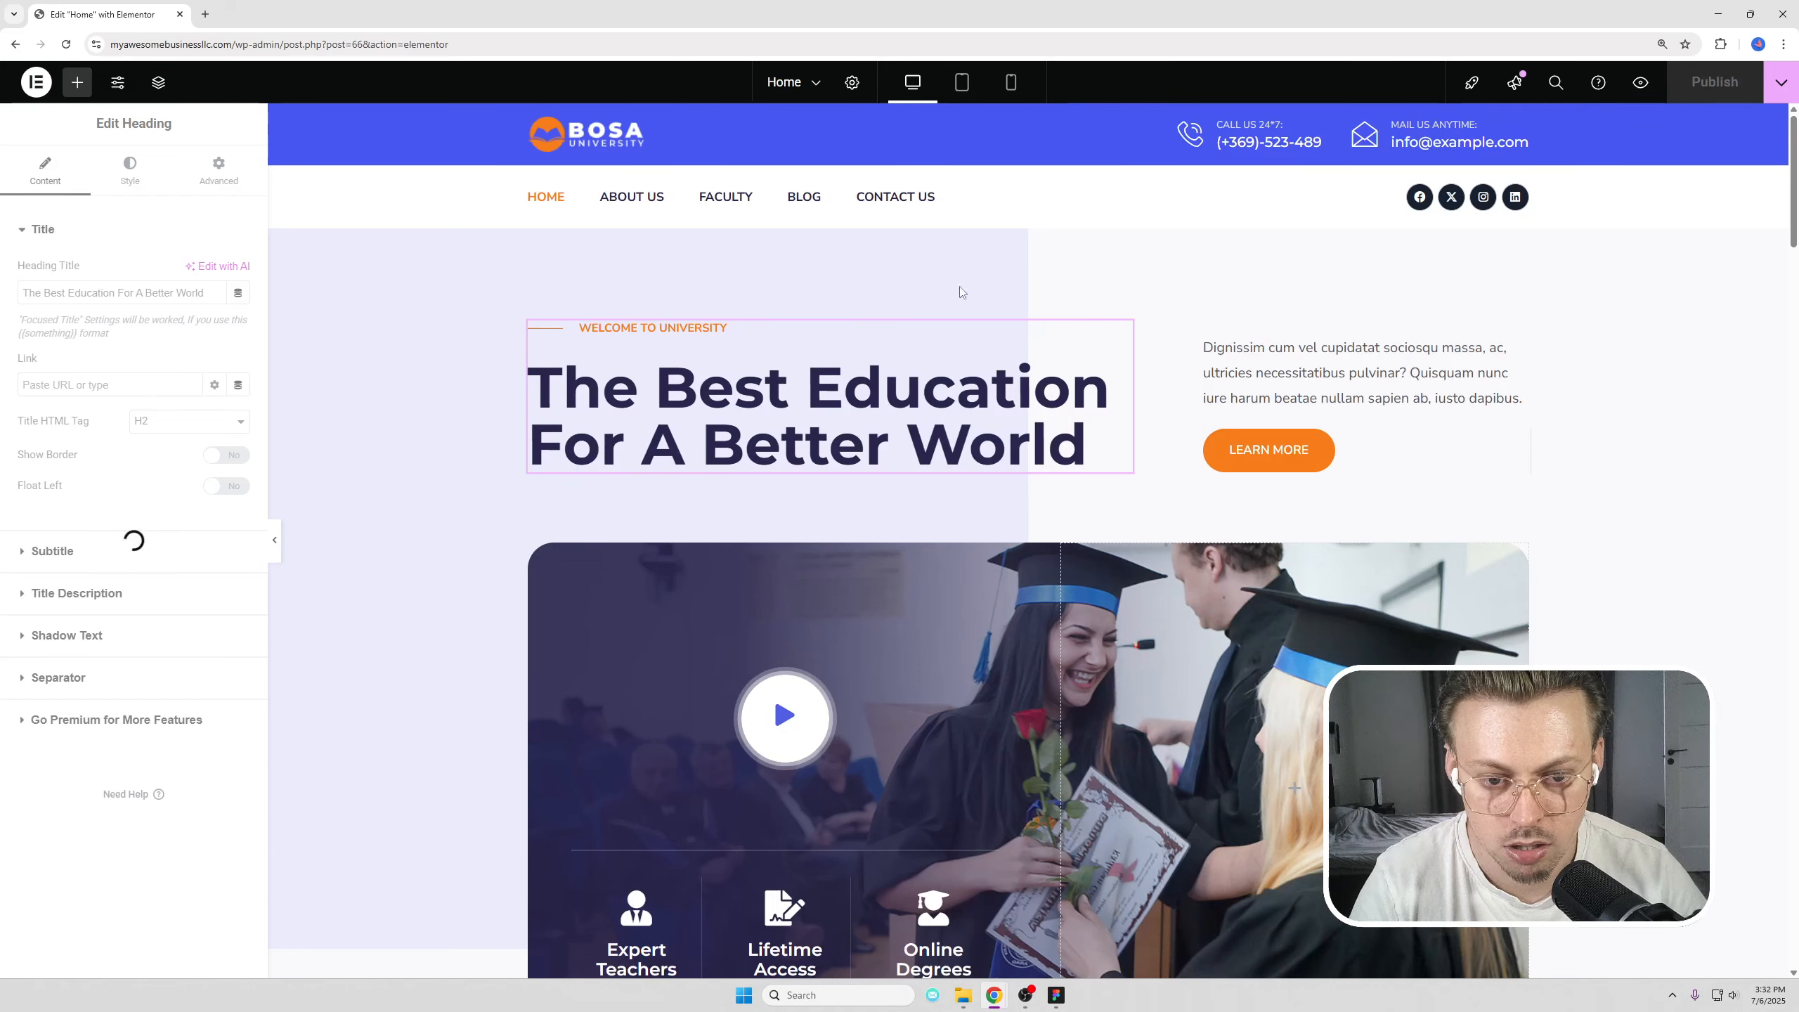
drag(86, 292, 194, 292)
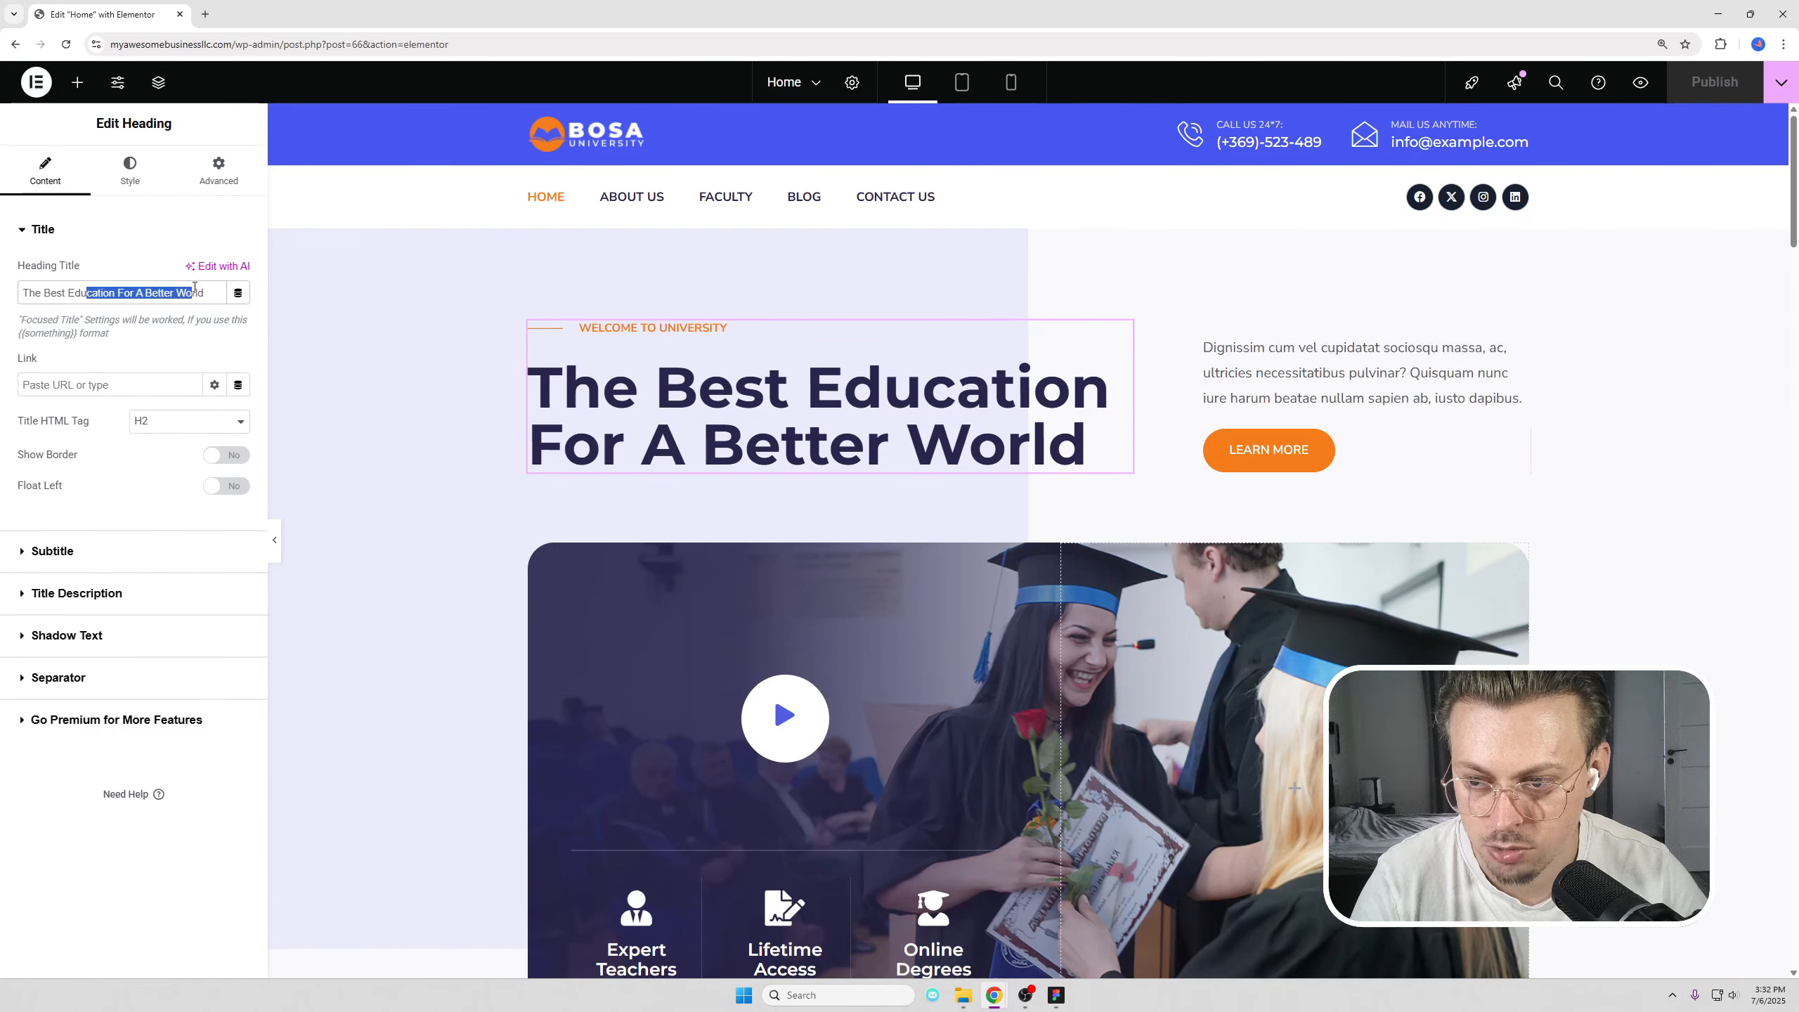
click(89, 593)
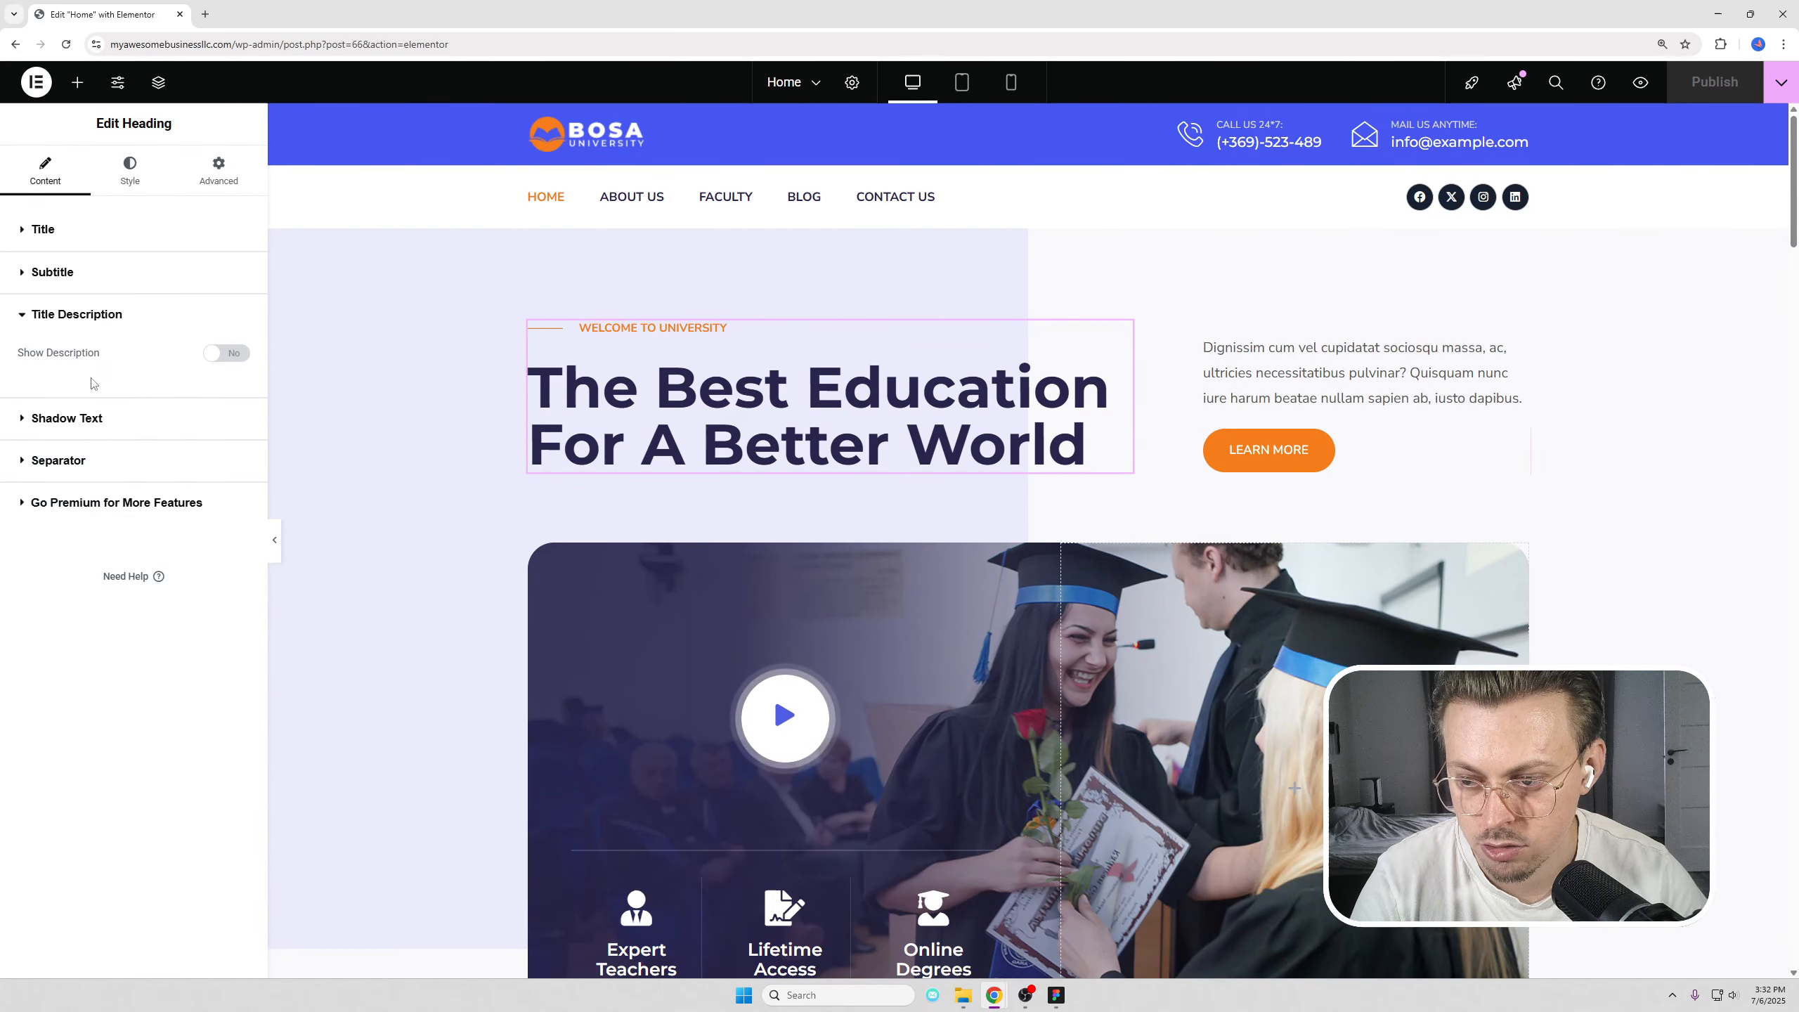
click(69, 274)
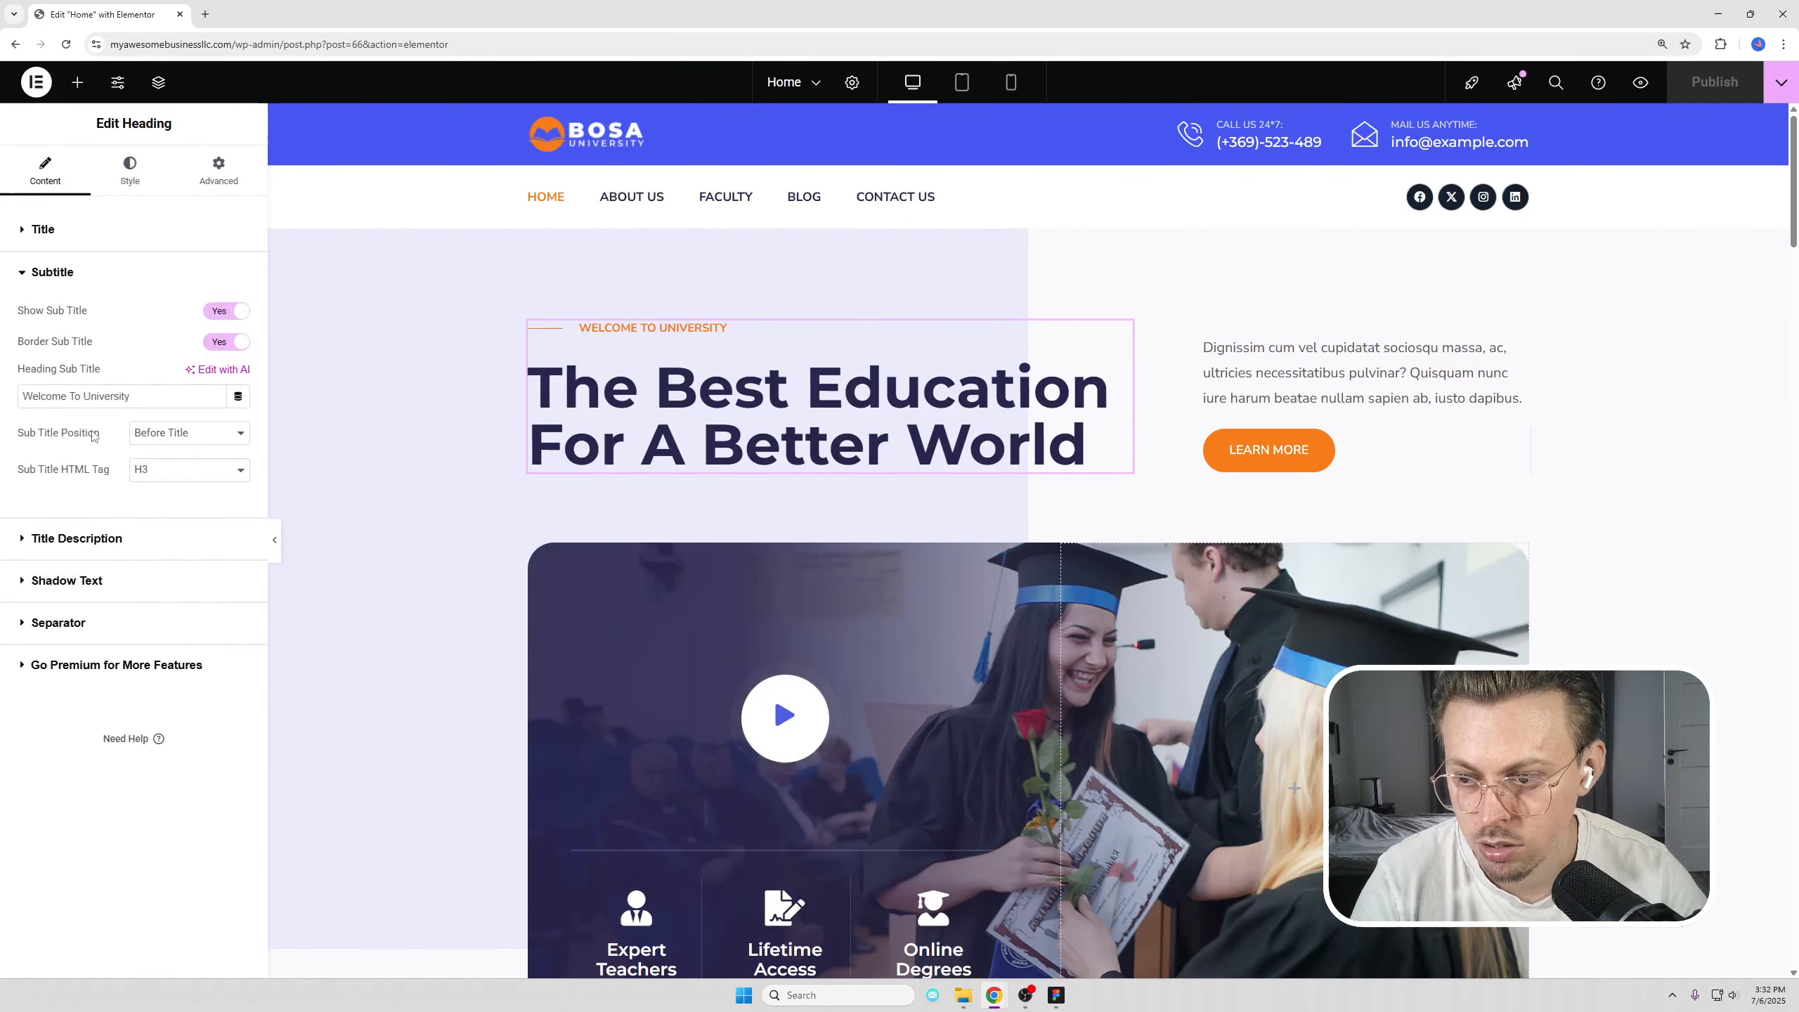
click(126, 184)
click(132, 340)
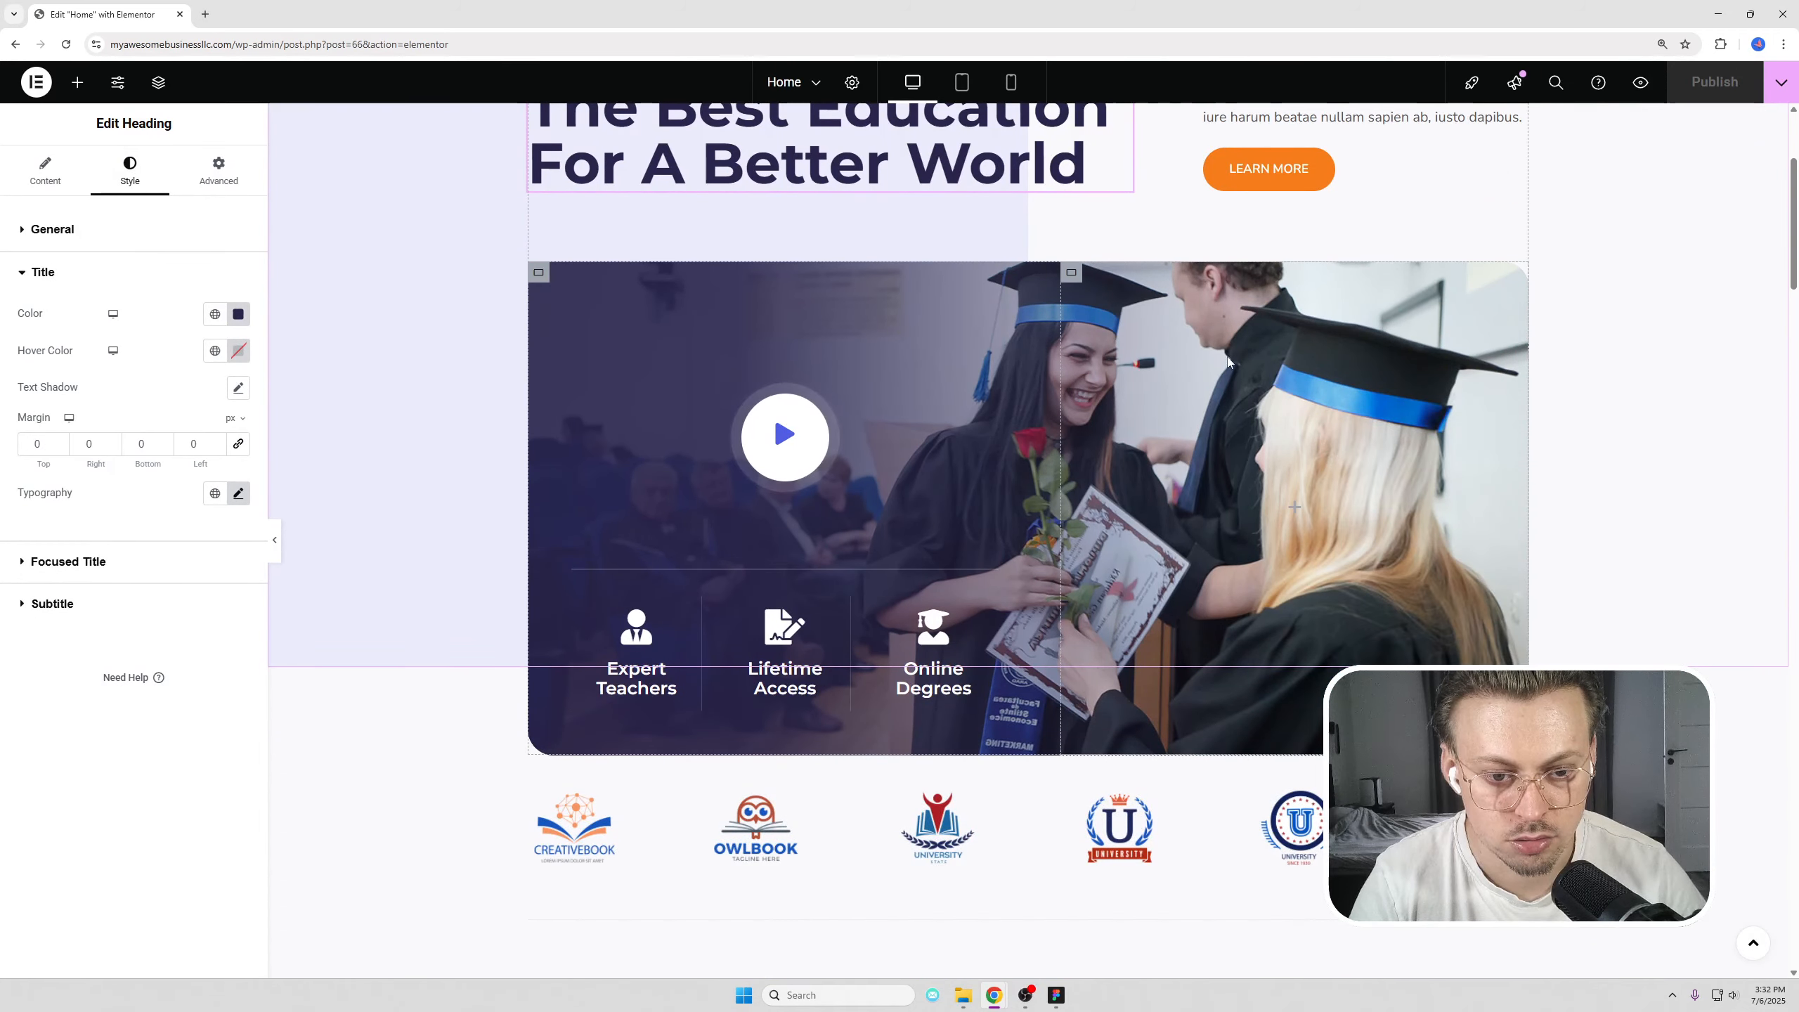
Step: Open the inner container over the hero photo and examine its background, overlay, border and layout settings
right_click(1219, 332)
click(1275, 354)
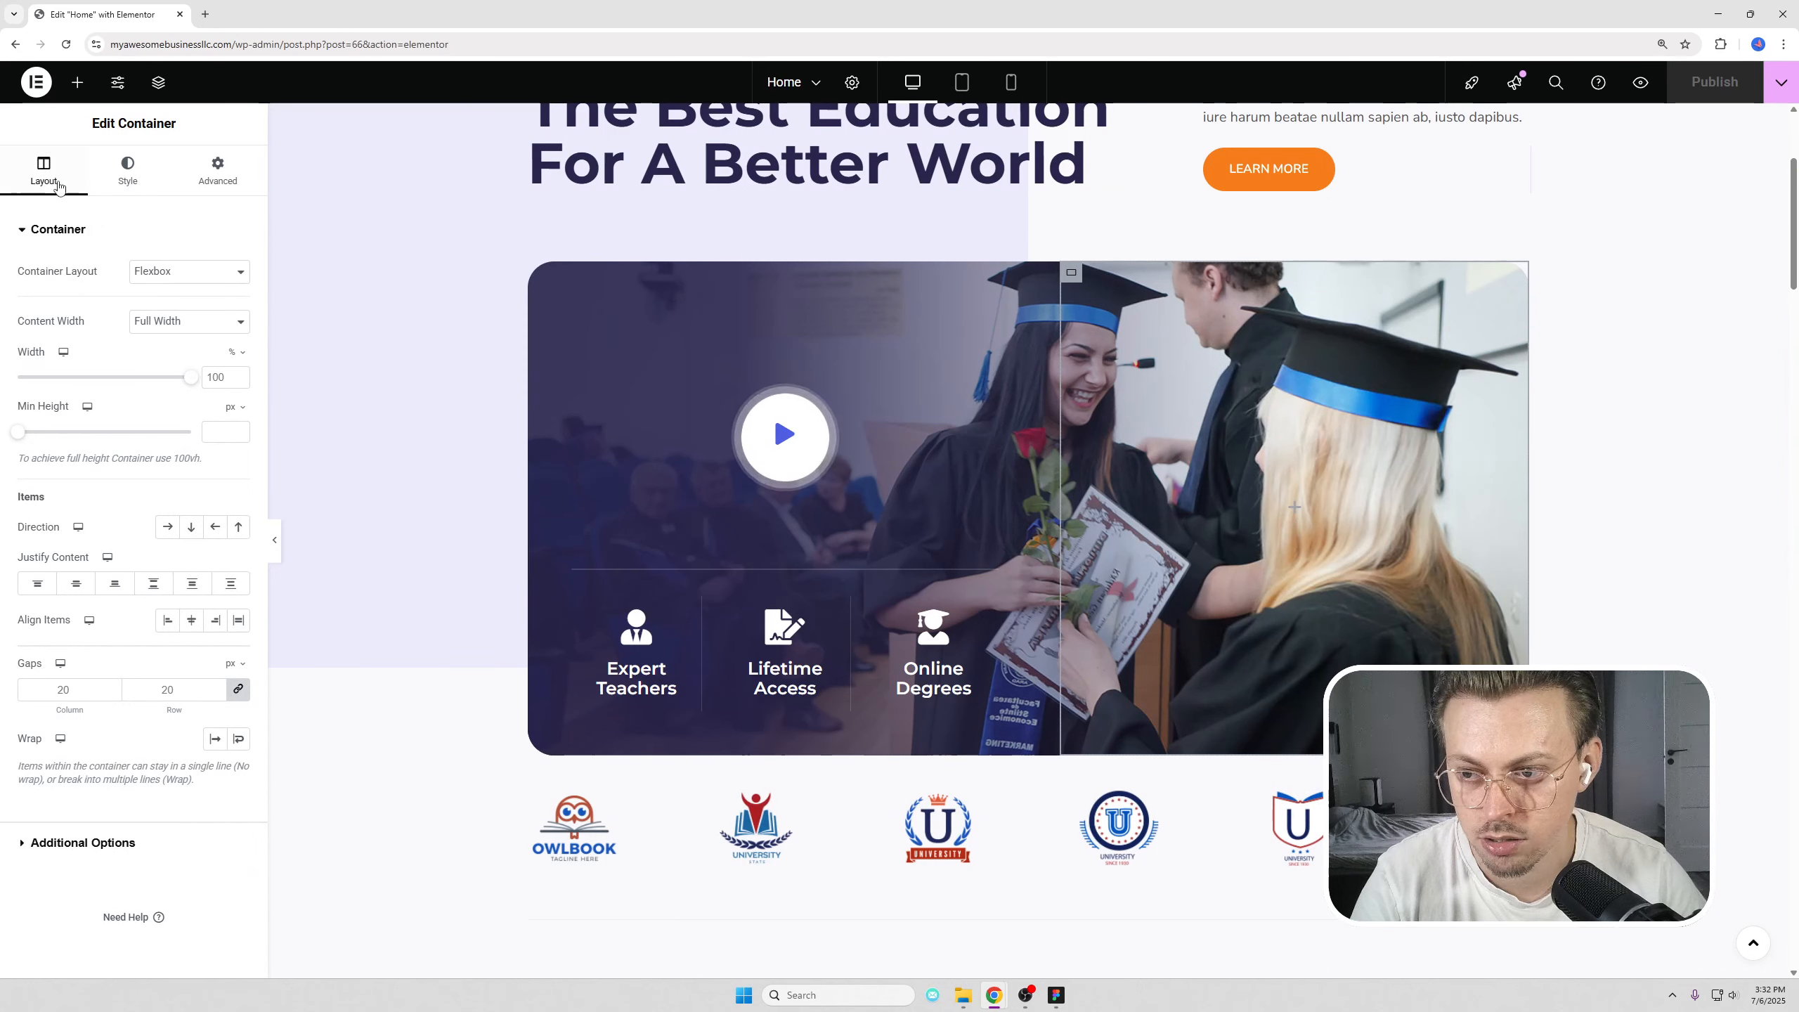
click(120, 174)
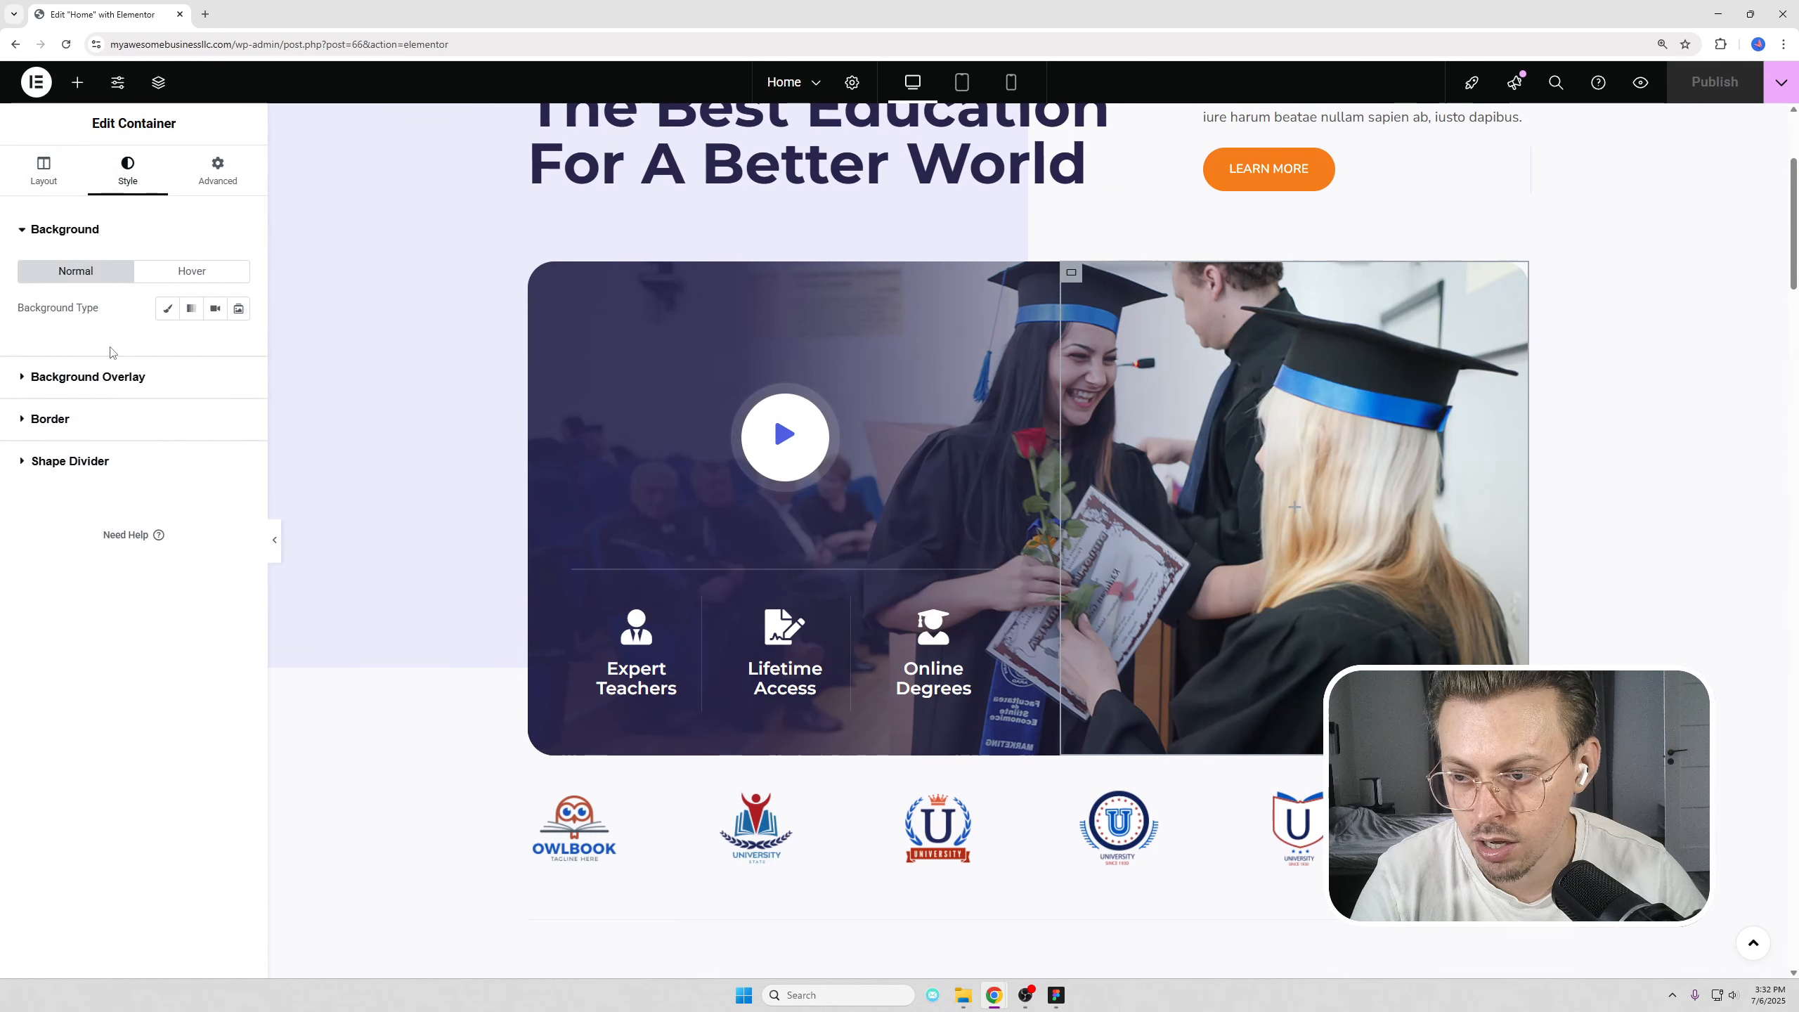
right_click(1227, 714)
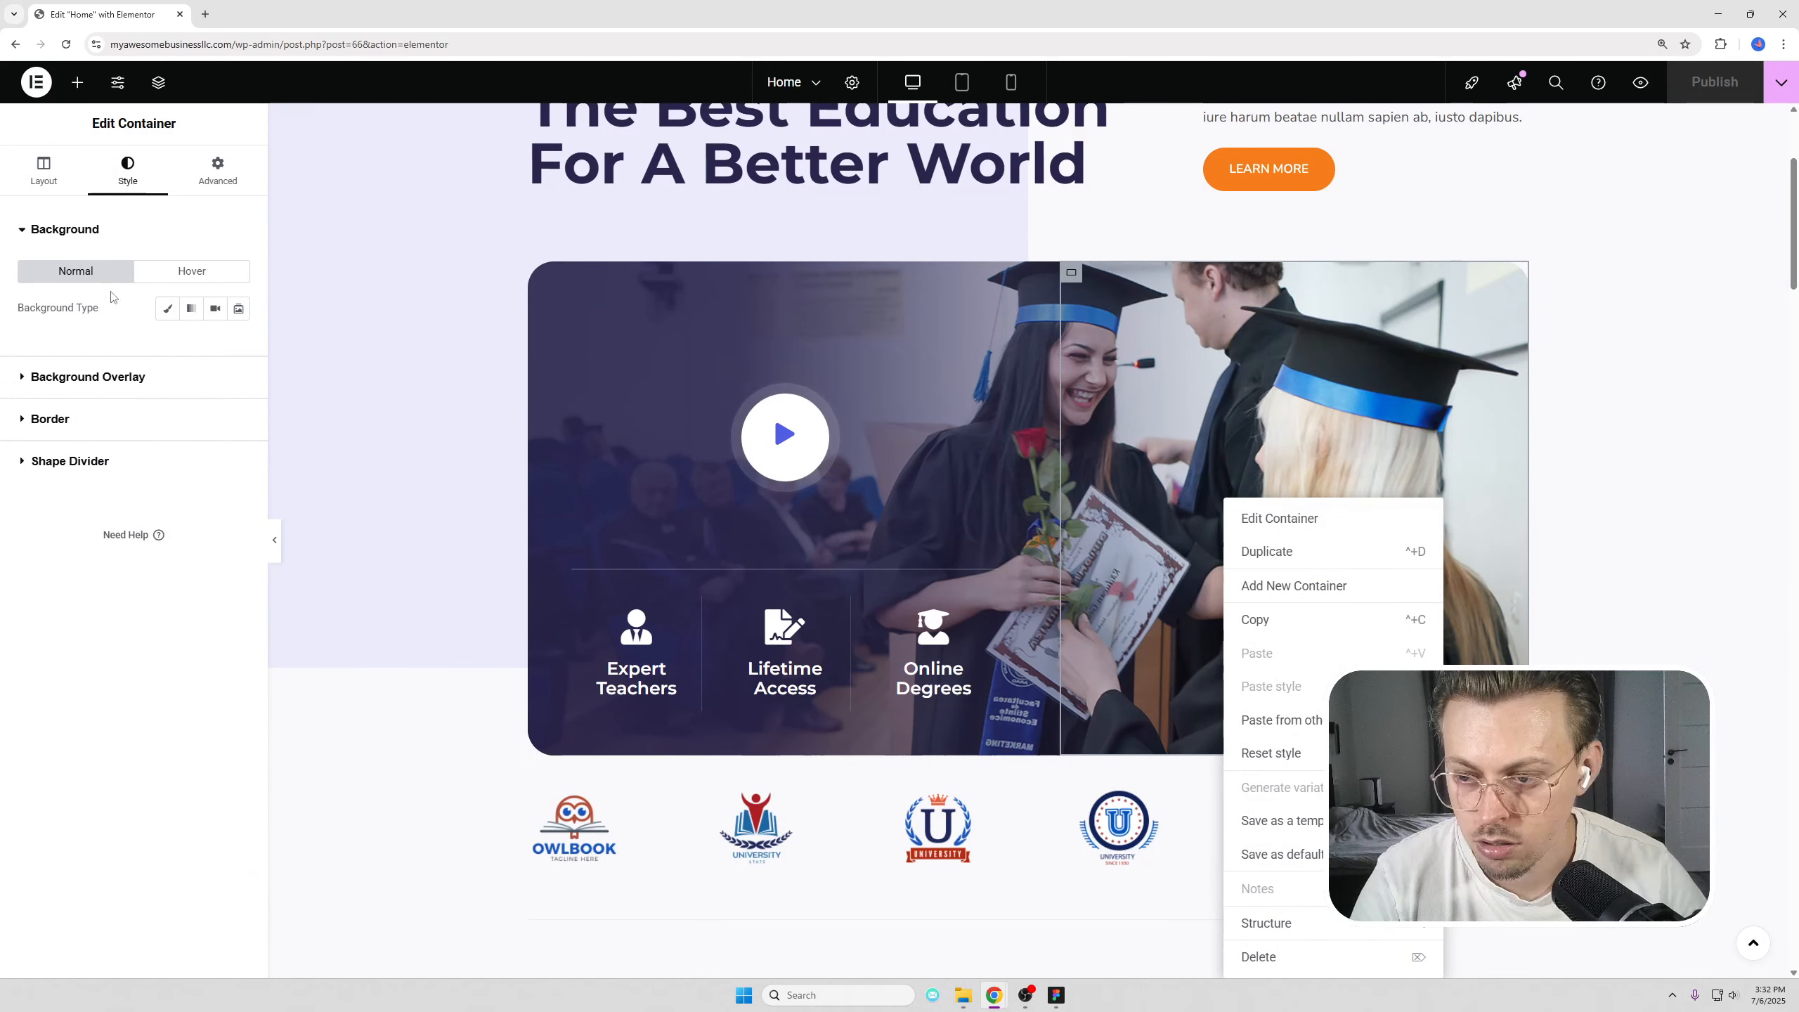
click(88, 377)
click(54, 410)
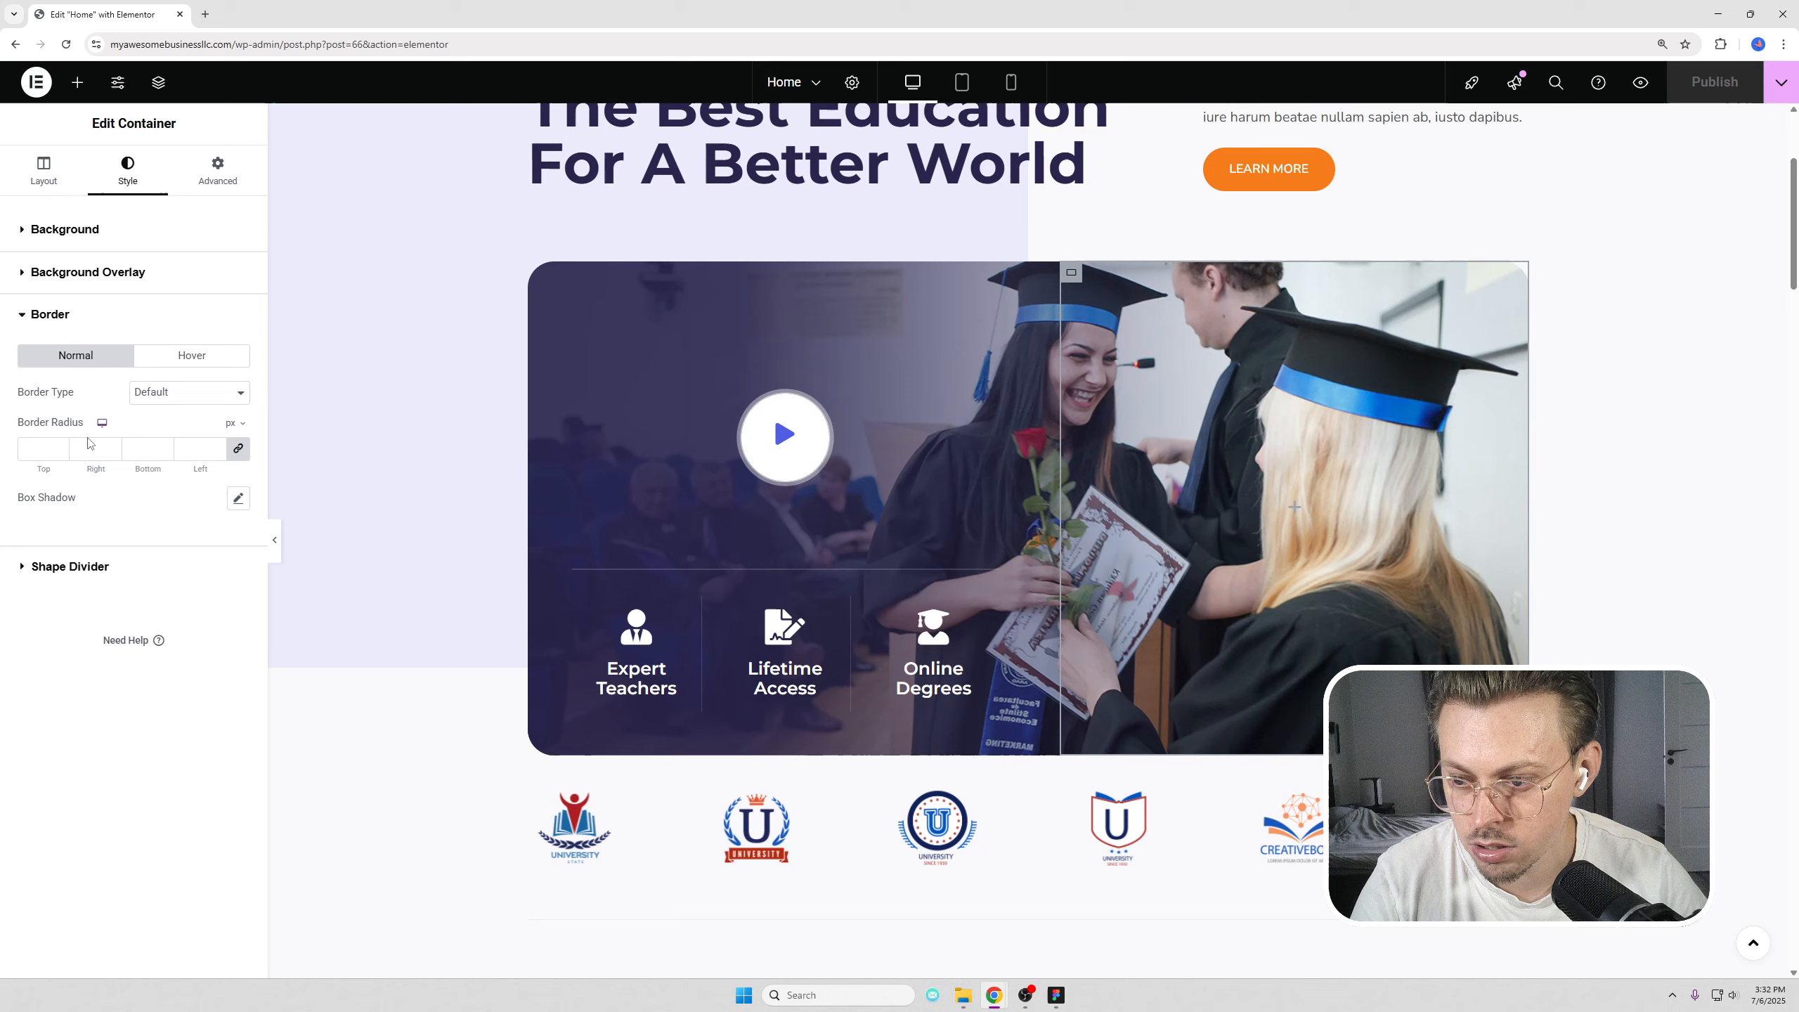
click(43, 170)
Step: Examine the hero photo container's background image and its replacement options, then leave the media picker without choosing a file
click(667, 292)
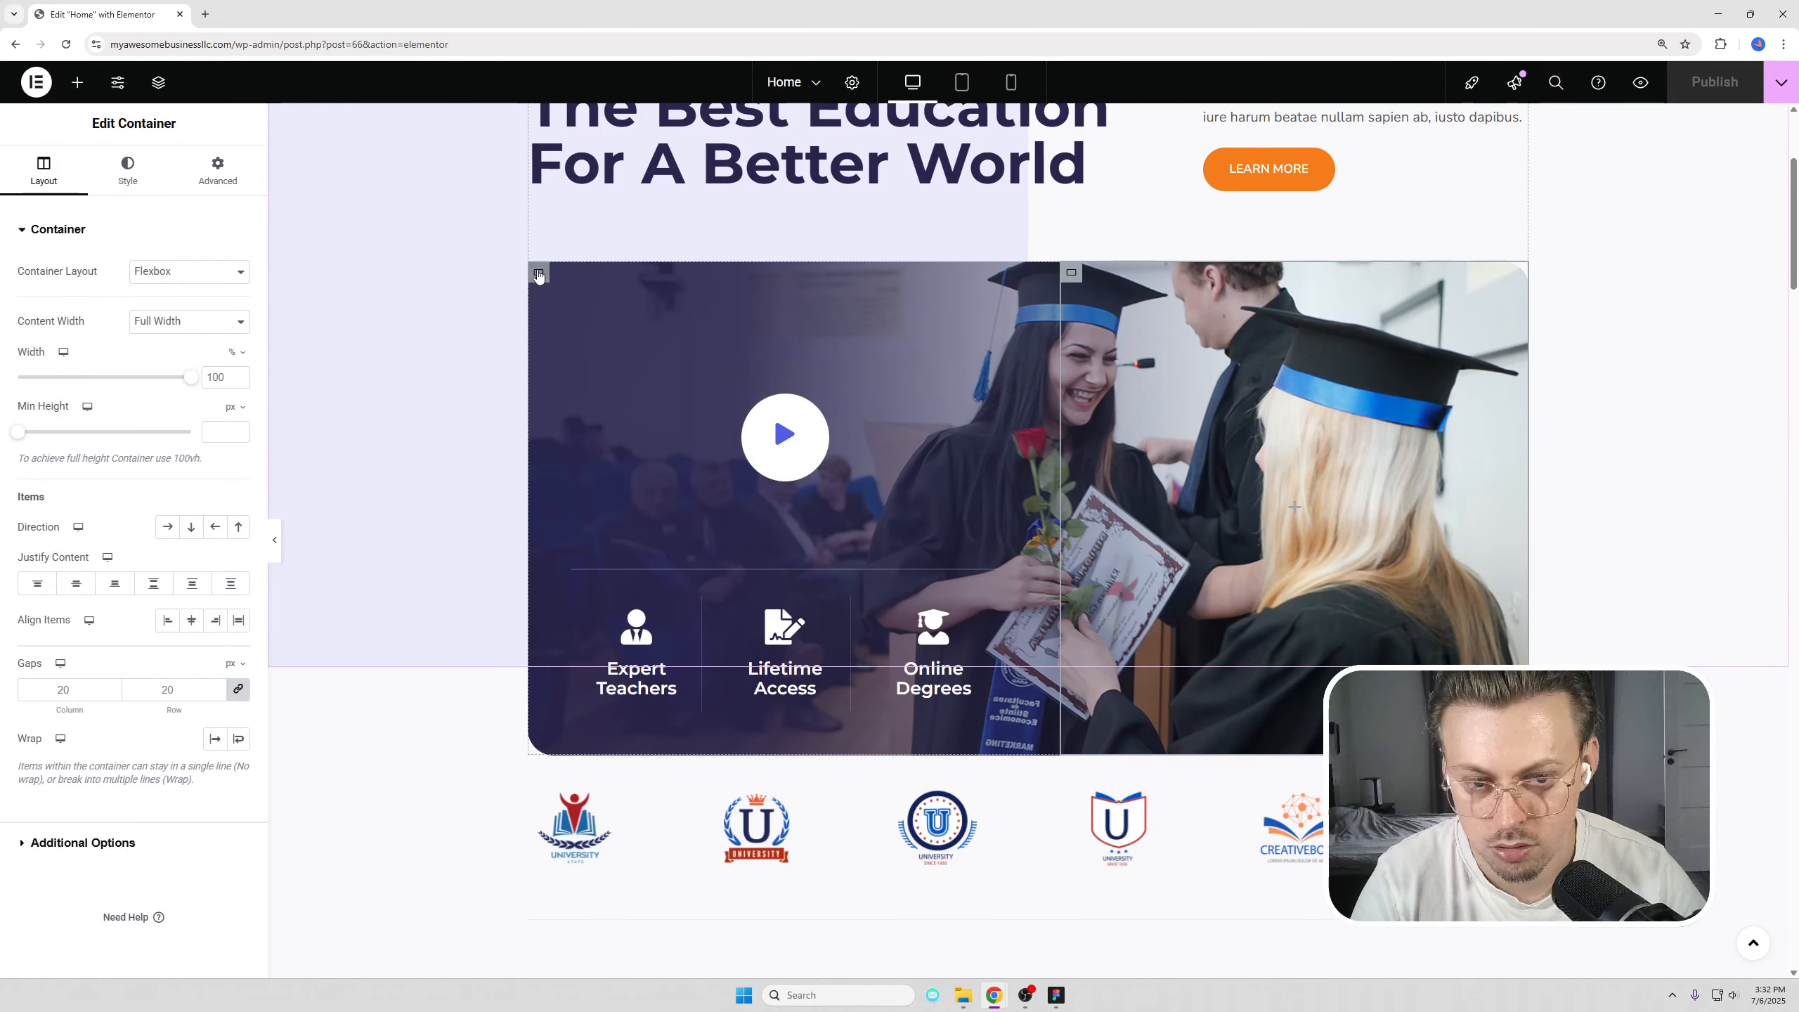
click(115, 169)
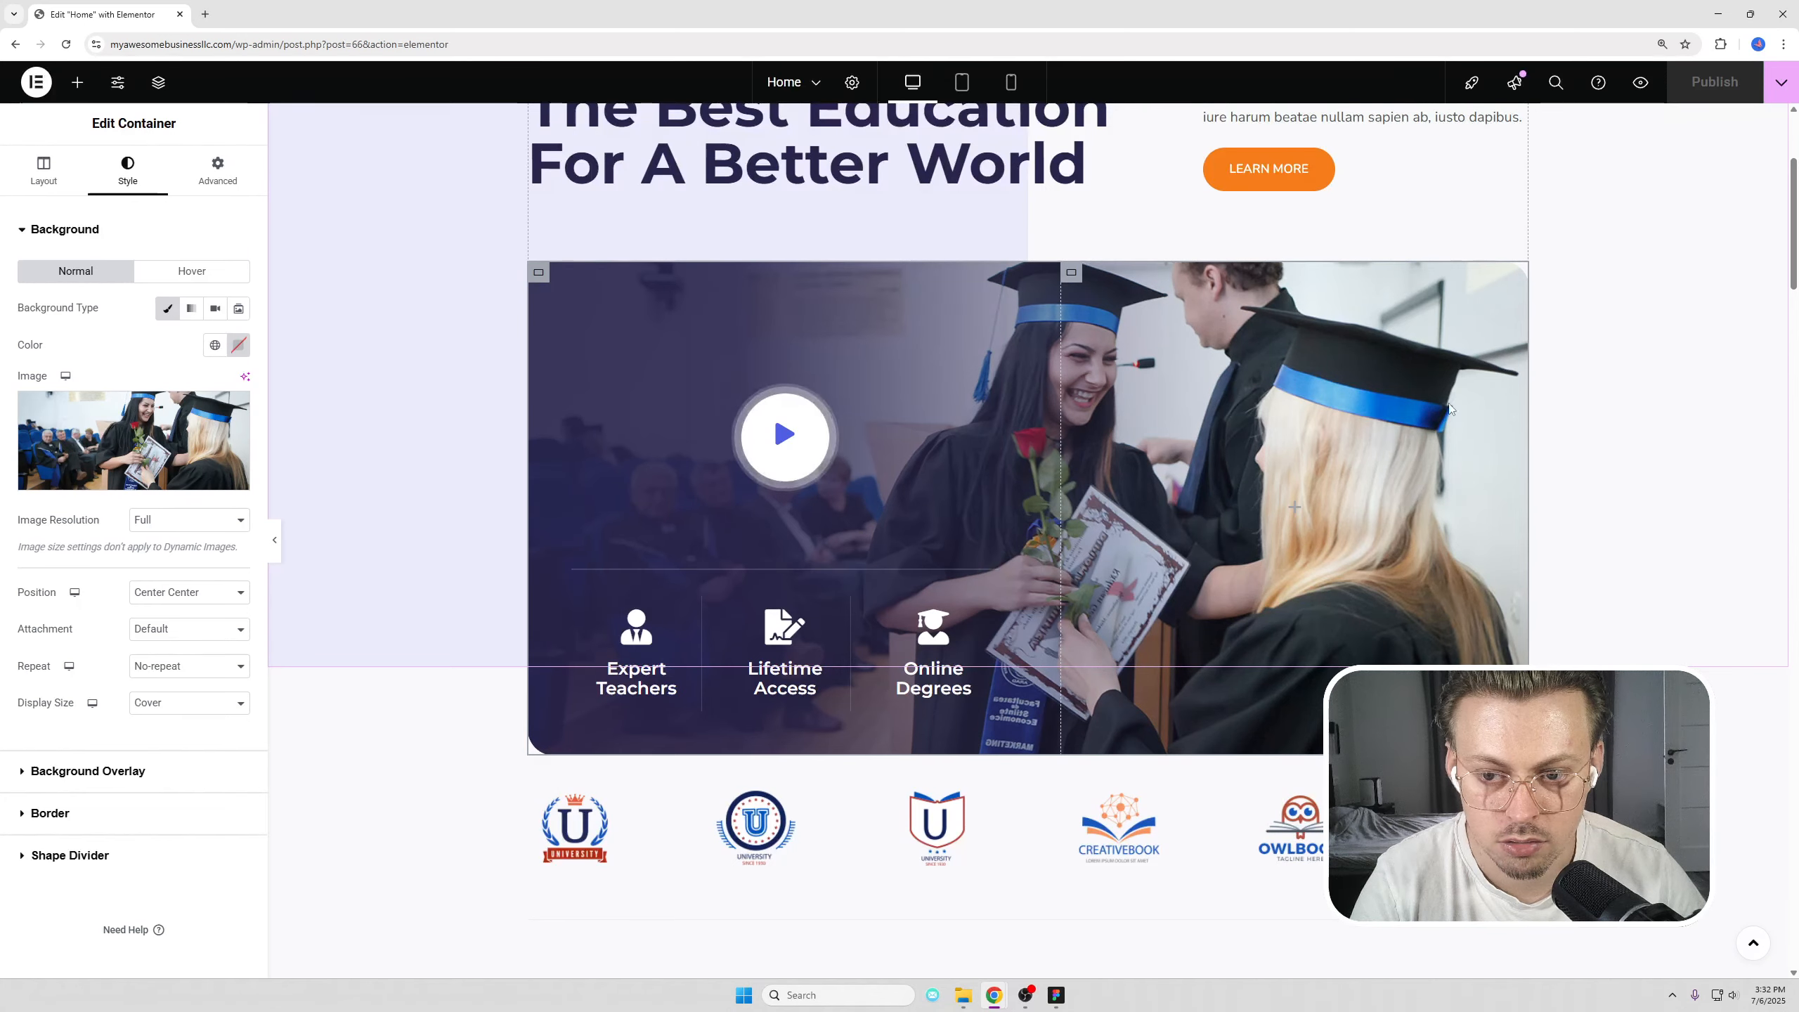
click(133, 440)
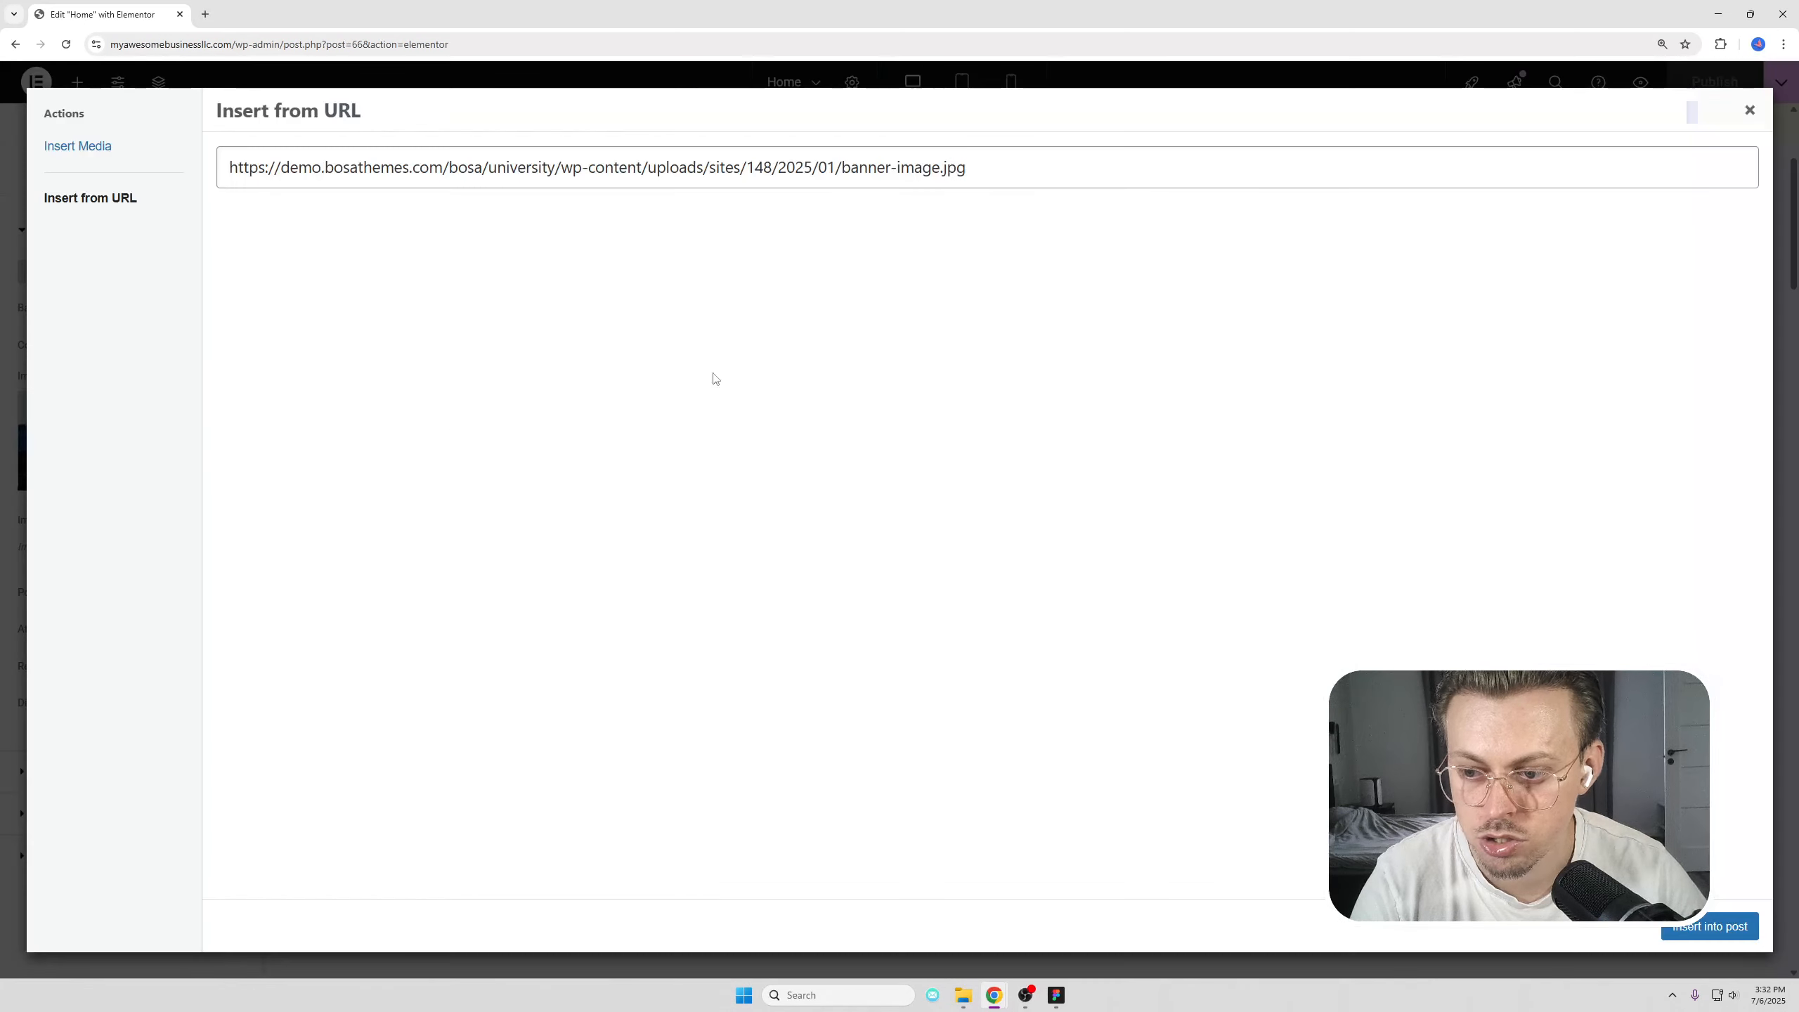
click(95, 151)
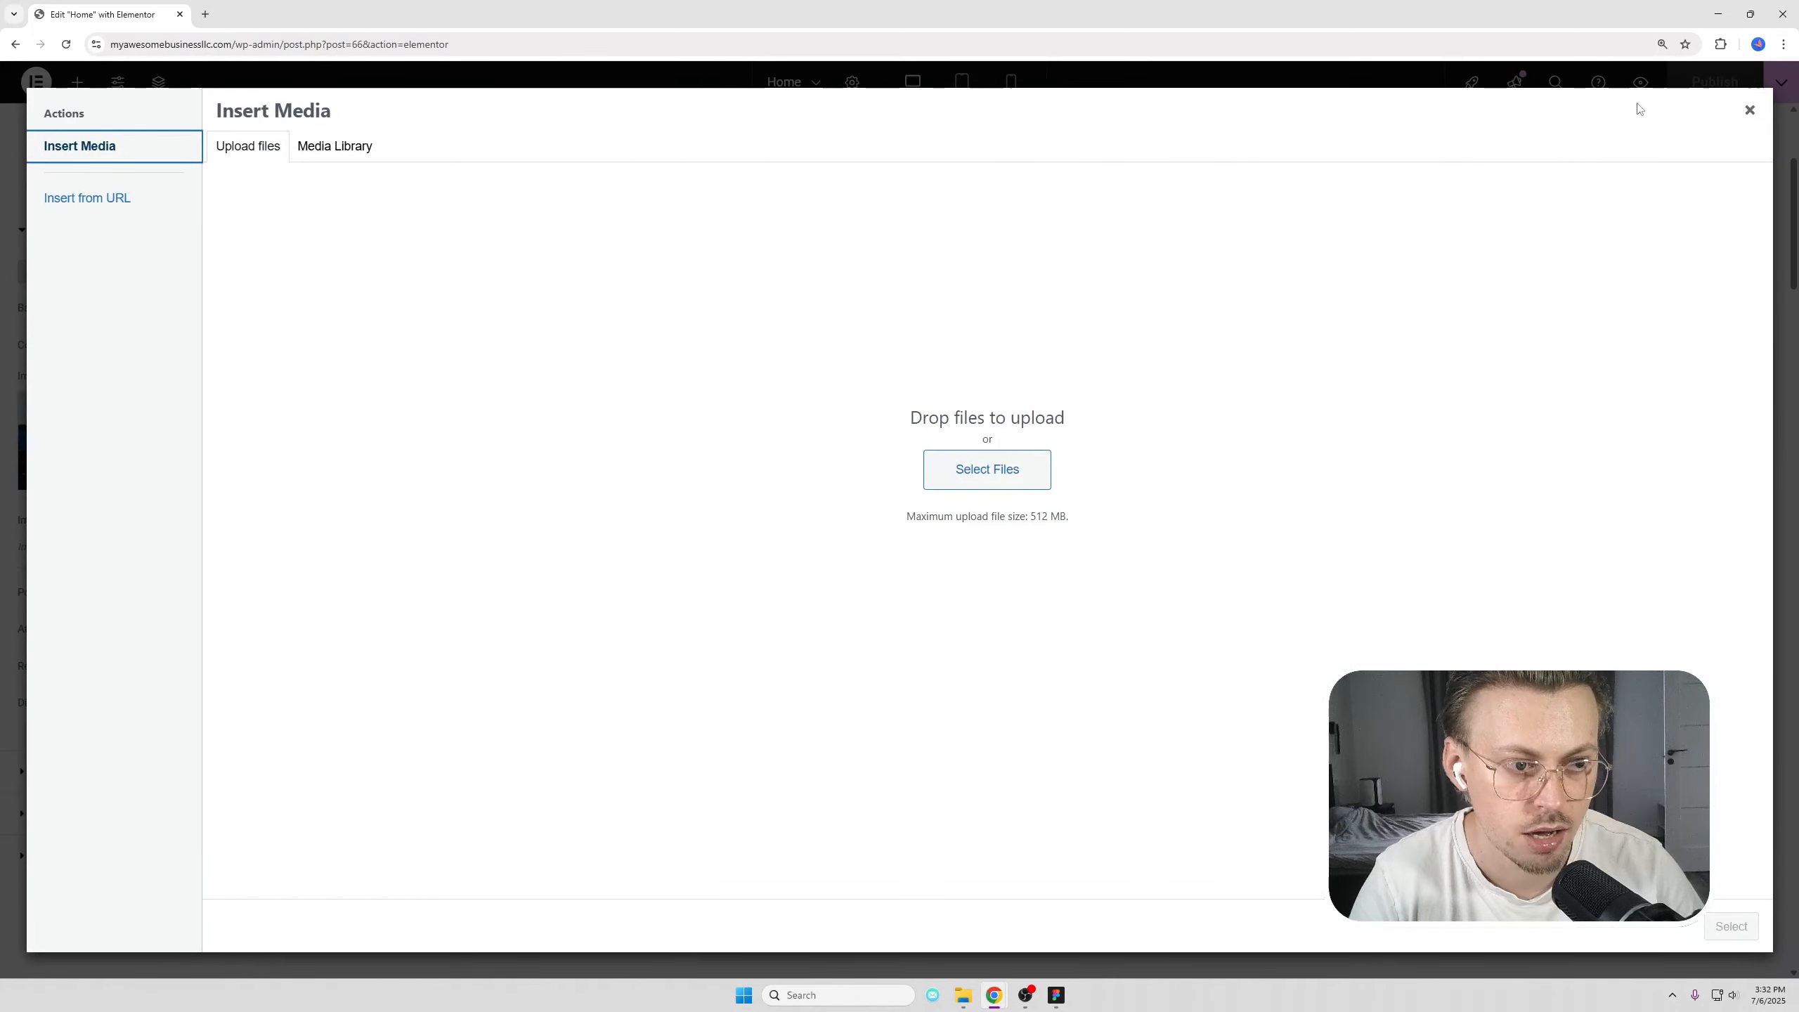
click(1746, 111)
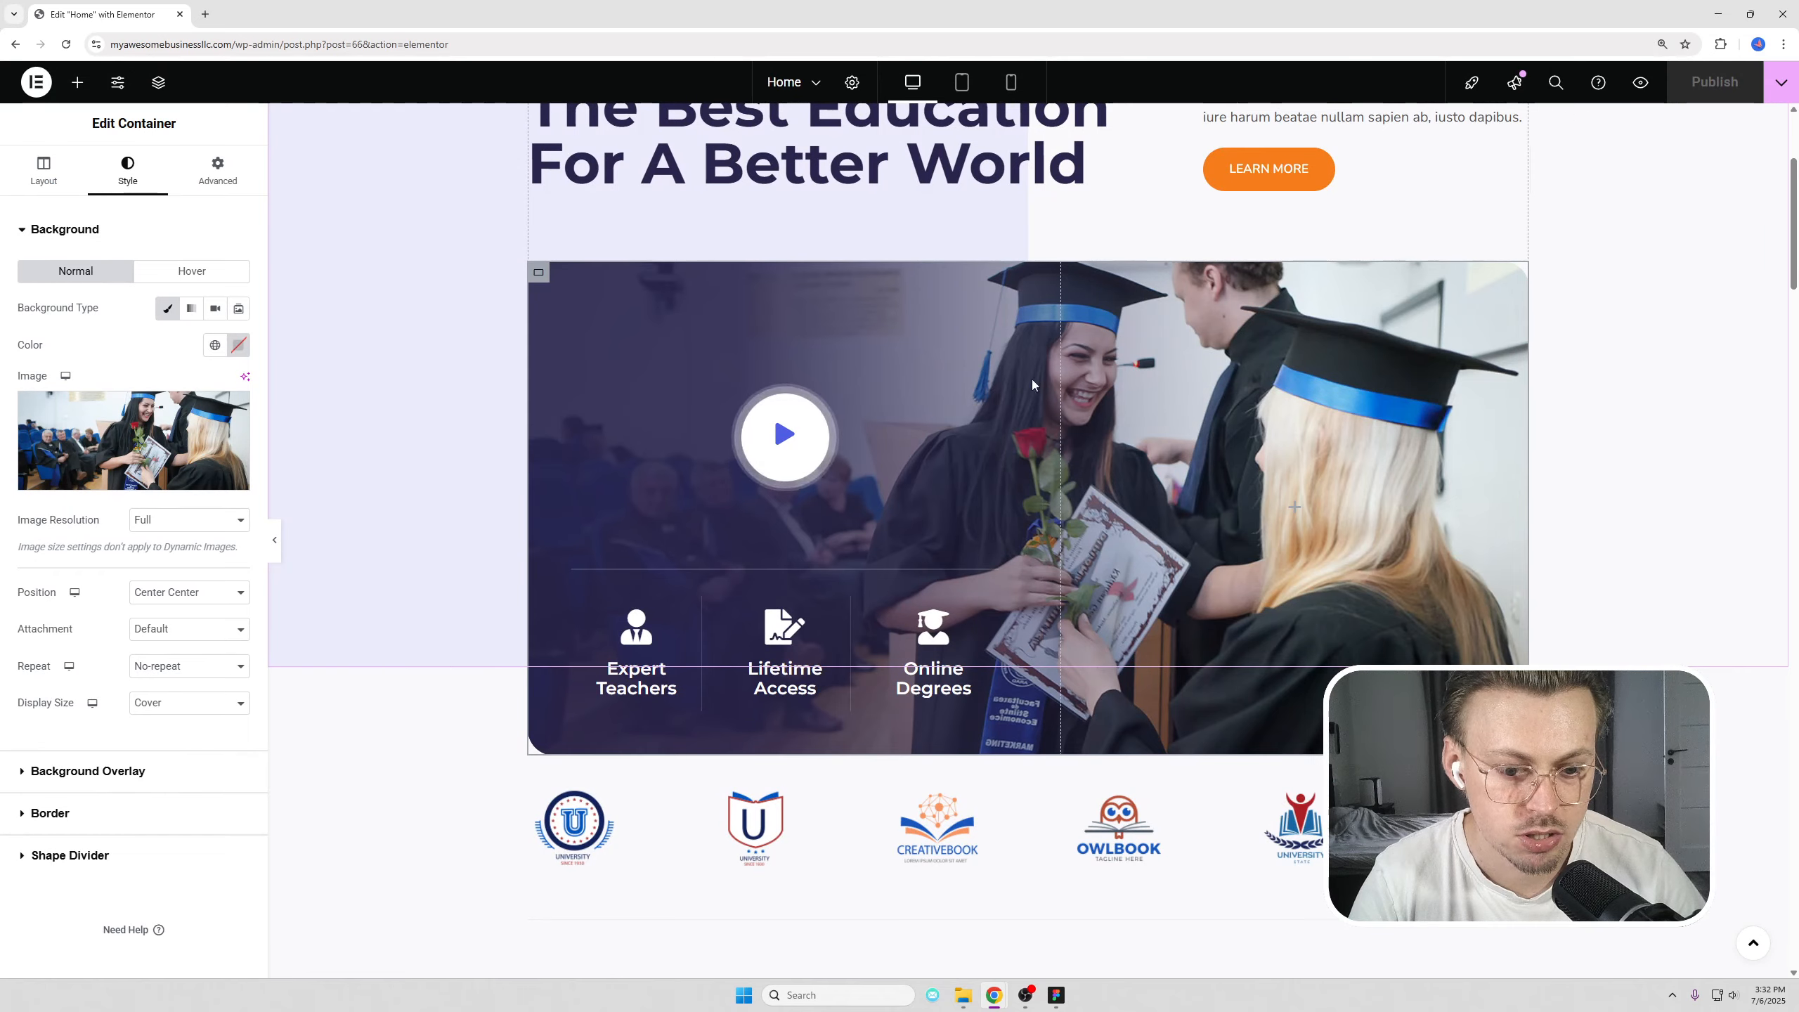
Step: Examine the partner logo carousel's settings and open its gallery for editing, then close the gallery without changes
scroll(1032, 380, down, 4)
scroll(771, 651, up, 4)
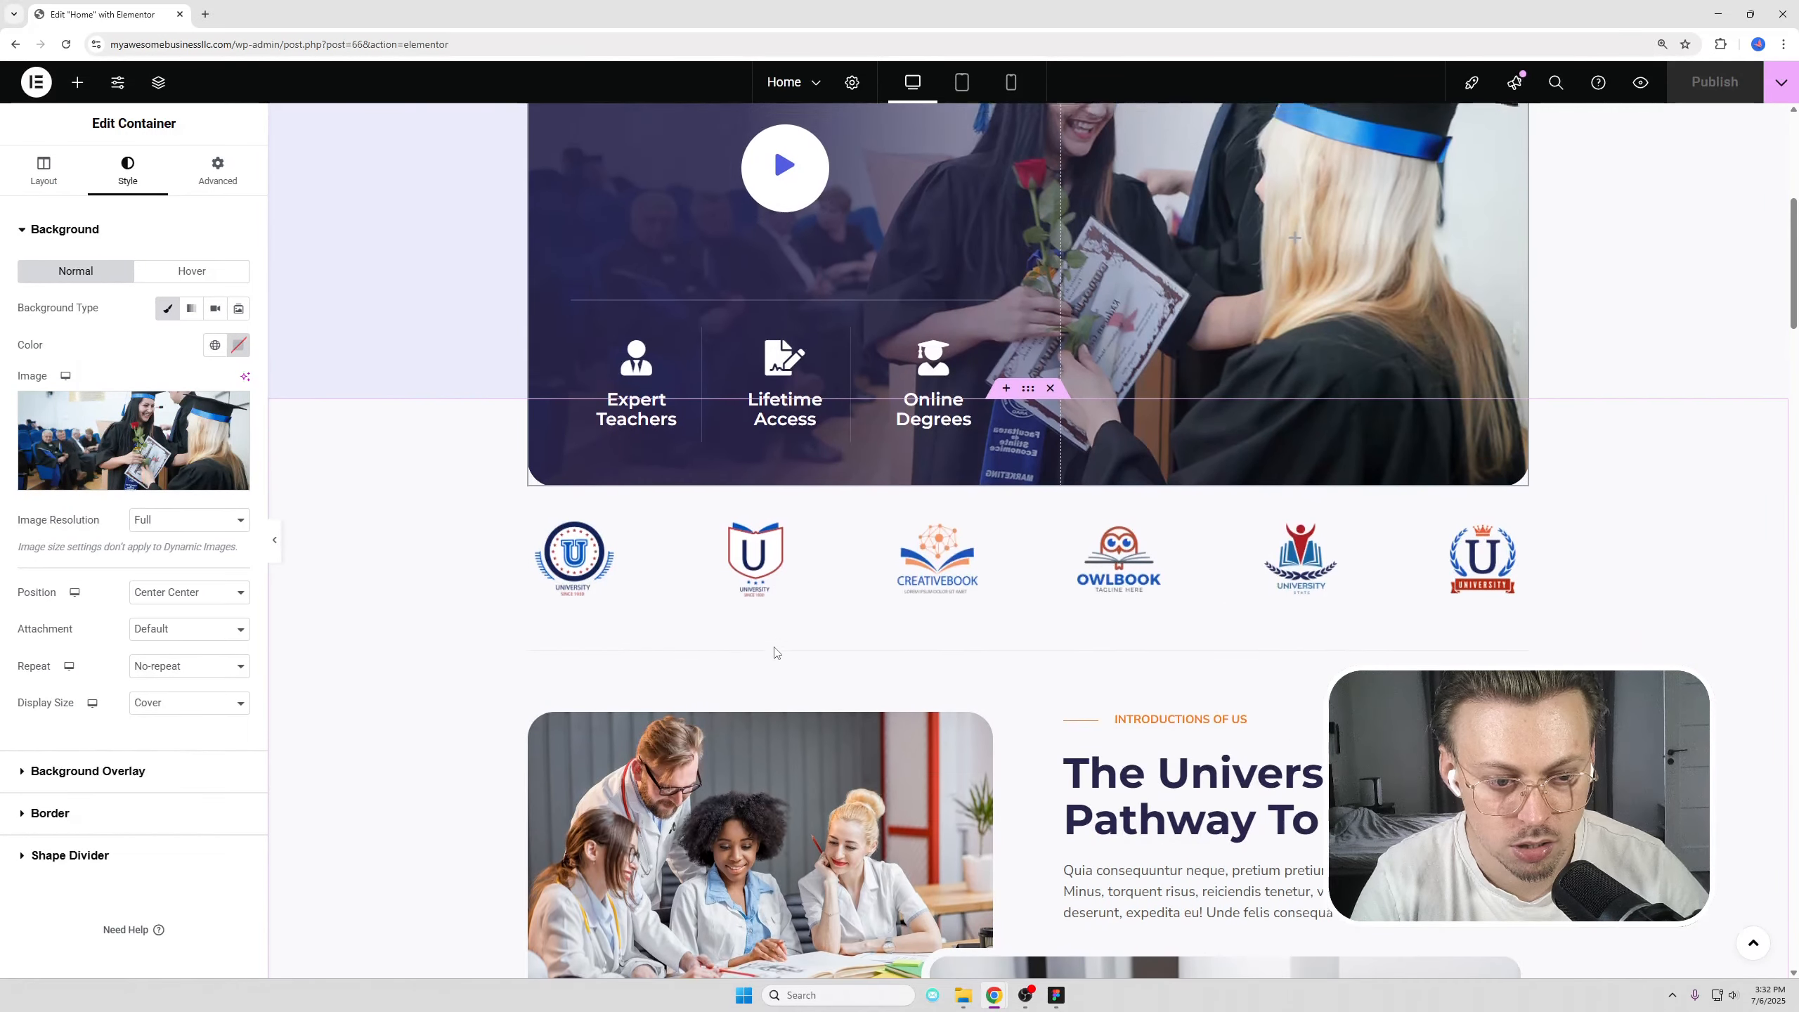
scroll(817, 329, down, 4)
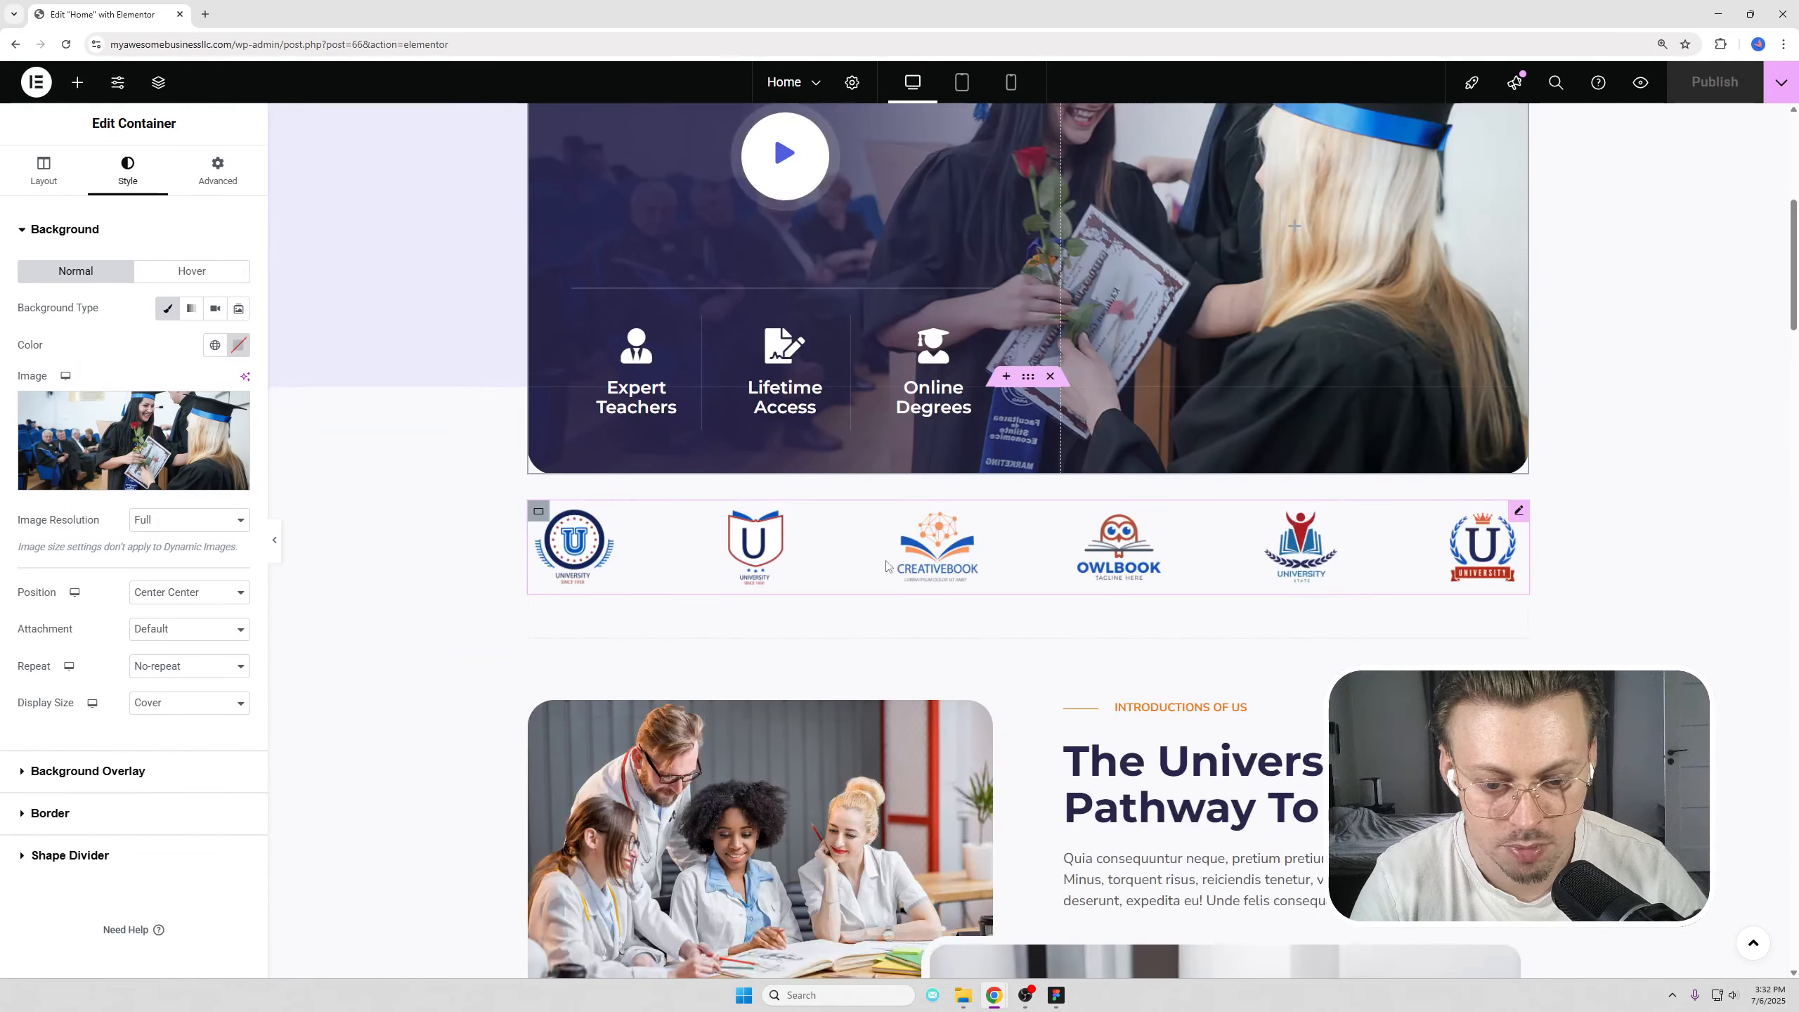
click(609, 542)
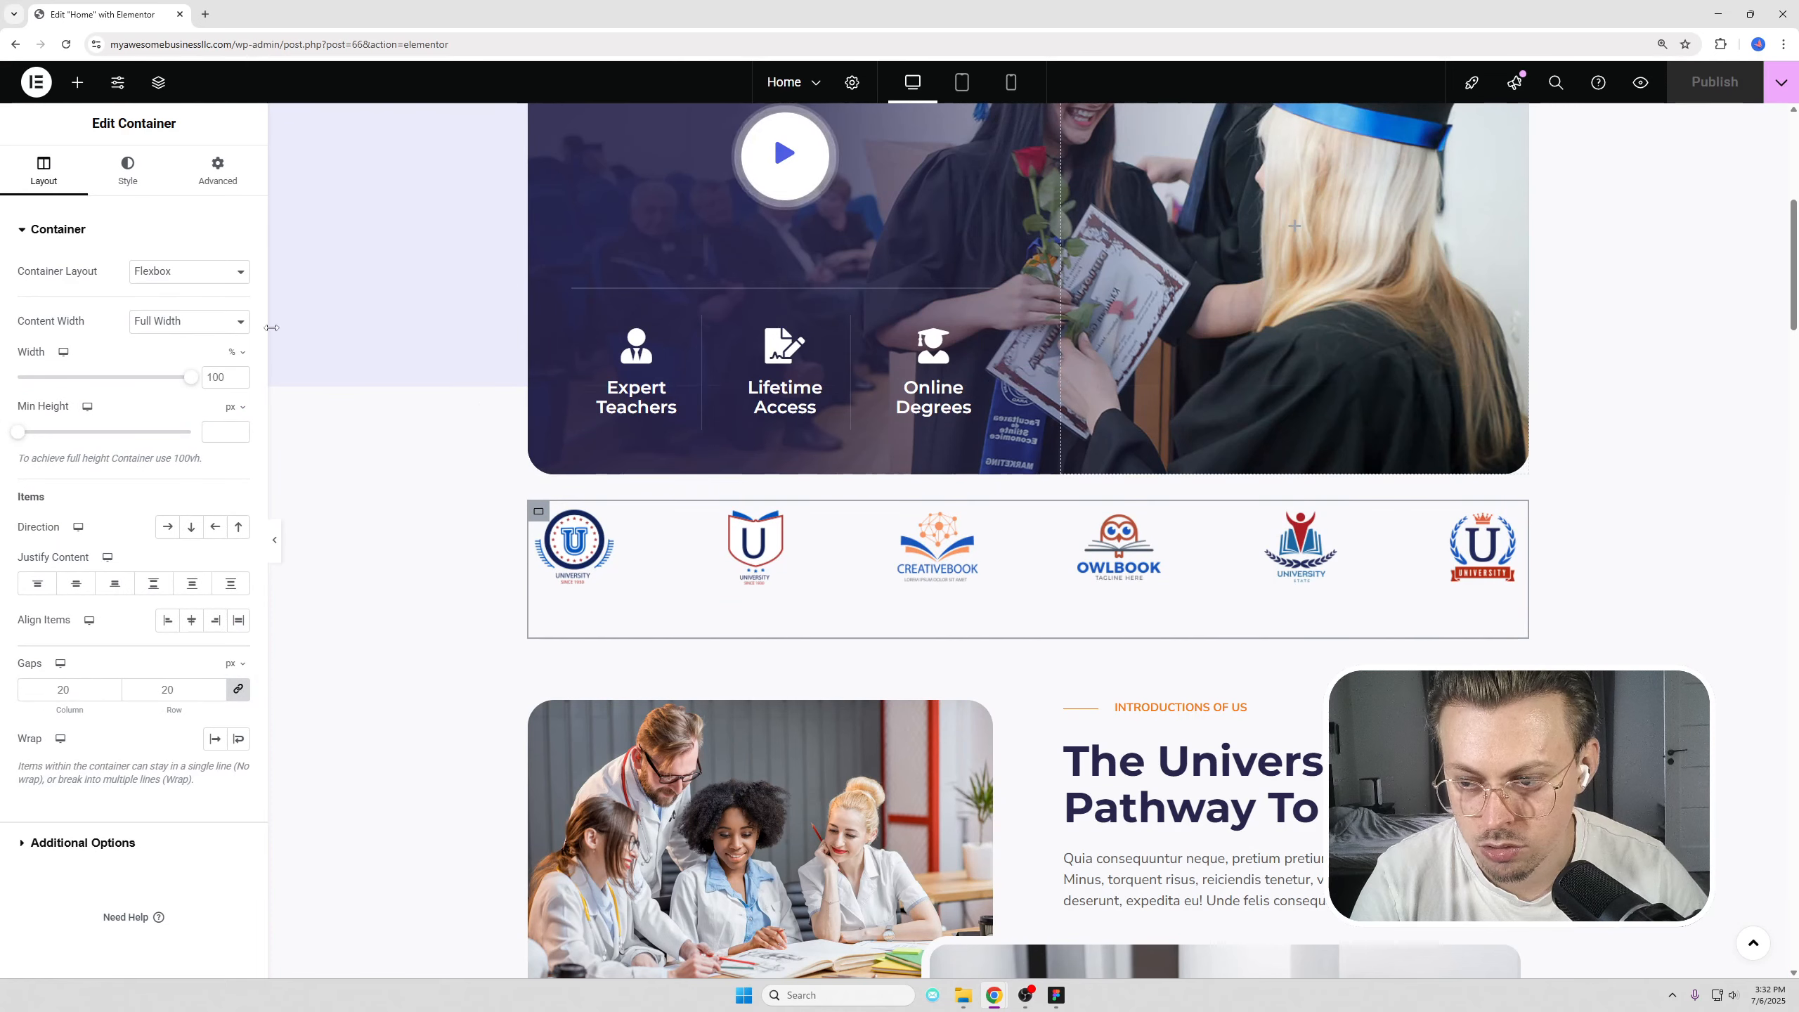
click(1518, 510)
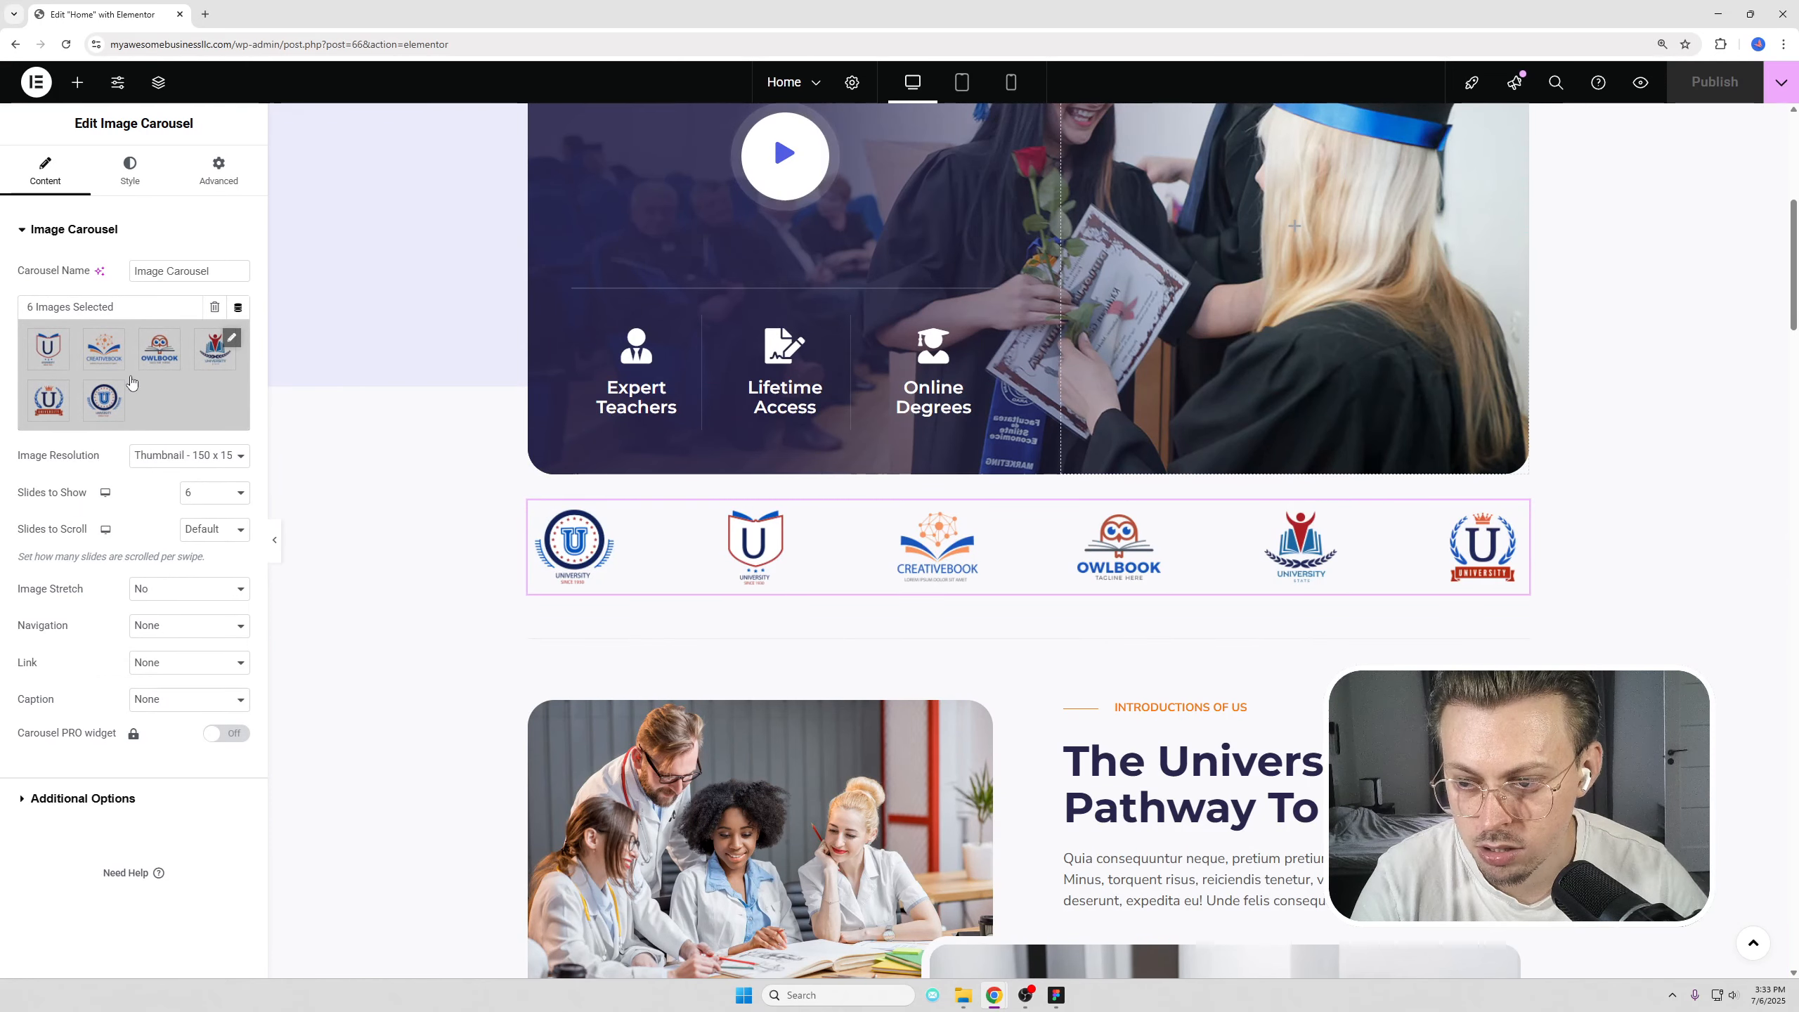
click(231, 338)
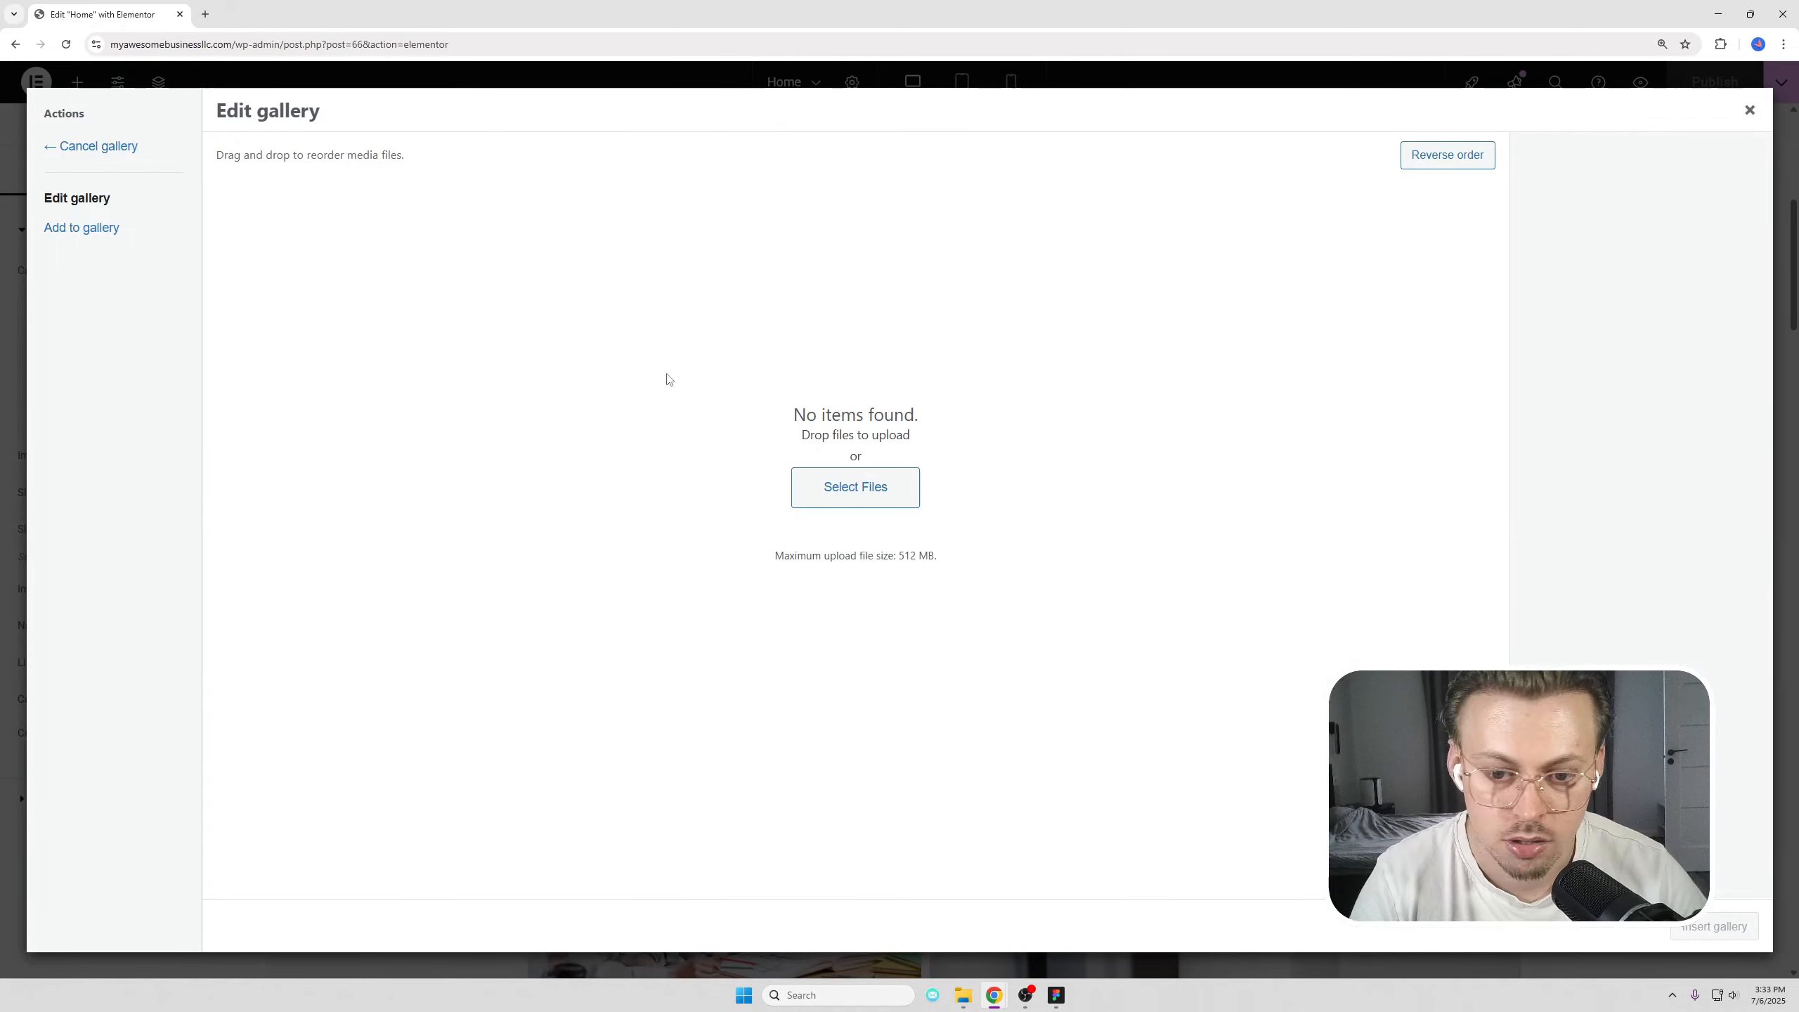
click(1747, 111)
Step: Delete the Friendly Environment progress bar from the home page's introduction section
scroll(785, 633, down, 5)
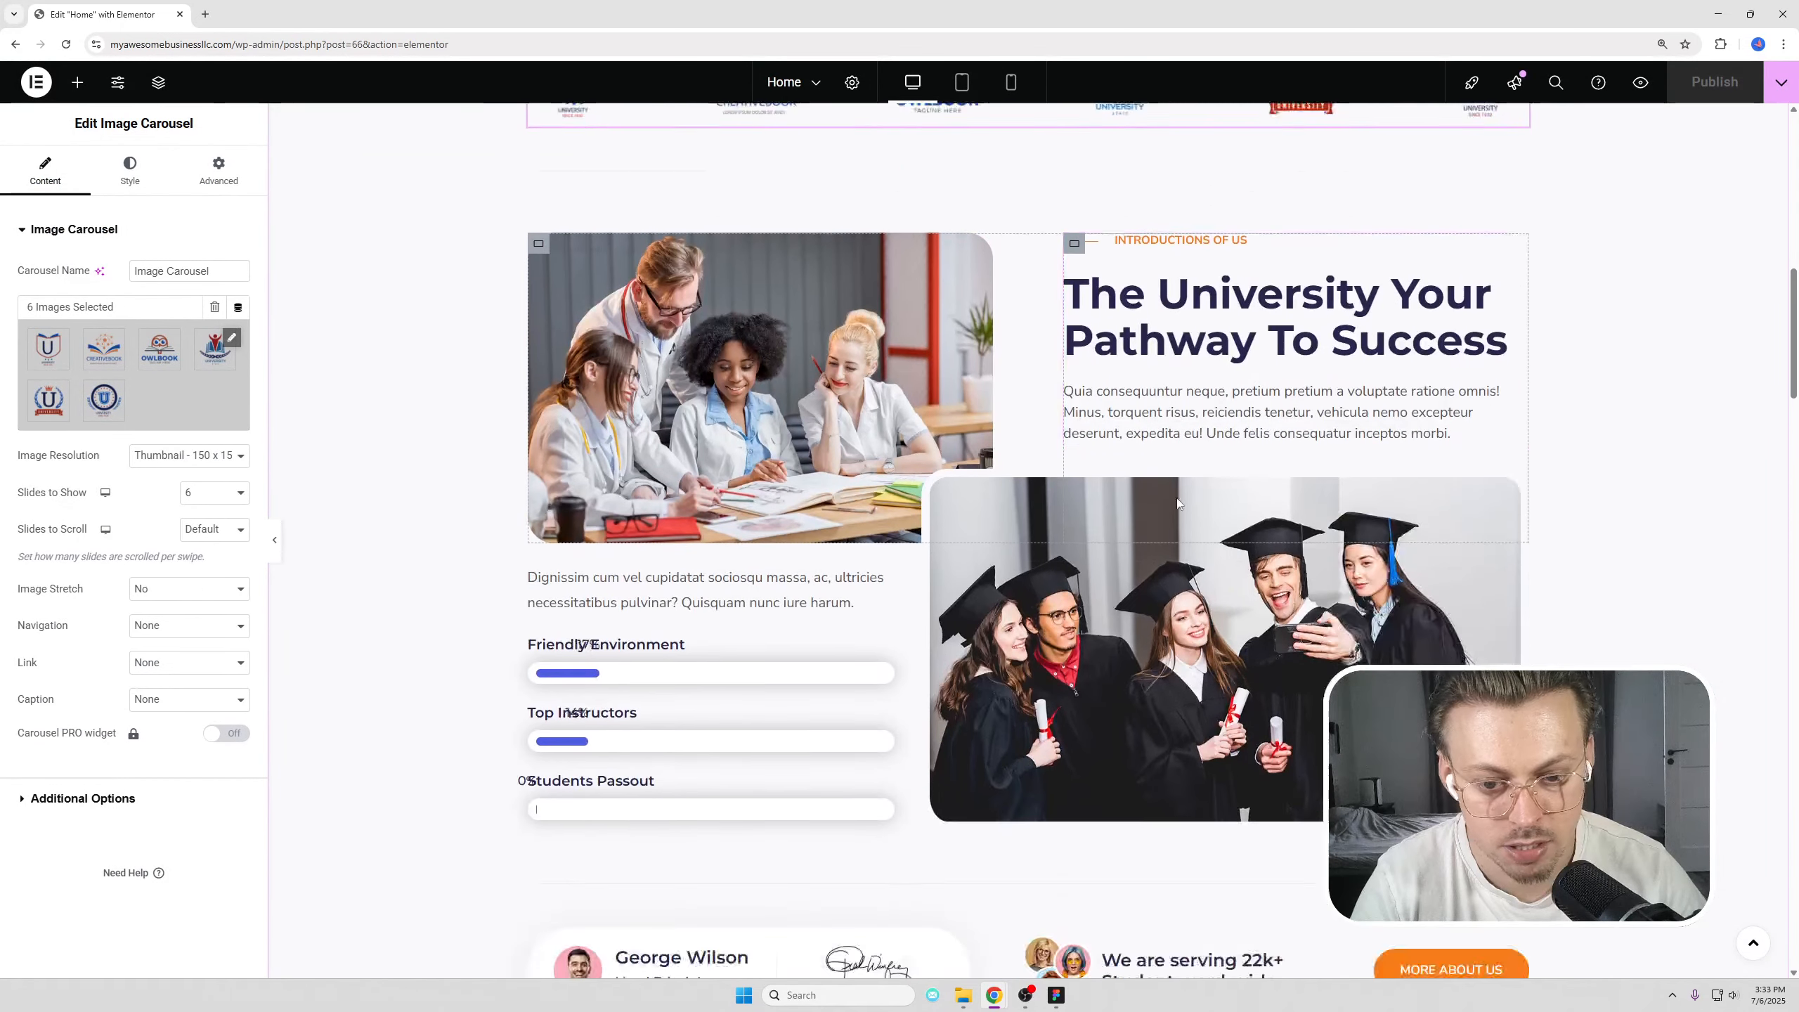
scroll(1178, 503, down, 1)
click(903, 556)
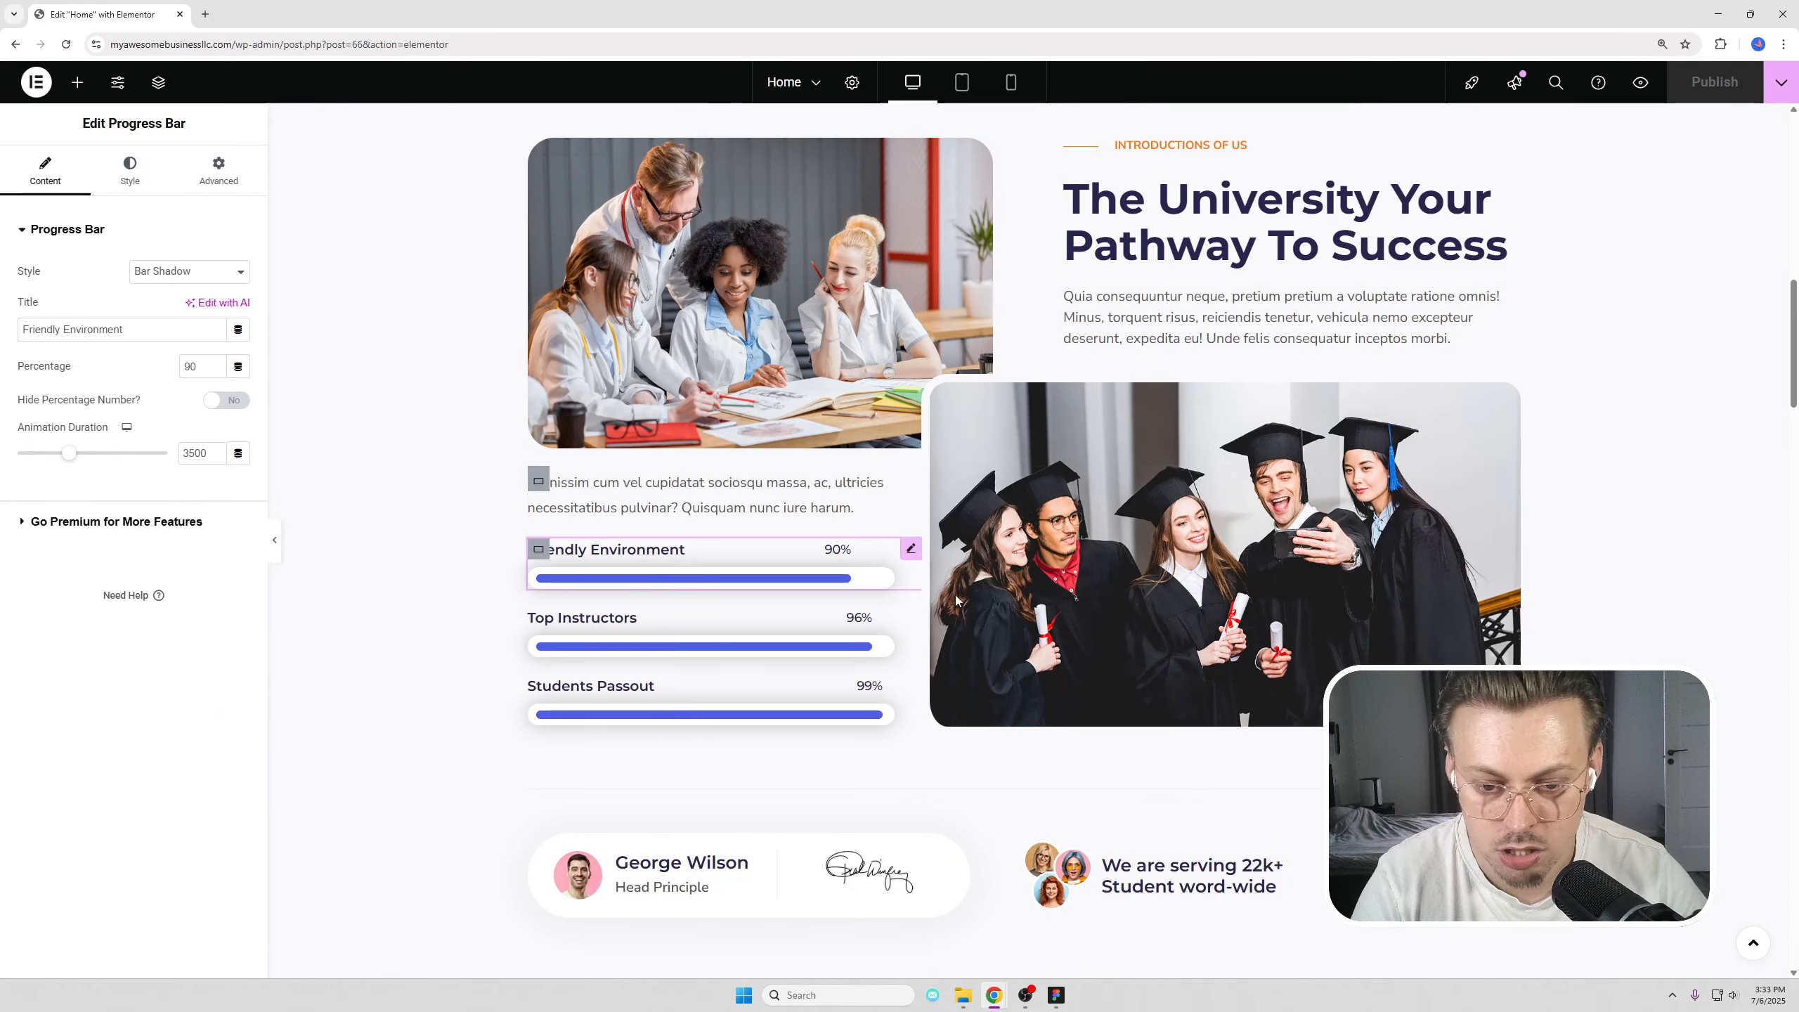
right_click(732, 559)
click(811, 949)
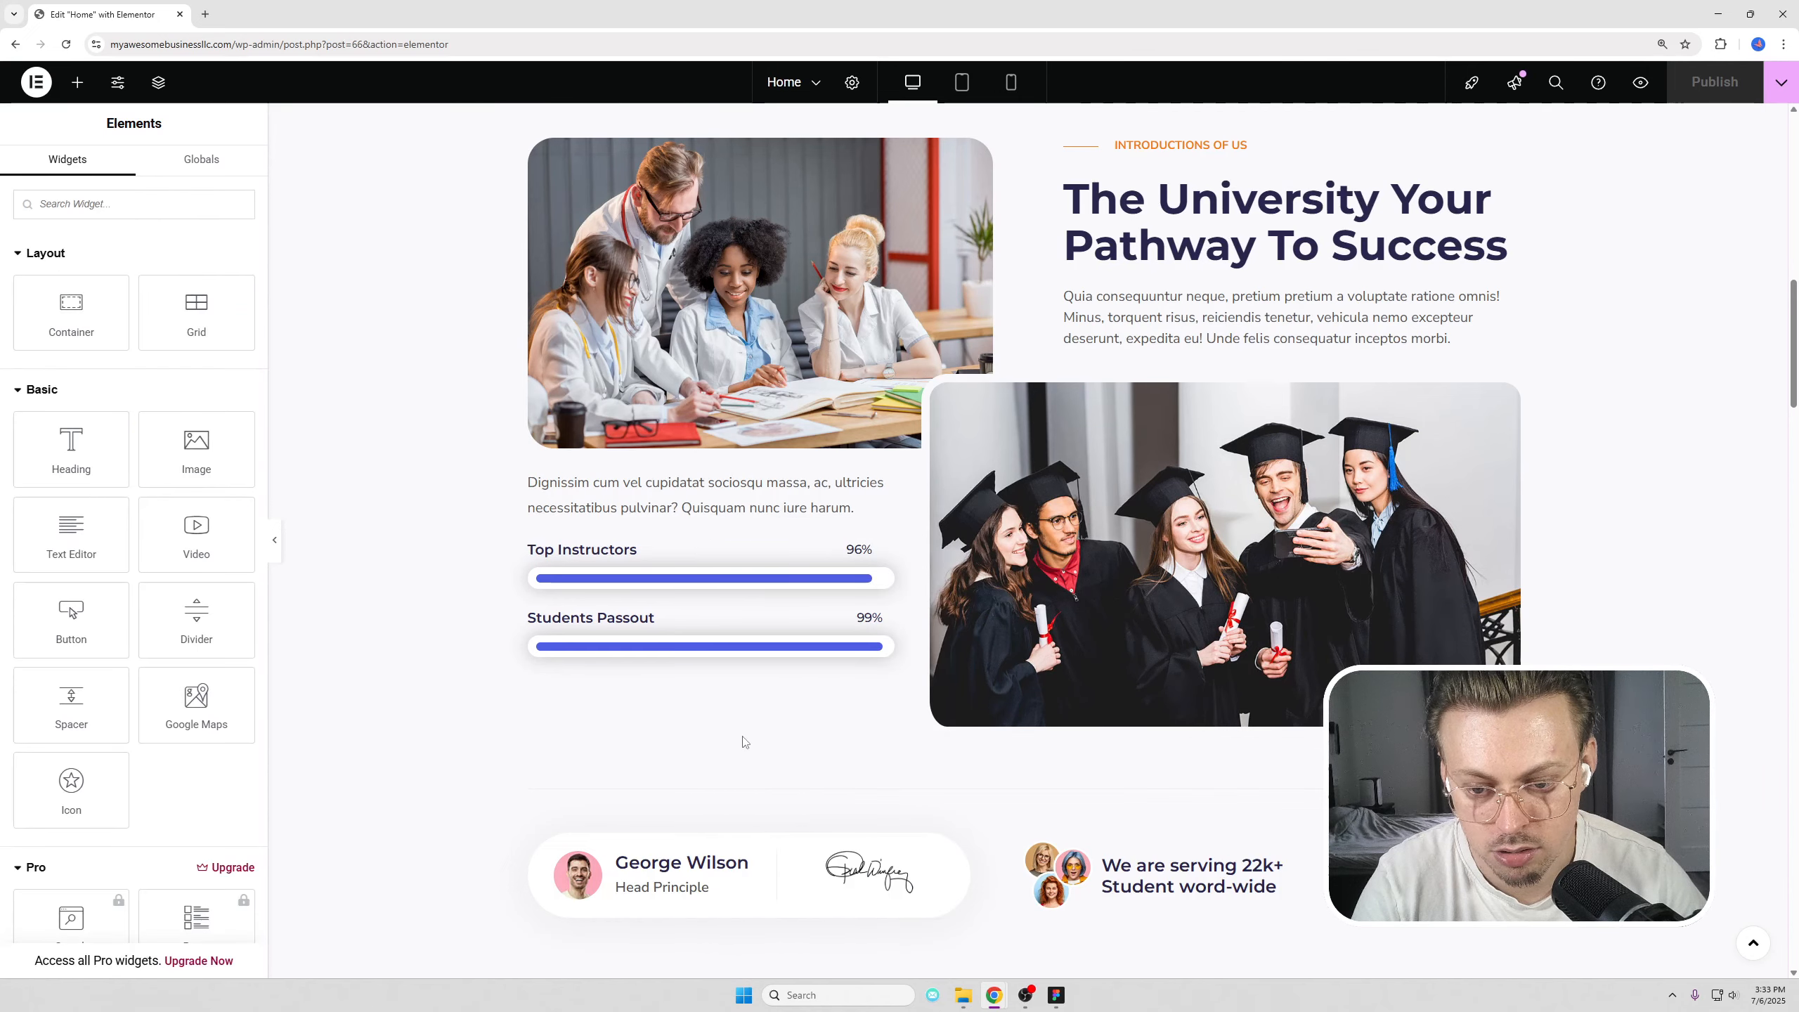
Step: Delete the Art & Drawing card from the Our Top Faculties section of the home page
click(1515, 477)
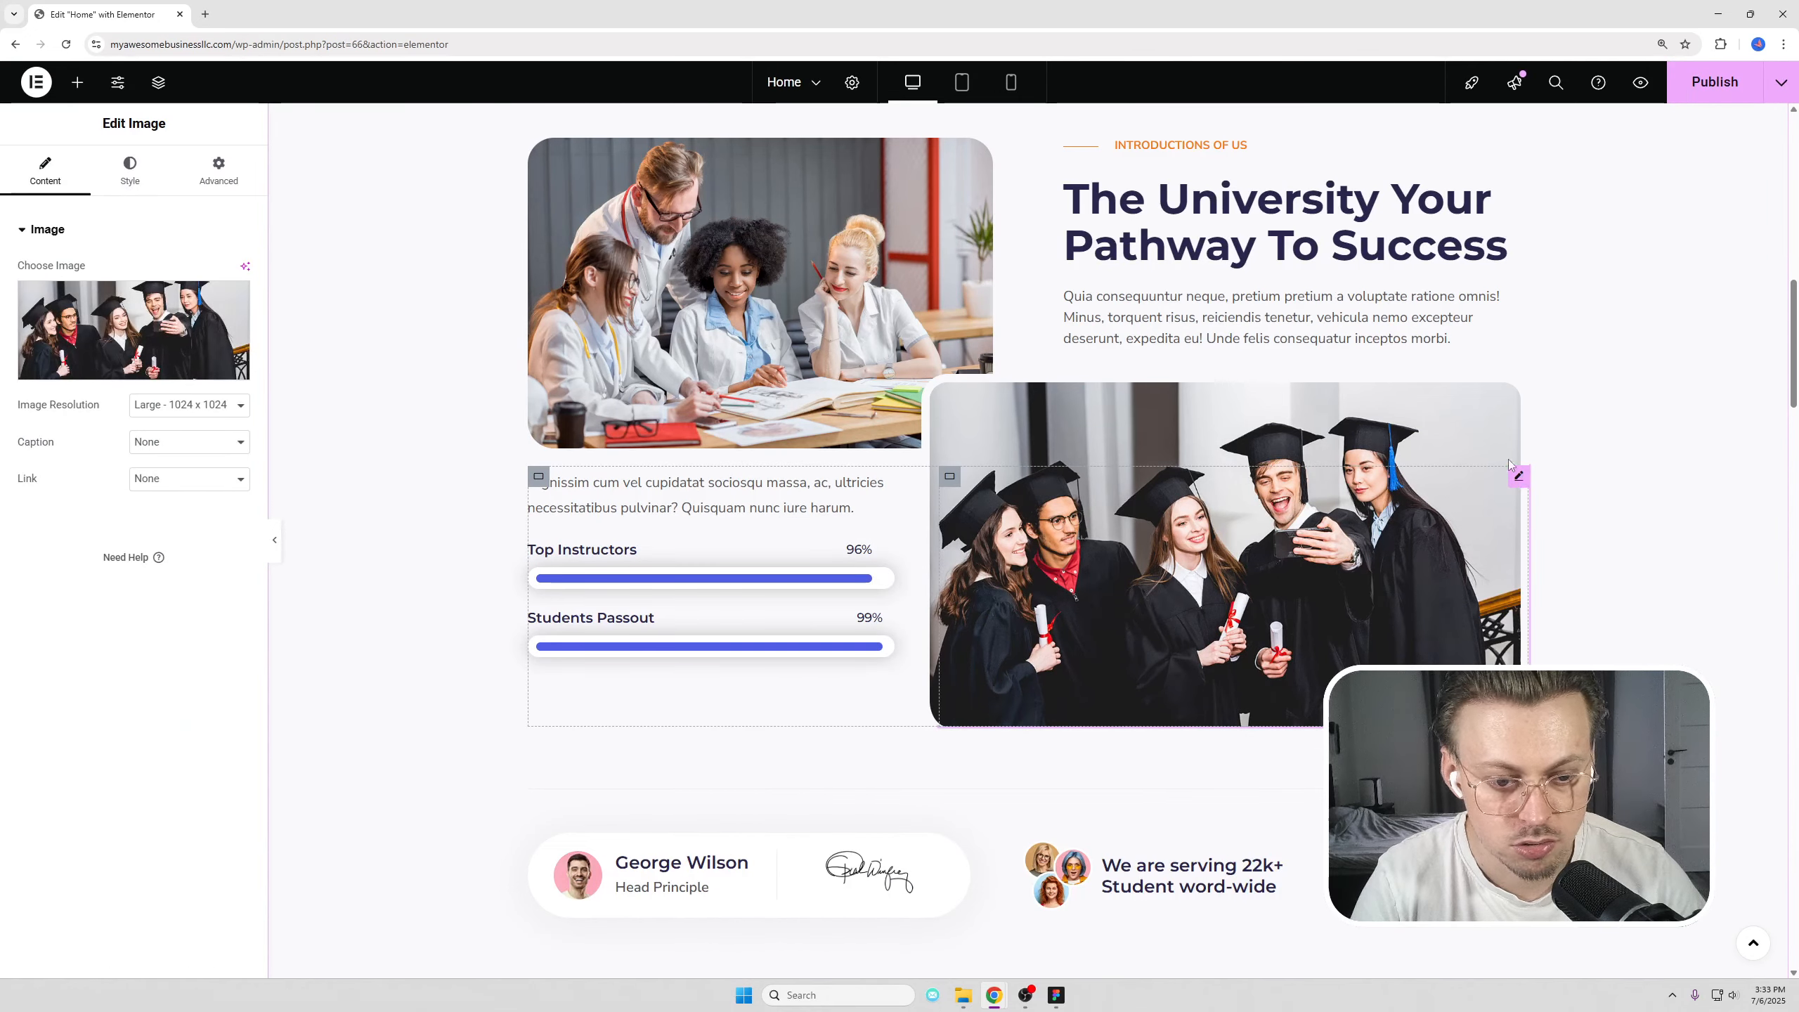
scroll(1588, 478, down, 15)
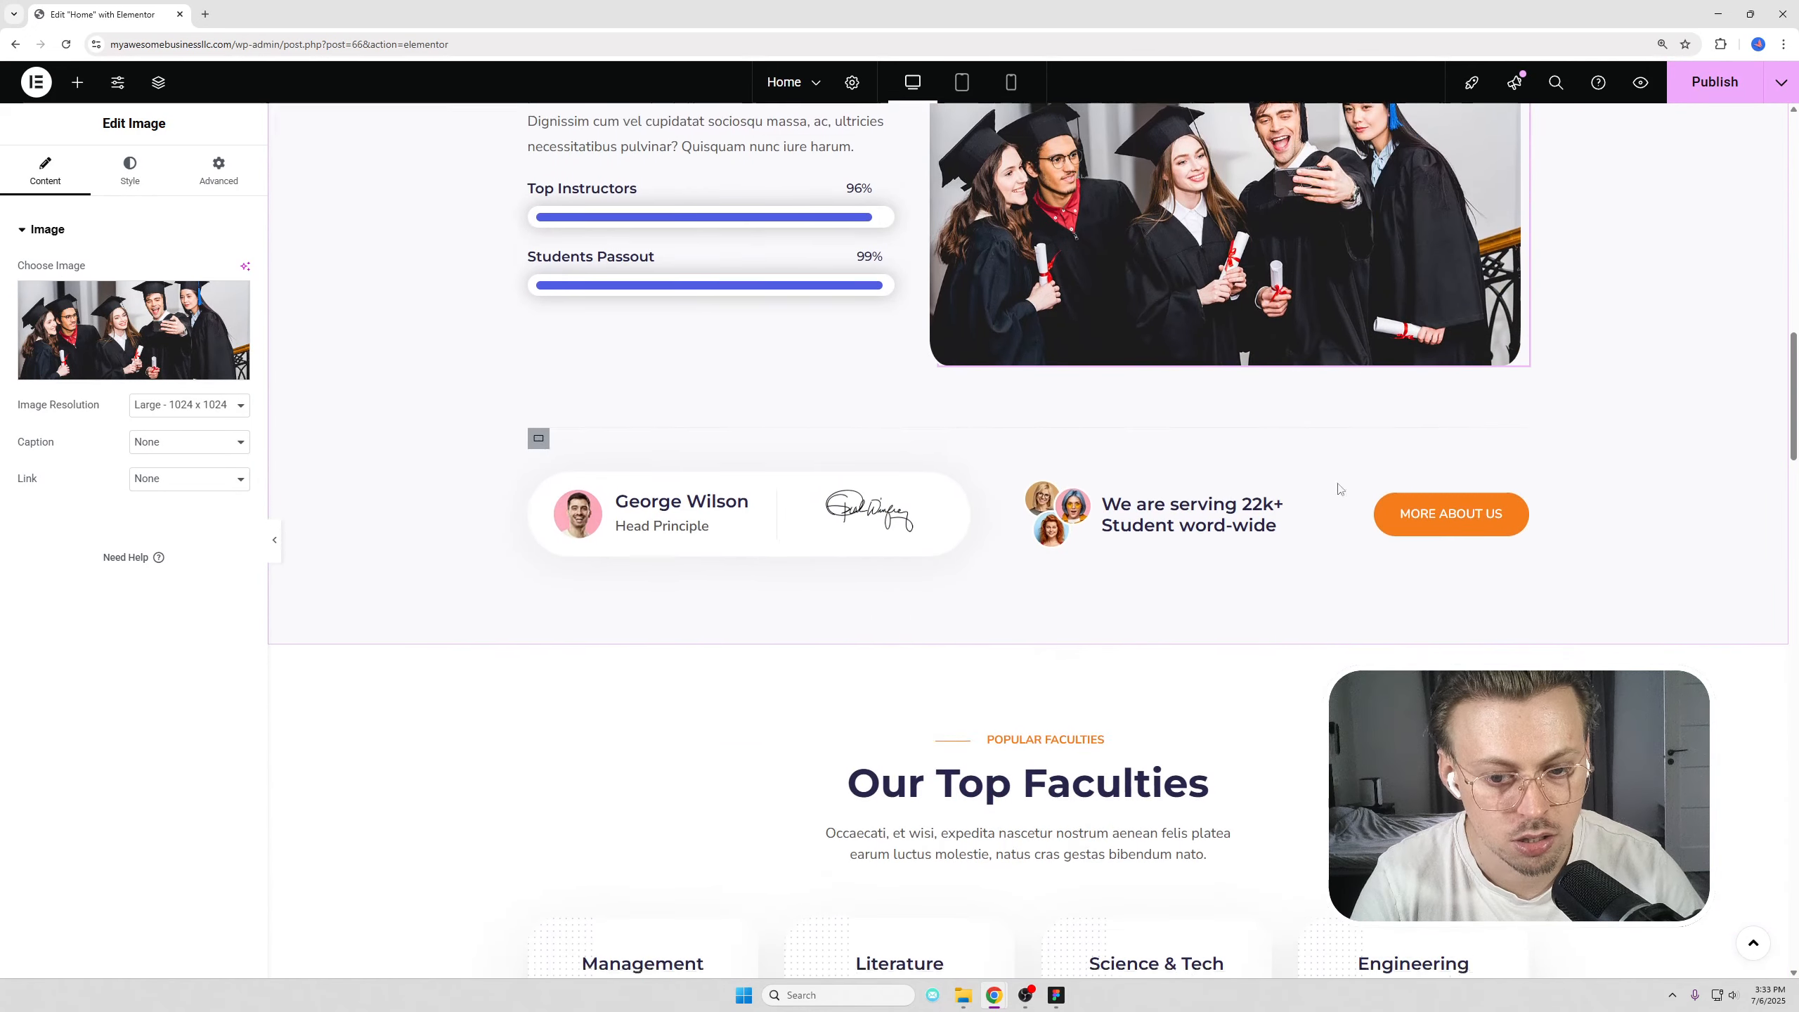
scroll(966, 450, down, 4)
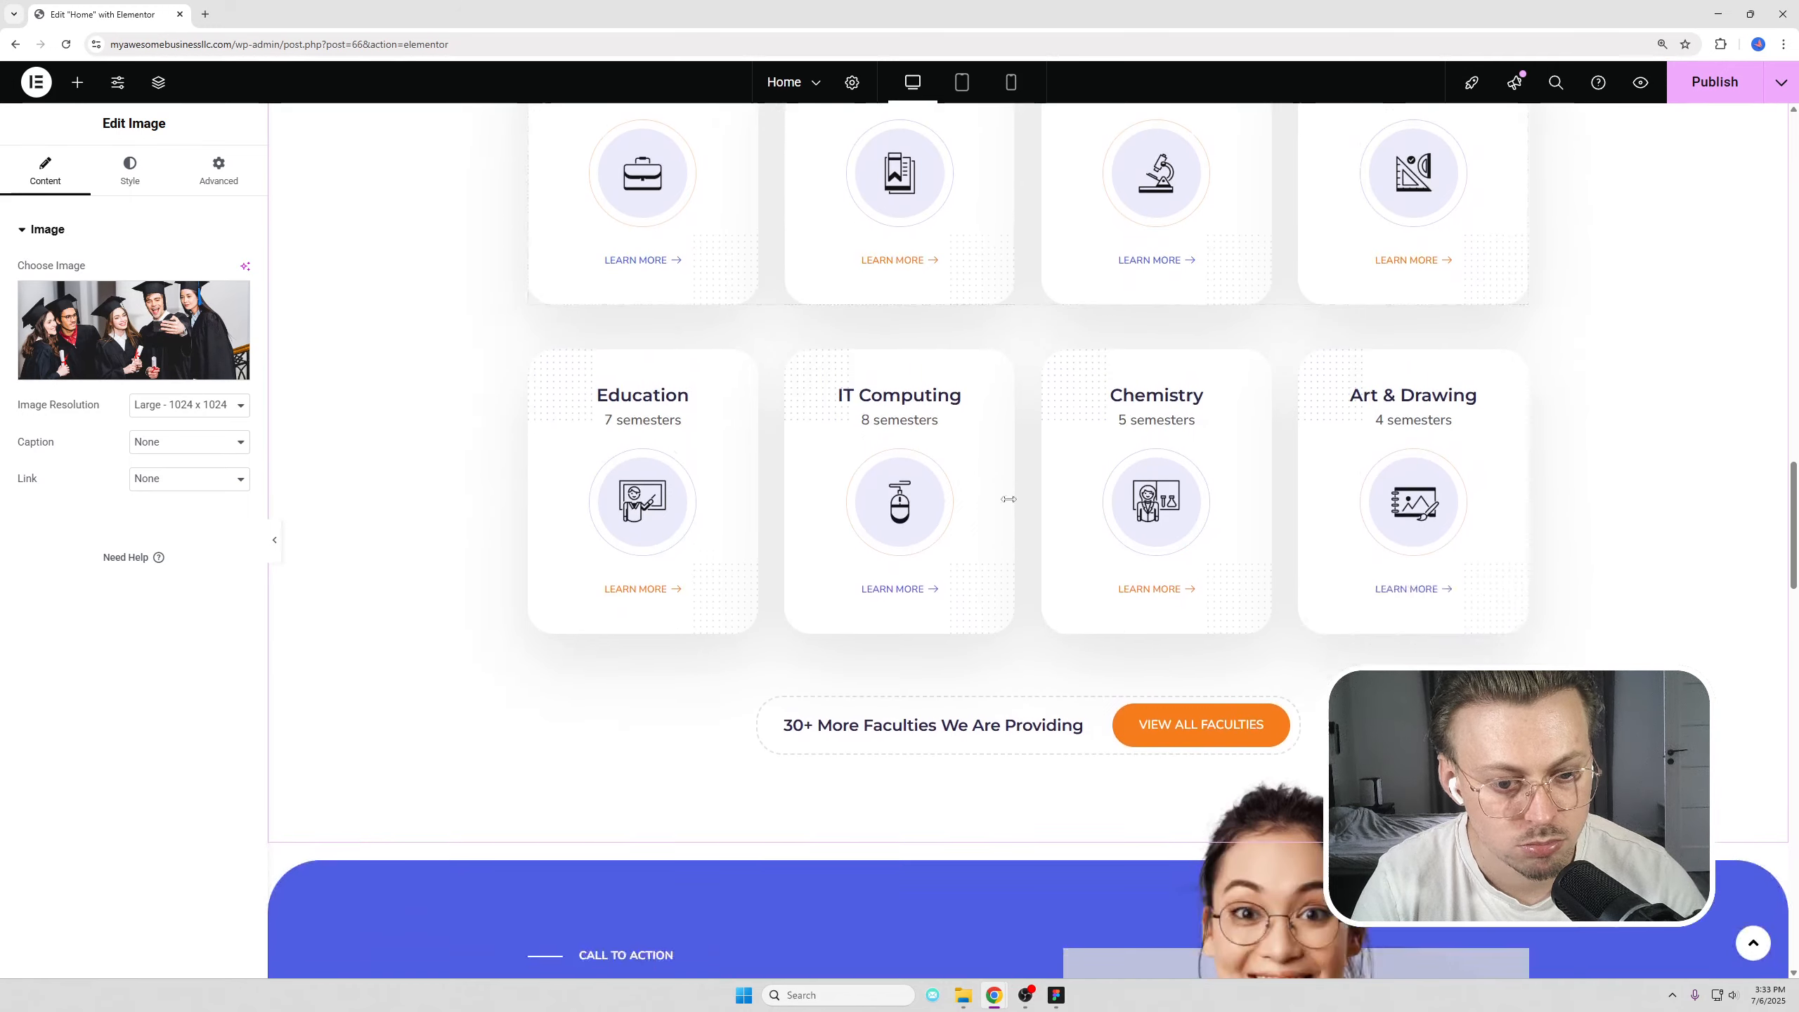
right_click(1307, 215)
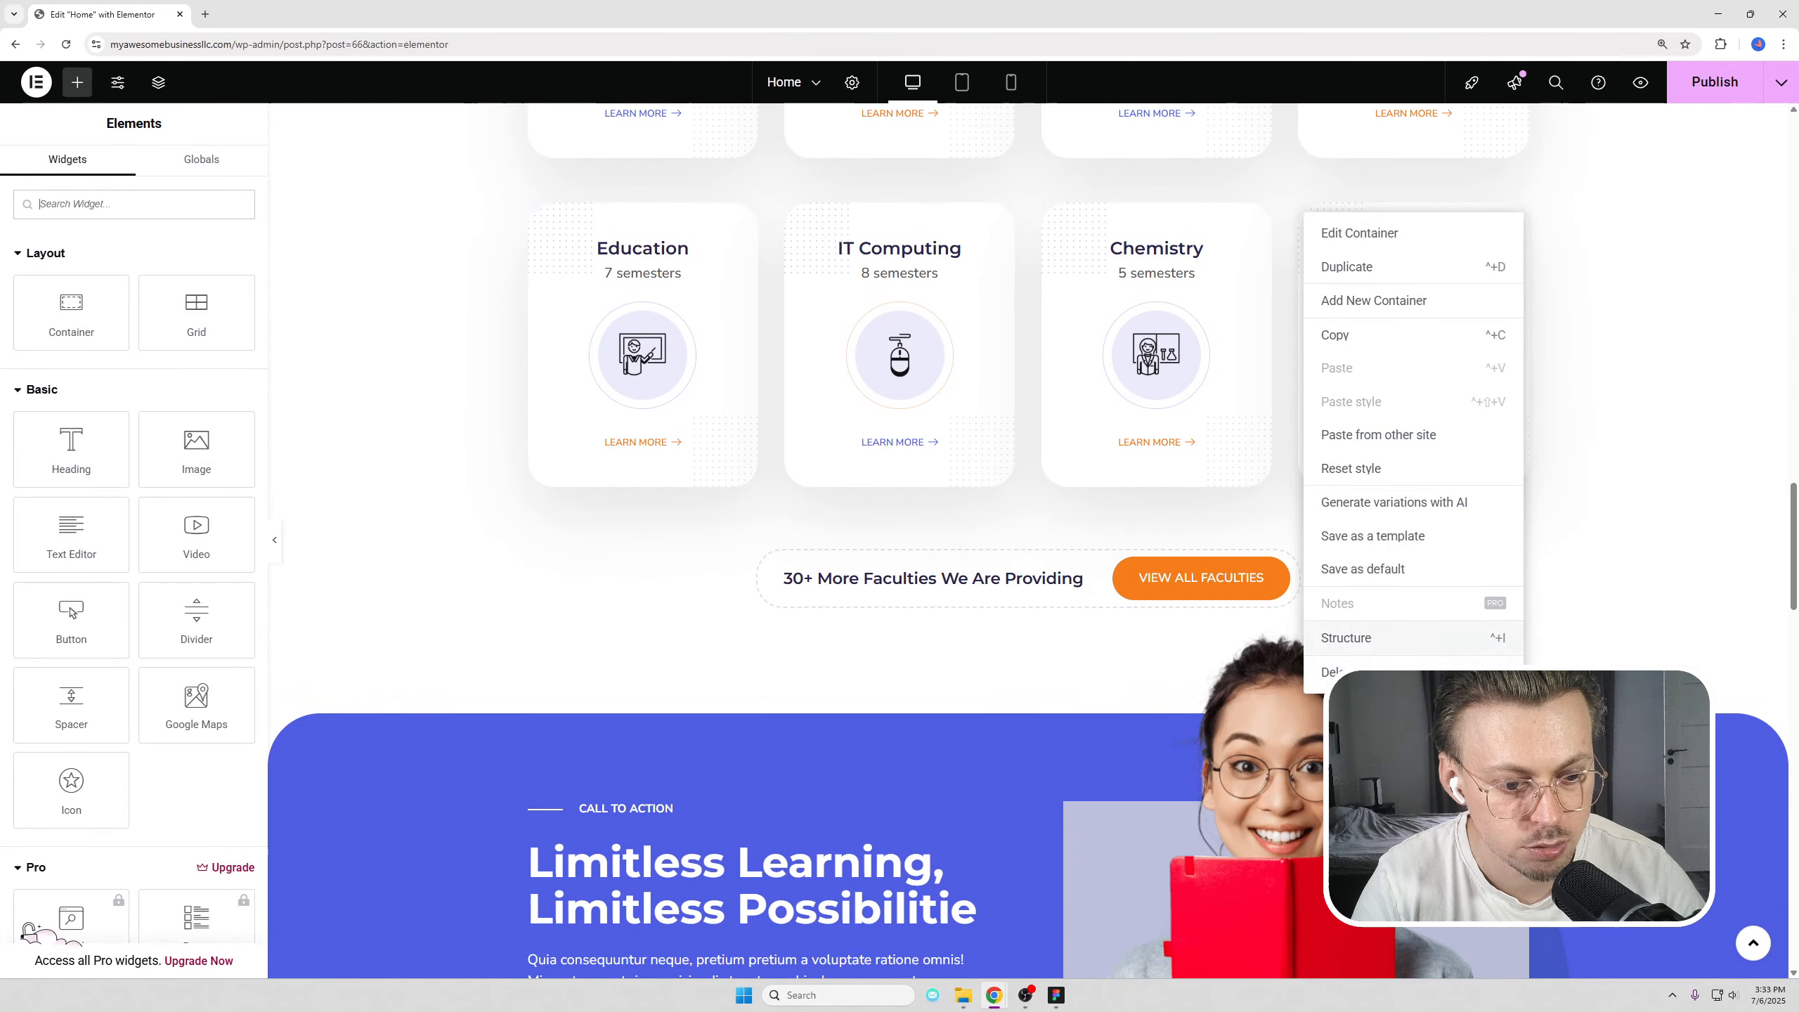
click(1346, 672)
scroll(1488, 397, up, 5)
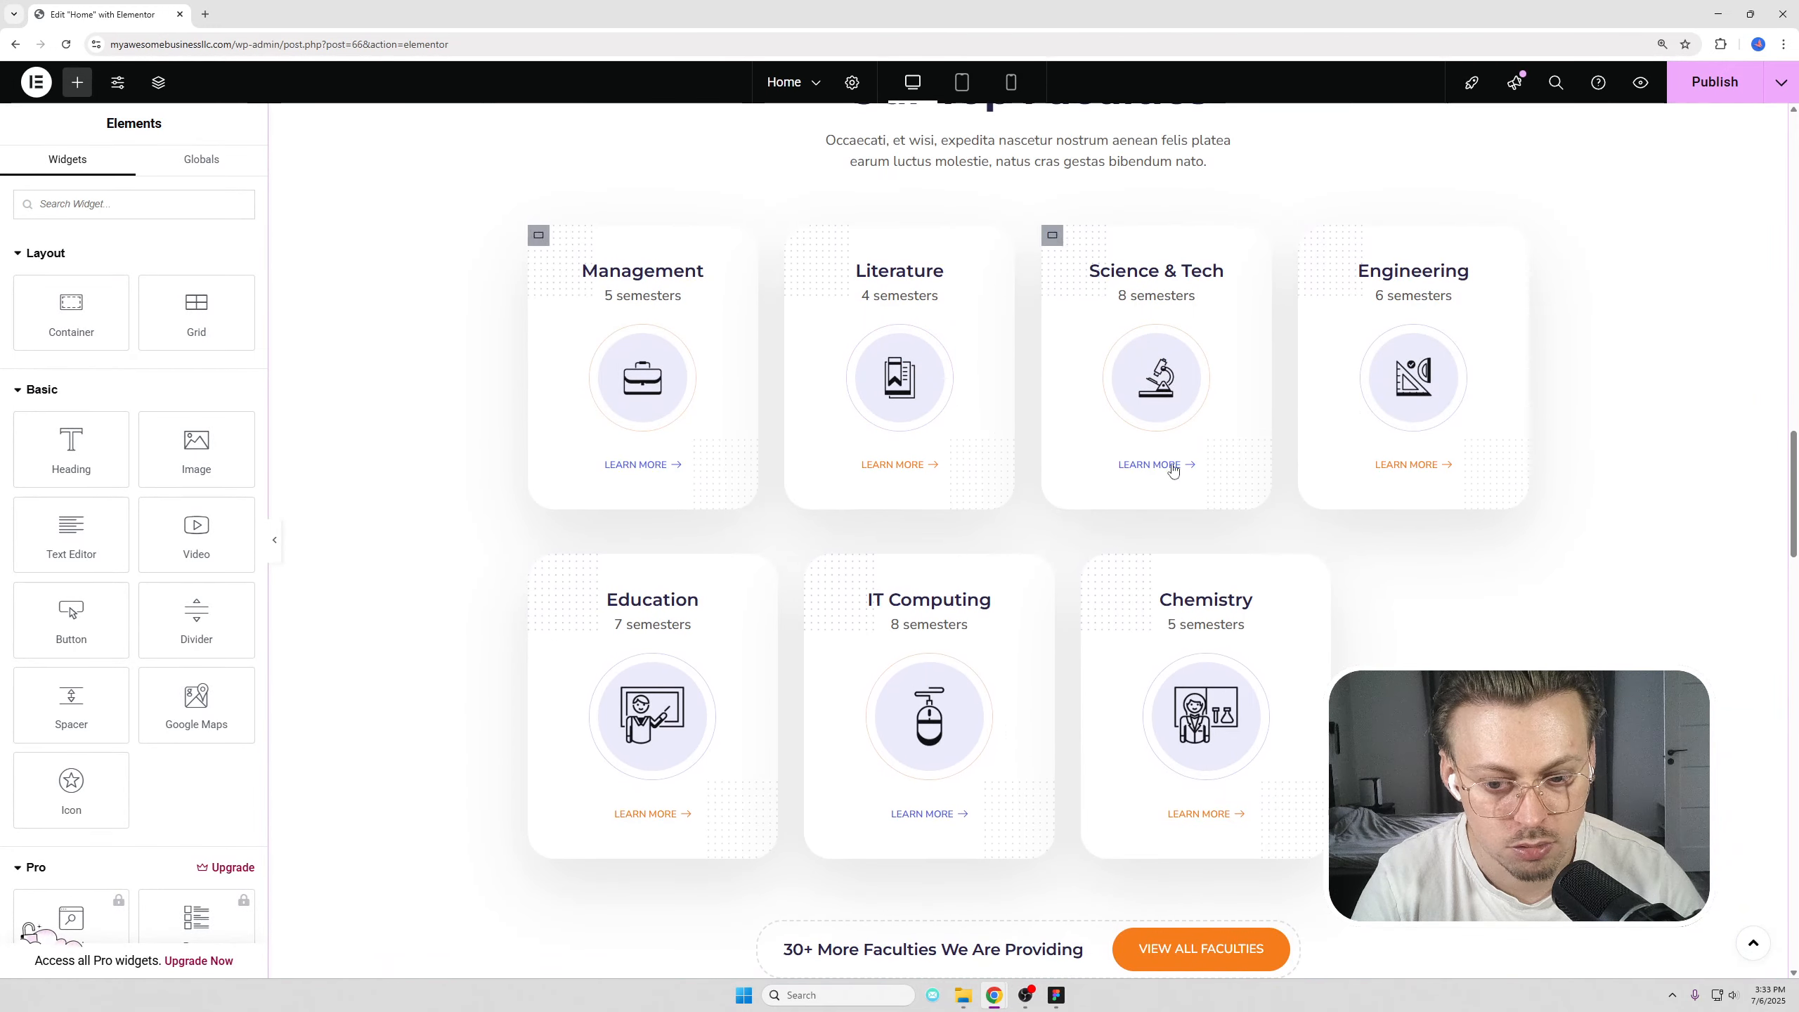
Step: Find the home page's blog section, and open the site's WordPress dashboard in a new tab to view the list of all posts
scroll(1428, 591, down, 10)
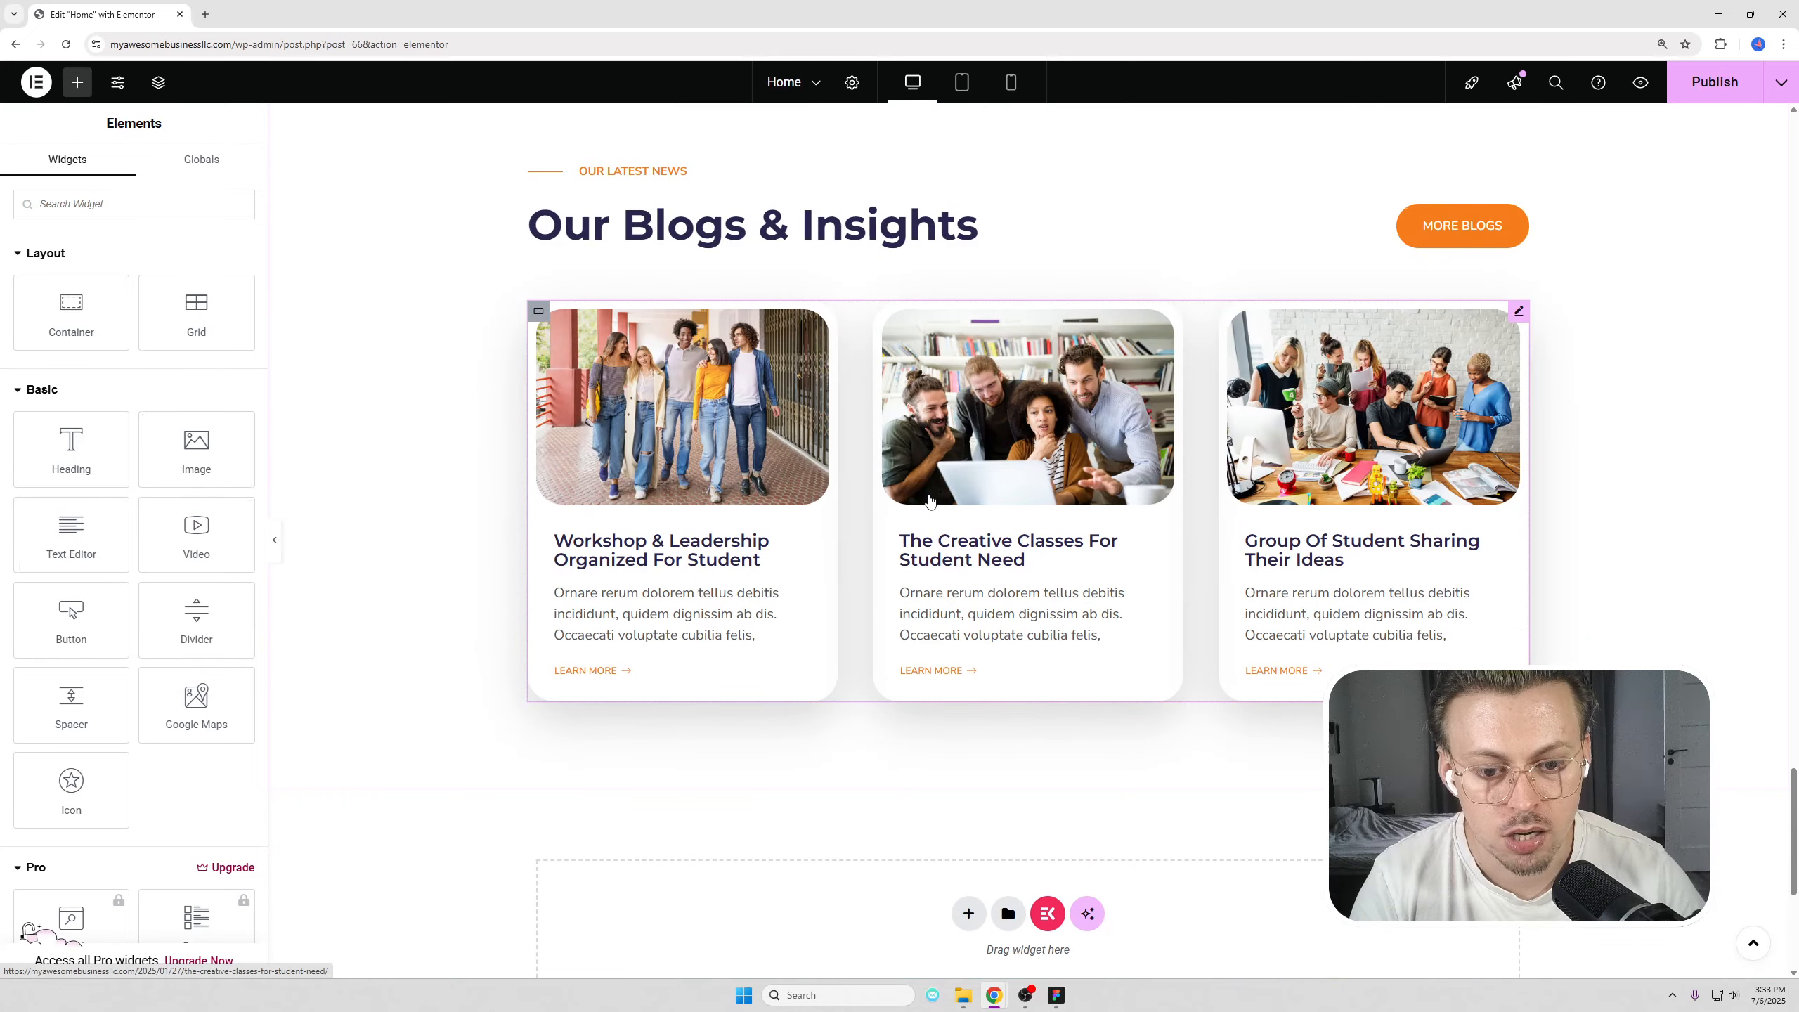
scroll(930, 508, up, 2)
scroll(931, 508, up, 2)
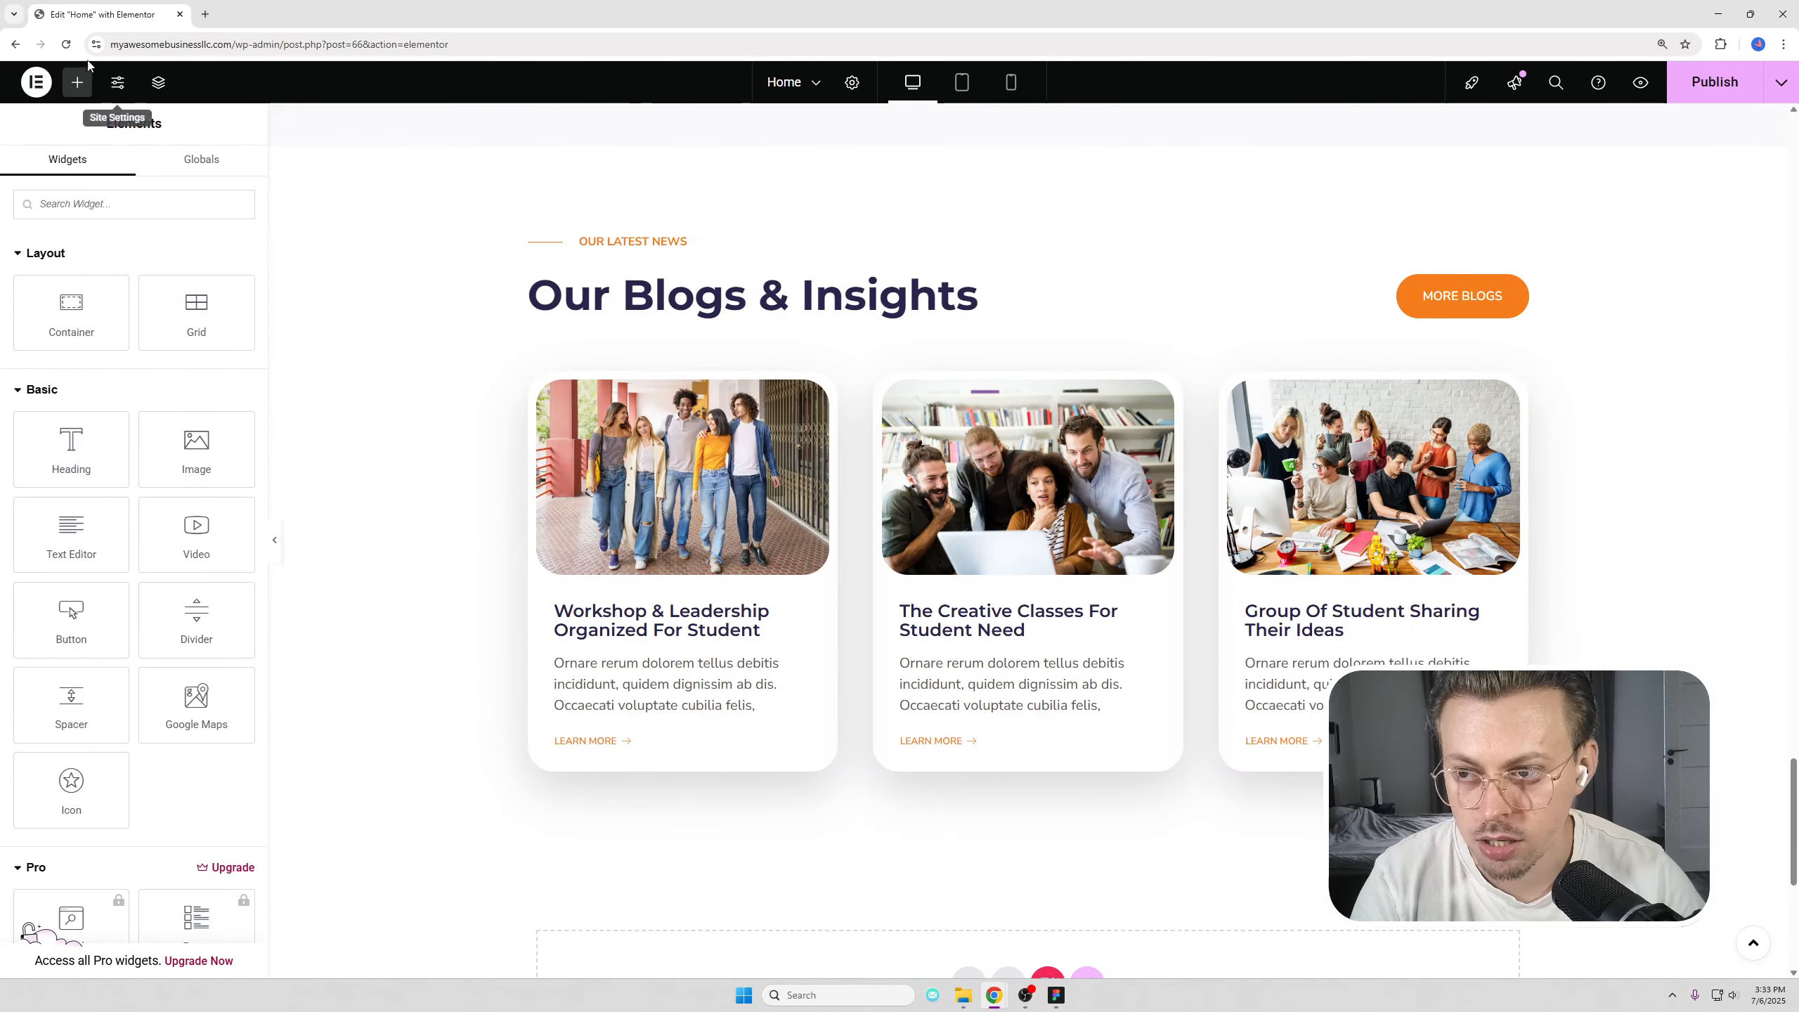
drag(233, 44, 222, 44)
key(ctrl+c)
key(ctrl+t)
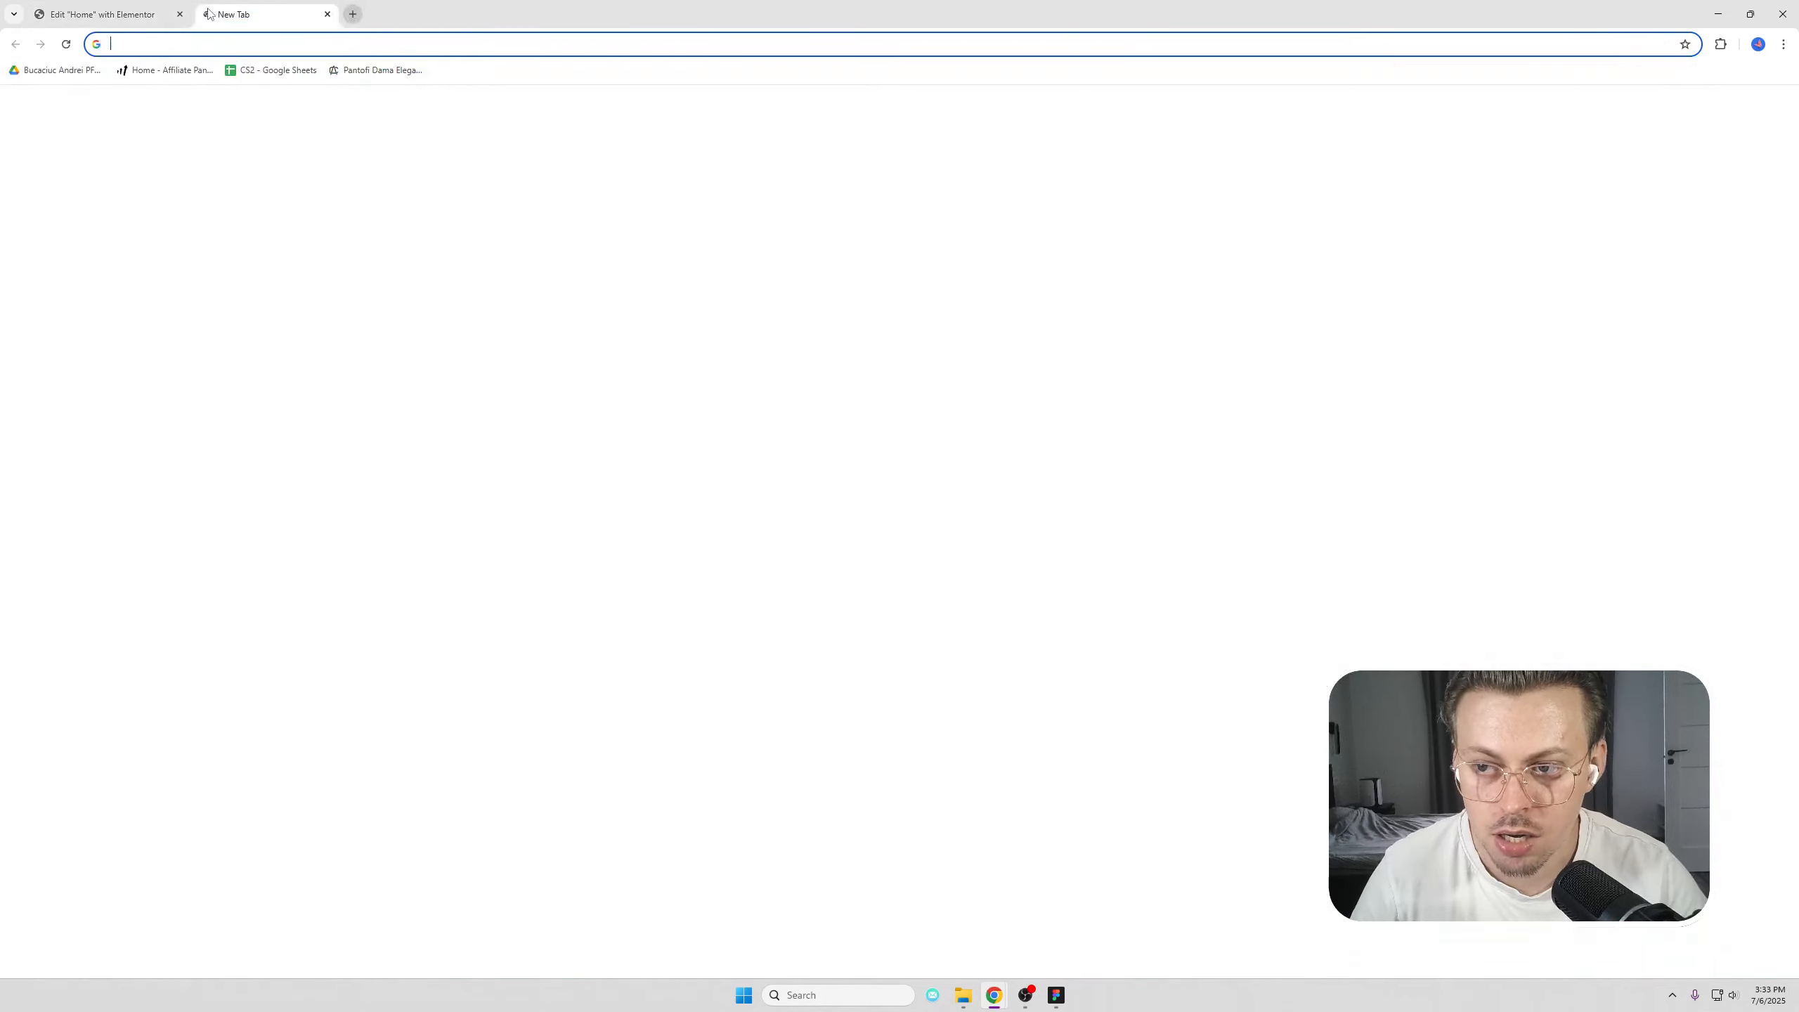
key(ctrl+v)
key(Return)
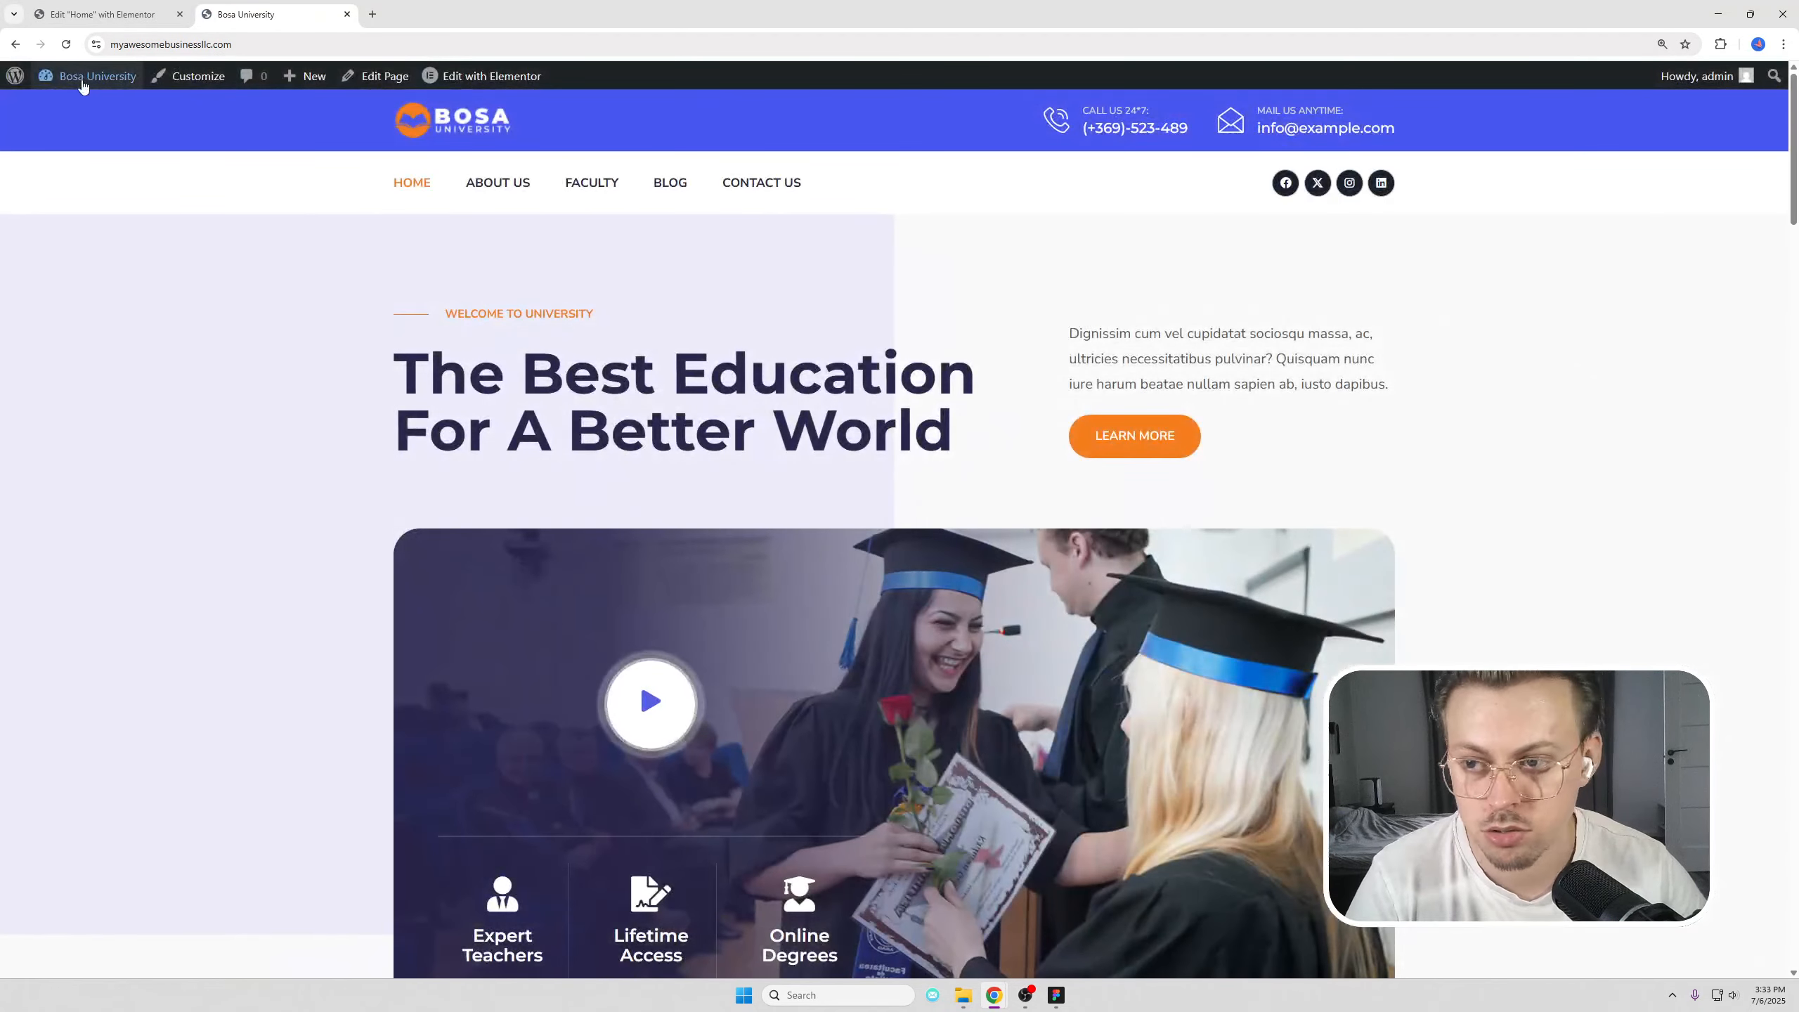
mouse_move(85, 76)
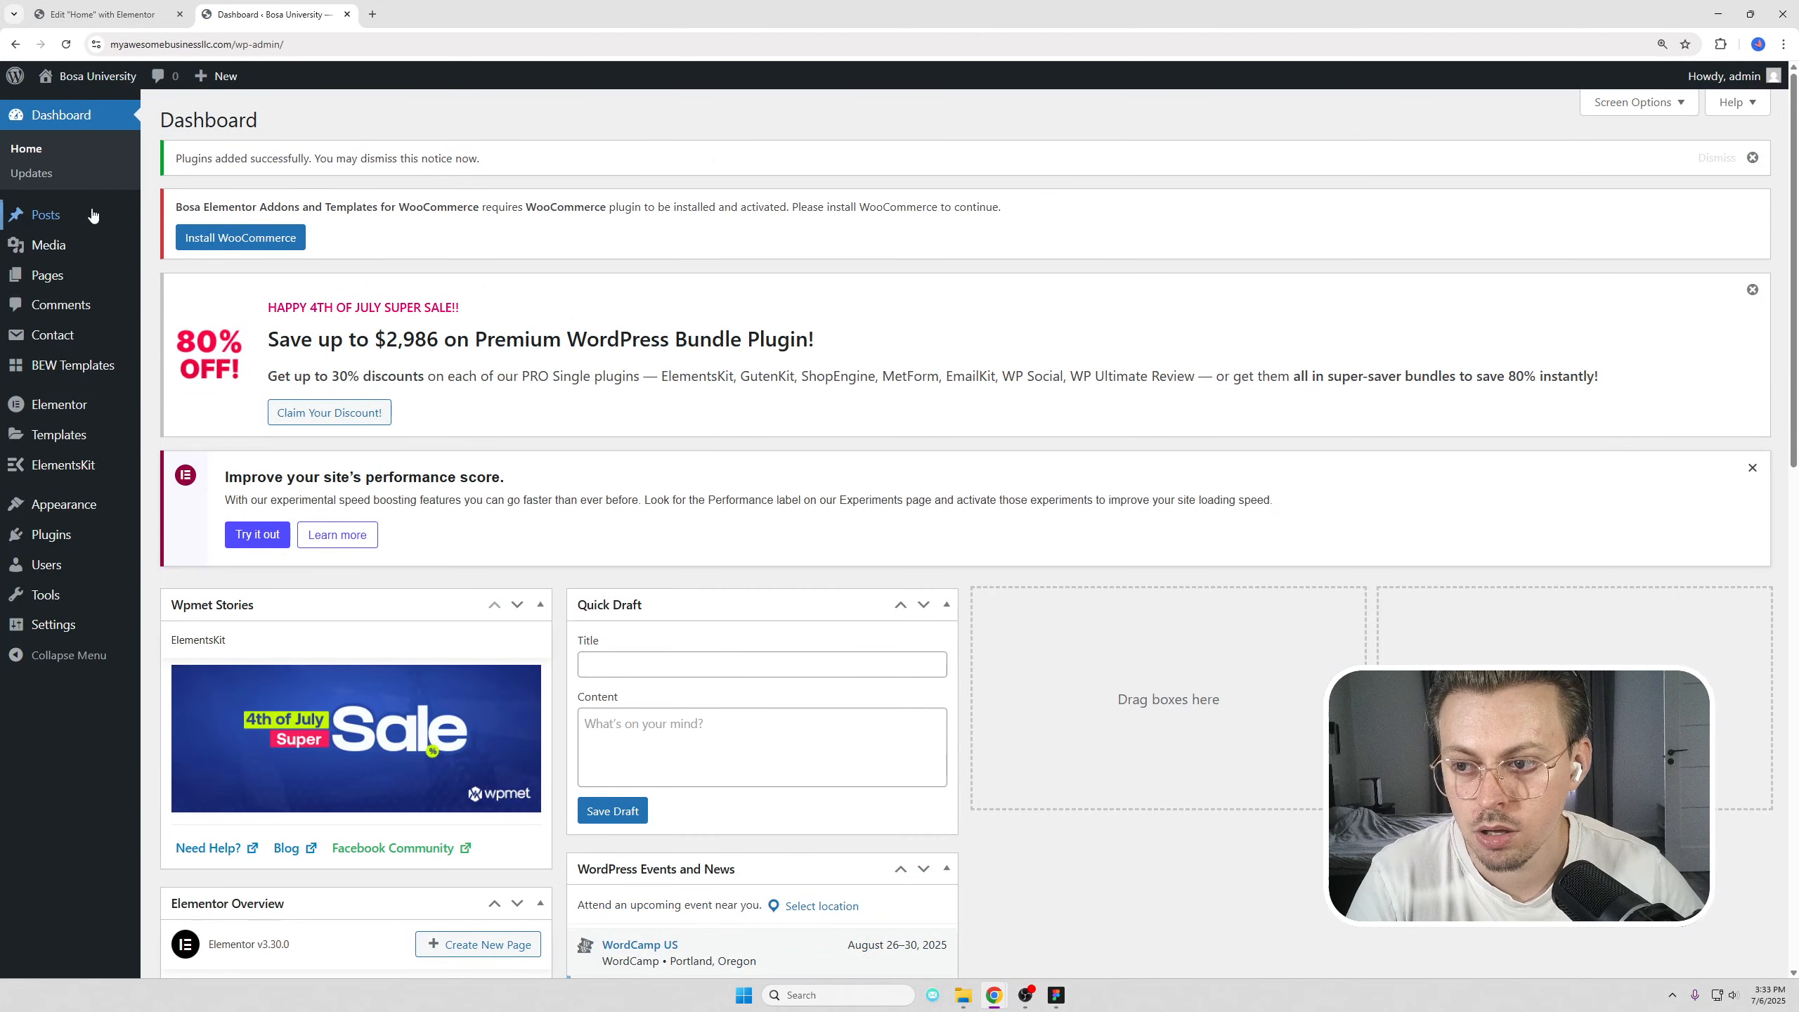
mouse_move(73, 224)
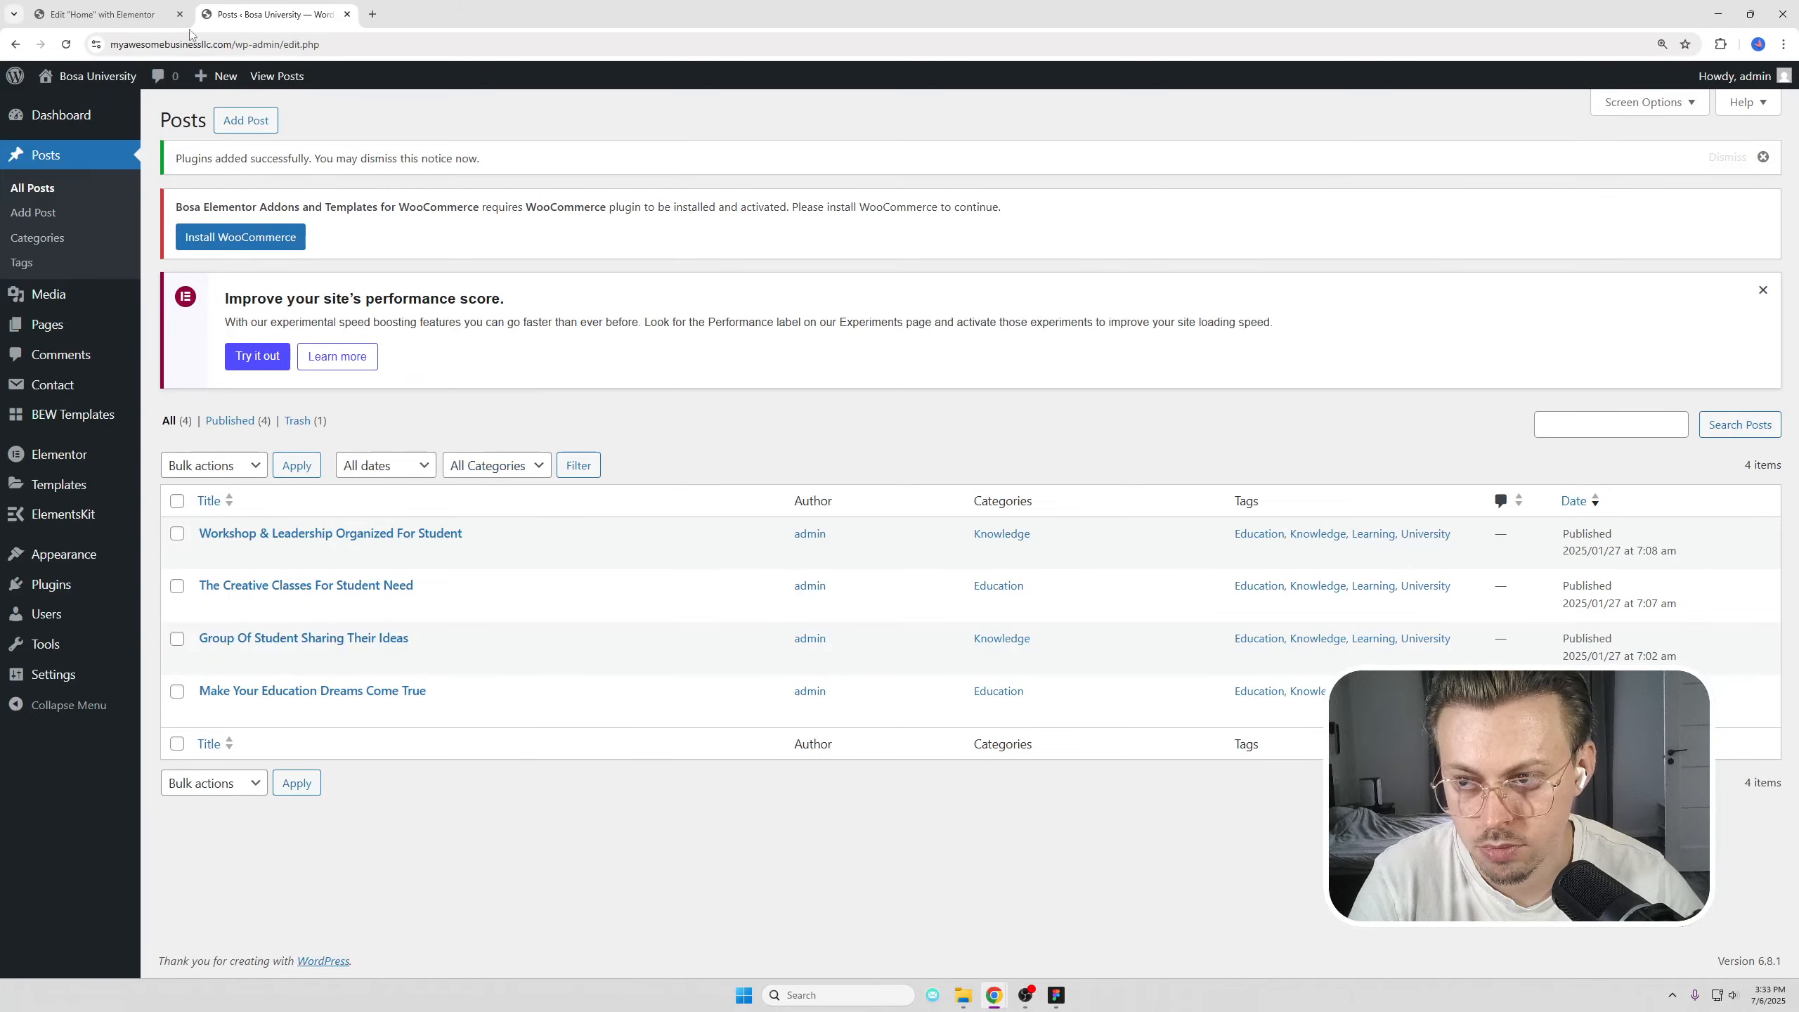
Step: Compare the home page's blog section with the live Blog page and its posts, and close the extra browser tabs
click(142, 14)
scroll(805, 542, down, 3)
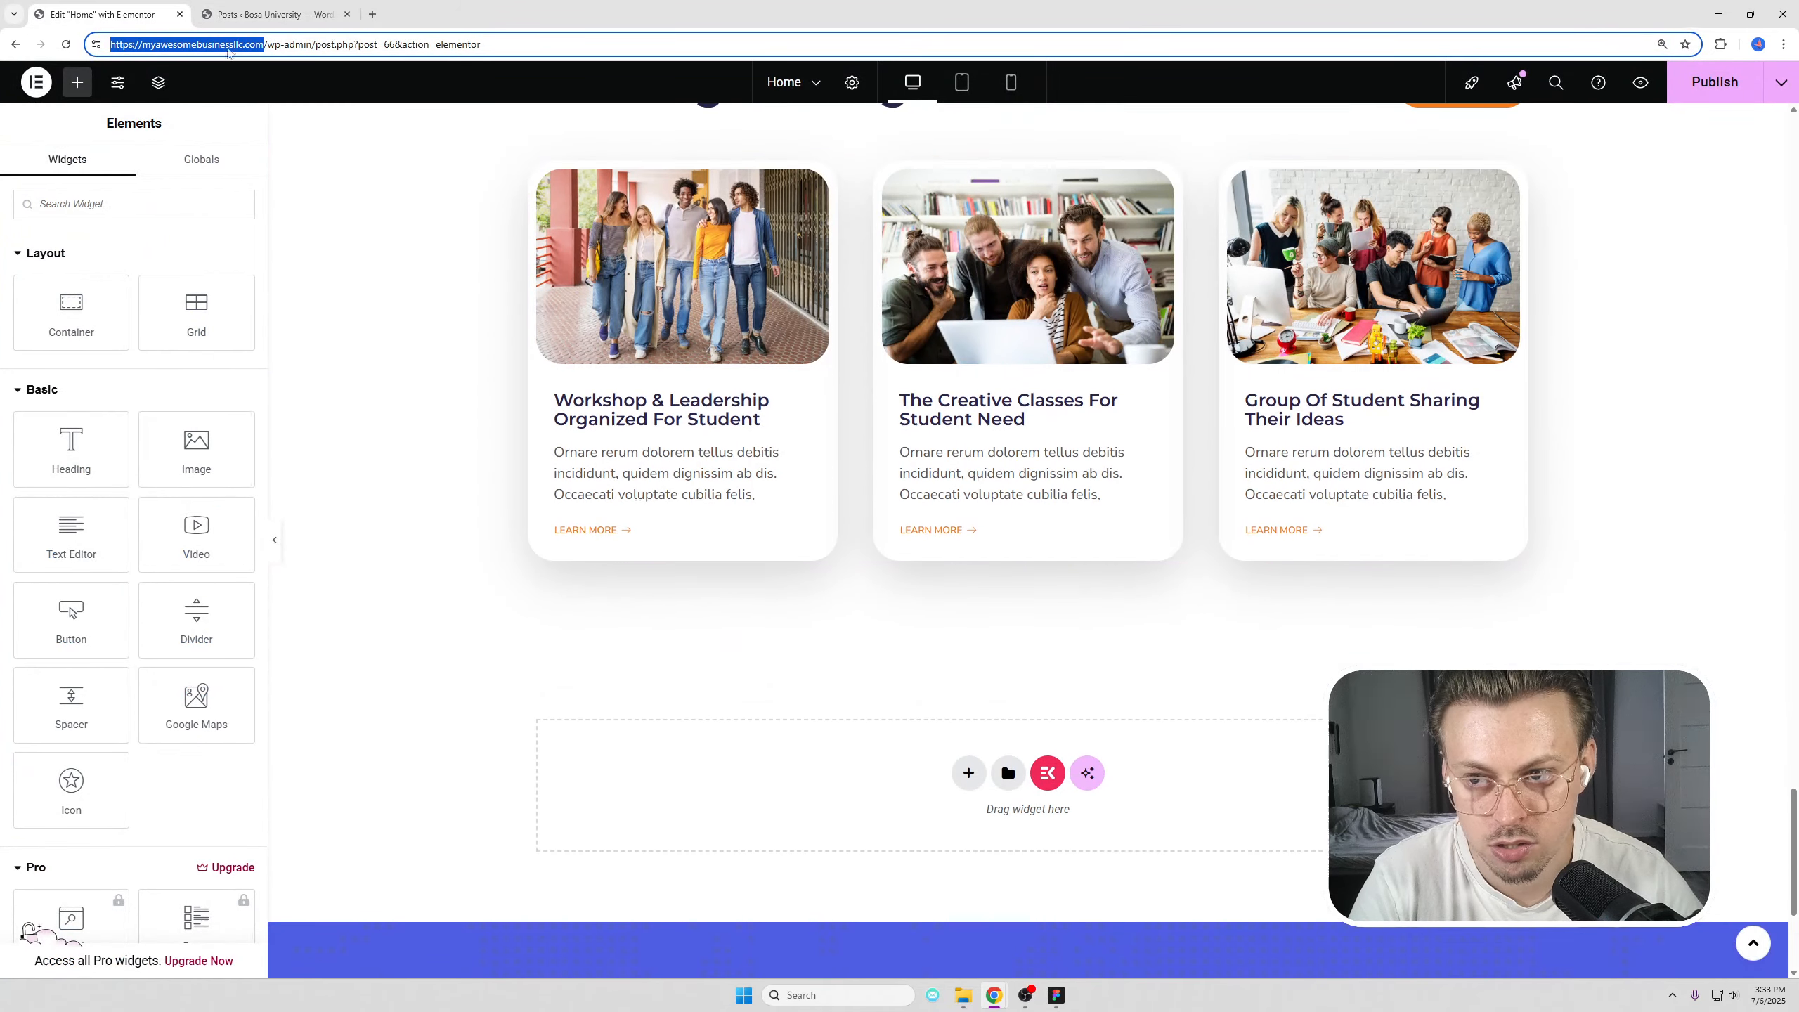
click(261, 11)
middle_click(91, 81)
click(407, 6)
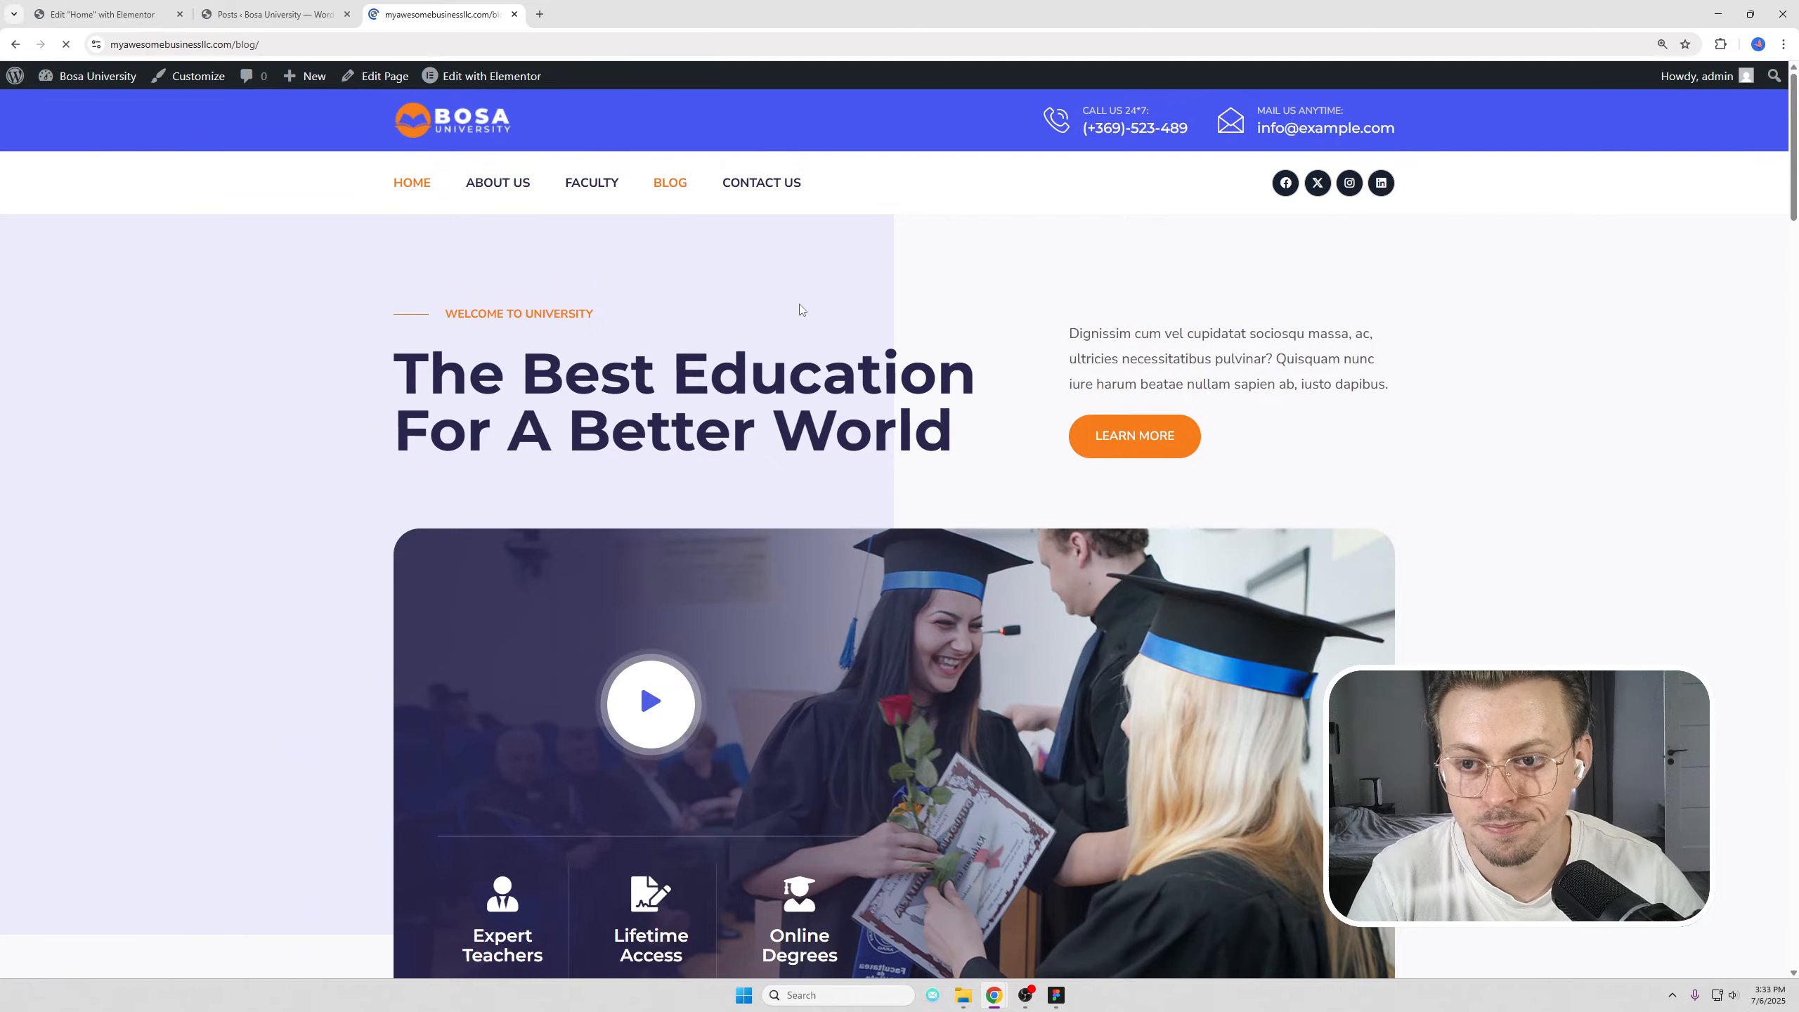
scroll(751, 309, down, 10)
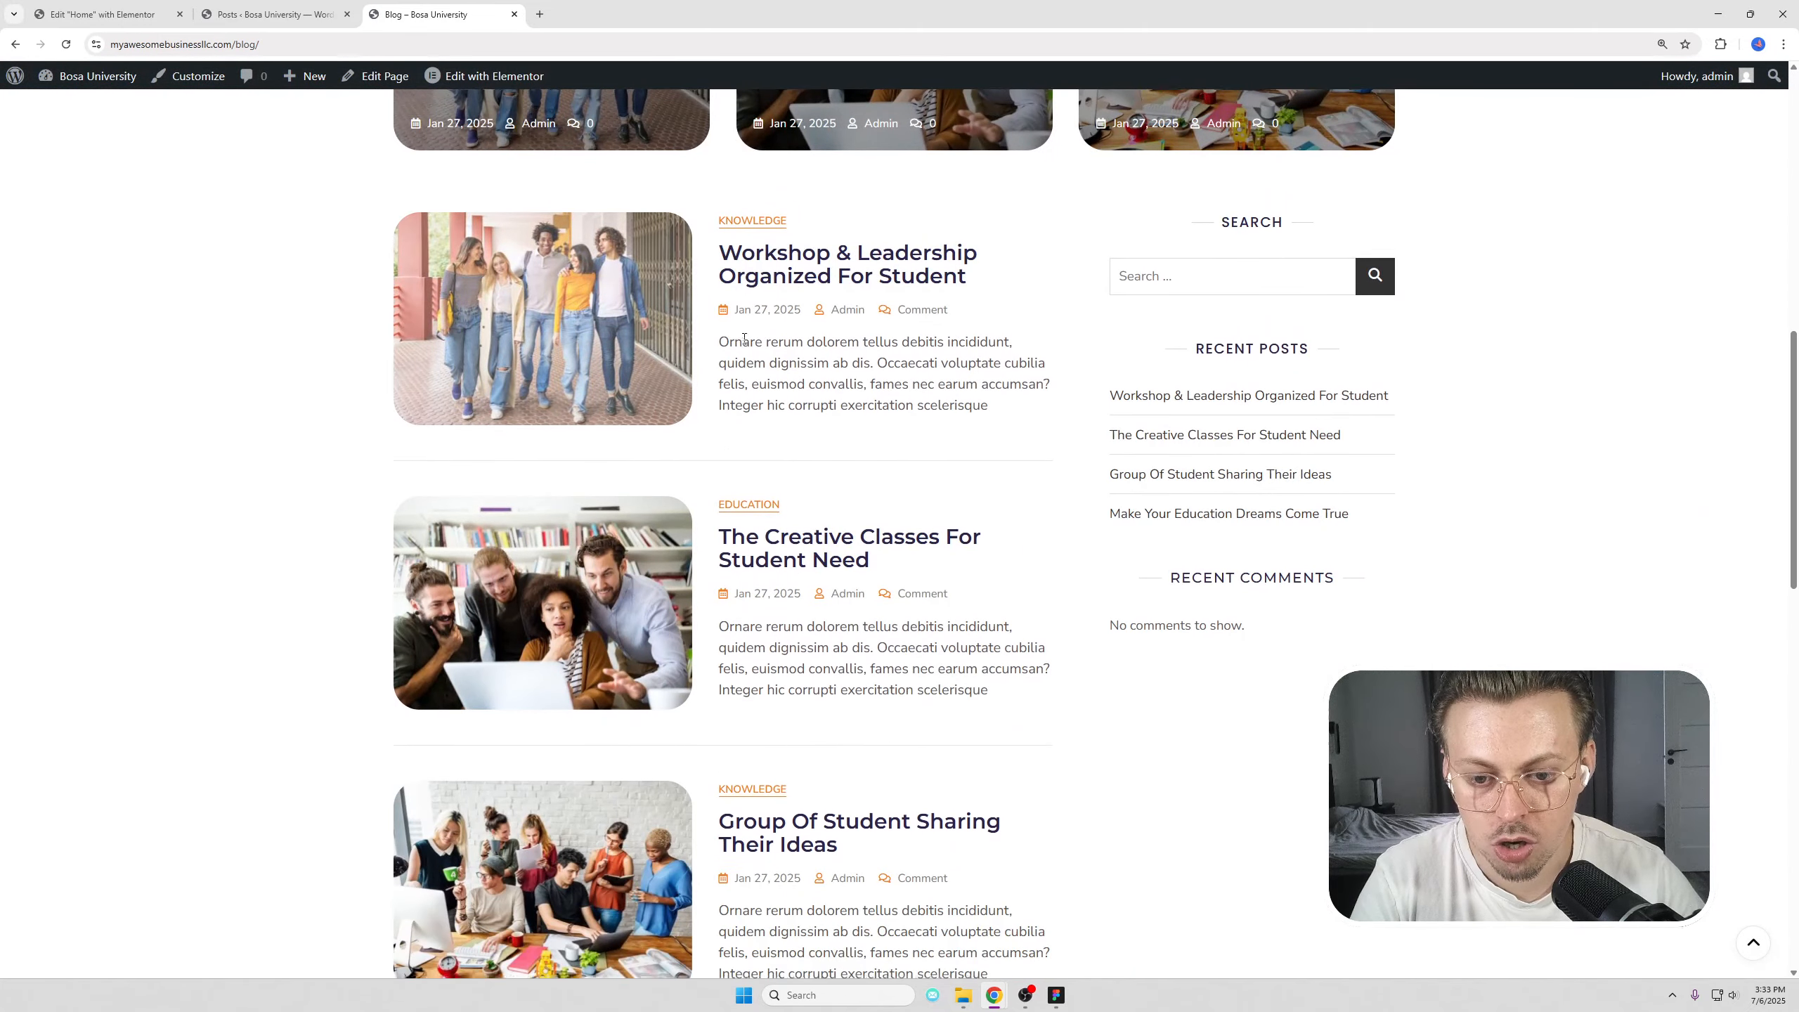
scroll(744, 339, down, 3)
scroll(734, 322, up, 11)
click(273, 12)
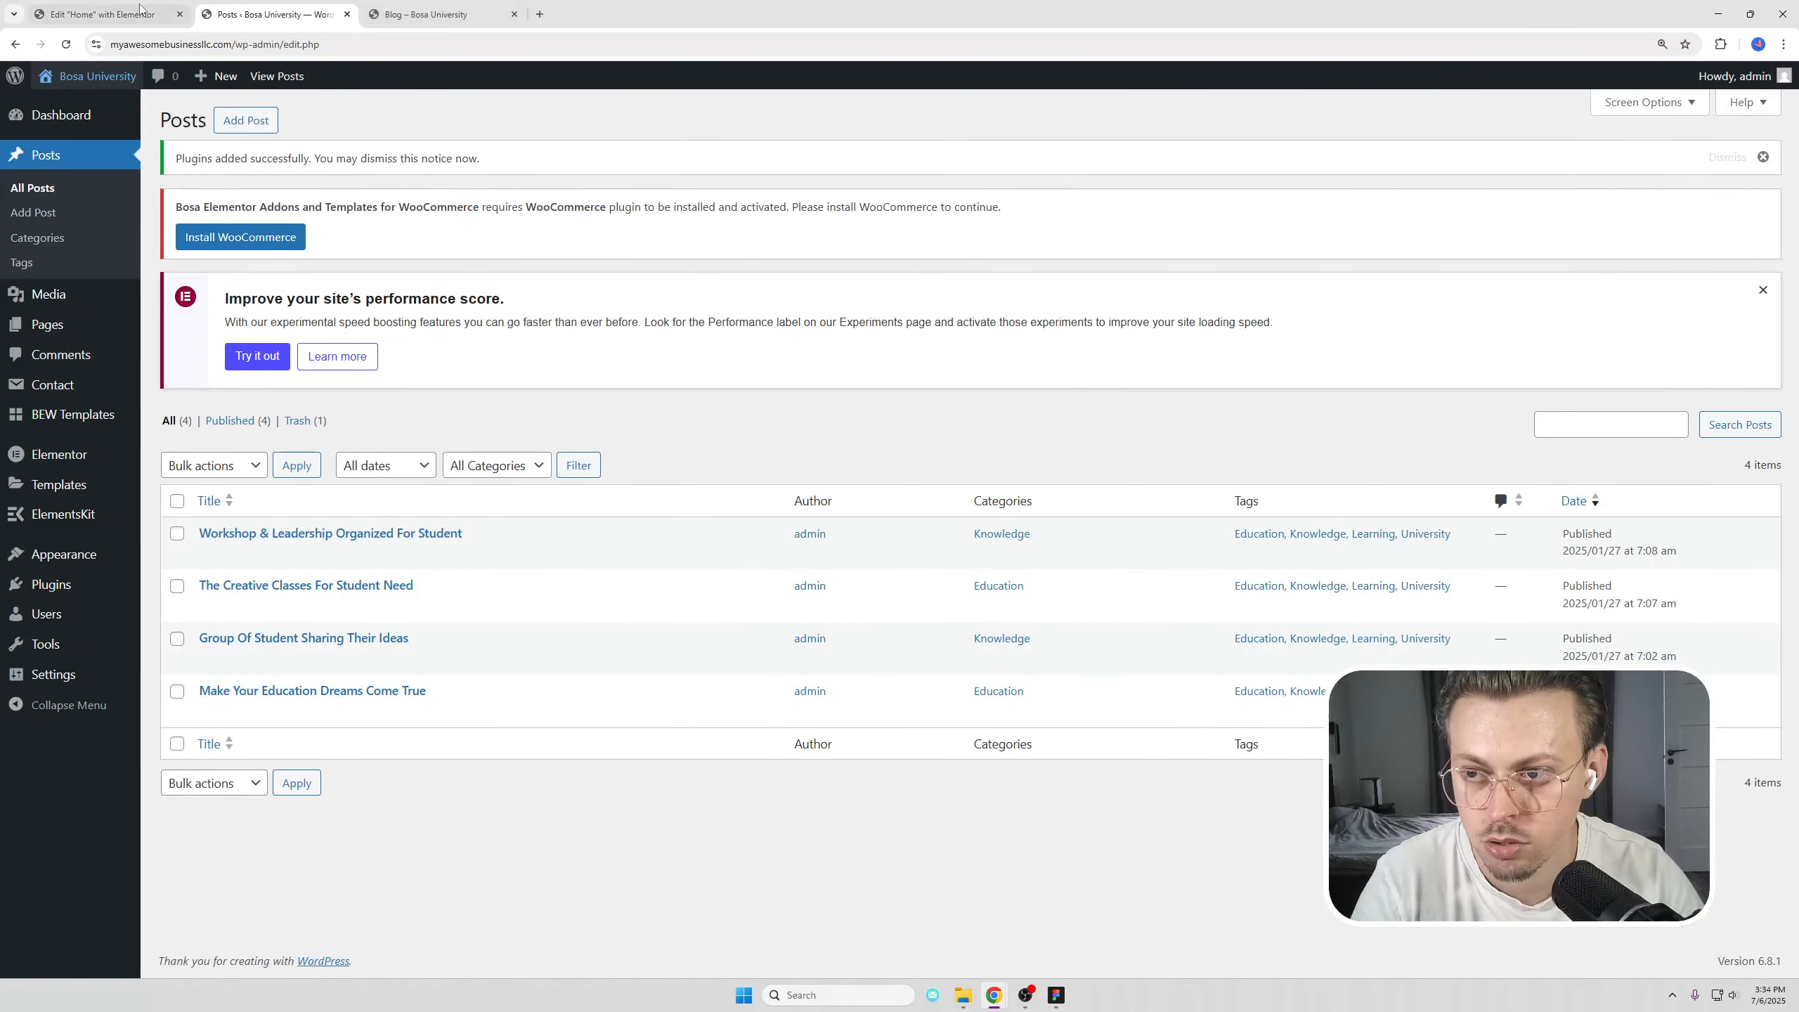
key(ctrl+w)
Step: Try to delete the Our Blogs & Insights section from the home page, and undo the deletion
scroll(1195, 413, up, 3)
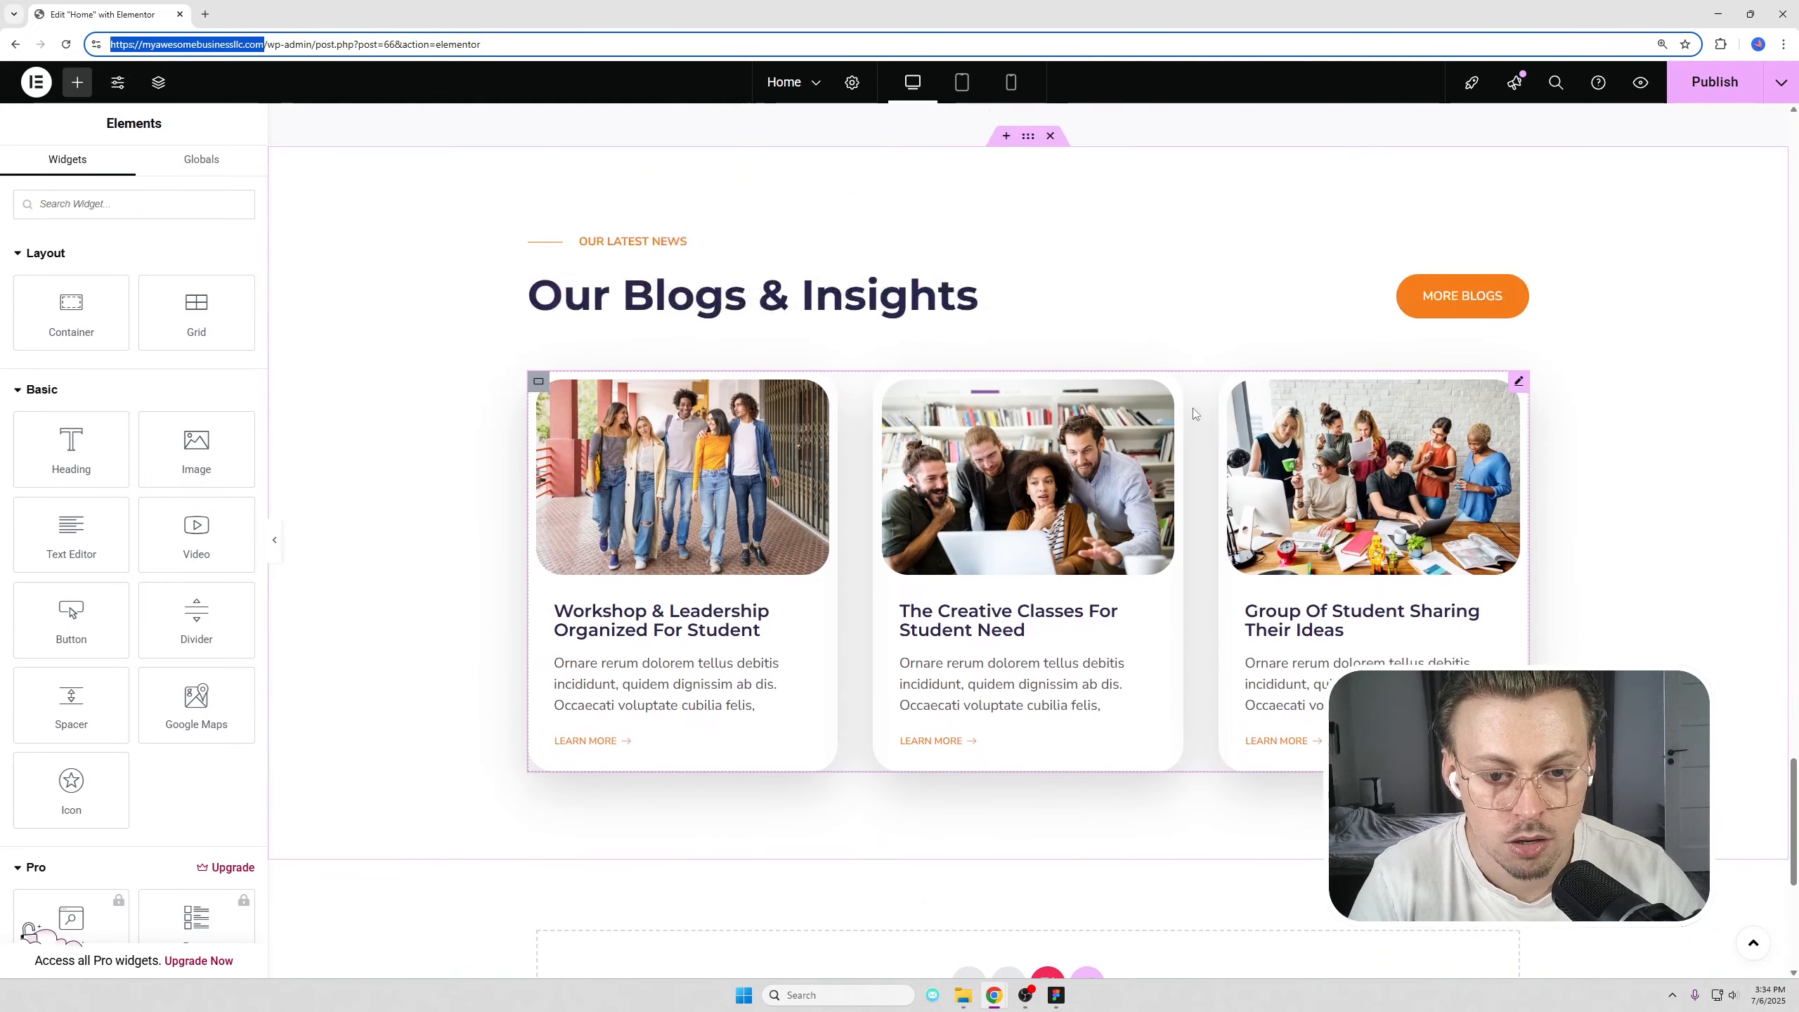
click(1050, 135)
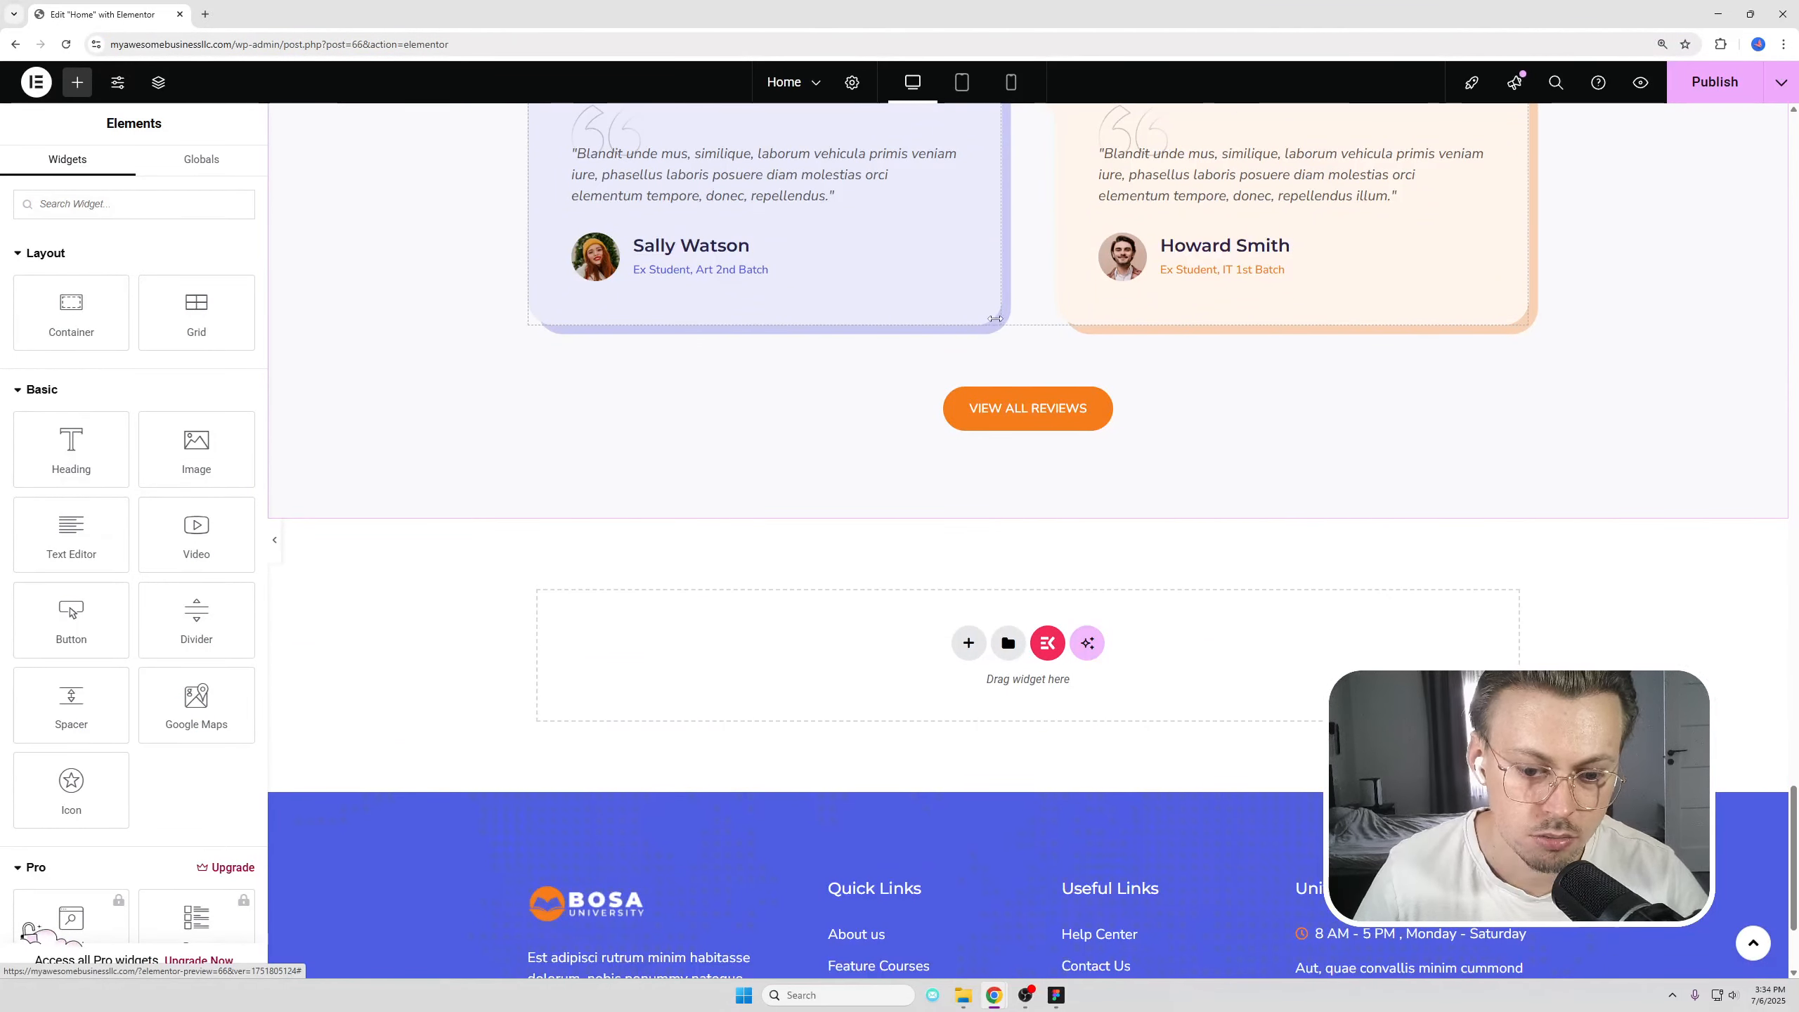
key(ctrl+z)
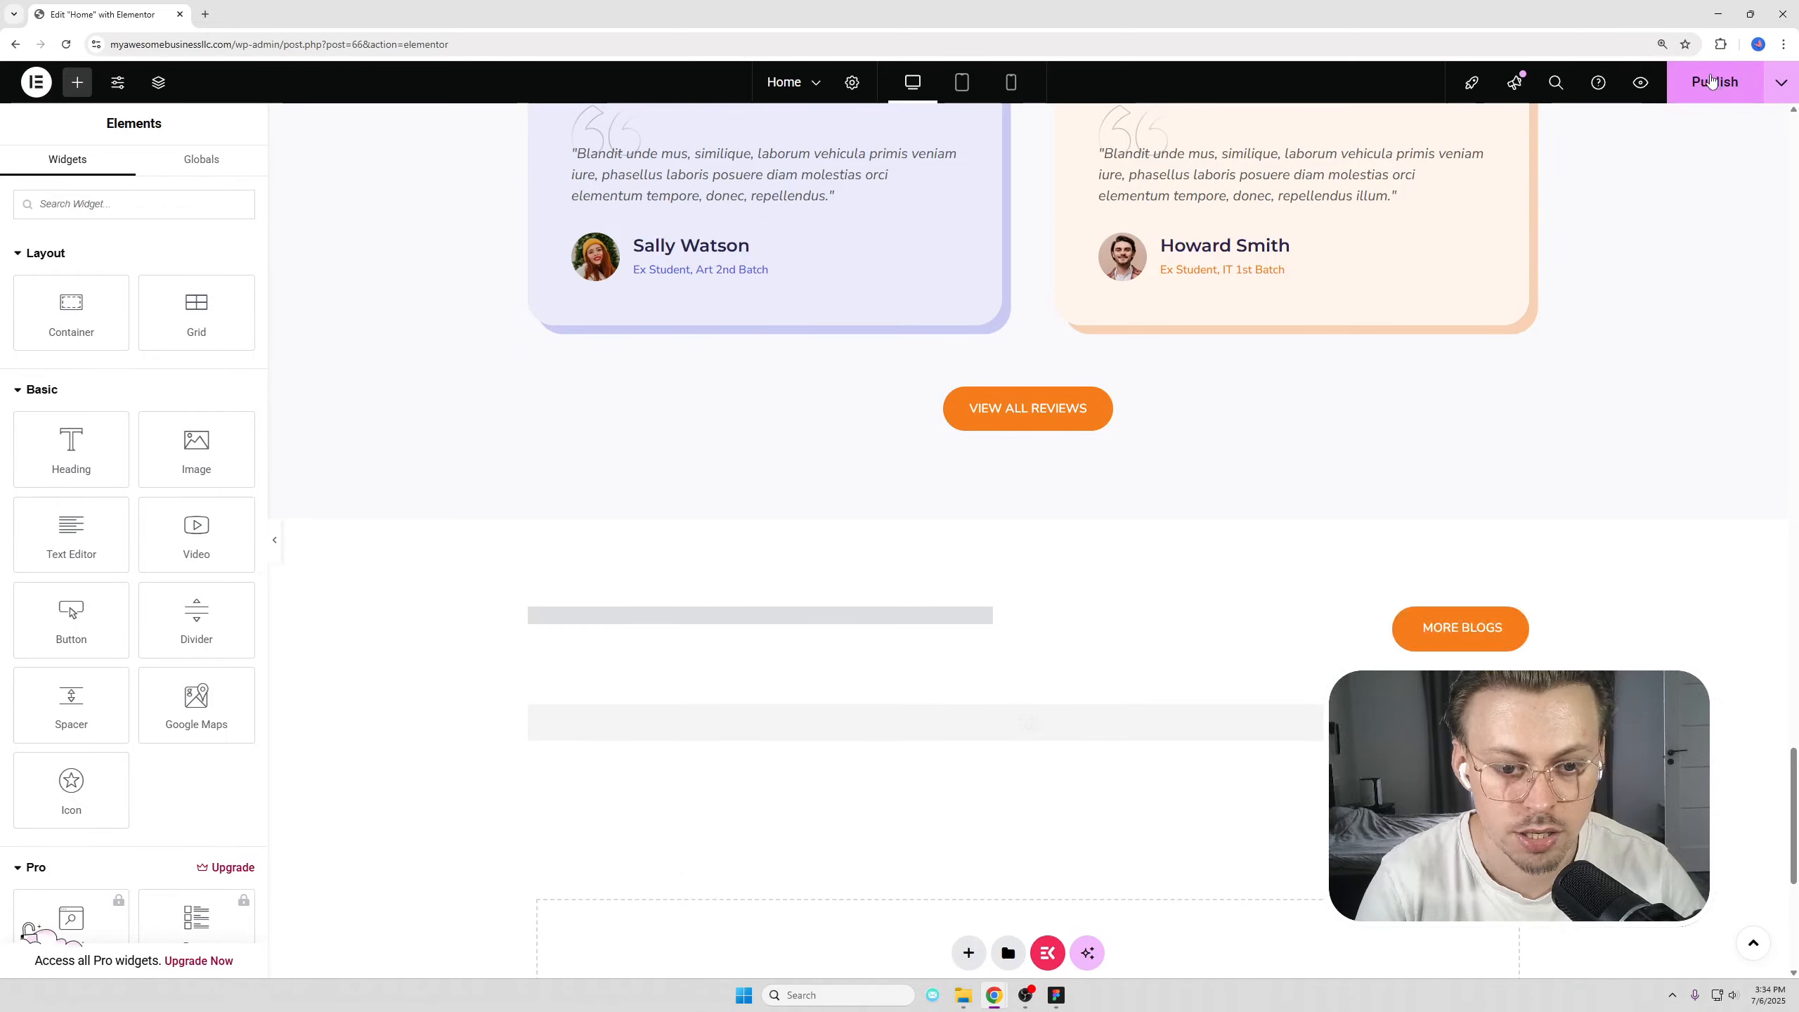
Step: Publish the home page changes and leave the editor for the live site's home page
click(1707, 84)
scroll(681, 496, down, 10)
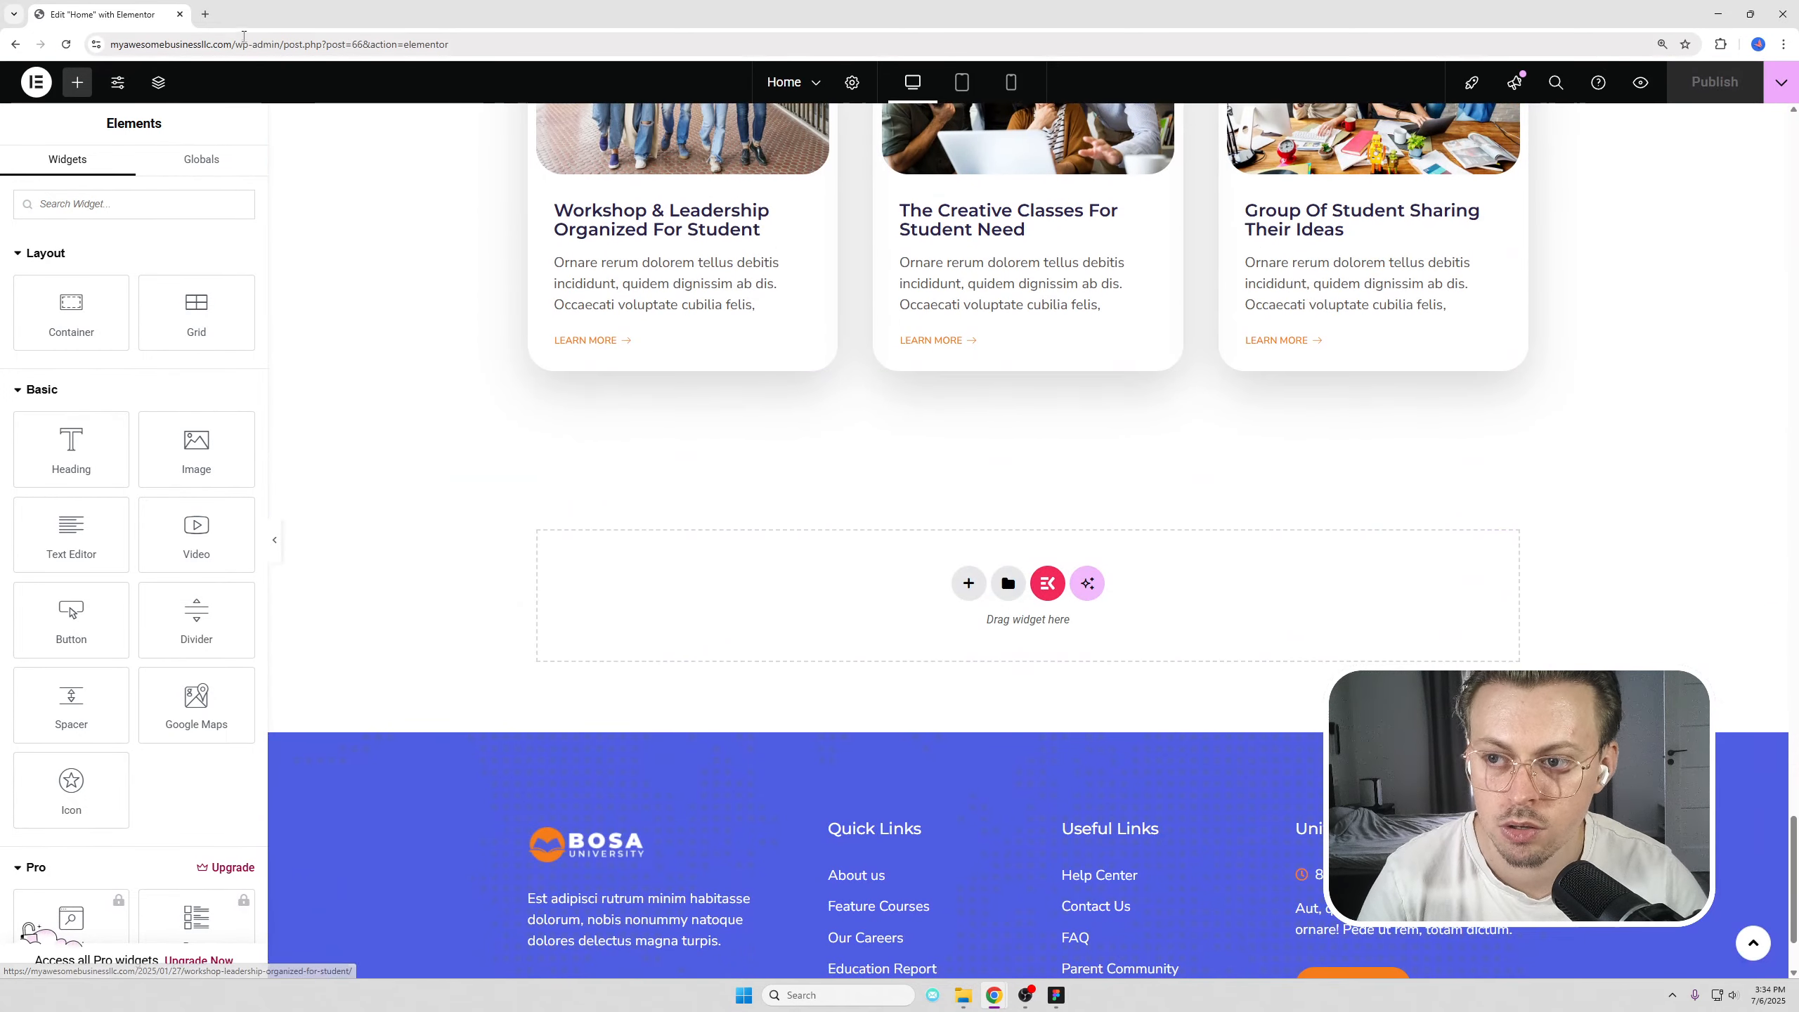
drag(234, 45, 688, 48)
key(BackSpace)
key(Return)
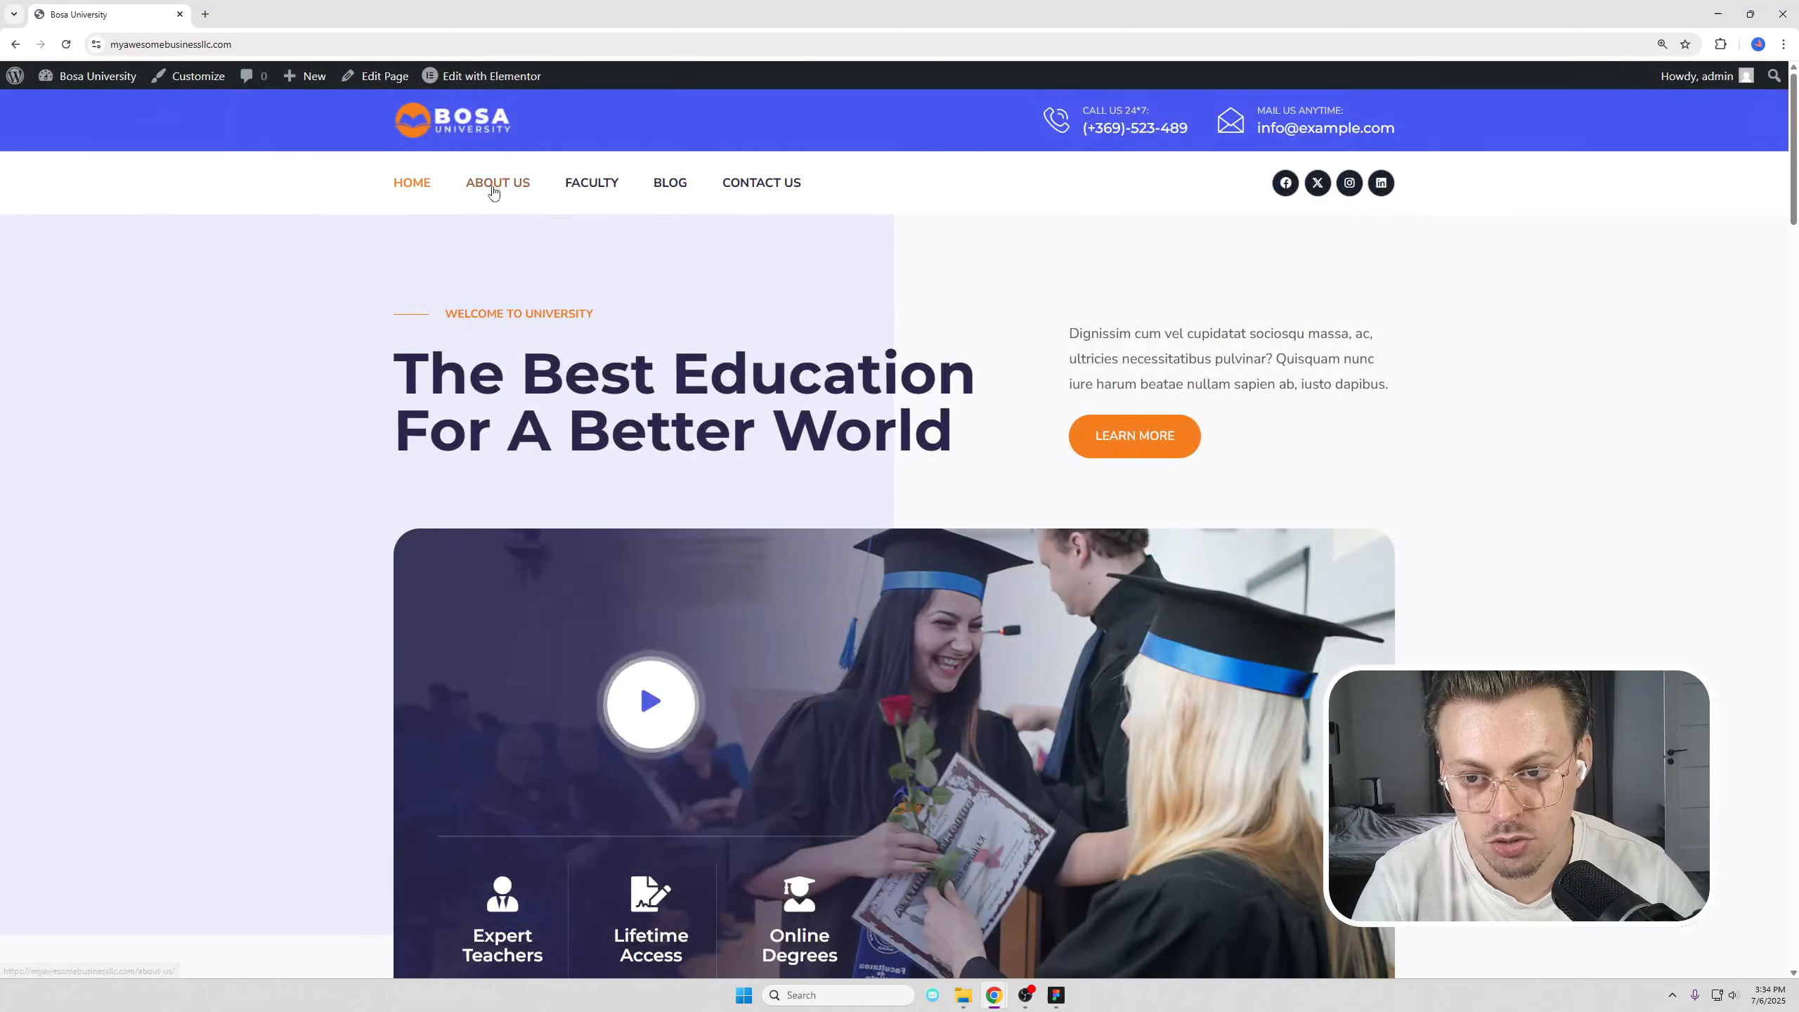
Step: Review the live About Us page from top to bottom and open it for editing with Elementor in a new tab
click(496, 182)
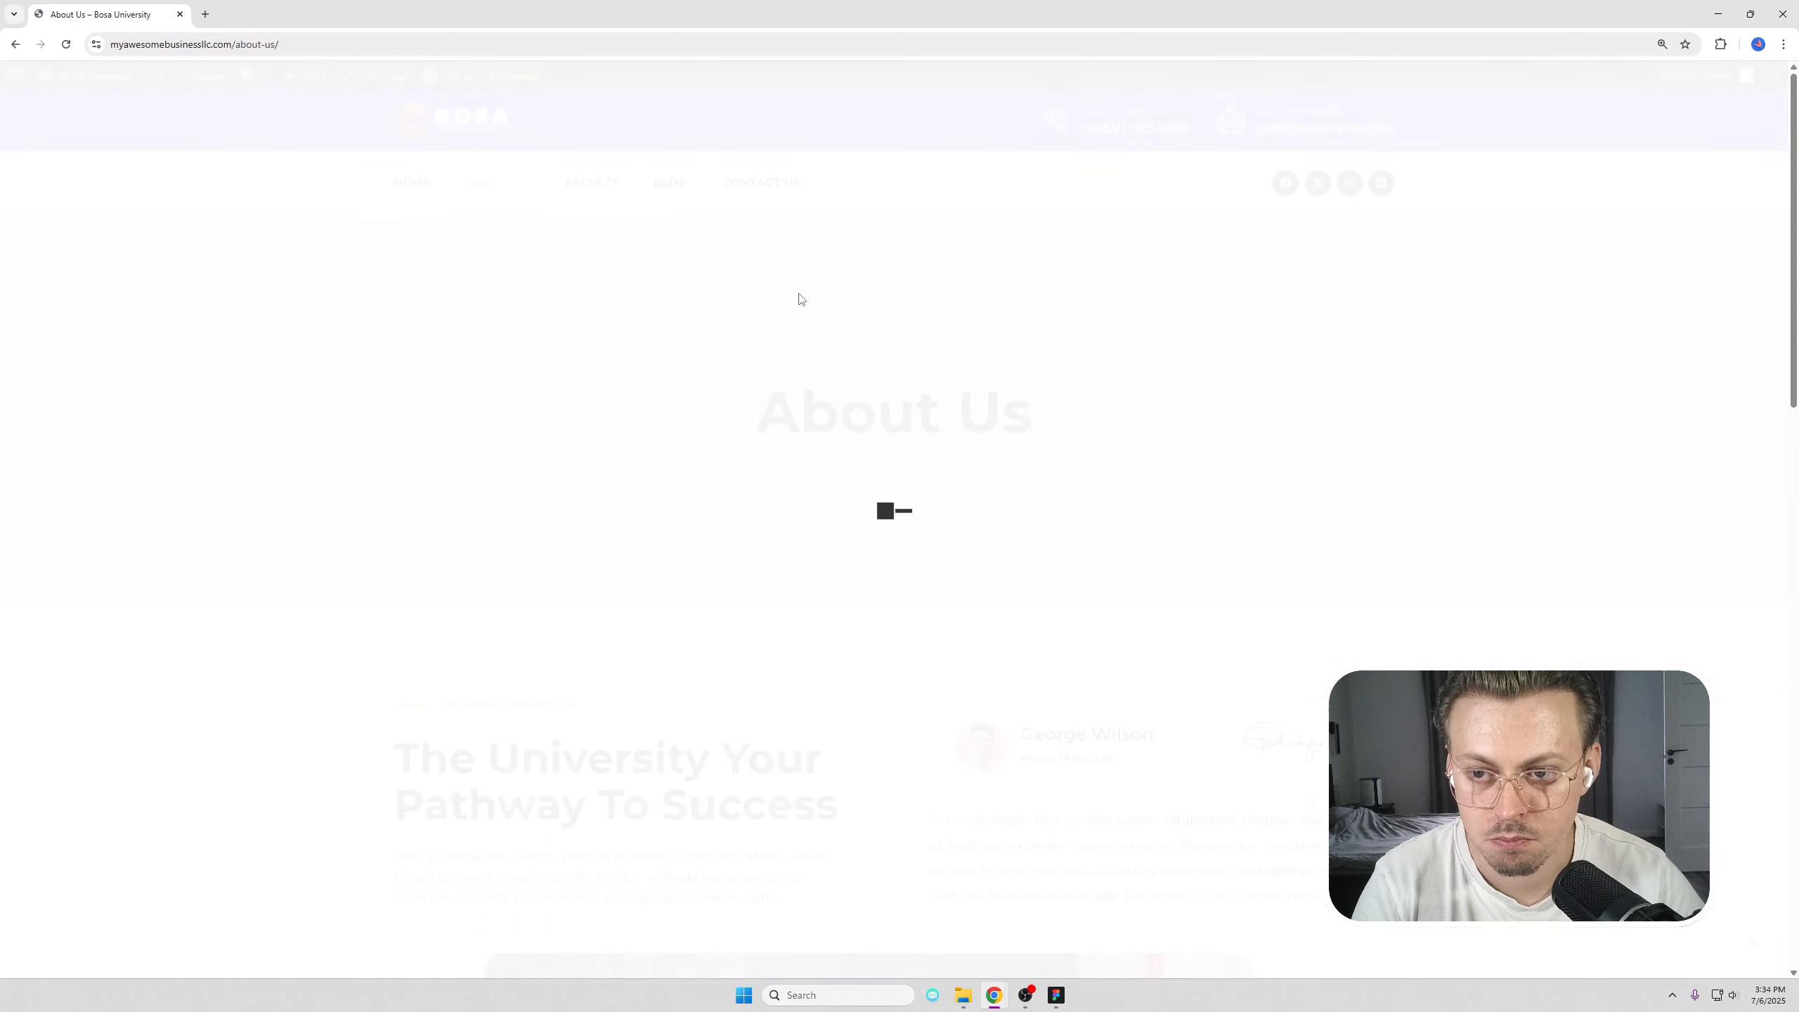
scroll(798, 297, down, 7)
scroll(796, 293, down, 8)
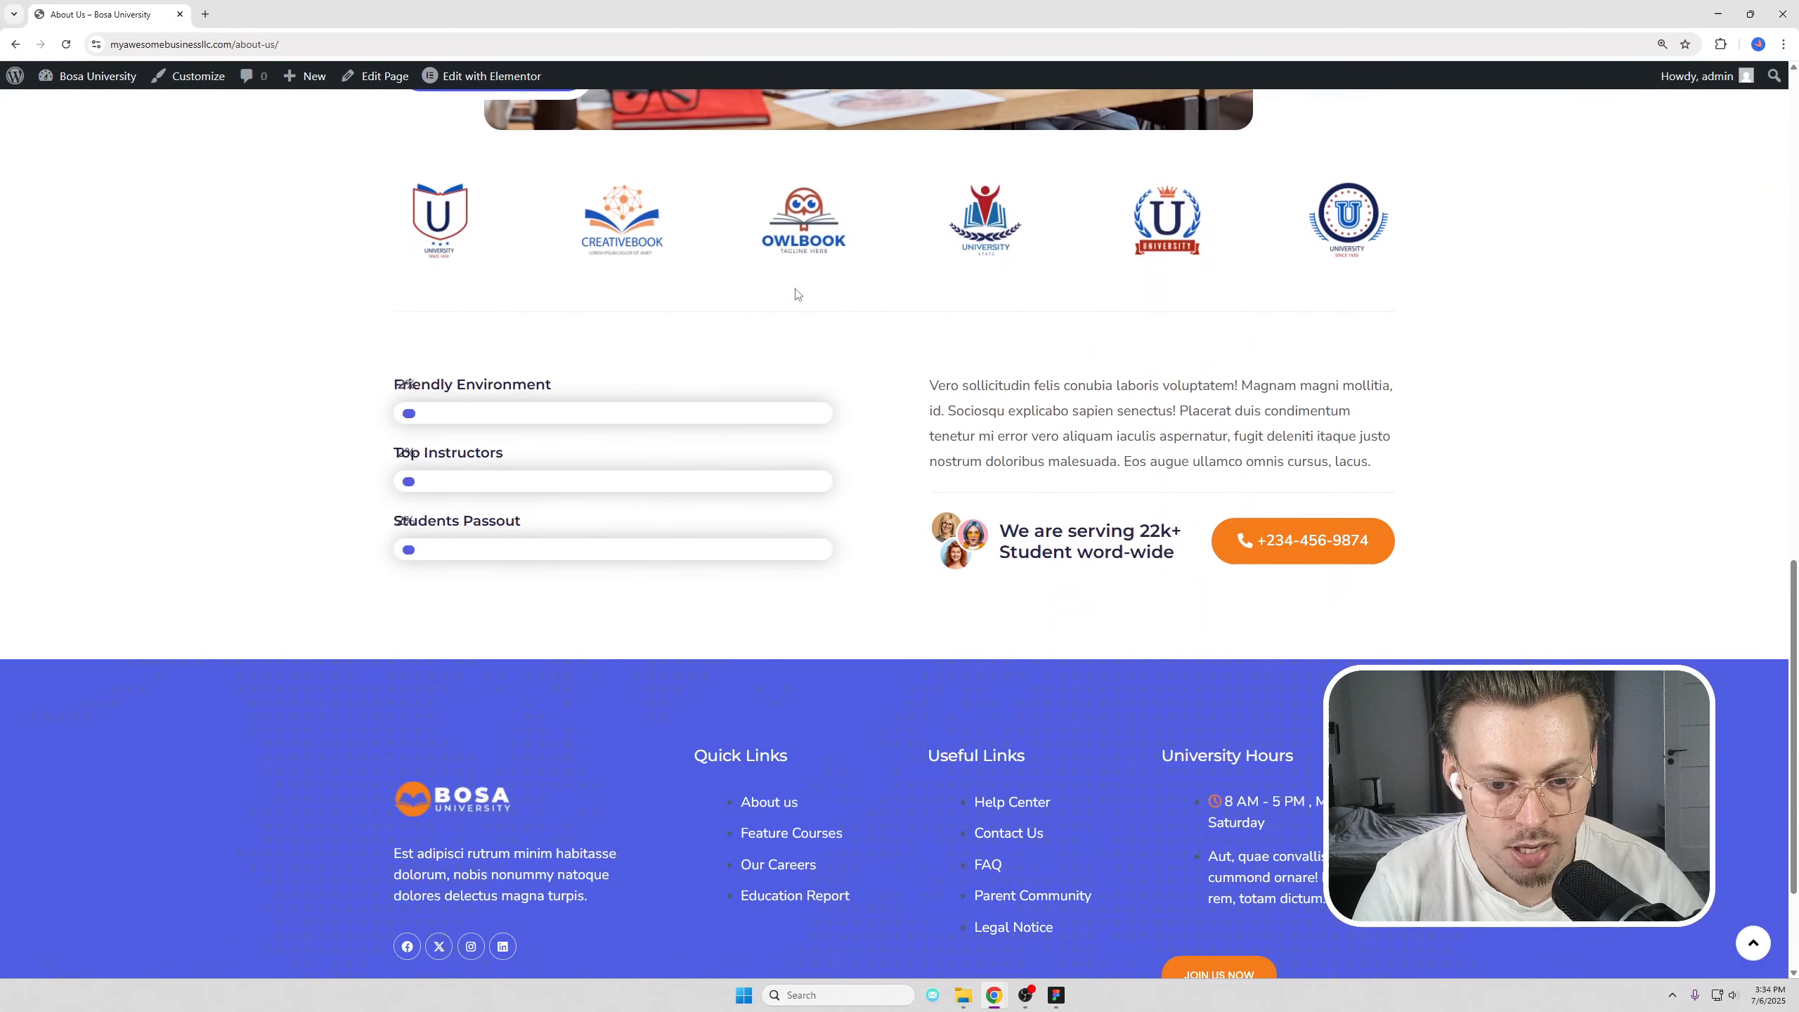
middle_click(526, 78)
scroll(892, 338, down, 3)
scroll(882, 319, up, 16)
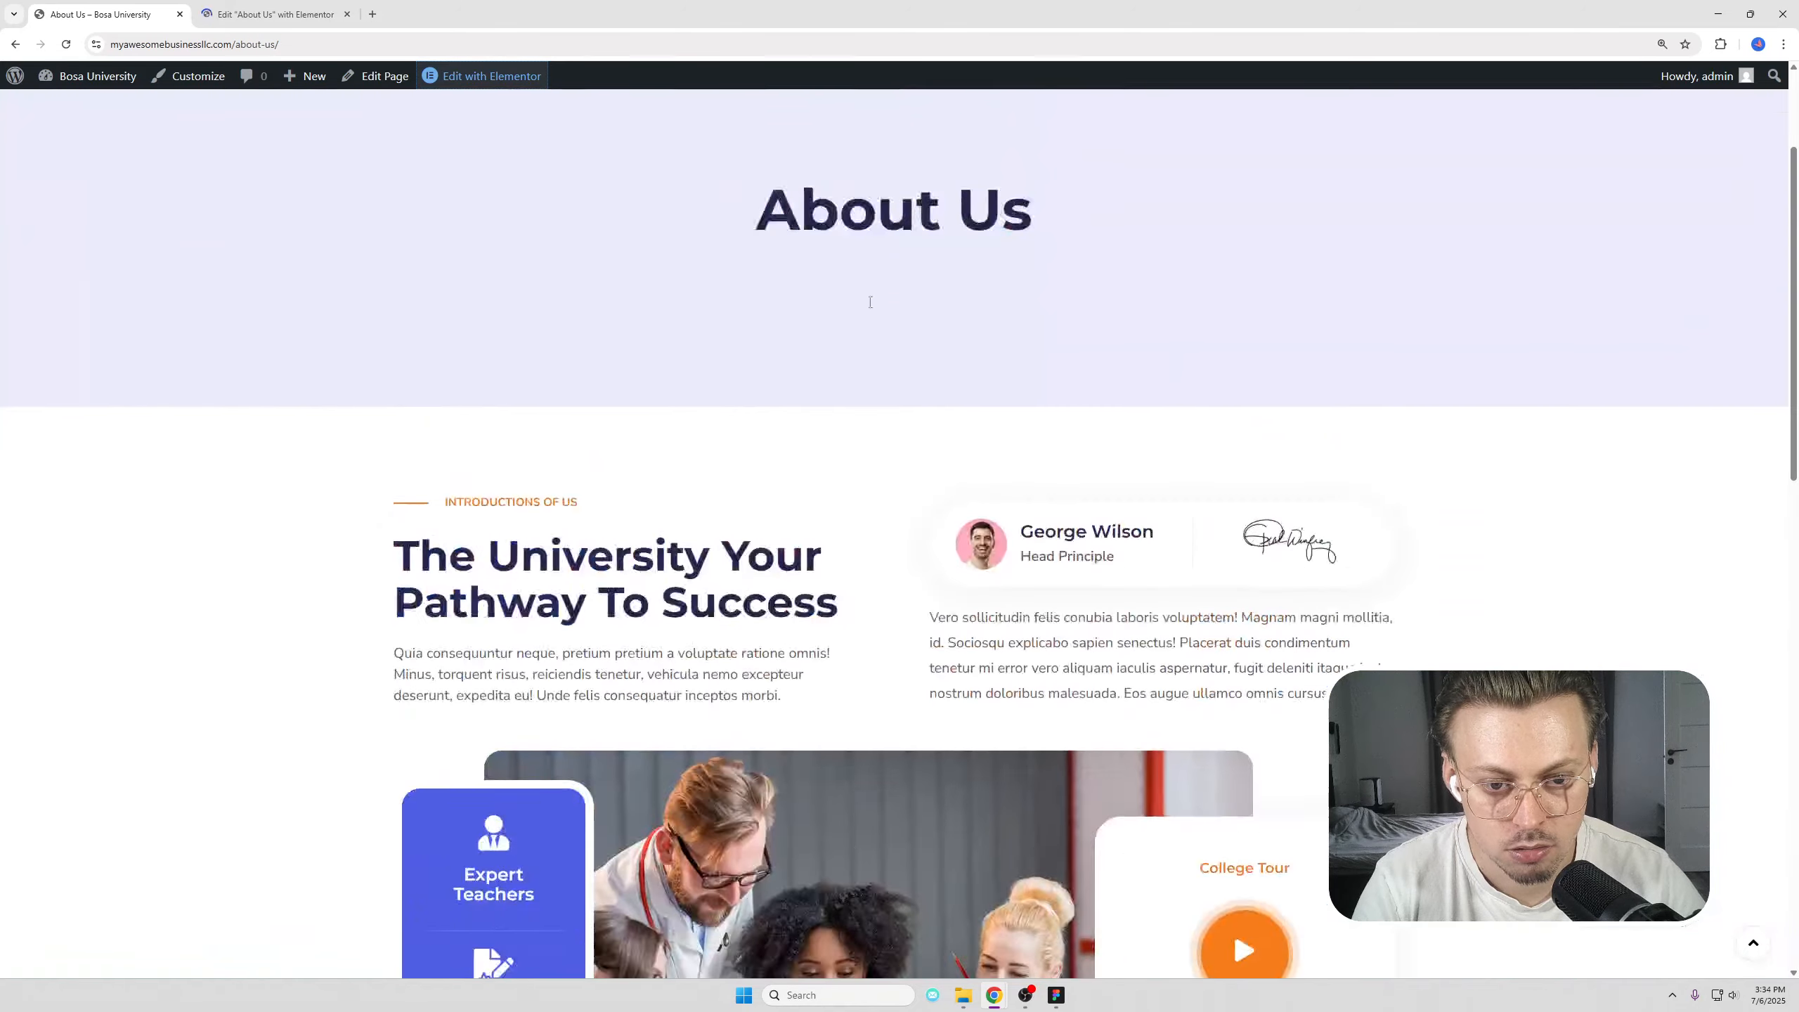
key(ctrl+Tab)
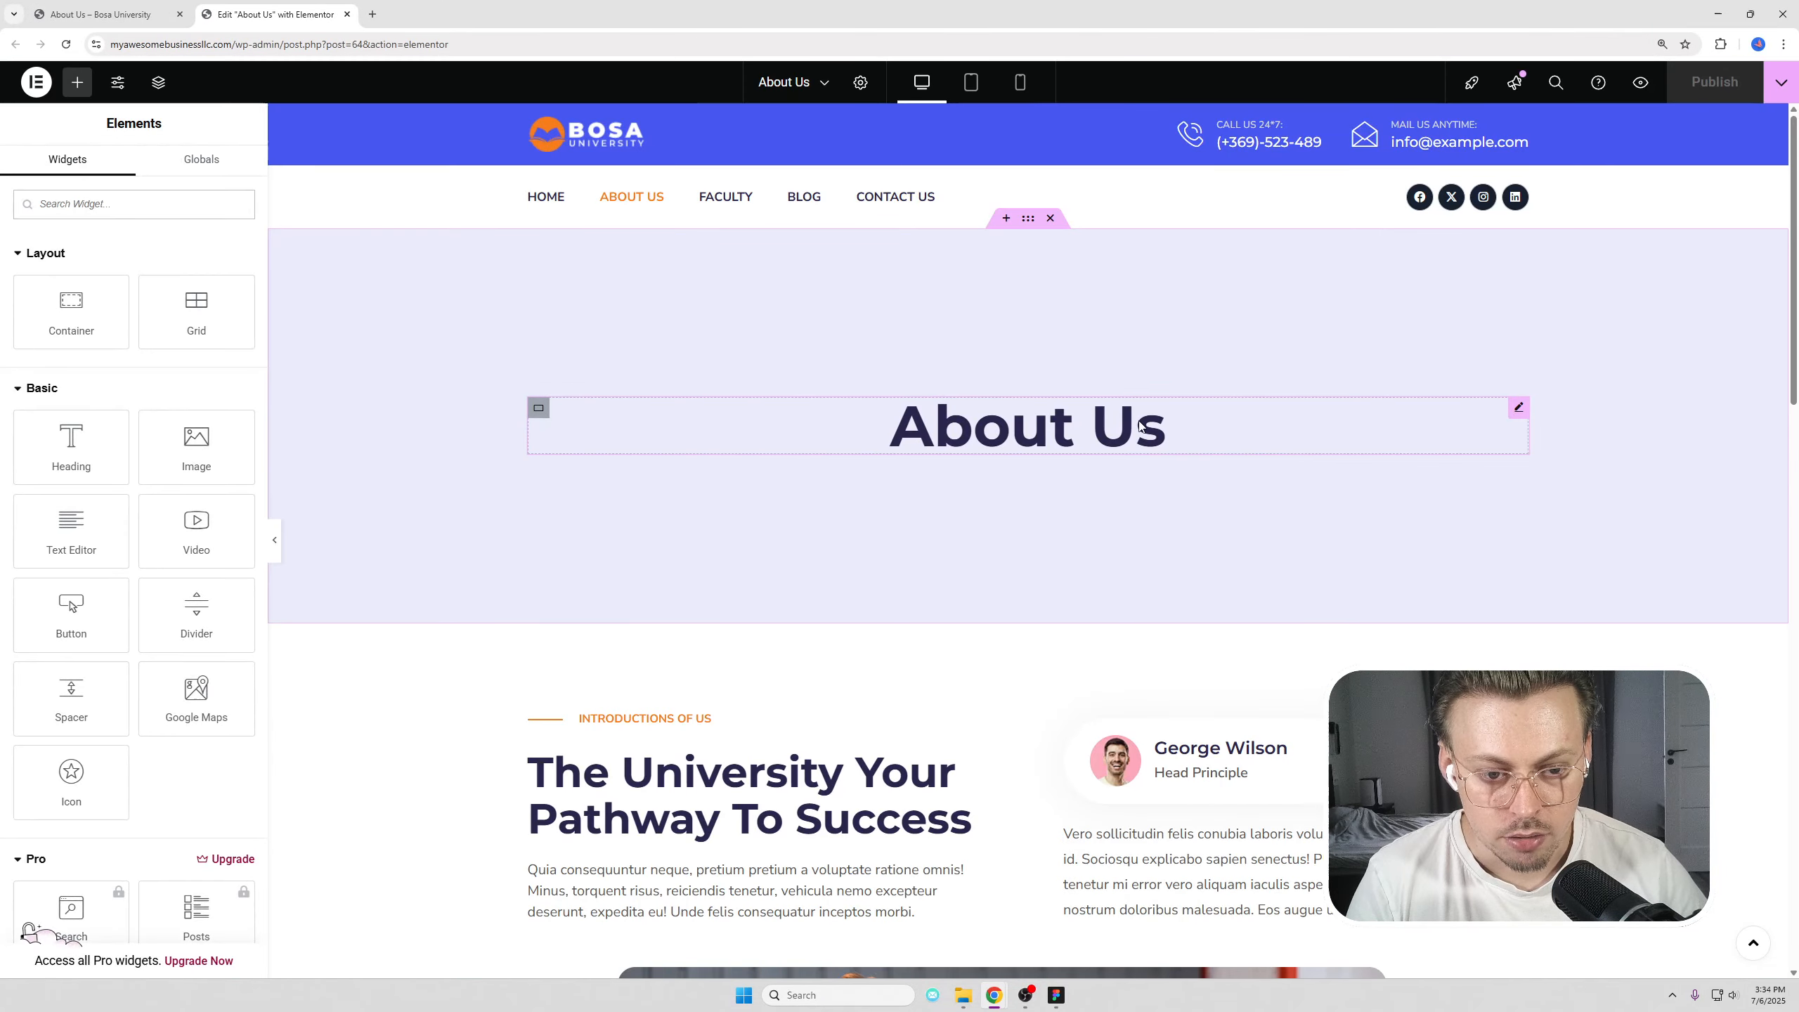
Step: Examine the About Us heading's settings and the page's remaining sections in the editor, and close the editor tab
click(1133, 424)
scroll(1040, 413, down, 13)
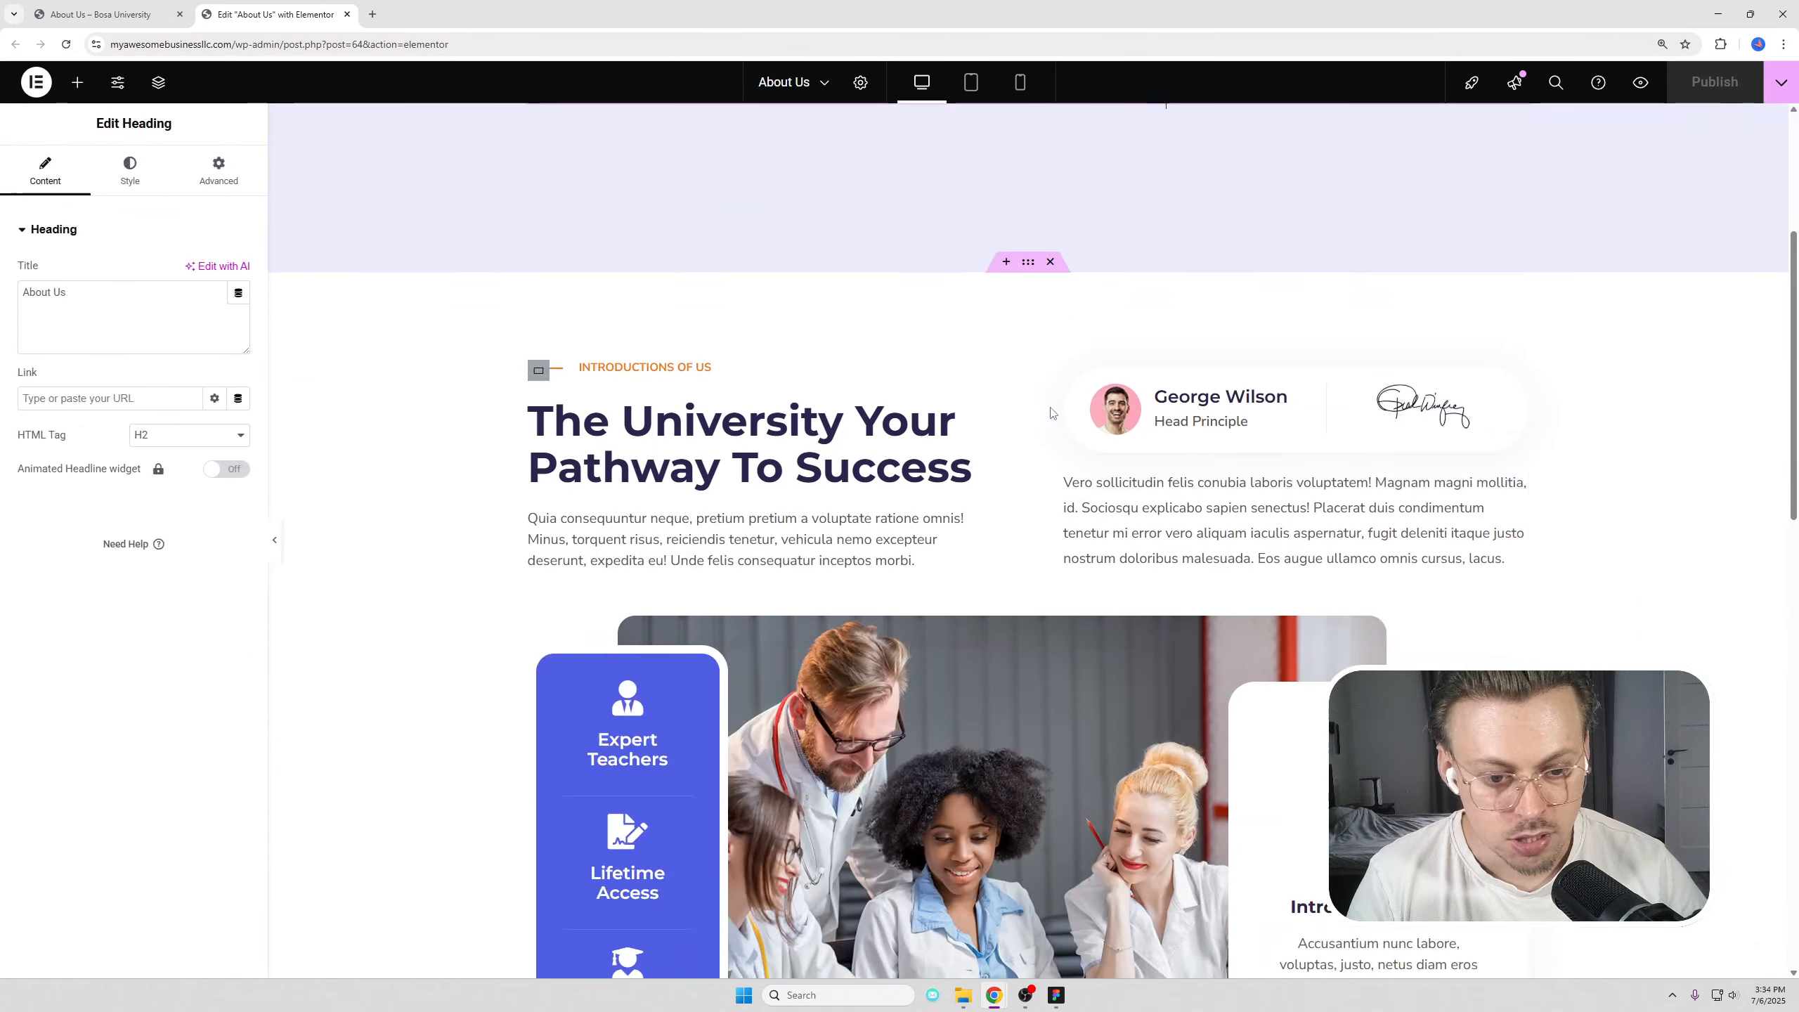
scroll(1040, 408, down, 8)
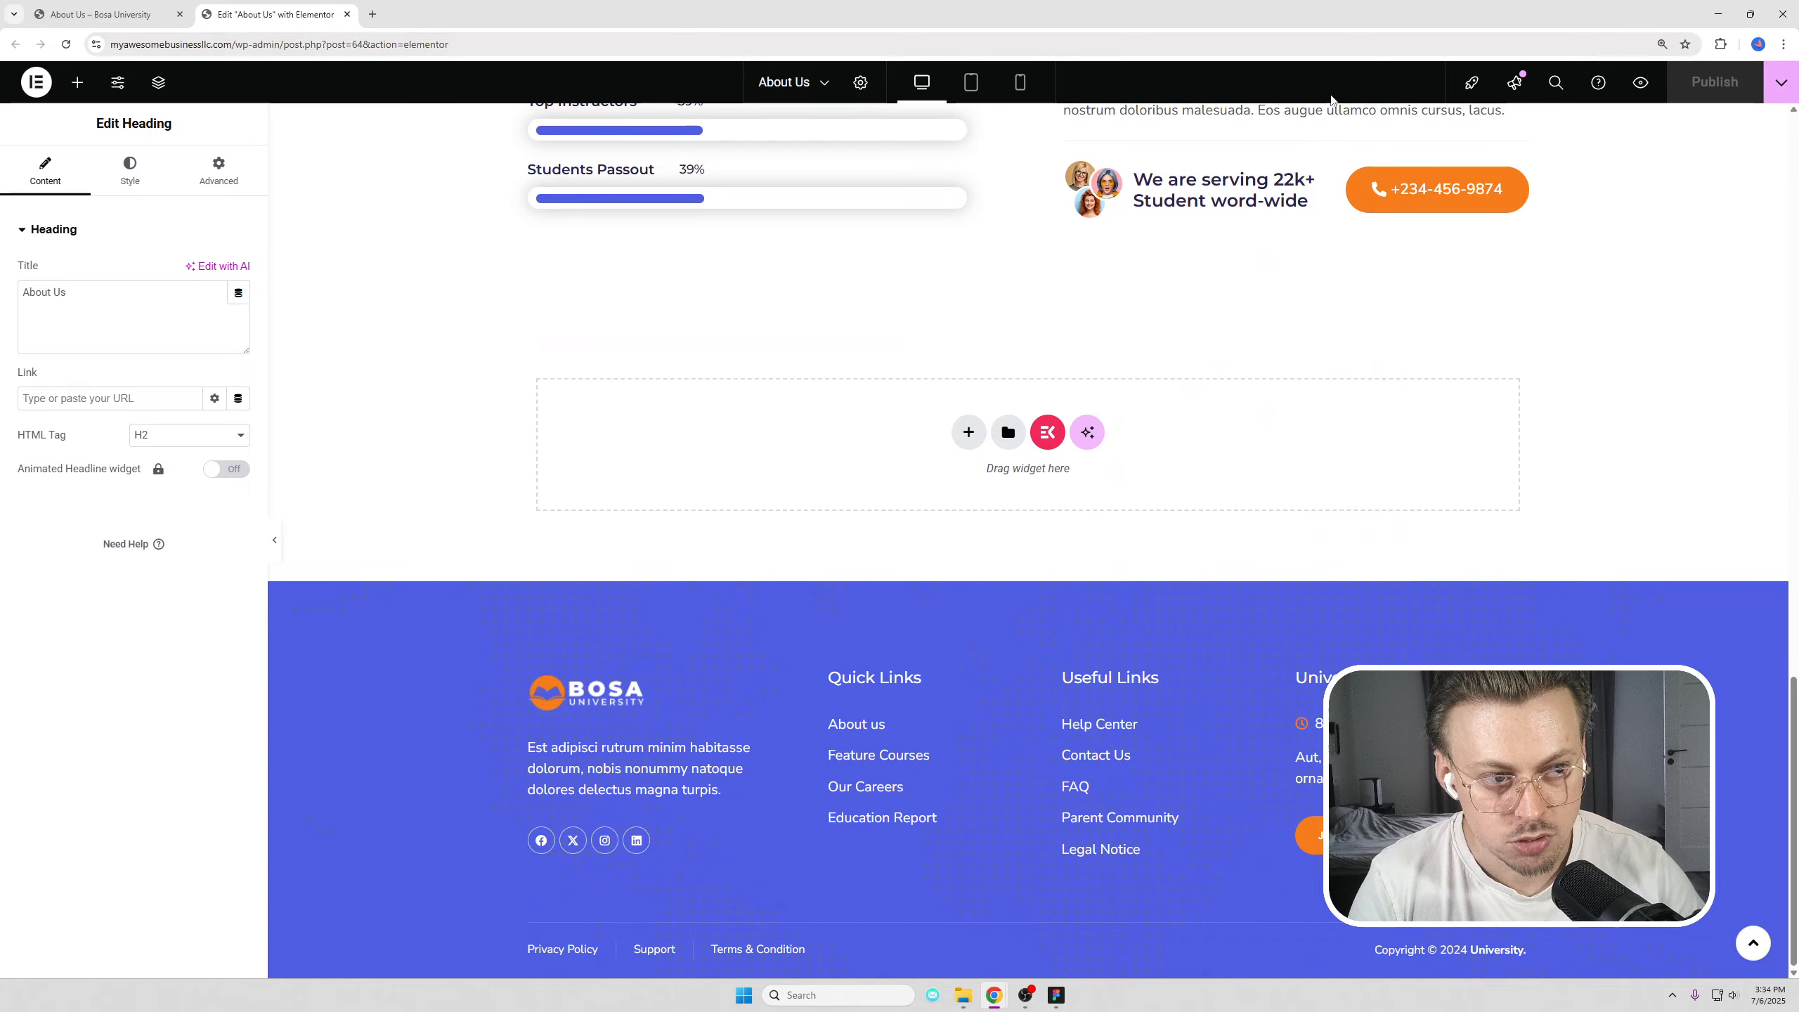
middle_click(294, 4)
Step: Open the live Faculty page and review its faculty cards and the sections below them
click(617, 182)
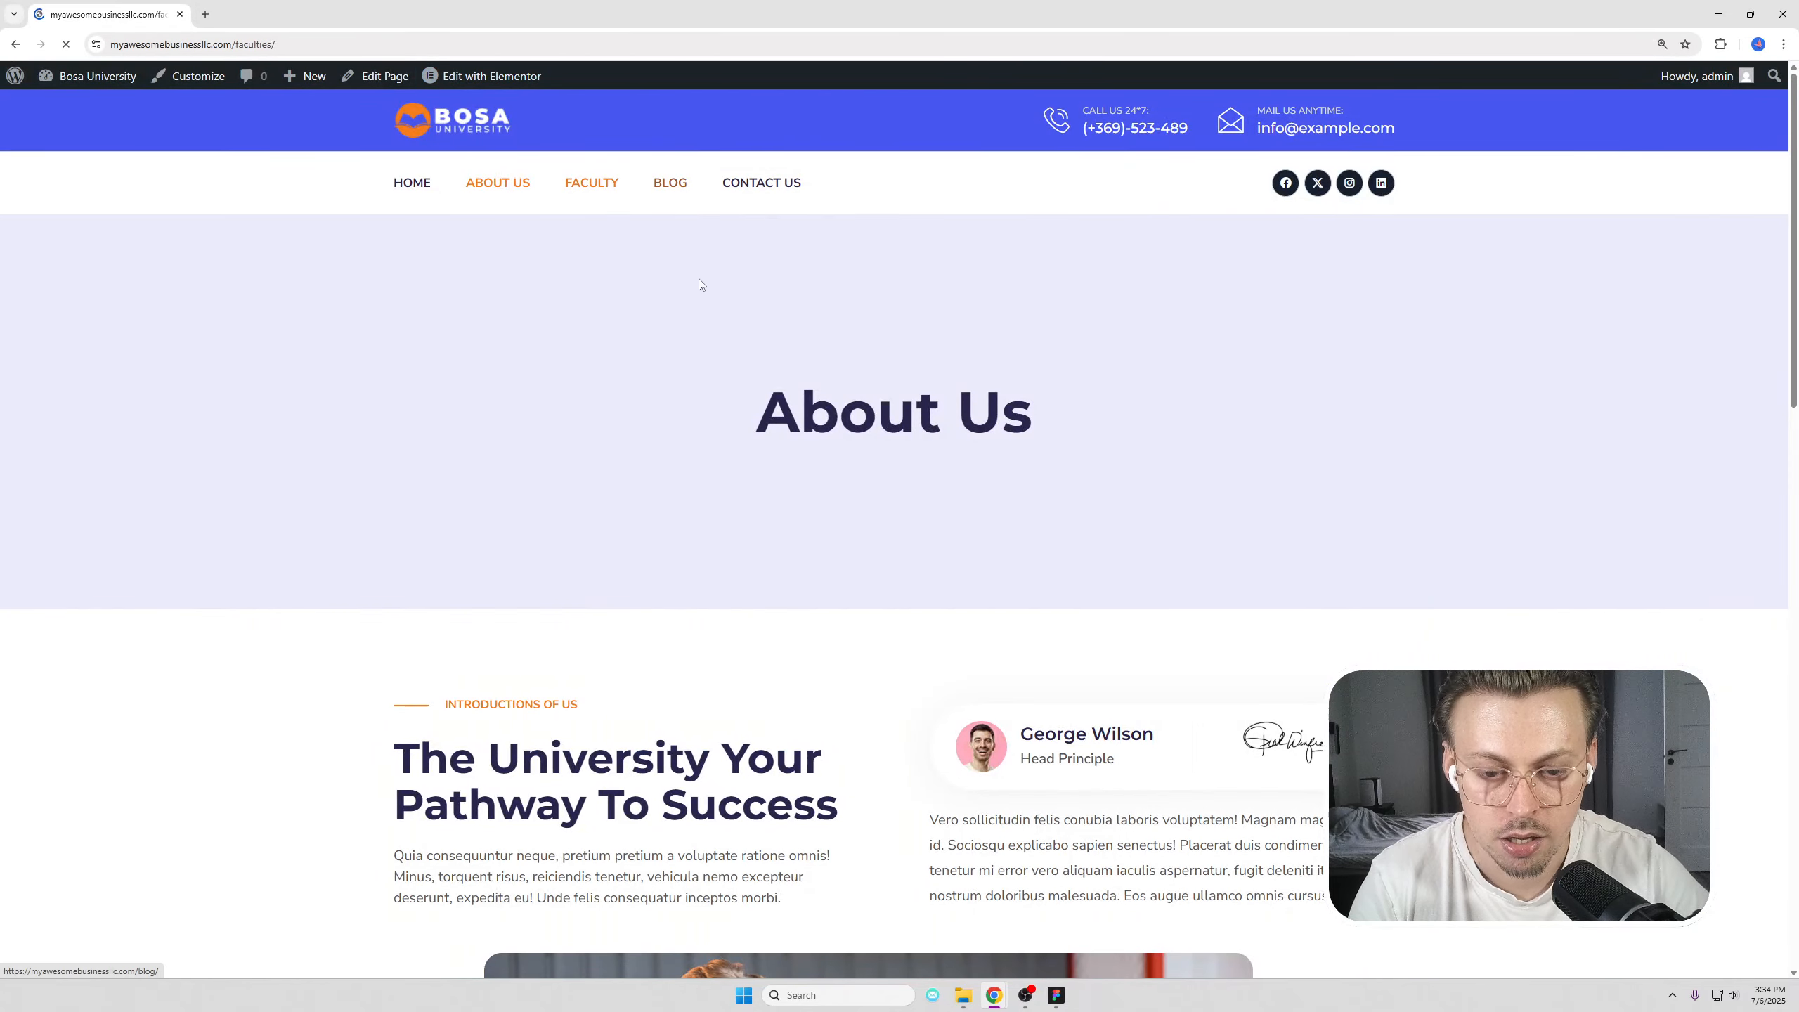
scroll(719, 281, down, 10)
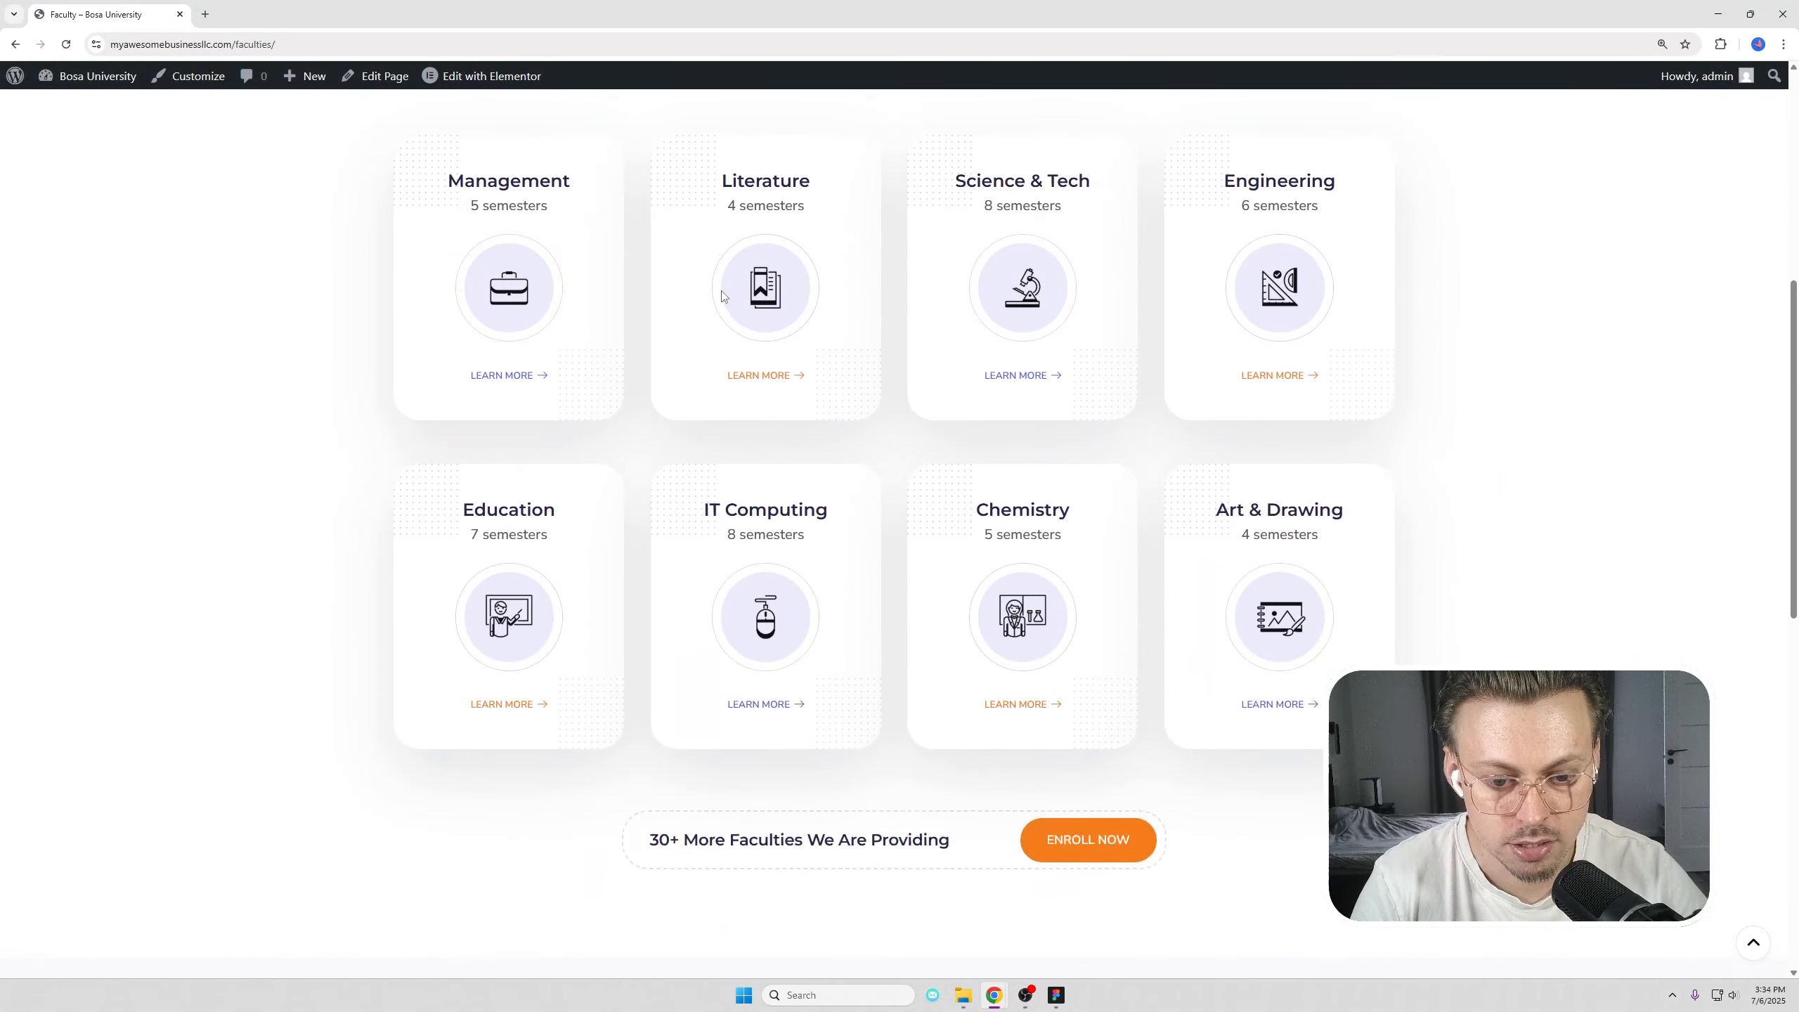
scroll(734, 310, down, 5)
scroll(658, 168, up, 15)
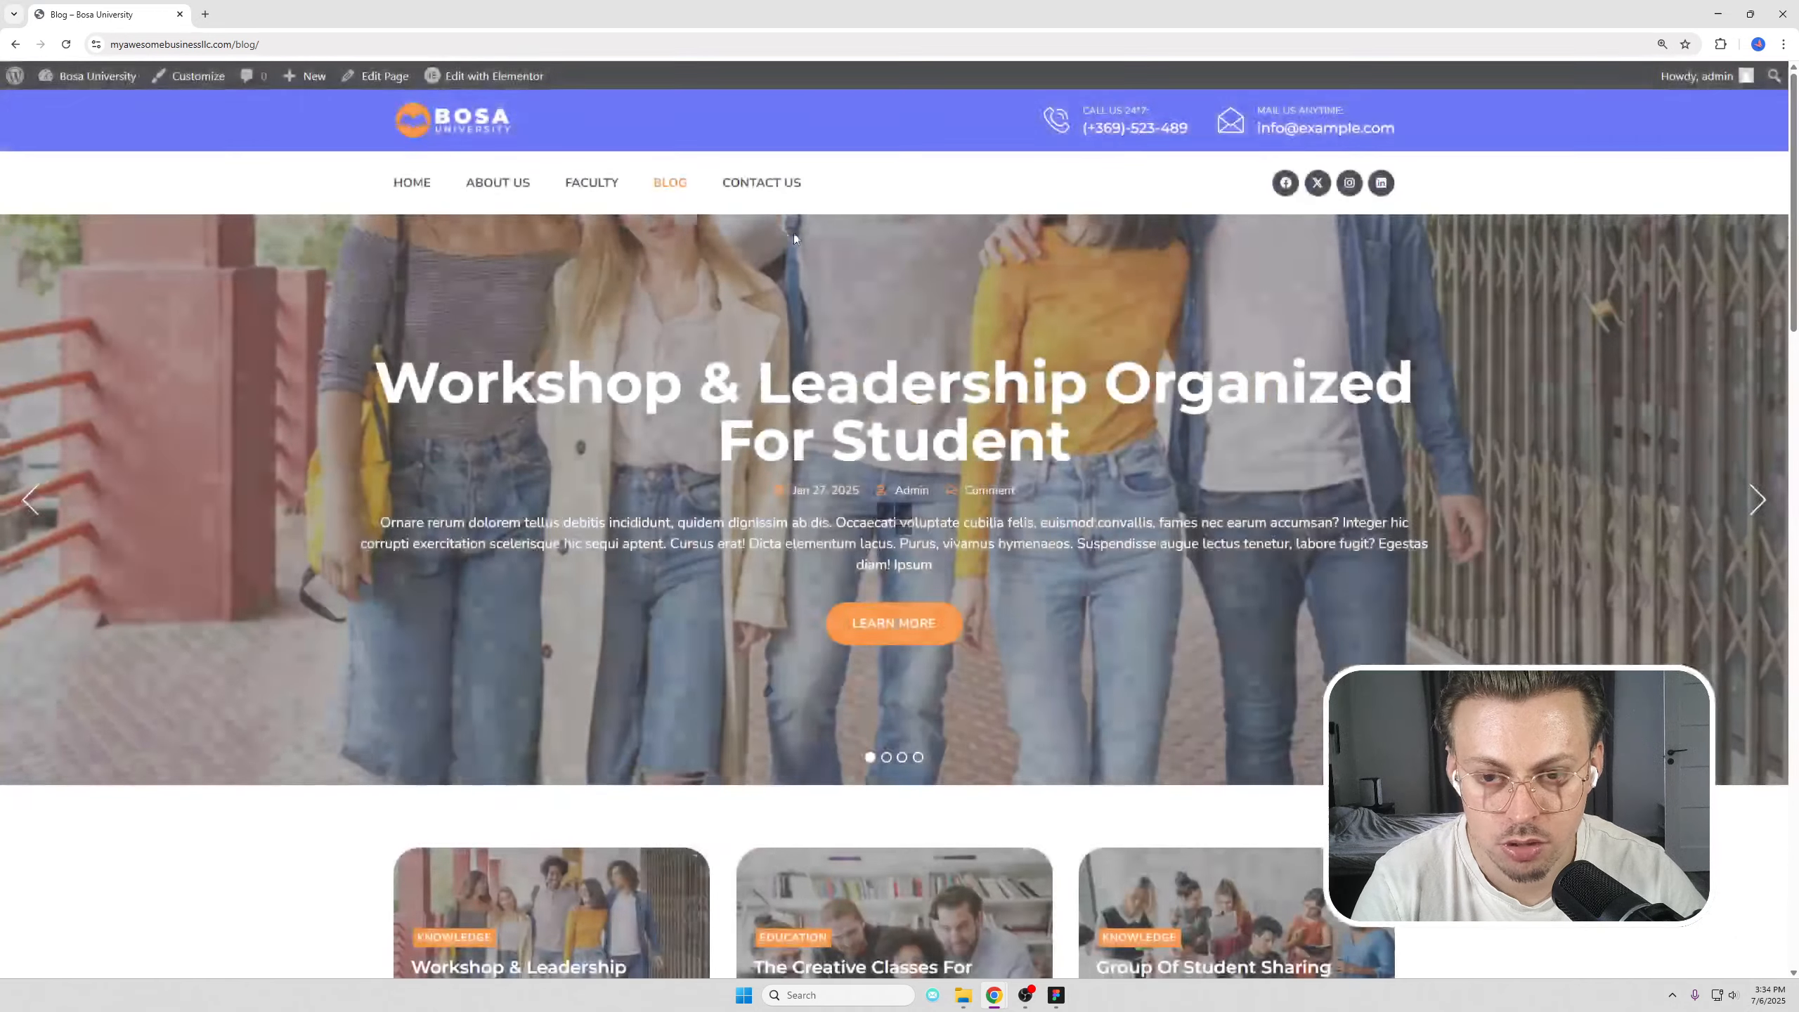
Step: Check the Blog page's Elementor editing options and examine its post list, sidebar and Highlighted Posts section
mouse_move(451, 81)
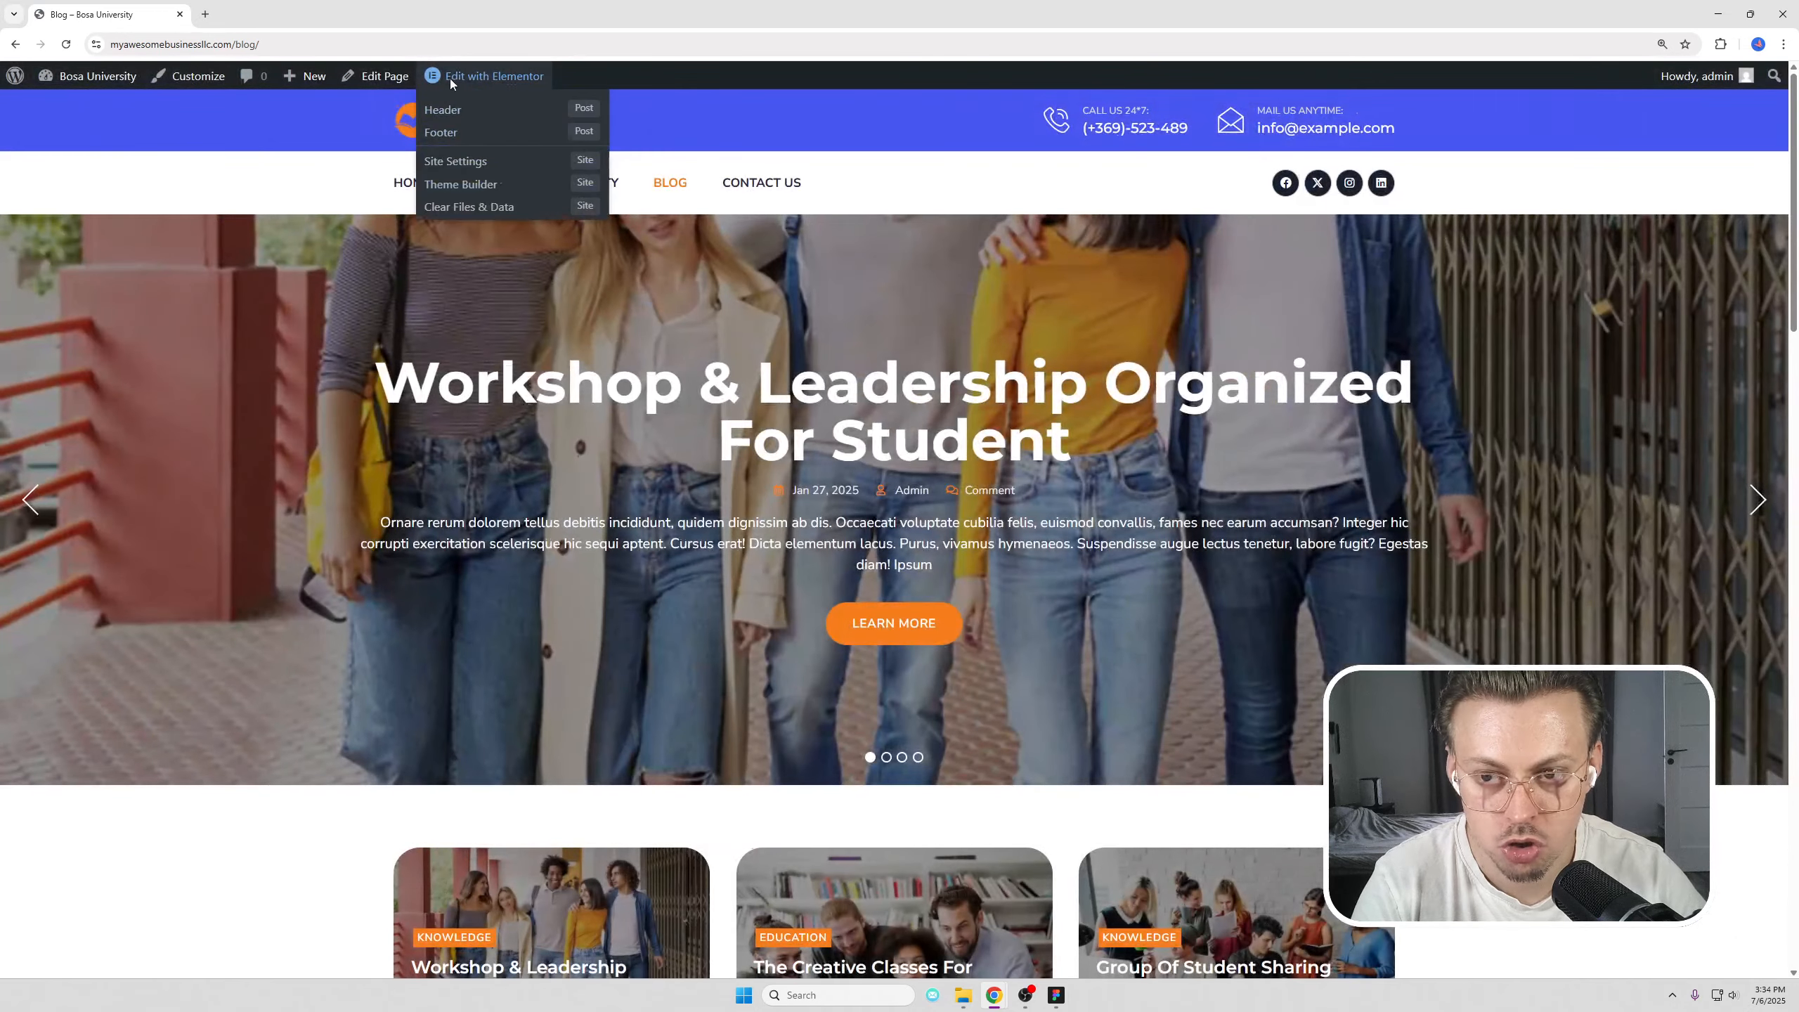
scroll(947, 385, down, 12)
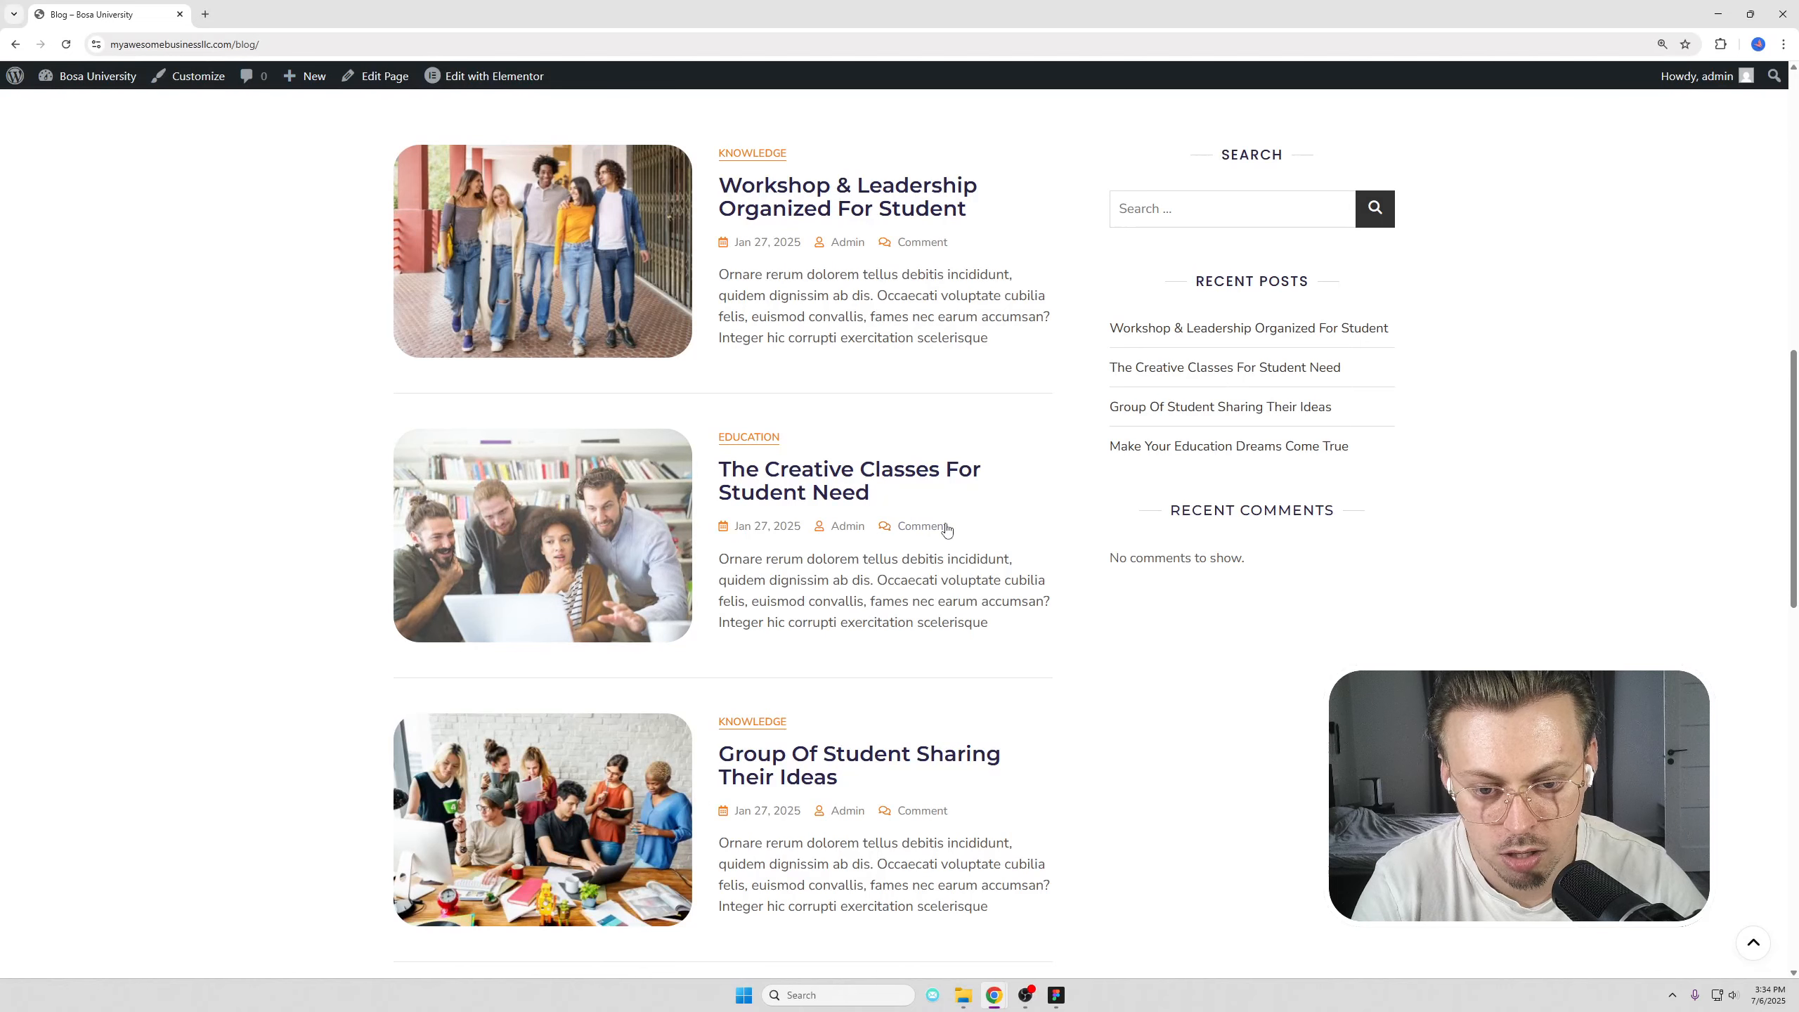
scroll(985, 515, down, 1)
scroll(986, 515, down, 6)
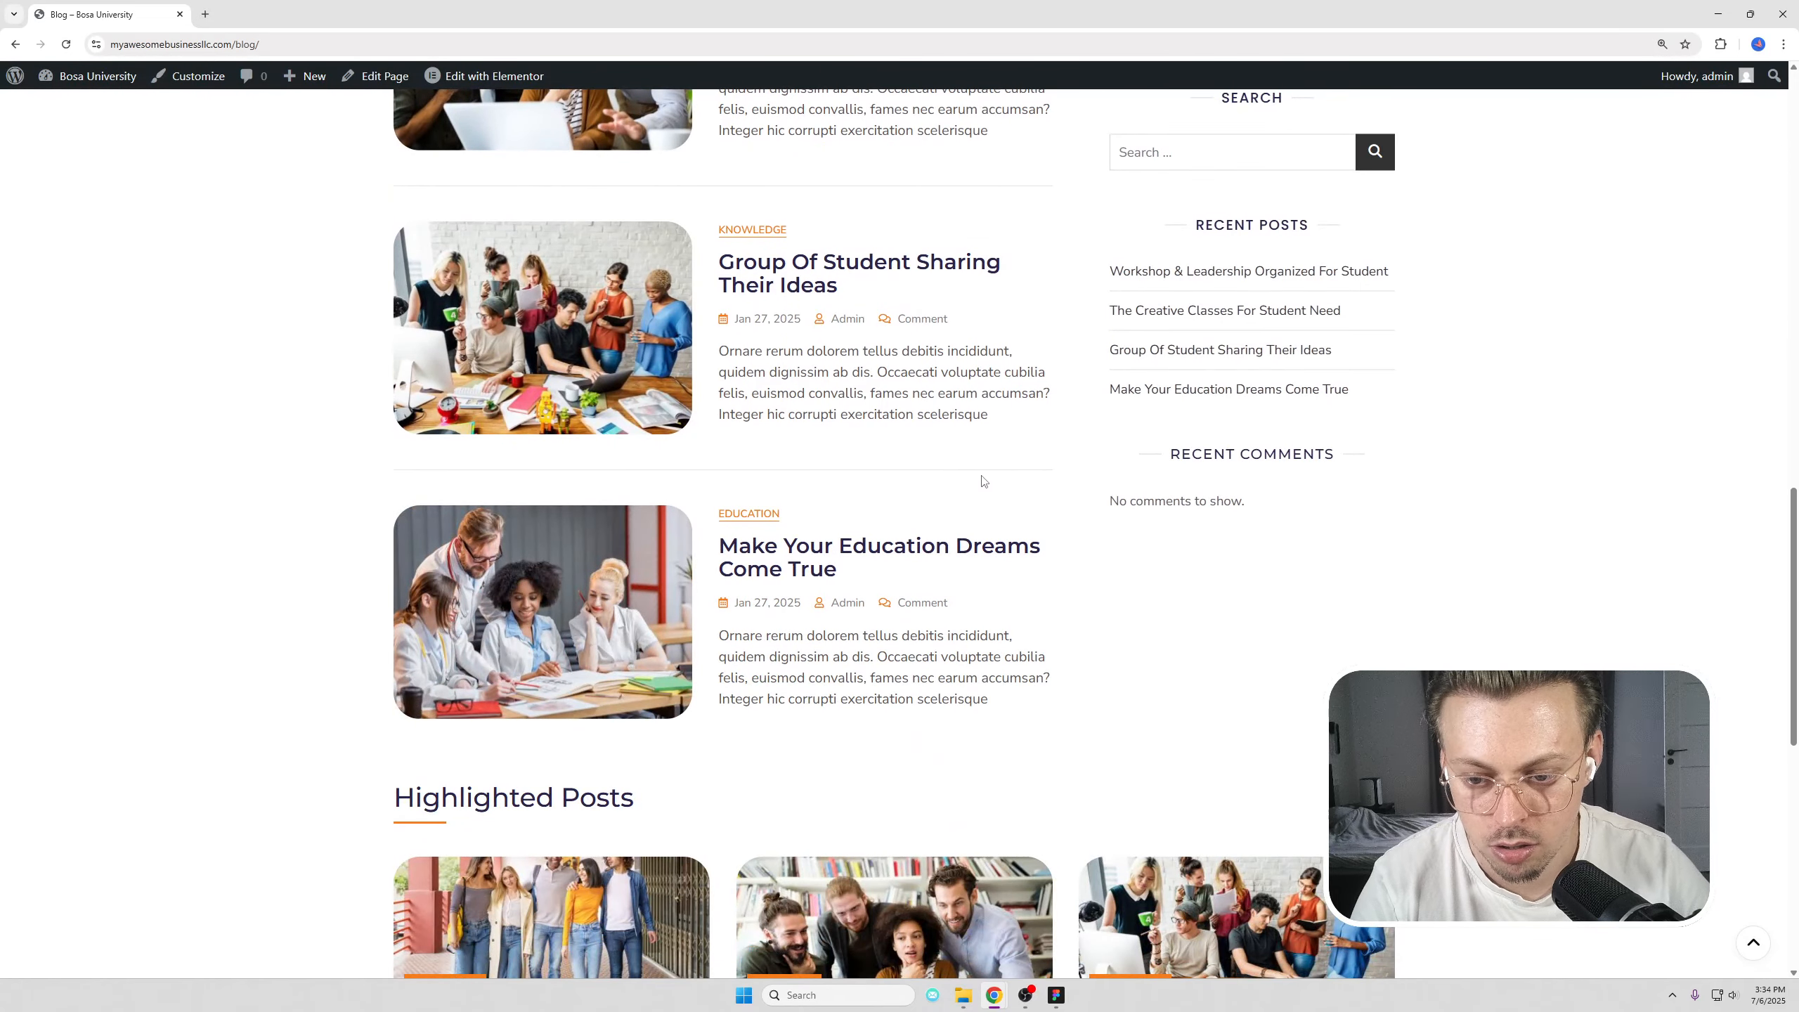
scroll(983, 482, down, 3)
scroll(966, 492, down, 1)
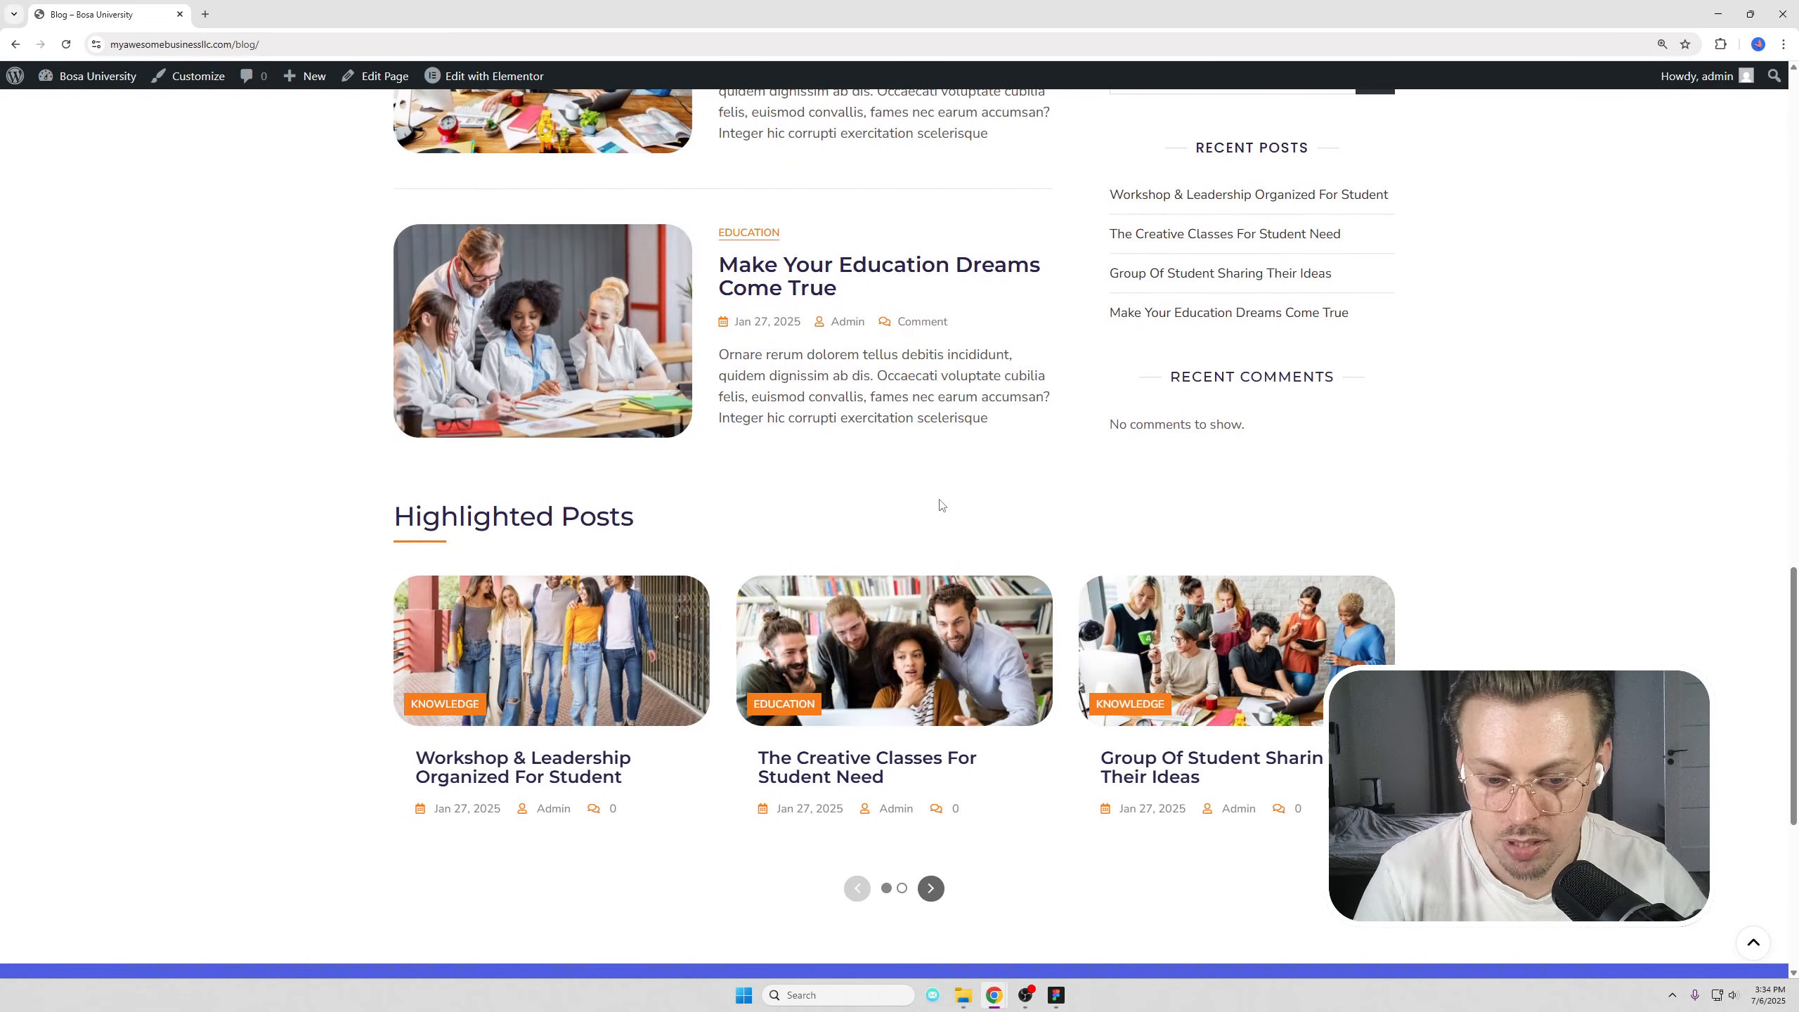
scroll(935, 511, up, 10)
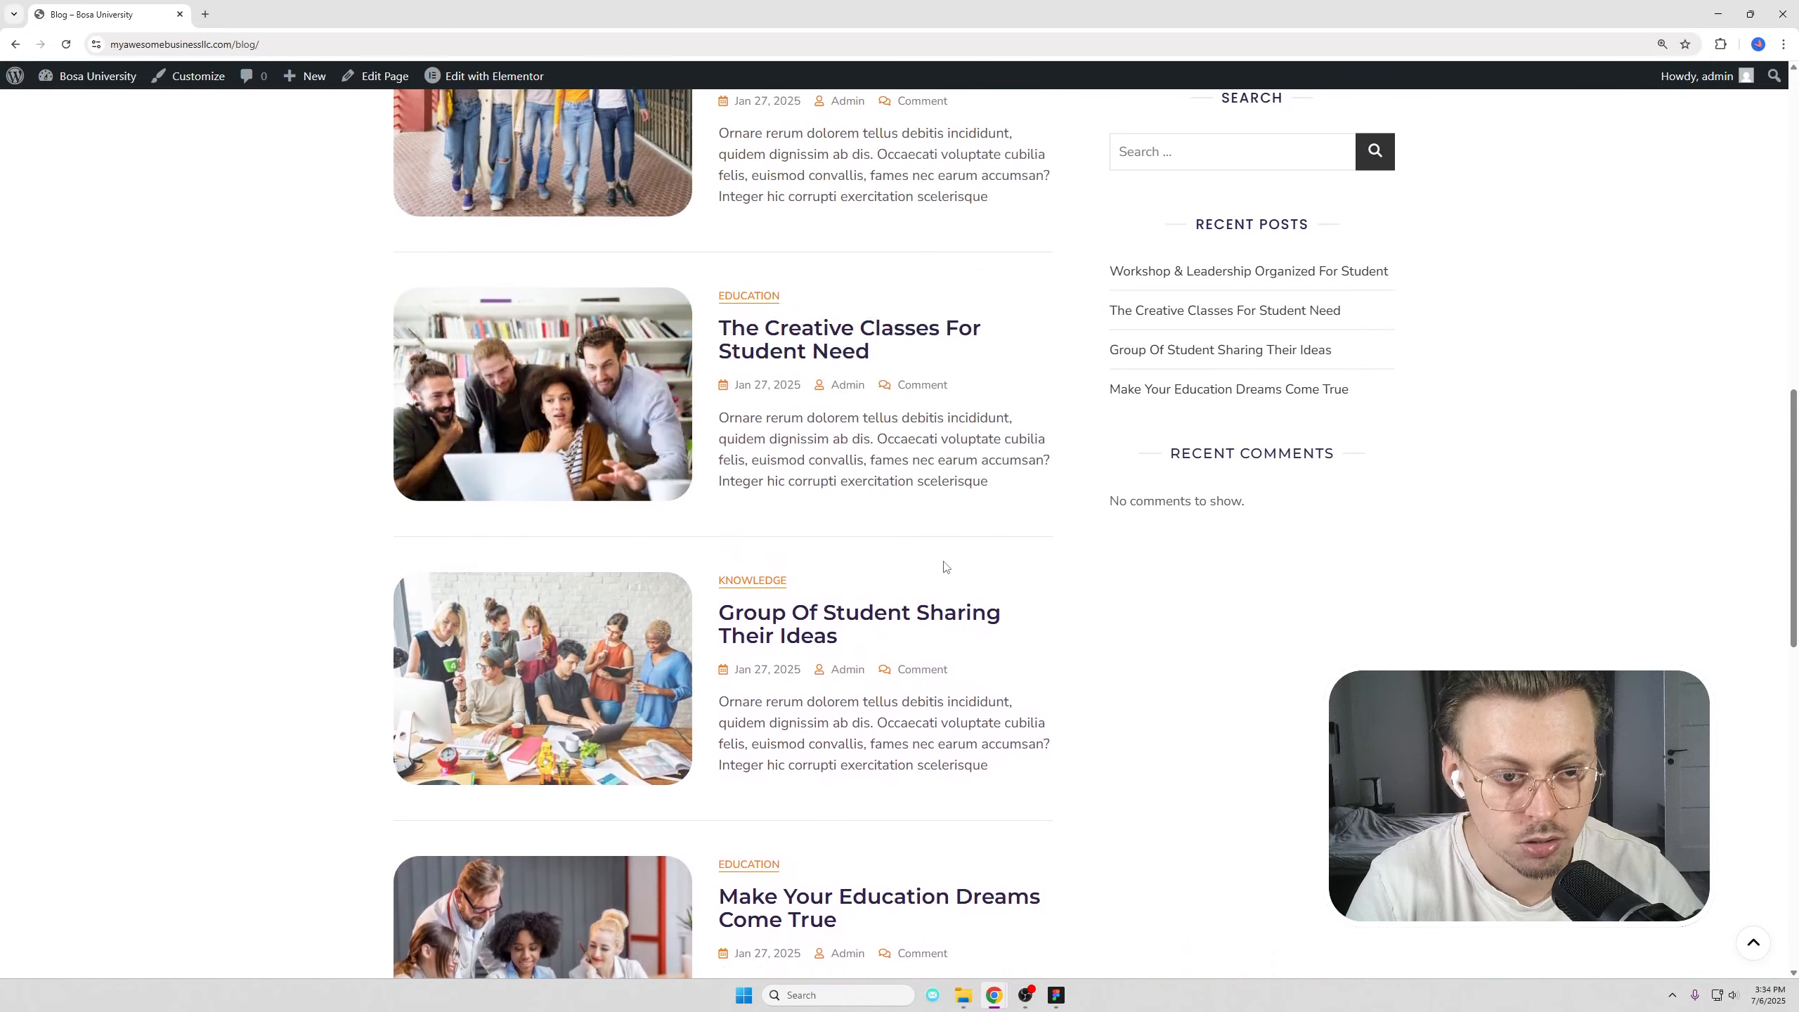
scroll(1102, 546, up, 2)
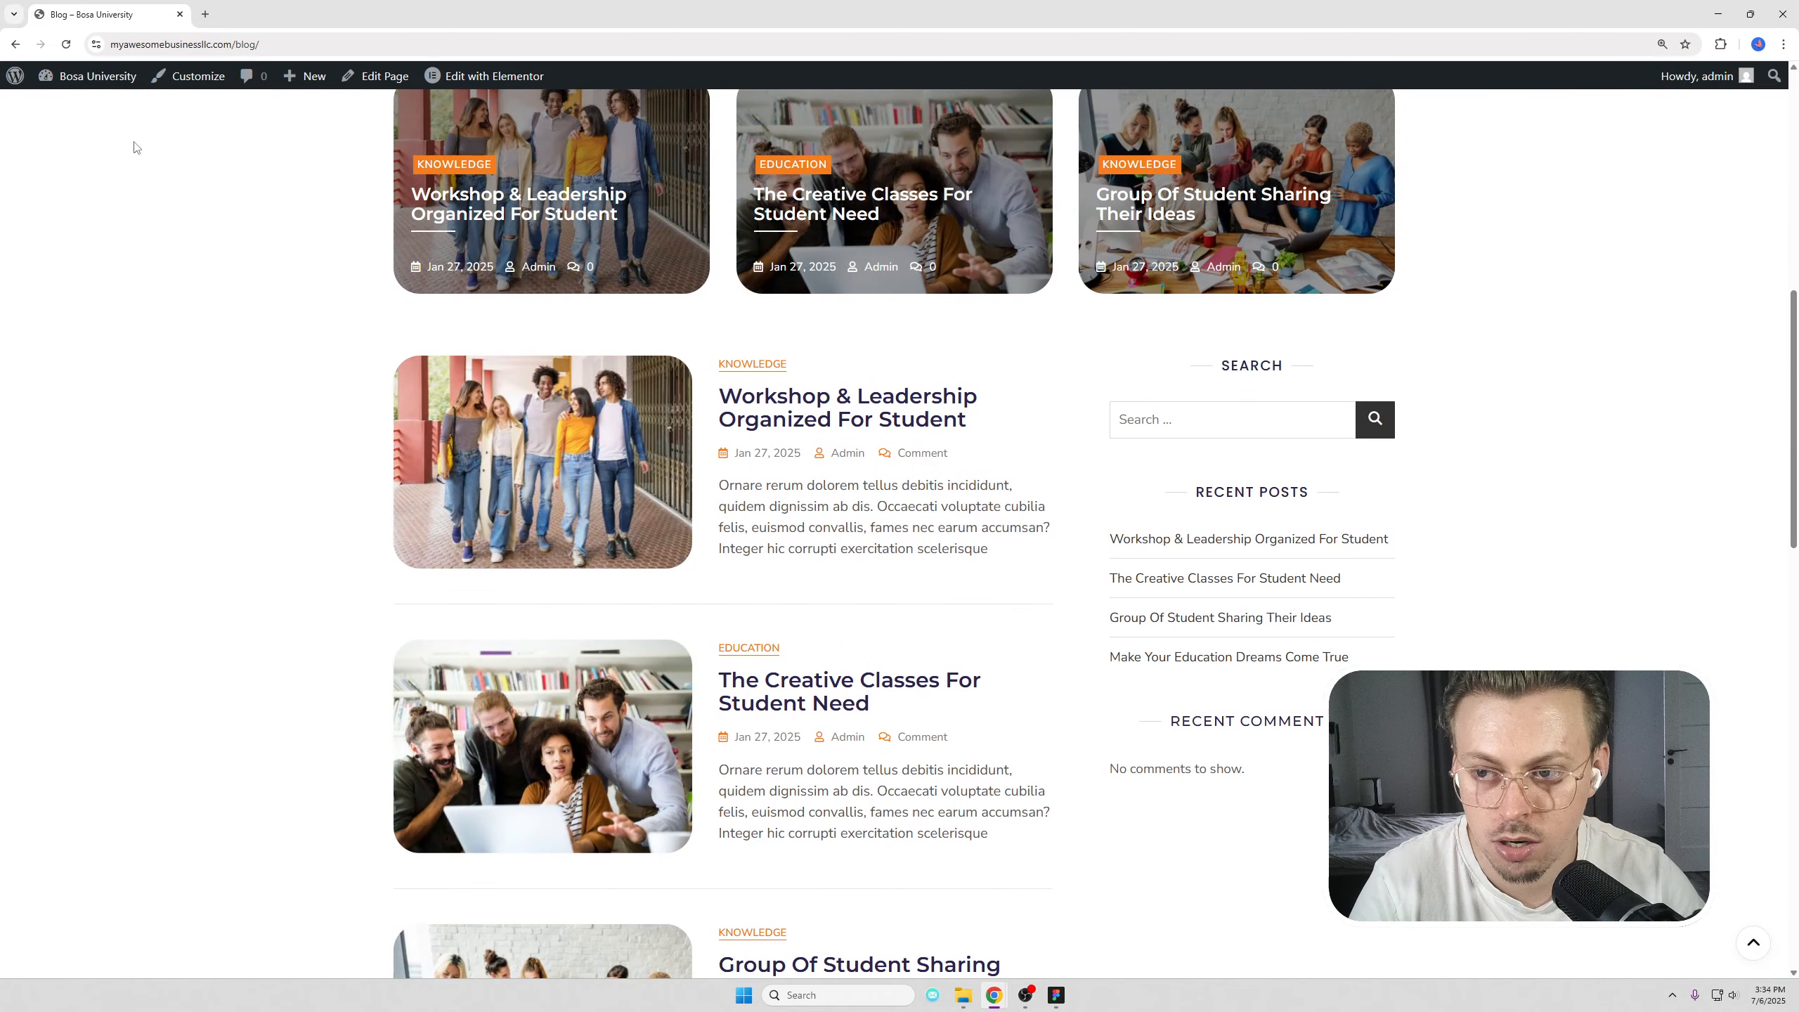
Step: Open the Blog page's Right Sidebar widgets in the Customizer and delete the Block widget holding the recent comments
click(190, 76)
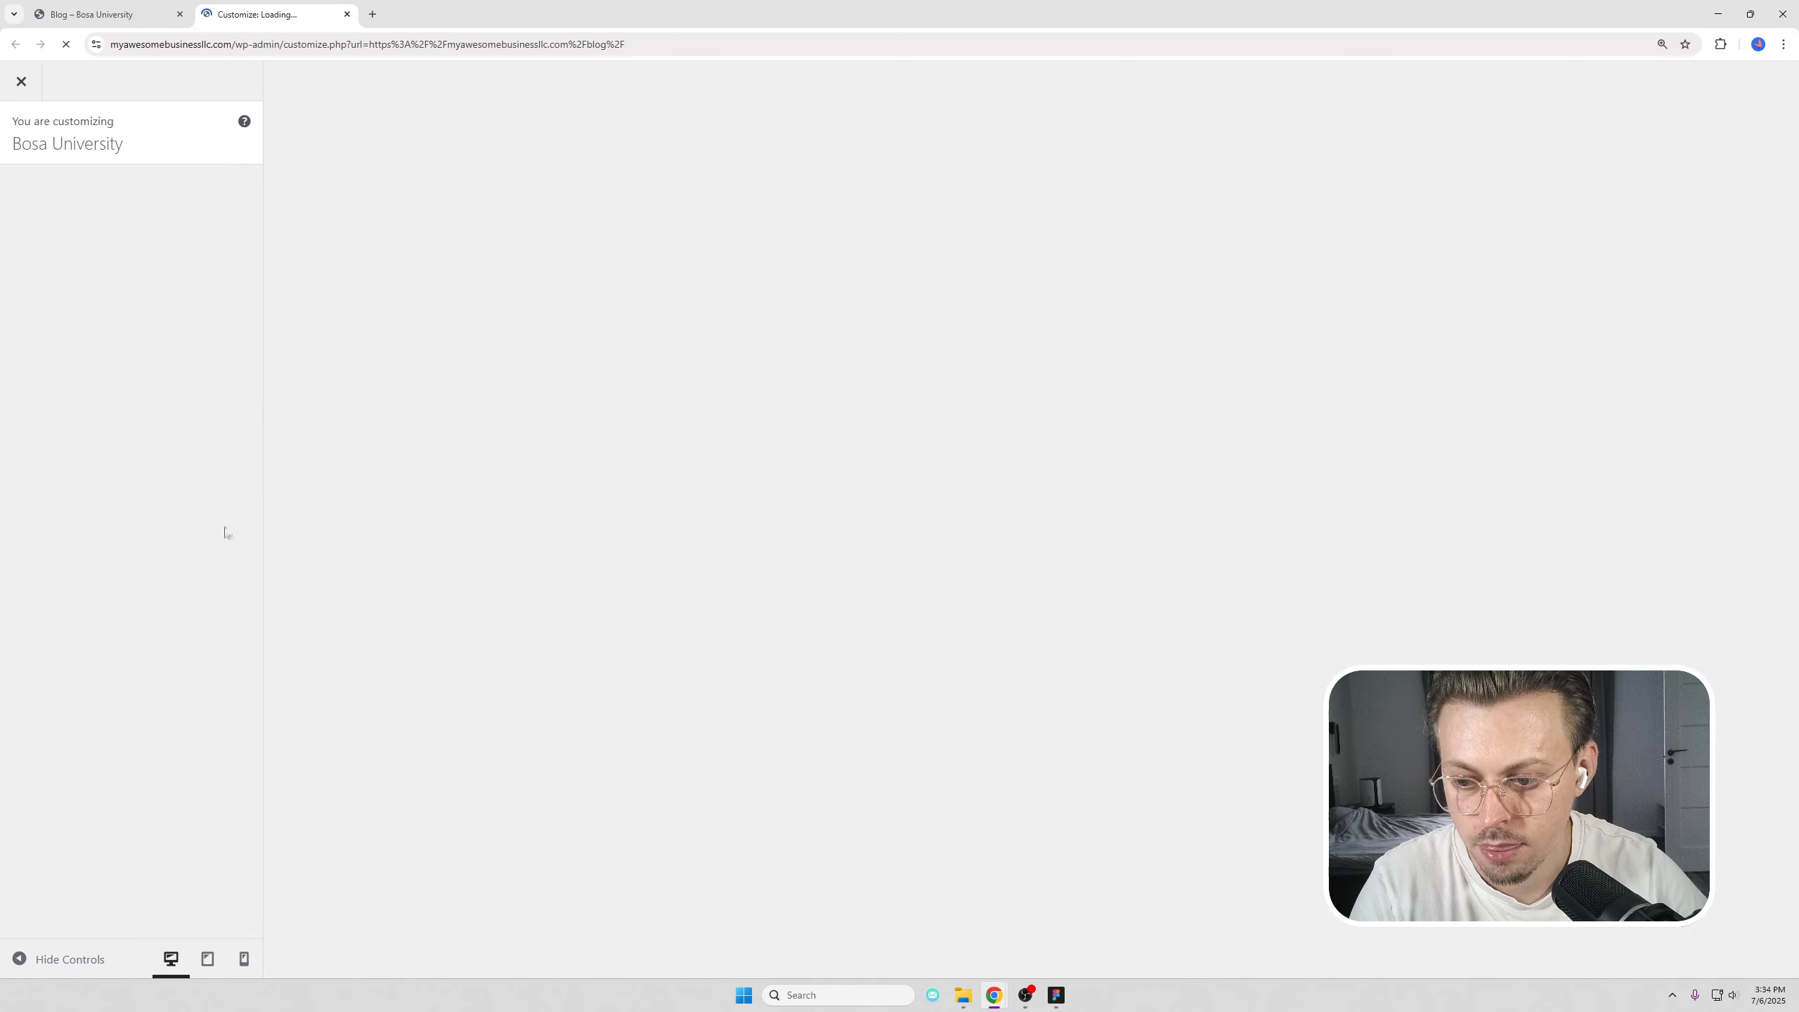
scroll(71, 673, down, 3)
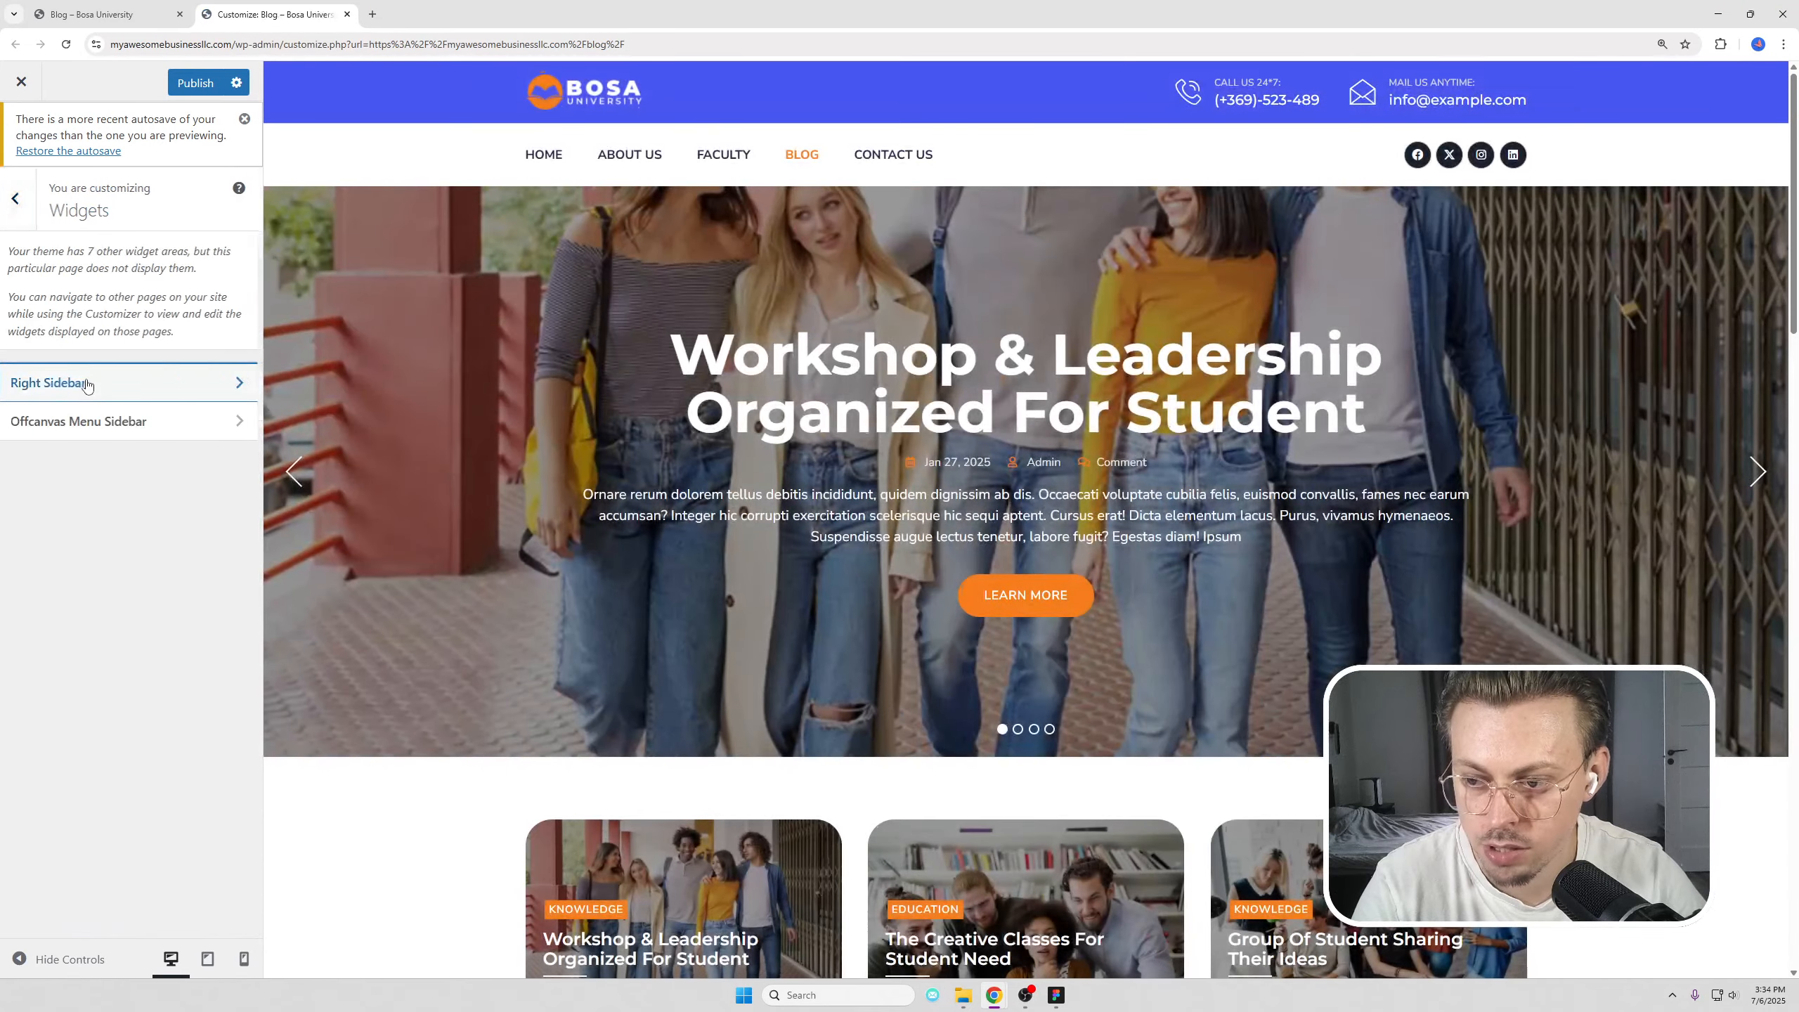
click(128, 377)
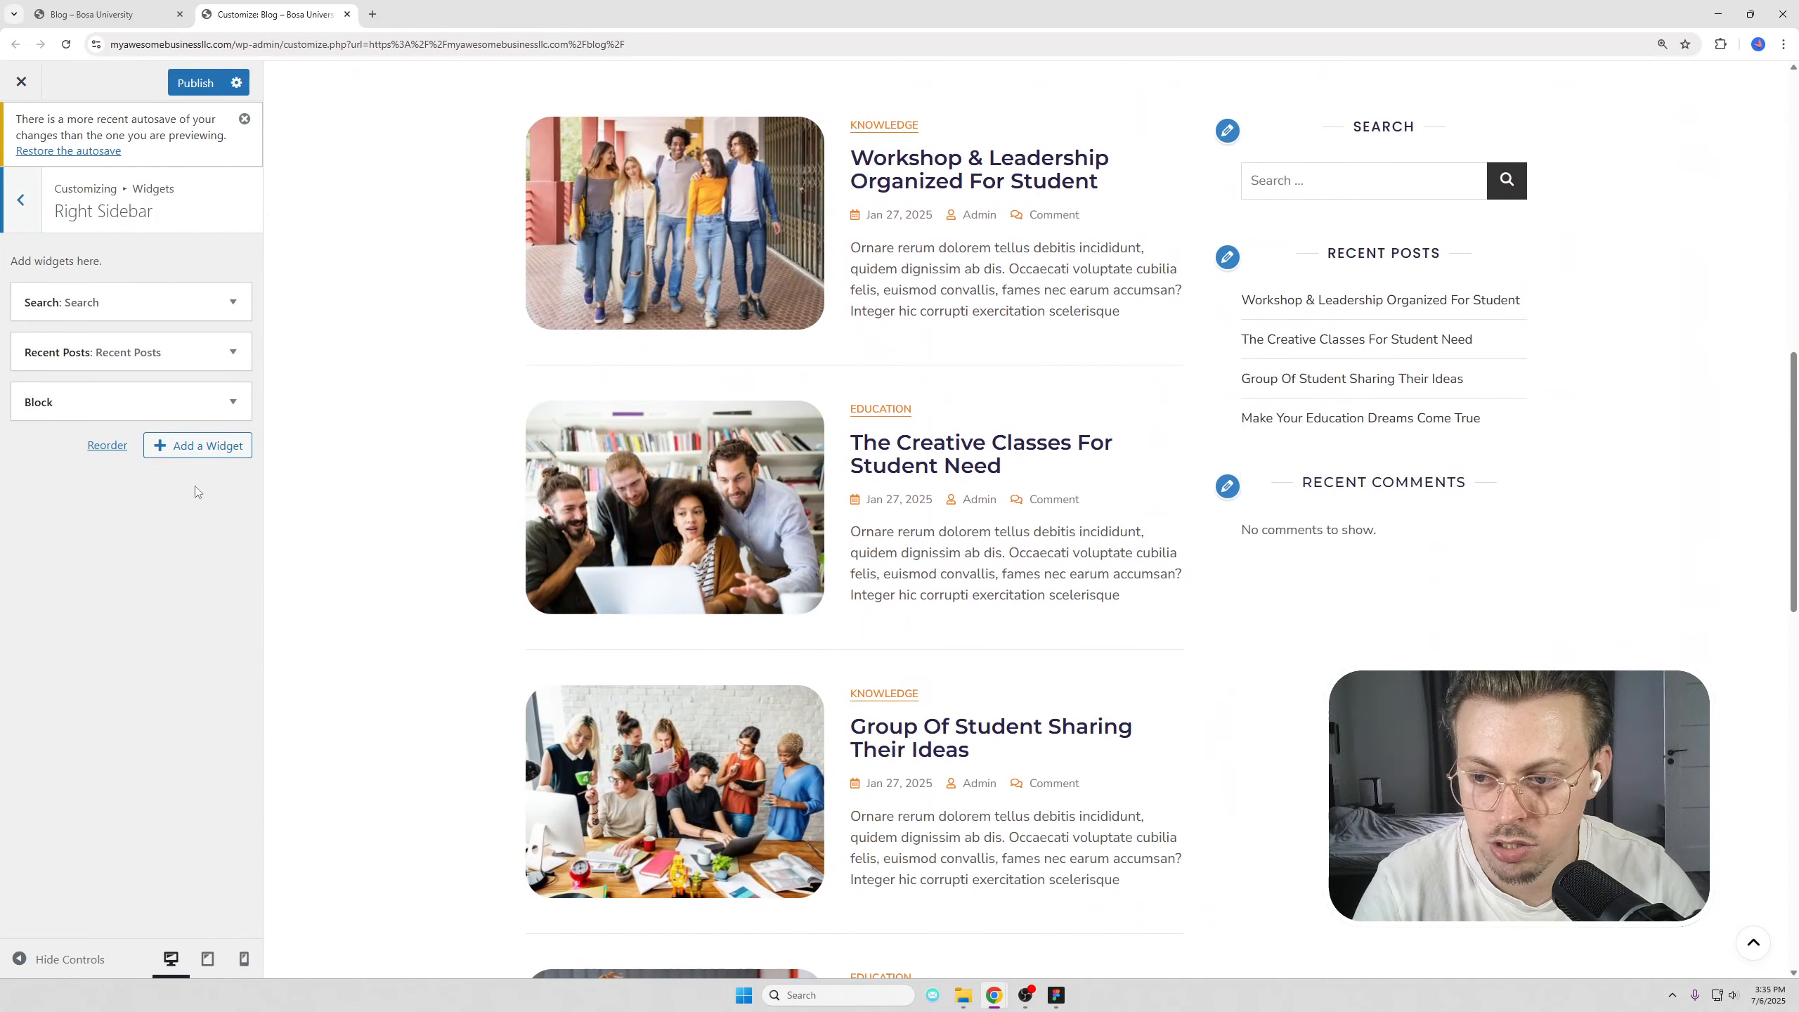
click(232, 407)
click(40, 581)
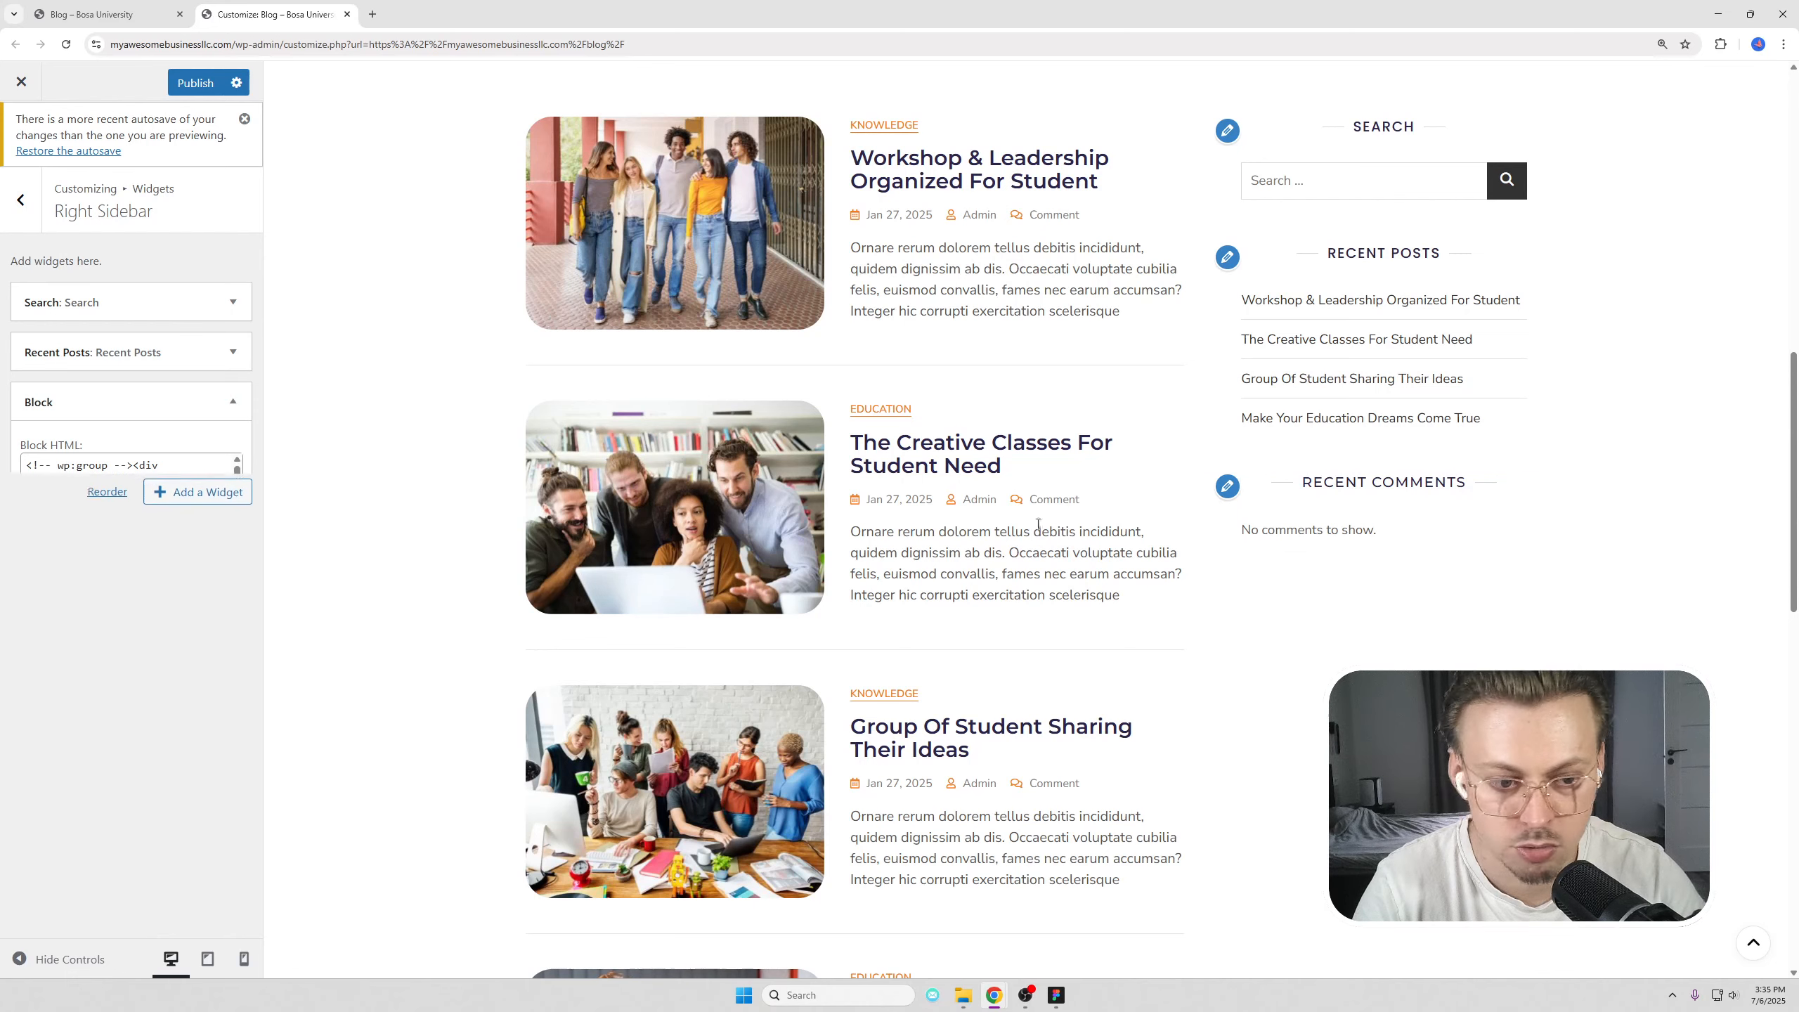
Step: Add an Image widget with image-6.png from the media library to the Right Sidebar and publish the changes
click(187, 336)
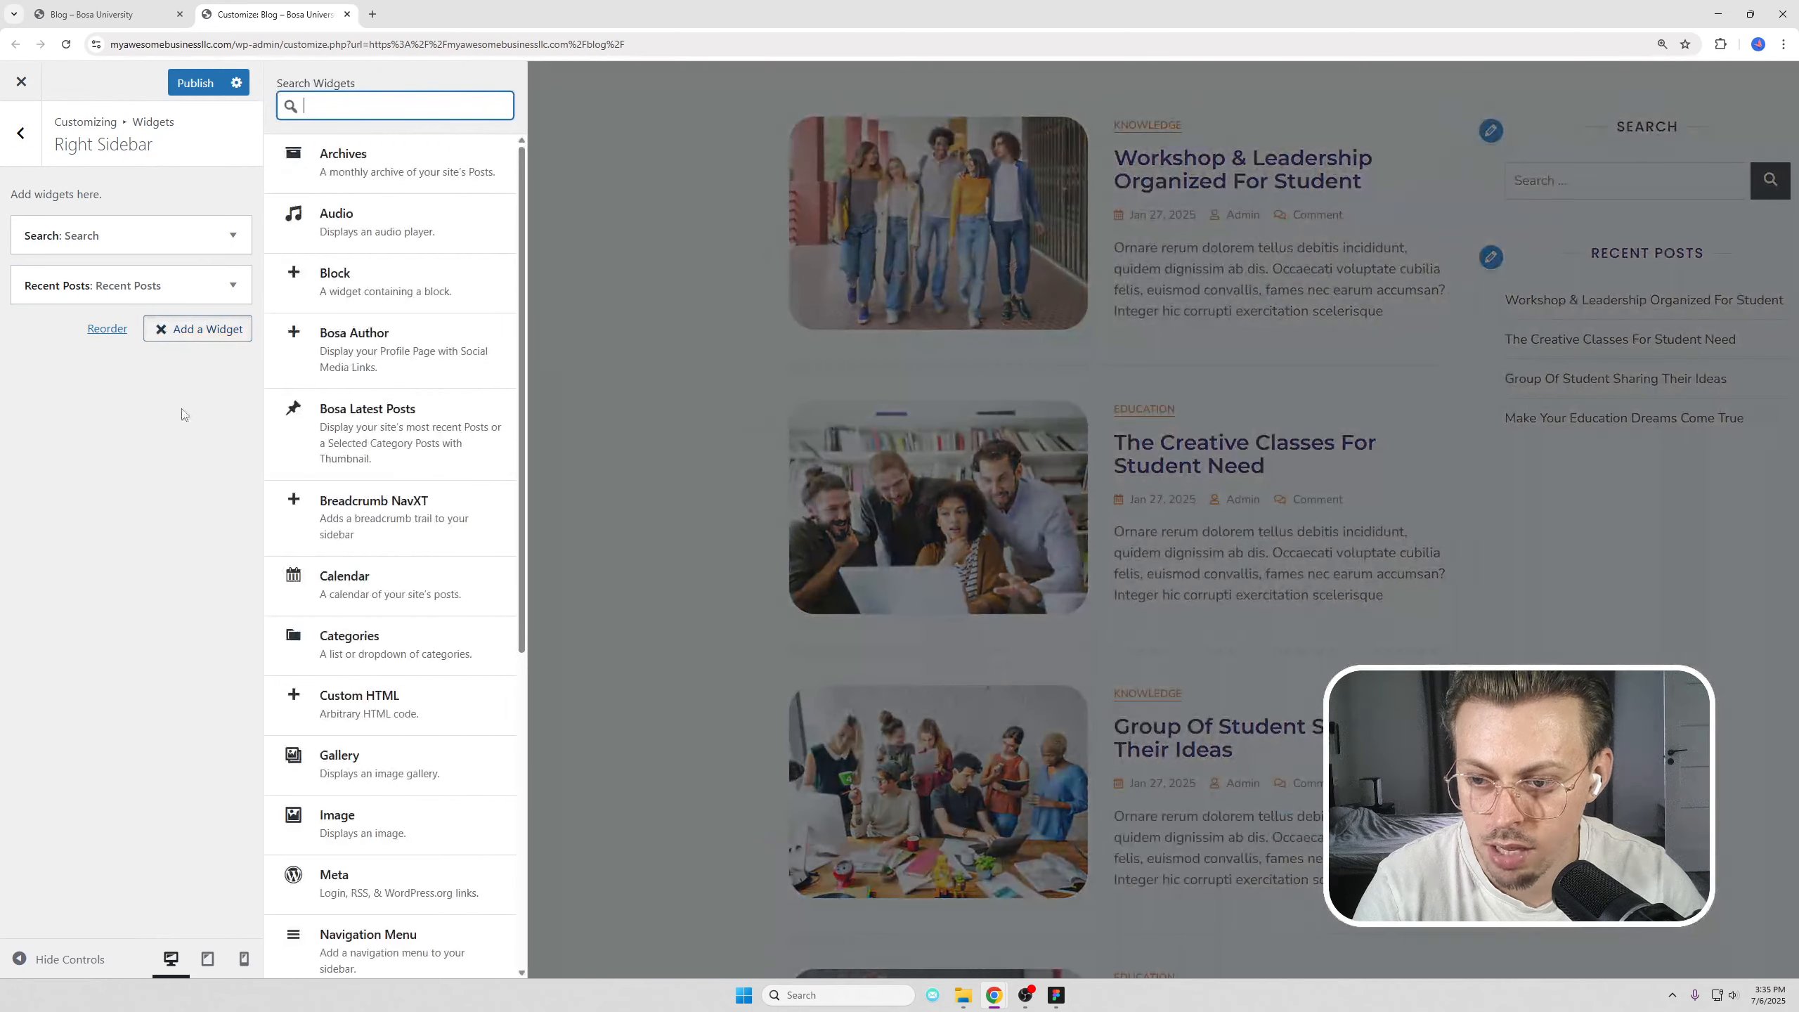
scroll(397, 581, down, 5)
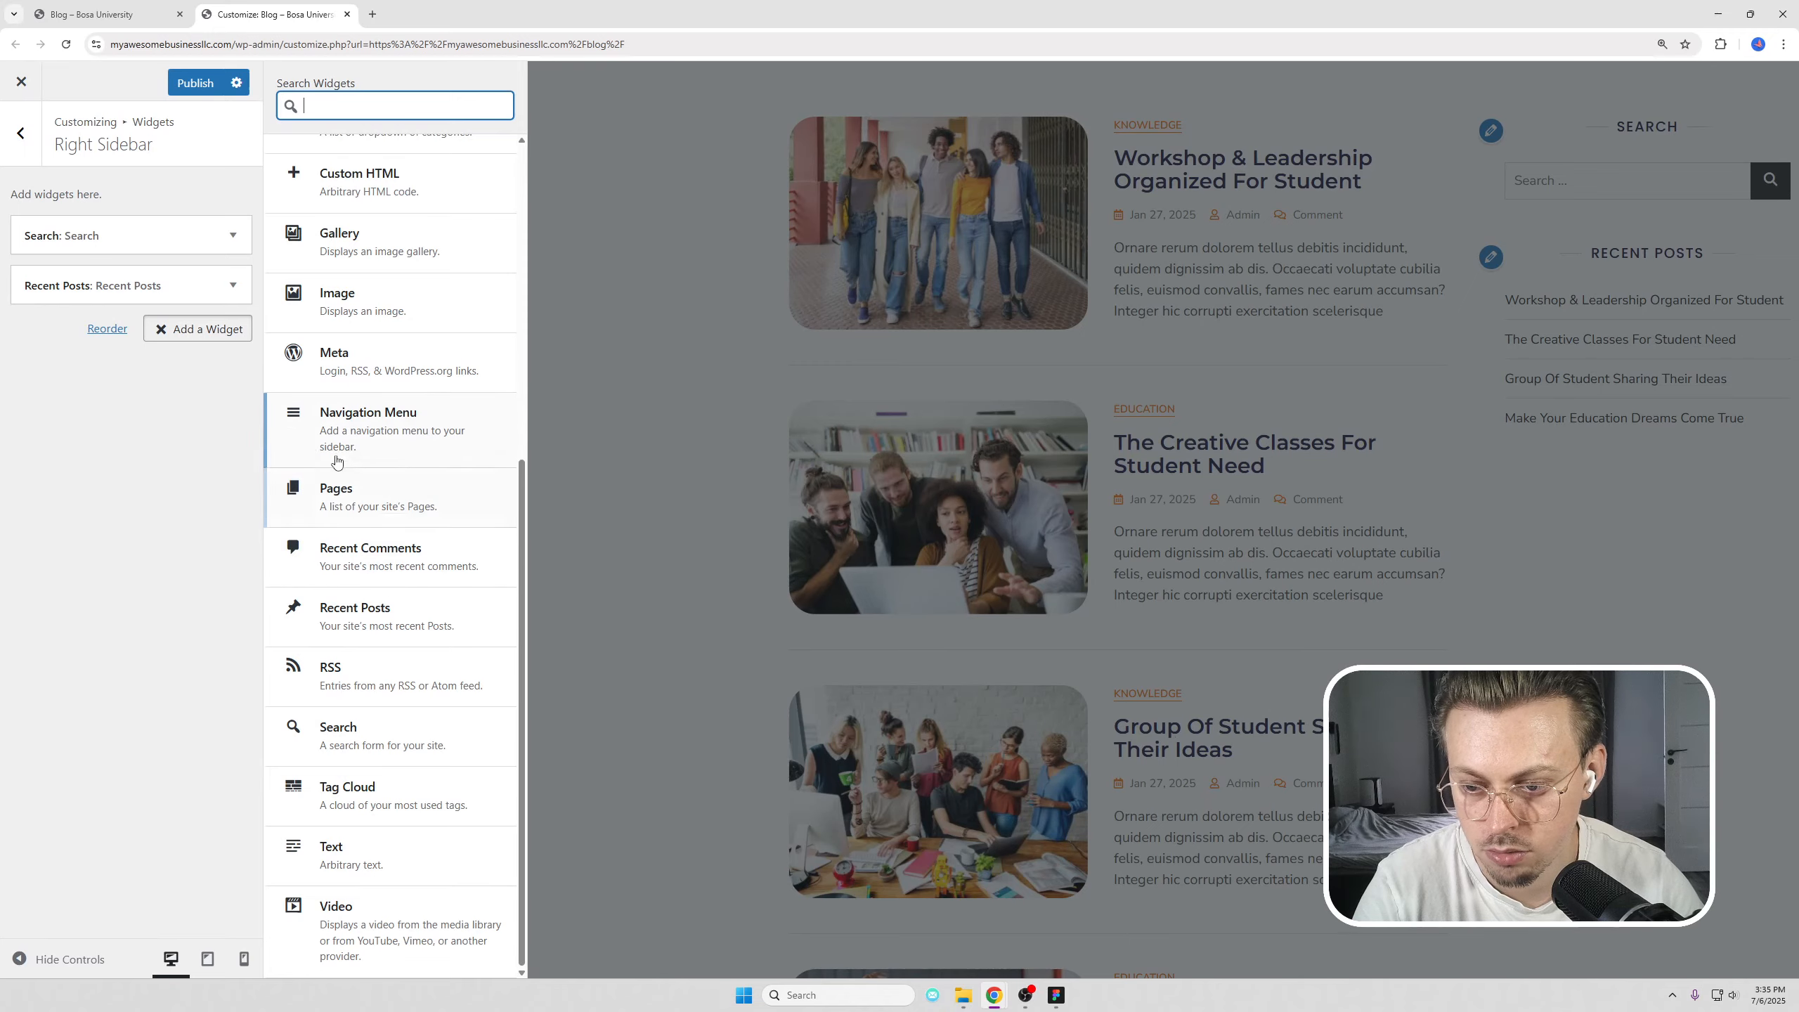
click(355, 305)
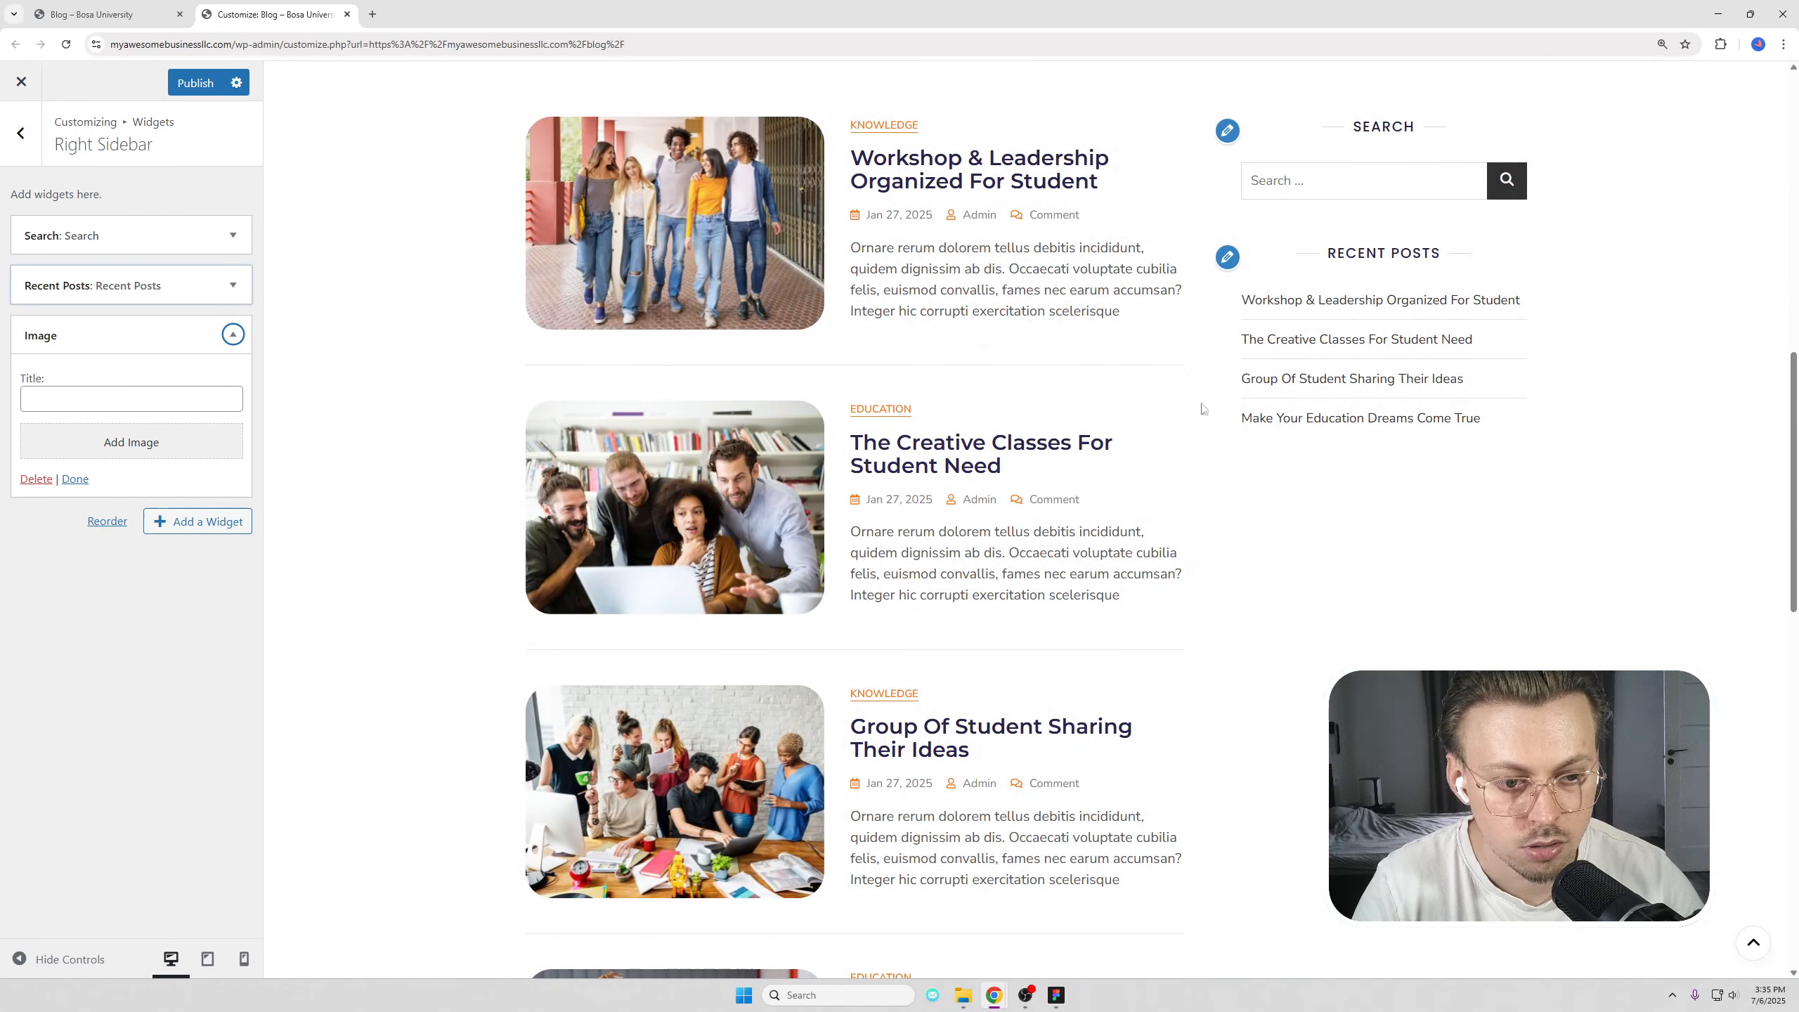
click(131, 442)
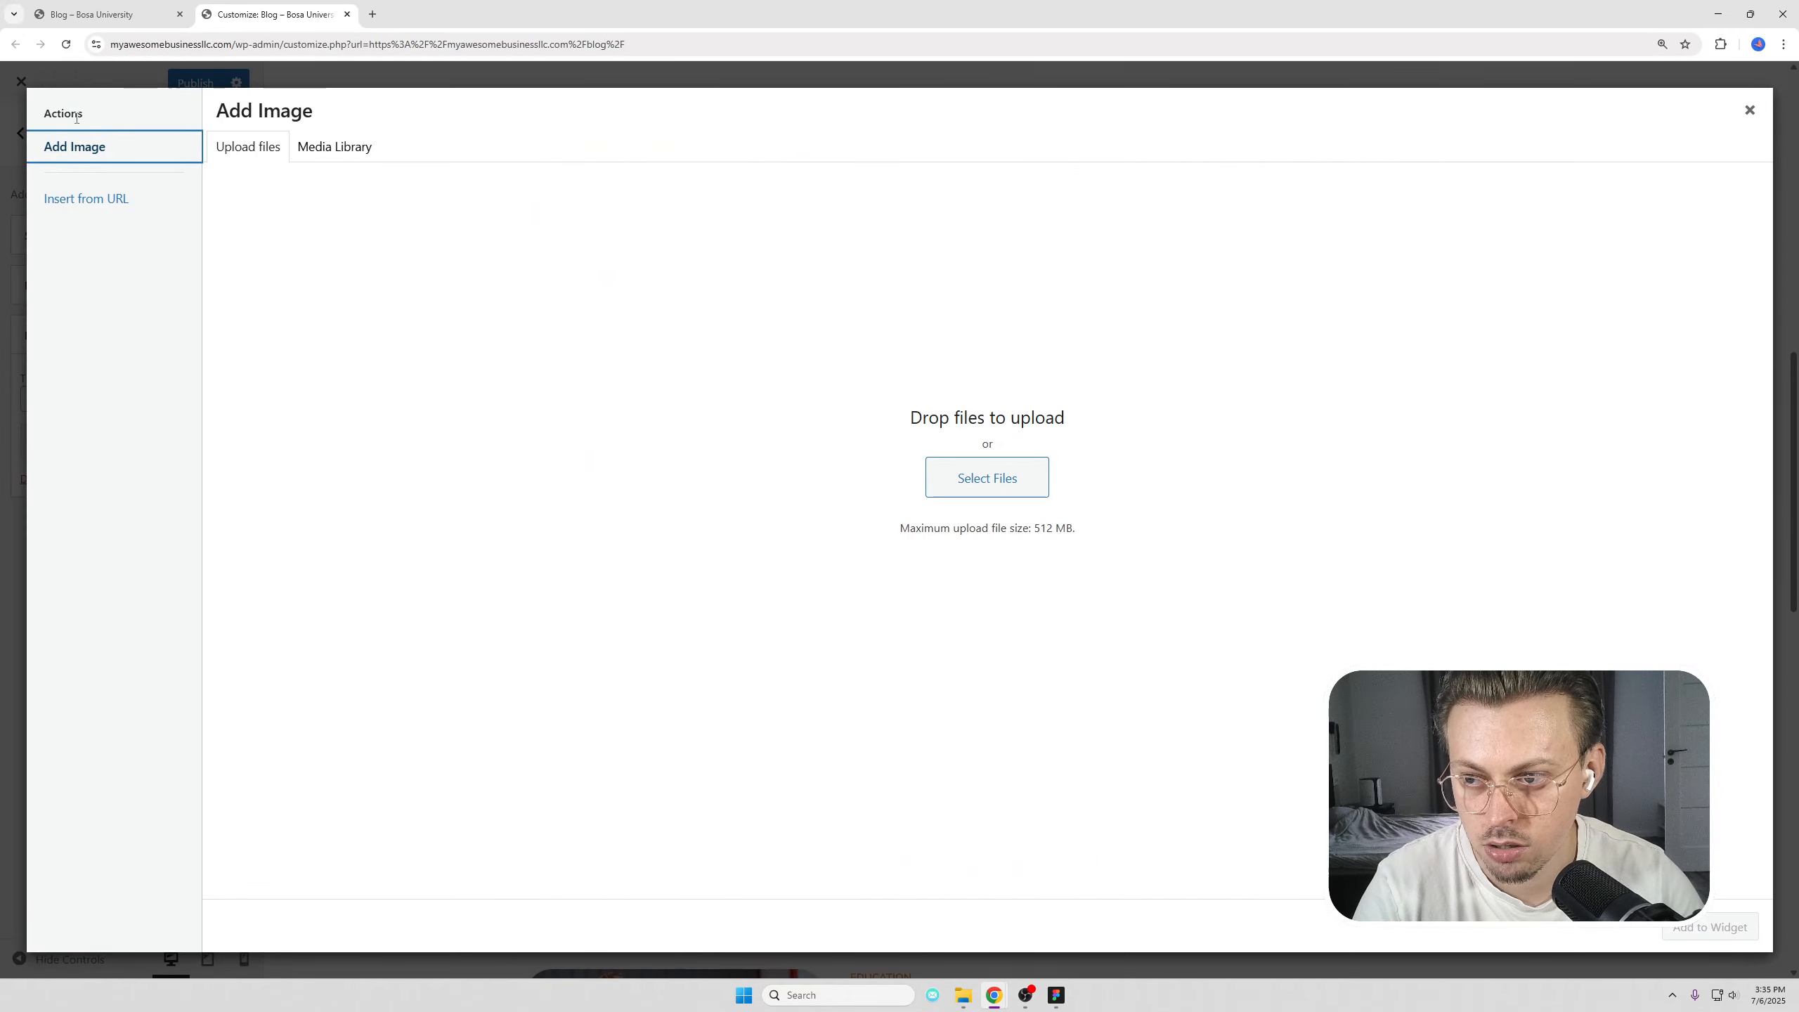
click(337, 147)
click(662, 425)
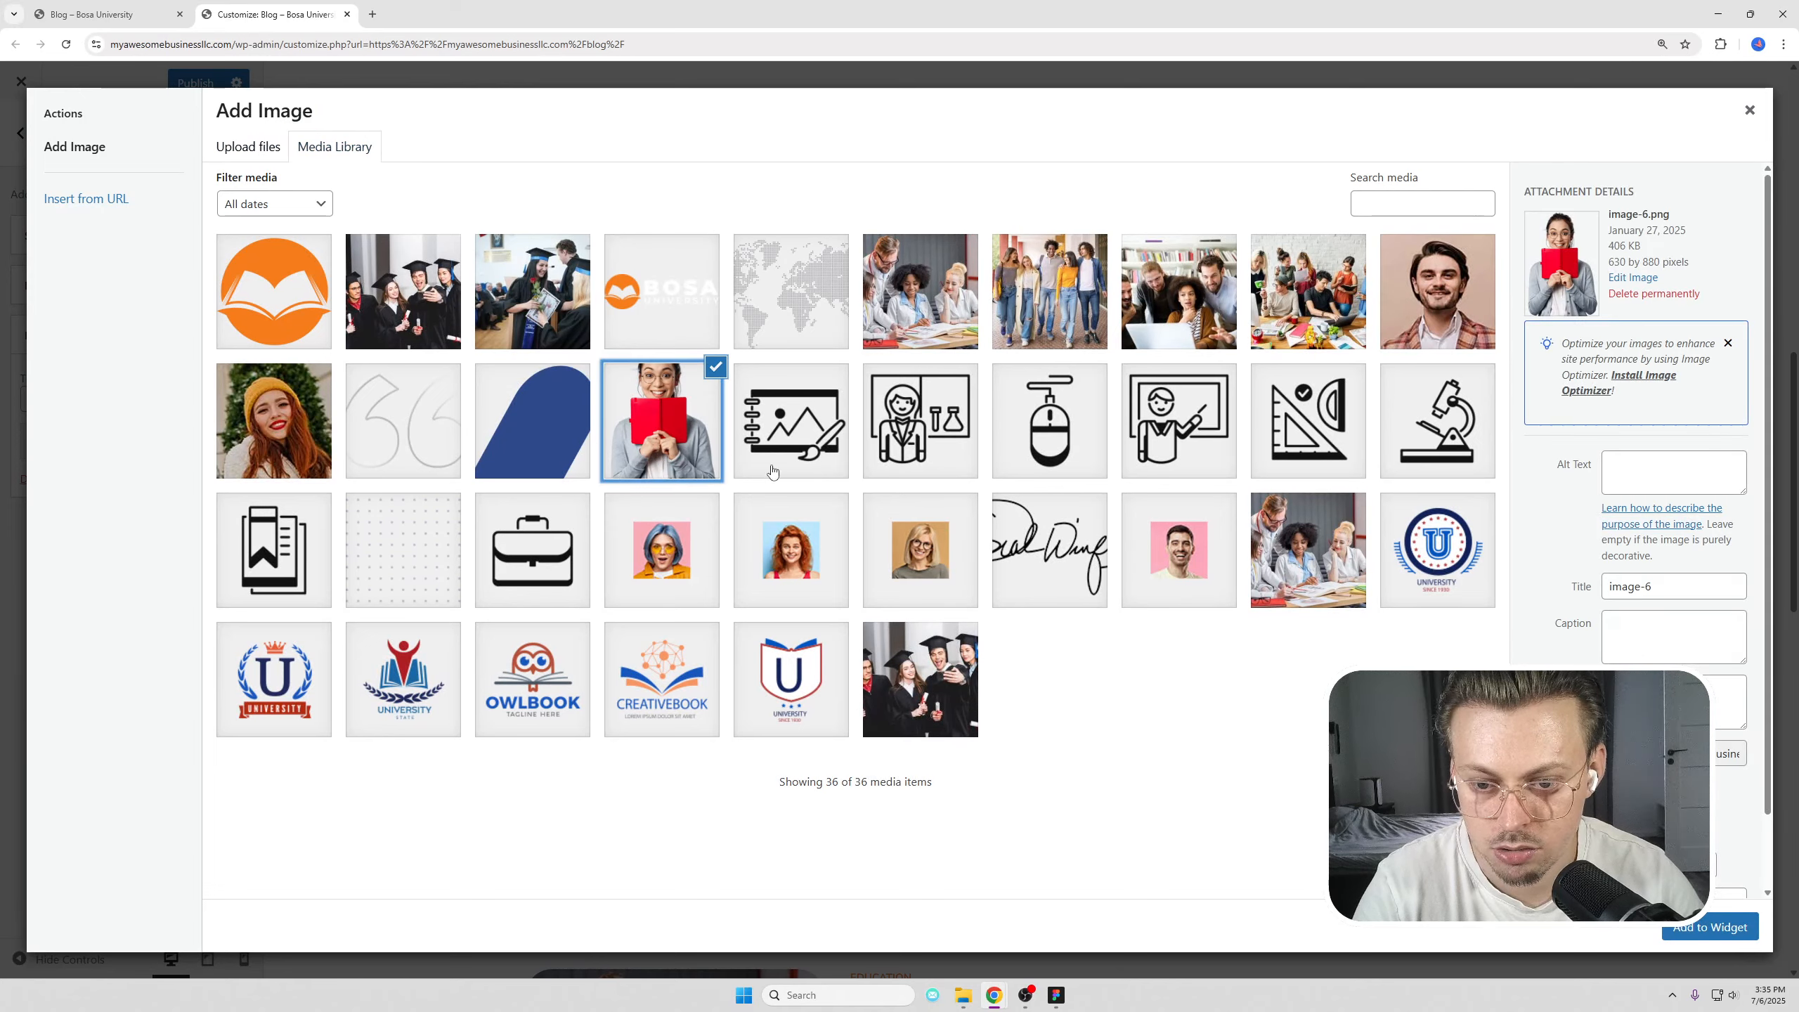
click(1704, 927)
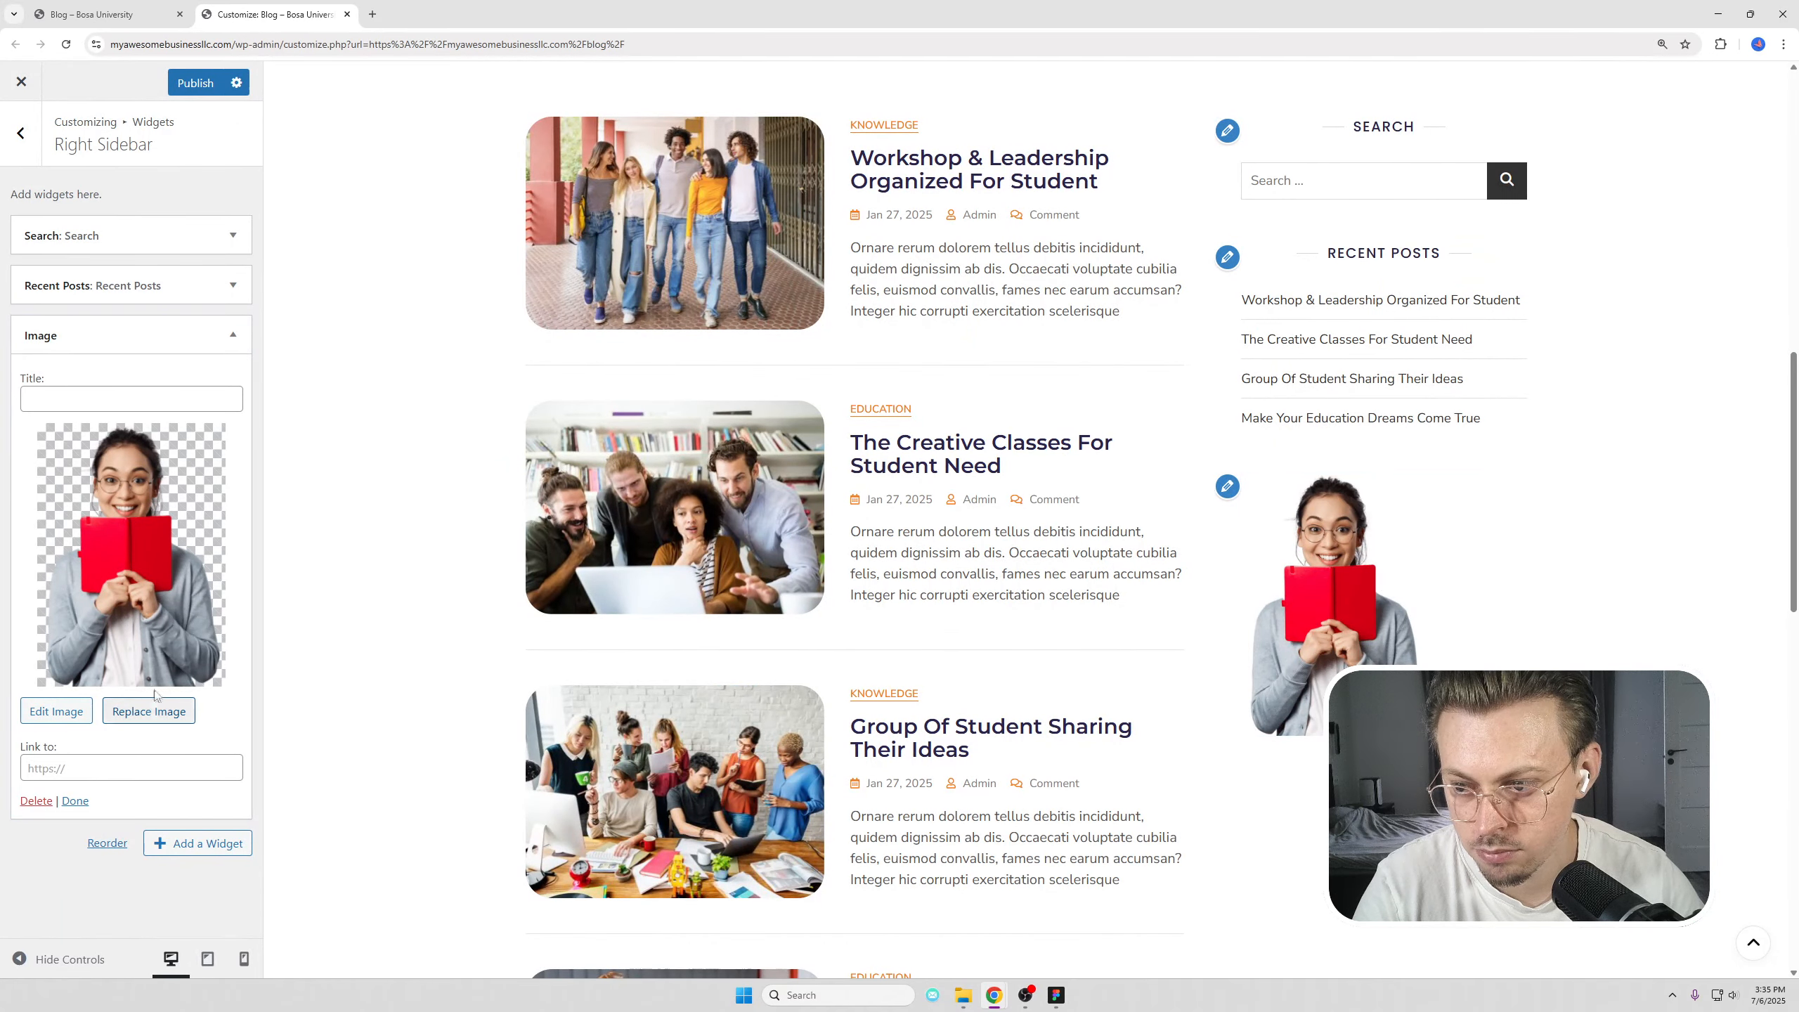
click(197, 83)
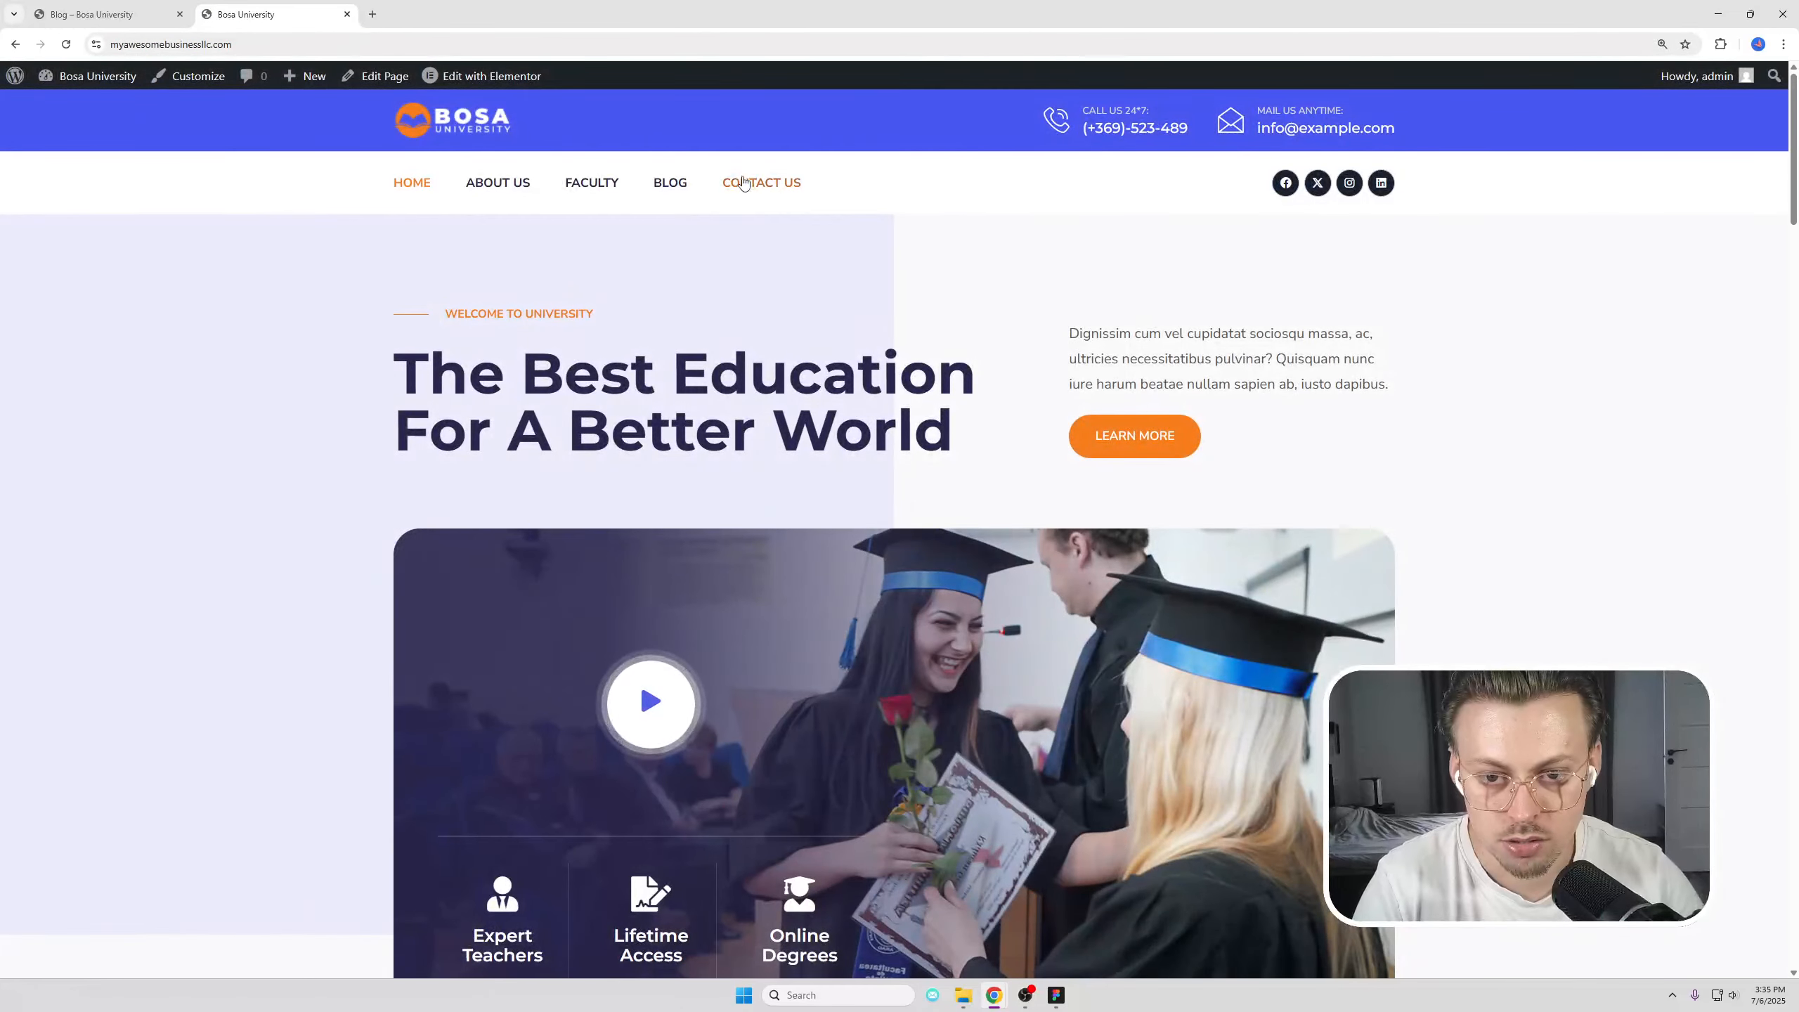
Step: Open the live Contact Us page, look through its sections and open it for editing with Elementor
click(747, 183)
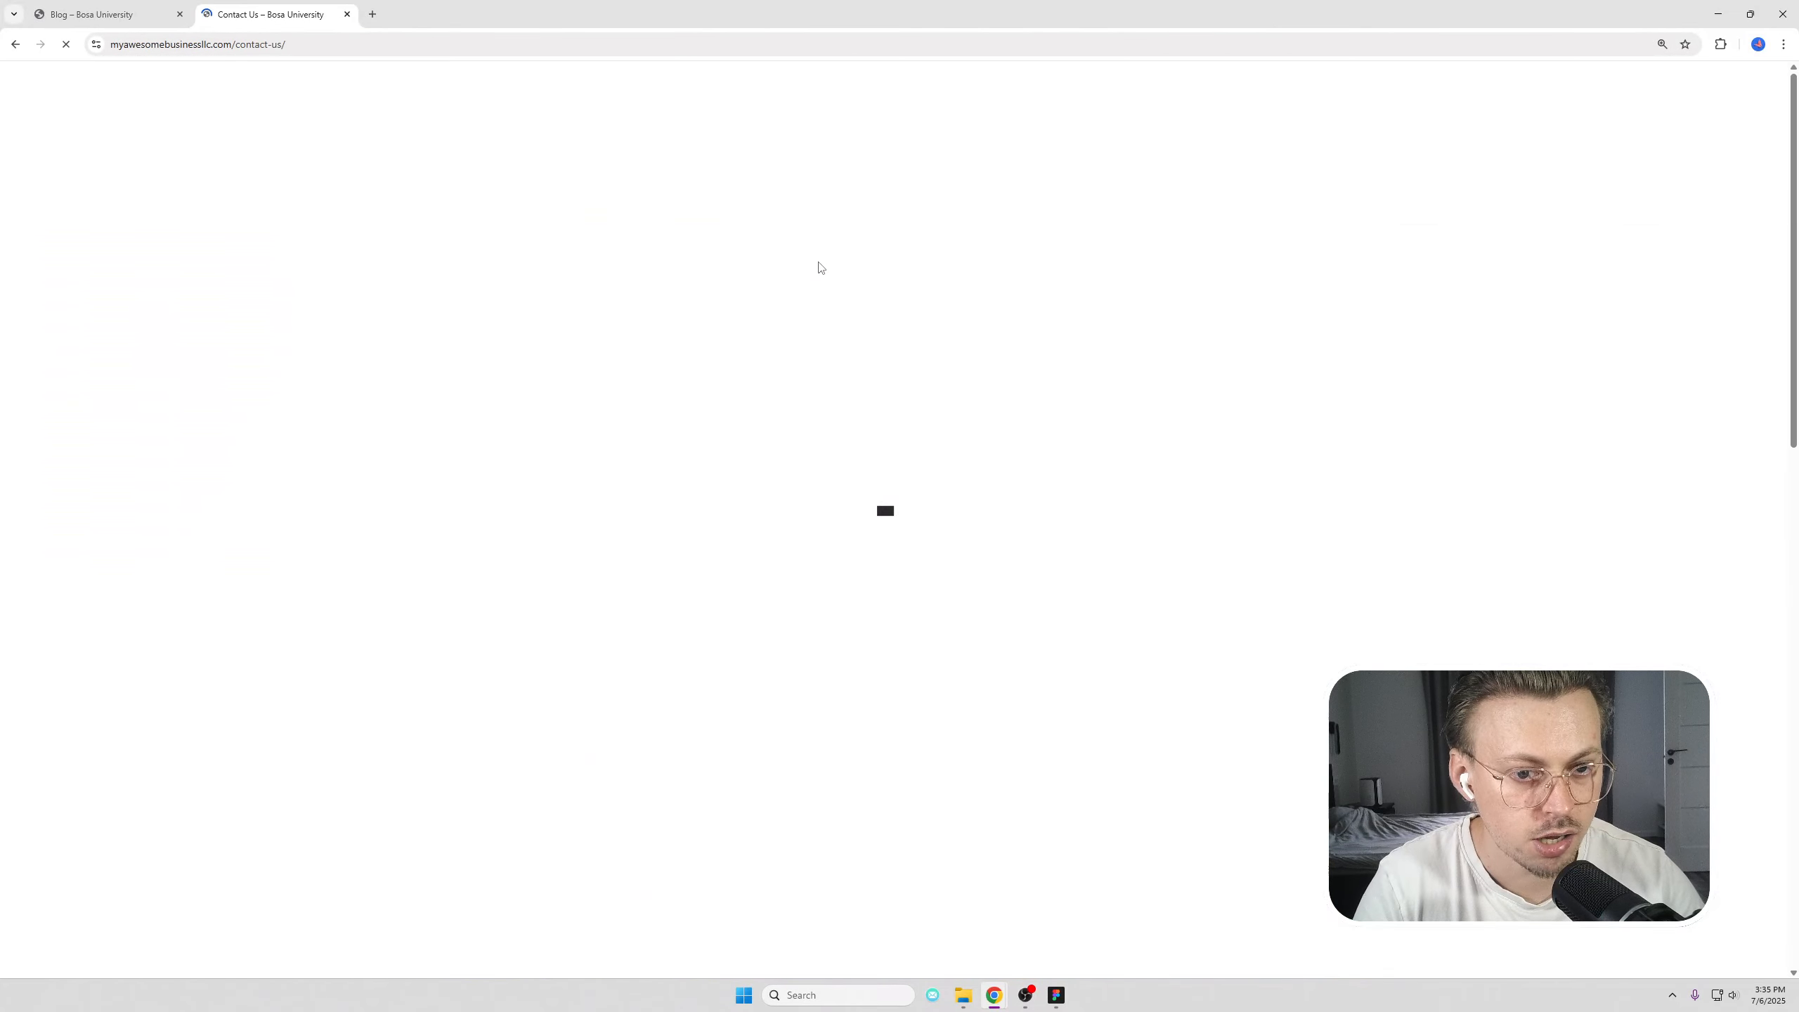
scroll(821, 269, down, 8)
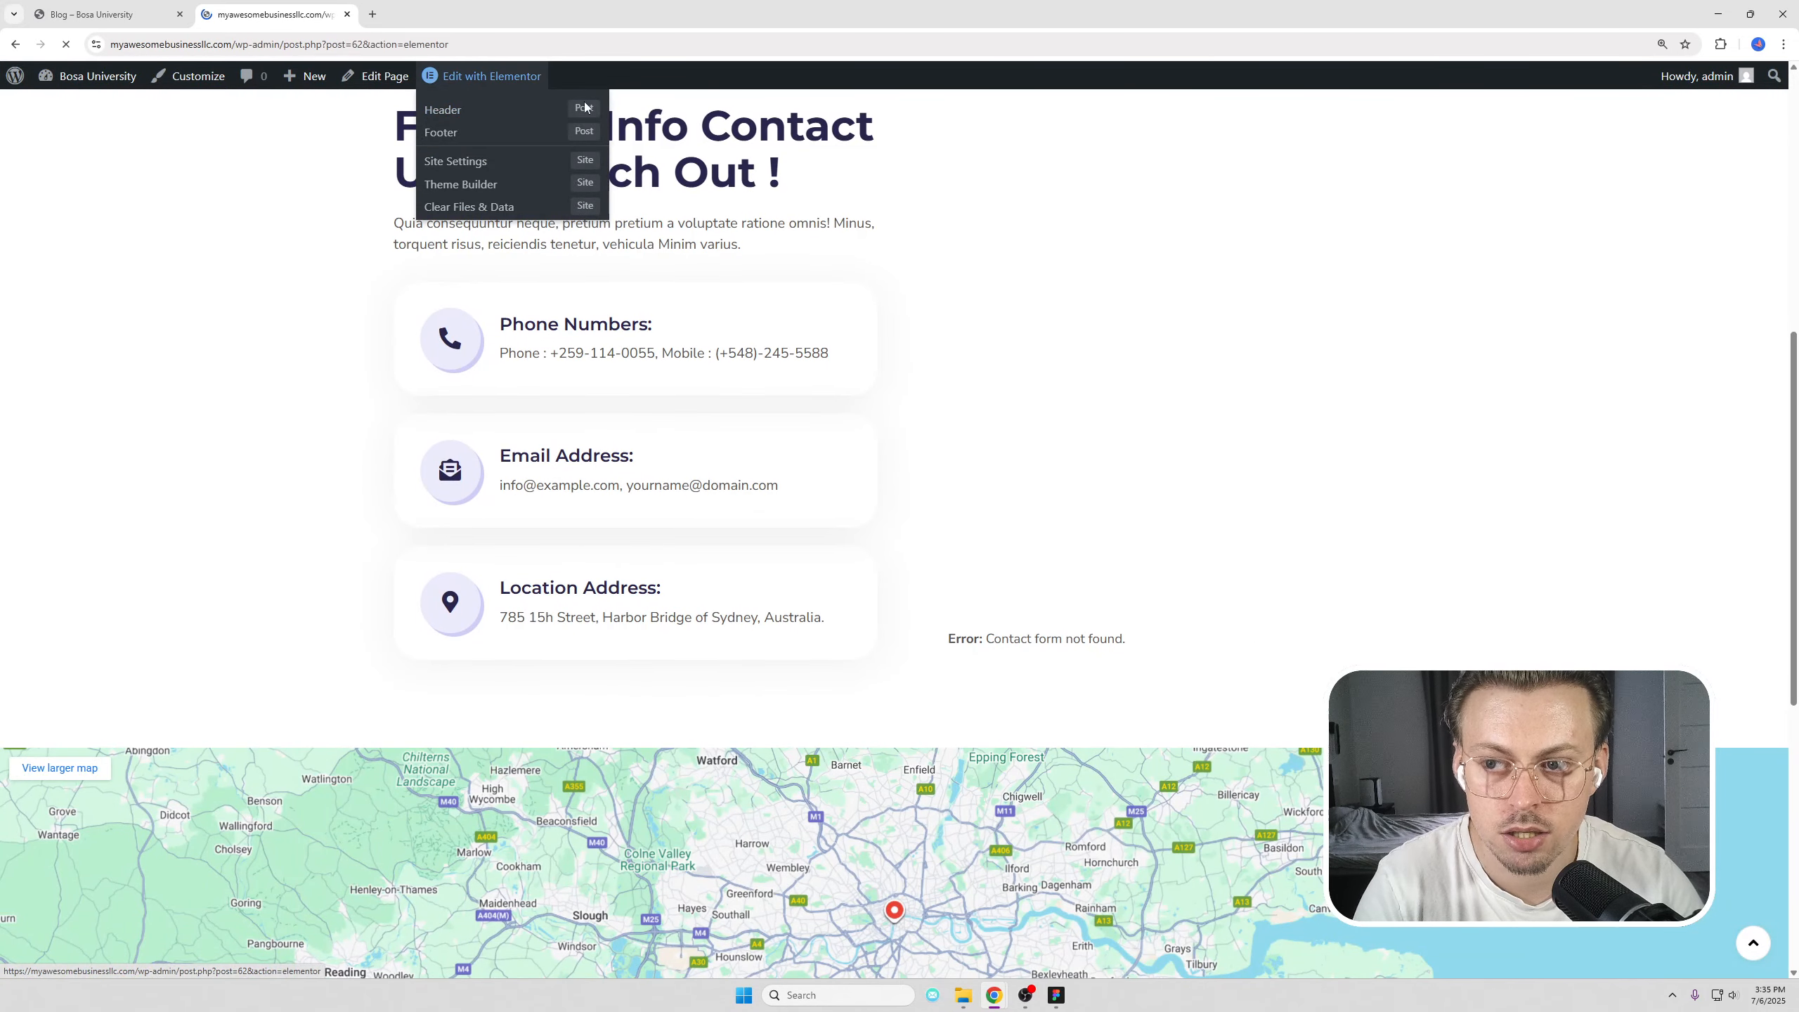
scroll(1204, 463, down, 6)
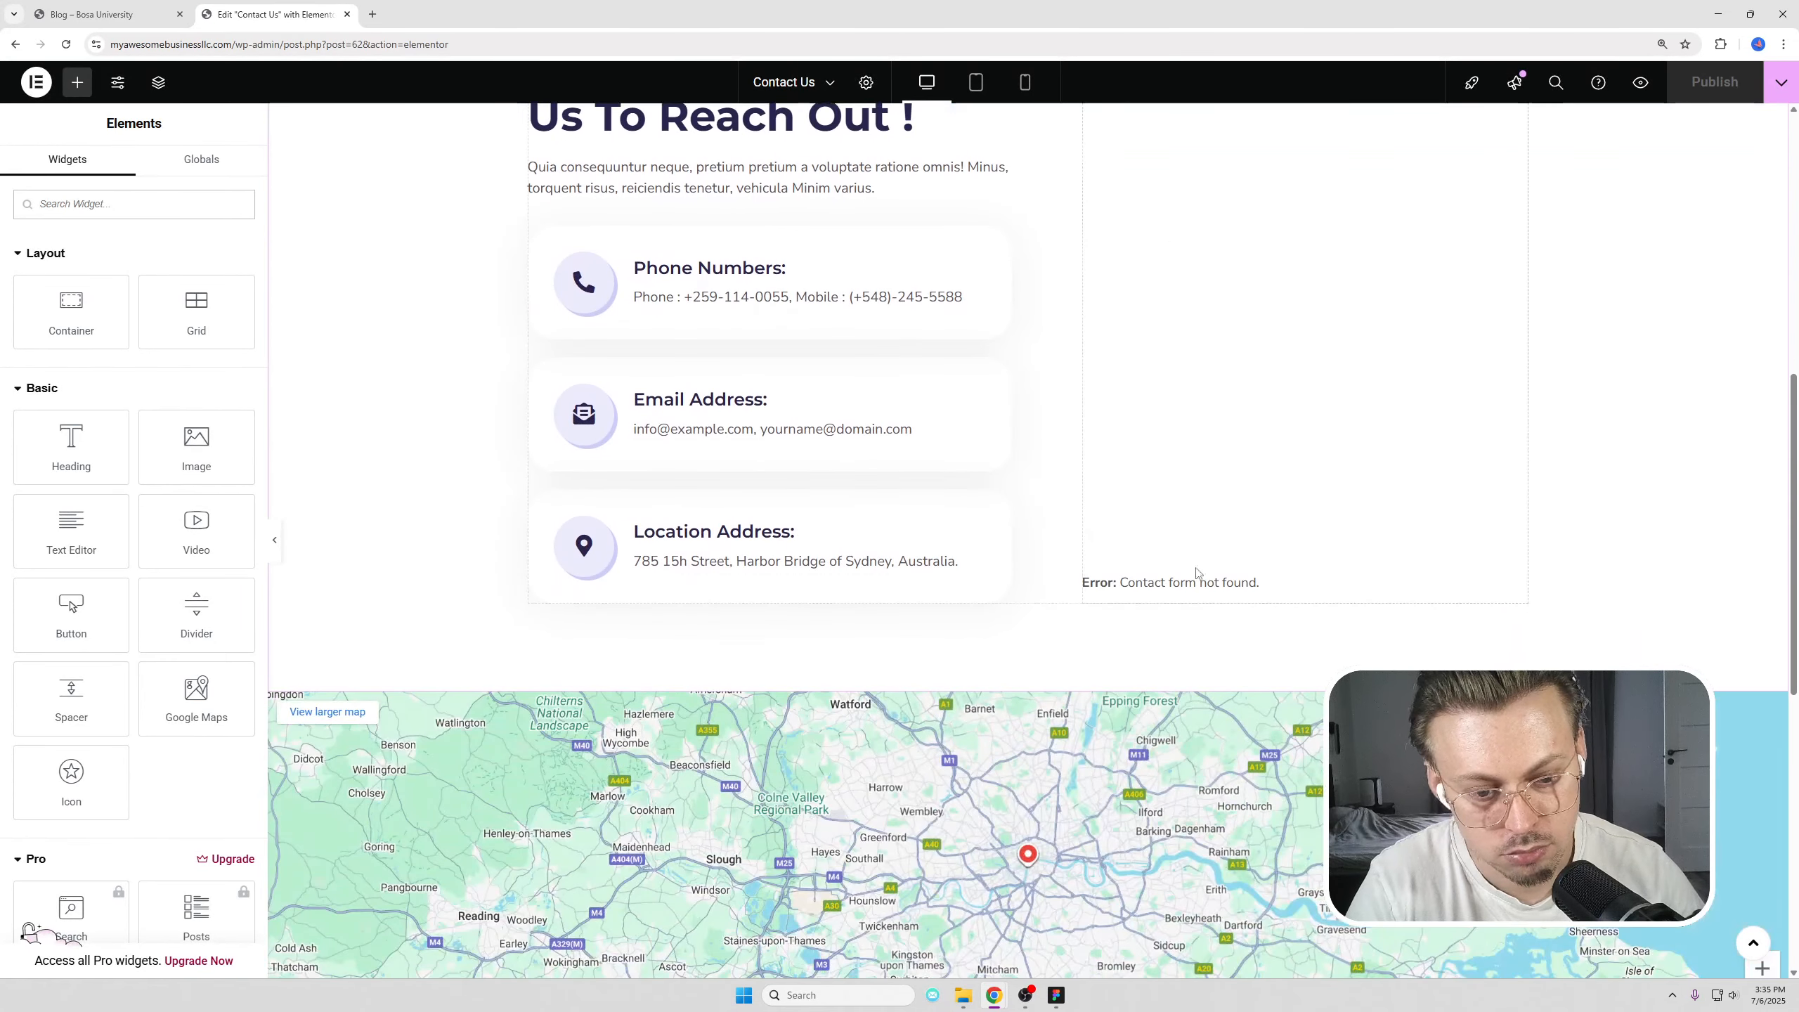
Step: Set the Contact Form 7 widget beside the contact details to Contact form 1 and publish the page
click(1196, 575)
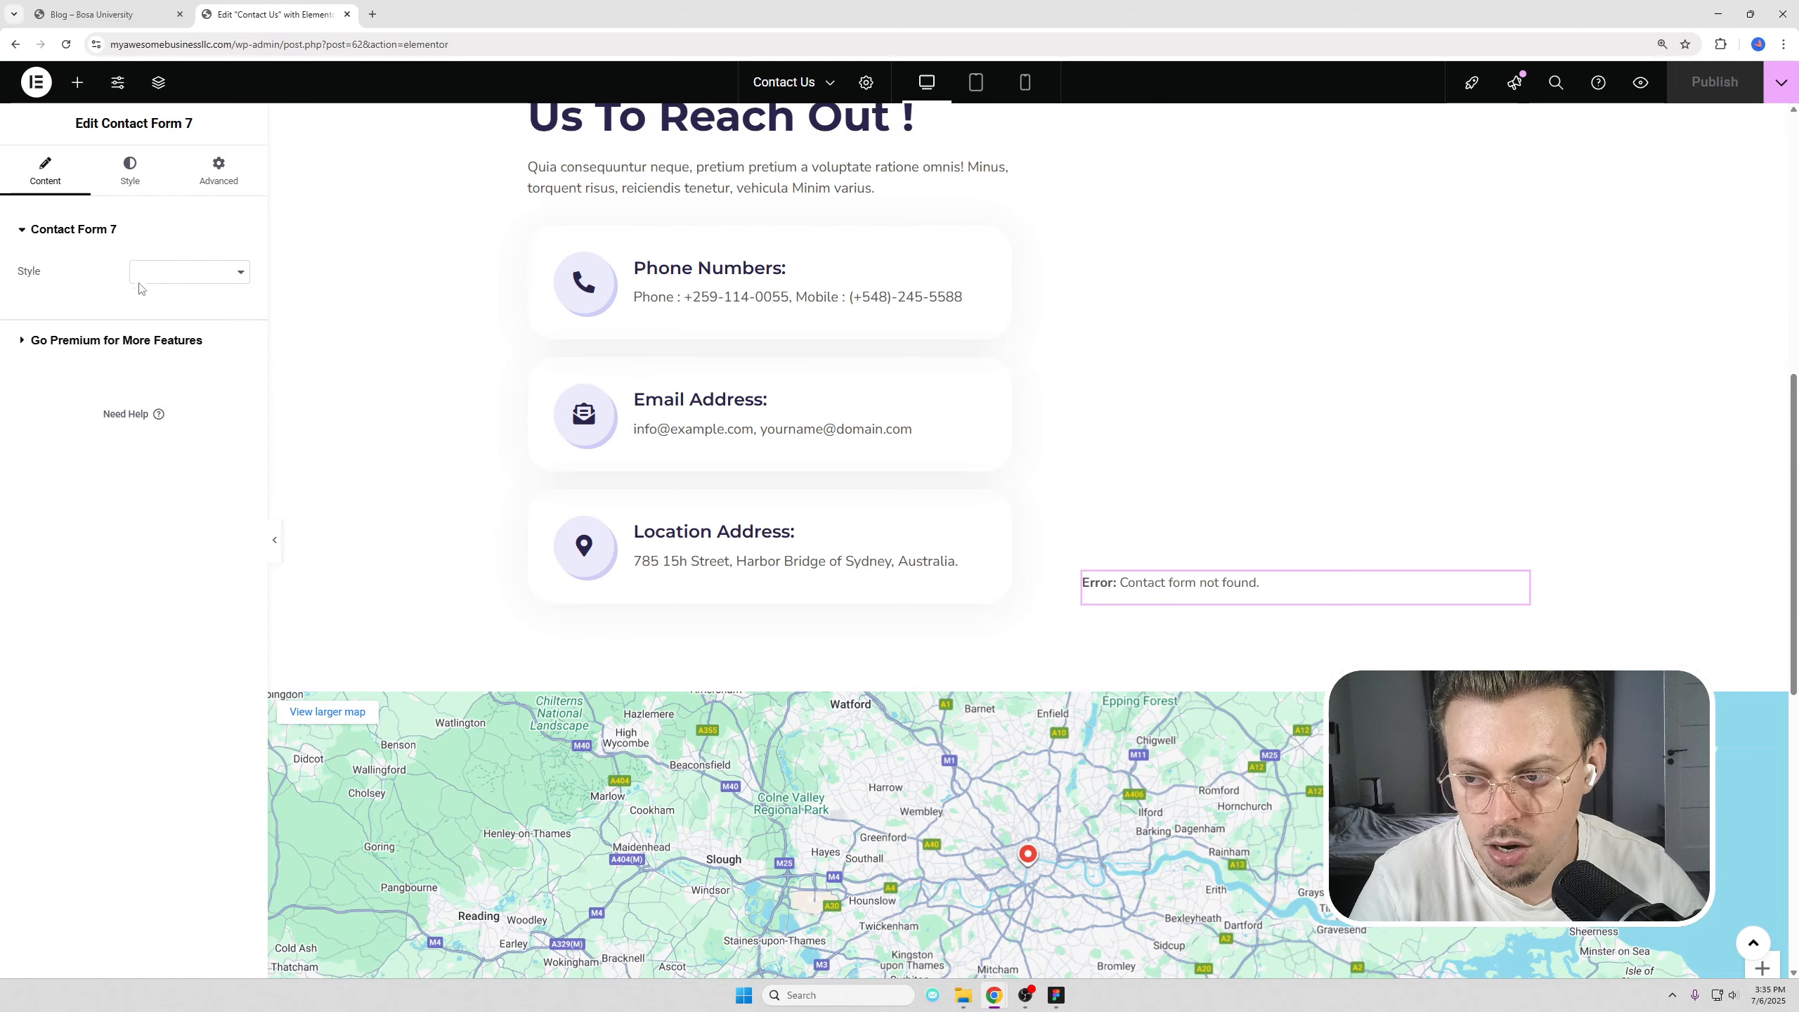
click(177, 282)
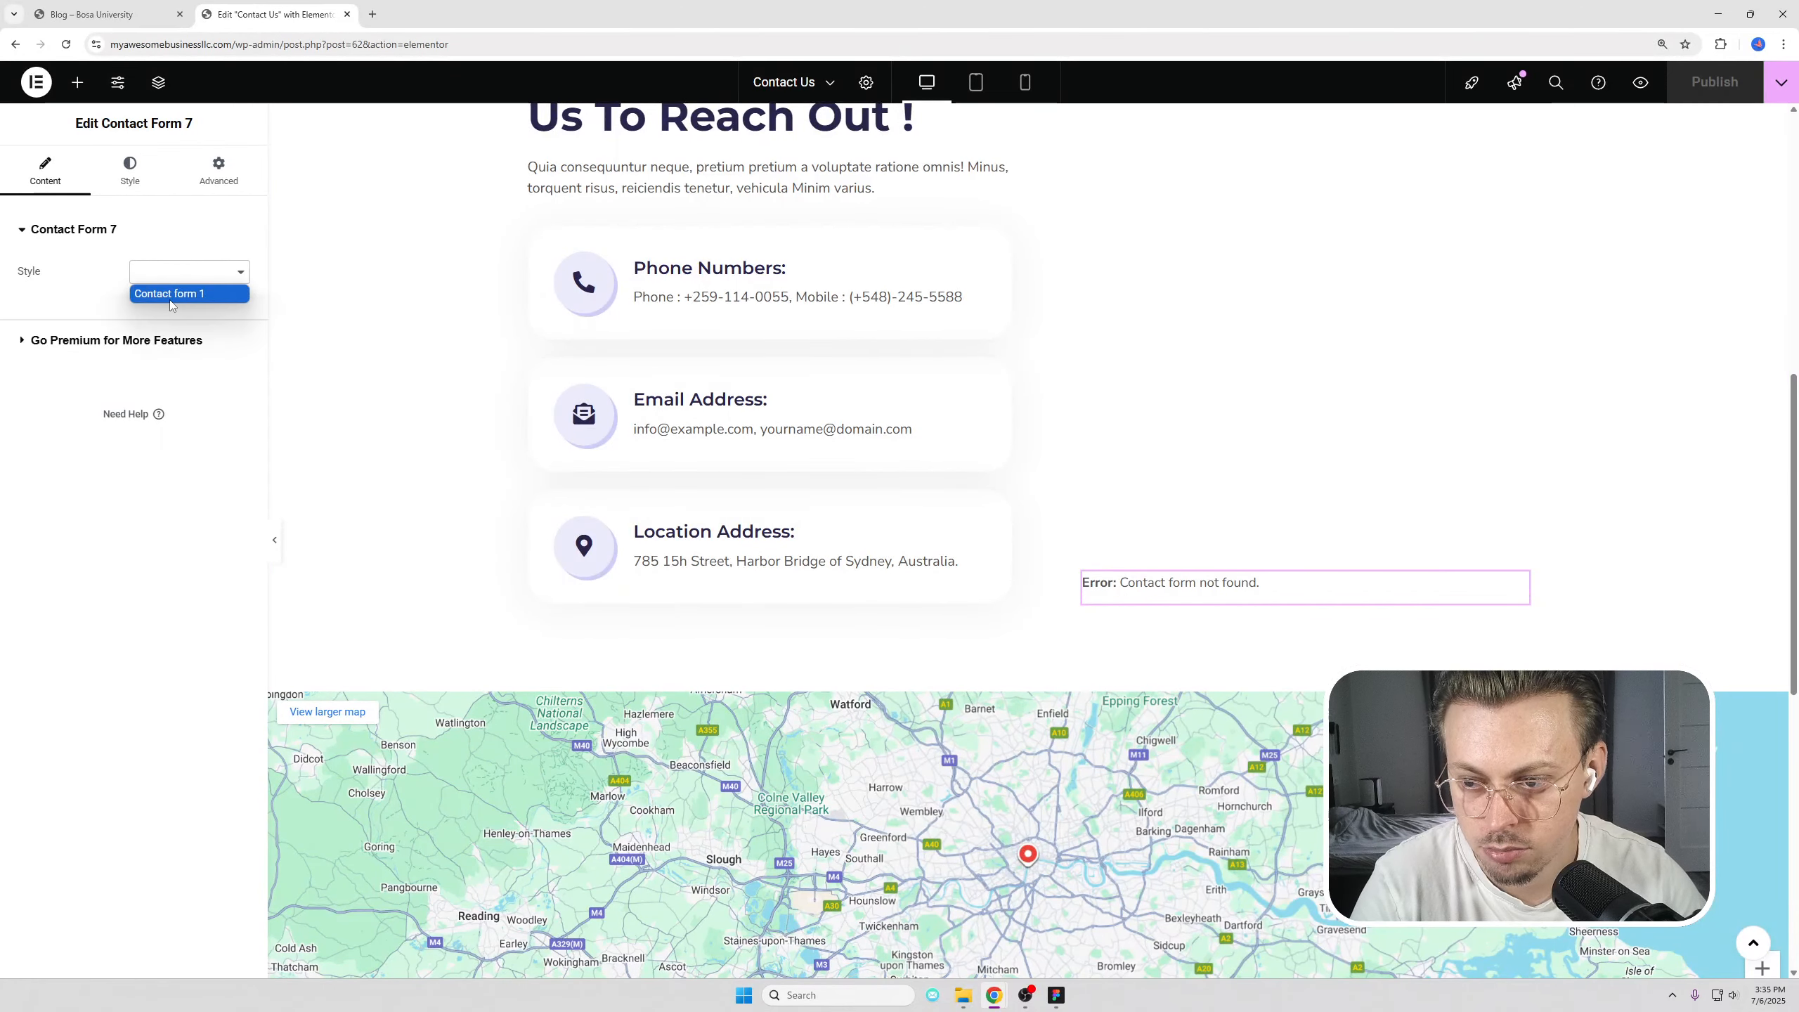
click(169, 300)
scroll(750, 439, up, 5)
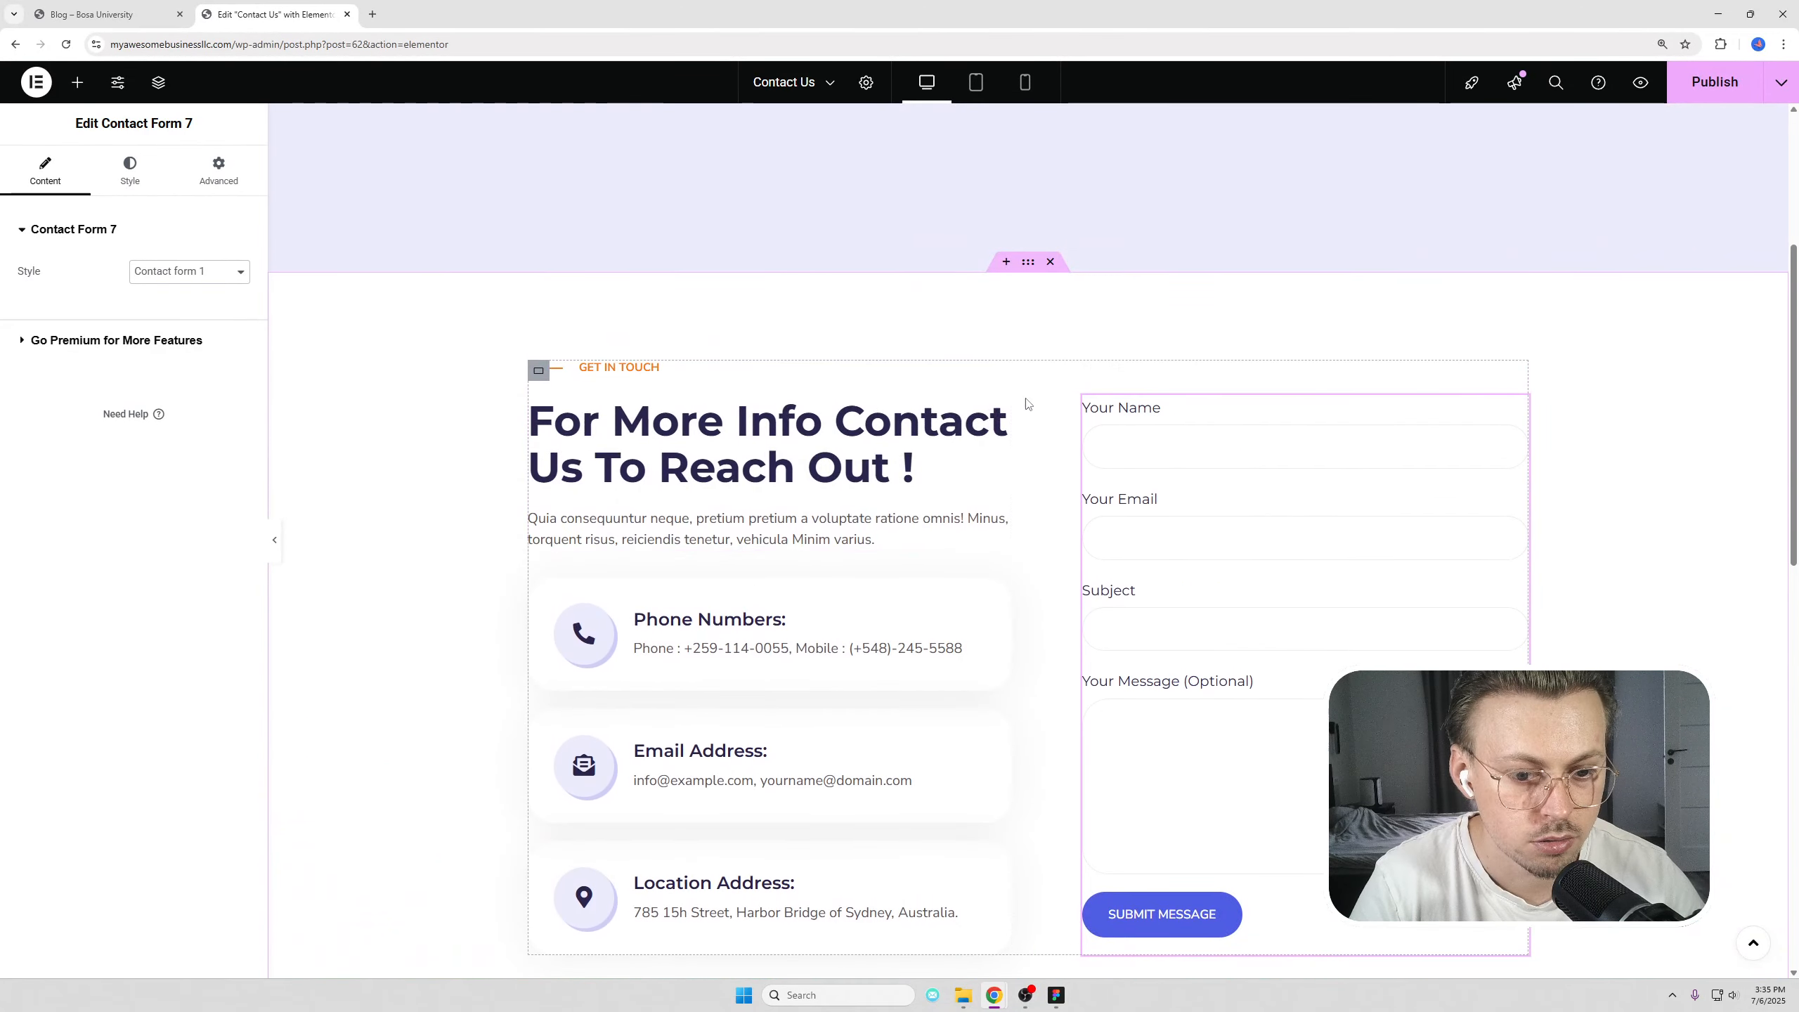
Step: Examine the Google Maps widget's settings, Elementor's API key integration page and Google's API key guide, closing the extra tabs
scroll(1023, 425, down, 9)
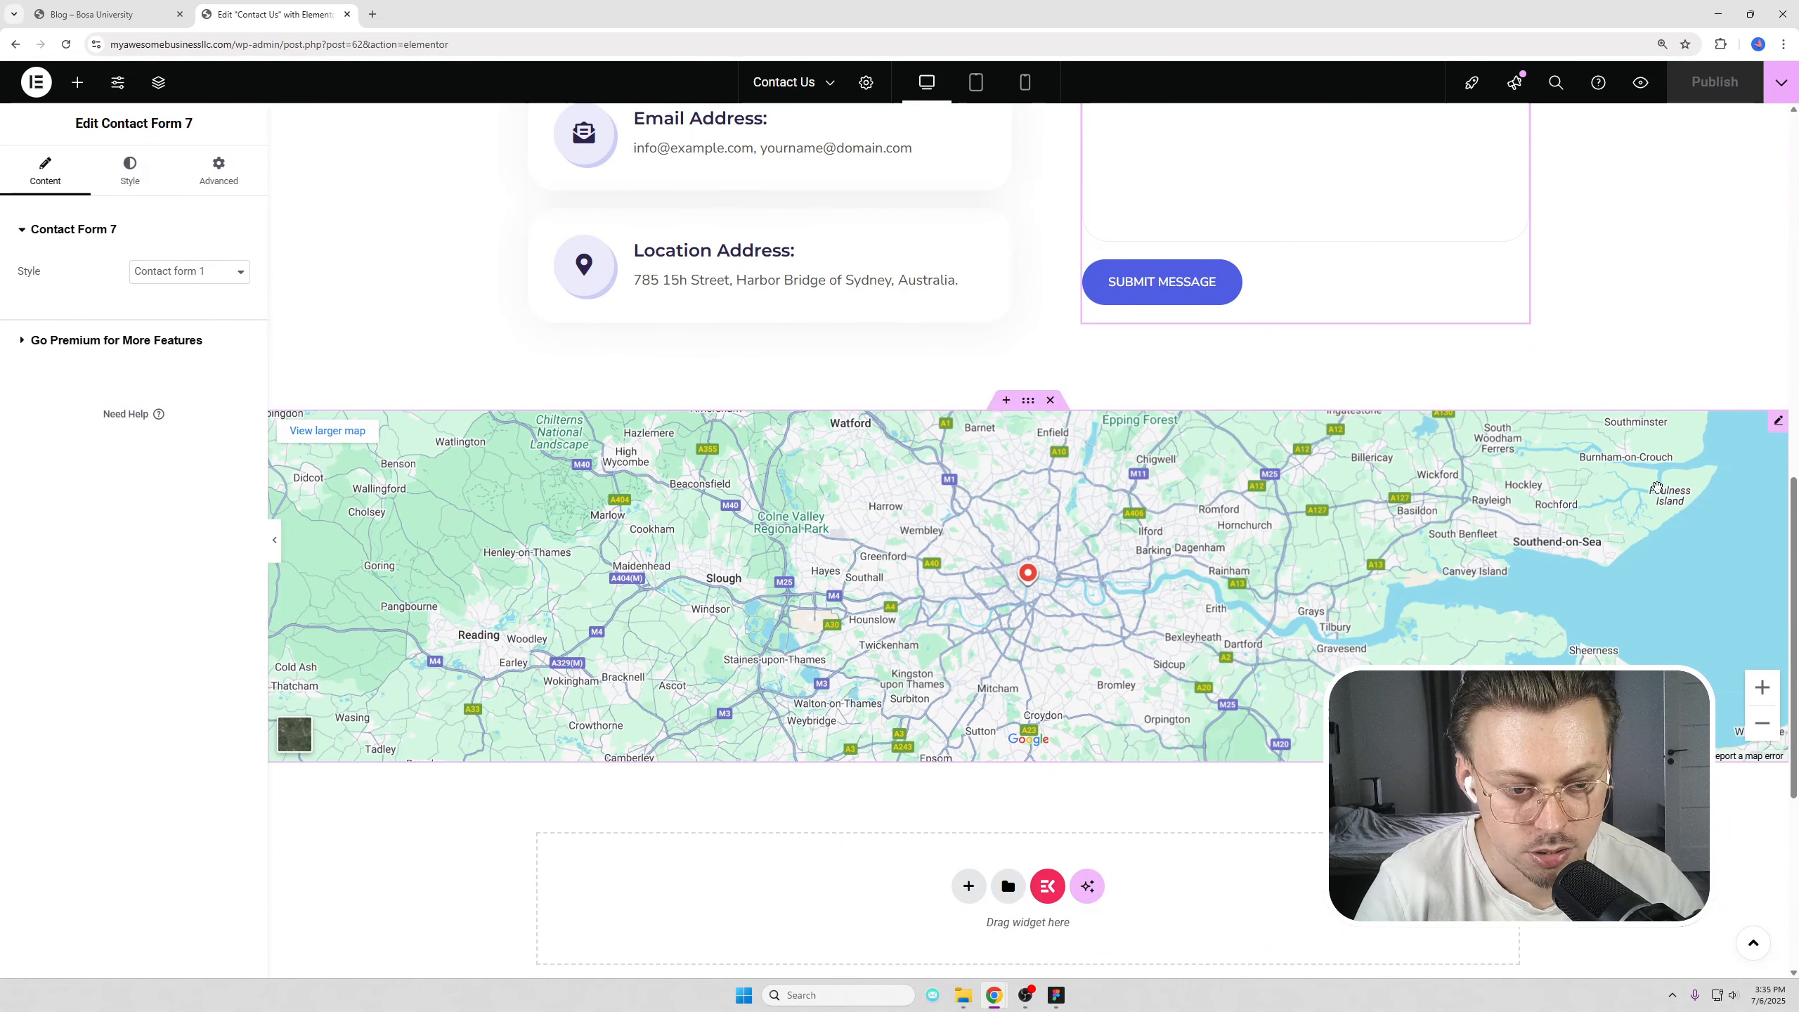
click(1779, 423)
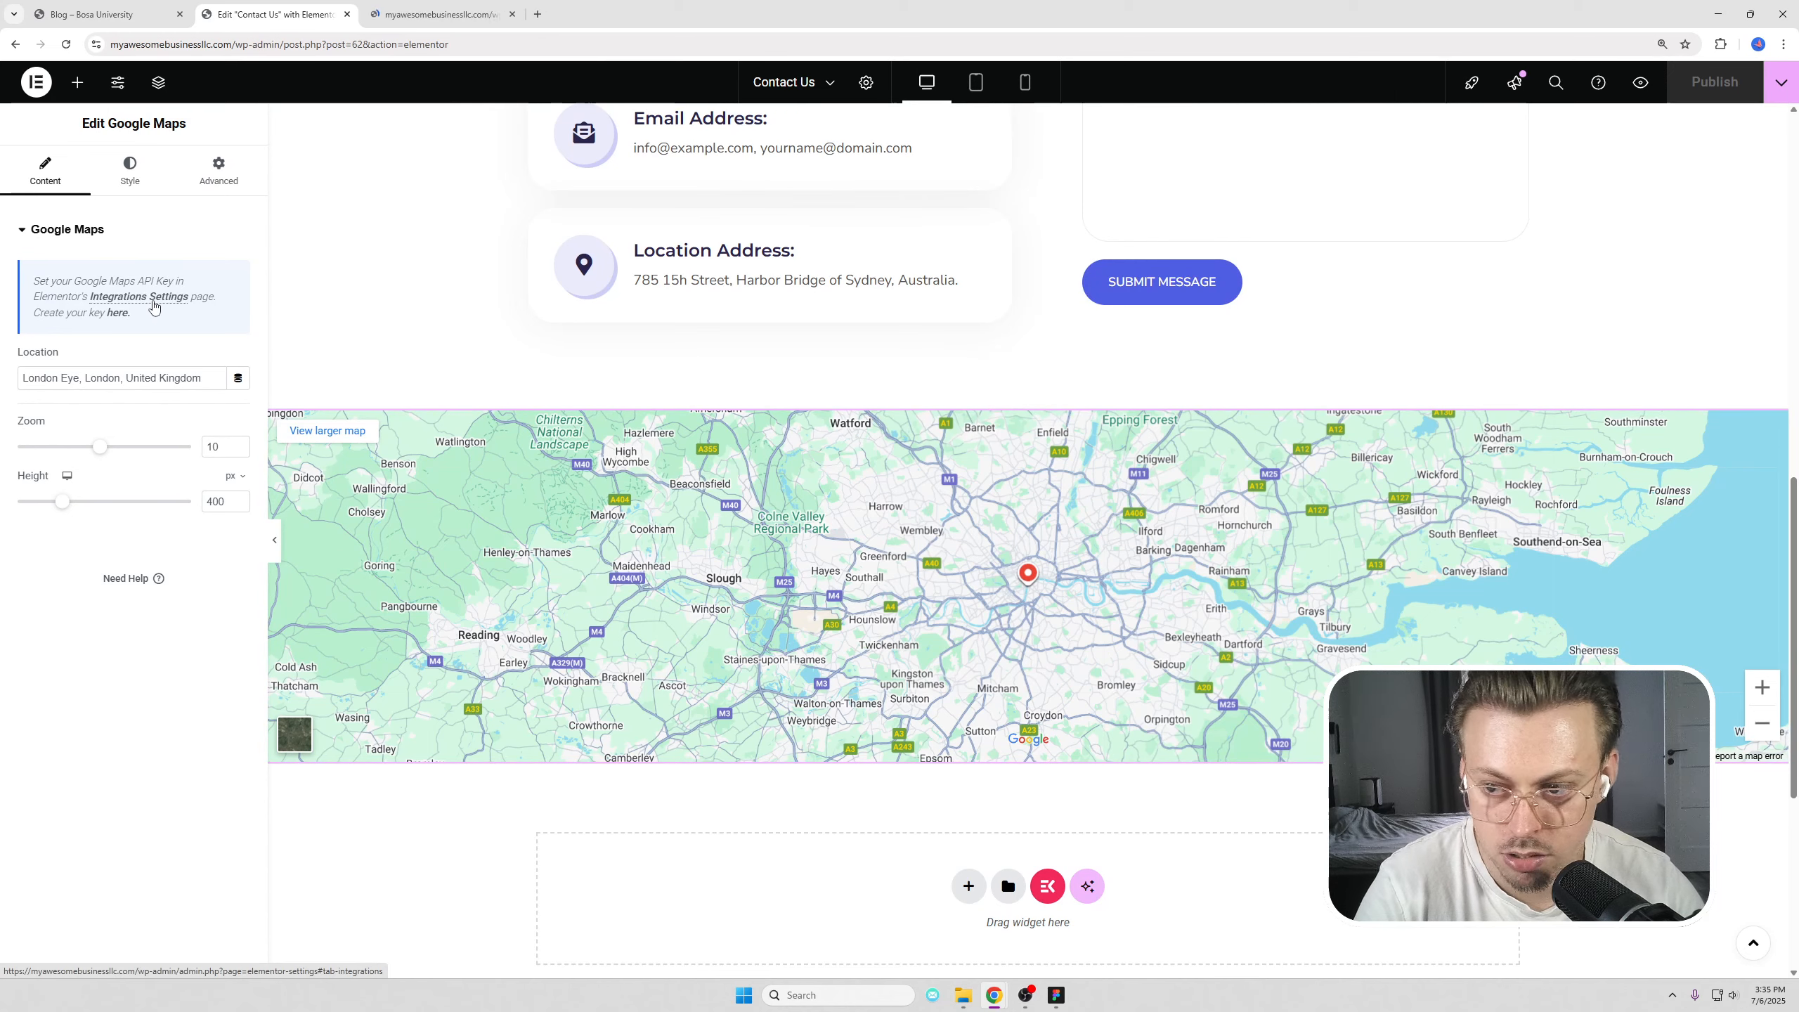
click(411, 14)
click(221, 7)
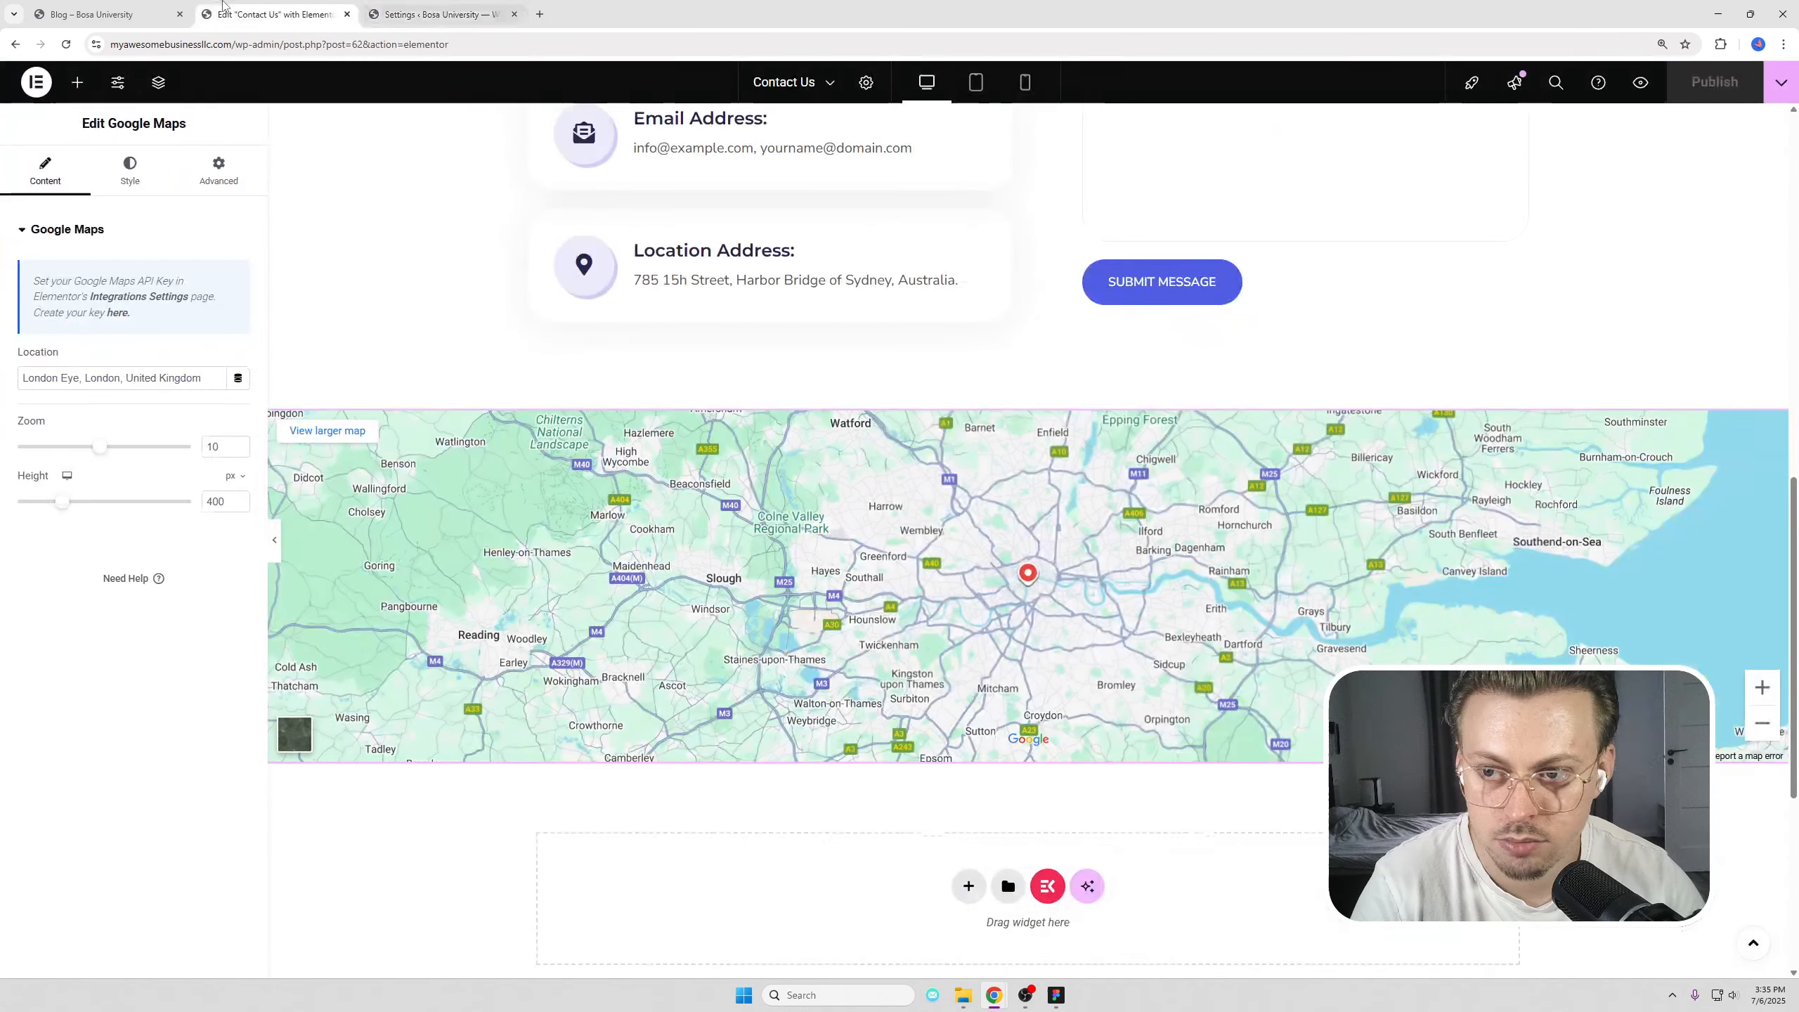
click(133, 298)
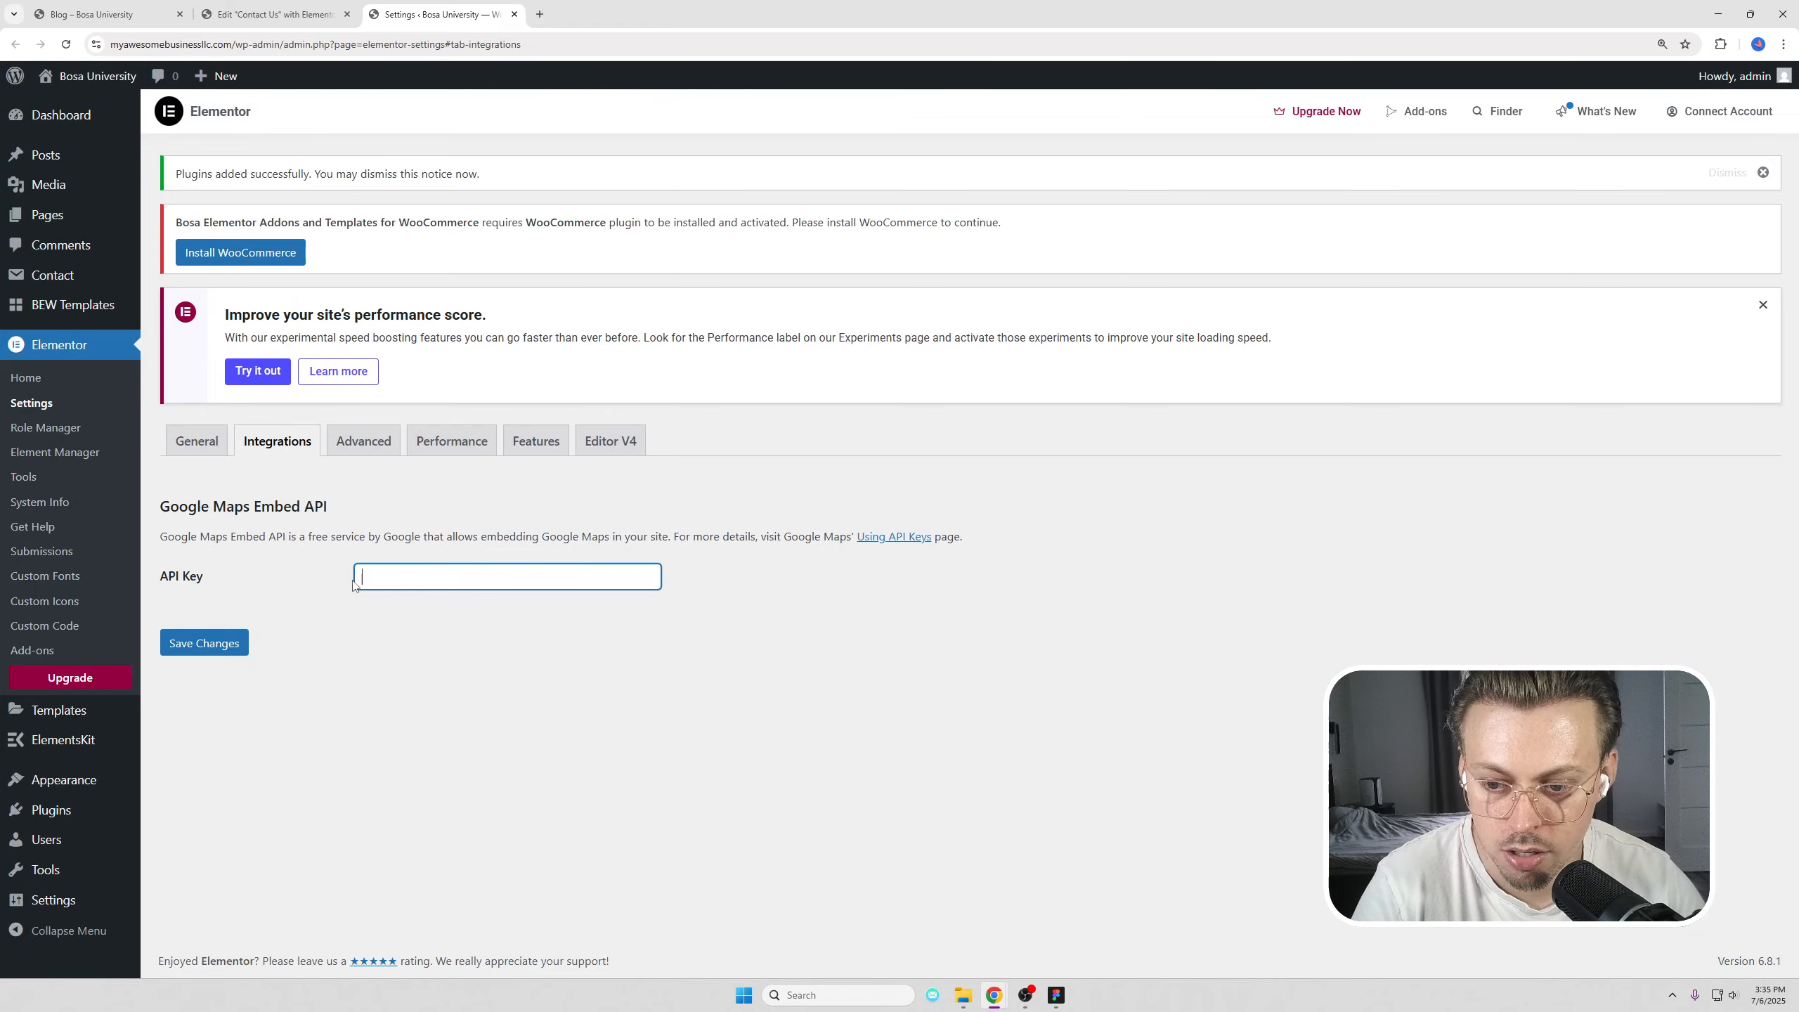
middle_click(464, 3)
click(116, 318)
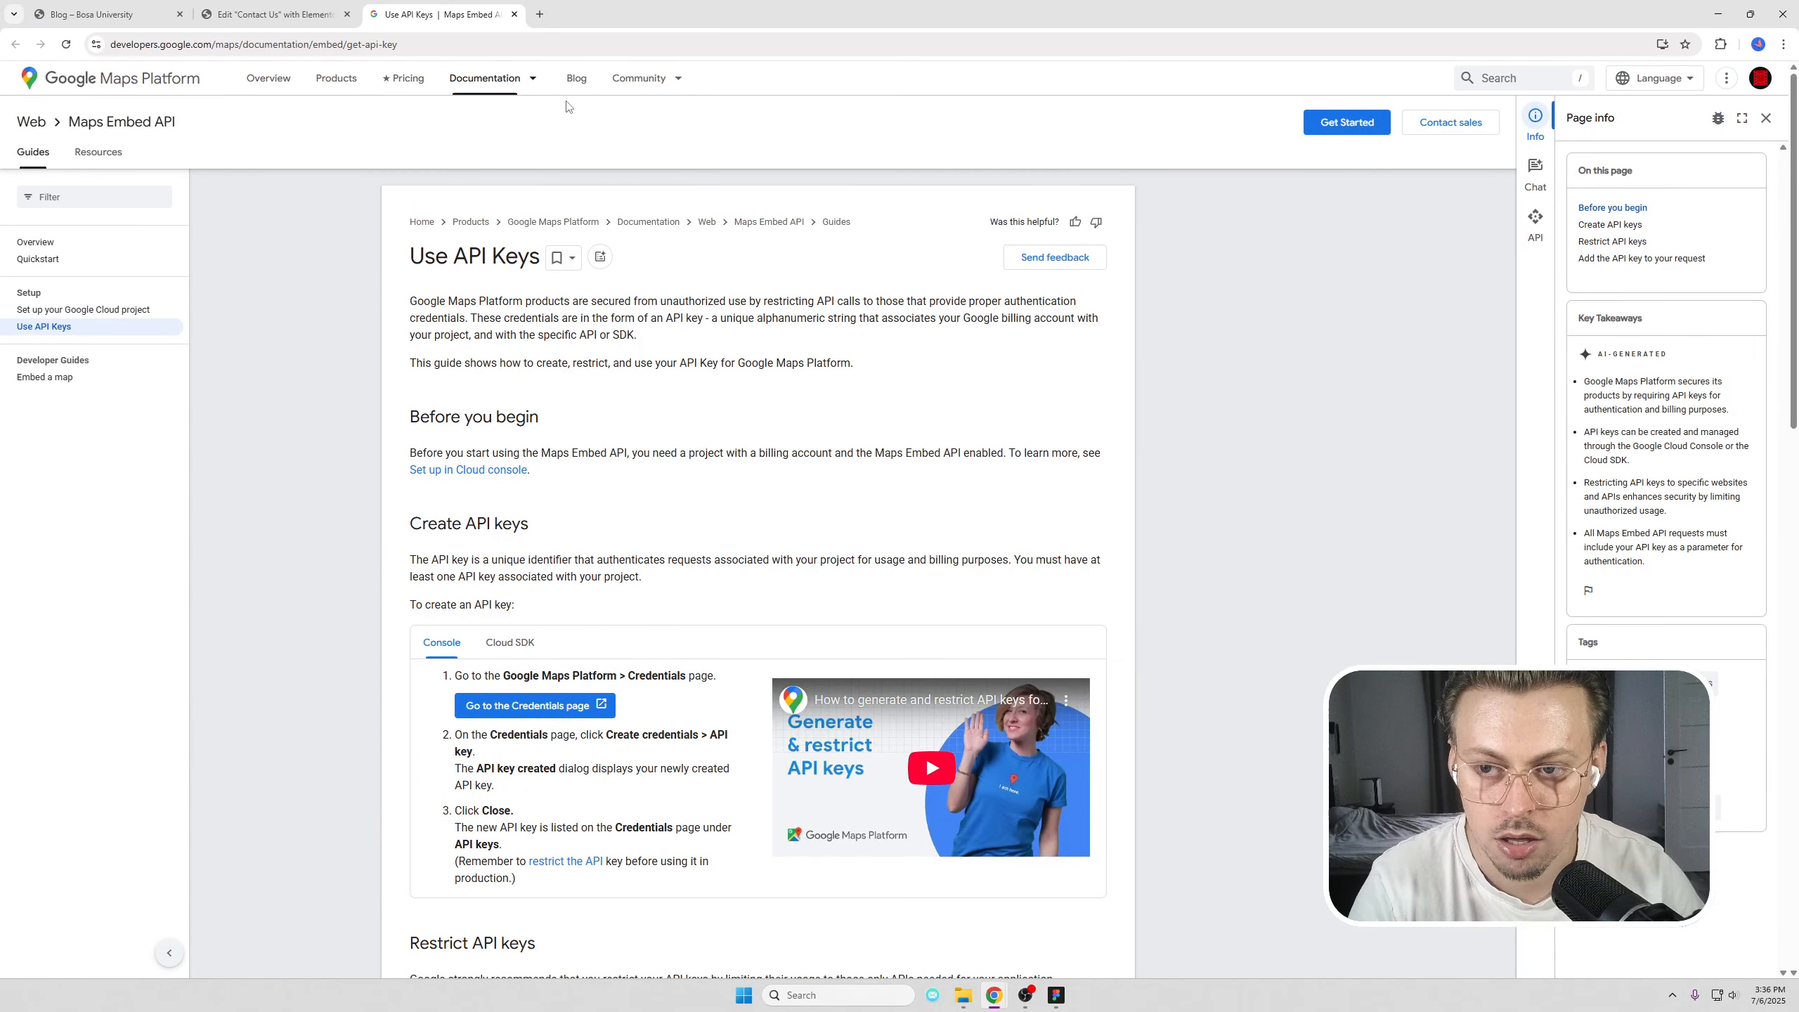
middle_click(473, 16)
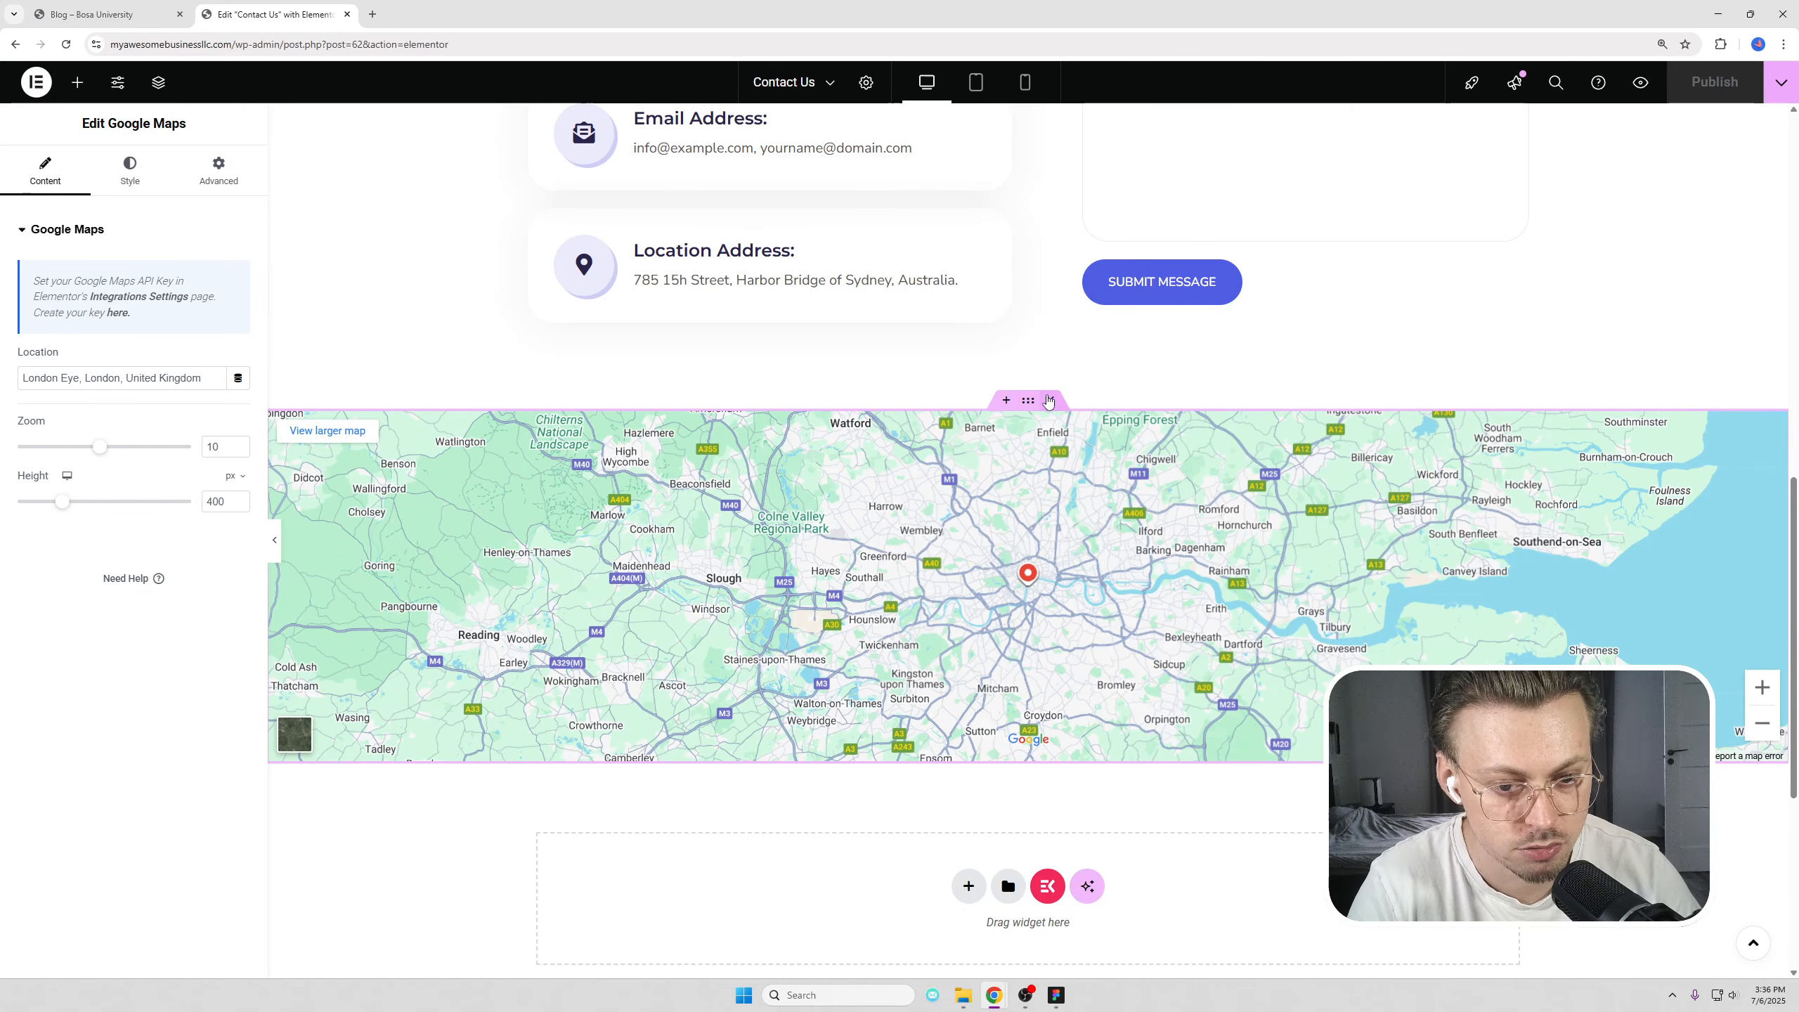
Step: Delete the Google Maps section from the Contact Us page and check the remaining layout
click(1049, 402)
scroll(610, 765, up, 5)
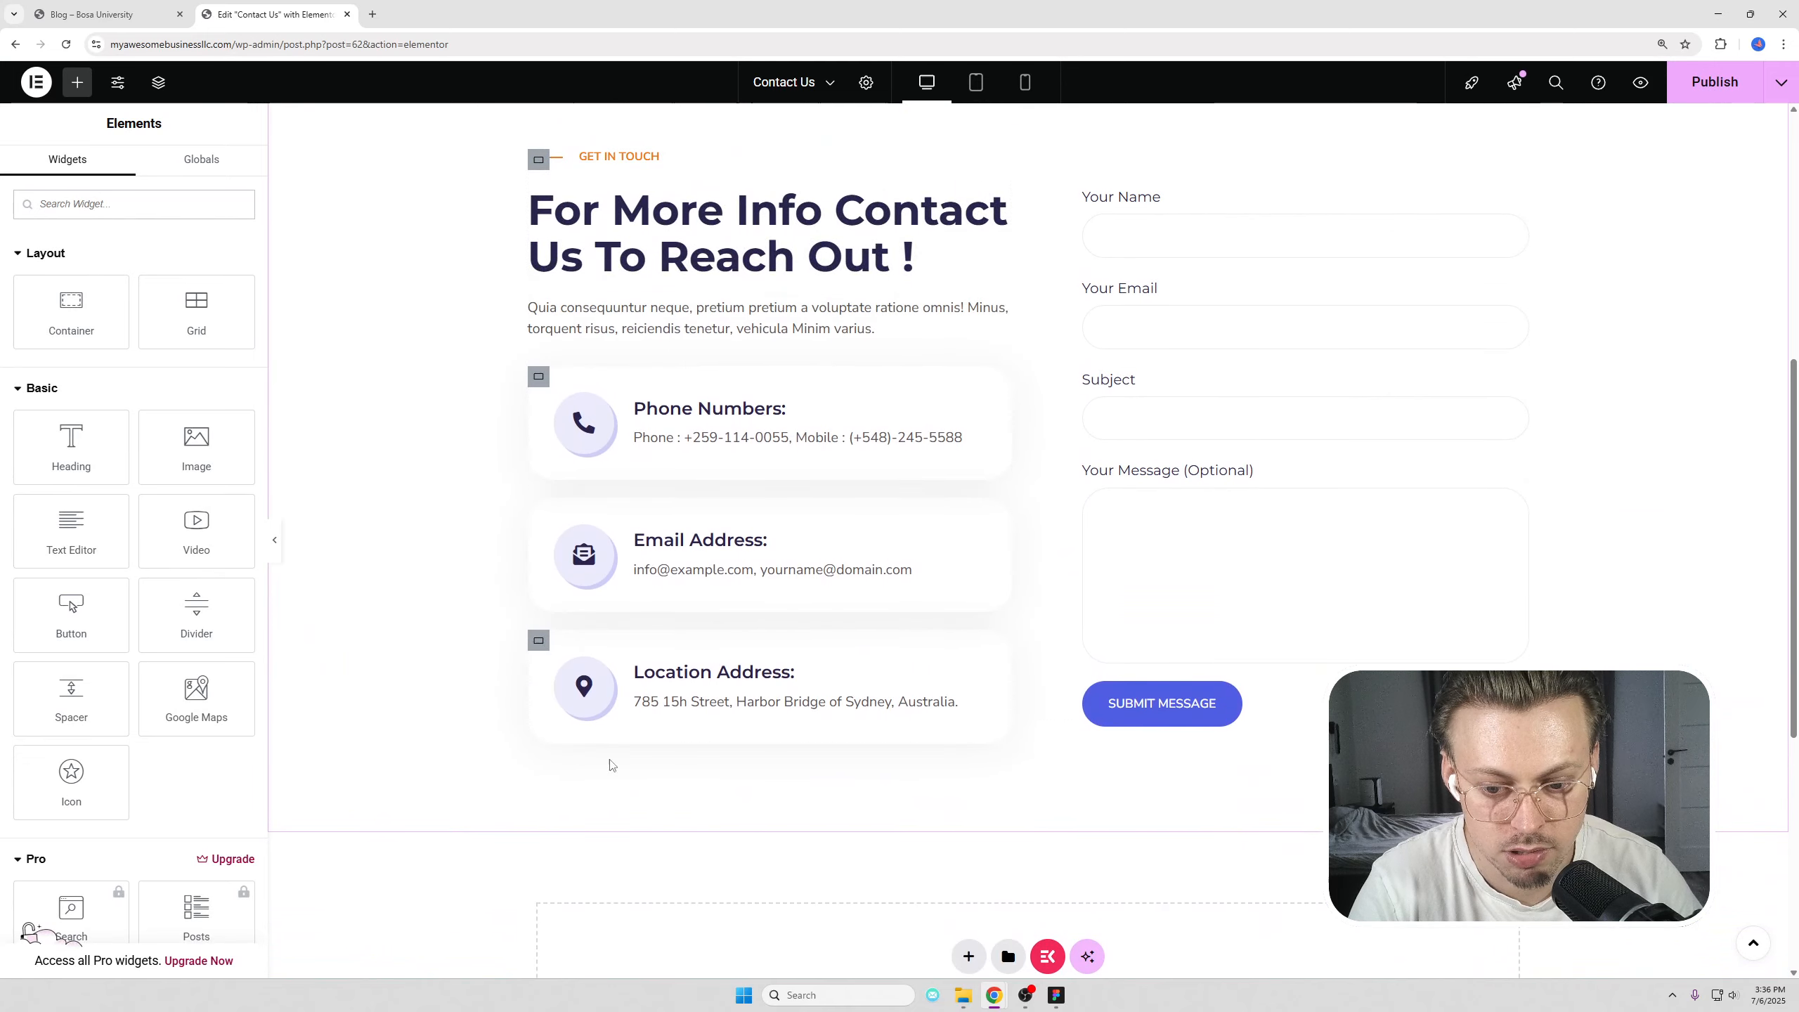
scroll(763, 728, down, 5)
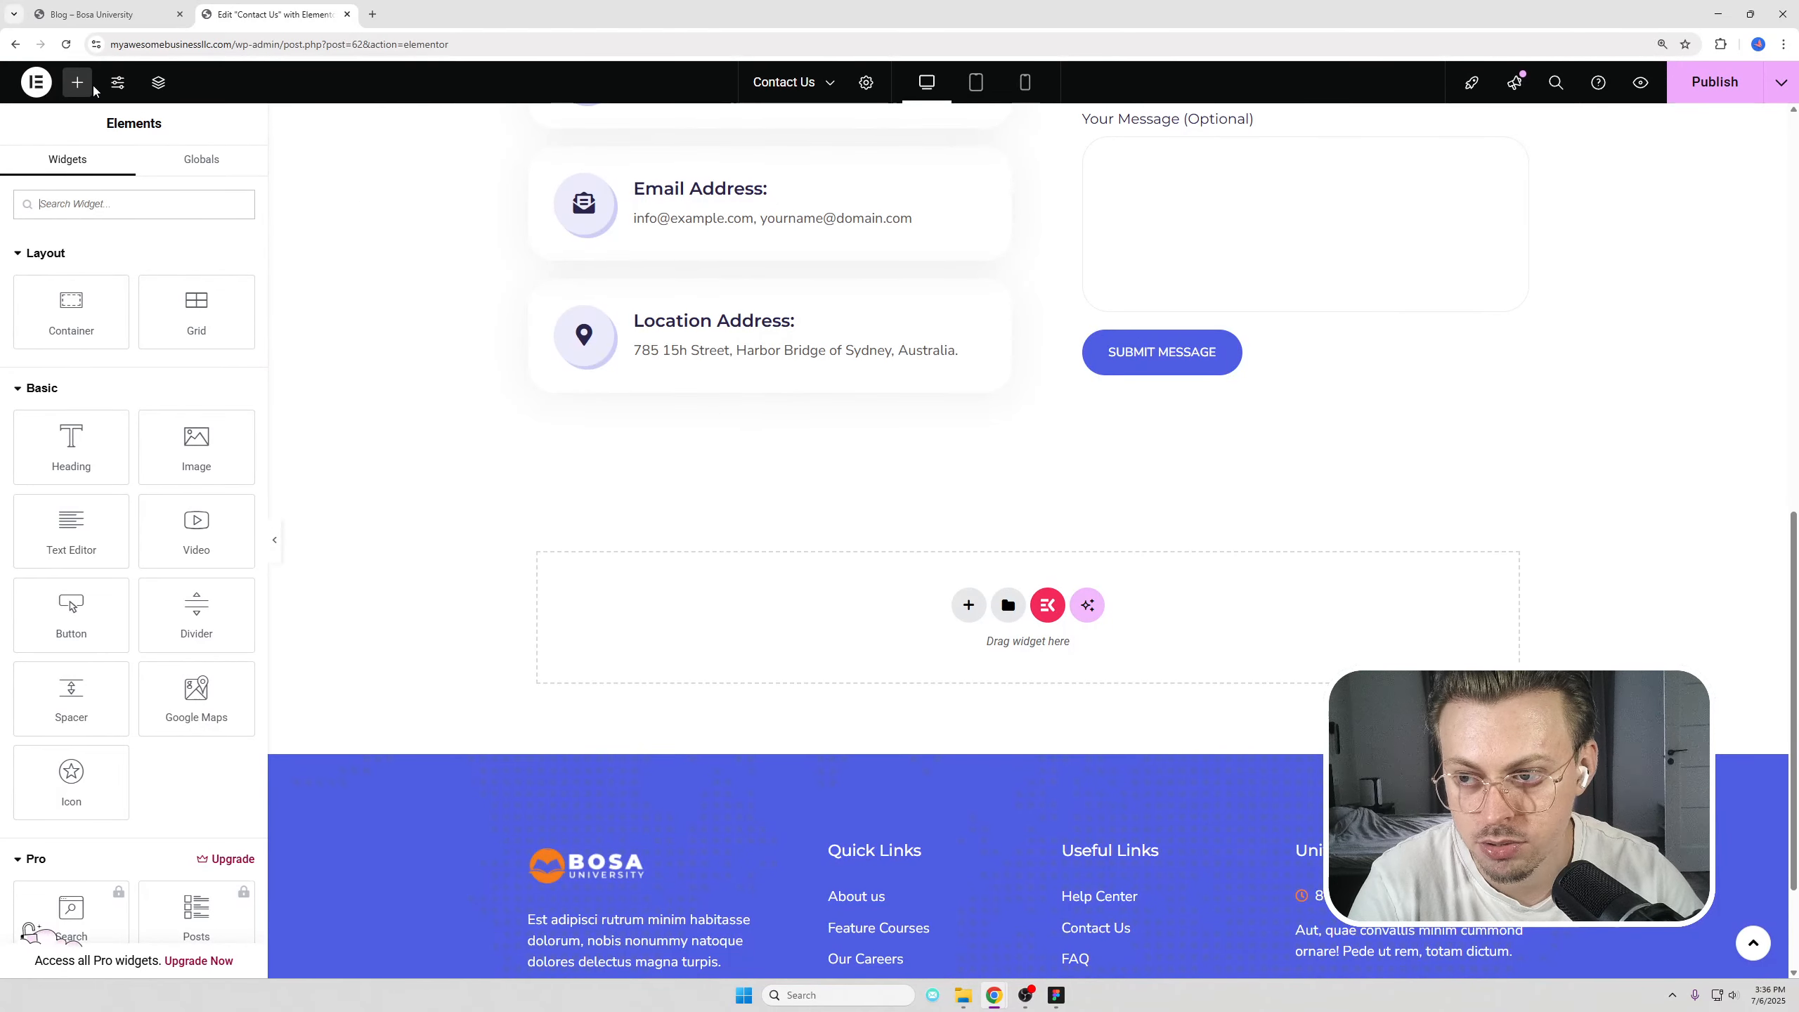
Step: Try an Image widget in a new section below the contact details, and delete that section
drag(196, 443, 899, 538)
scroll(992, 553, down, 4)
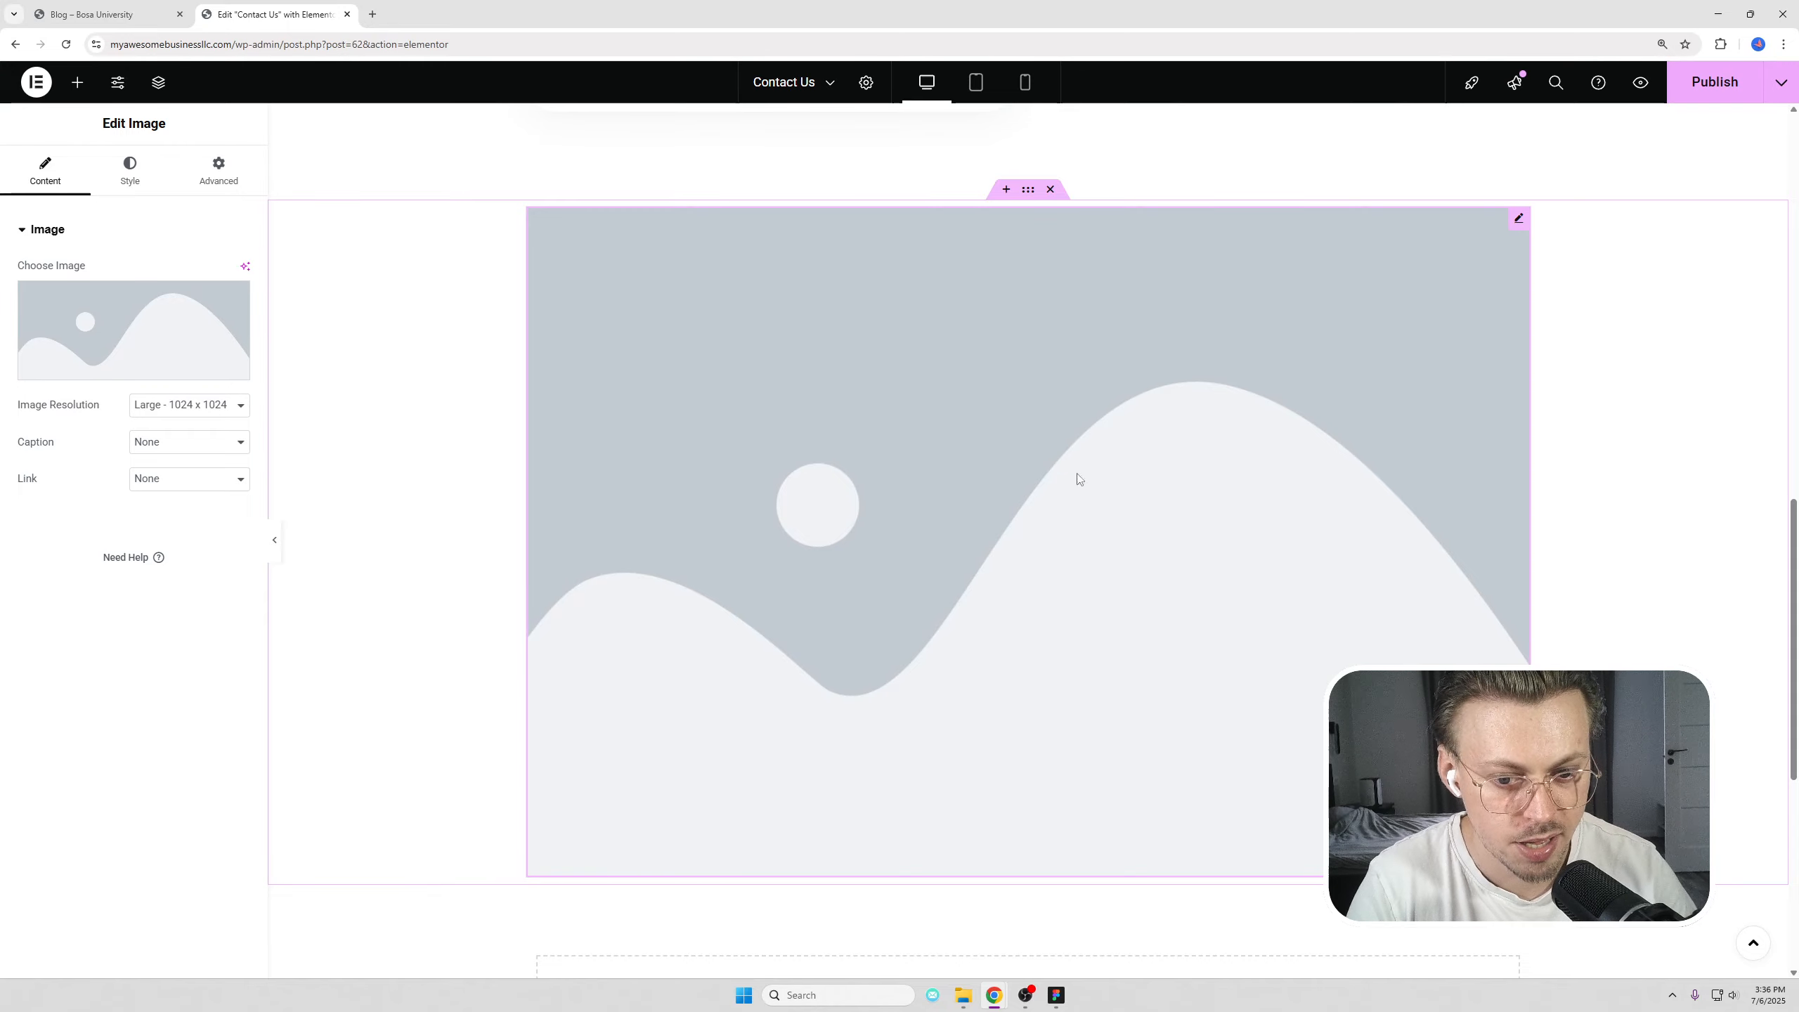
click(1050, 190)
Step: Check the Contact Us page up to its header and publish its changes
scroll(1079, 378, up, 10)
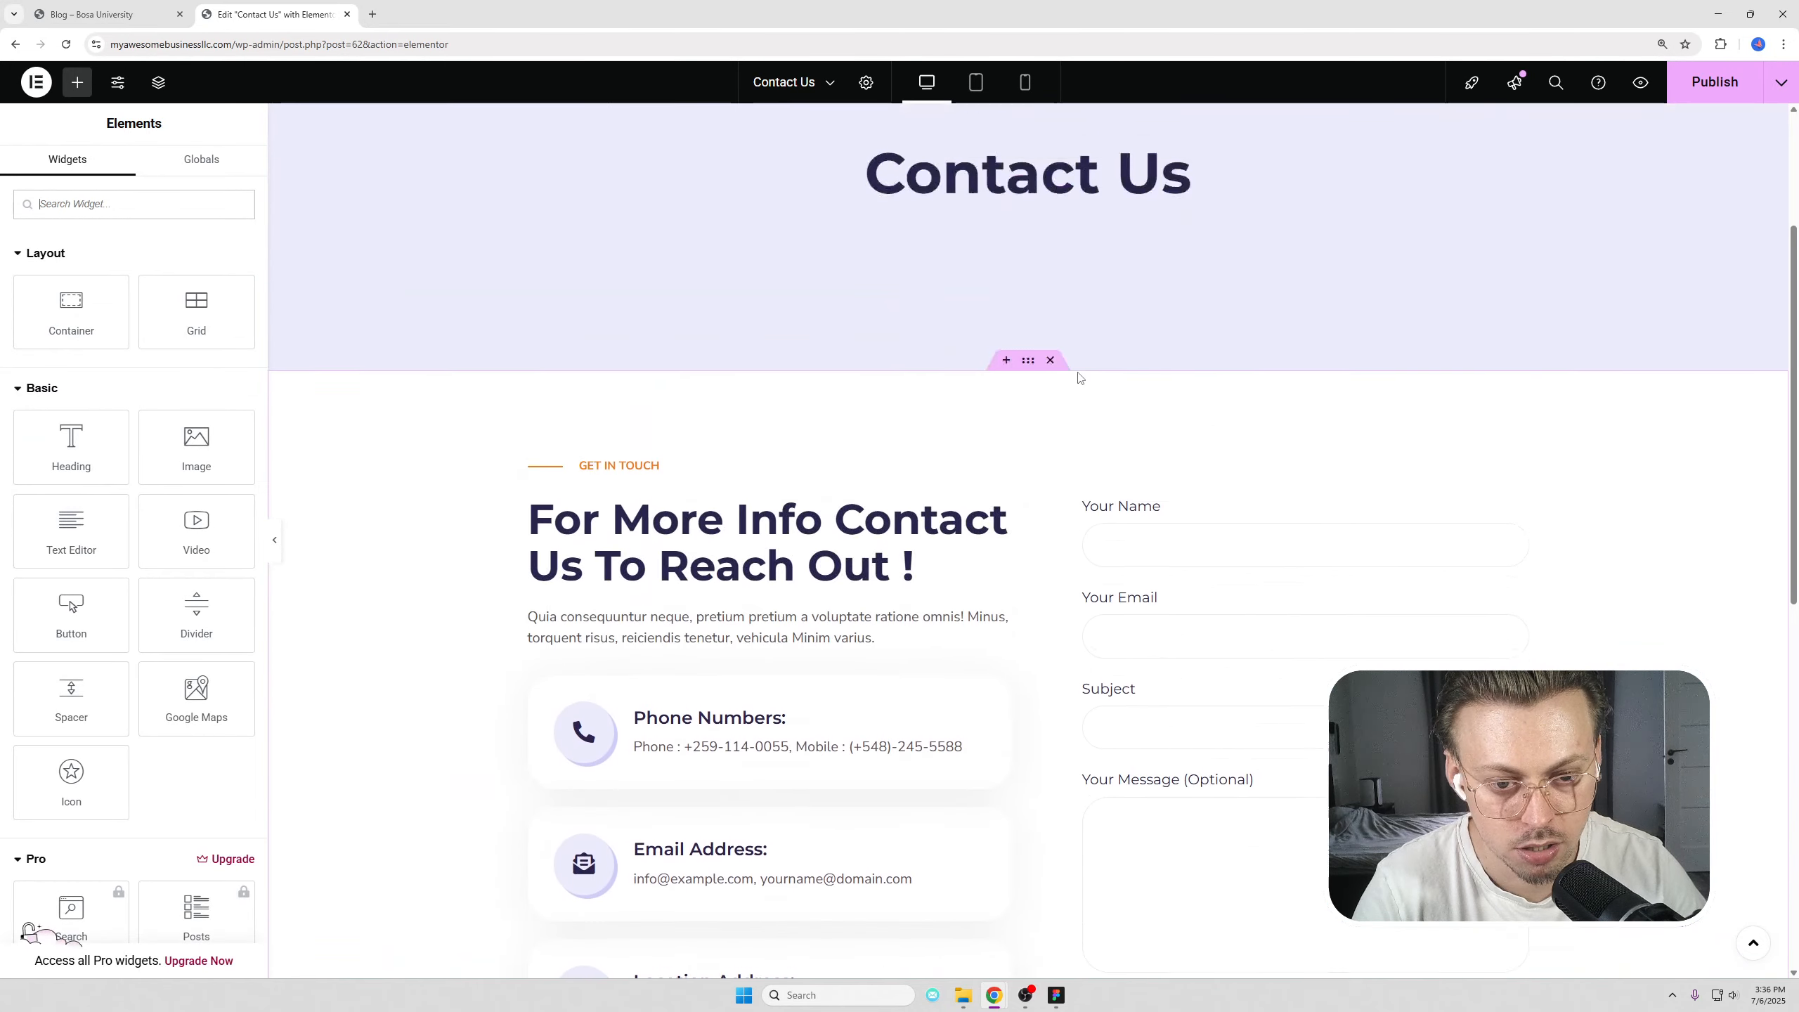
scroll(1080, 377, up, 4)
click(1714, 82)
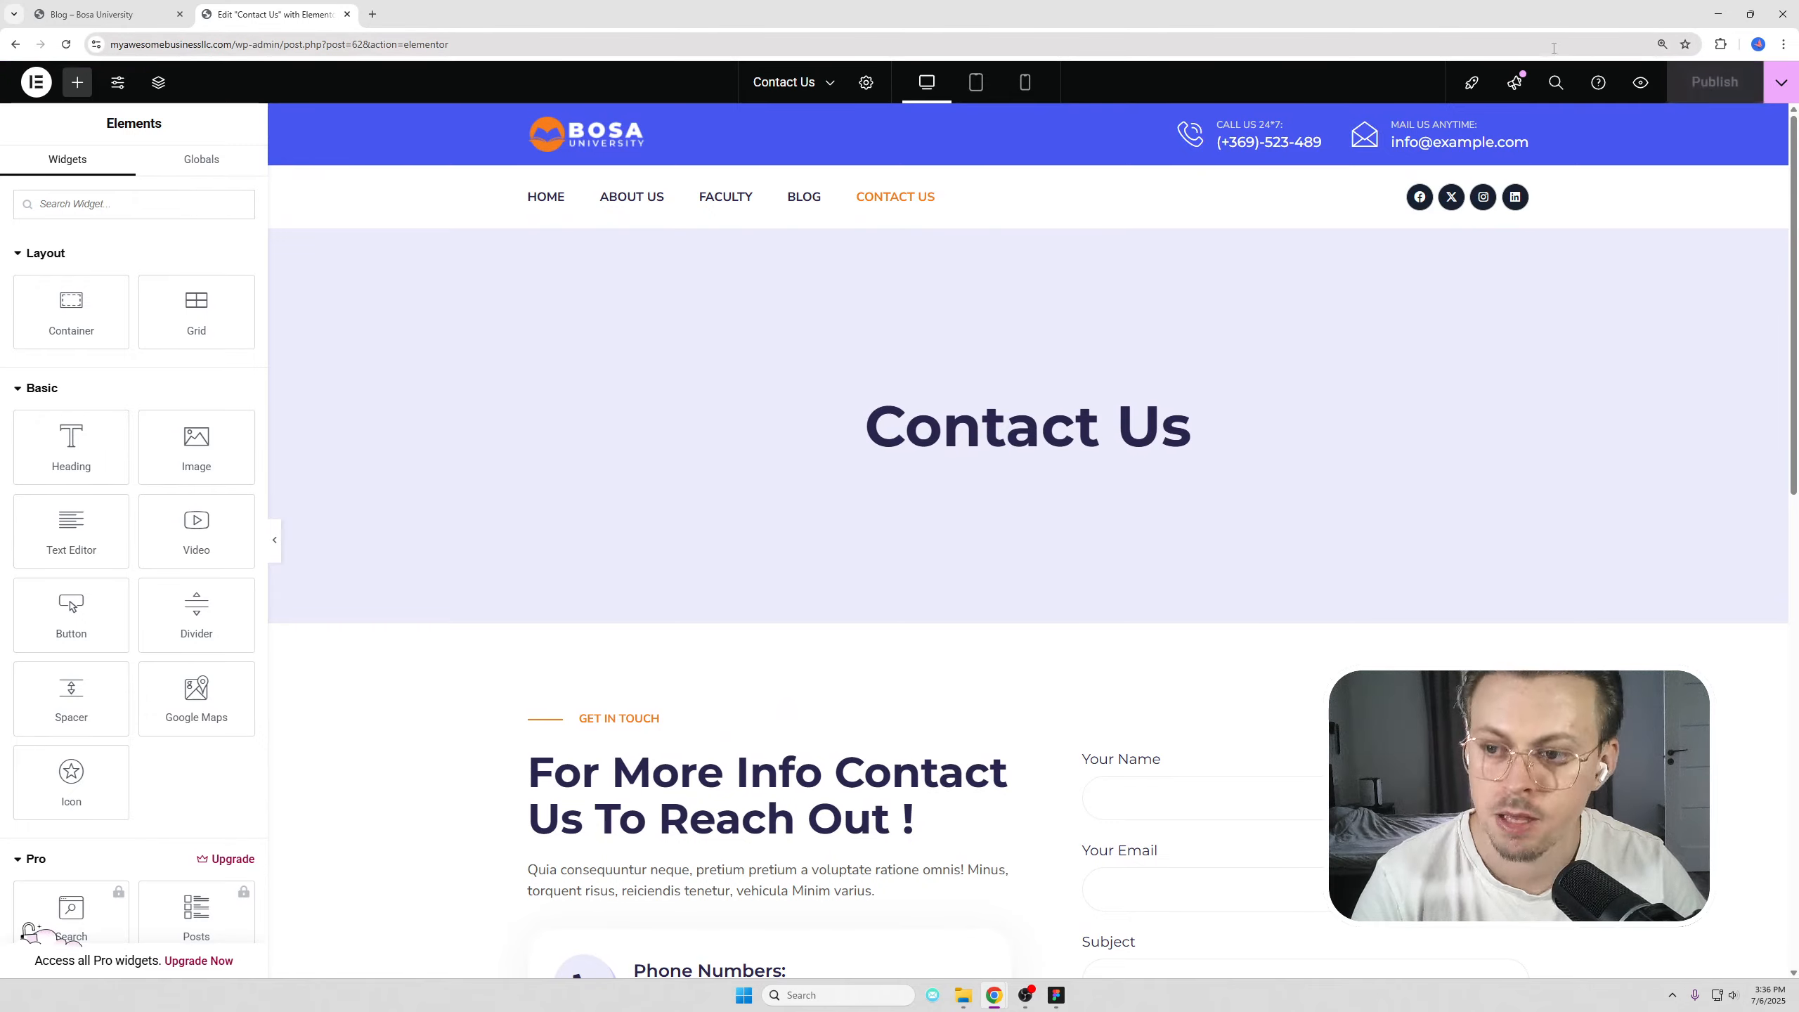
Step: Go to the live home page at myawesomebusinessllc.com and review its sections down to the student reviews
drag(235, 45, 496, 44)
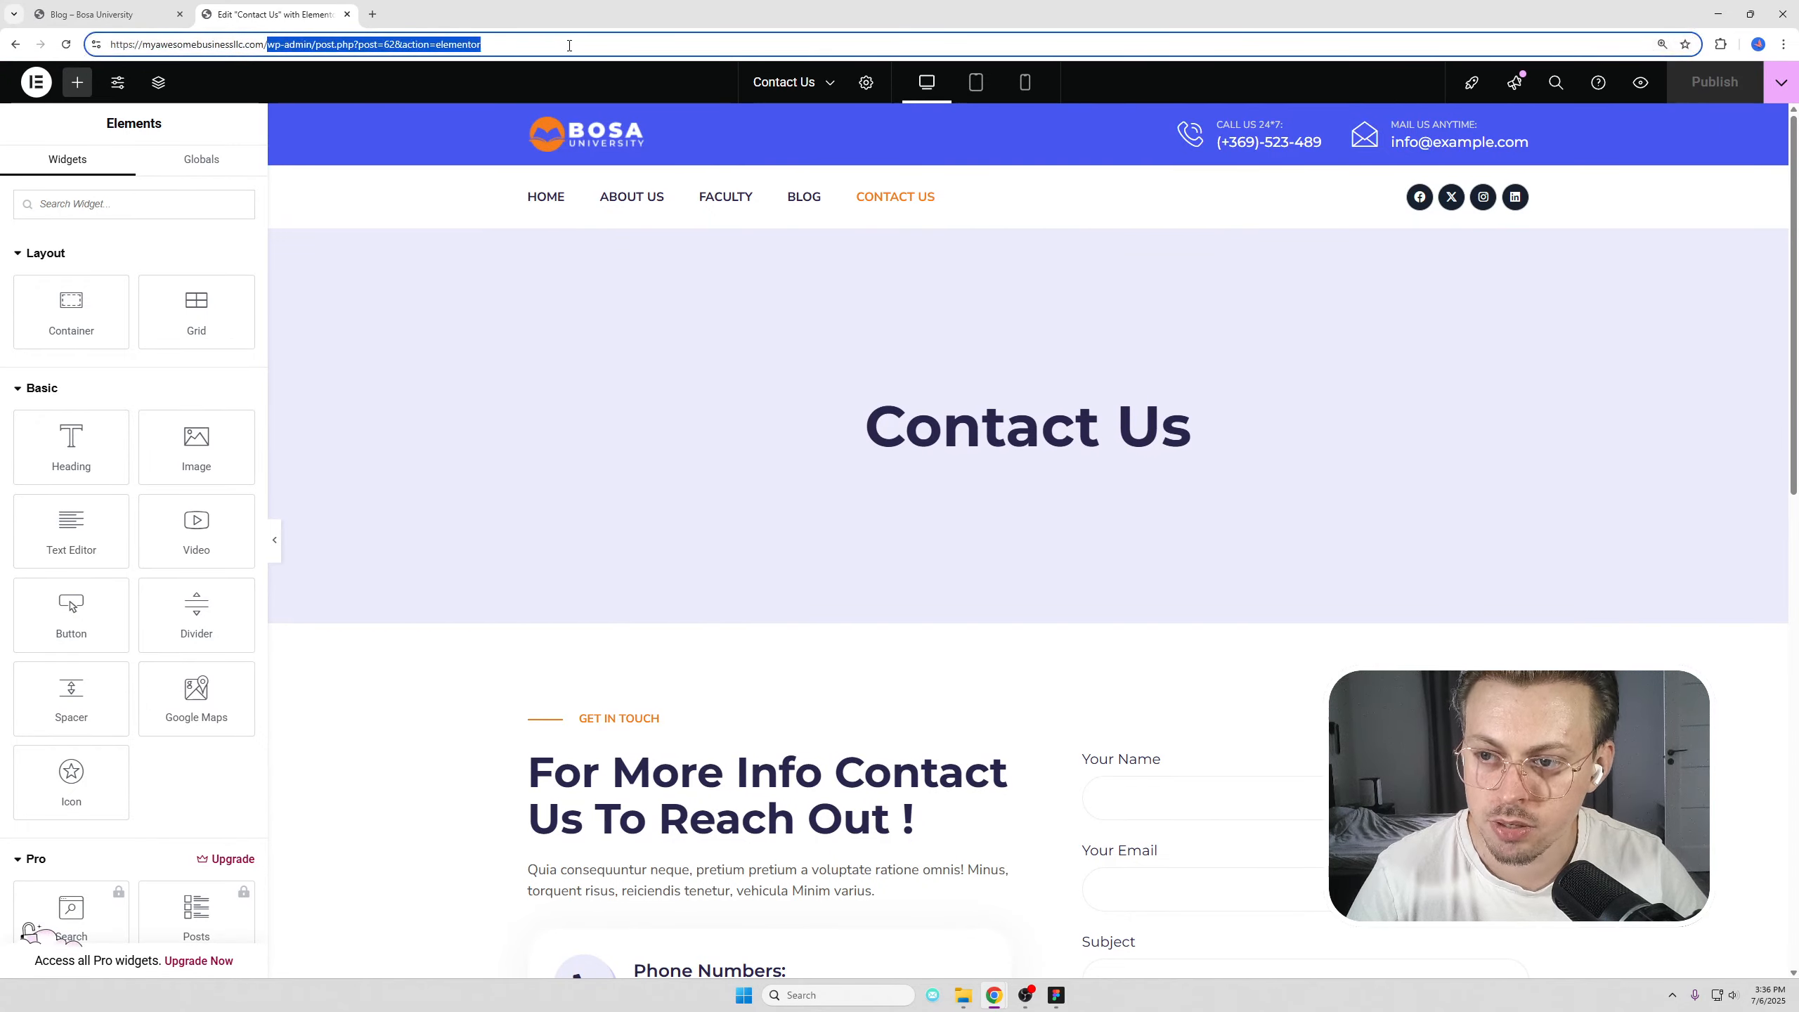
key(BackSpace)
key(Return)
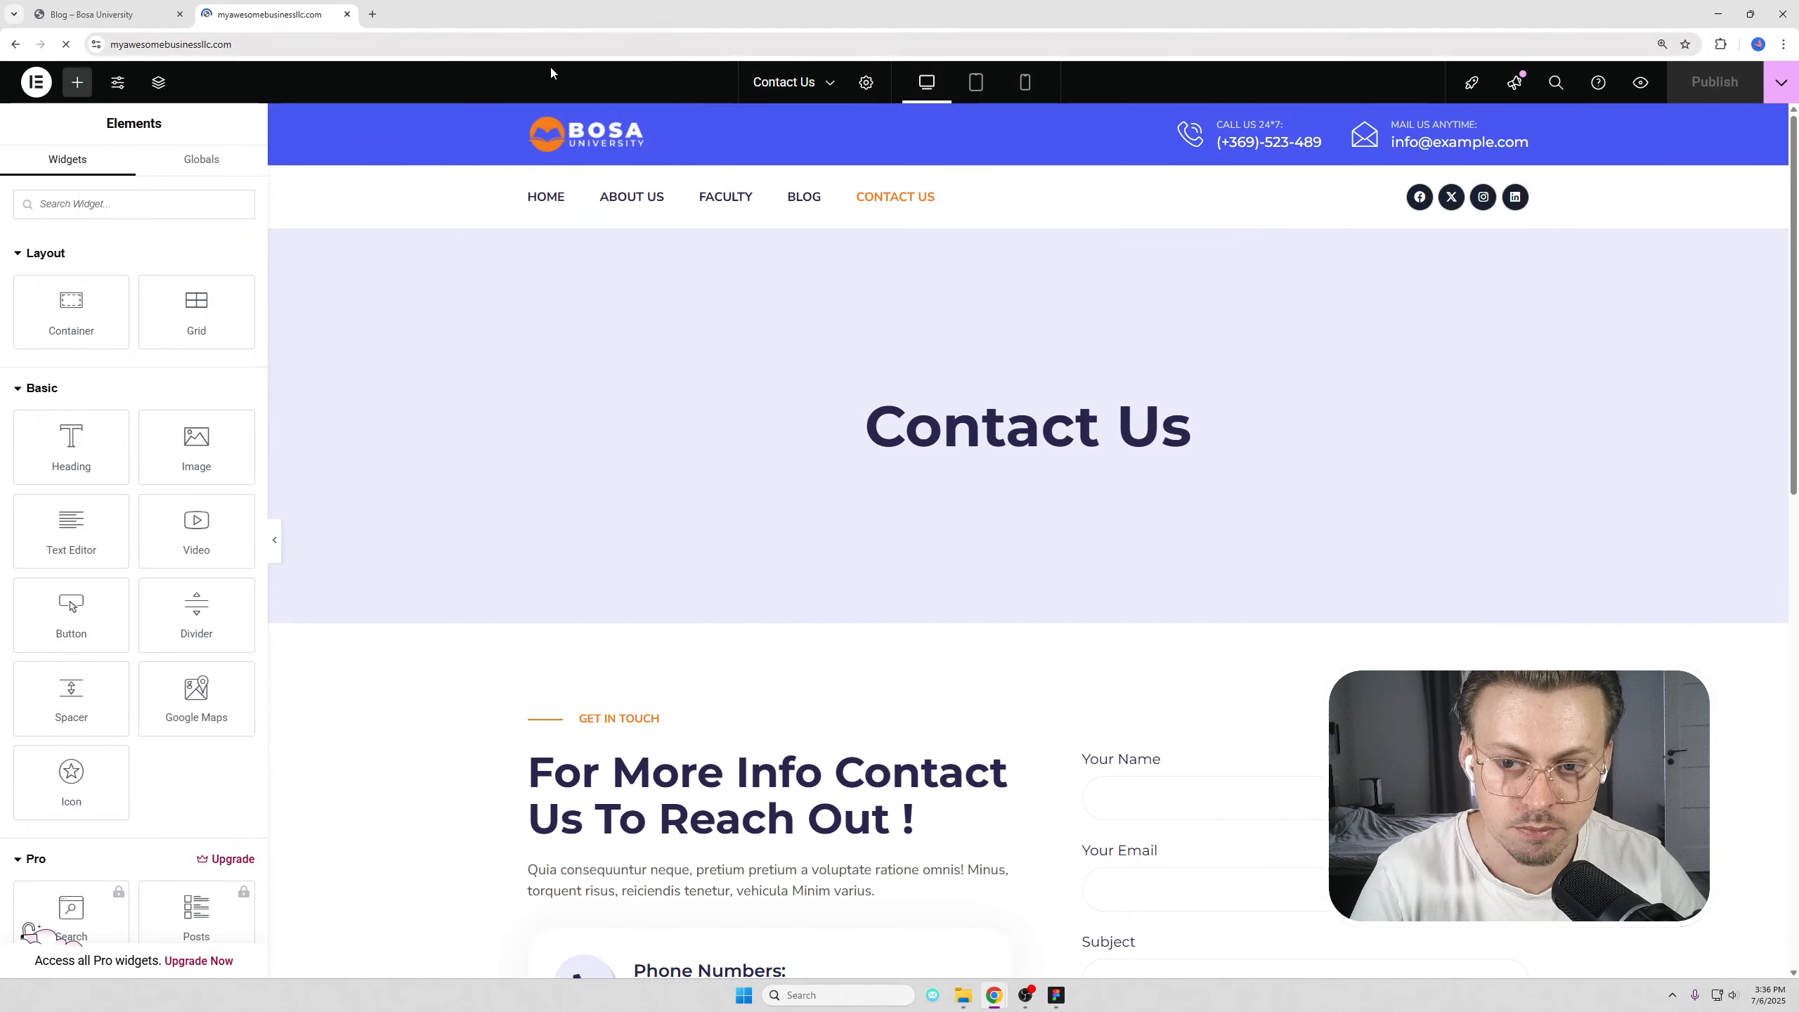
scroll(644, 193, down, 10)
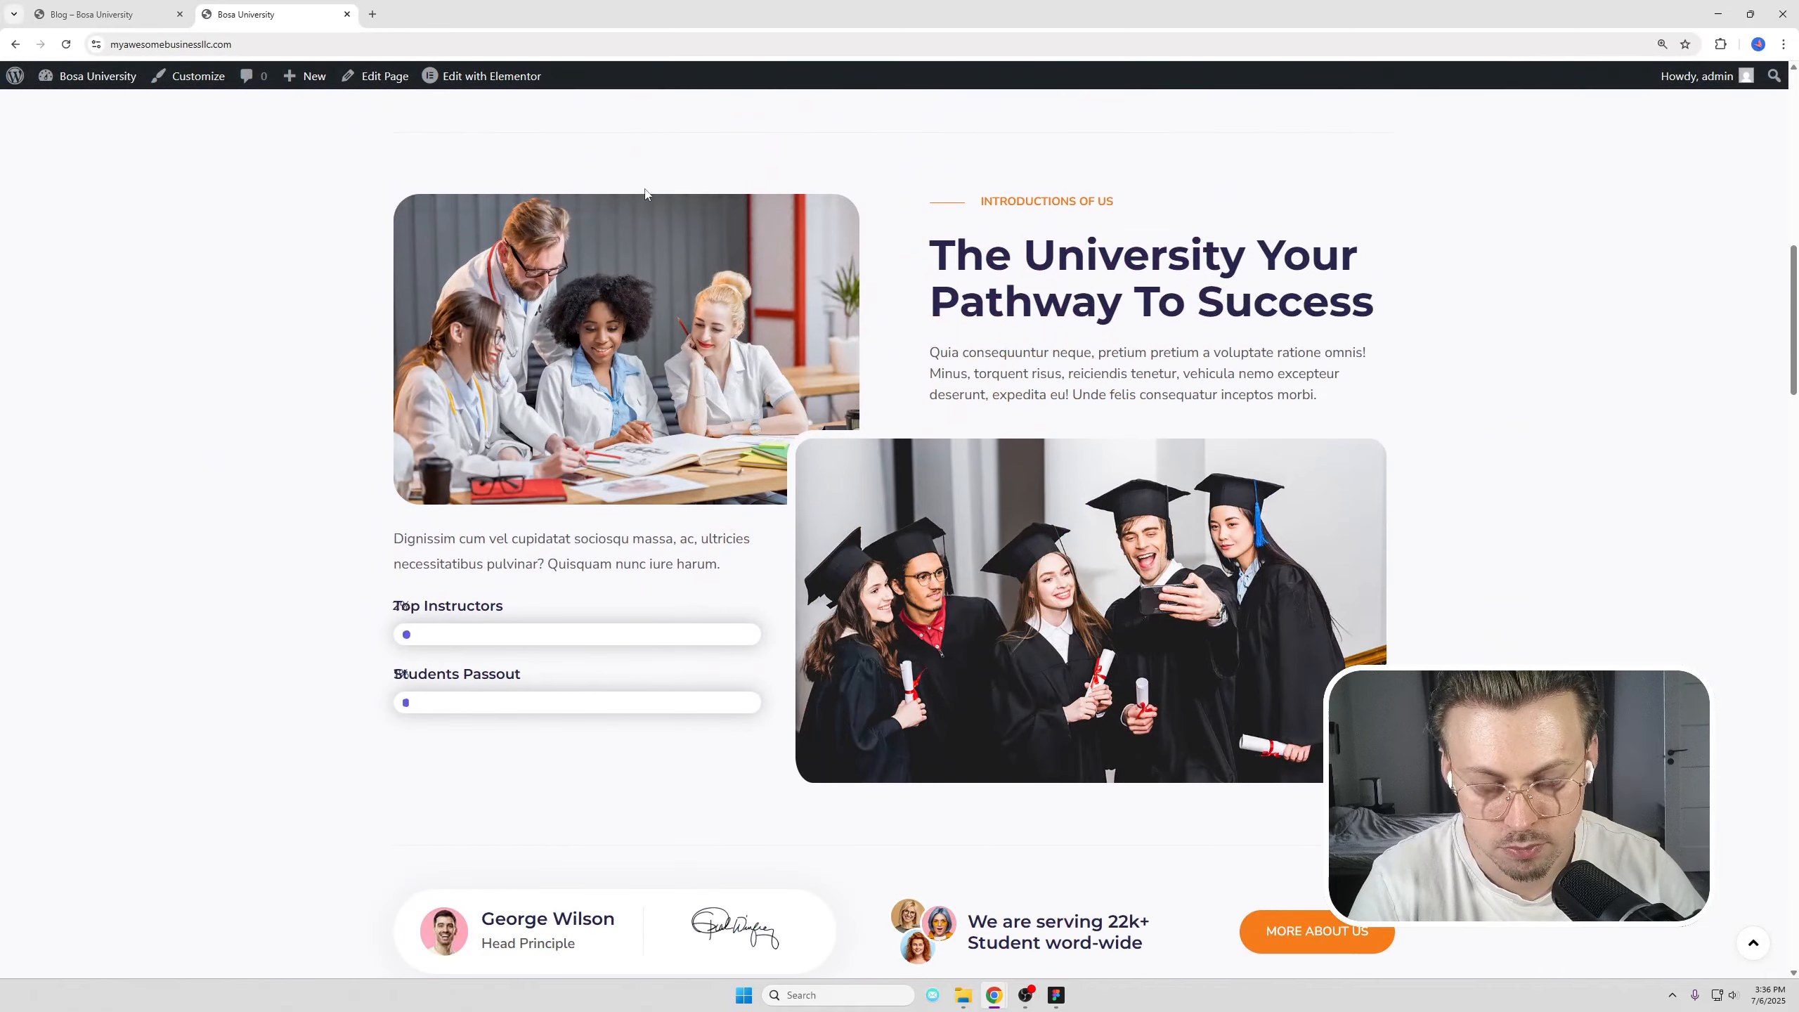
scroll(644, 193, down, 20)
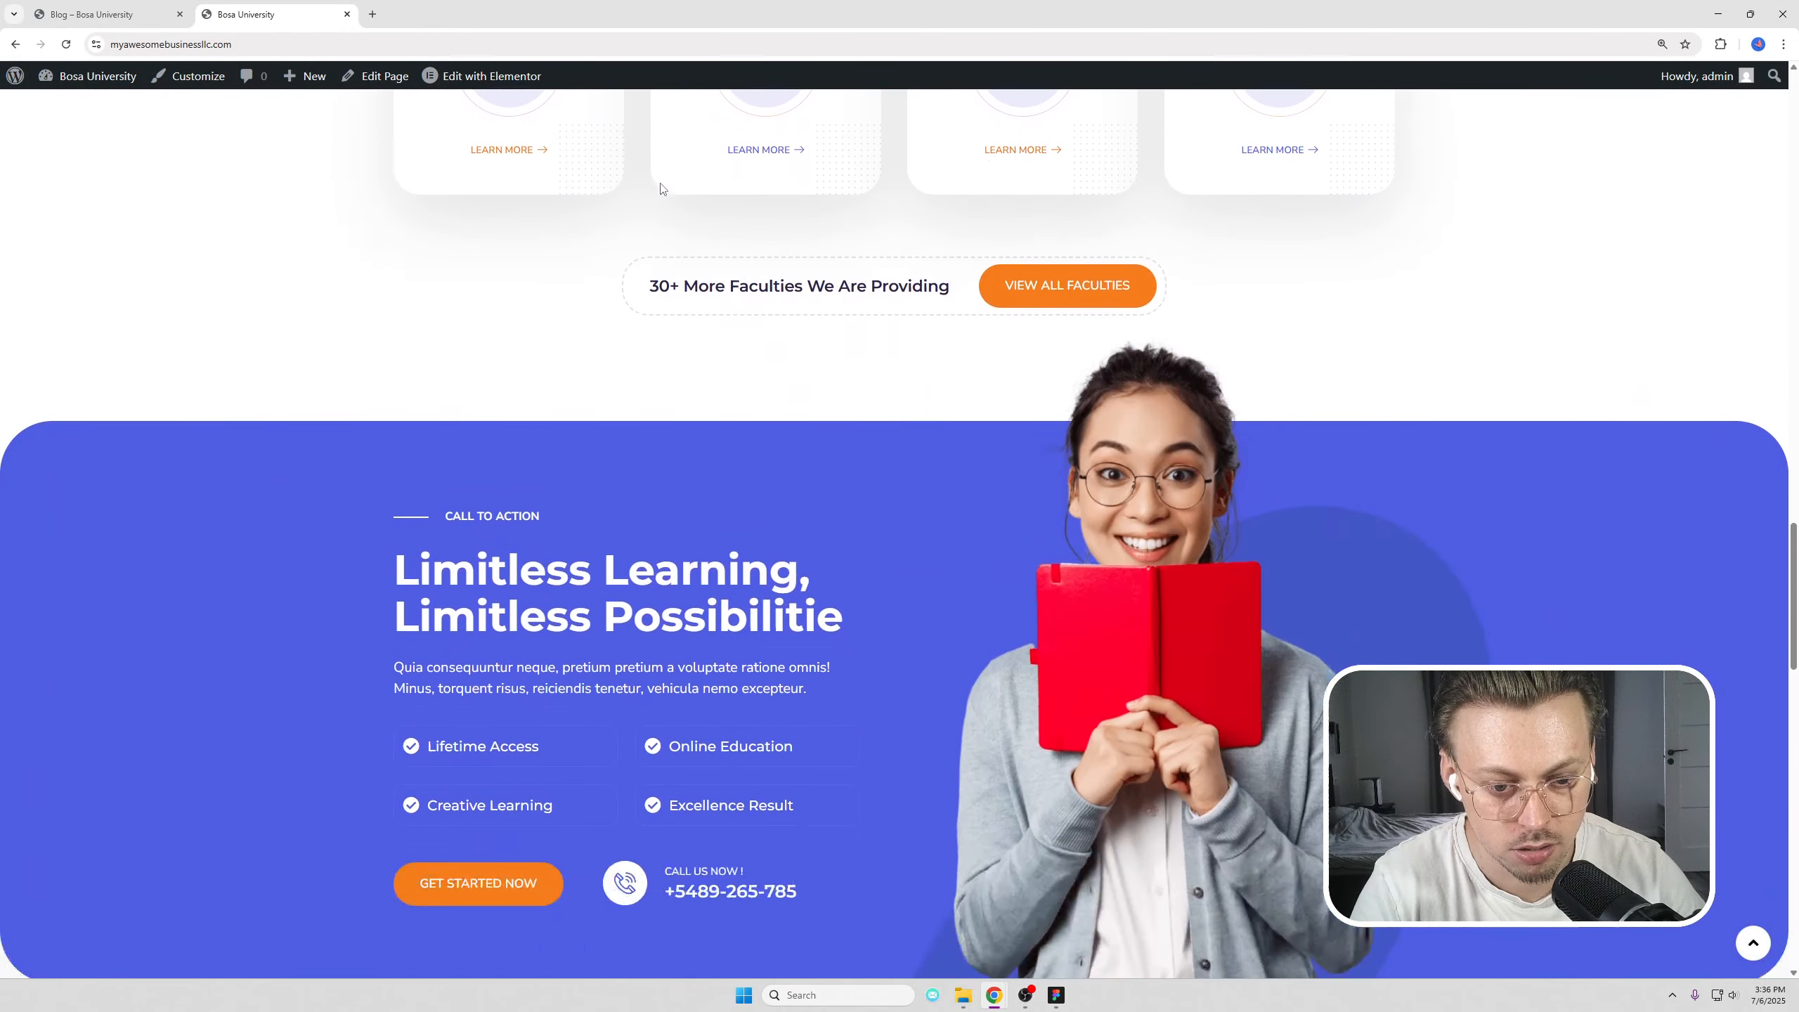
scroll(660, 187, down, 10)
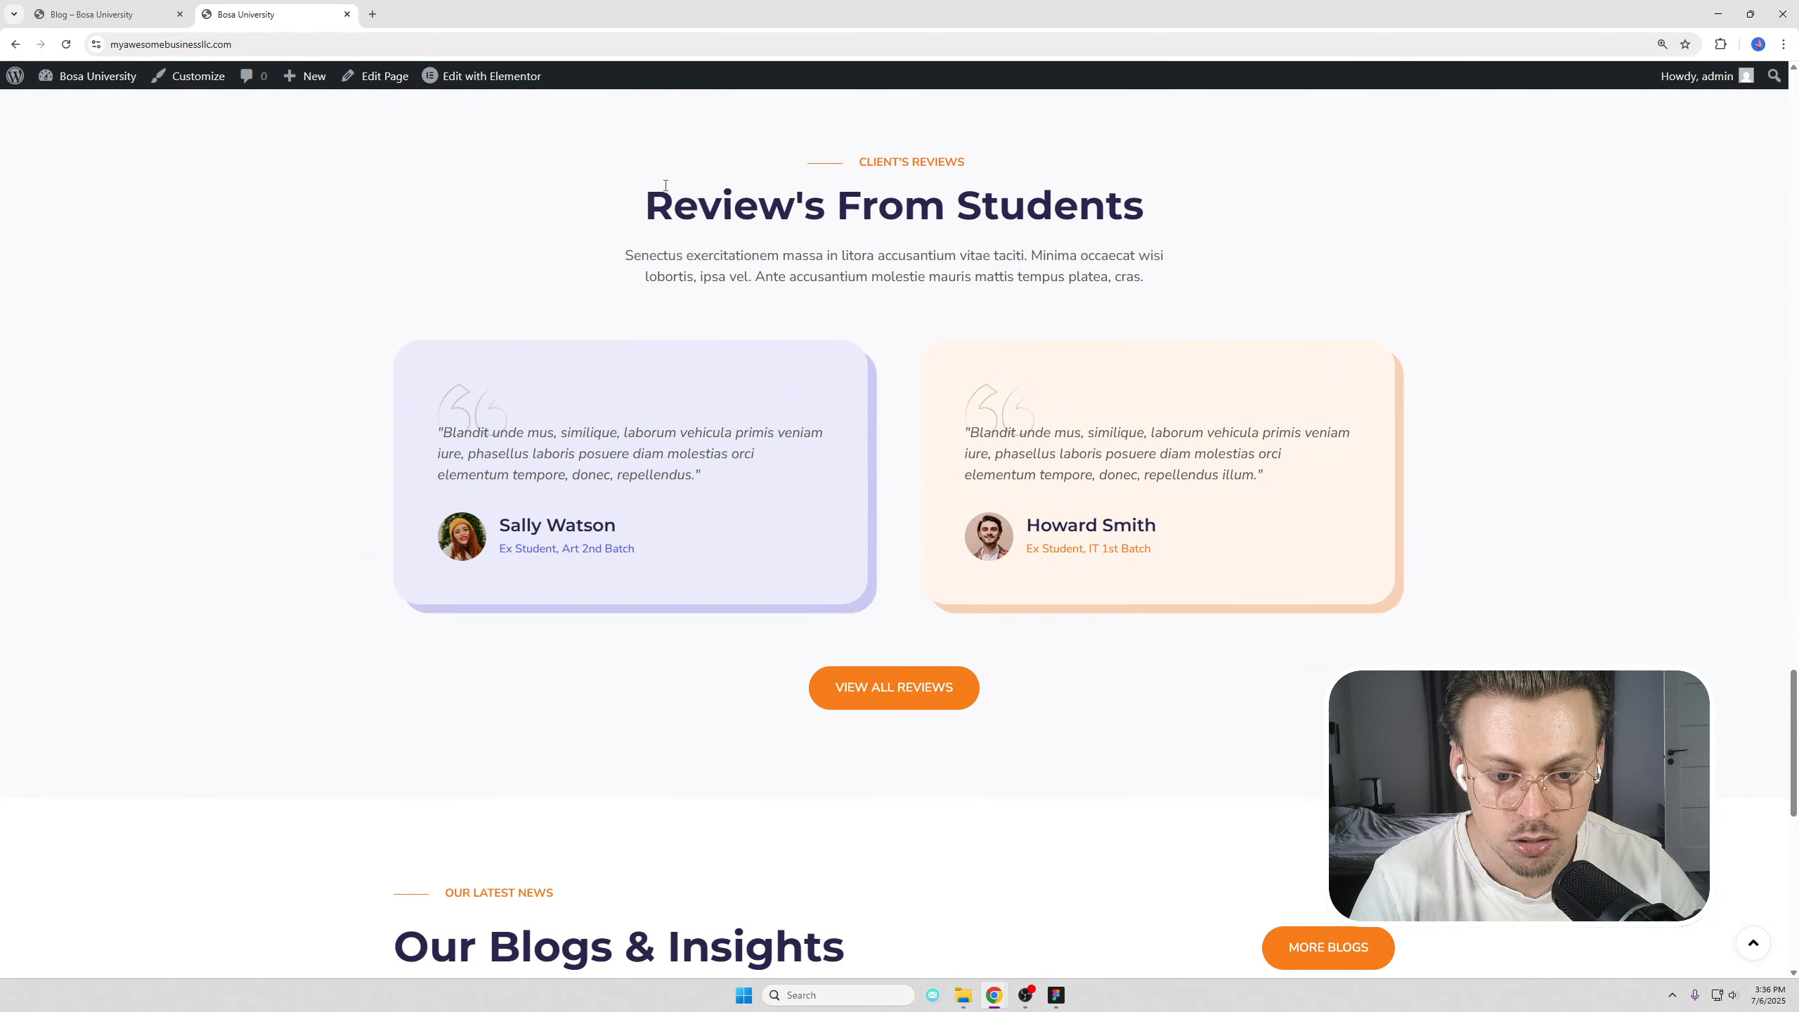
scroll(671, 185, up, 20)
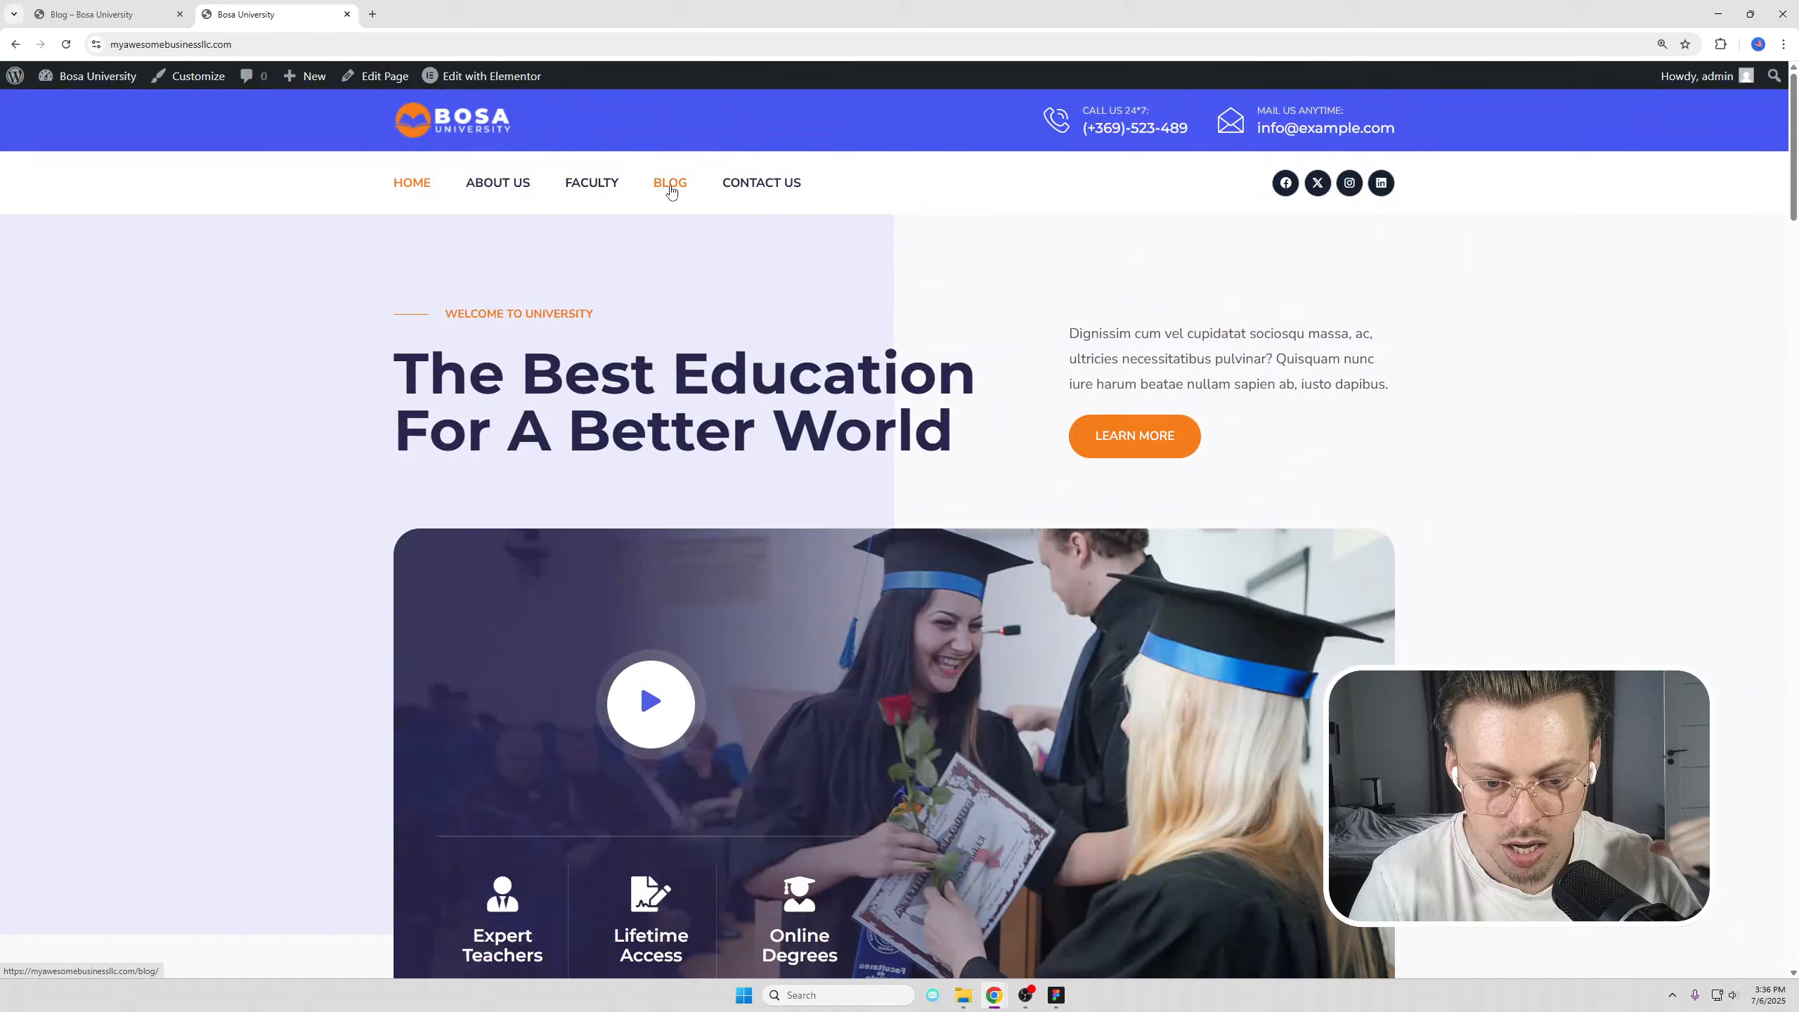